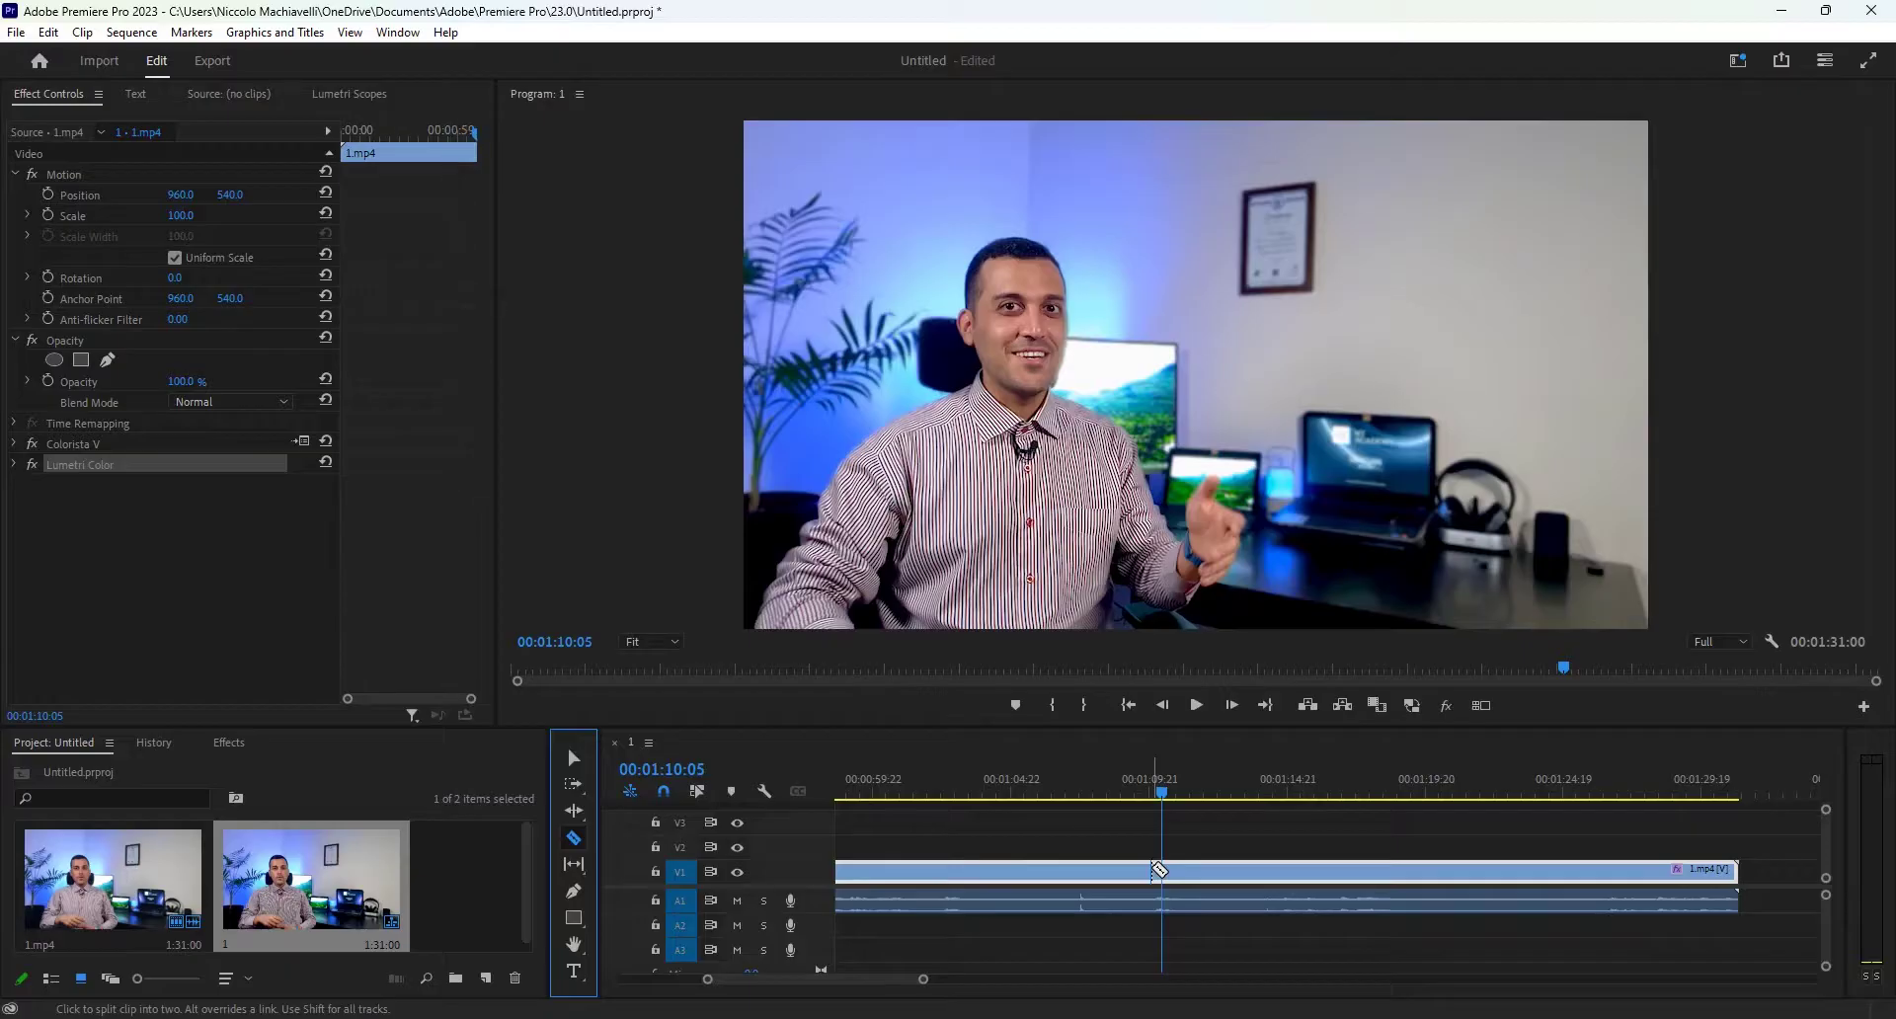
Step: Cut the V1 clip at about 00:01:09:24 and again at 00:01:14:02 to isolate a short middle segment
left_click_drag(1163, 793, 1271, 805)
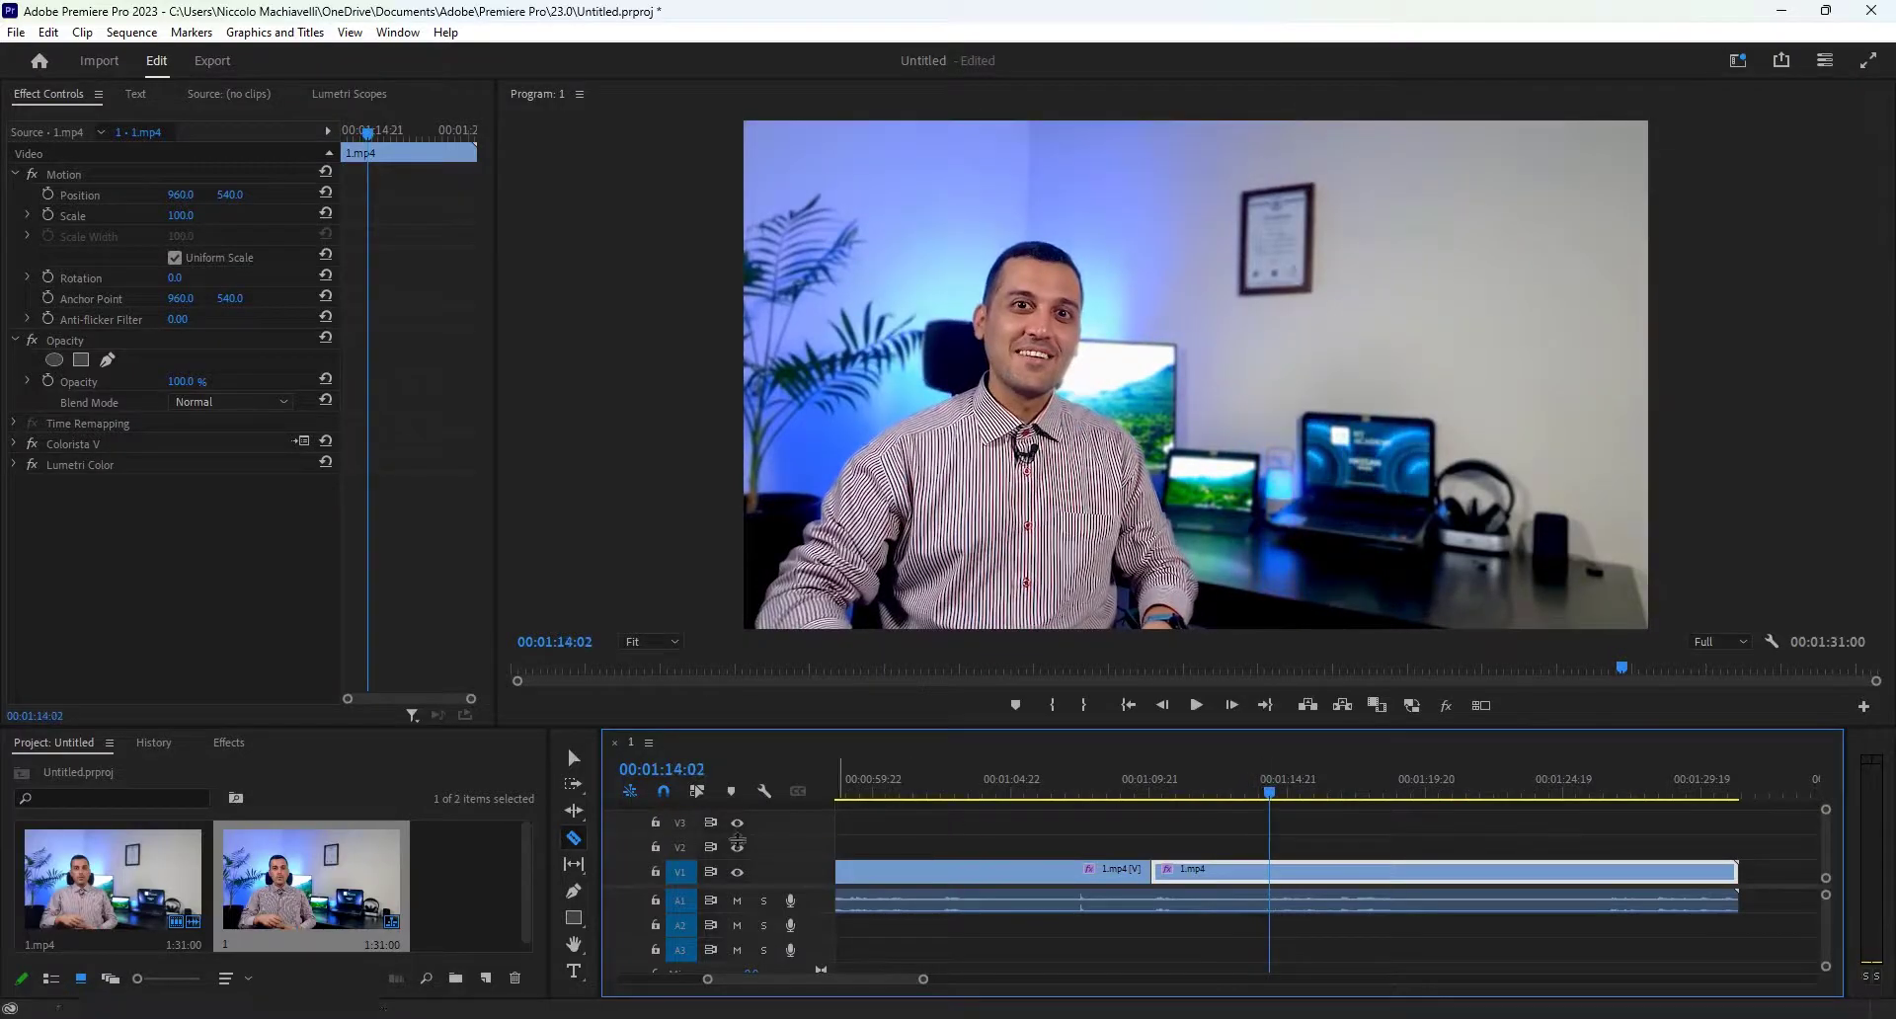
left_click(1273, 871)
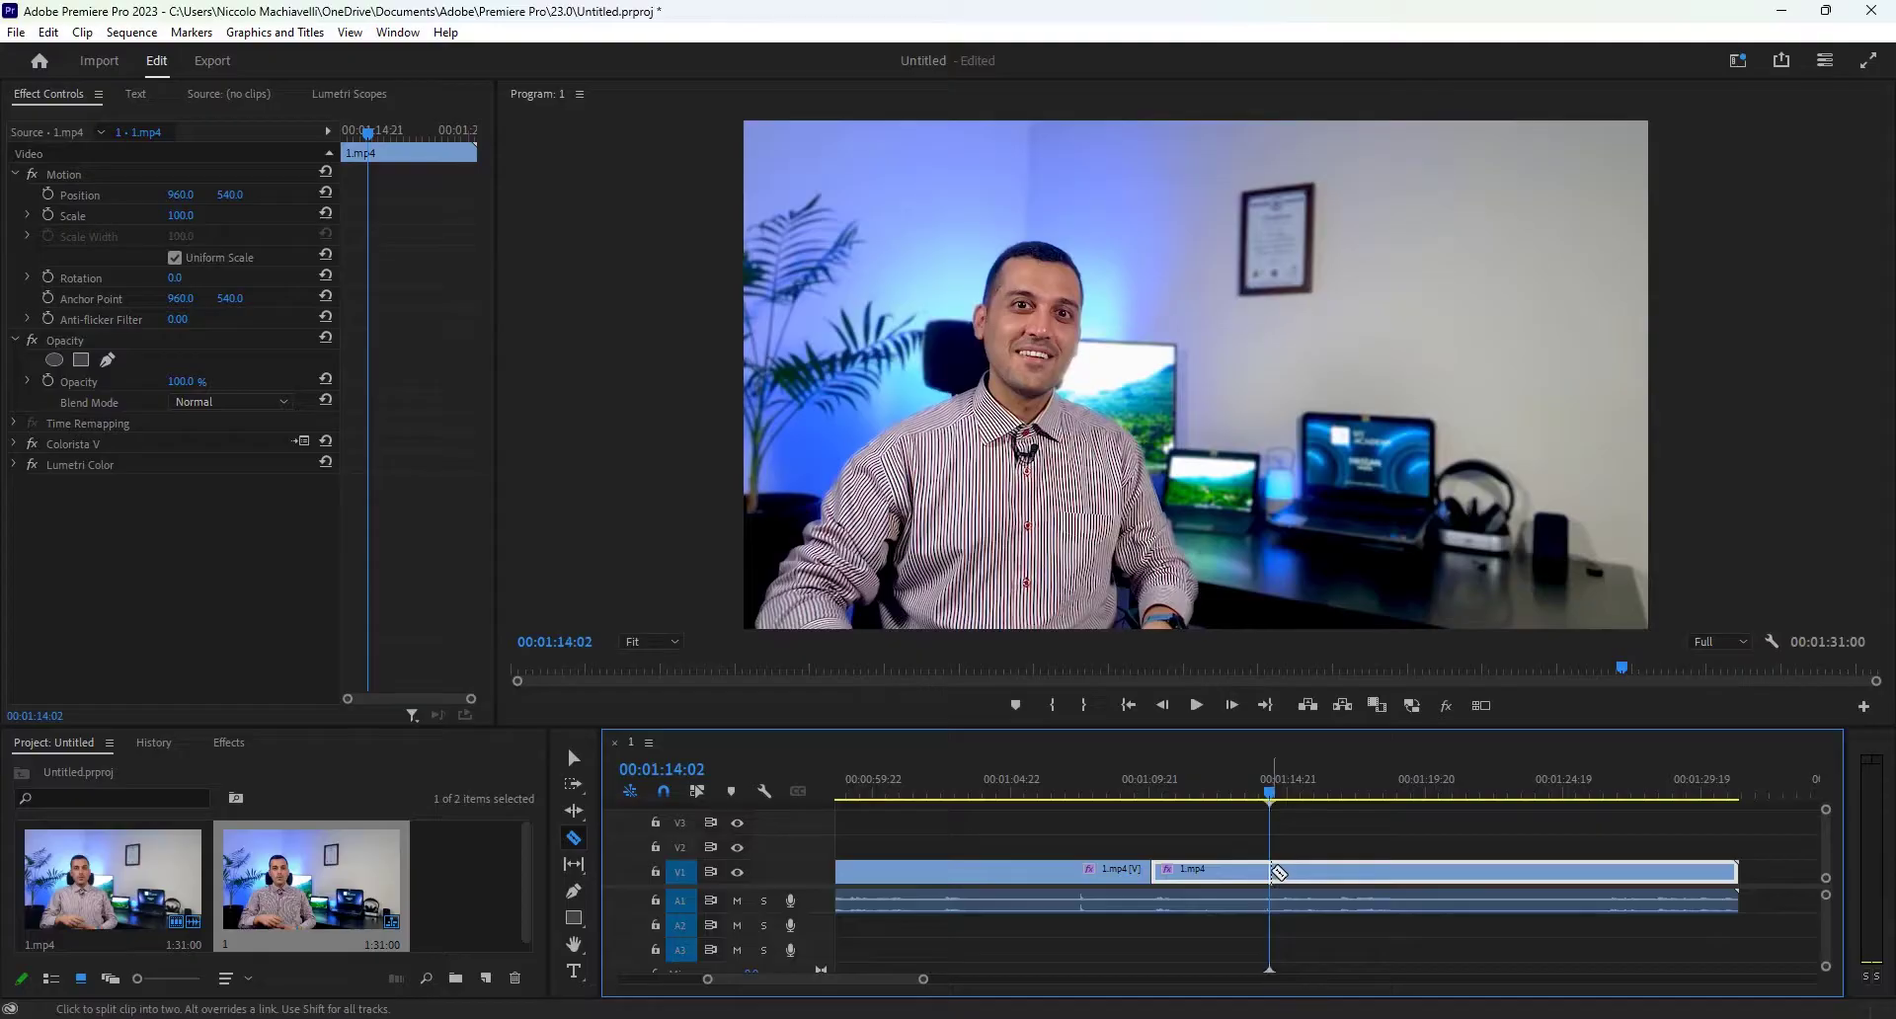
Step: Search the effects for "twirl" and apply the Distort effect Twirl to the short middle segment on V1
left_click(239, 750)
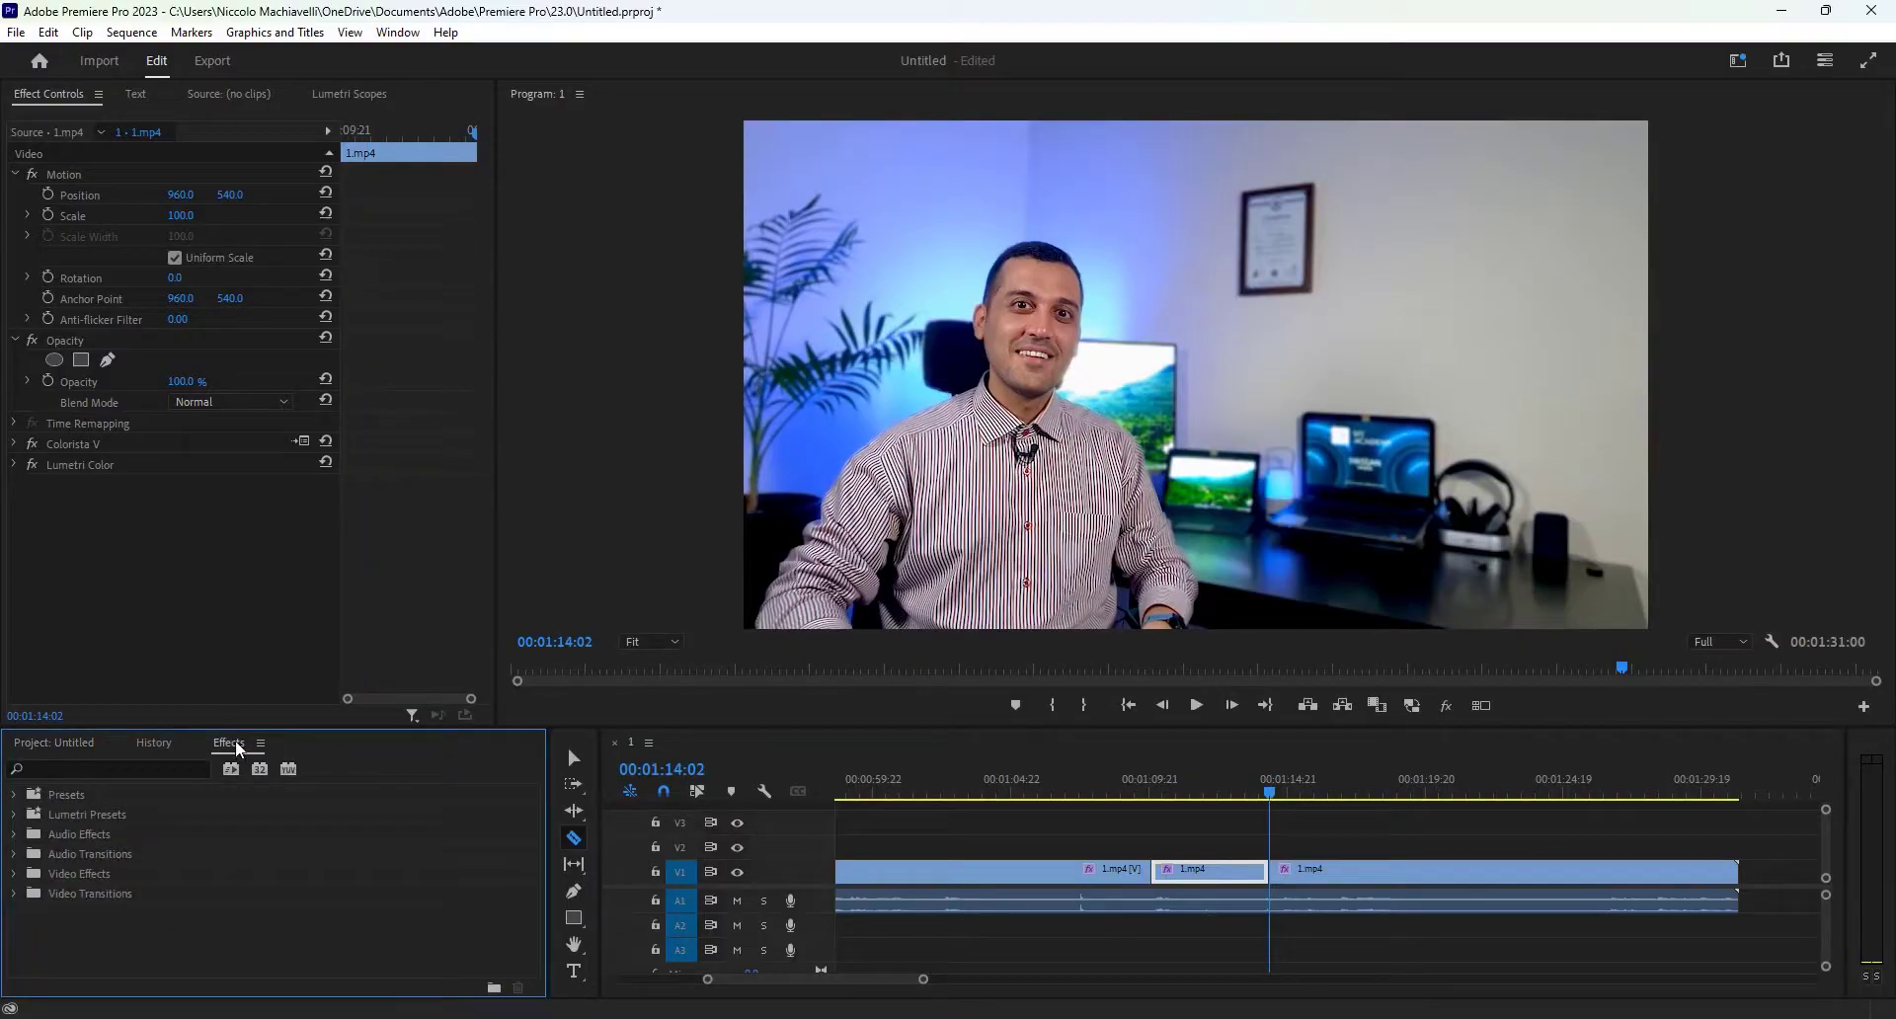
left_click(398, 32)
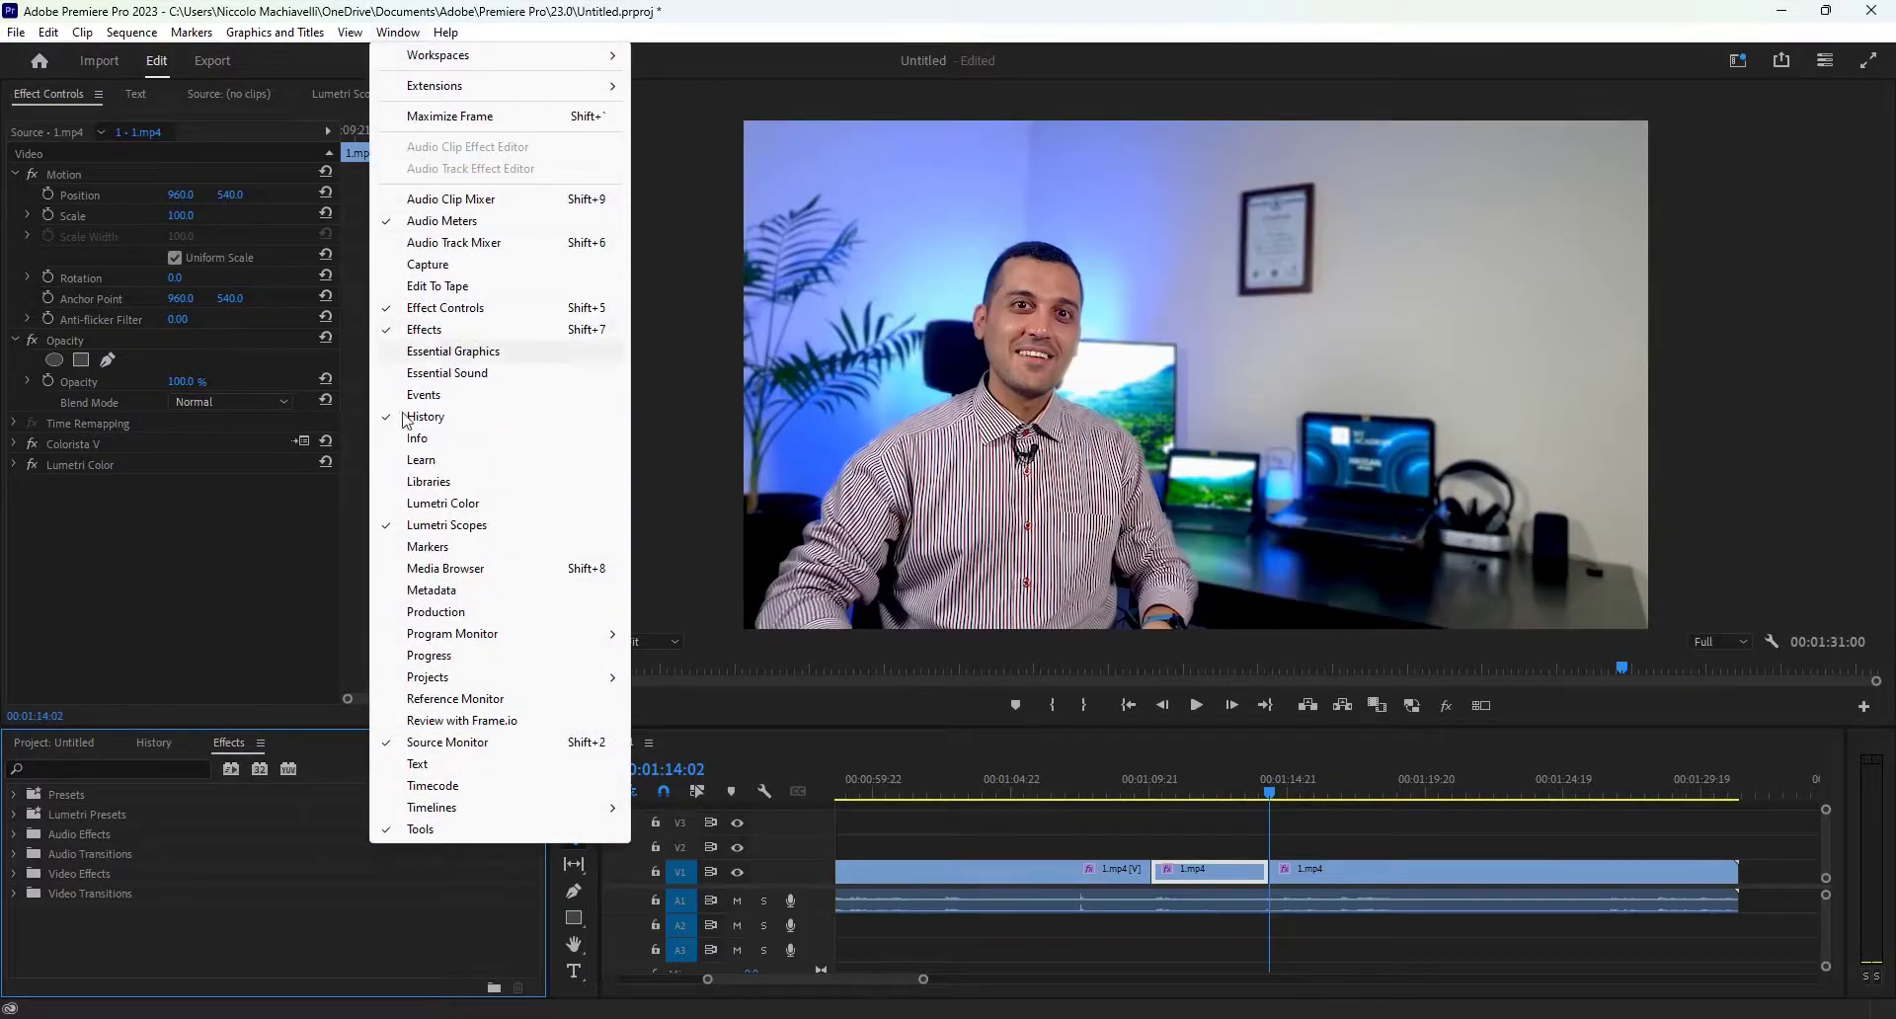
left_click(80, 767)
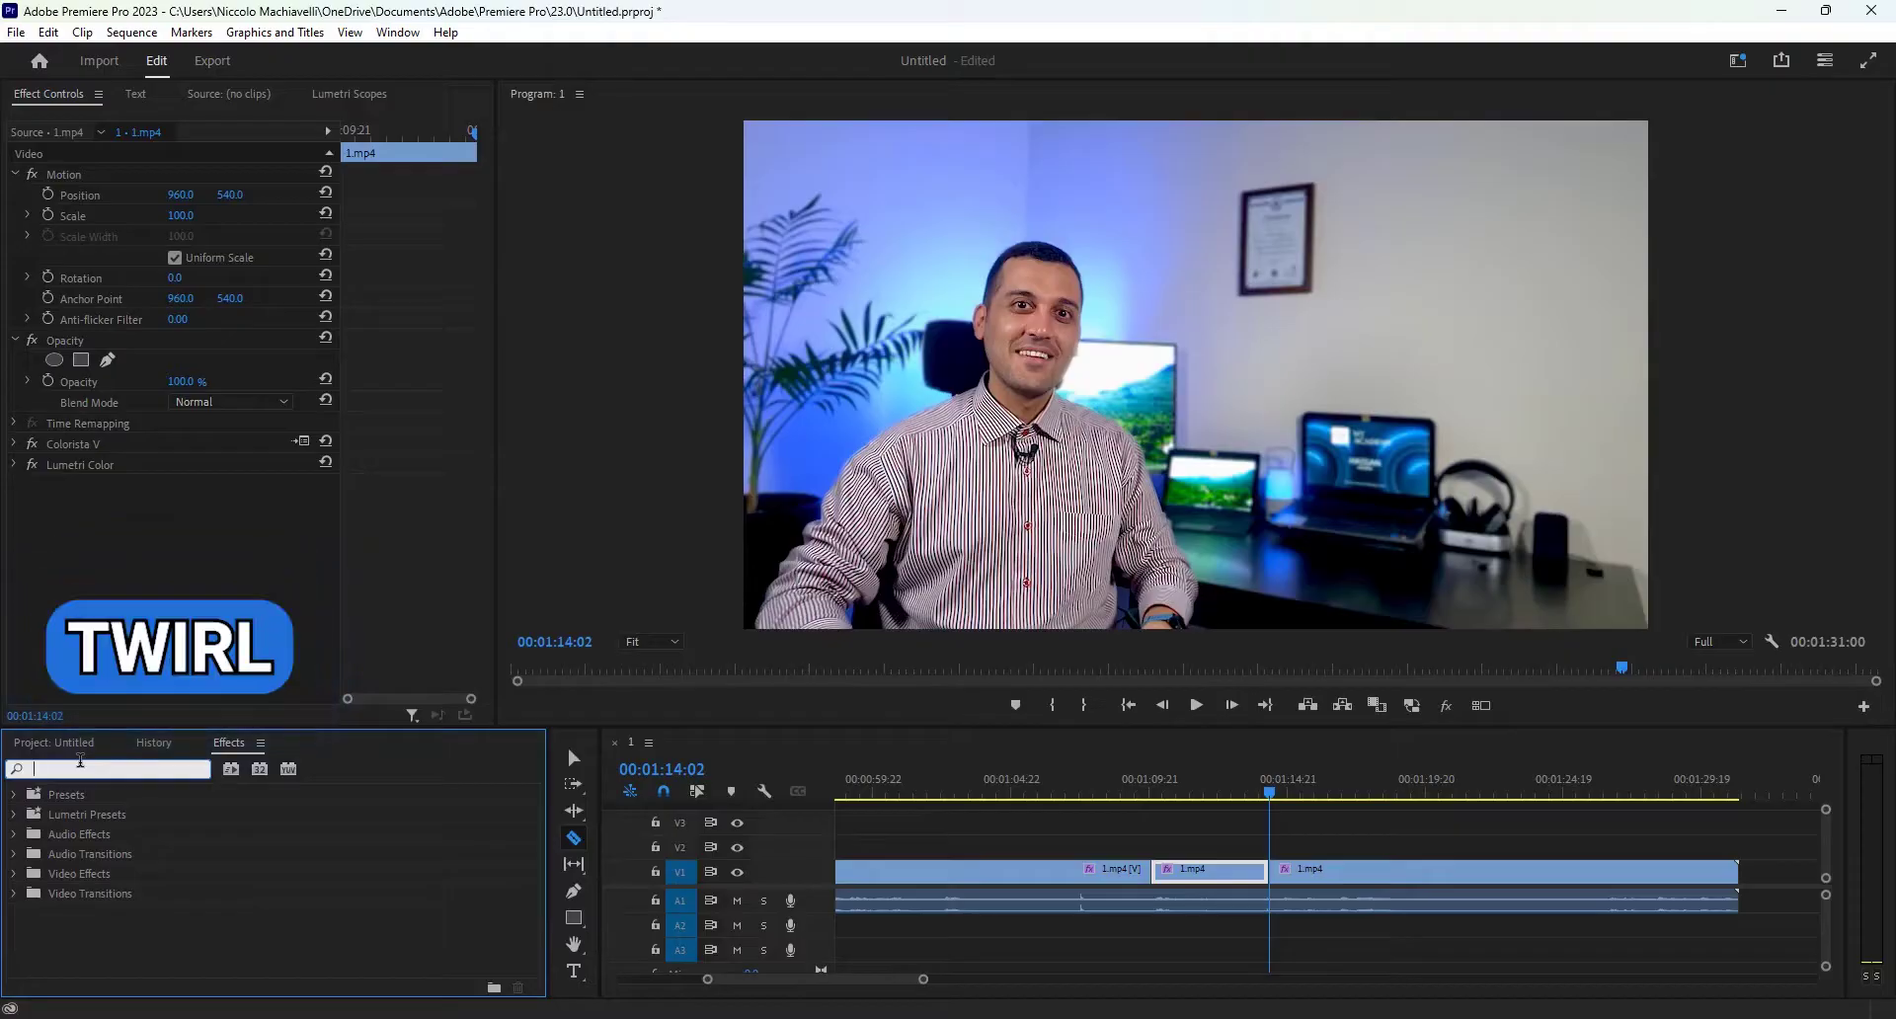
type("twirl")
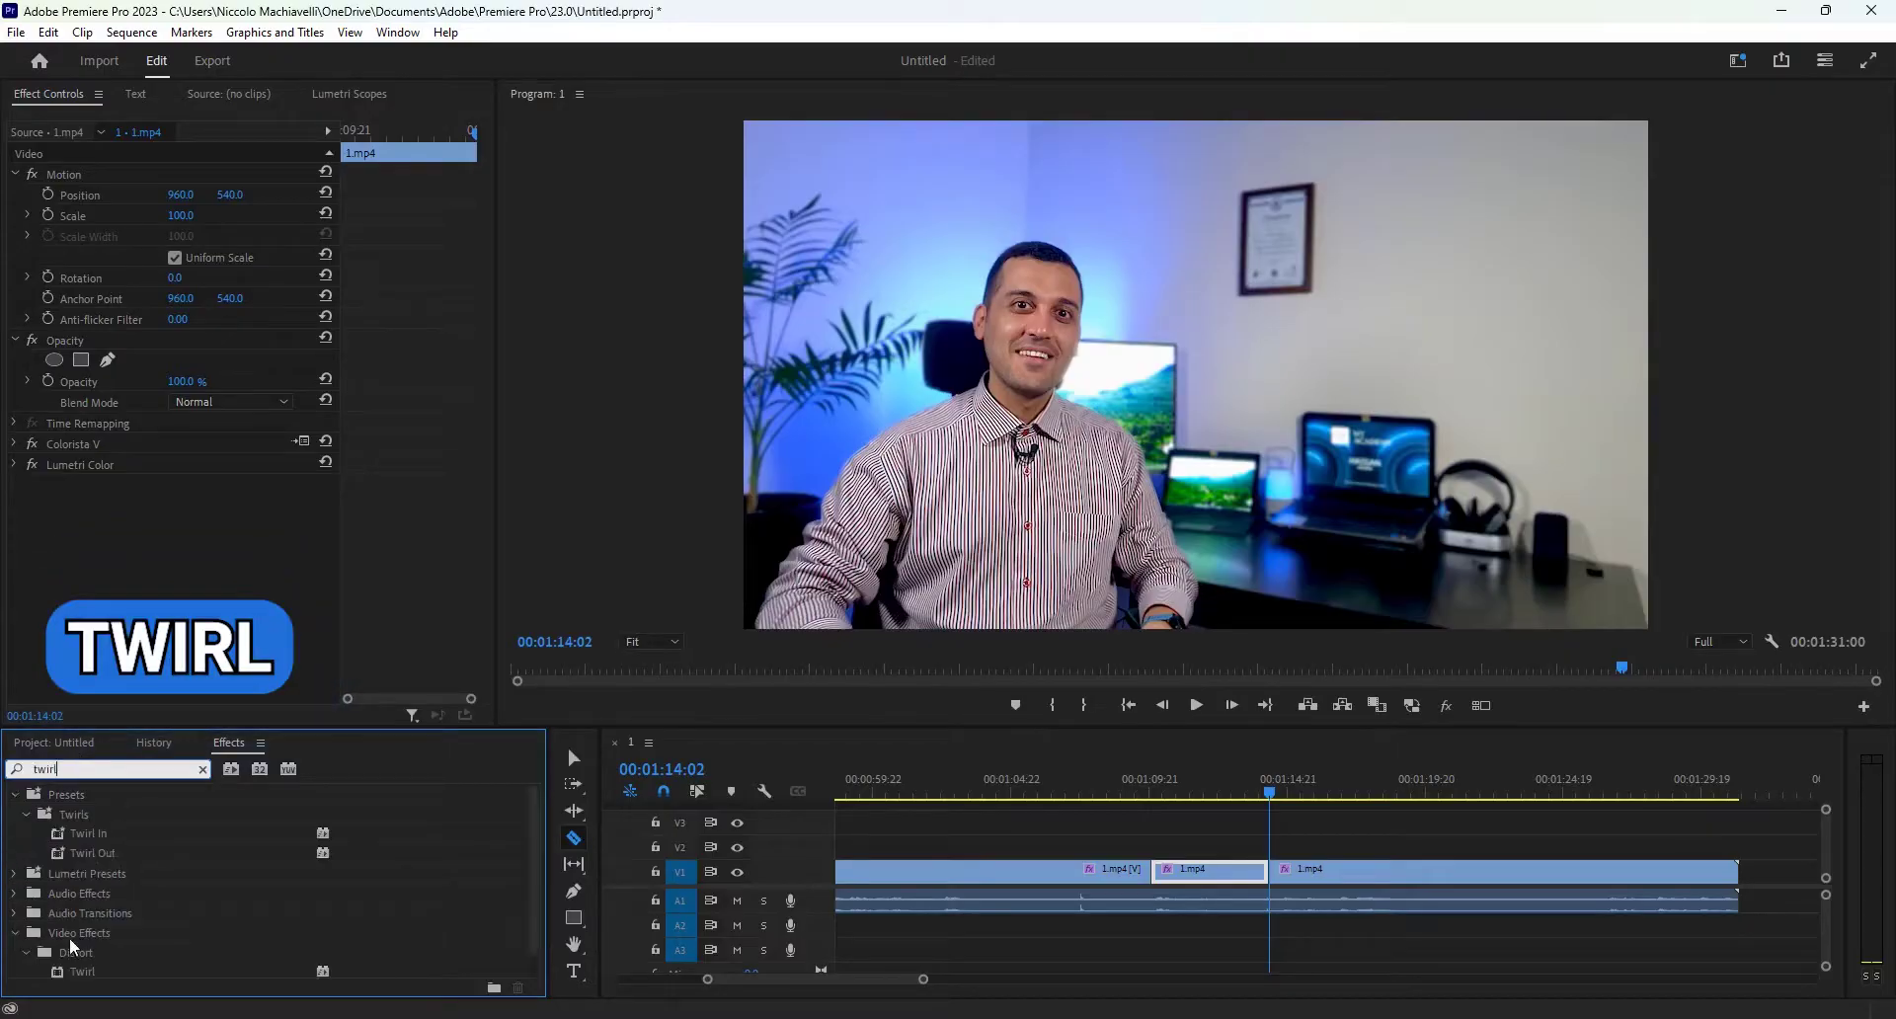
left_click_drag(81, 971, 1195, 871)
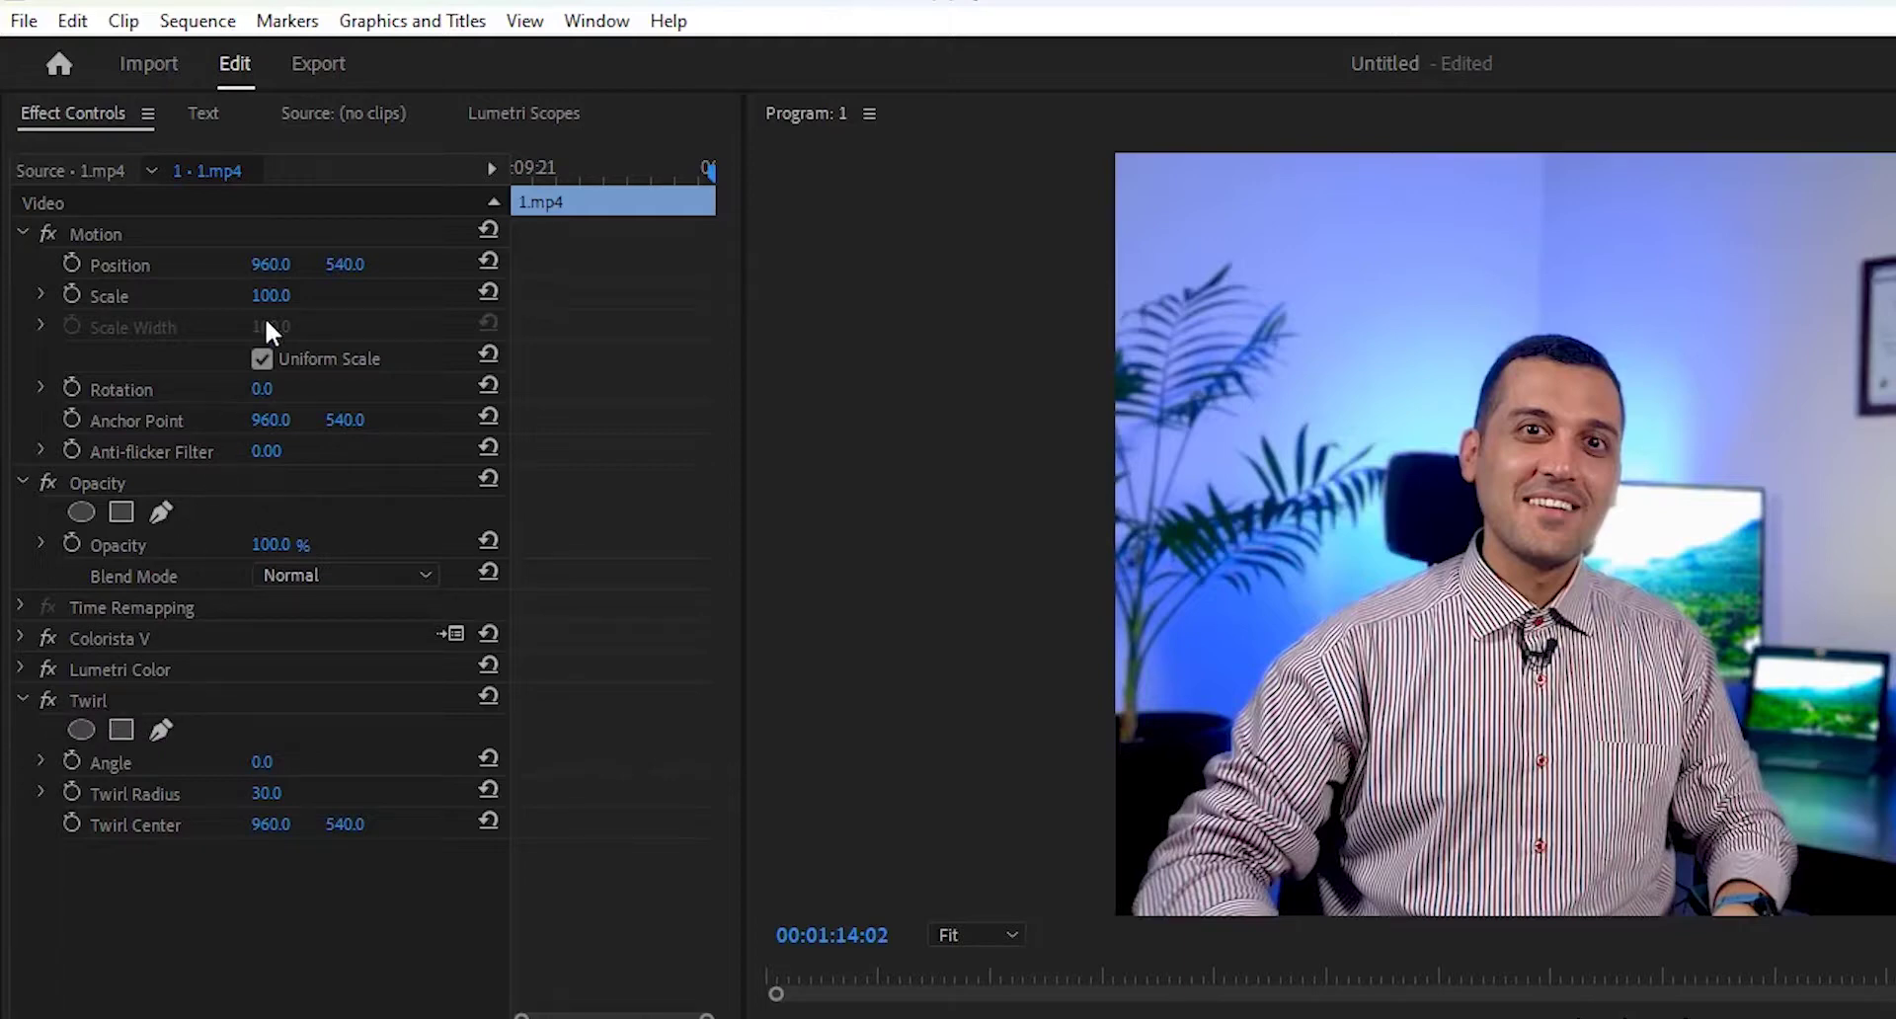
left_click(596, 21)
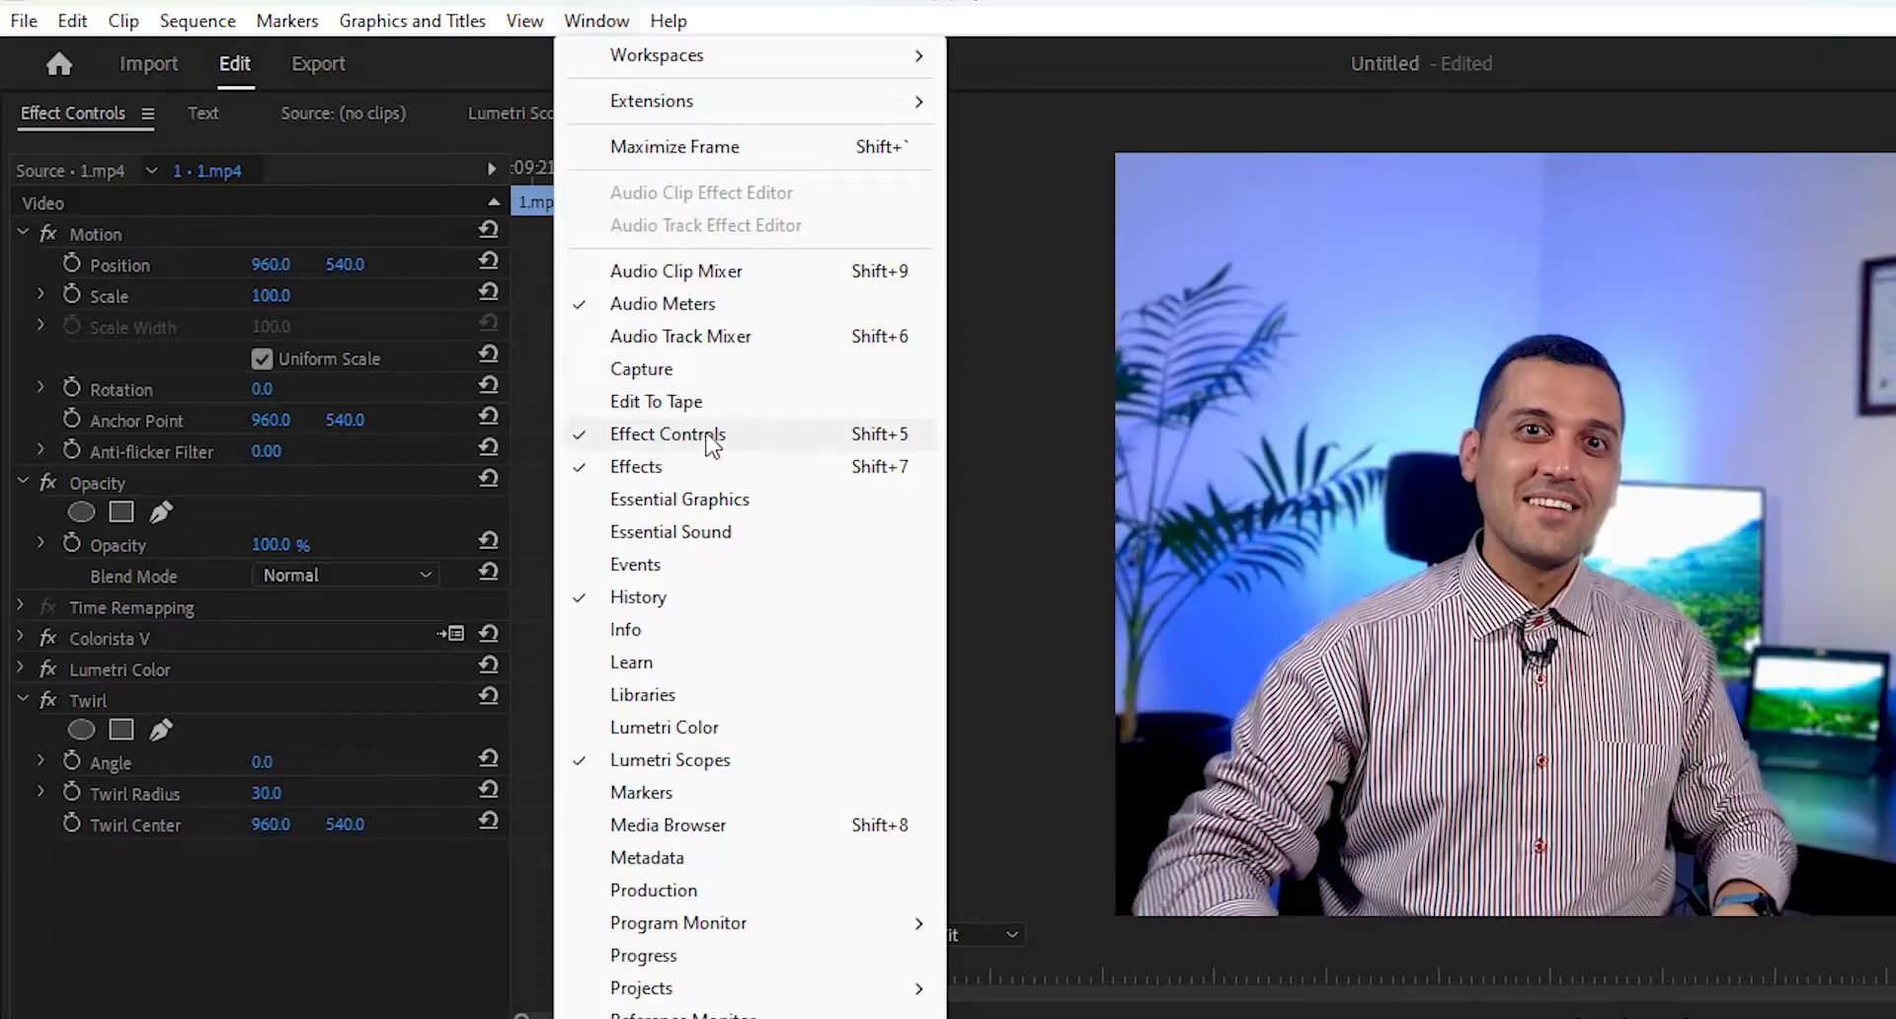
left_click(437, 820)
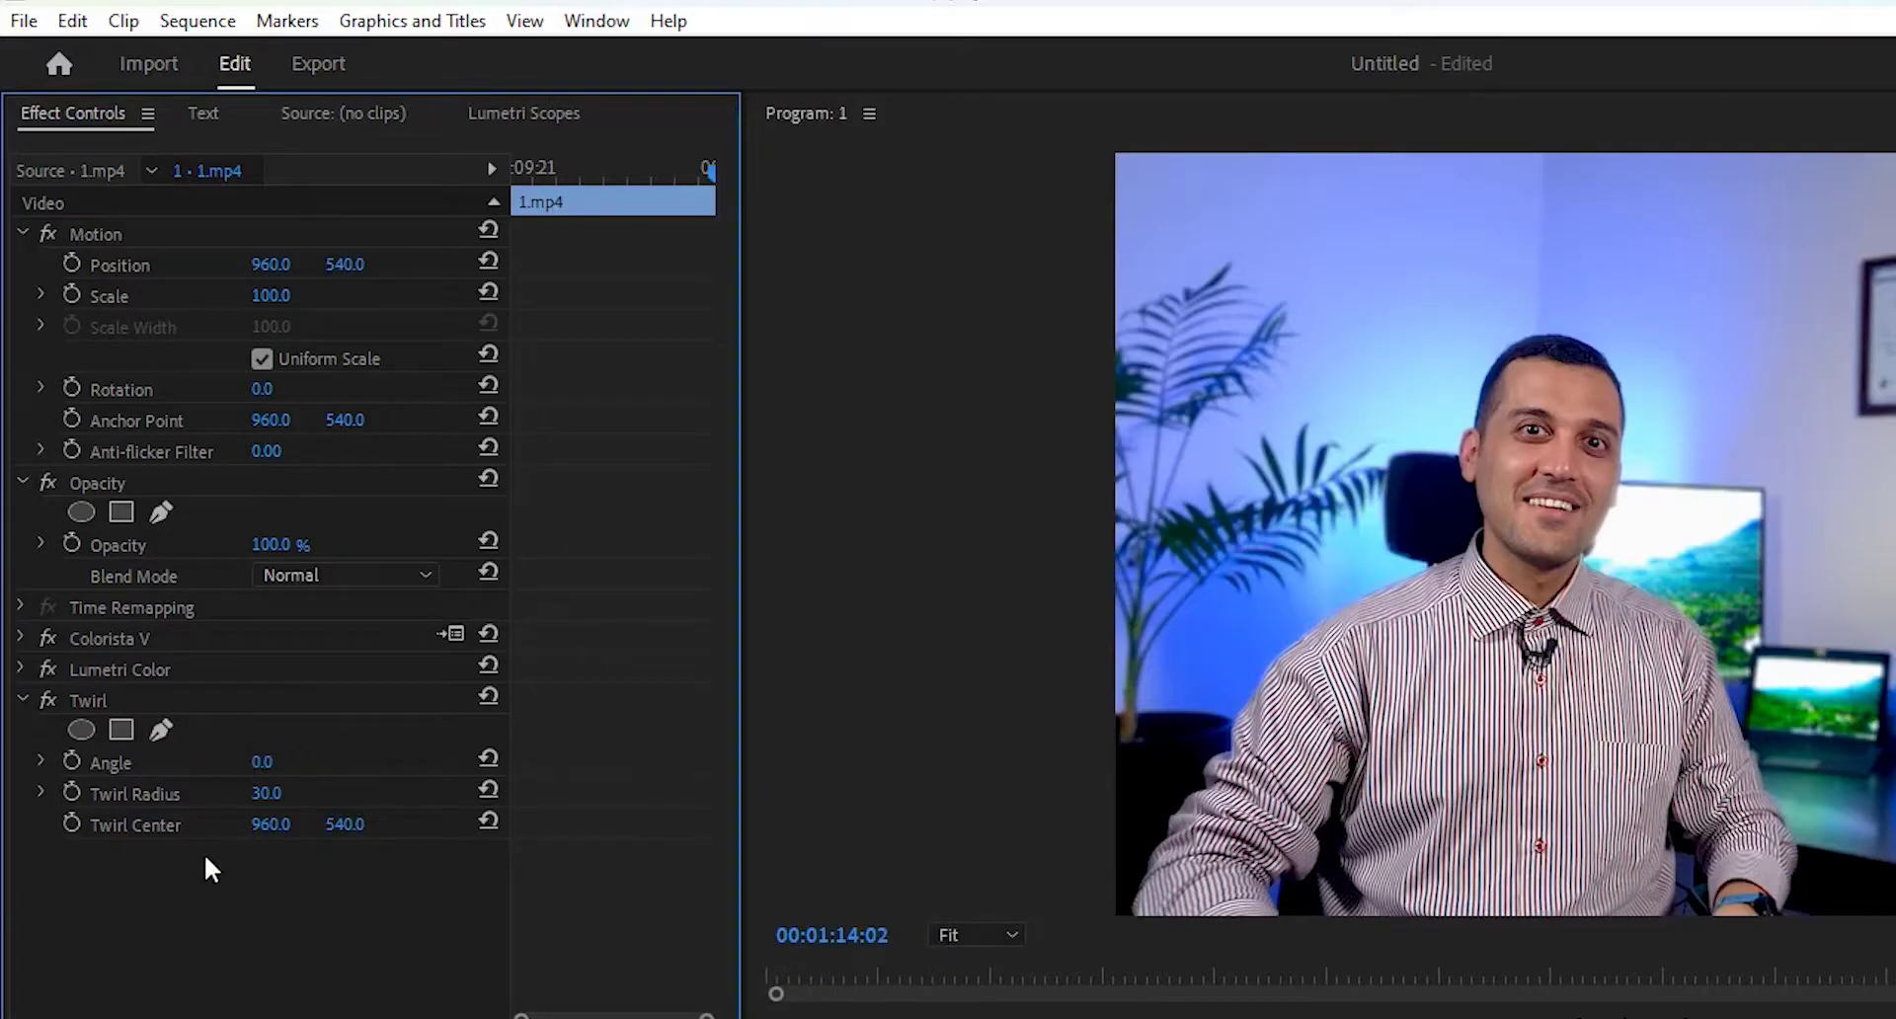
Step: Step back into the segment and move the Twirl Center onto the man's chin, at about 614.1, 547.3
key("Left")
key("Left")
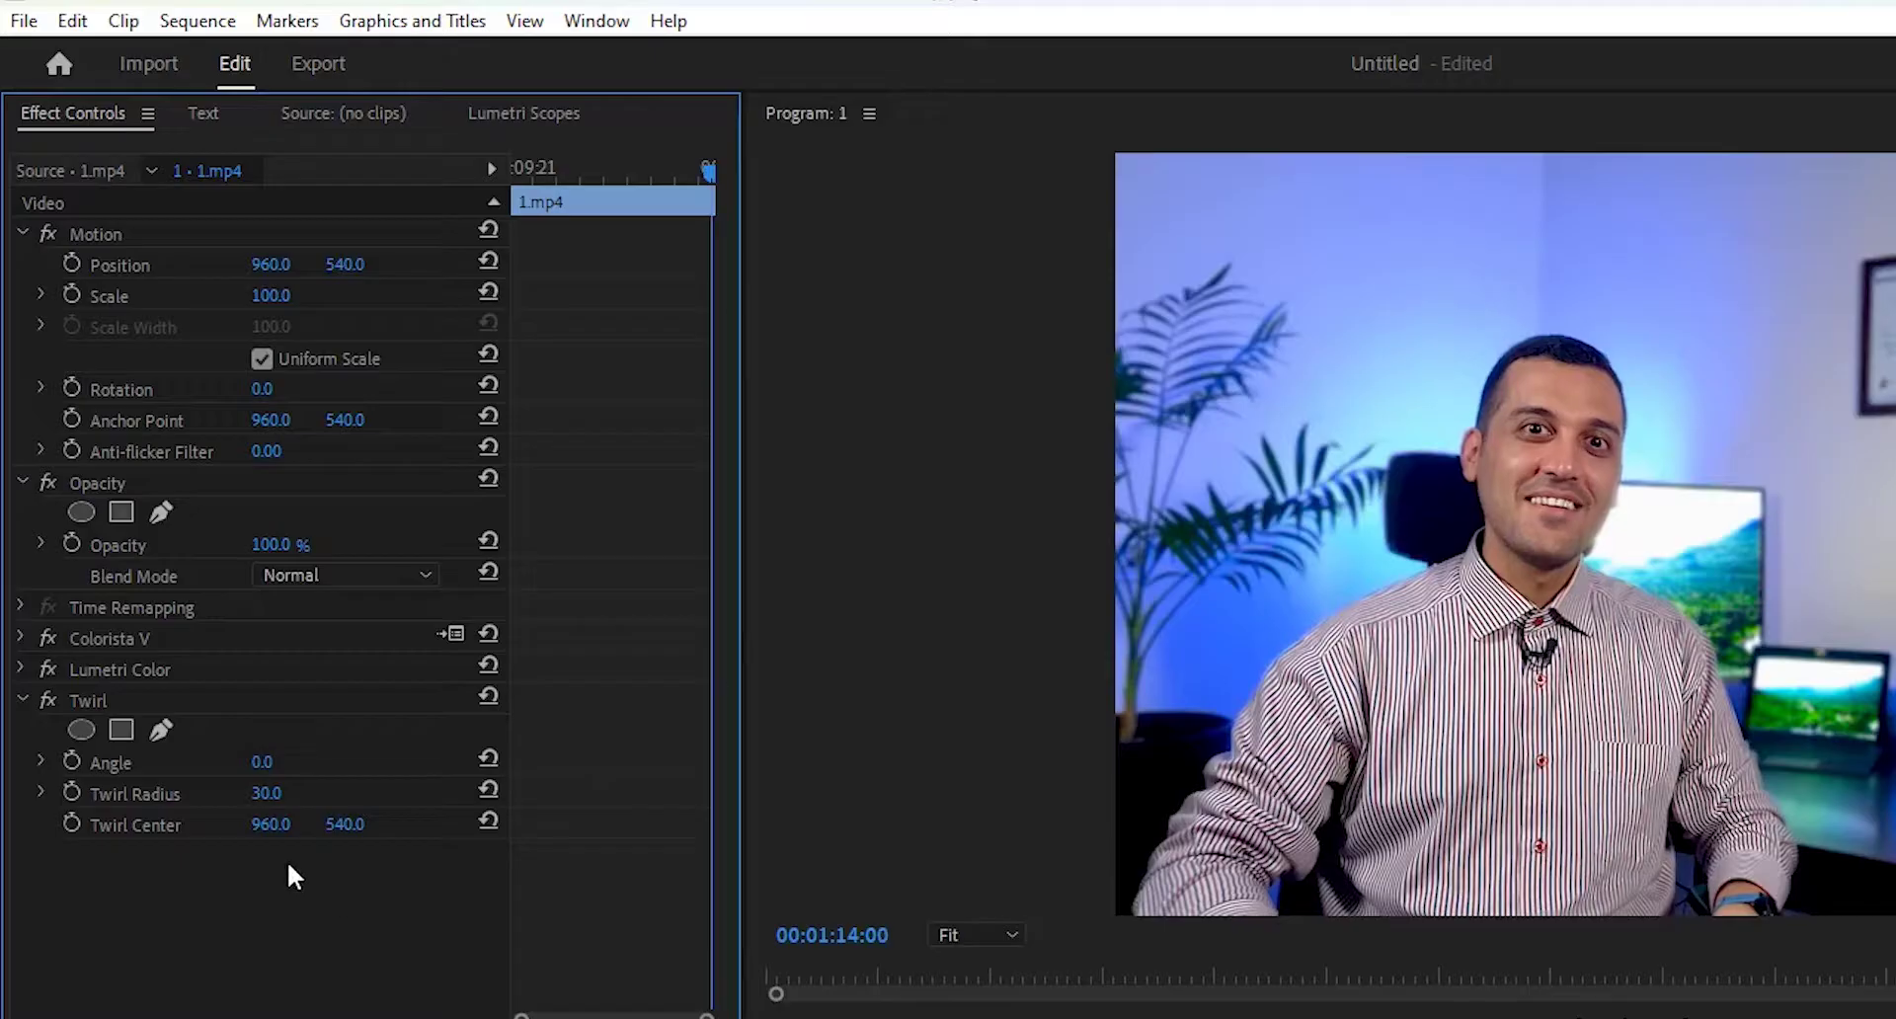
left_click(87, 693)
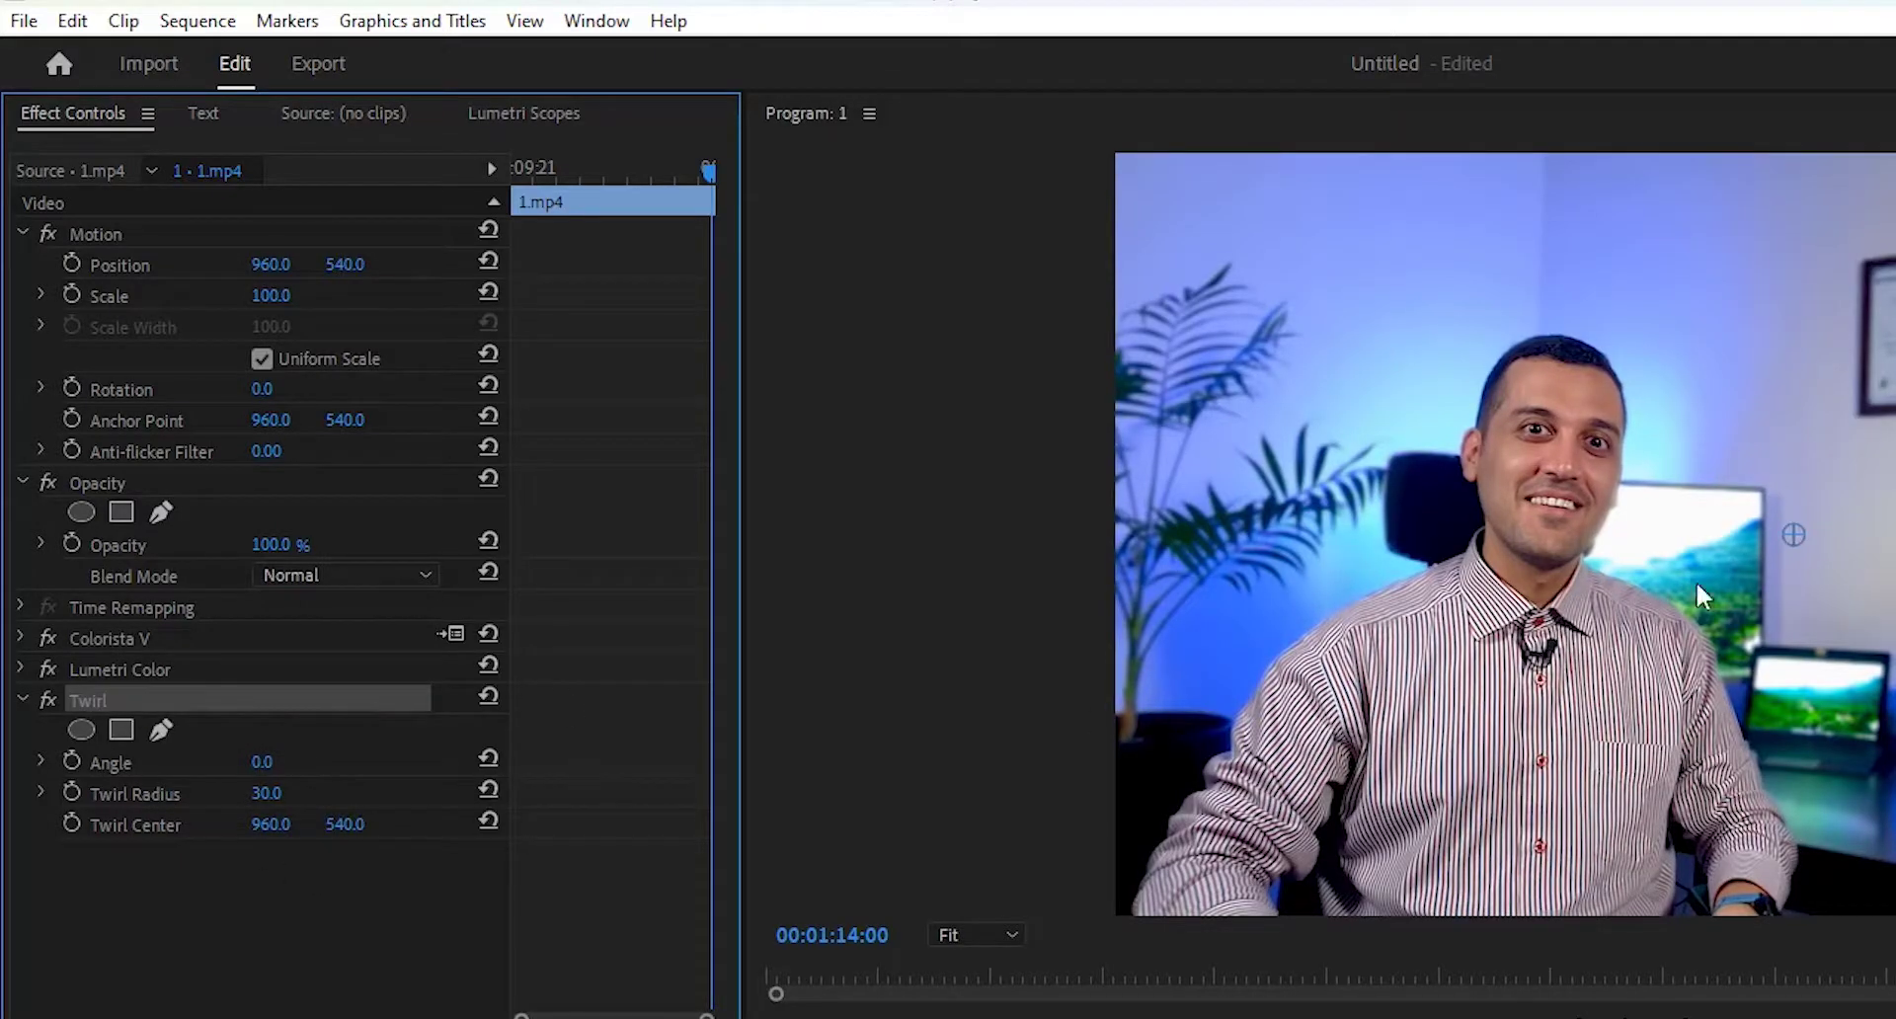
left_click(1793, 534)
left_click(231, 770)
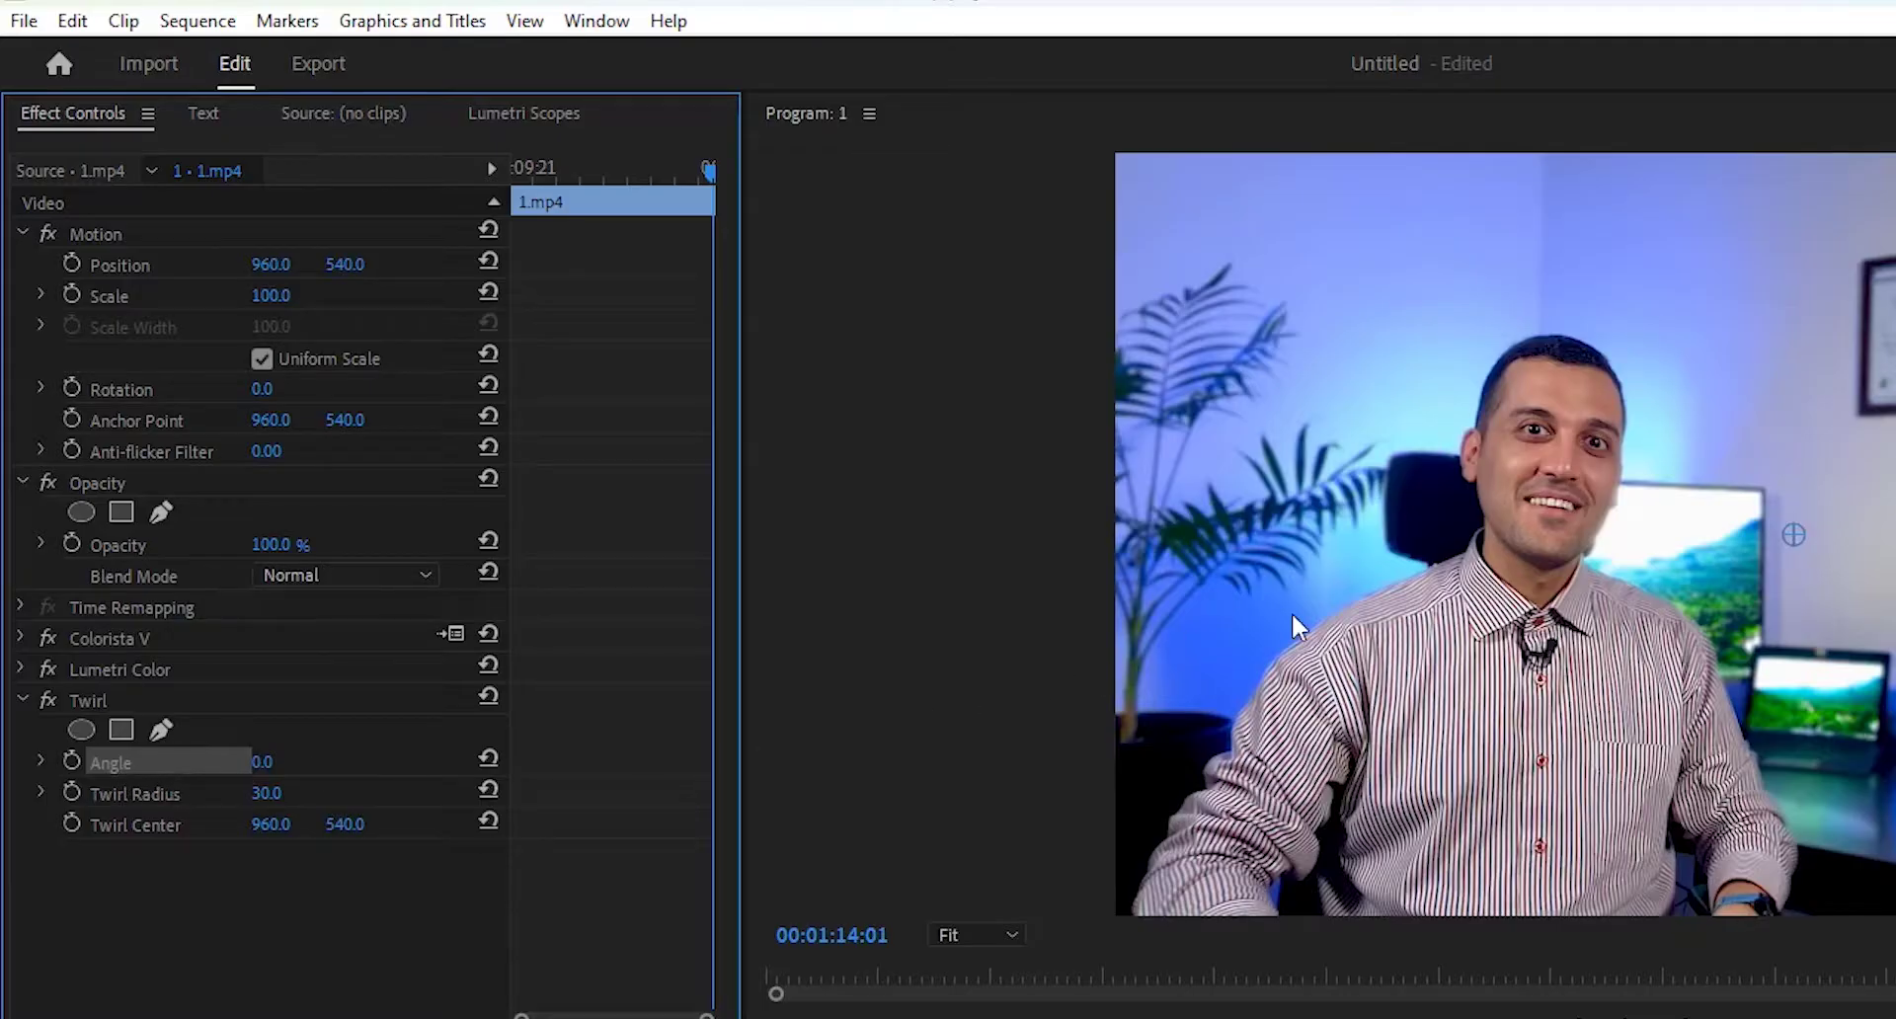
left_click_drag(1791, 529, 1549, 537)
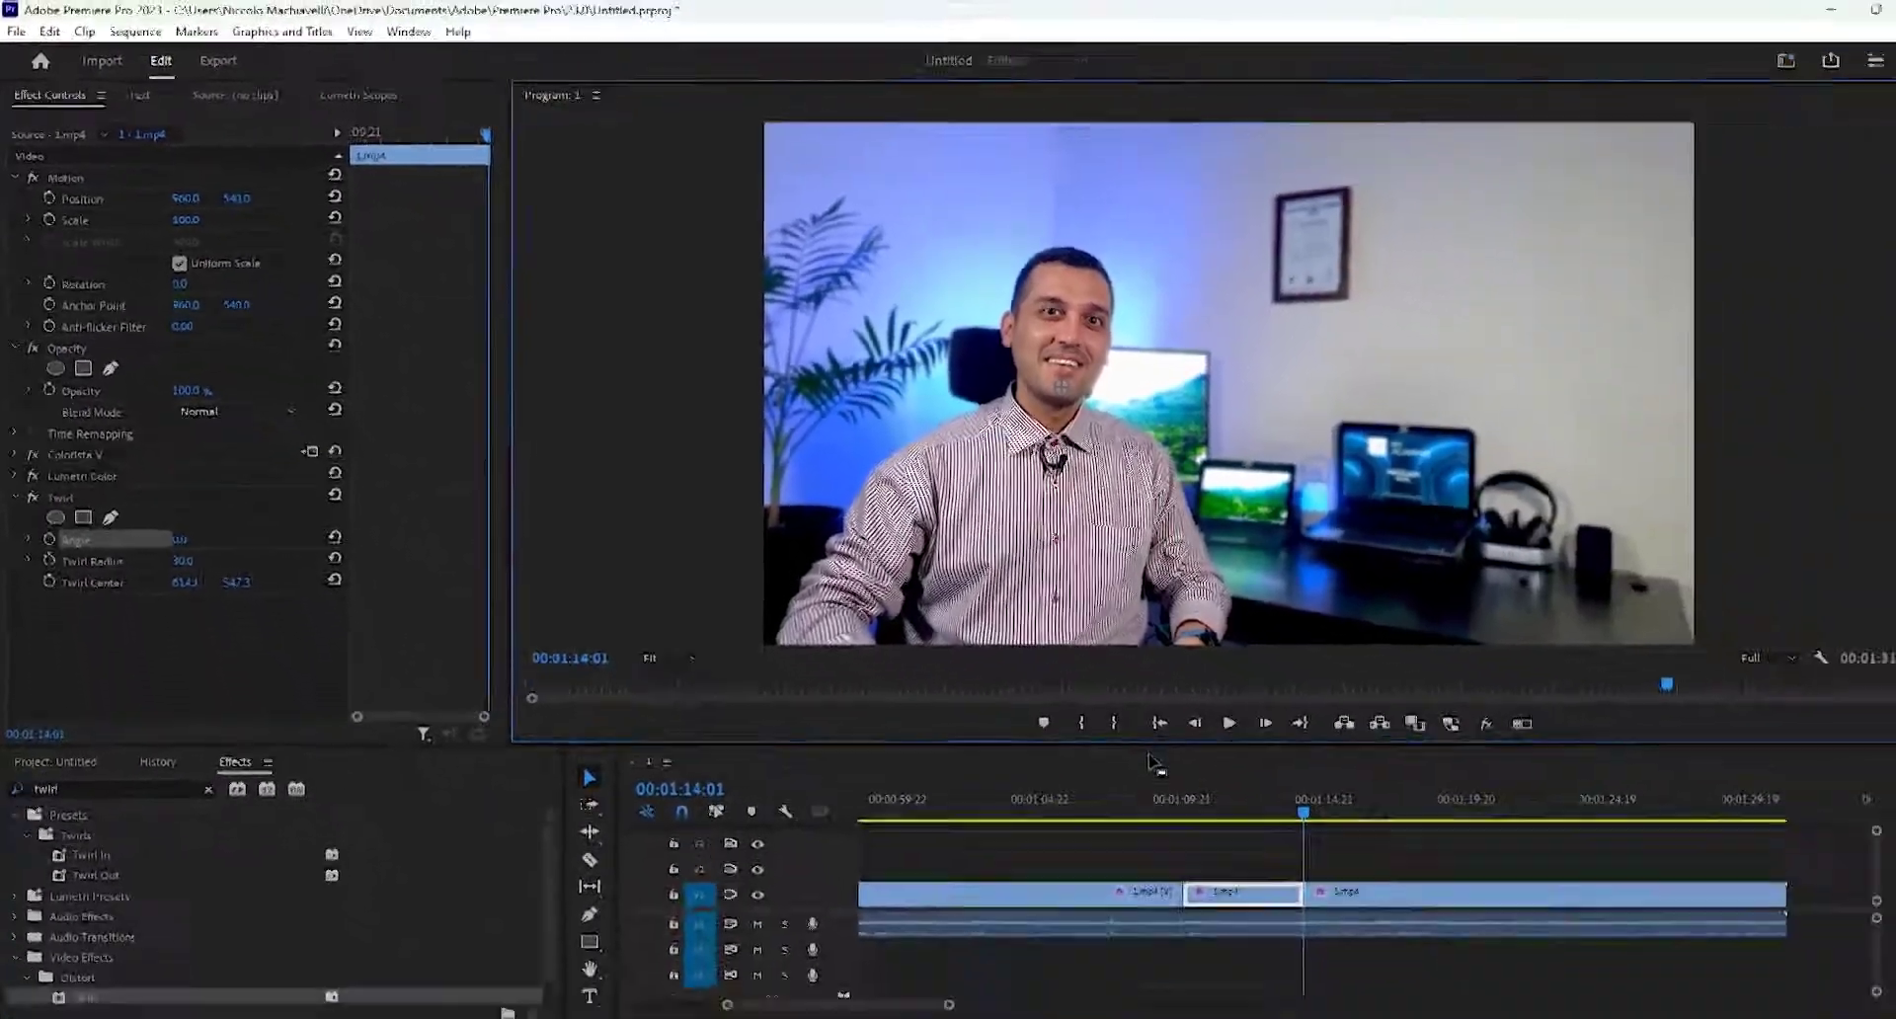
Step: At the segment's start, set Twirl Angle to -24°, Twirl Radius to 29 and Twirl Center to about 605.8, 532.7
key("Up")
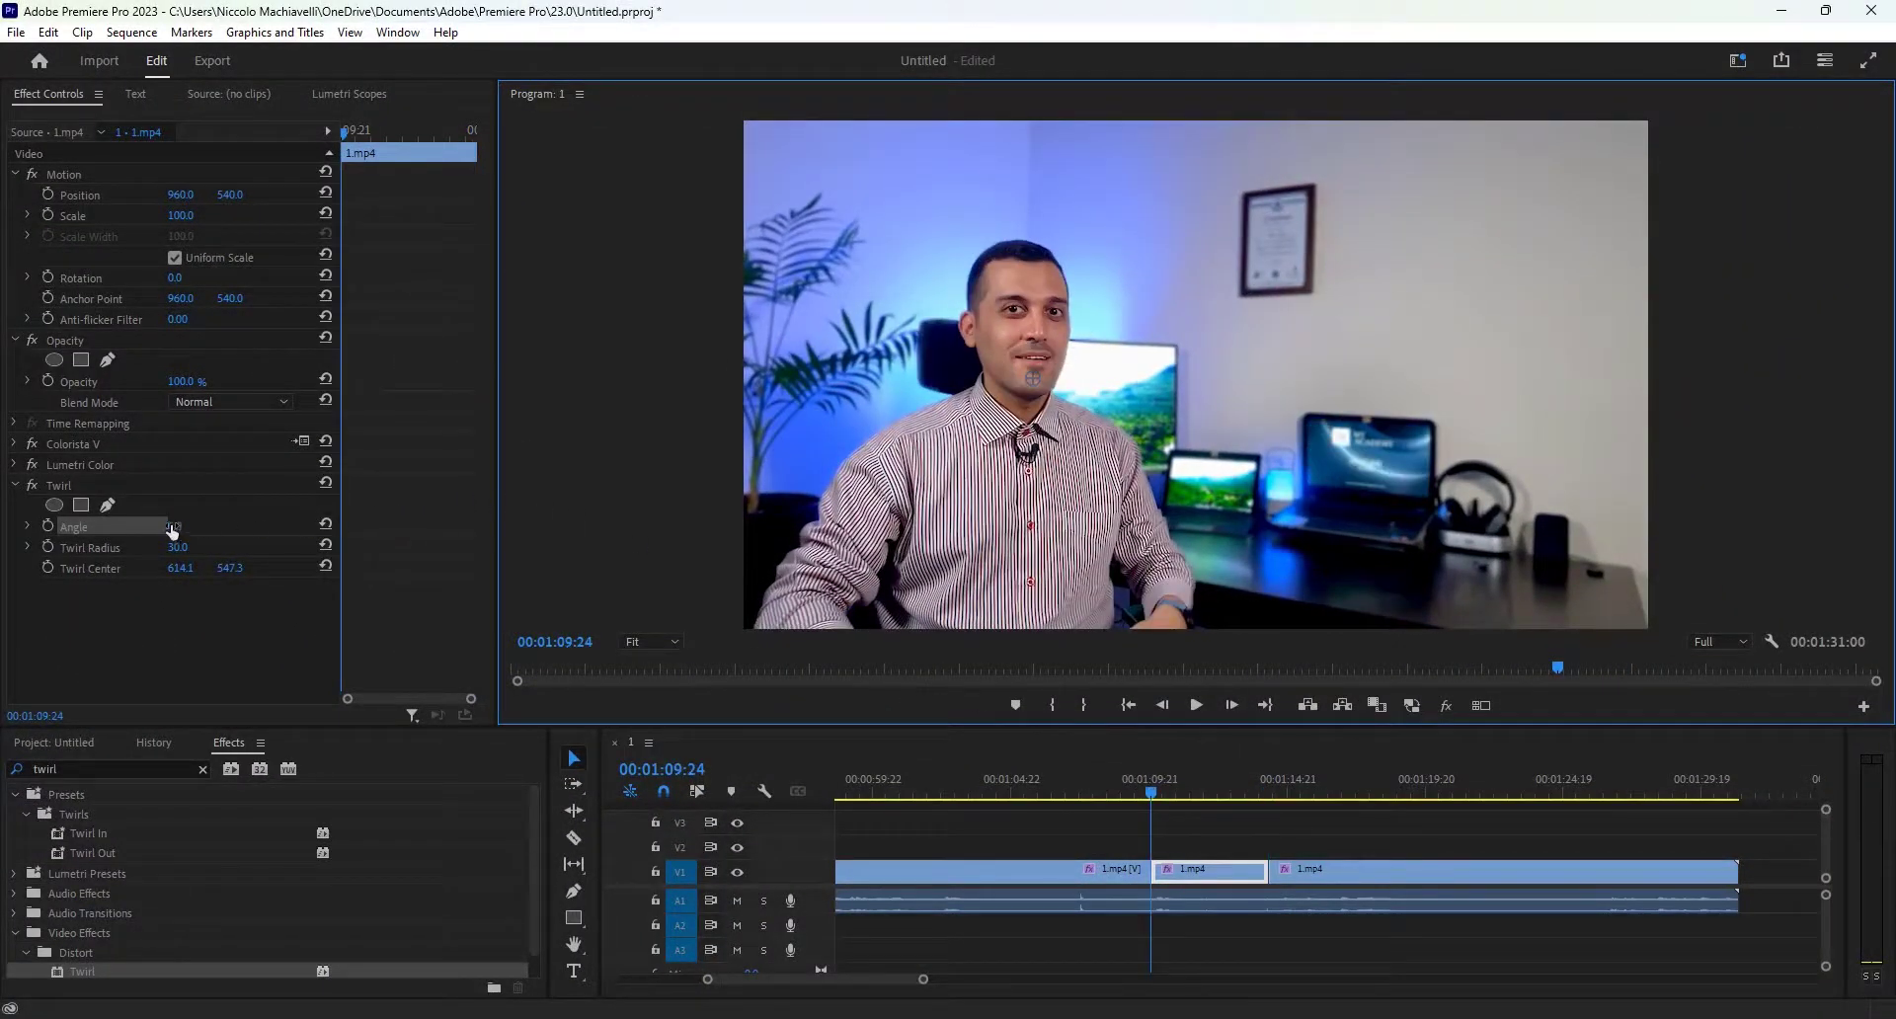
left_click_drag(174, 526, 136, 525)
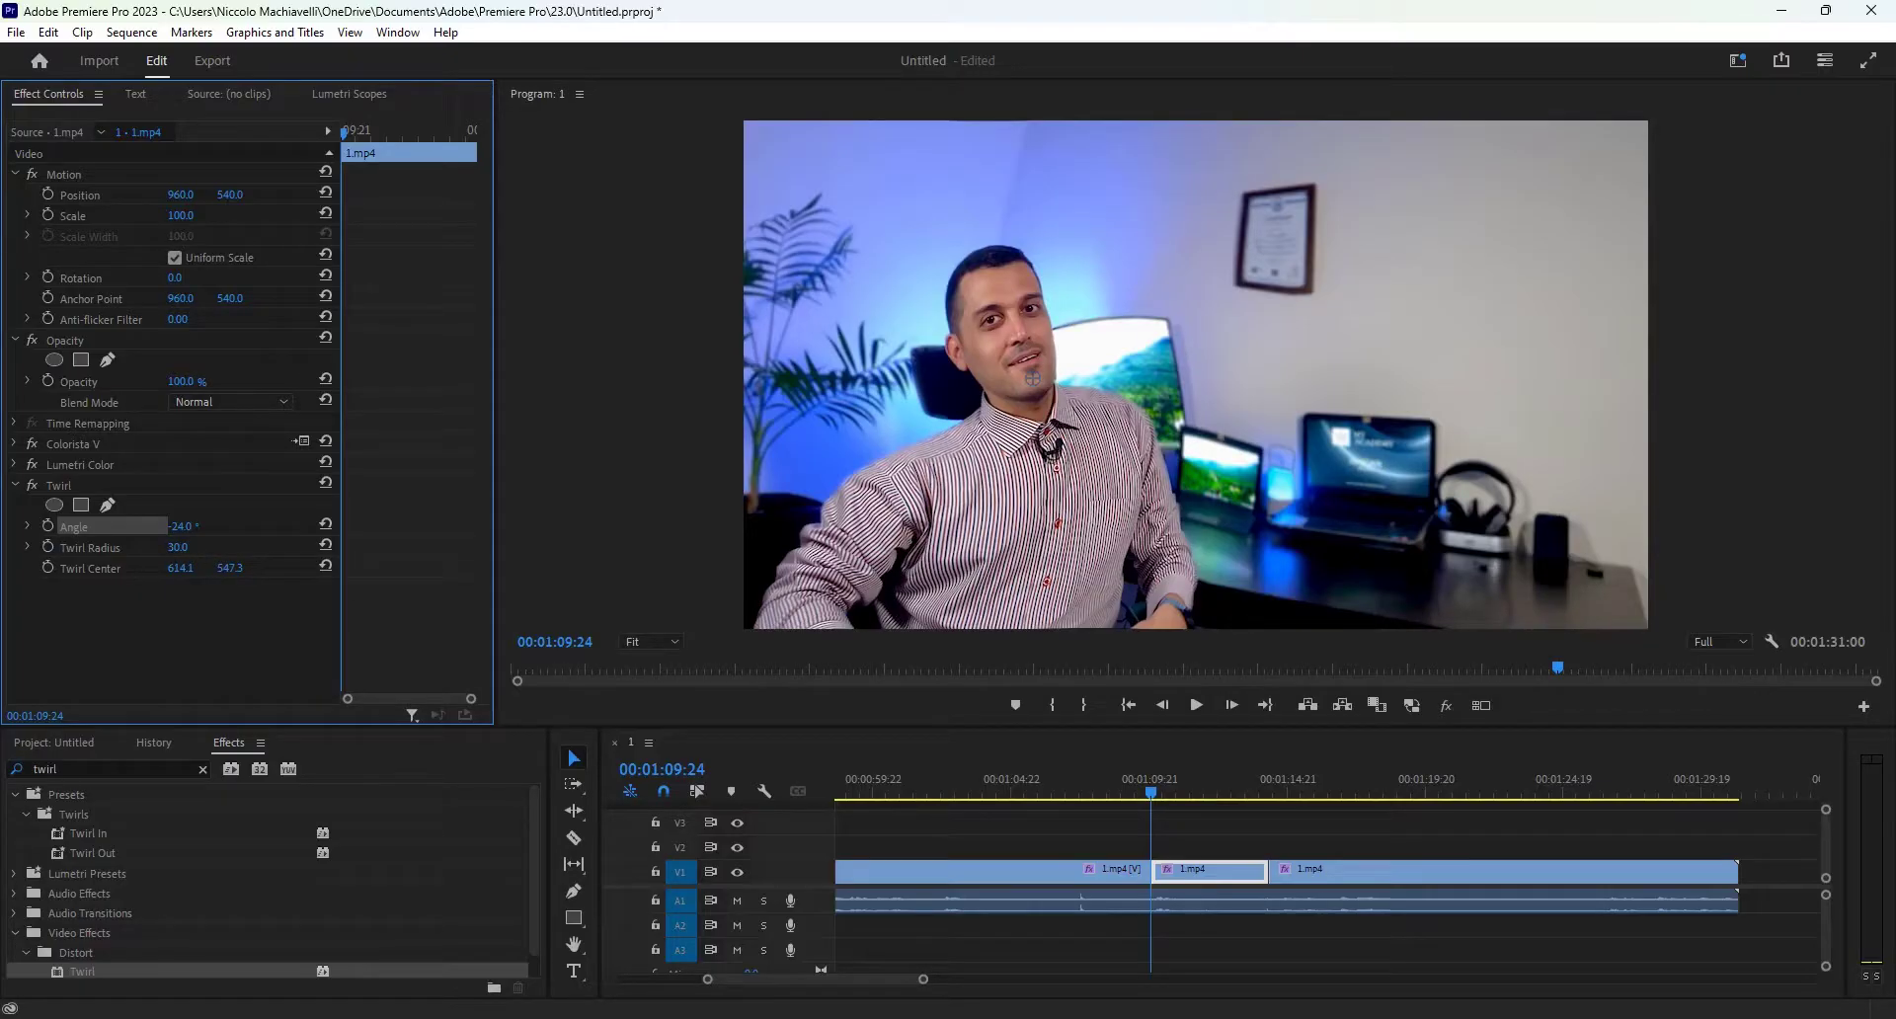
mouse_move(177, 547)
left_mouse_down()
mouse_move(244, 547)
mouse_move(179, 546)
left_mouse_up()
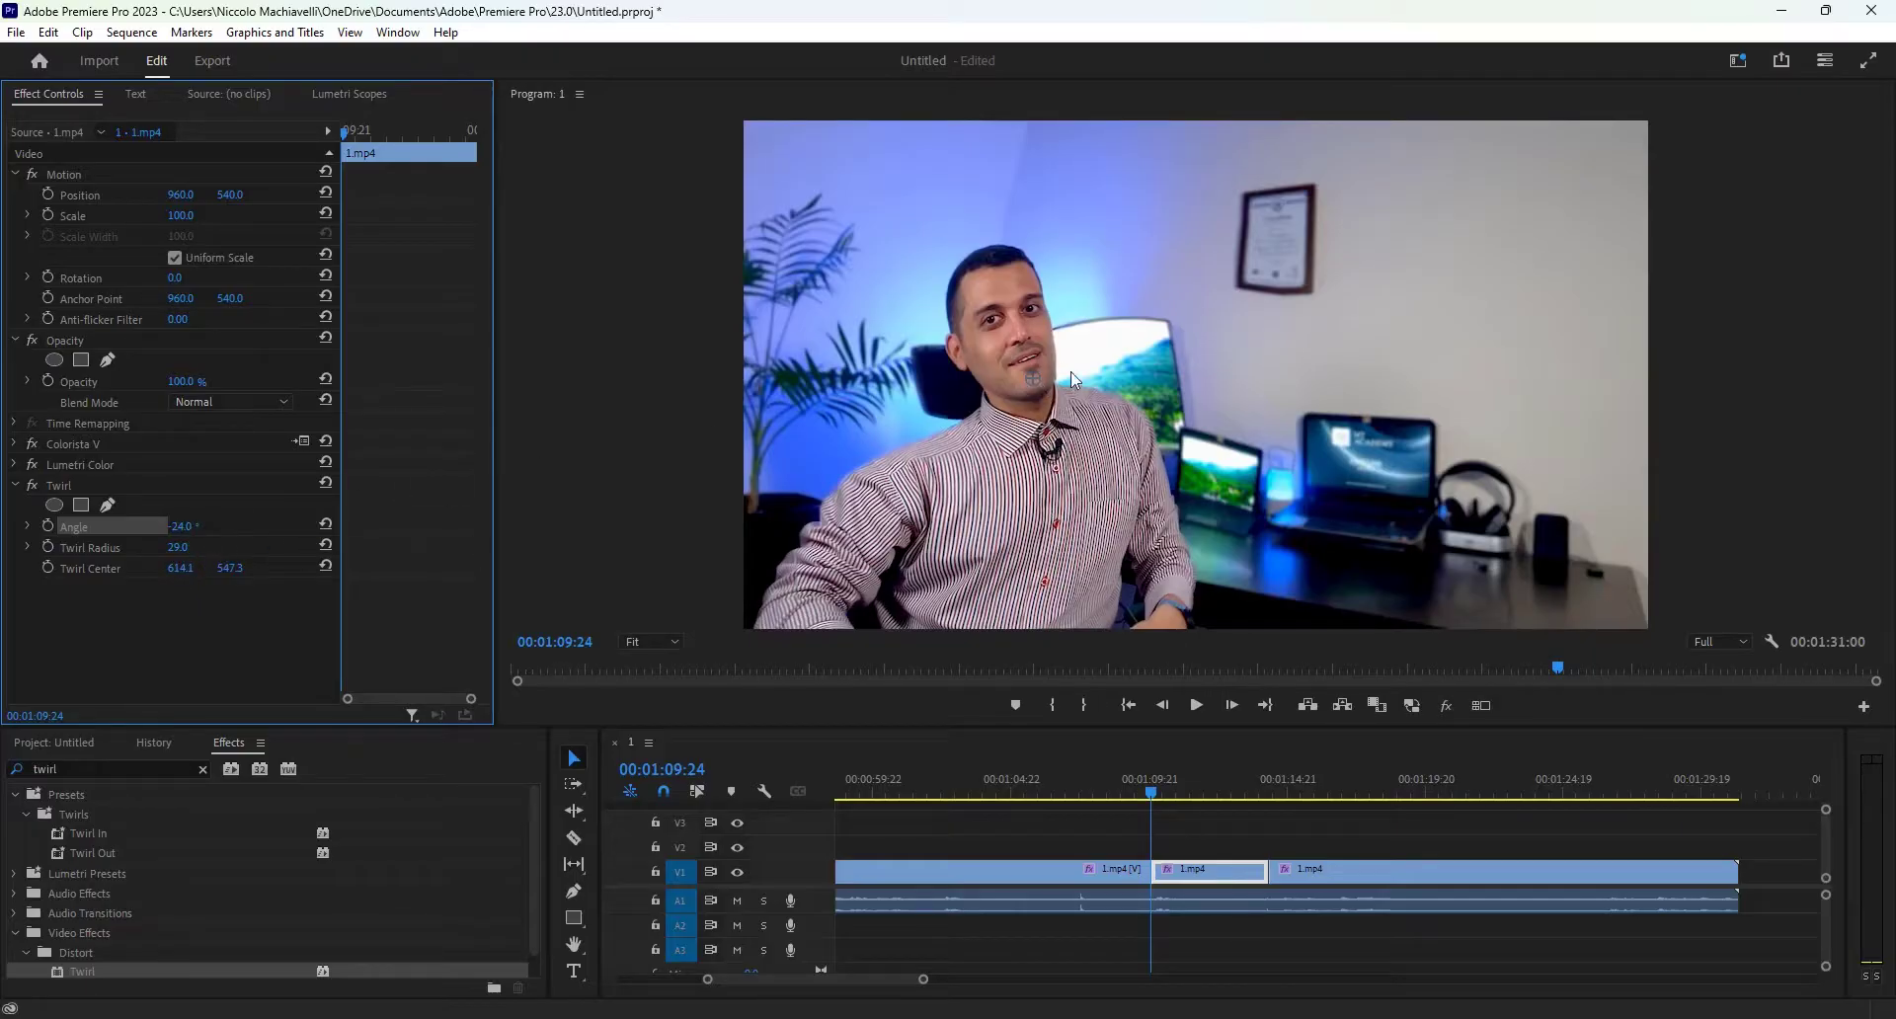
mouse_move(1033, 378)
left_mouse_down()
mouse_move(1054, 372)
mouse_move(1003, 366)
mouse_move(1031, 378)
left_mouse_up()
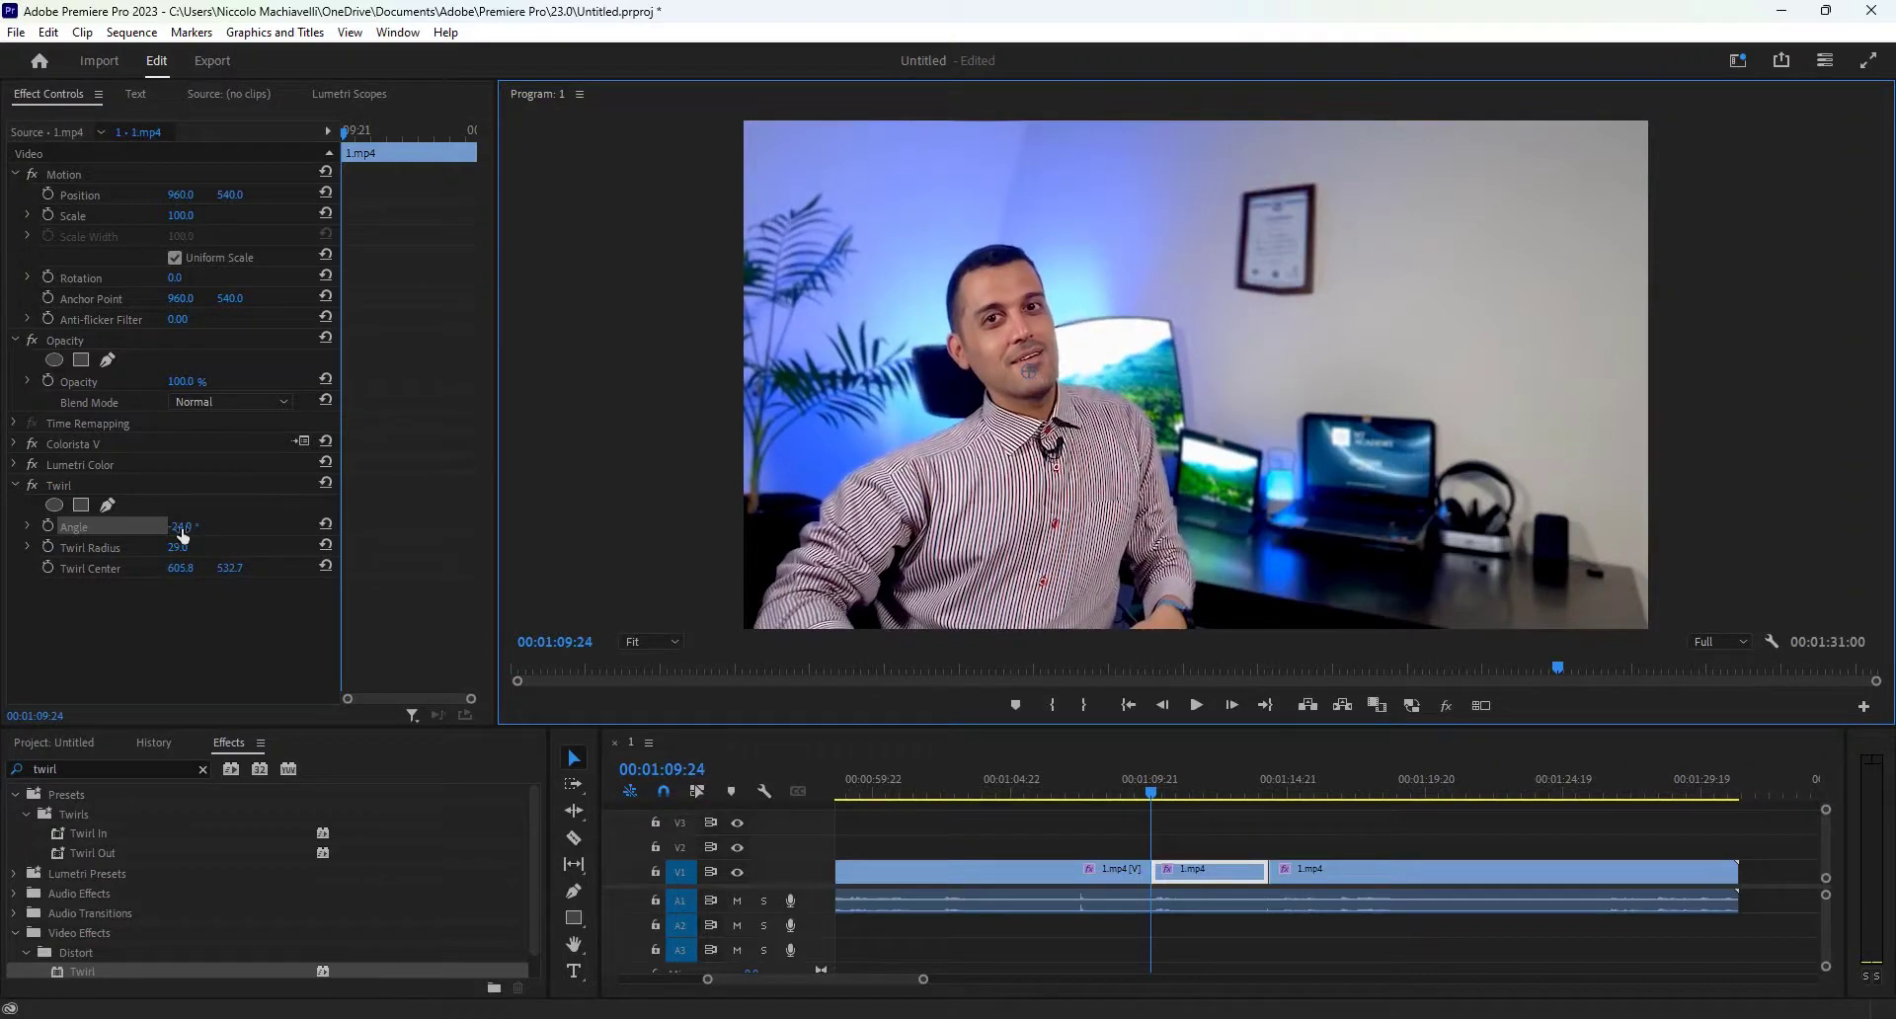
Step: Set the Twirl Angle to 20°, move the Twirl Center to about 603.7, 455.1 and preview the segment
left_click_drag(183, 536, 227, 536)
left_click_drag(1027, 364, 1028, 334)
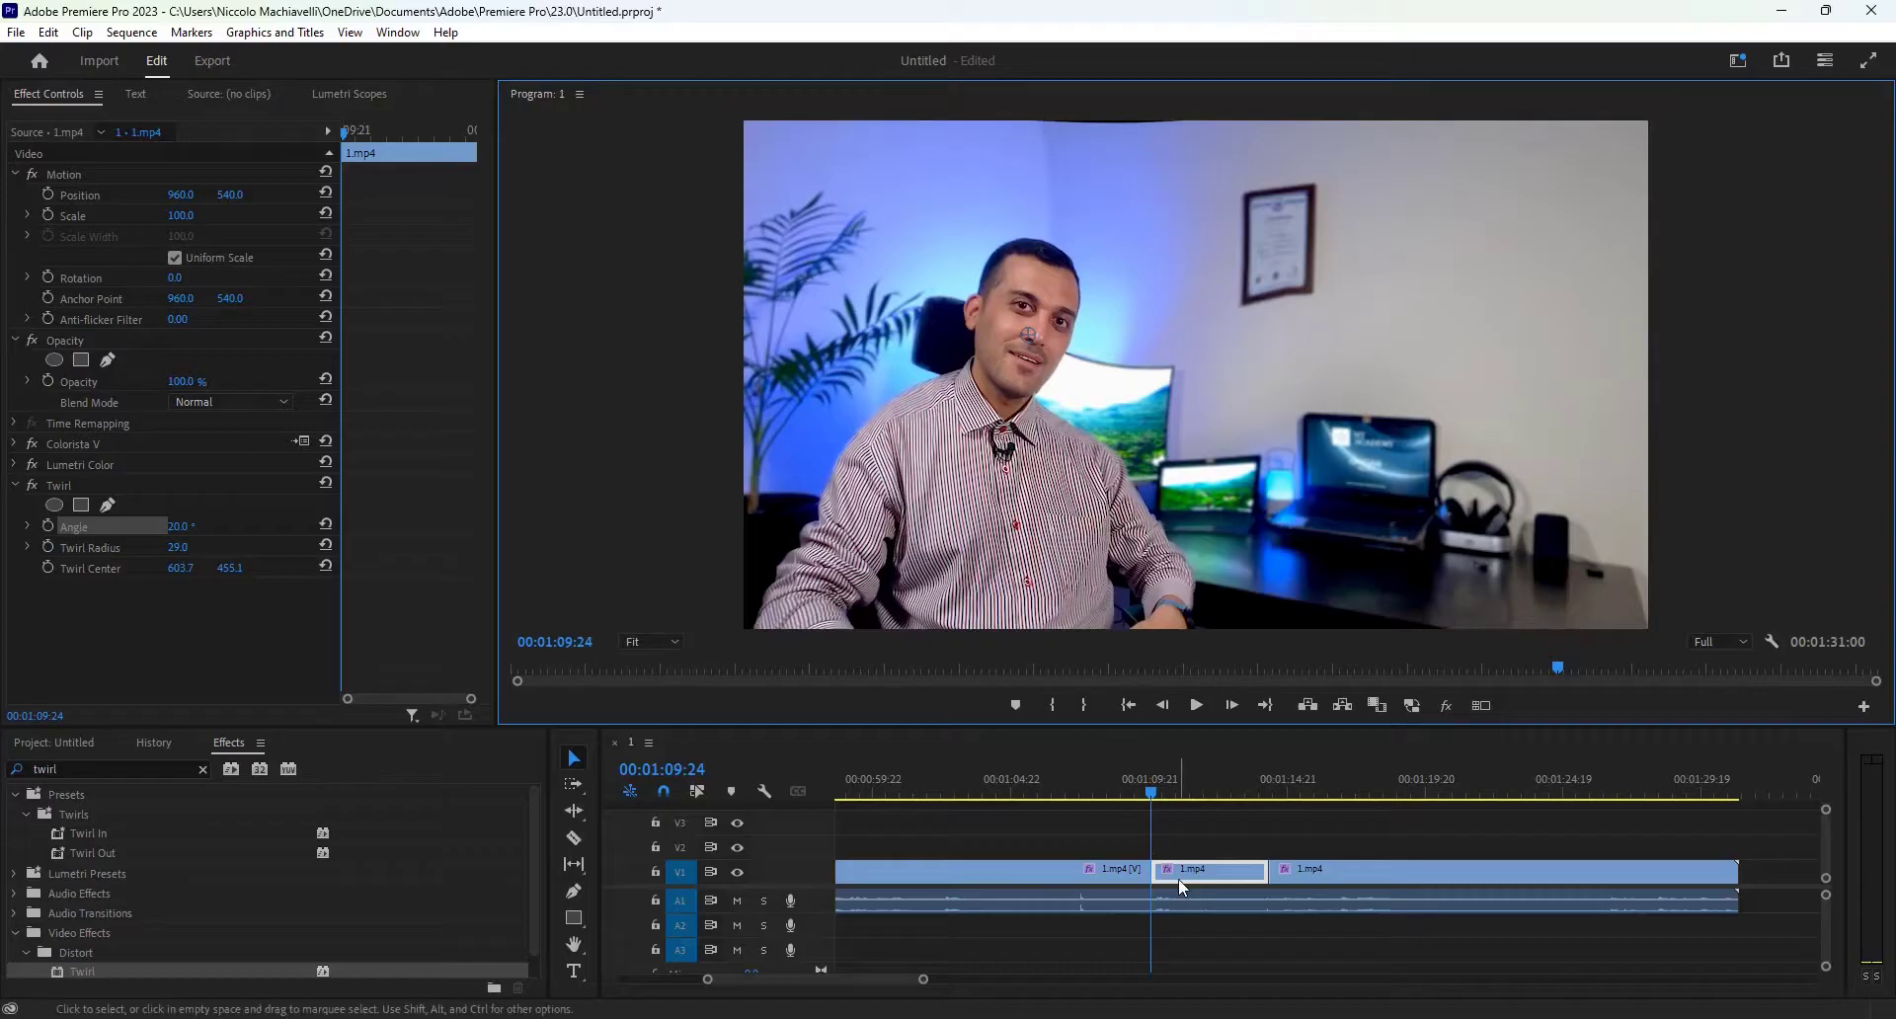
key("space")
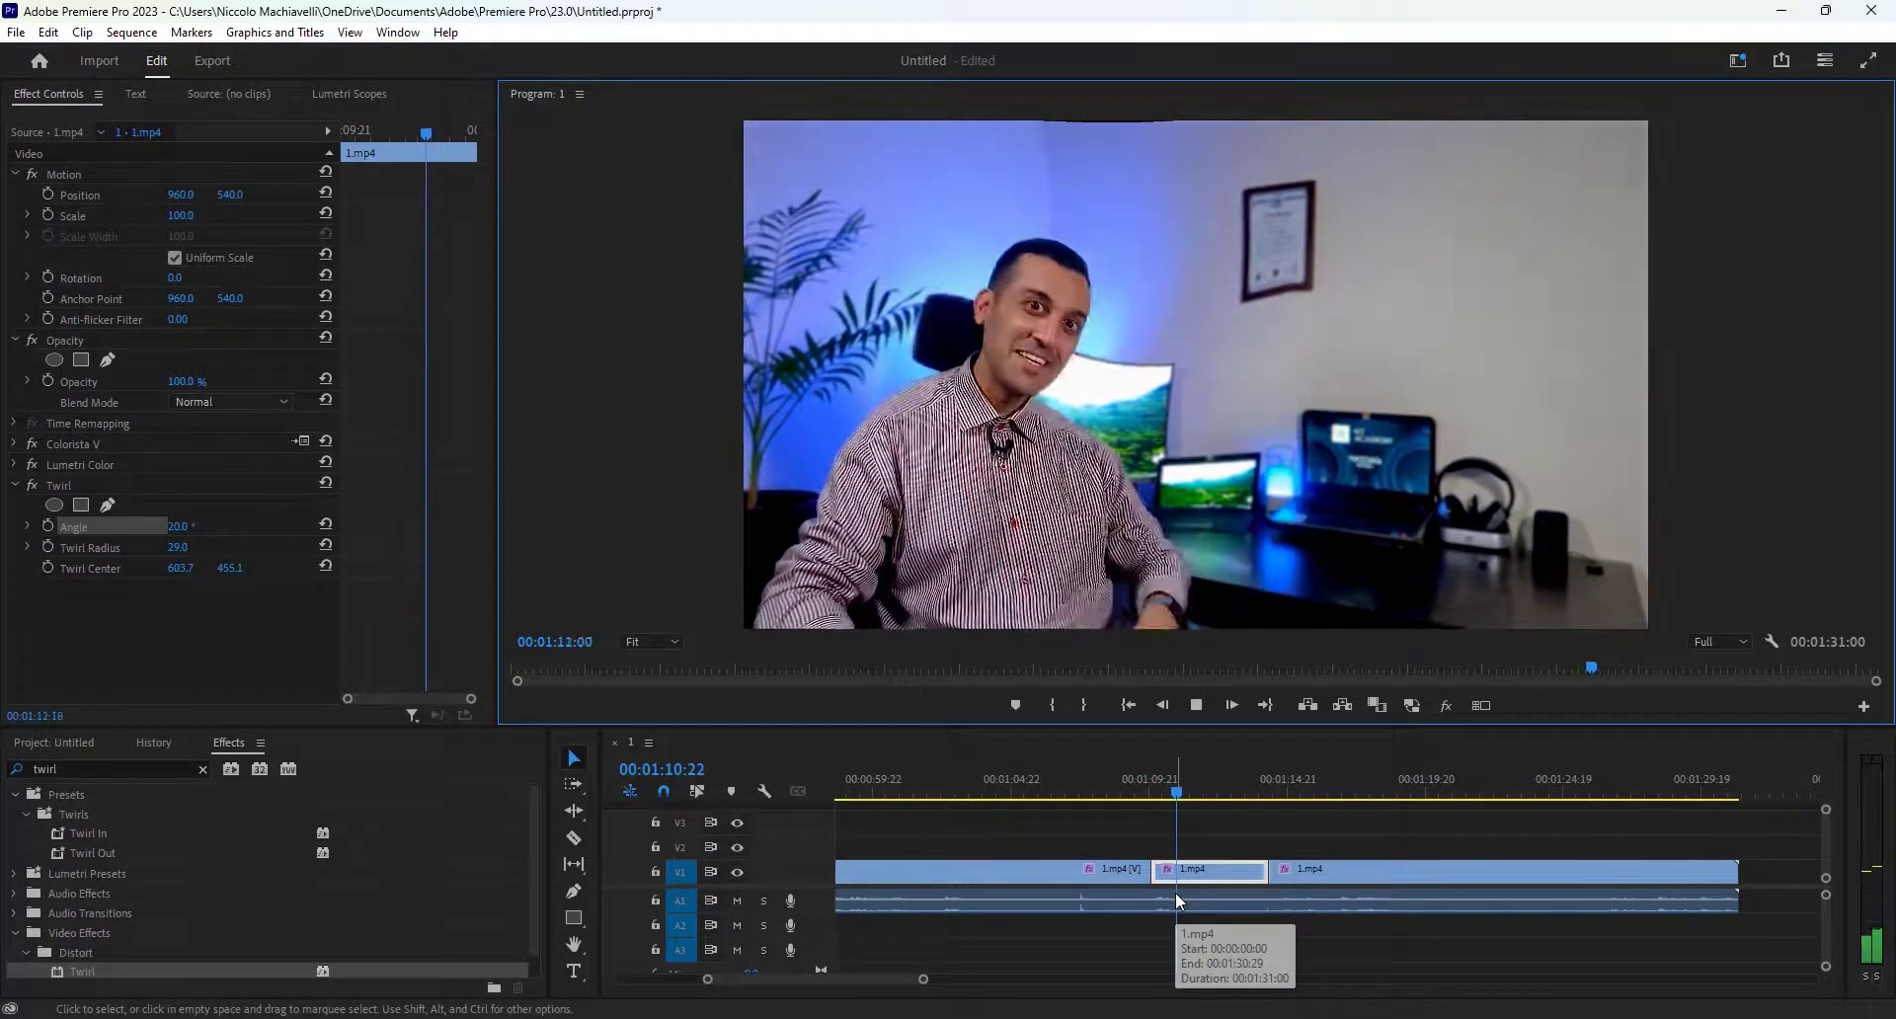
key("space")
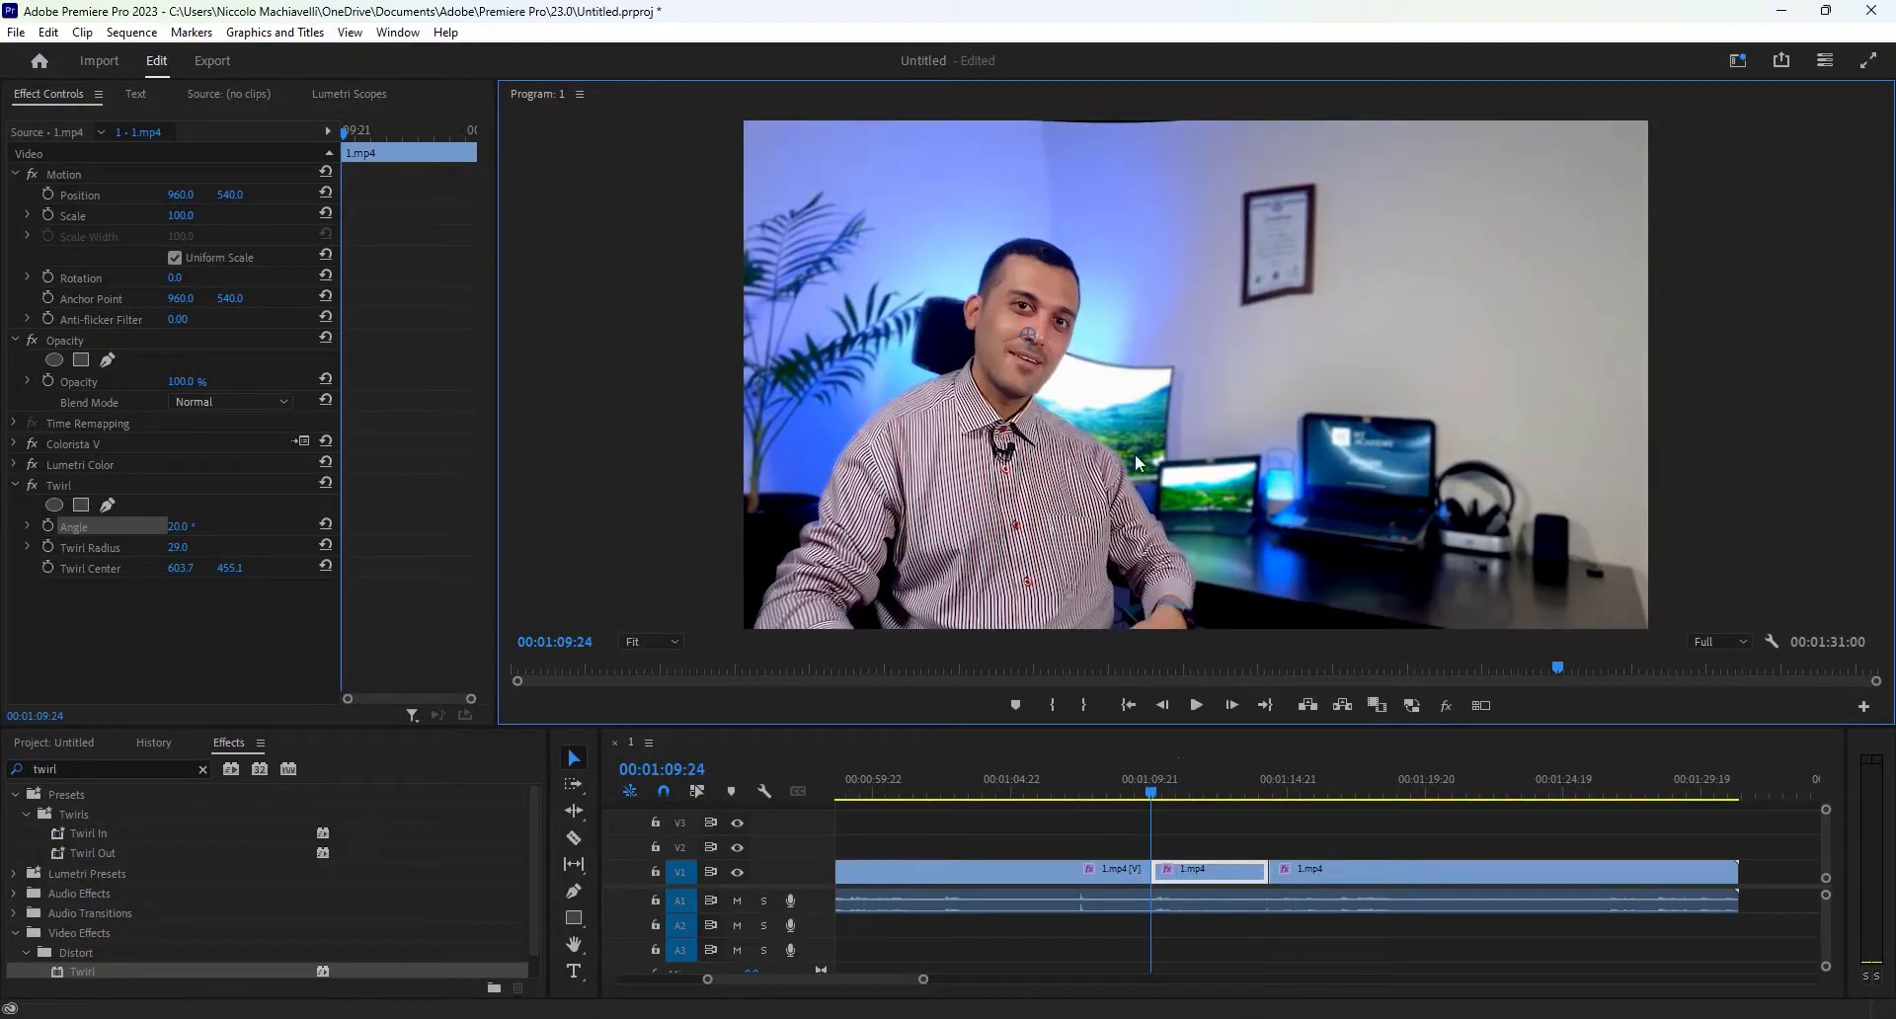
Step: Set Twirl Center to about 614.1, 377.5, Twirl Radius to 22 and Angle to 40°, and preview the segment
left_click_drag(1022, 335, 1033, 298)
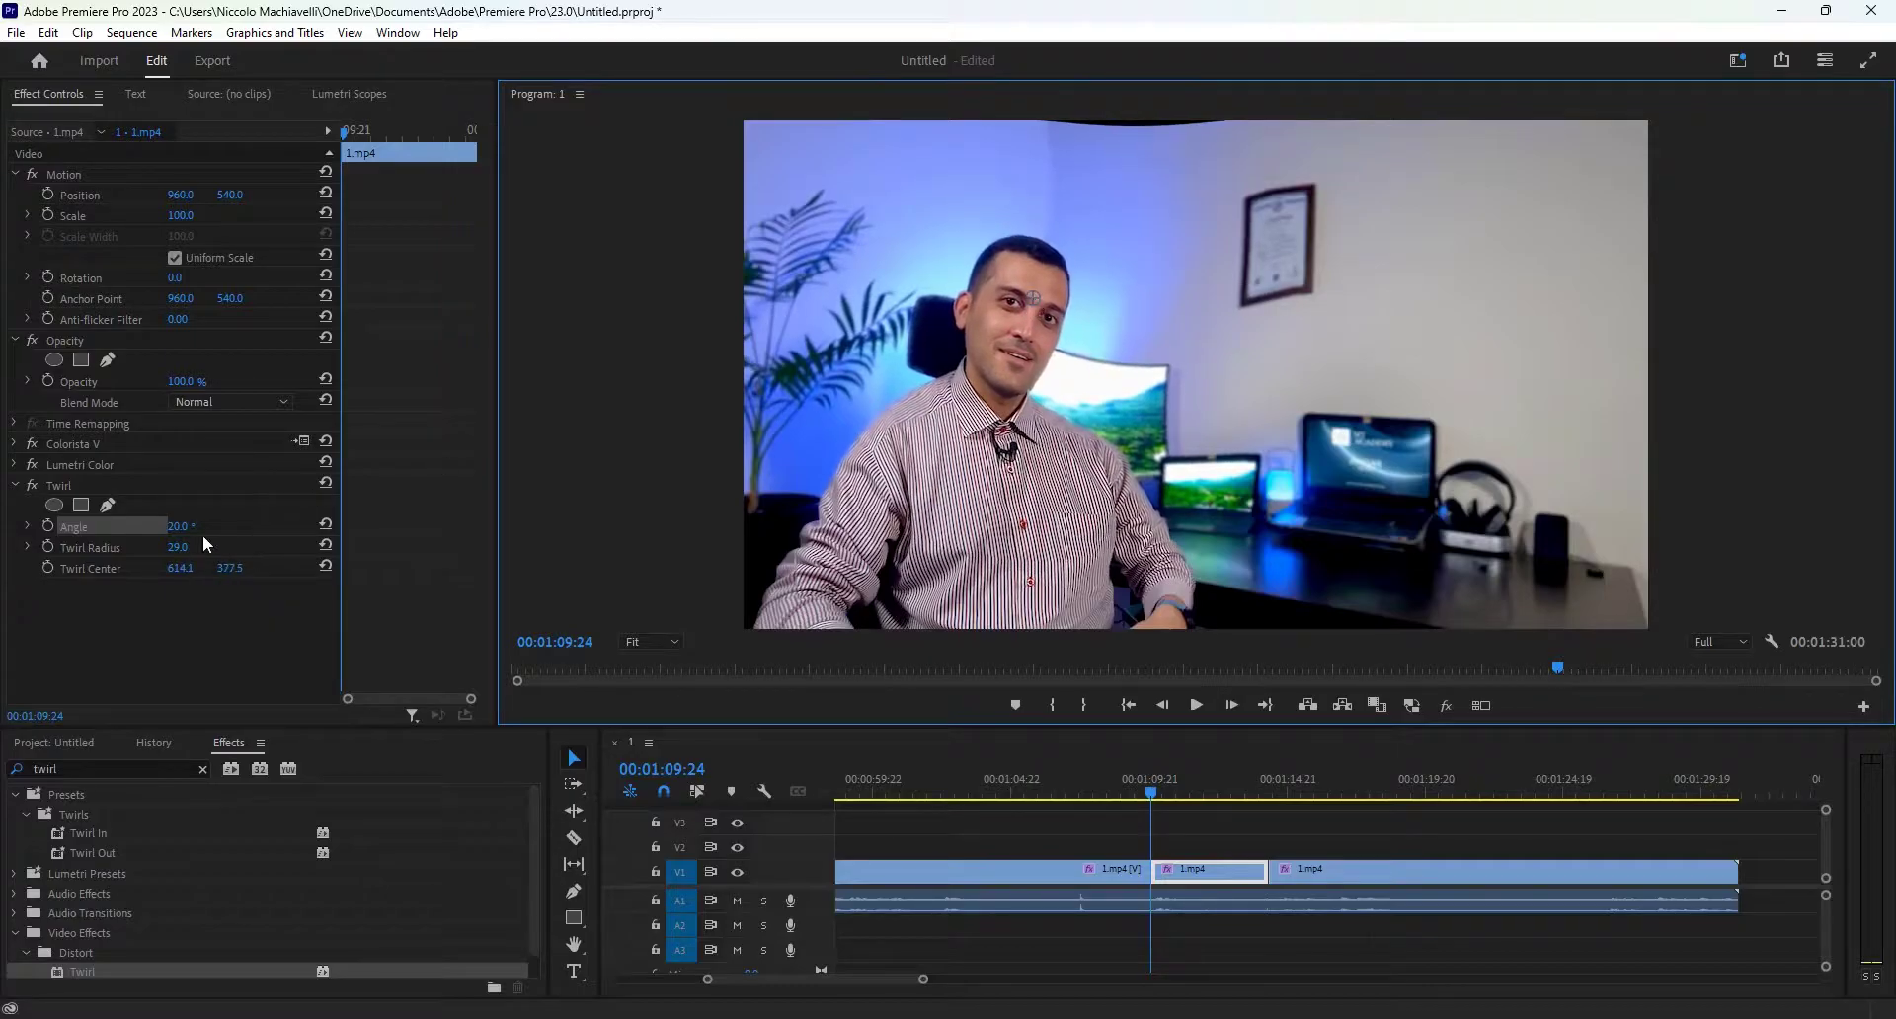
left_click_drag(177, 547, 173, 547)
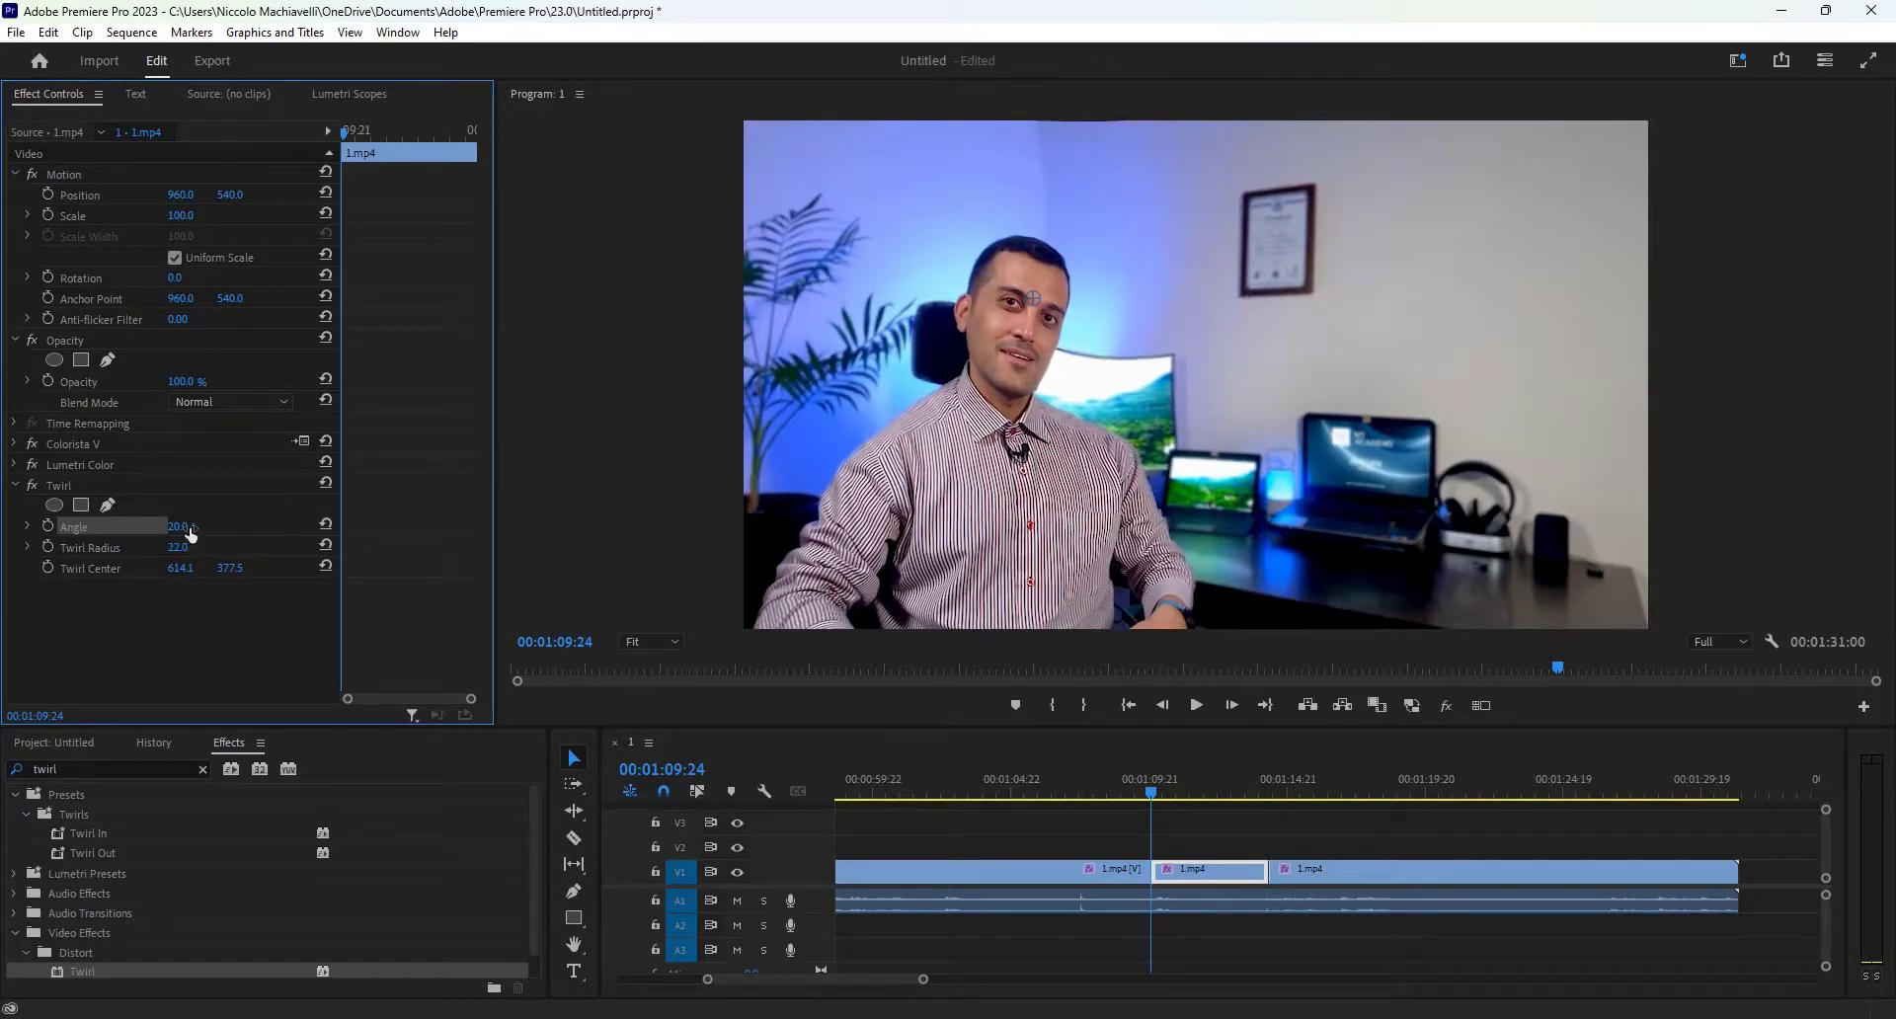
left_click_drag(191, 535, 204, 535)
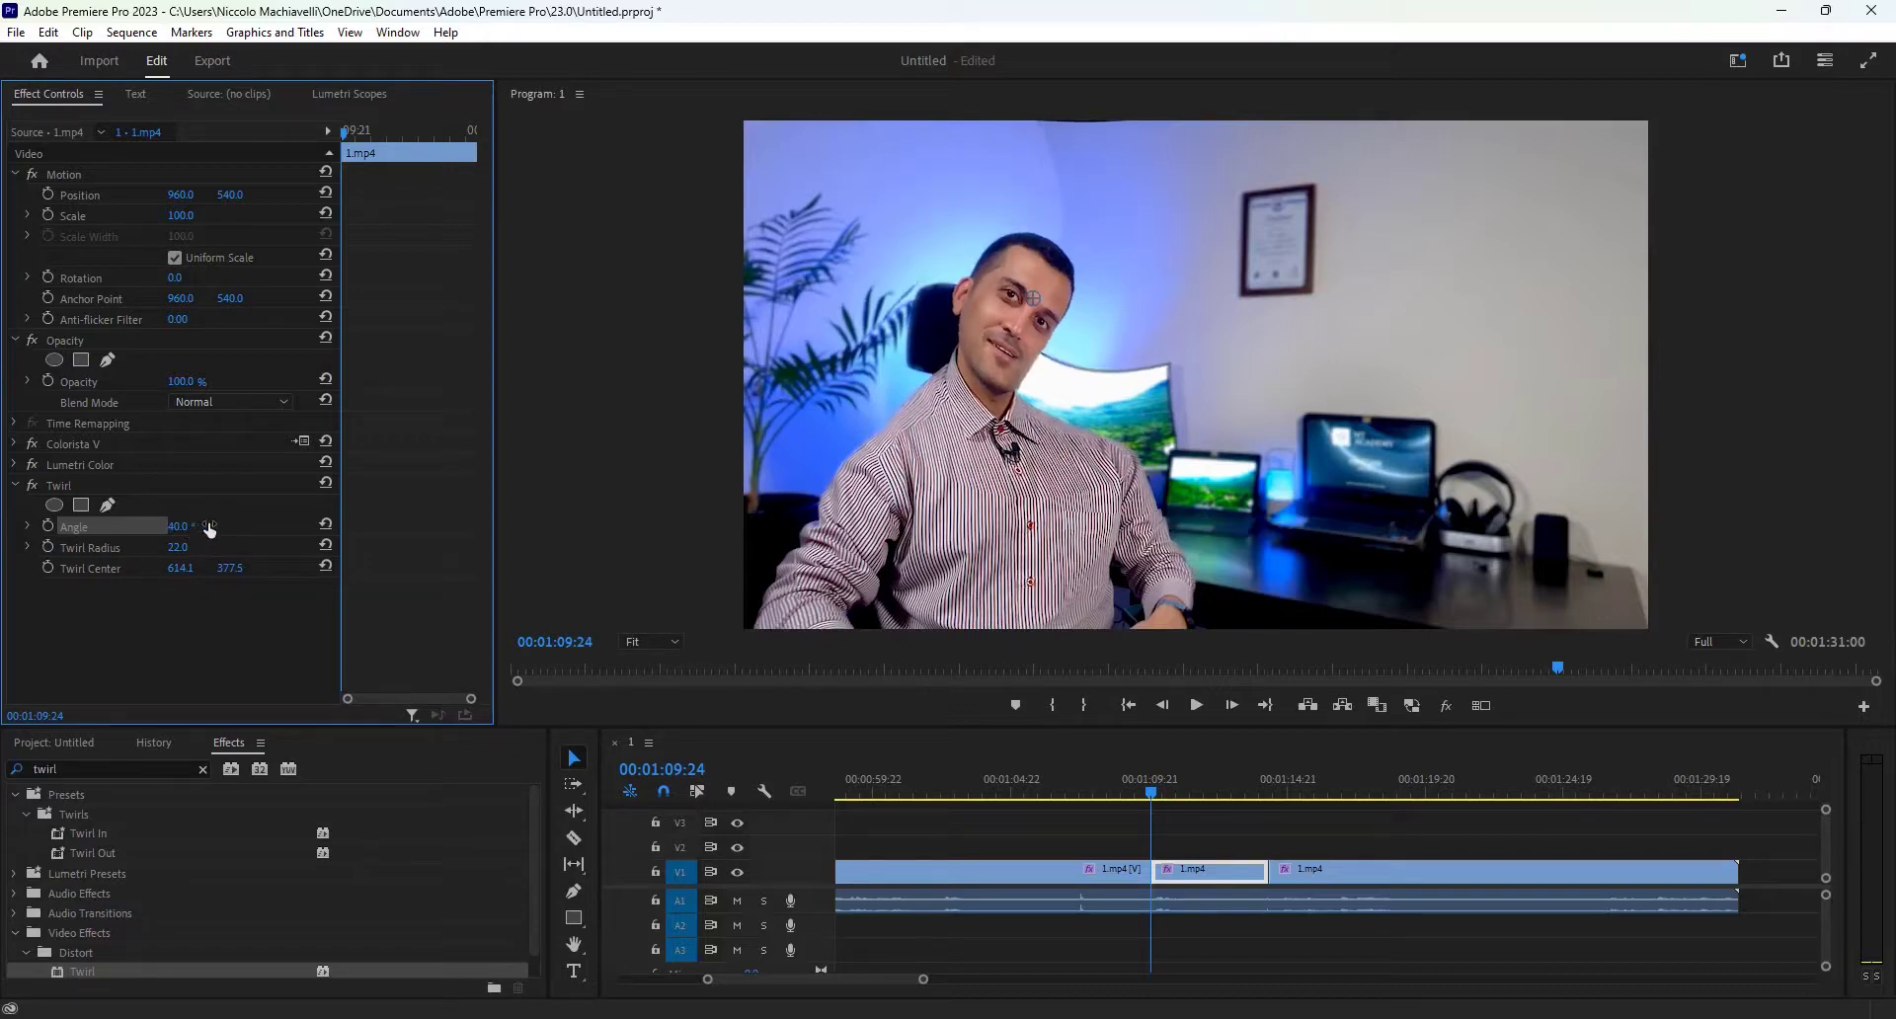
key("space")
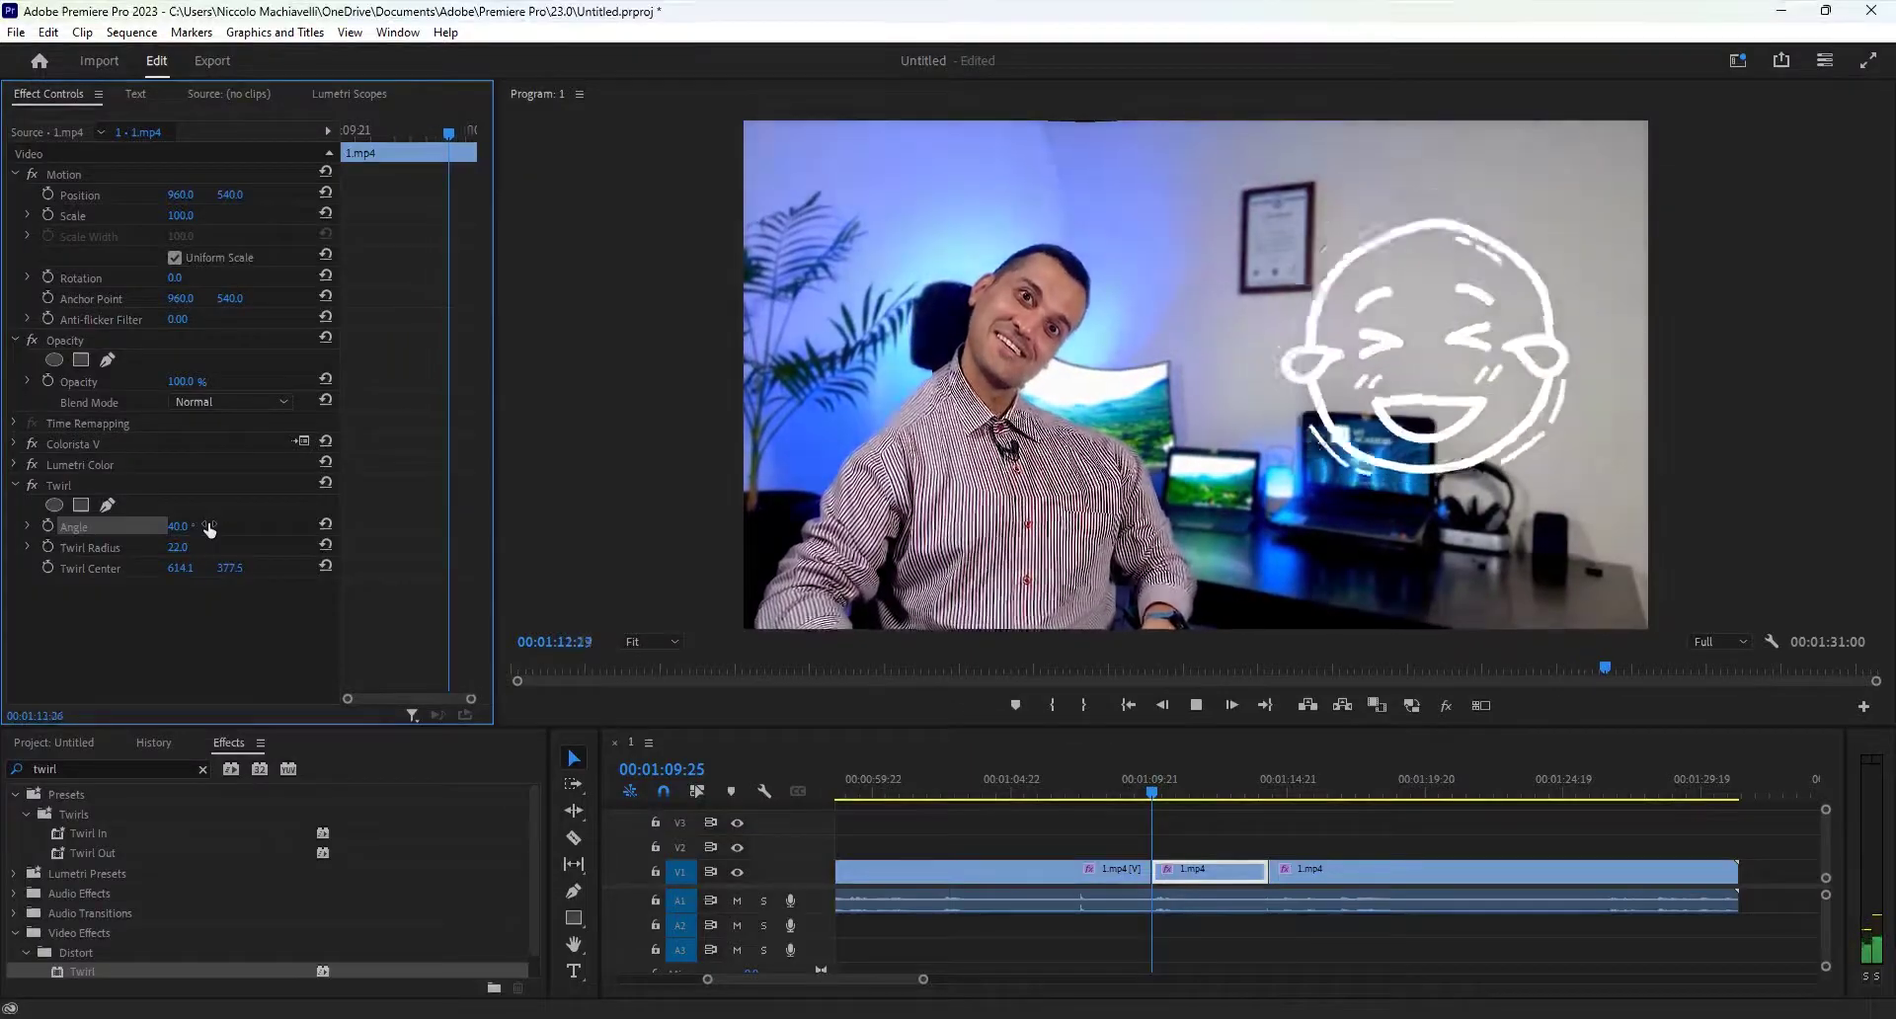
key("space")
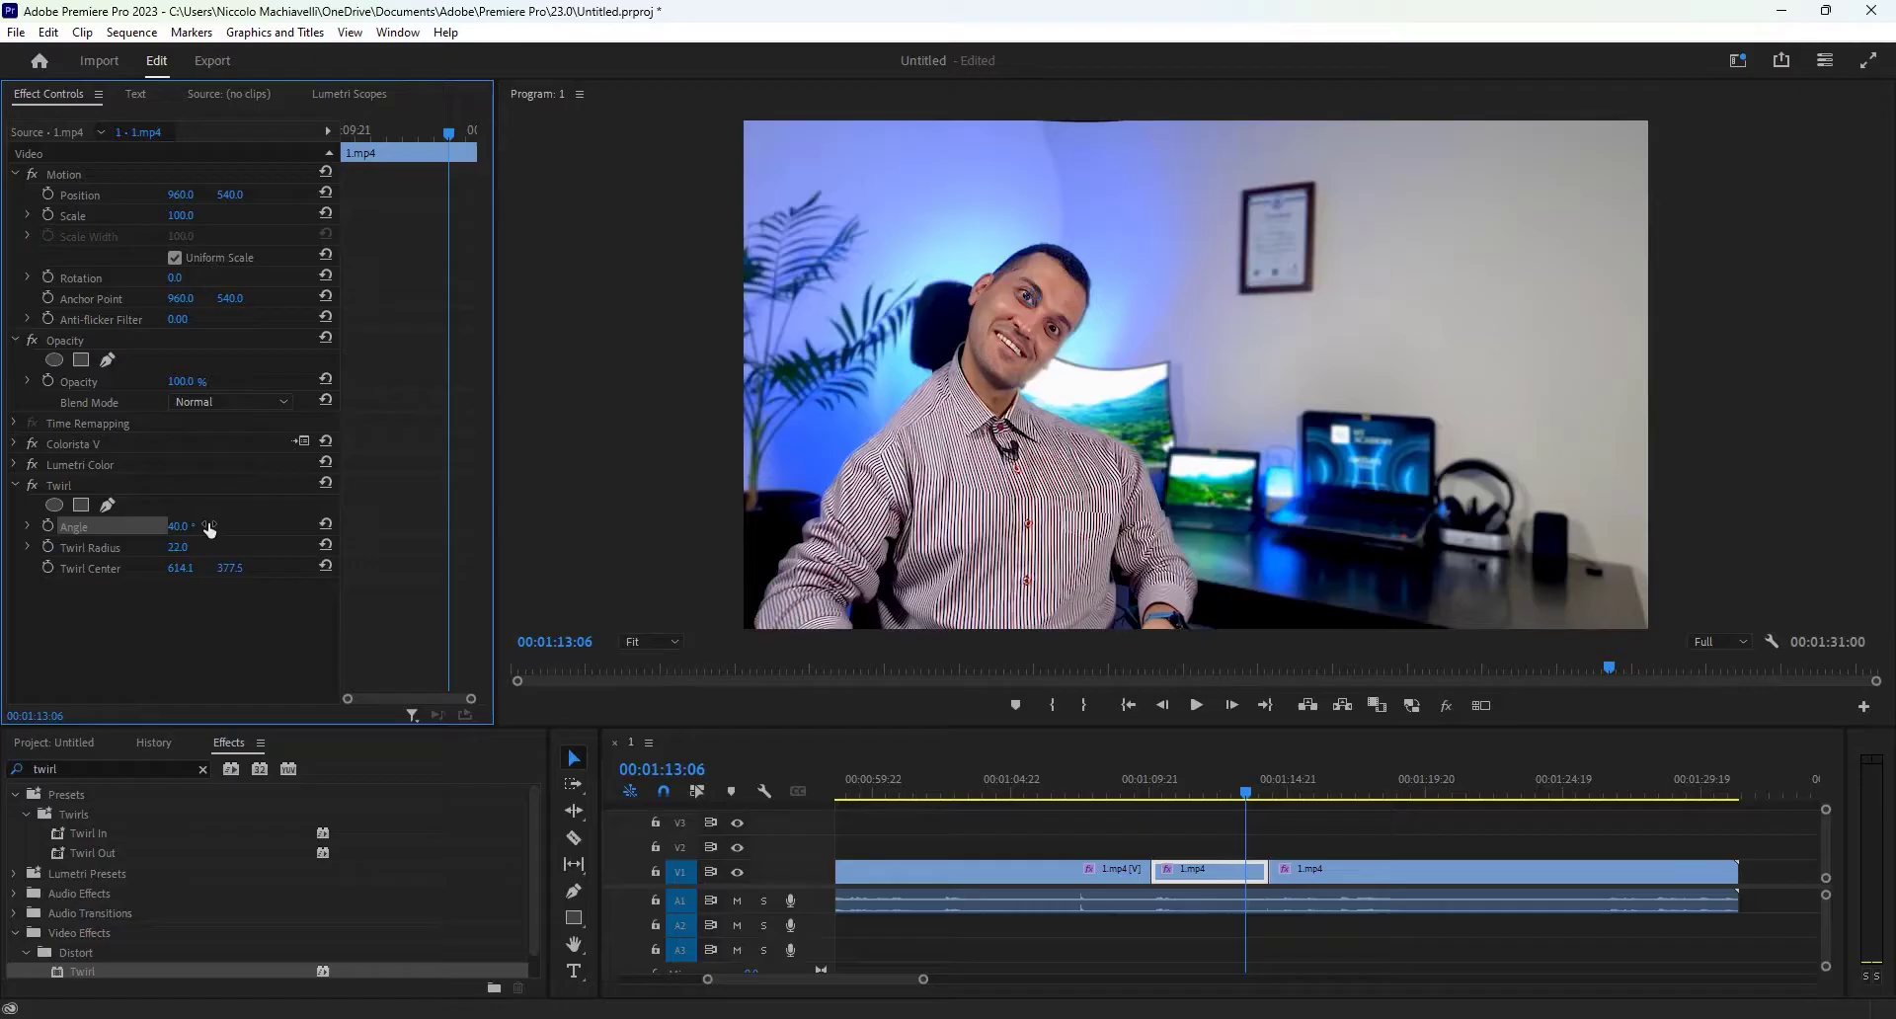
Step: Reset the Twirl Angle and Twirl Radius to their defaults and enable keyframing for both at the segment's start, 00:01:09:24
left_click(326, 522)
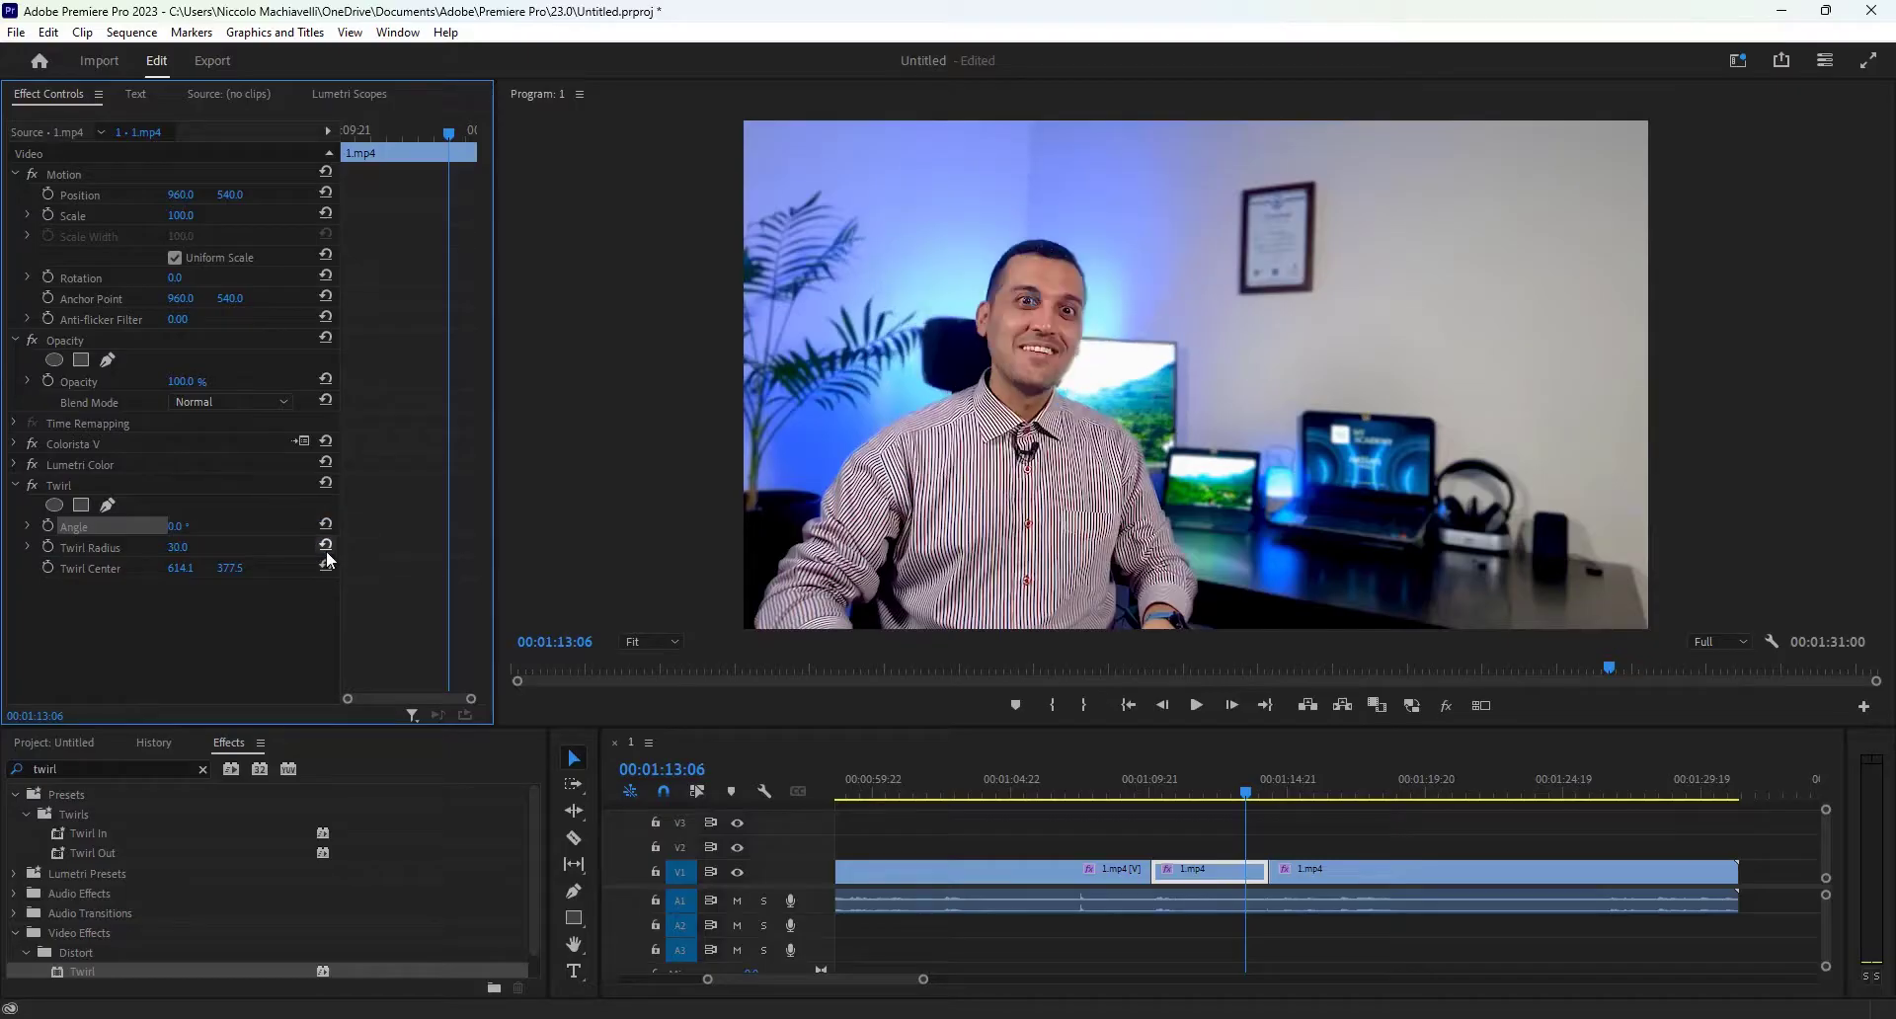
key("Up")
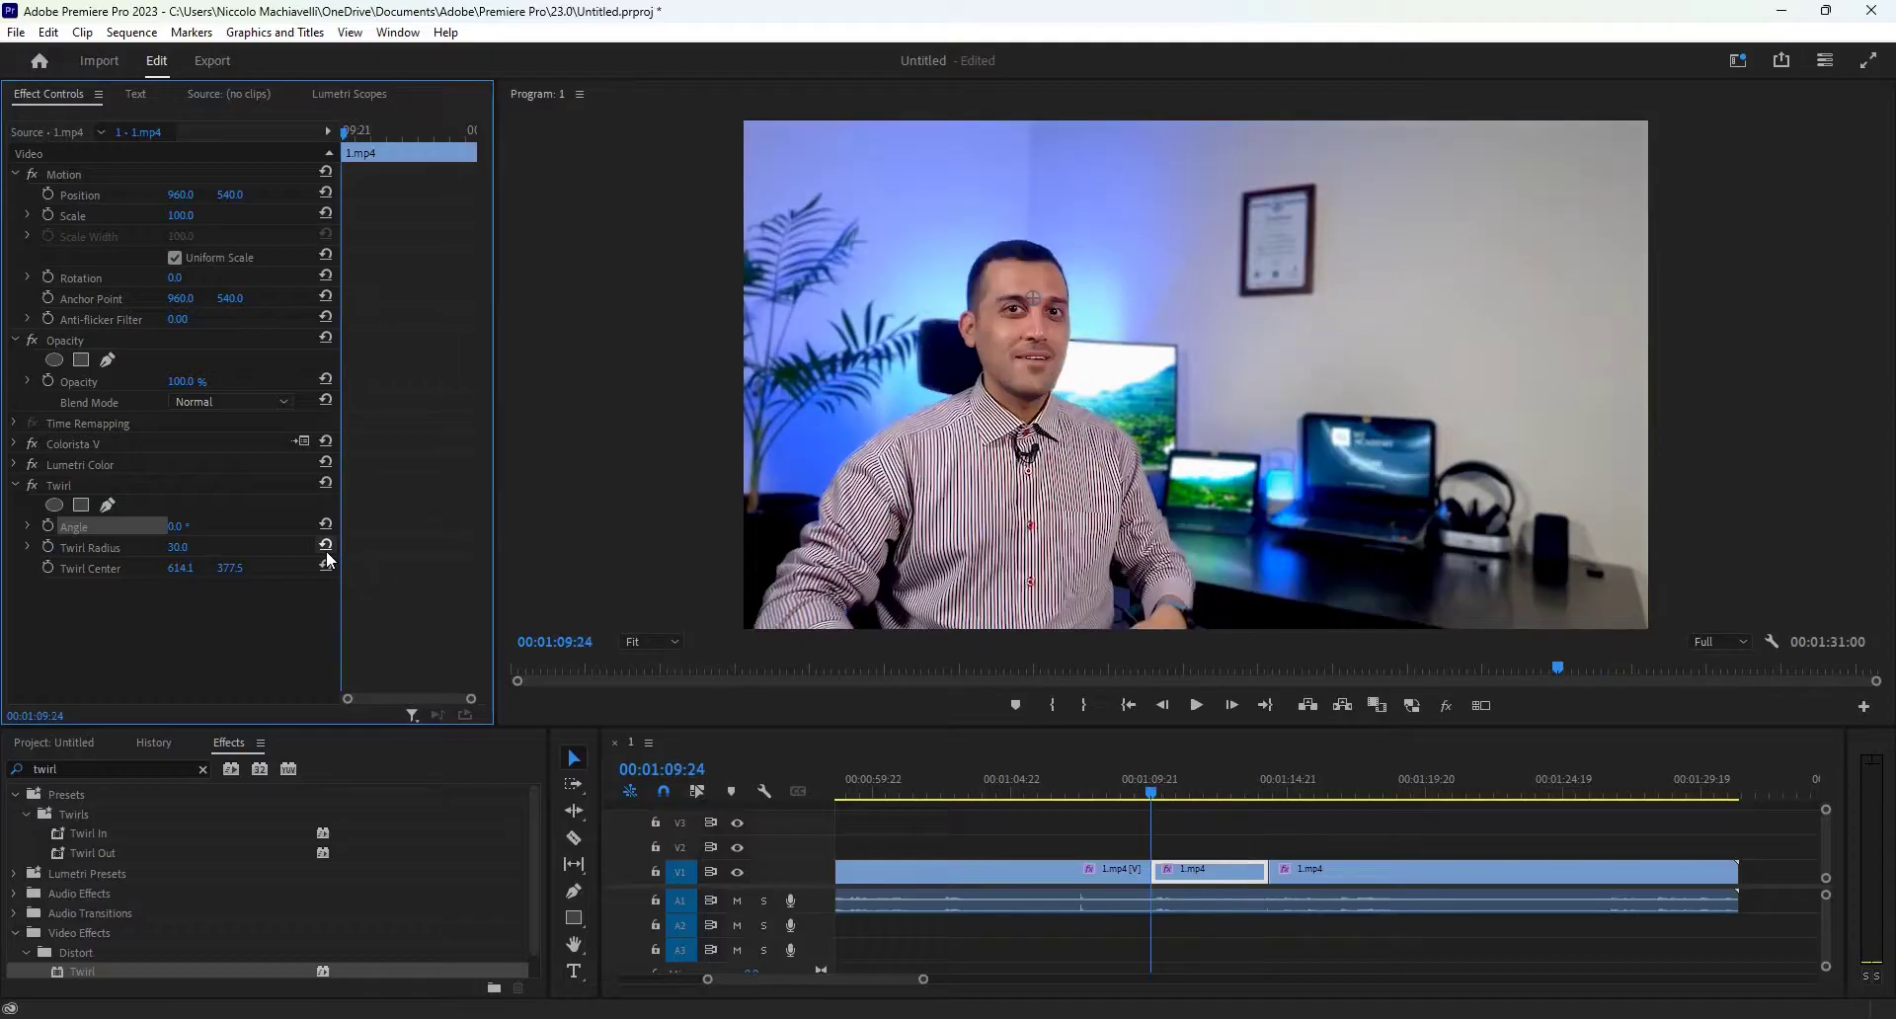
left_click(49, 526)
left_click(48, 547)
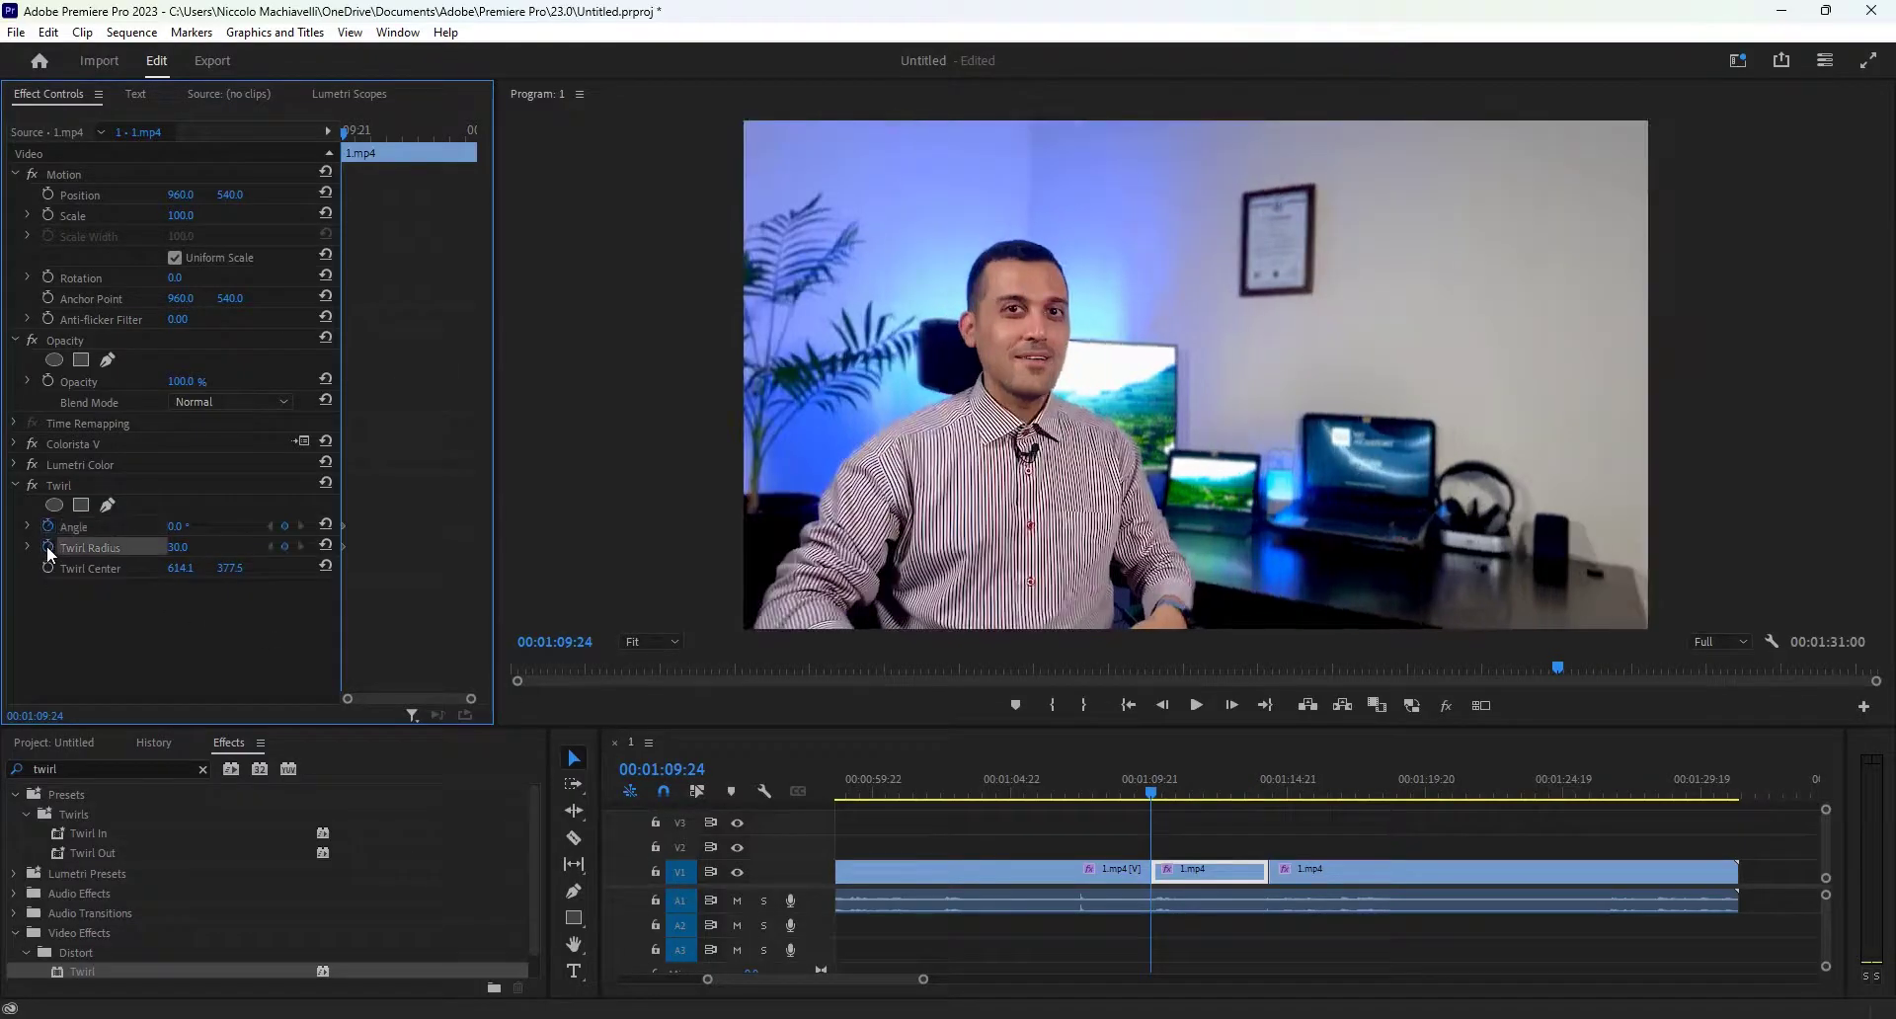
Step: At 00:01:10:17, keyframe Twirl Angle at 24° and Twirl Radius at 16, with the Twirl Center at about 660.3, 427.8
left_click_drag(1167, 795, 1178, 798)
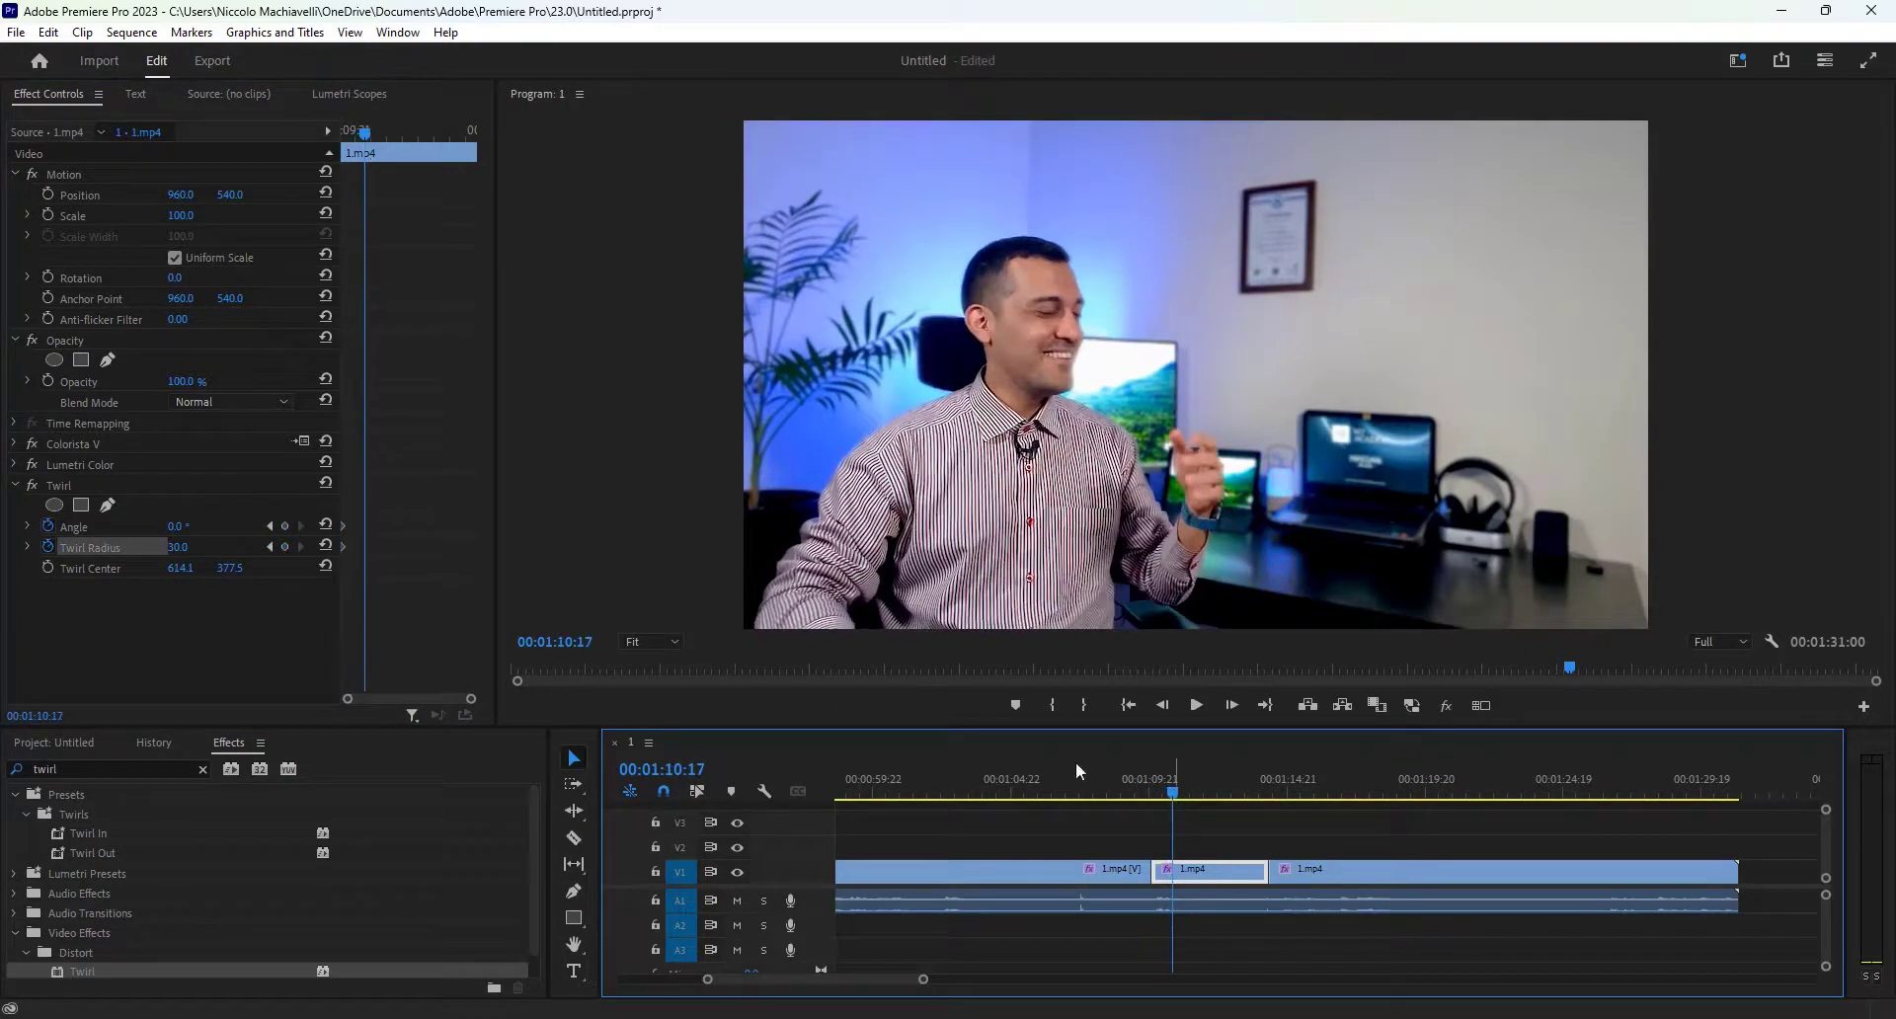
left_click(178, 530)
left_click_drag(177, 533, 201, 533)
left_click(58, 483)
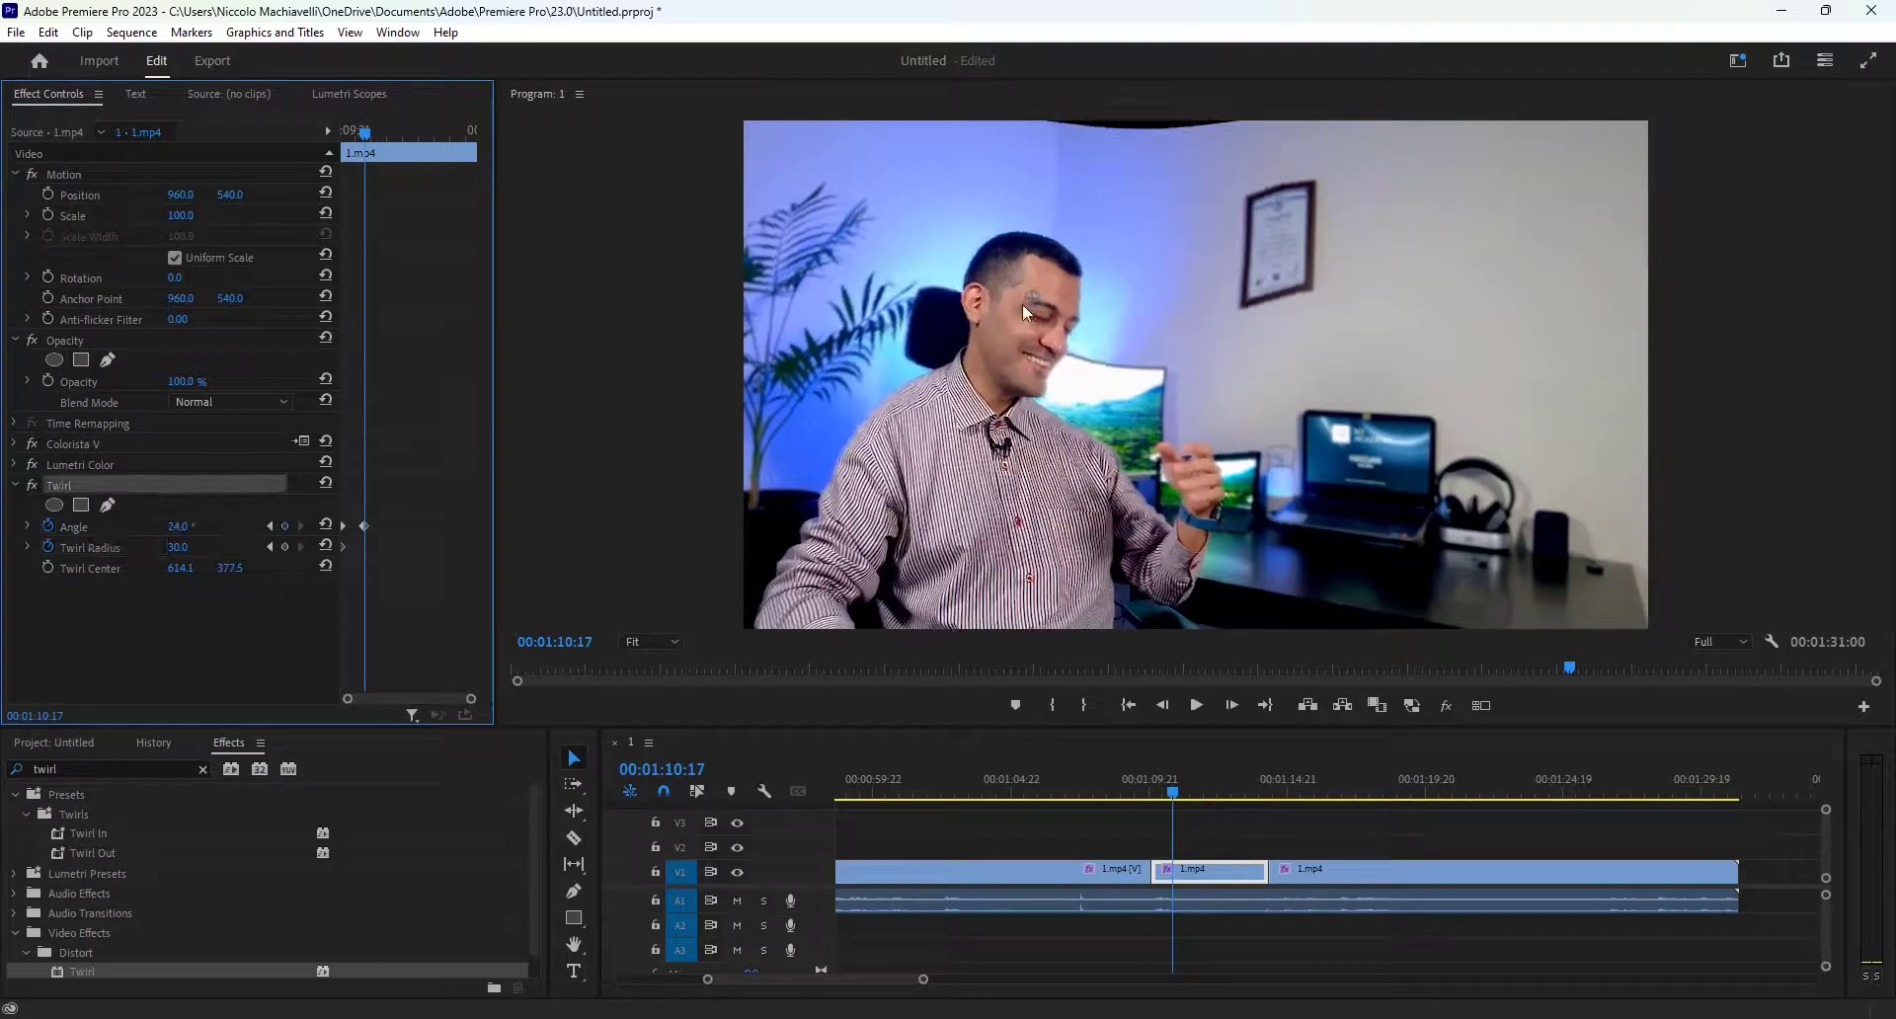
left_click_drag(1033, 298, 1054, 322)
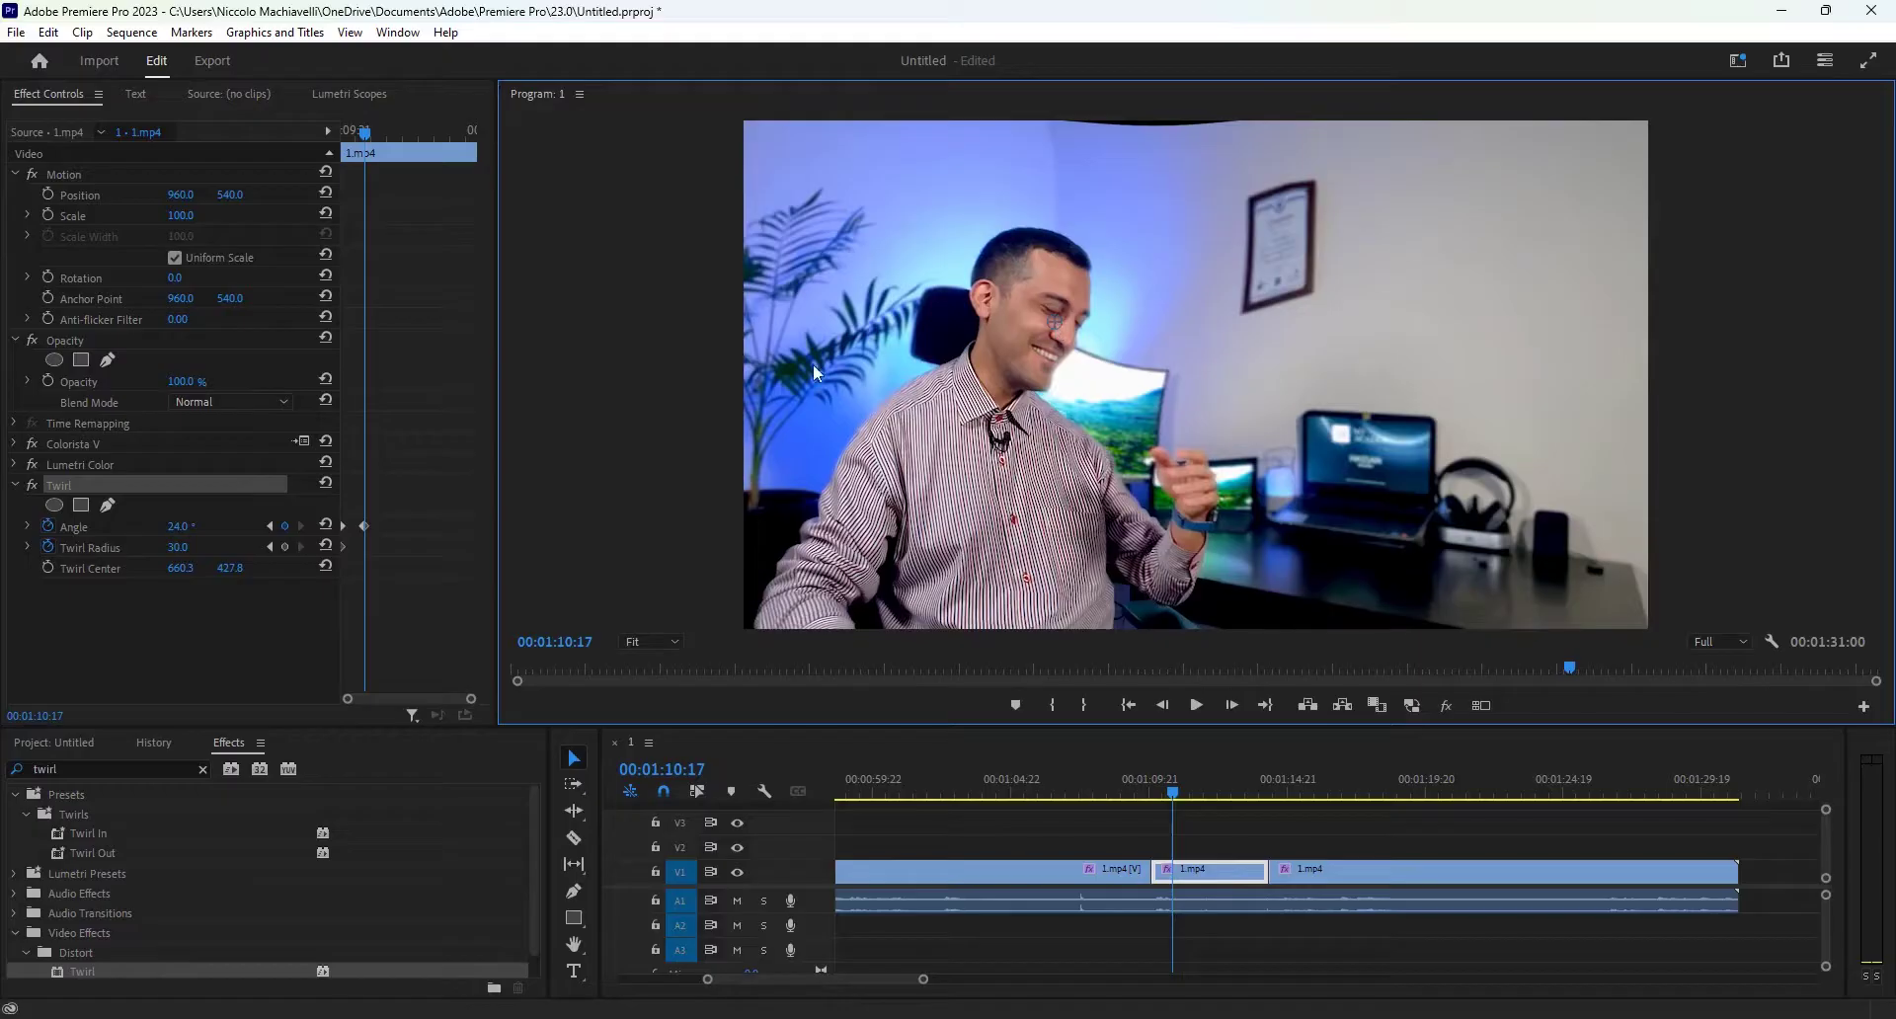
left_click(187, 551)
left_click_drag(178, 547, 158, 547)
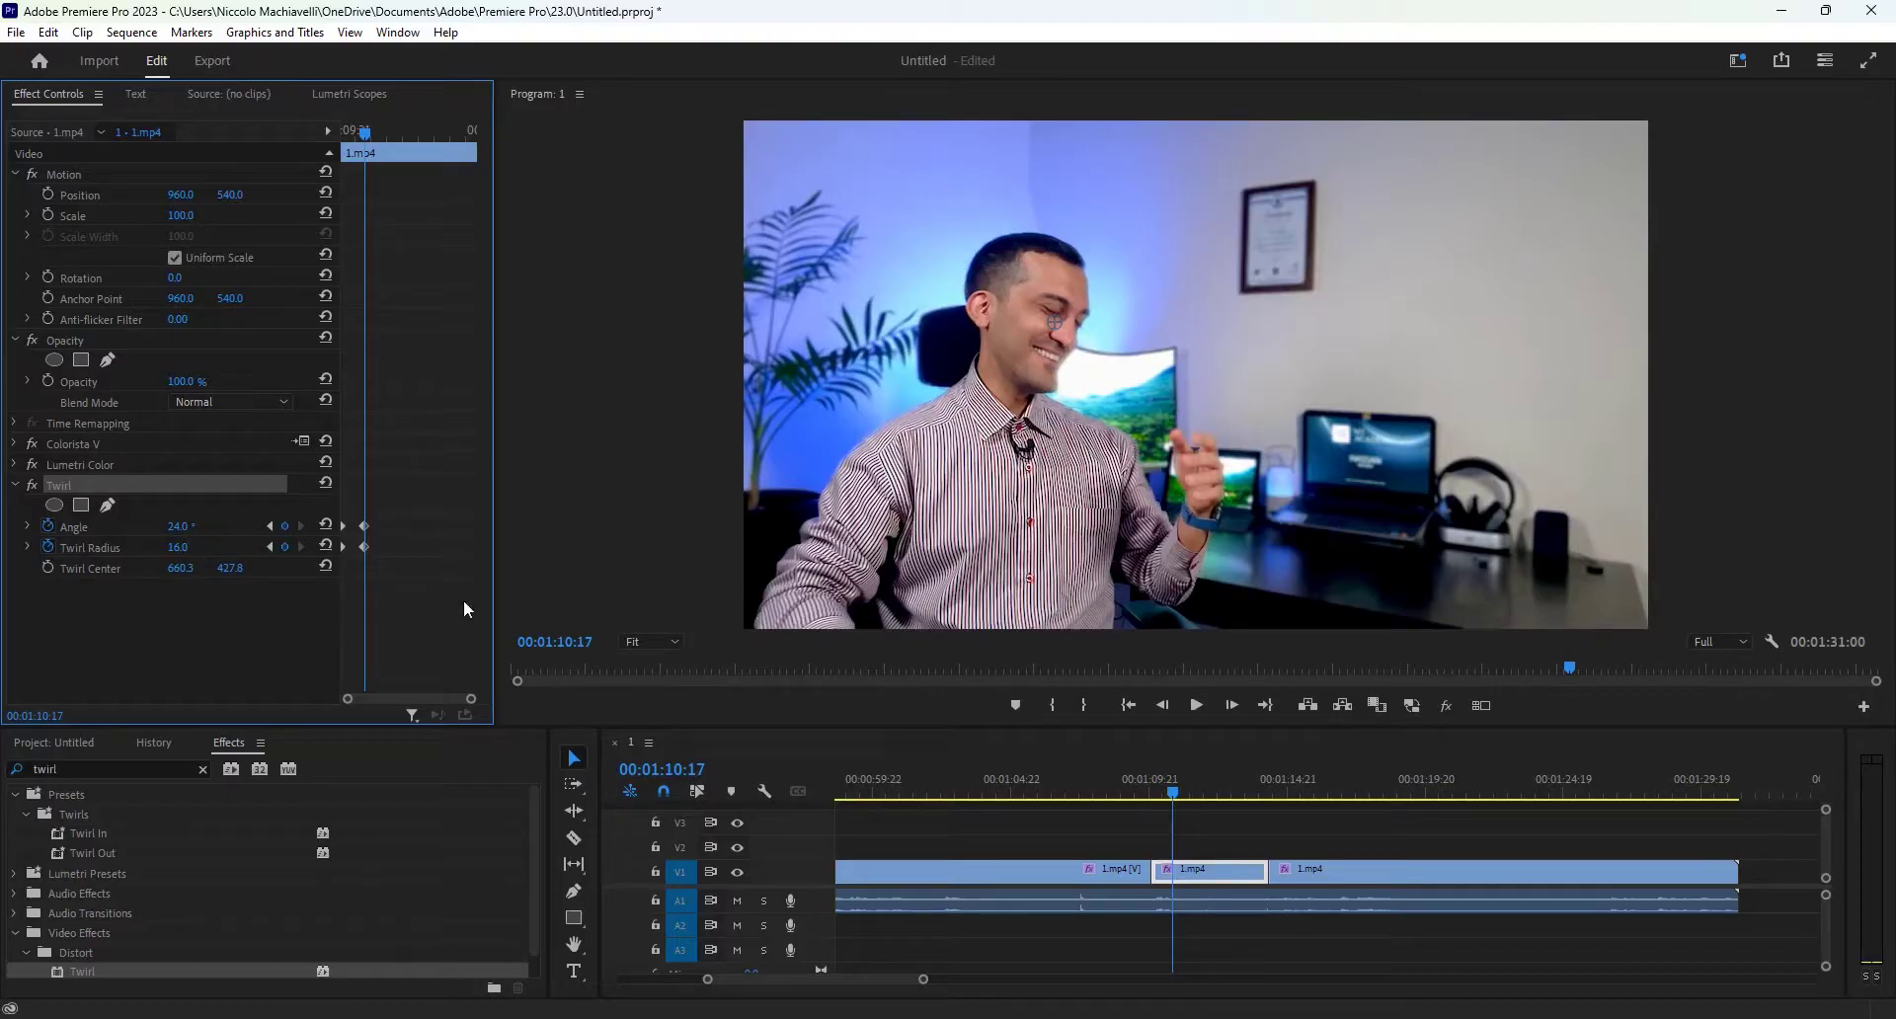
Step: Add holding keyframes for Twirl Angle and Twirl Radius at 00:01:12:01
left_click(1193, 790)
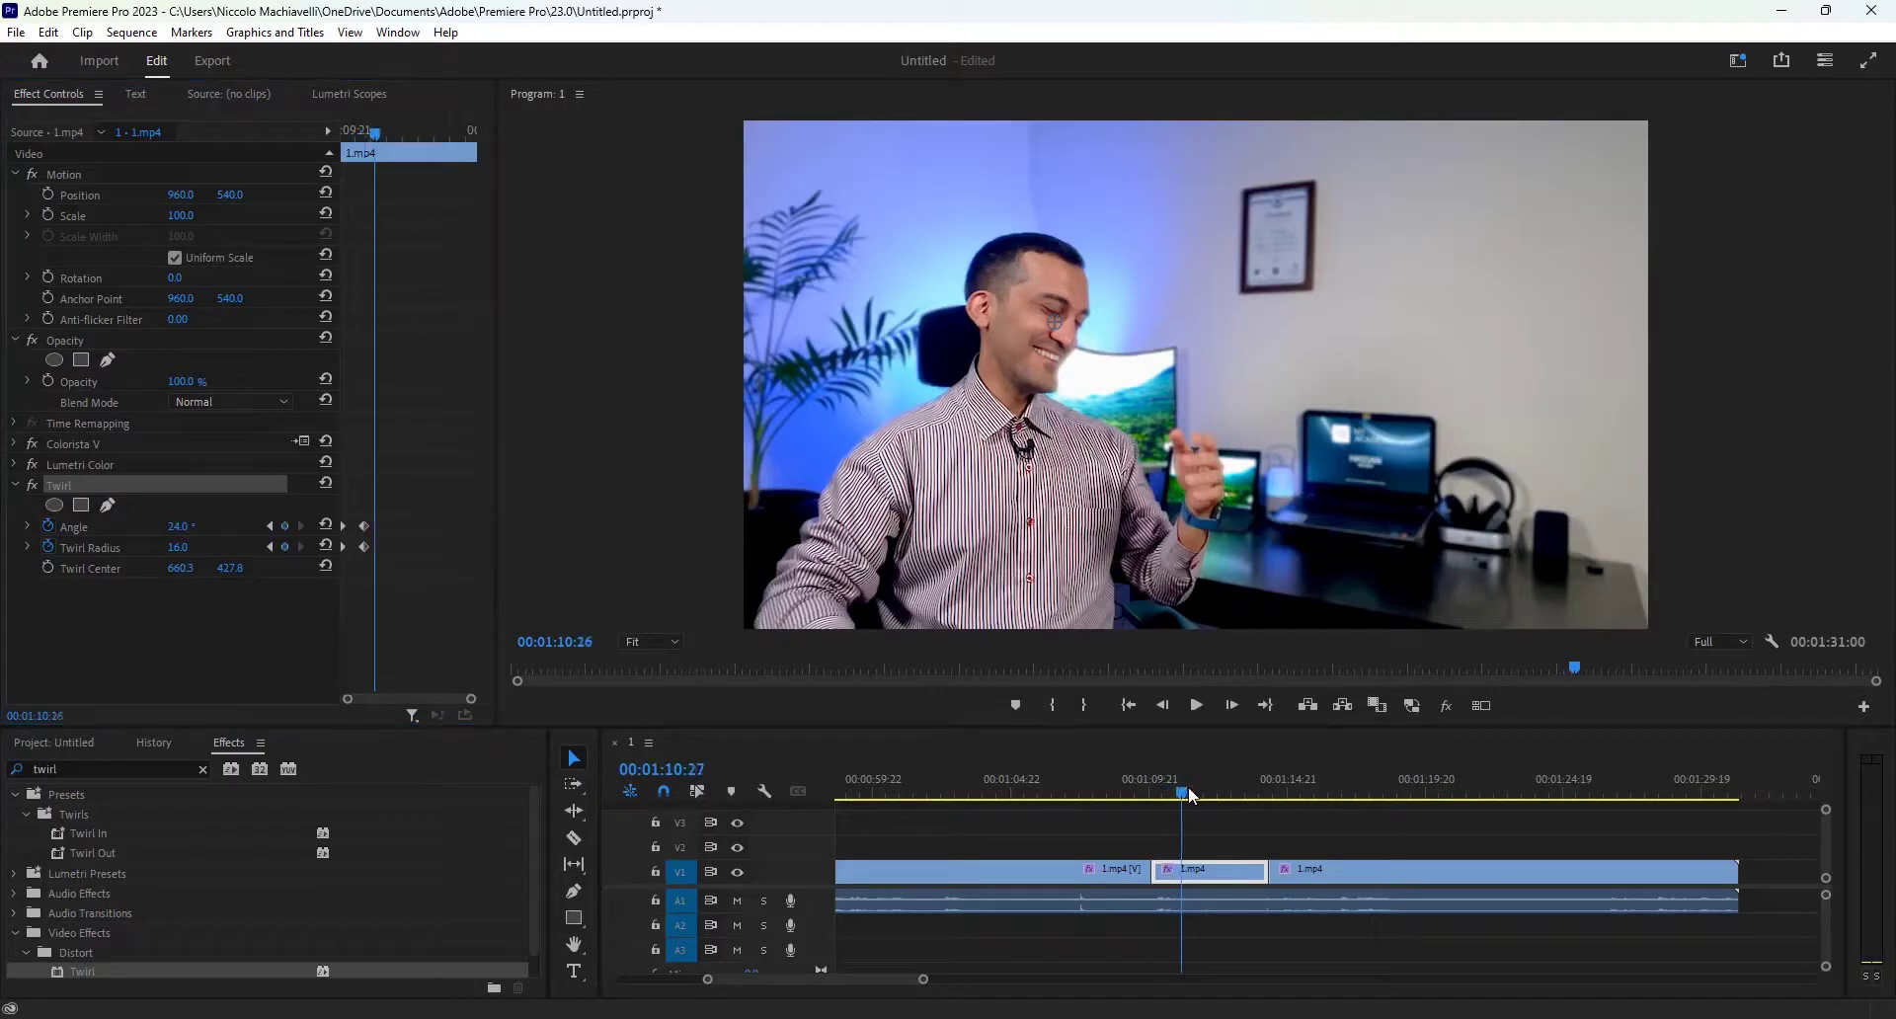
left_click_drag(1199, 786, 1218, 798)
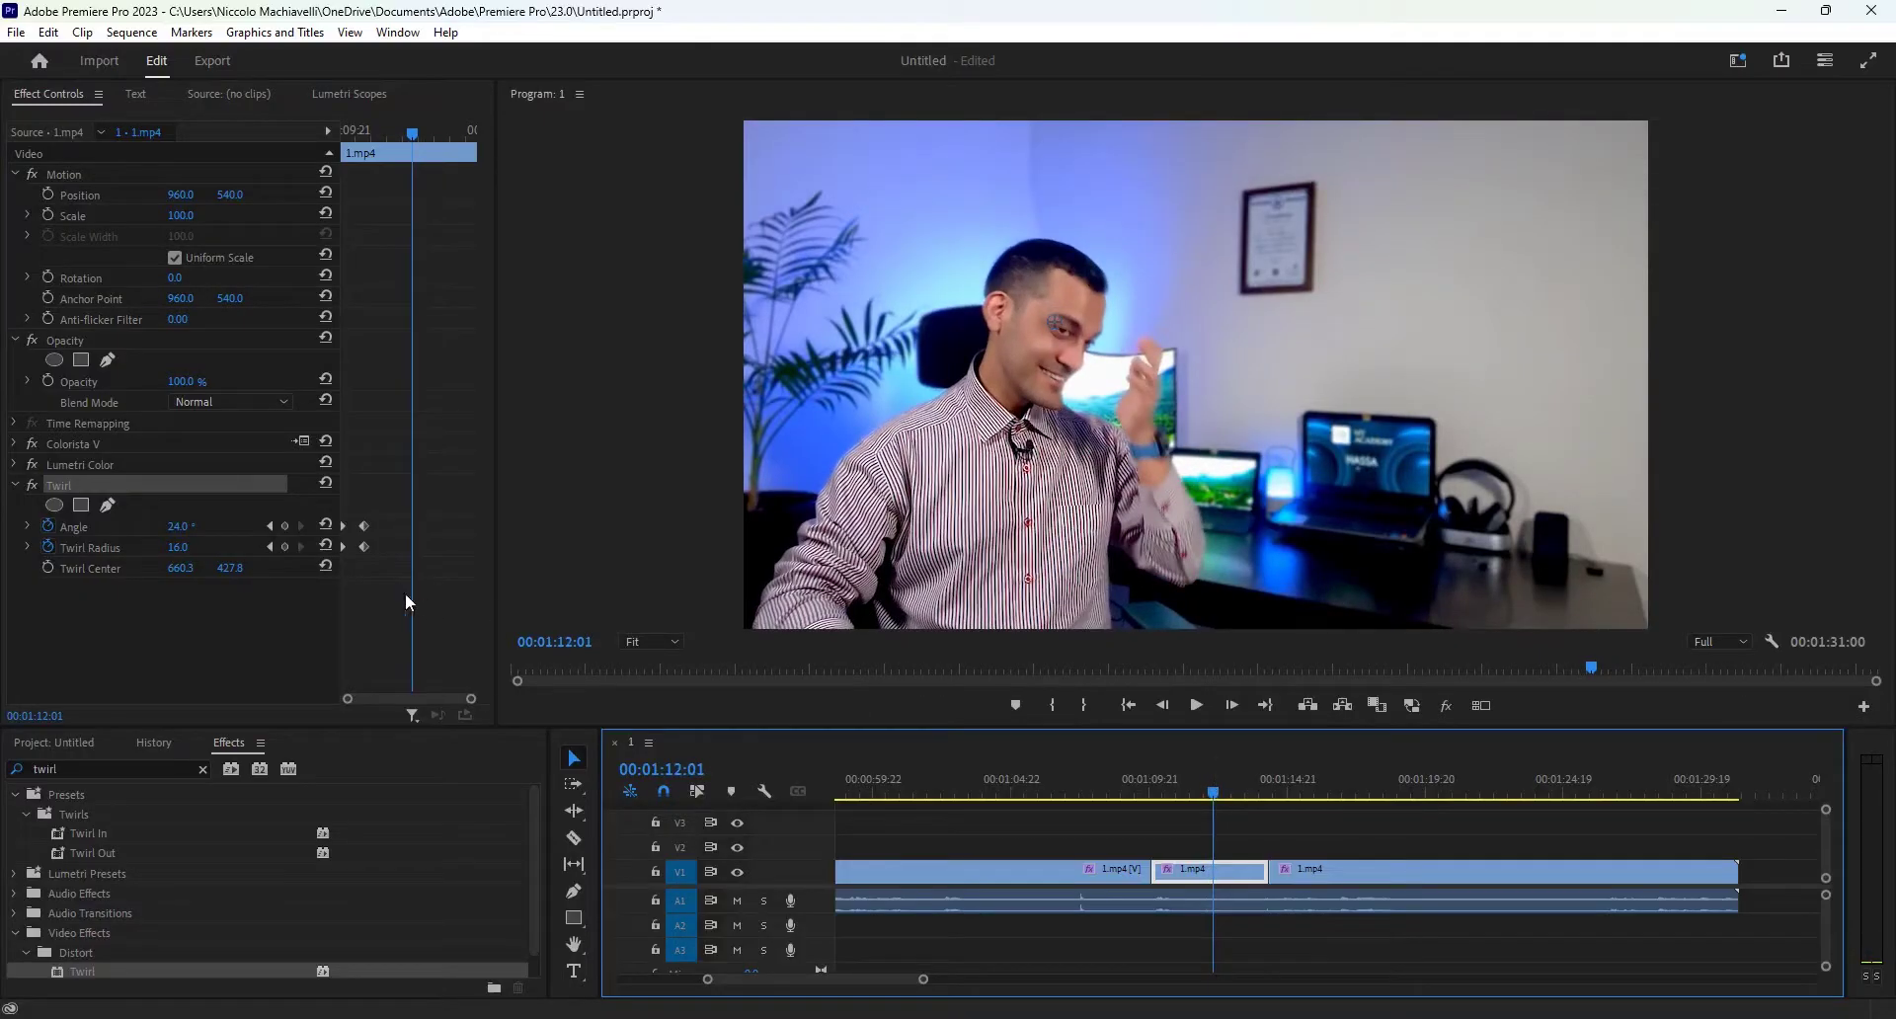
left_click(285, 547)
left_click(285, 526)
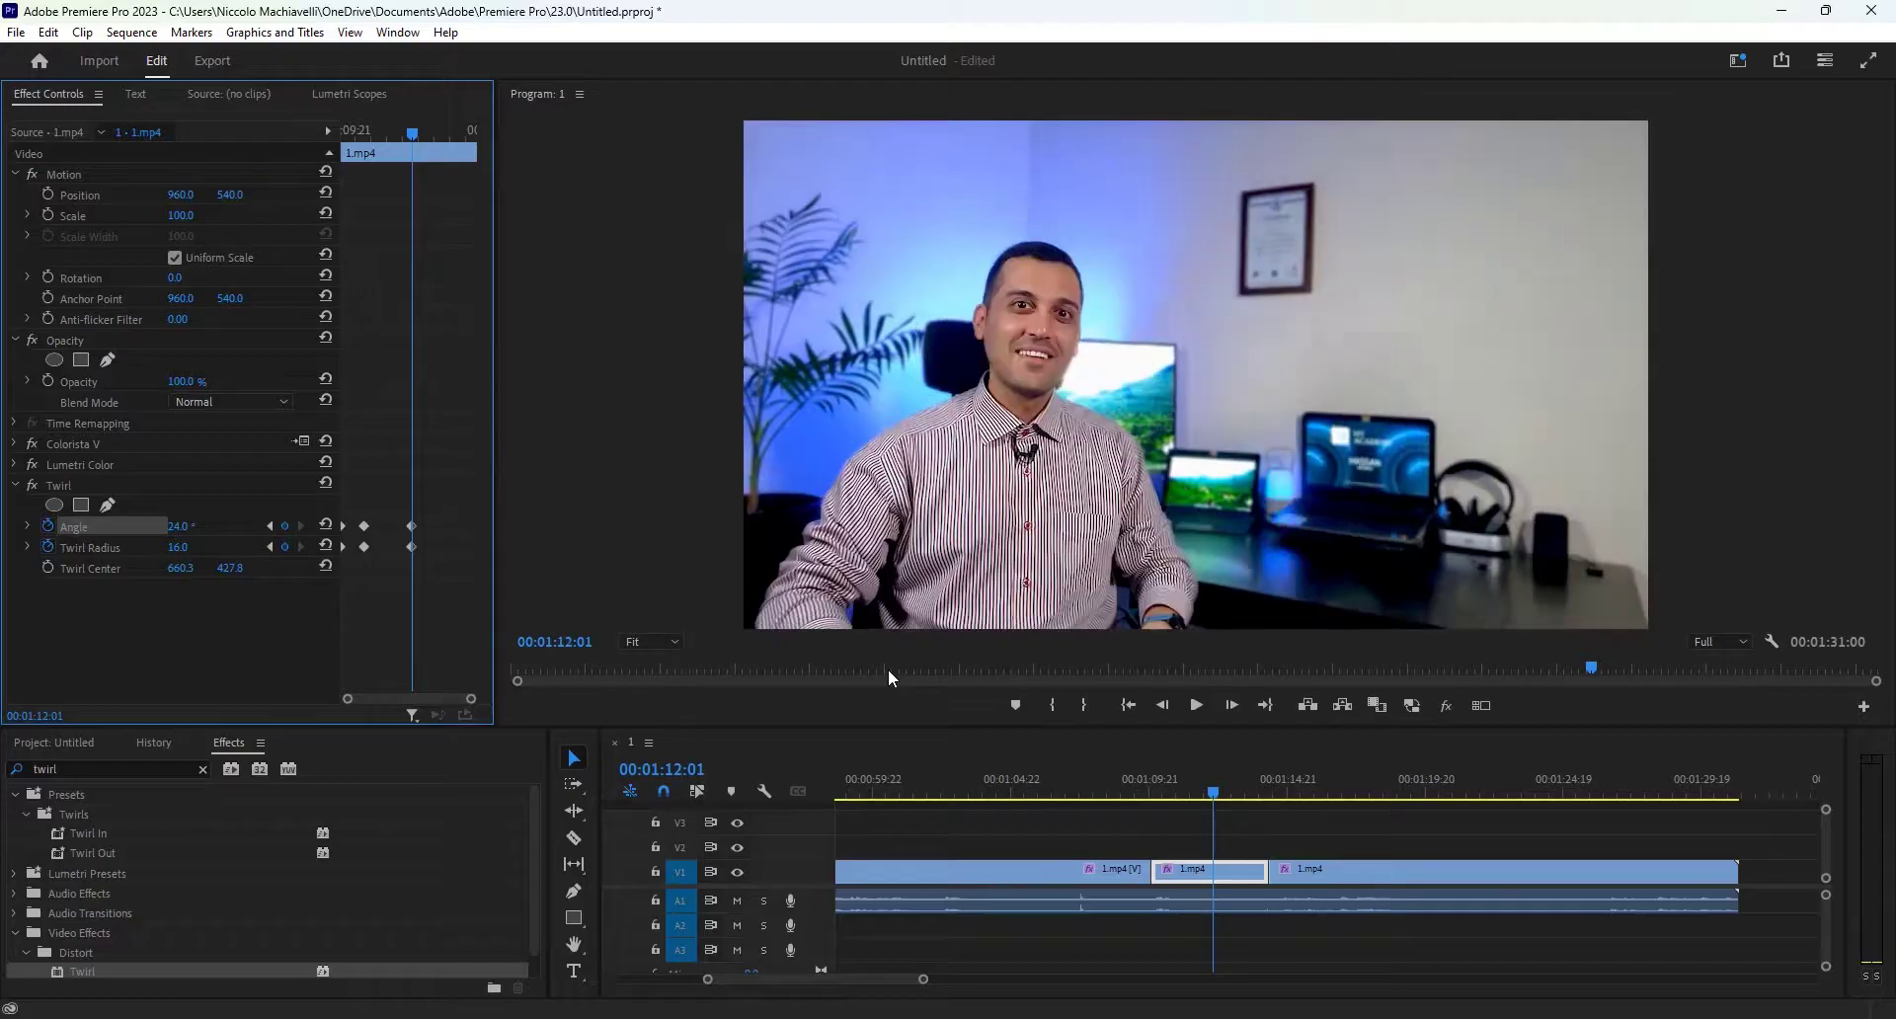
Step: At the segment's end, 00:01:14:01, add keyframes returning Twirl Angle and Twirl Radius to their defaults
key("Down")
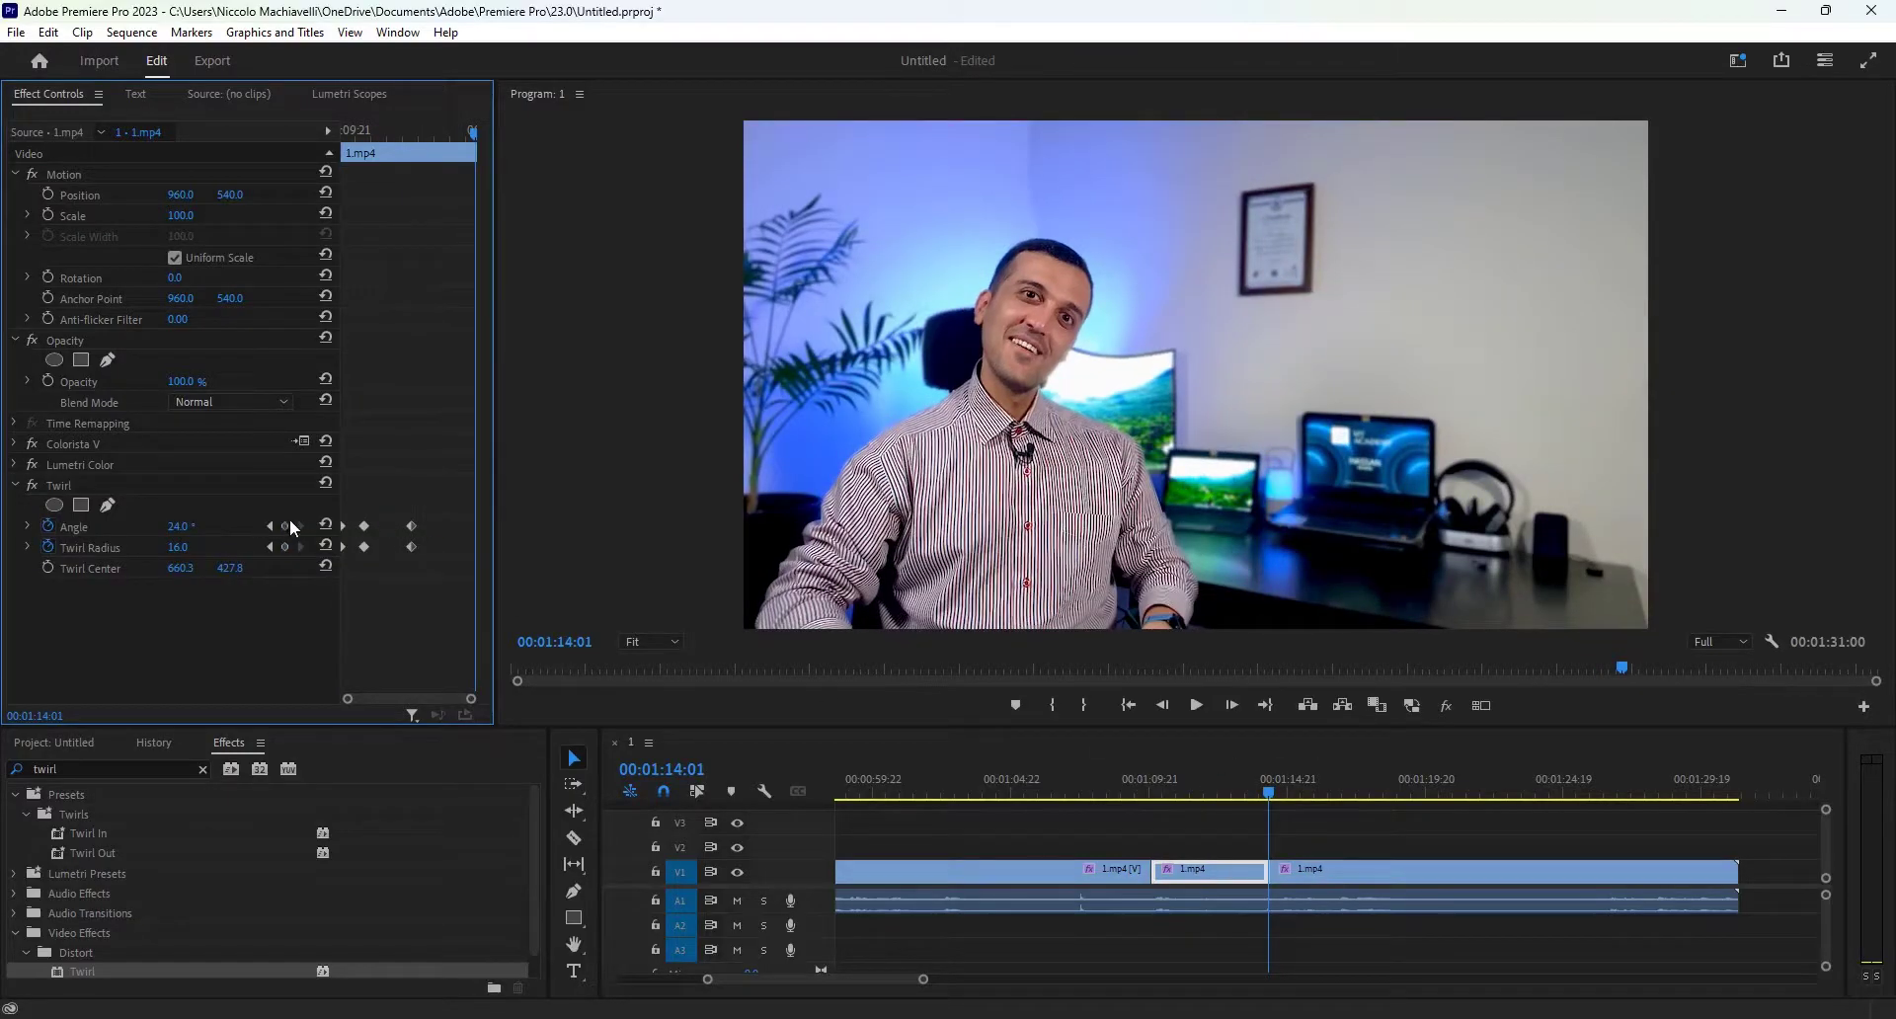
left_click(325, 526)
left_click(327, 548)
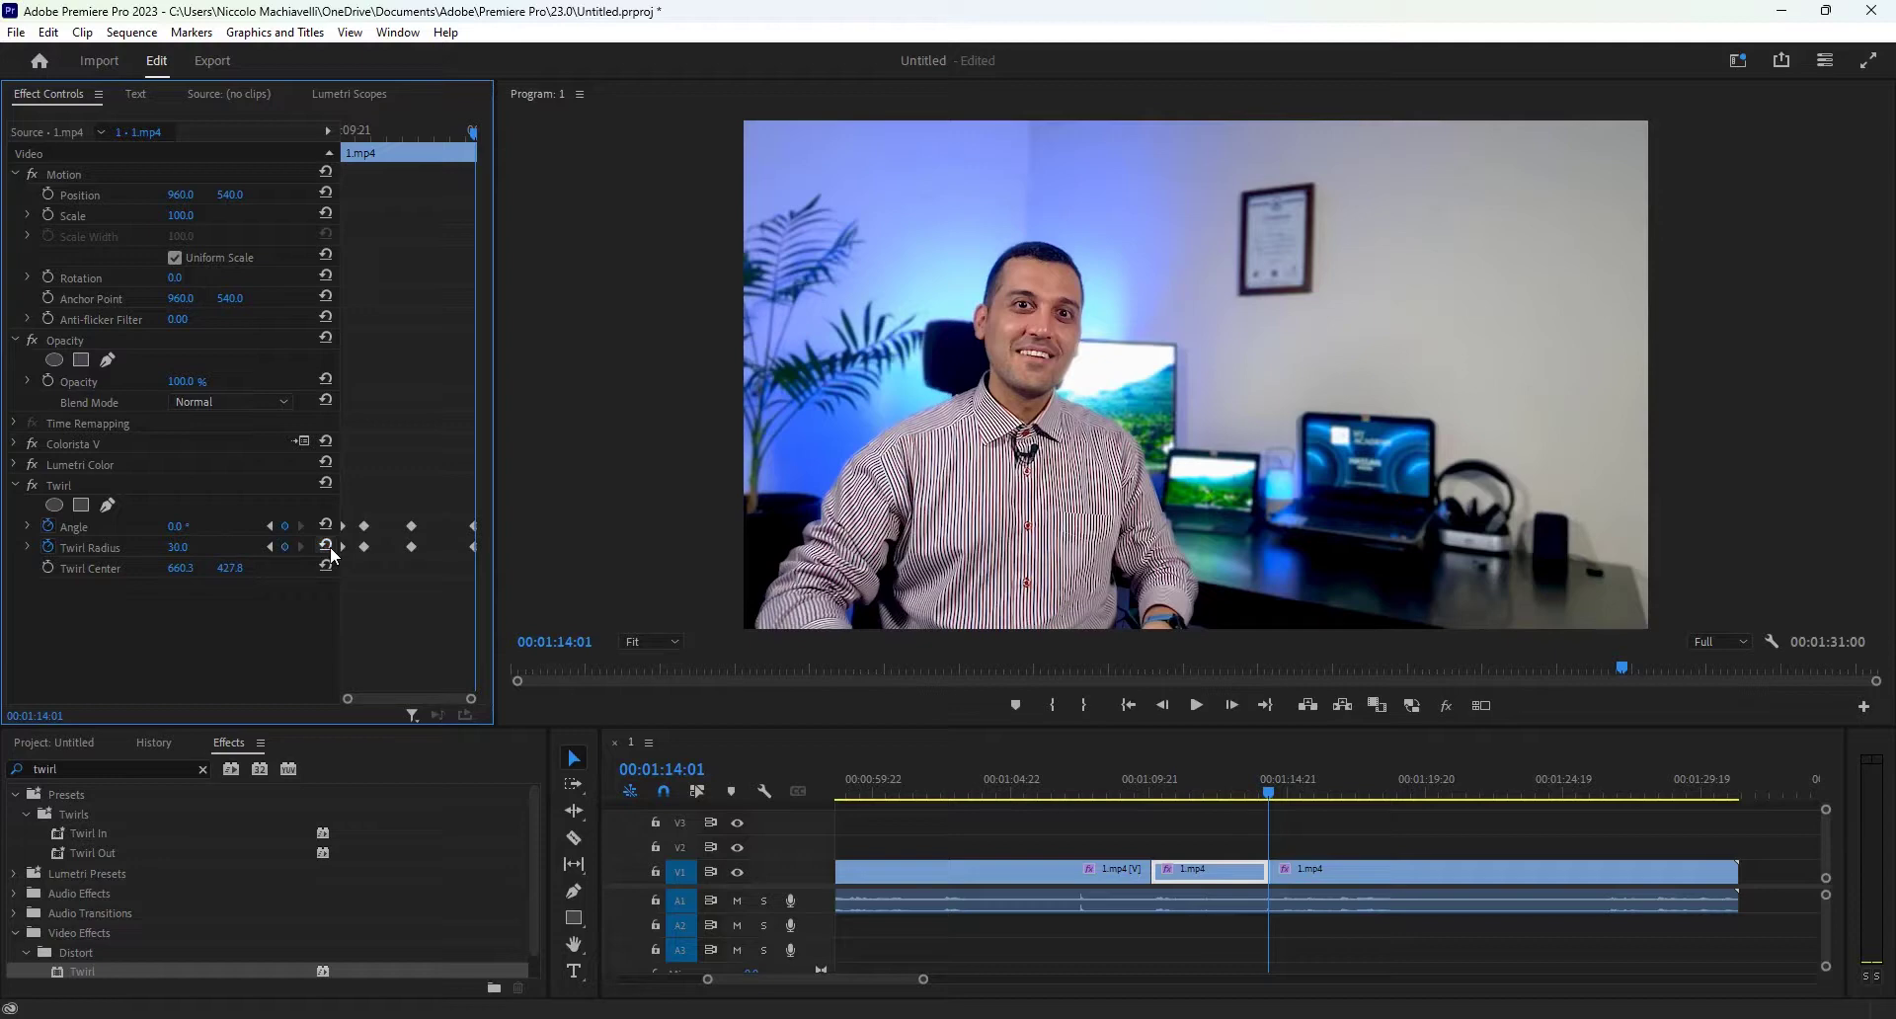
Step: Preview the animated Twirl segment from its start in the maximized program monitor
key("Up")
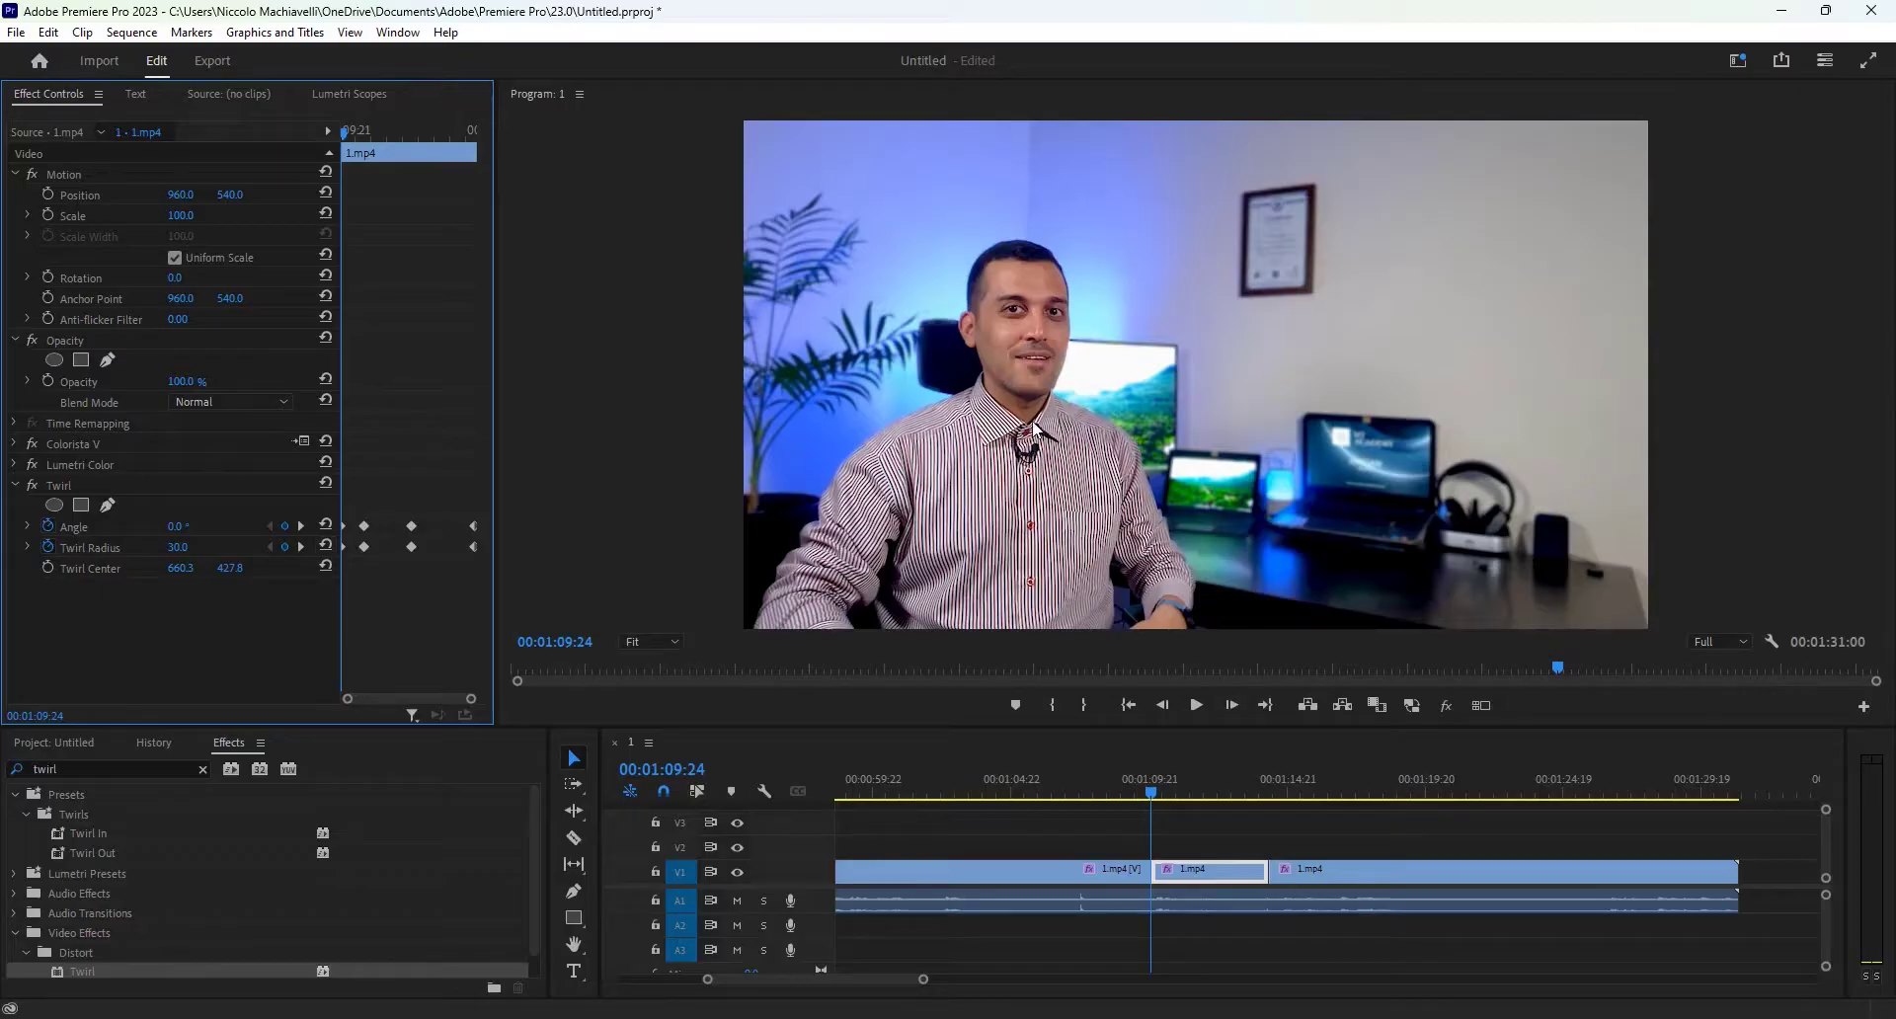
key("grave")
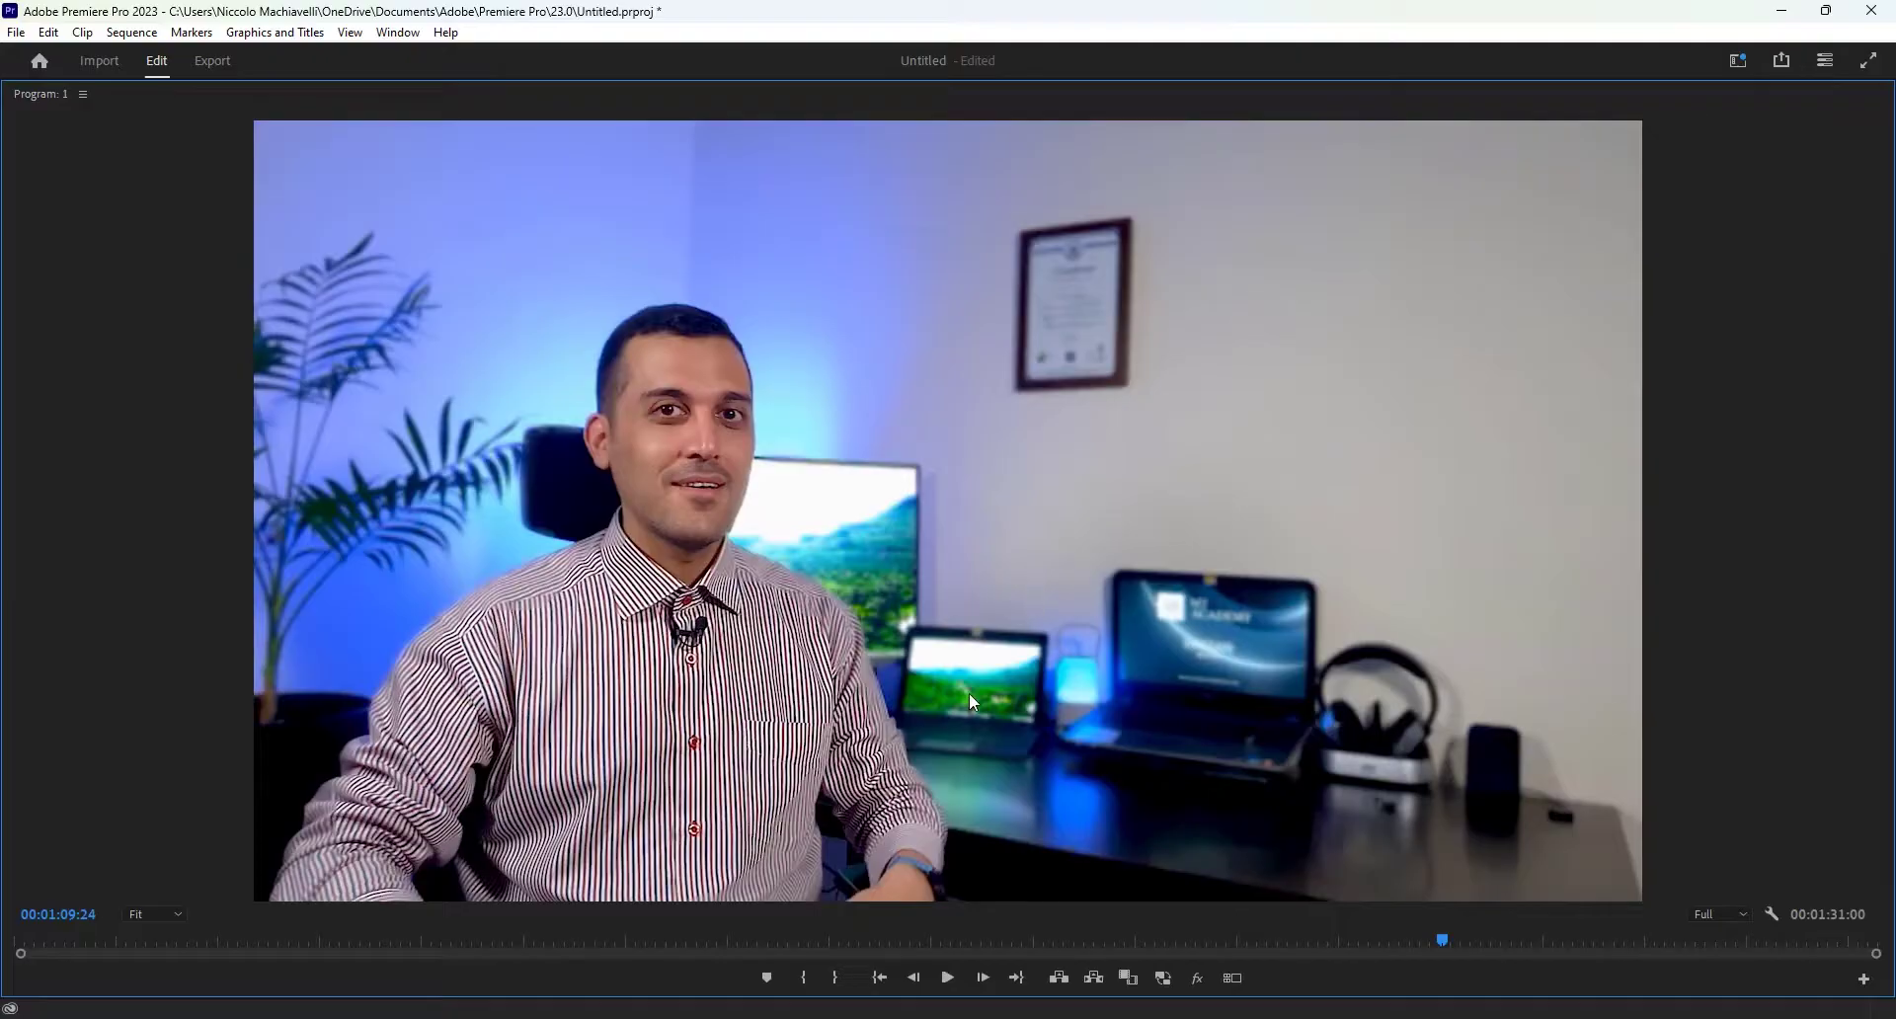
key("space")
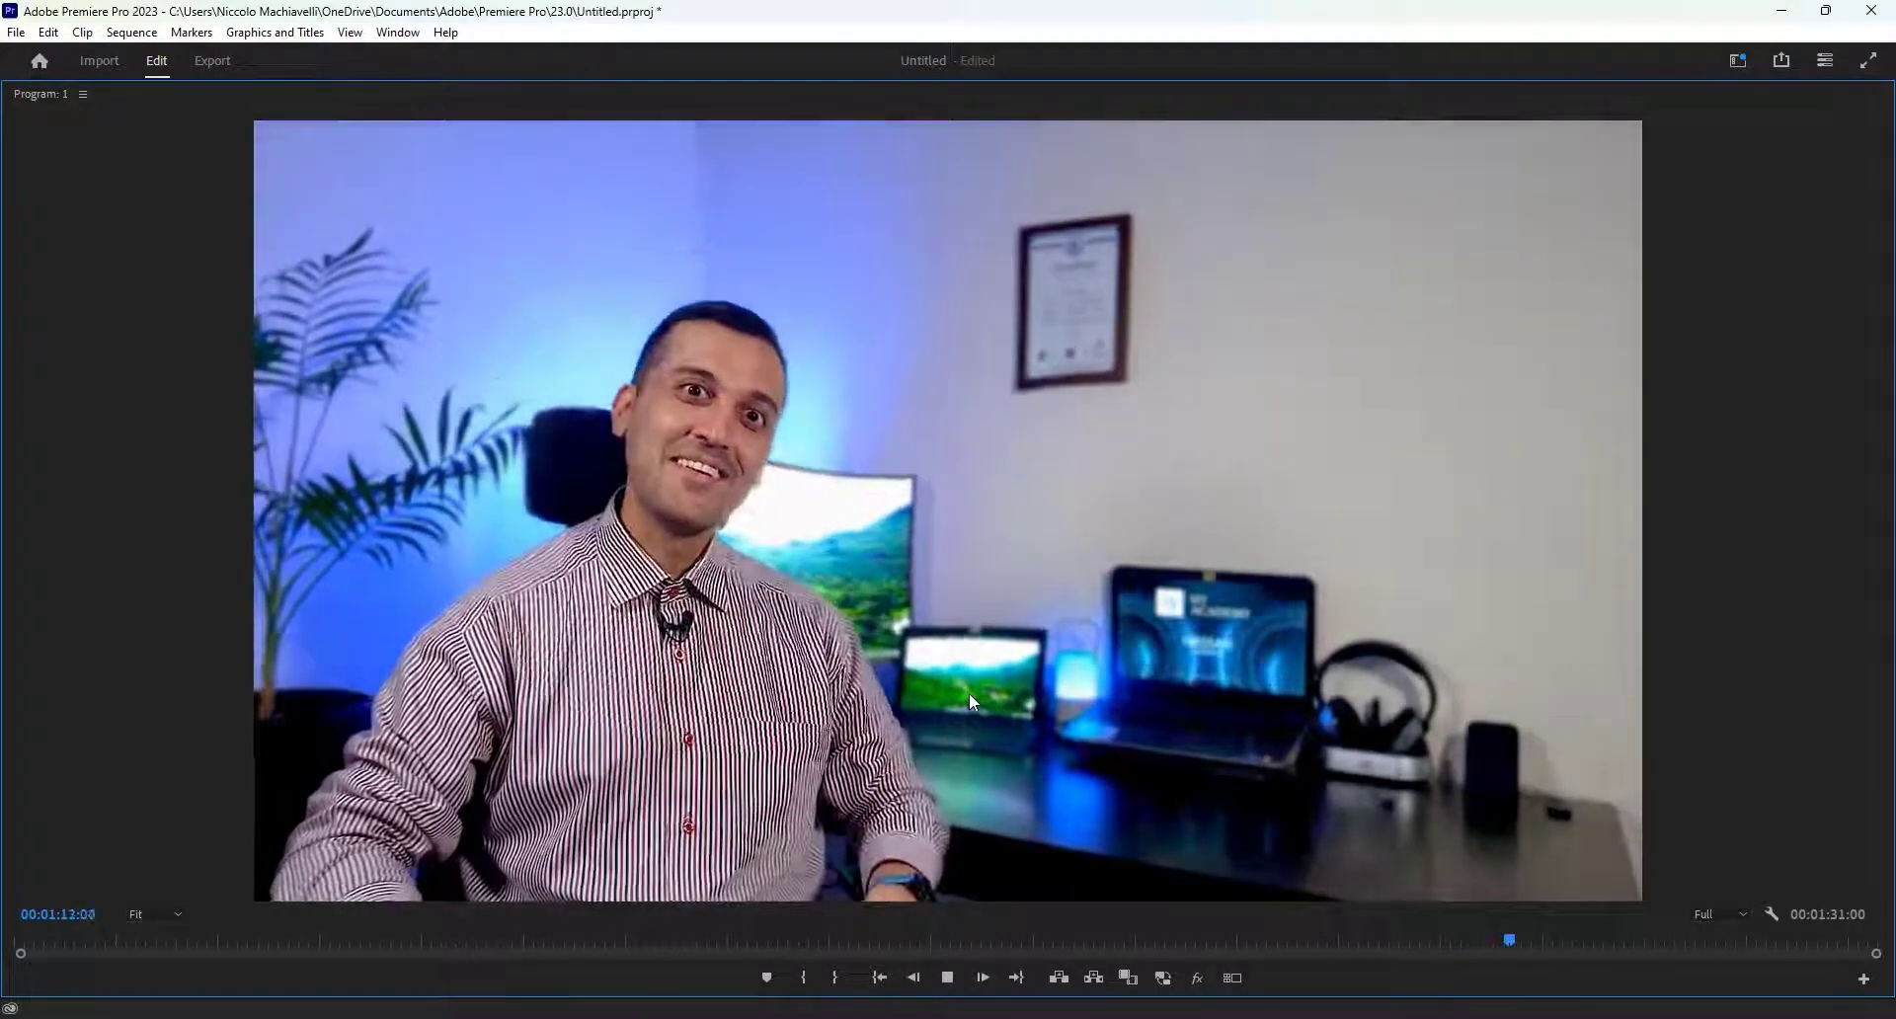
key("space")
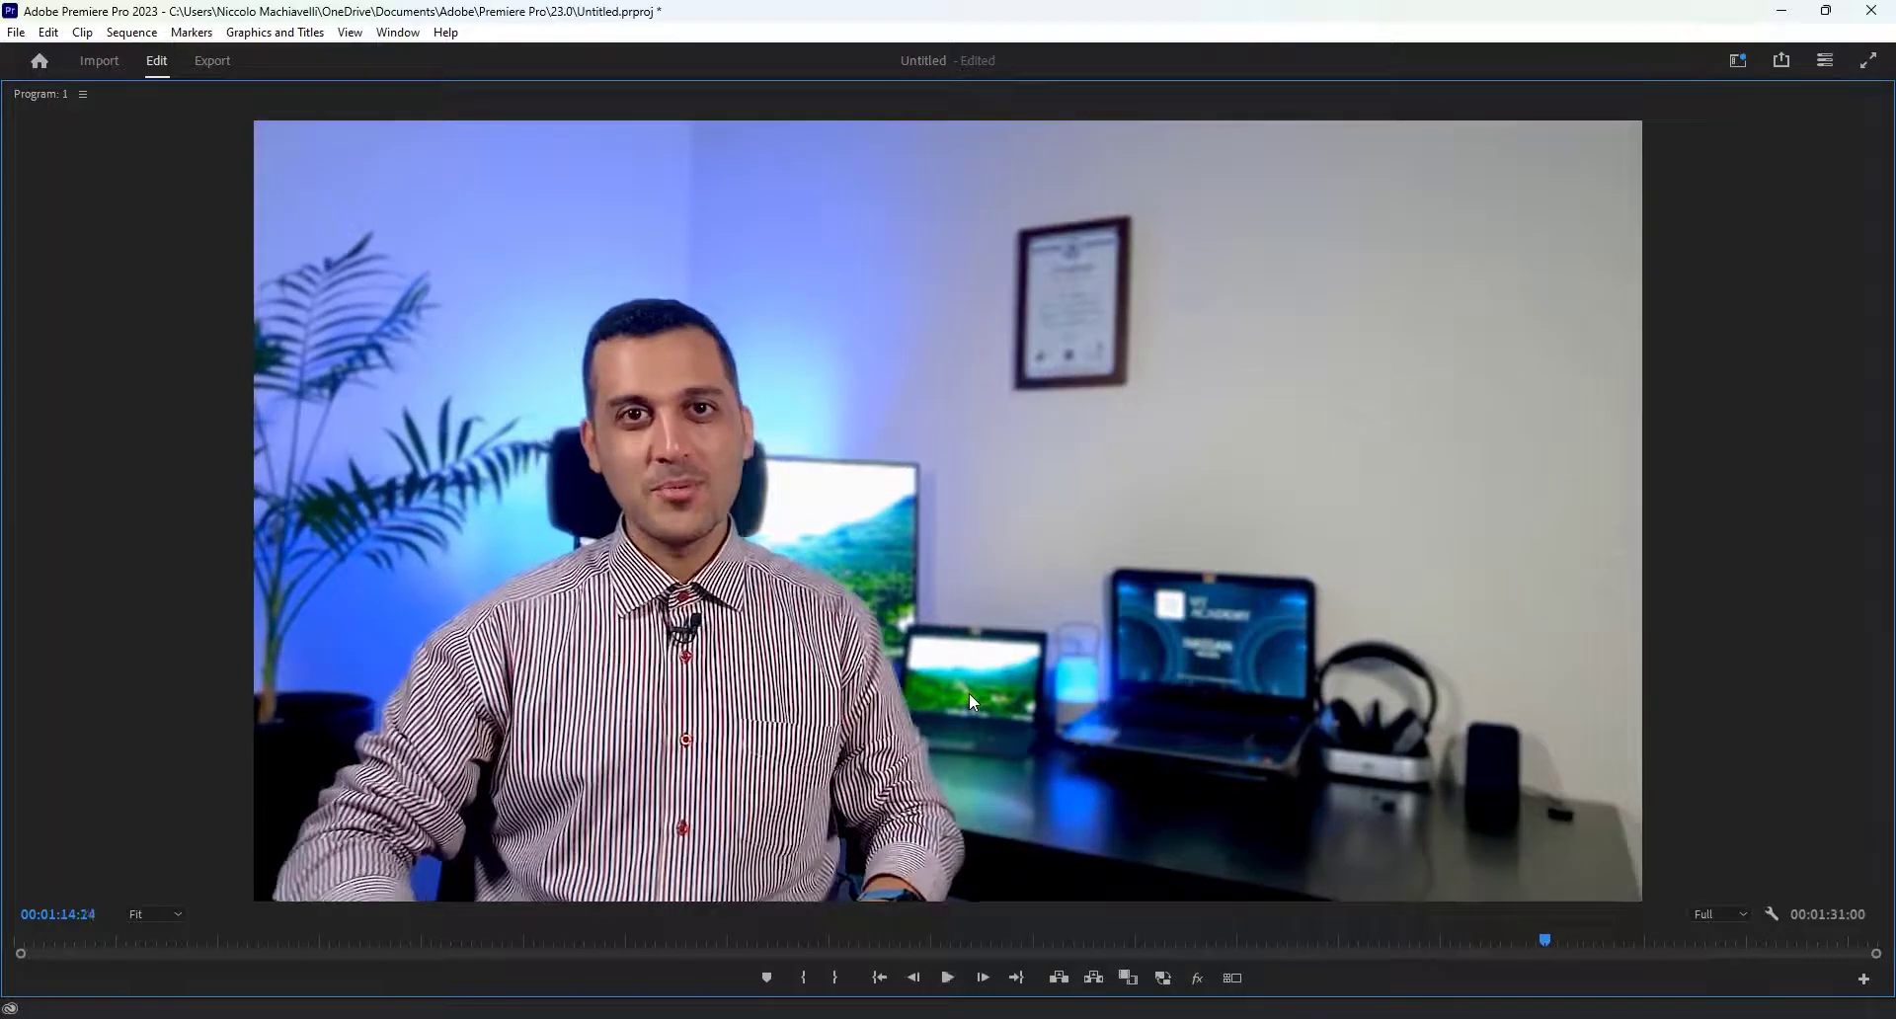
key("grave")
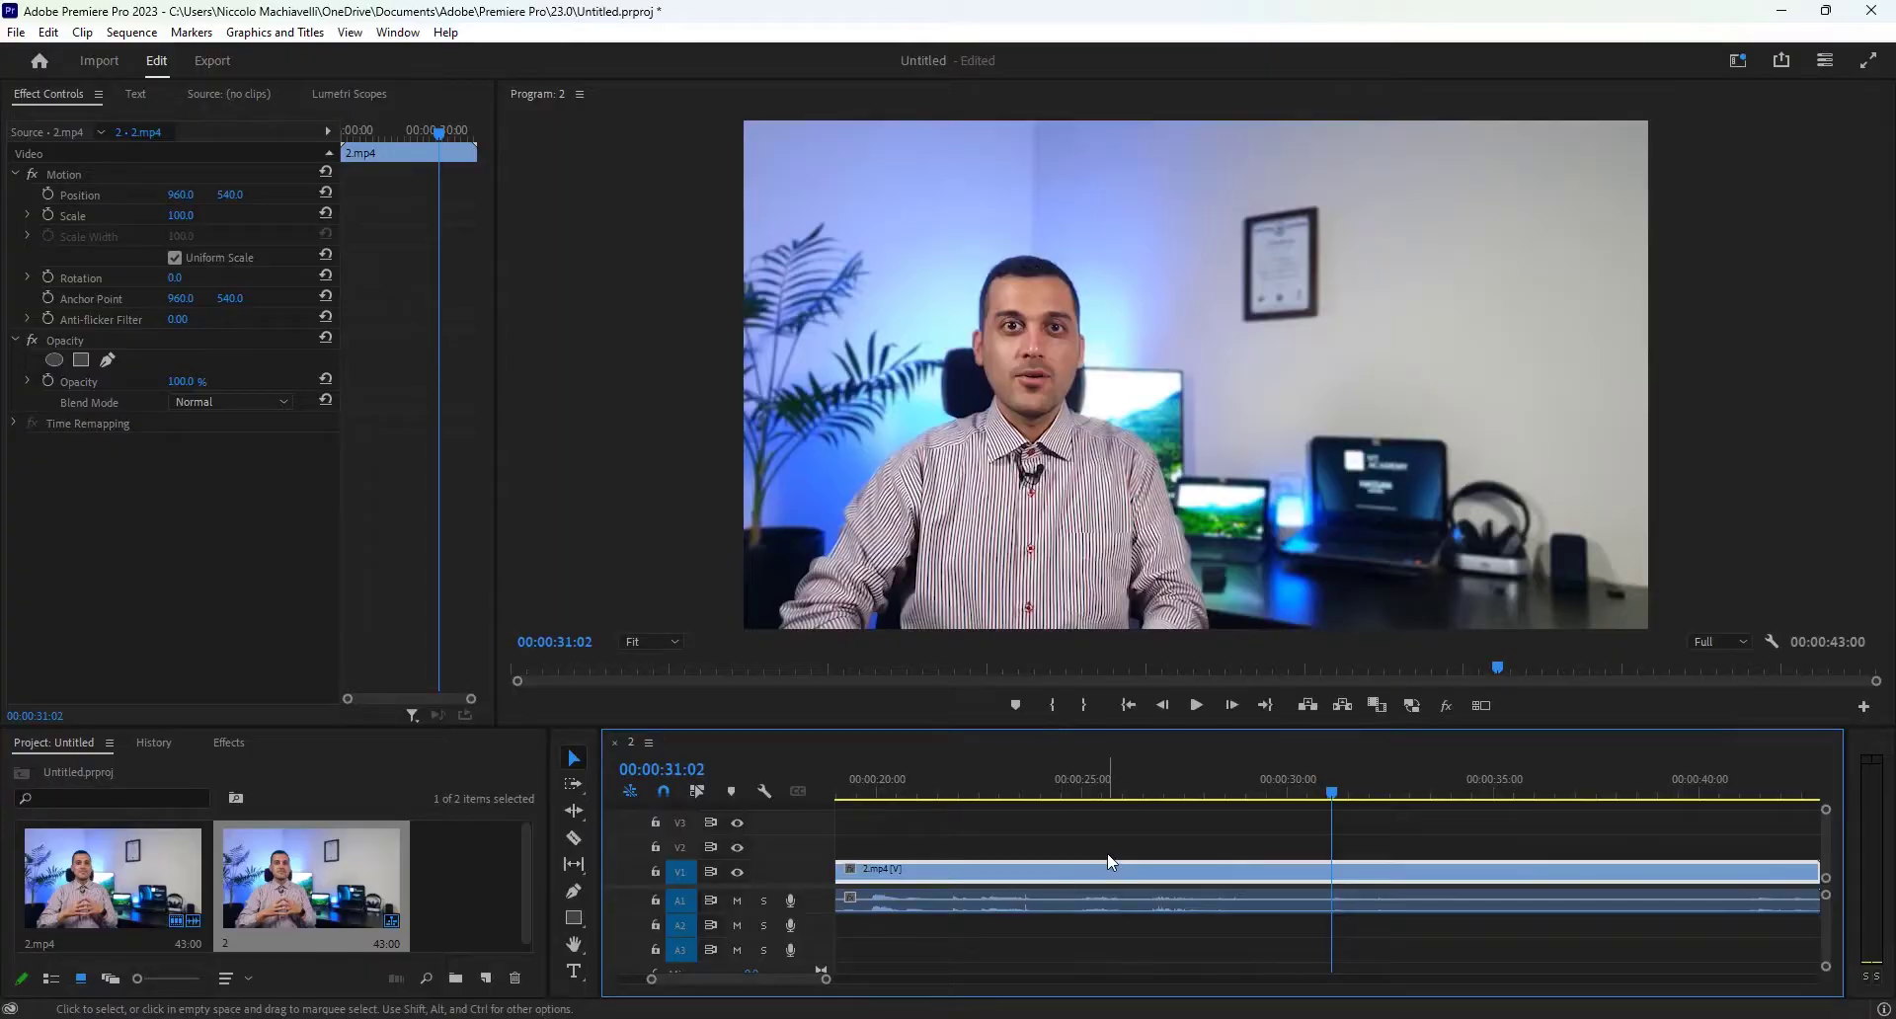
Step: In sequence 2, cut the 2.mp4 clip at 00:00:31:02 and 00:00:38:24 to isolate a segment, and return to its start
left_click(575, 839)
left_click(1331, 869)
left_click_drag(1392, 793, 1656, 803)
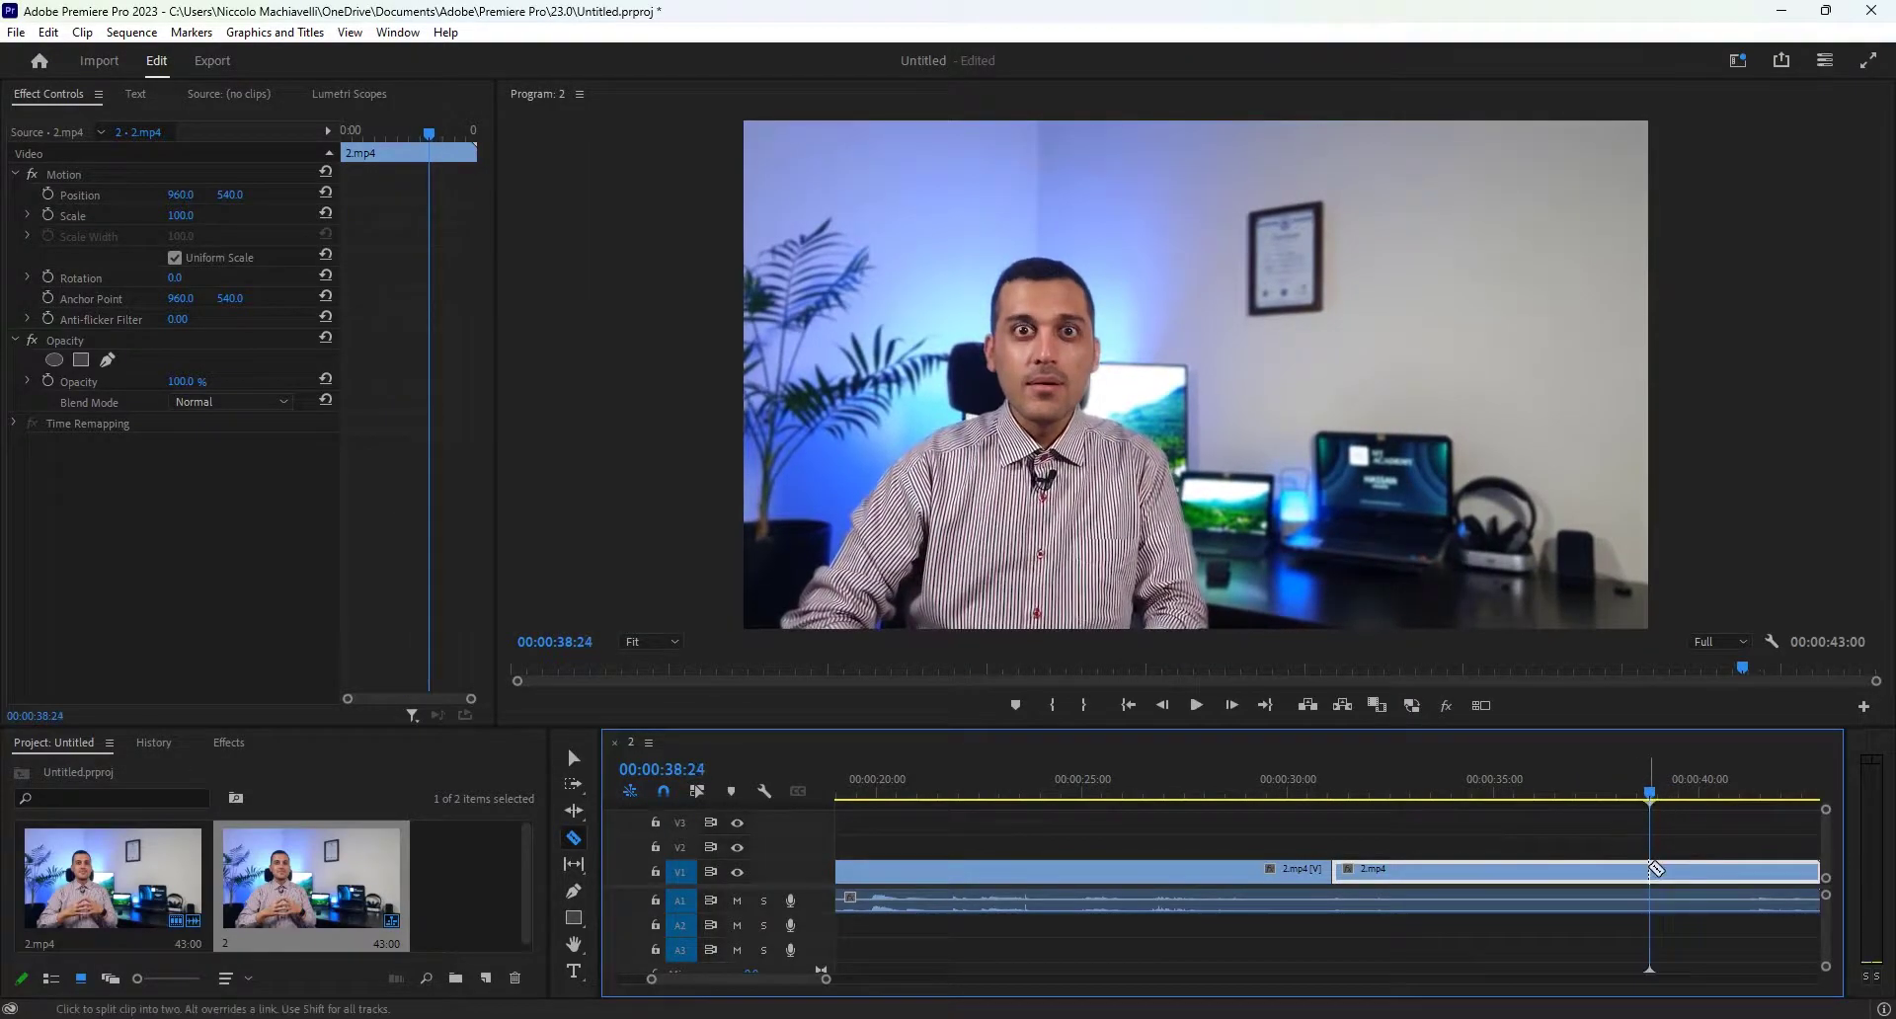
left_click(1656, 871)
key("Up")
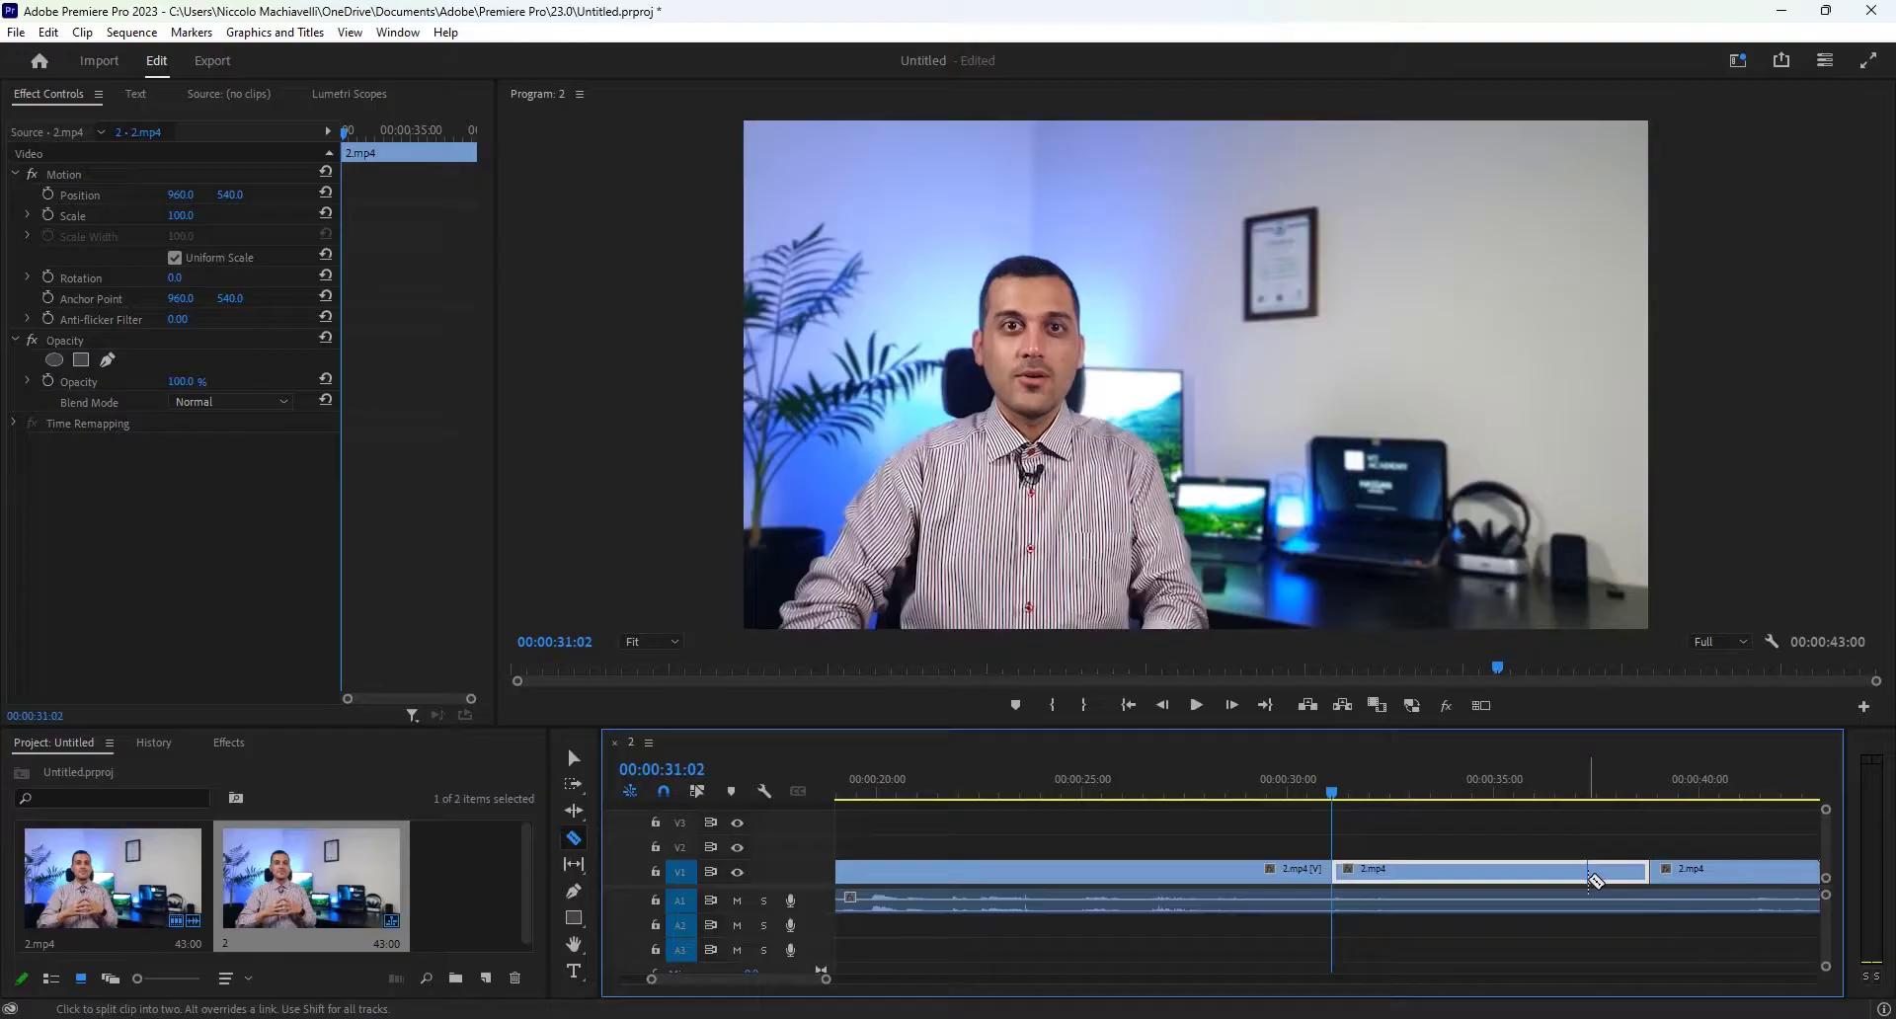
Step: Search the effects for "spherize" and apply the Spherize effect to the isolated middle segment
left_click(233, 746)
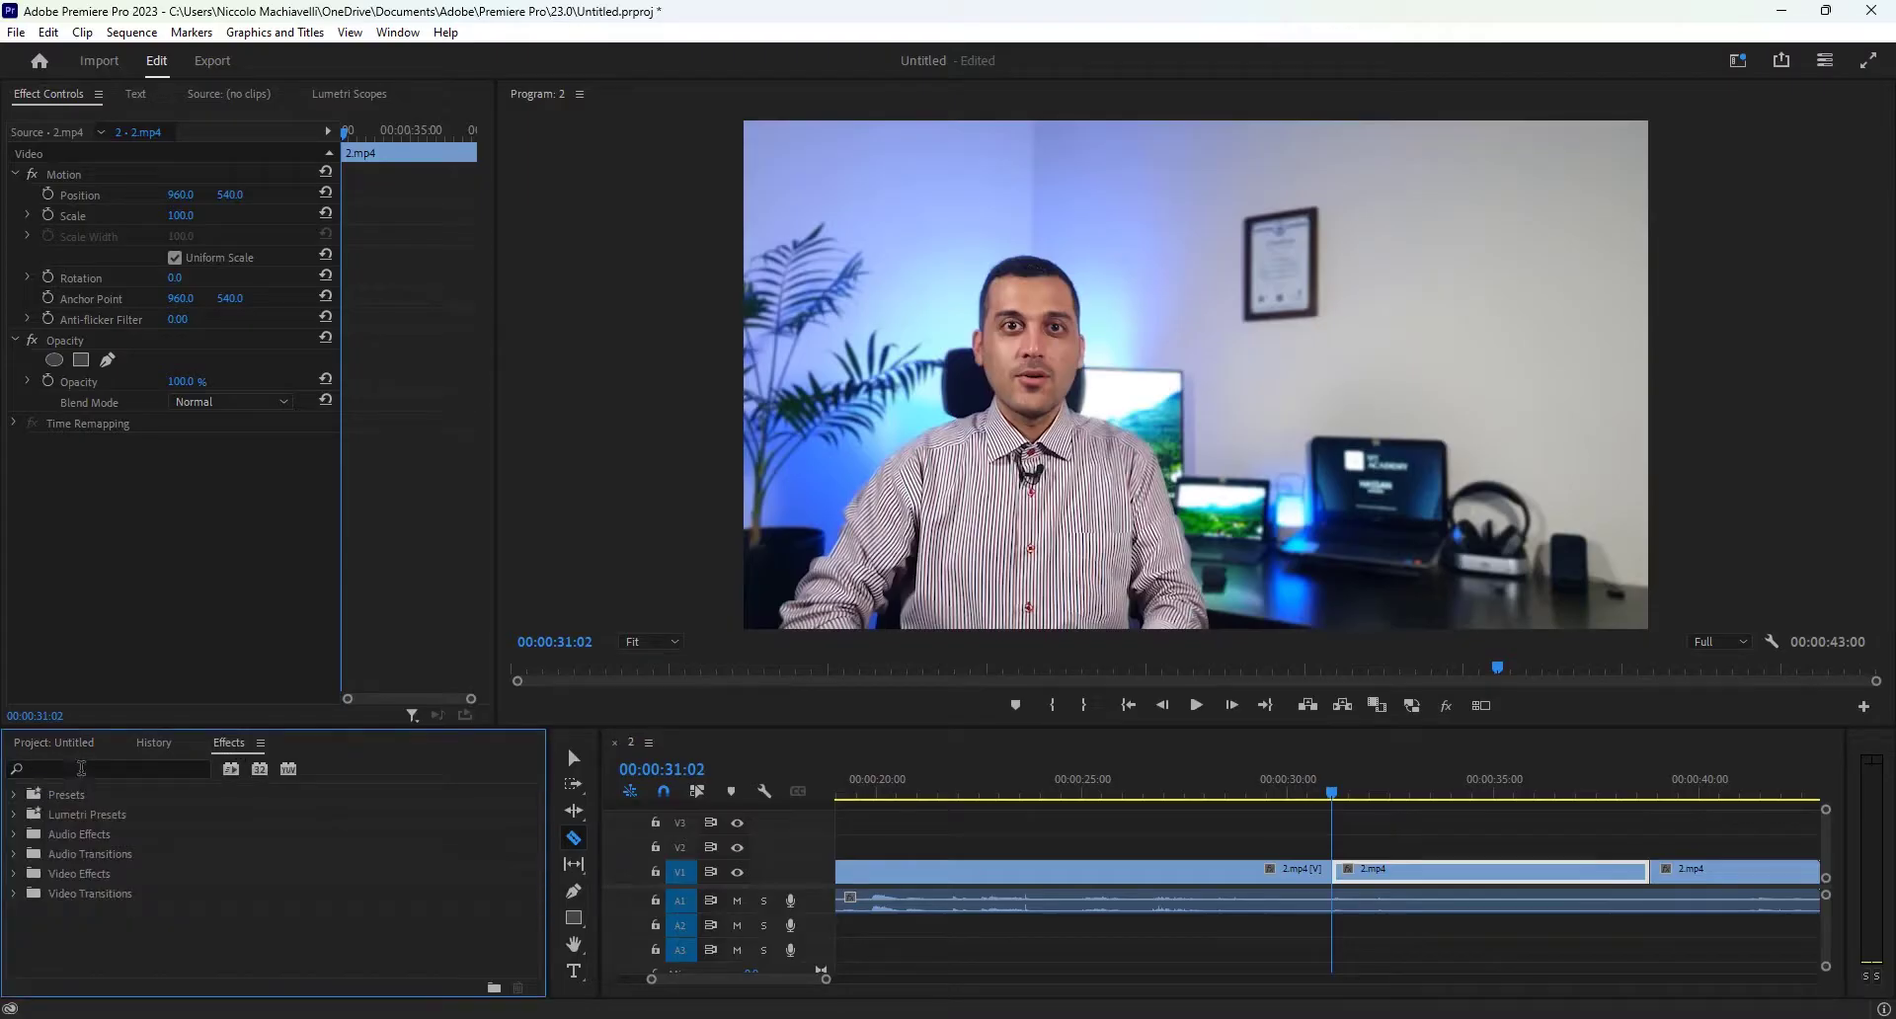
left_click(81, 768)
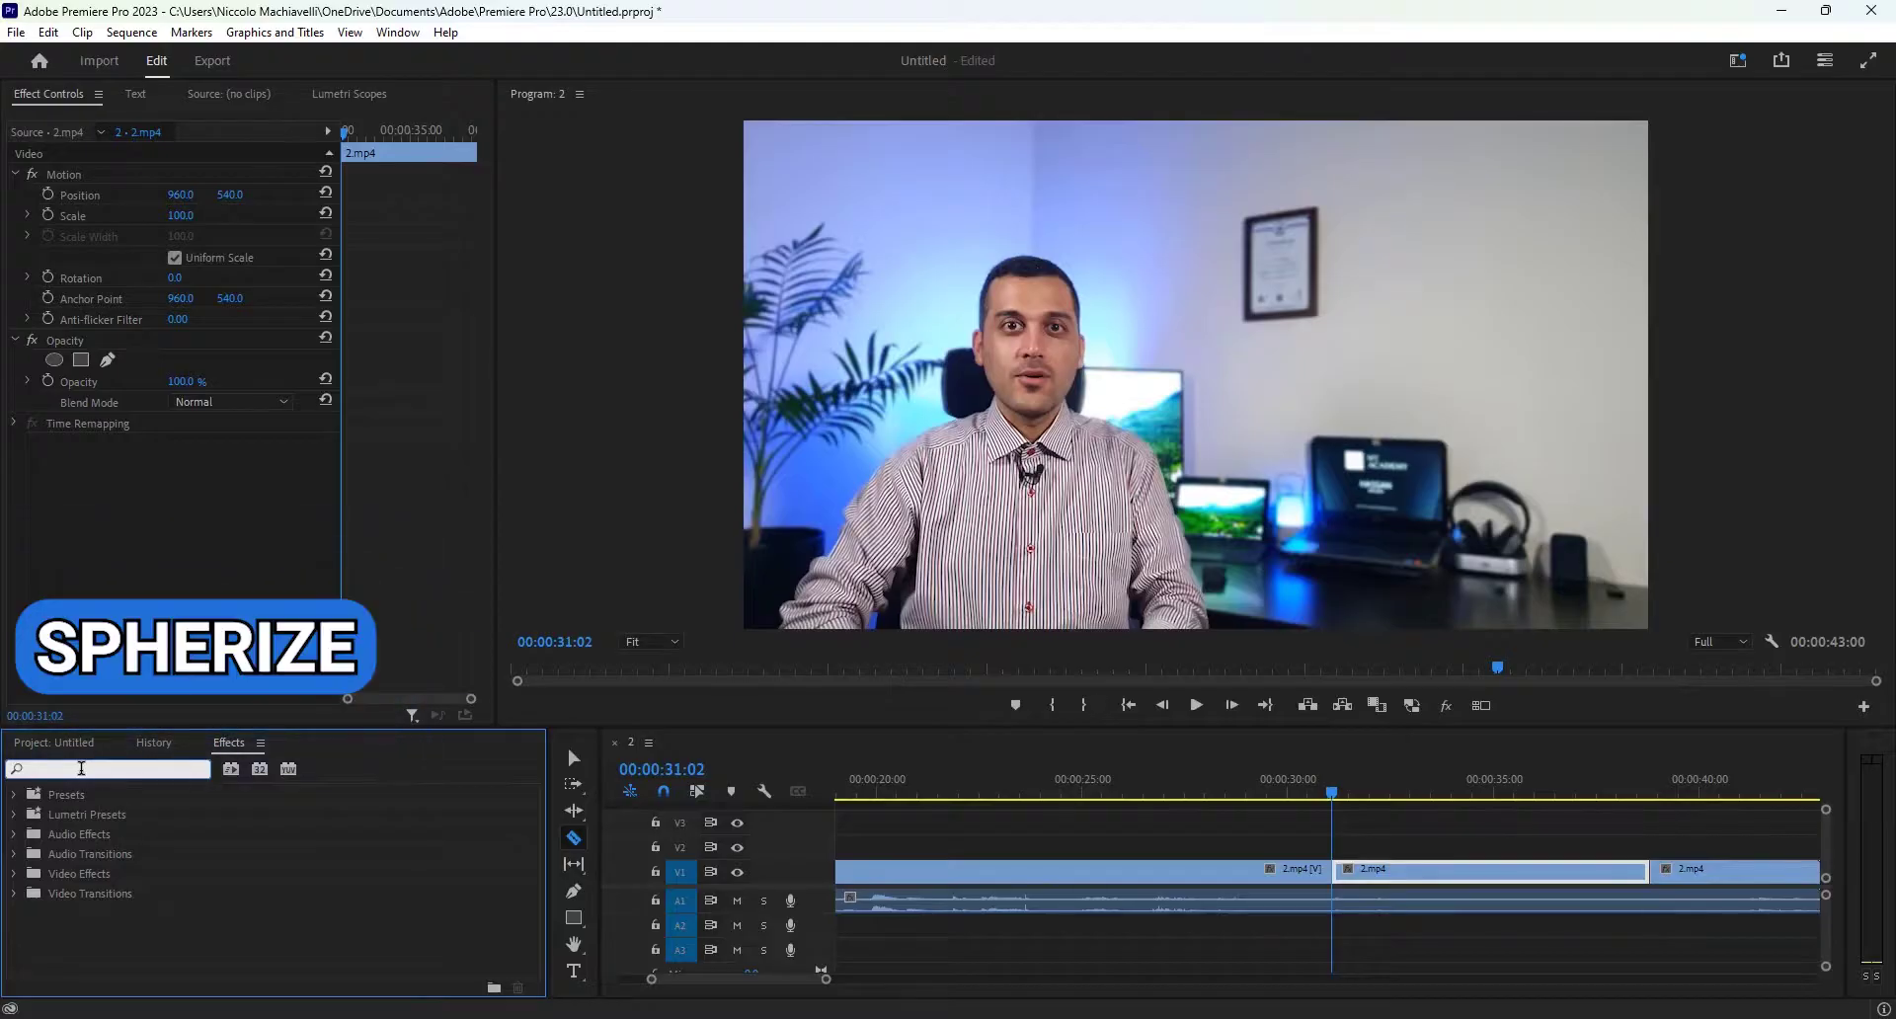
type("spherize")
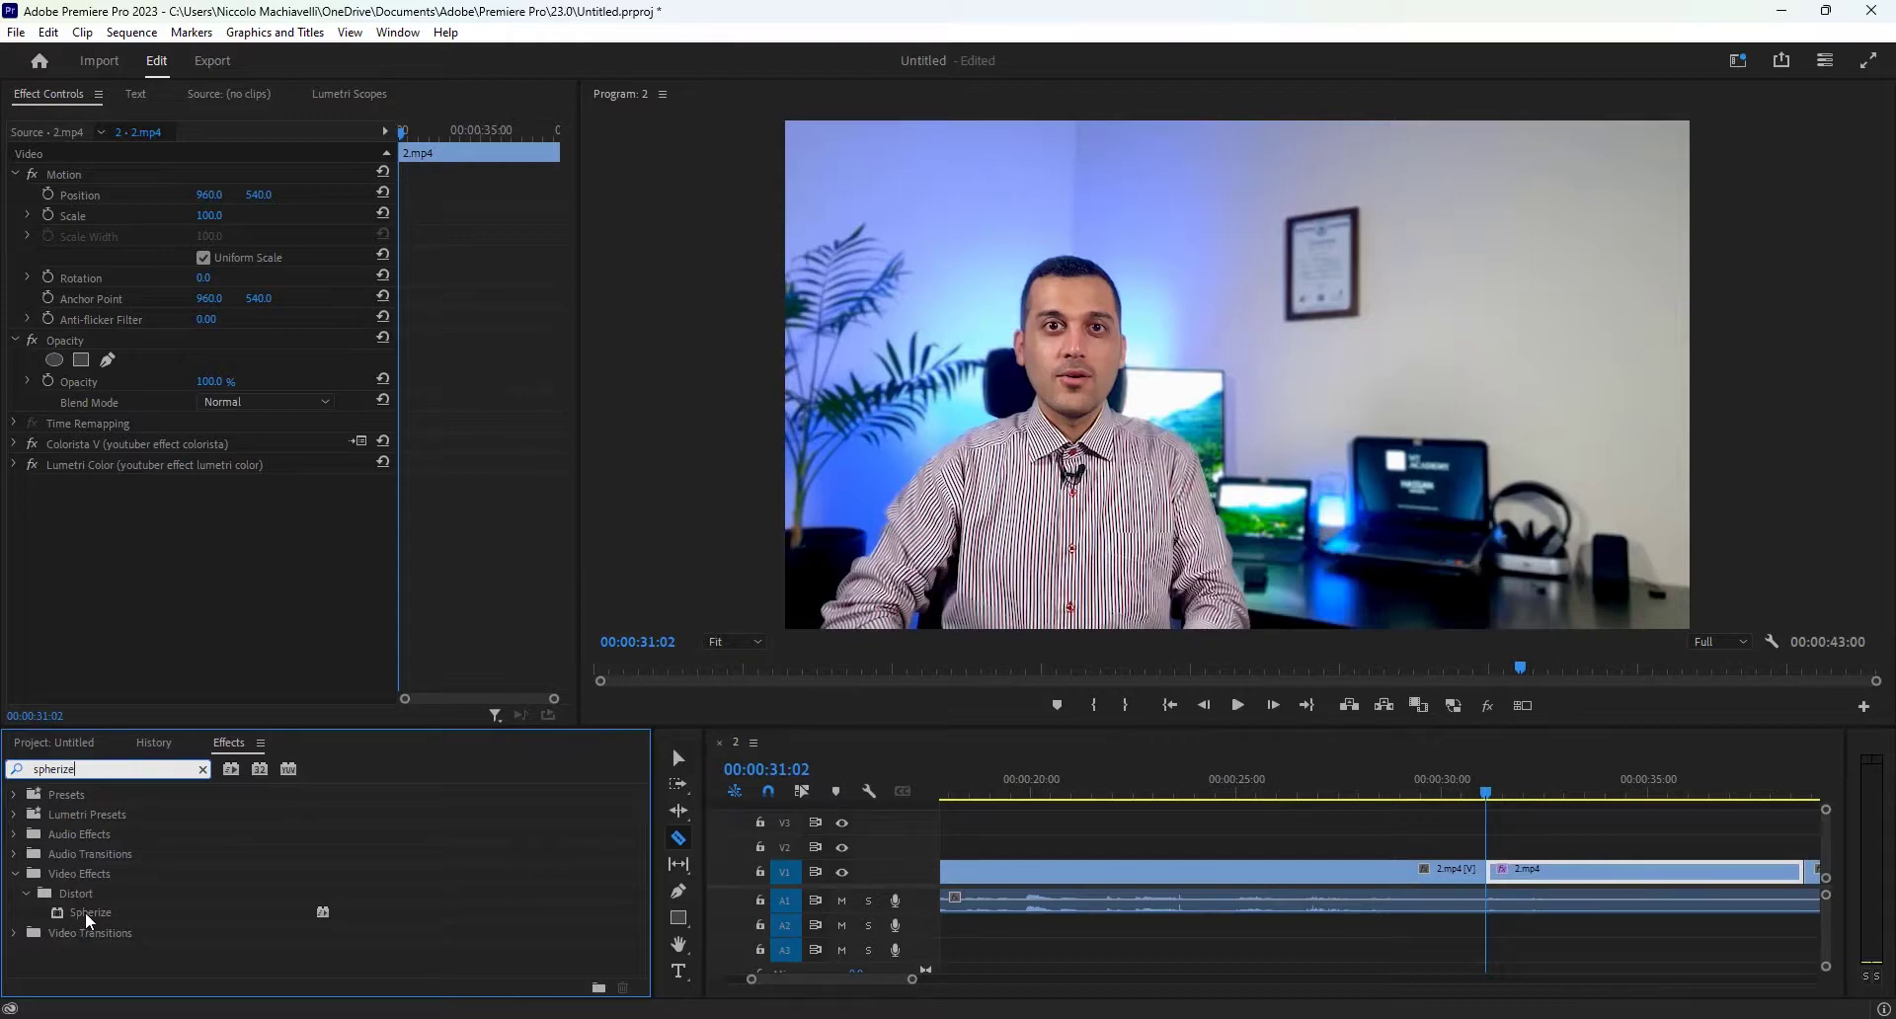
left_click_drag(85, 910, 1546, 873)
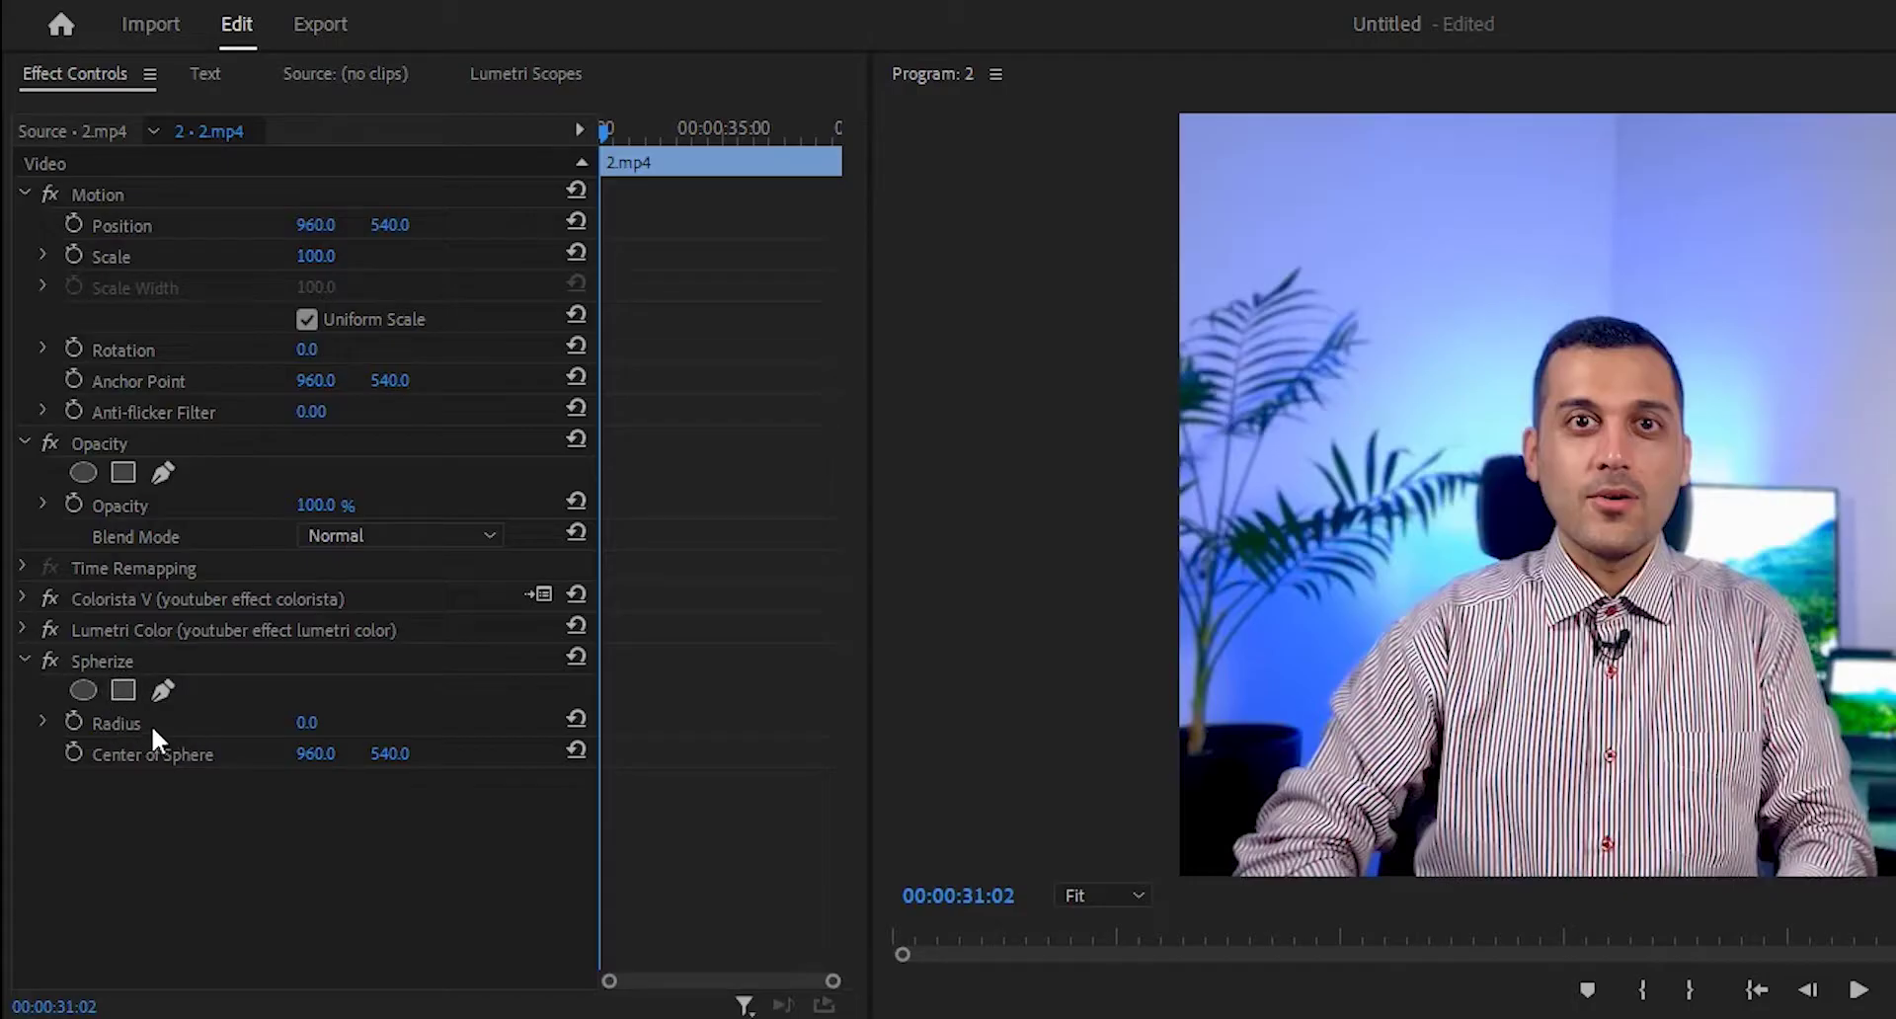
Step: Place the Center of Sphere over the man's mouth at about 612.1, 545.2 and set the Spherize Radius to 84
left_click(108, 661)
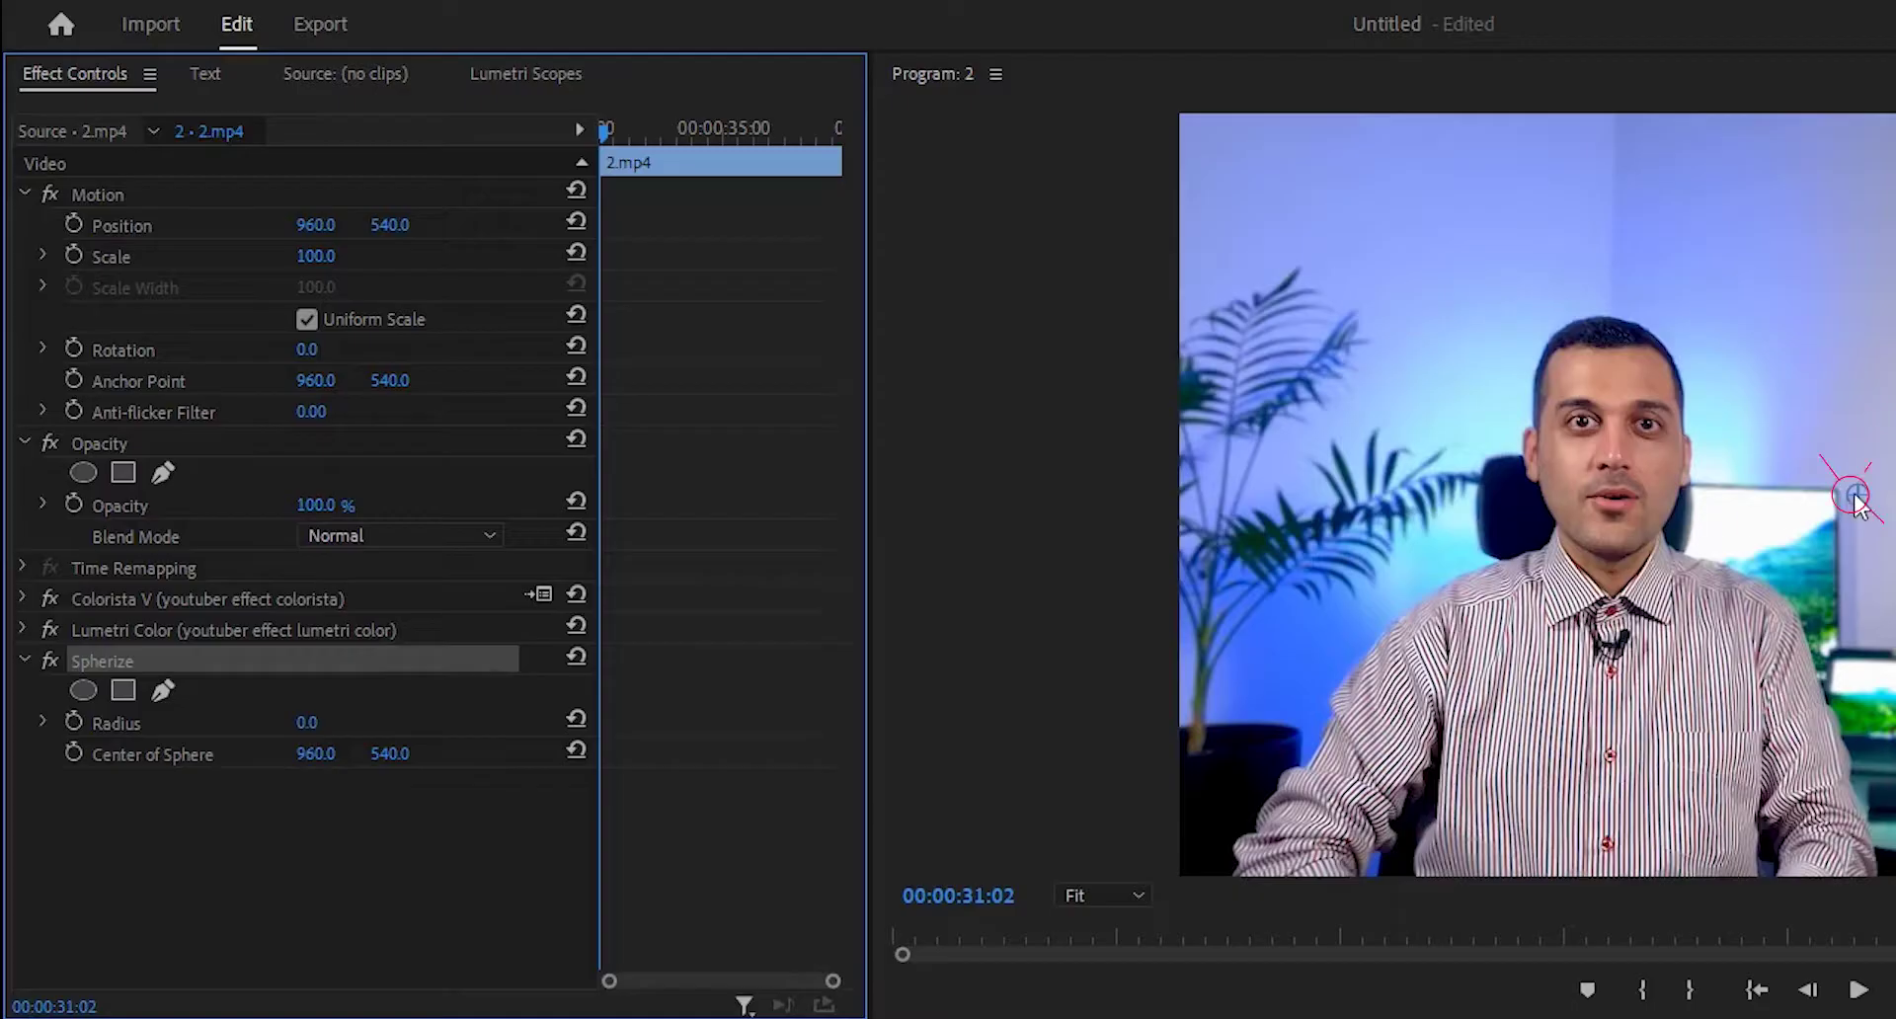
left_click_drag(1854, 494, 1614, 504)
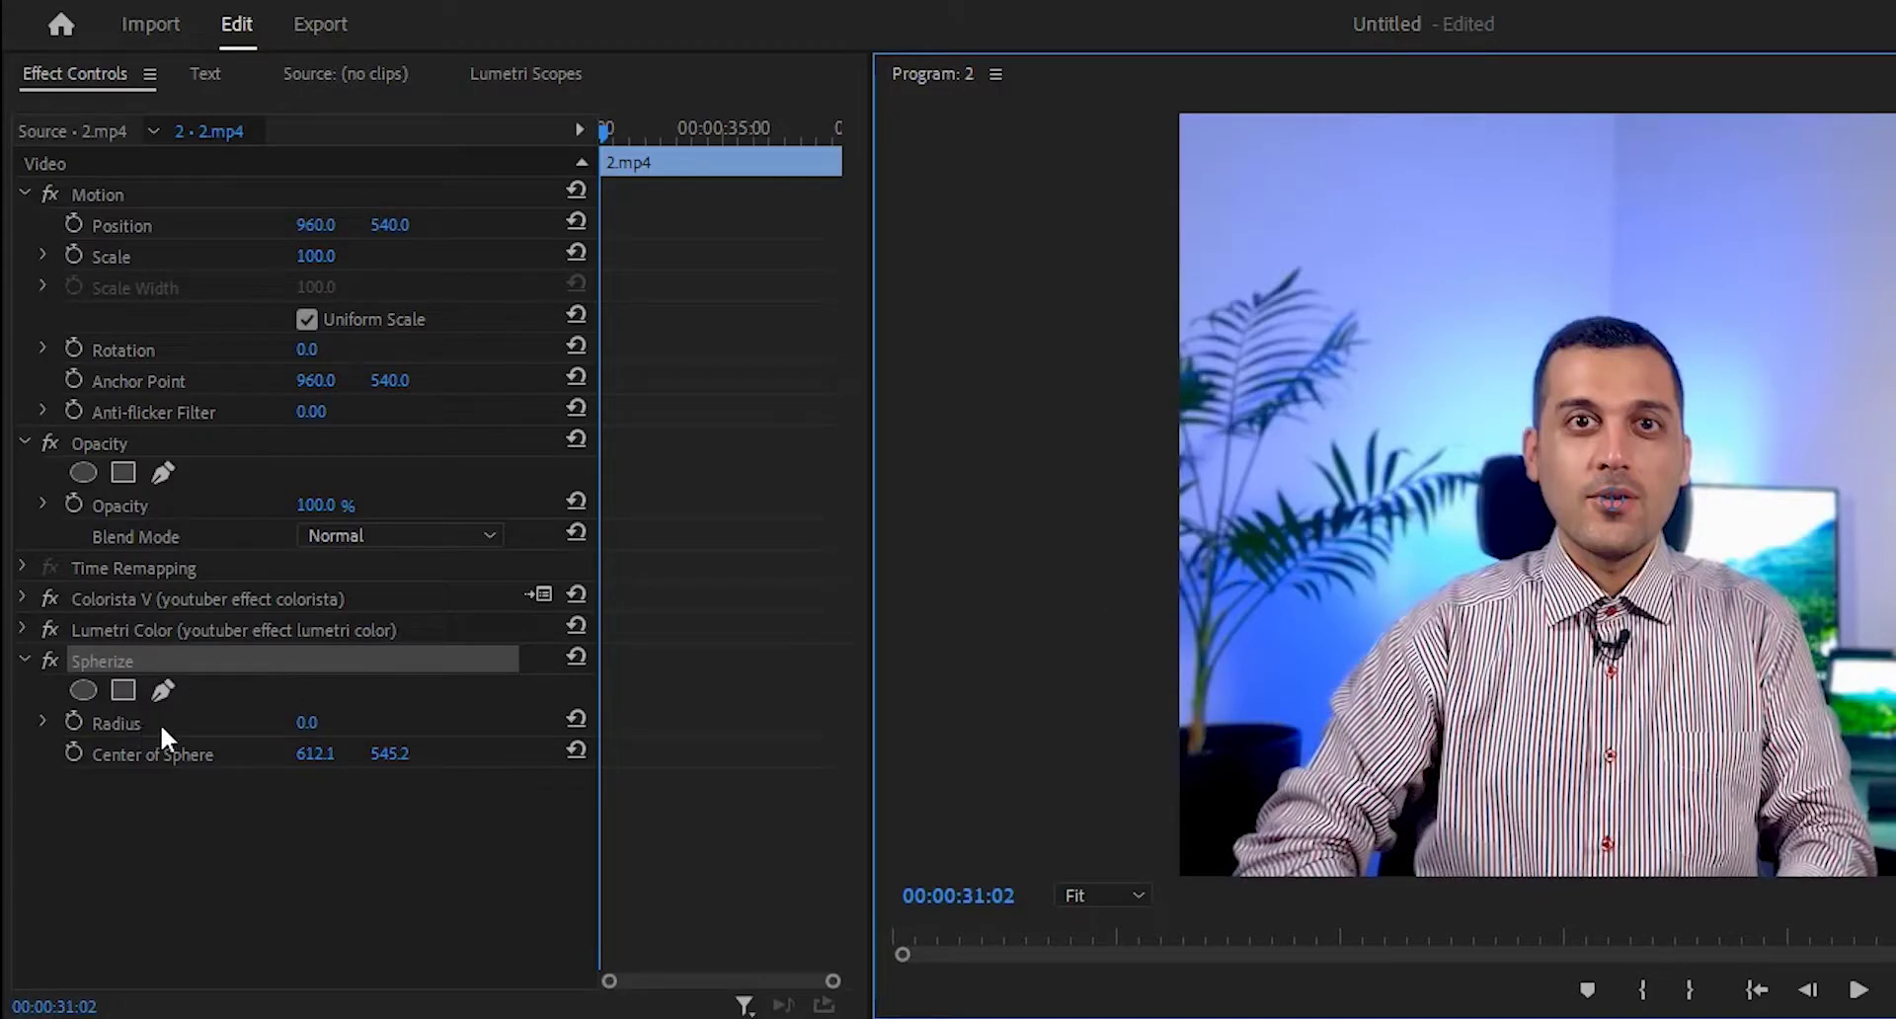
left_click_drag(306, 730, 351, 722)
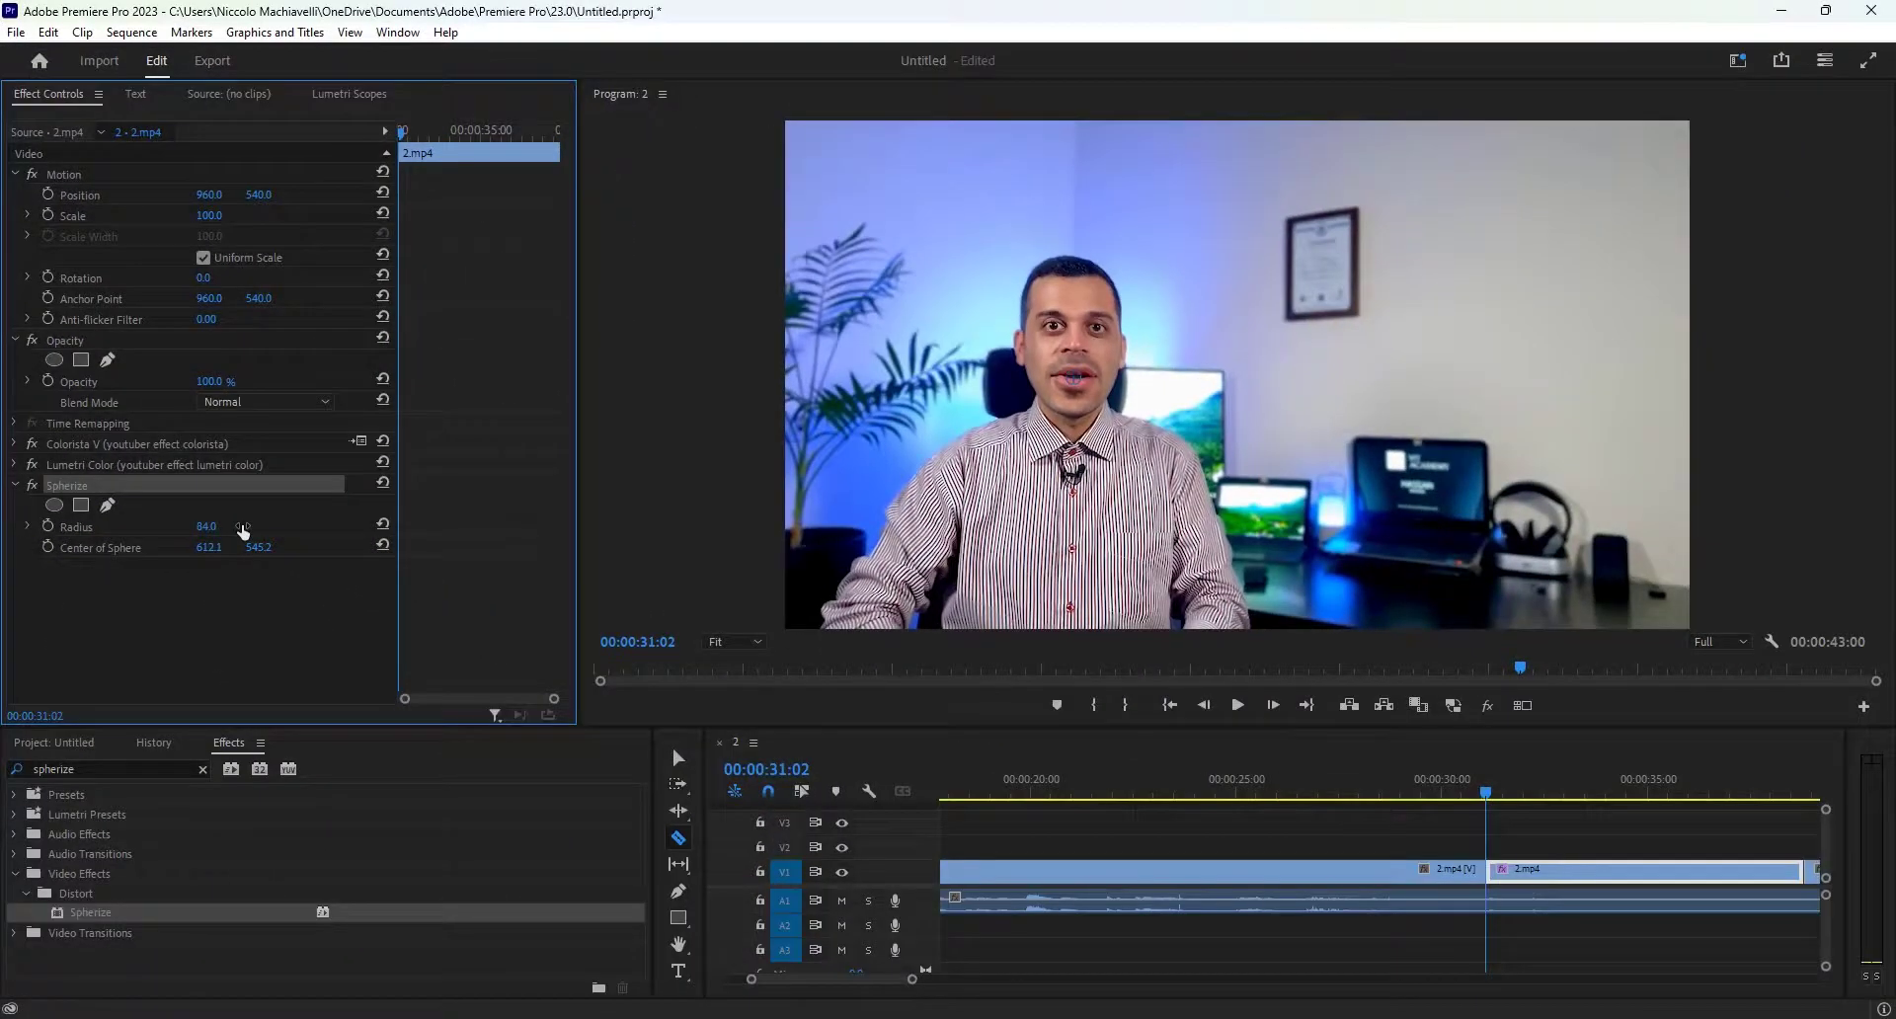
Step: Preview the Spherize distortion from the segment's start in the maximized program monitor
key("grave")
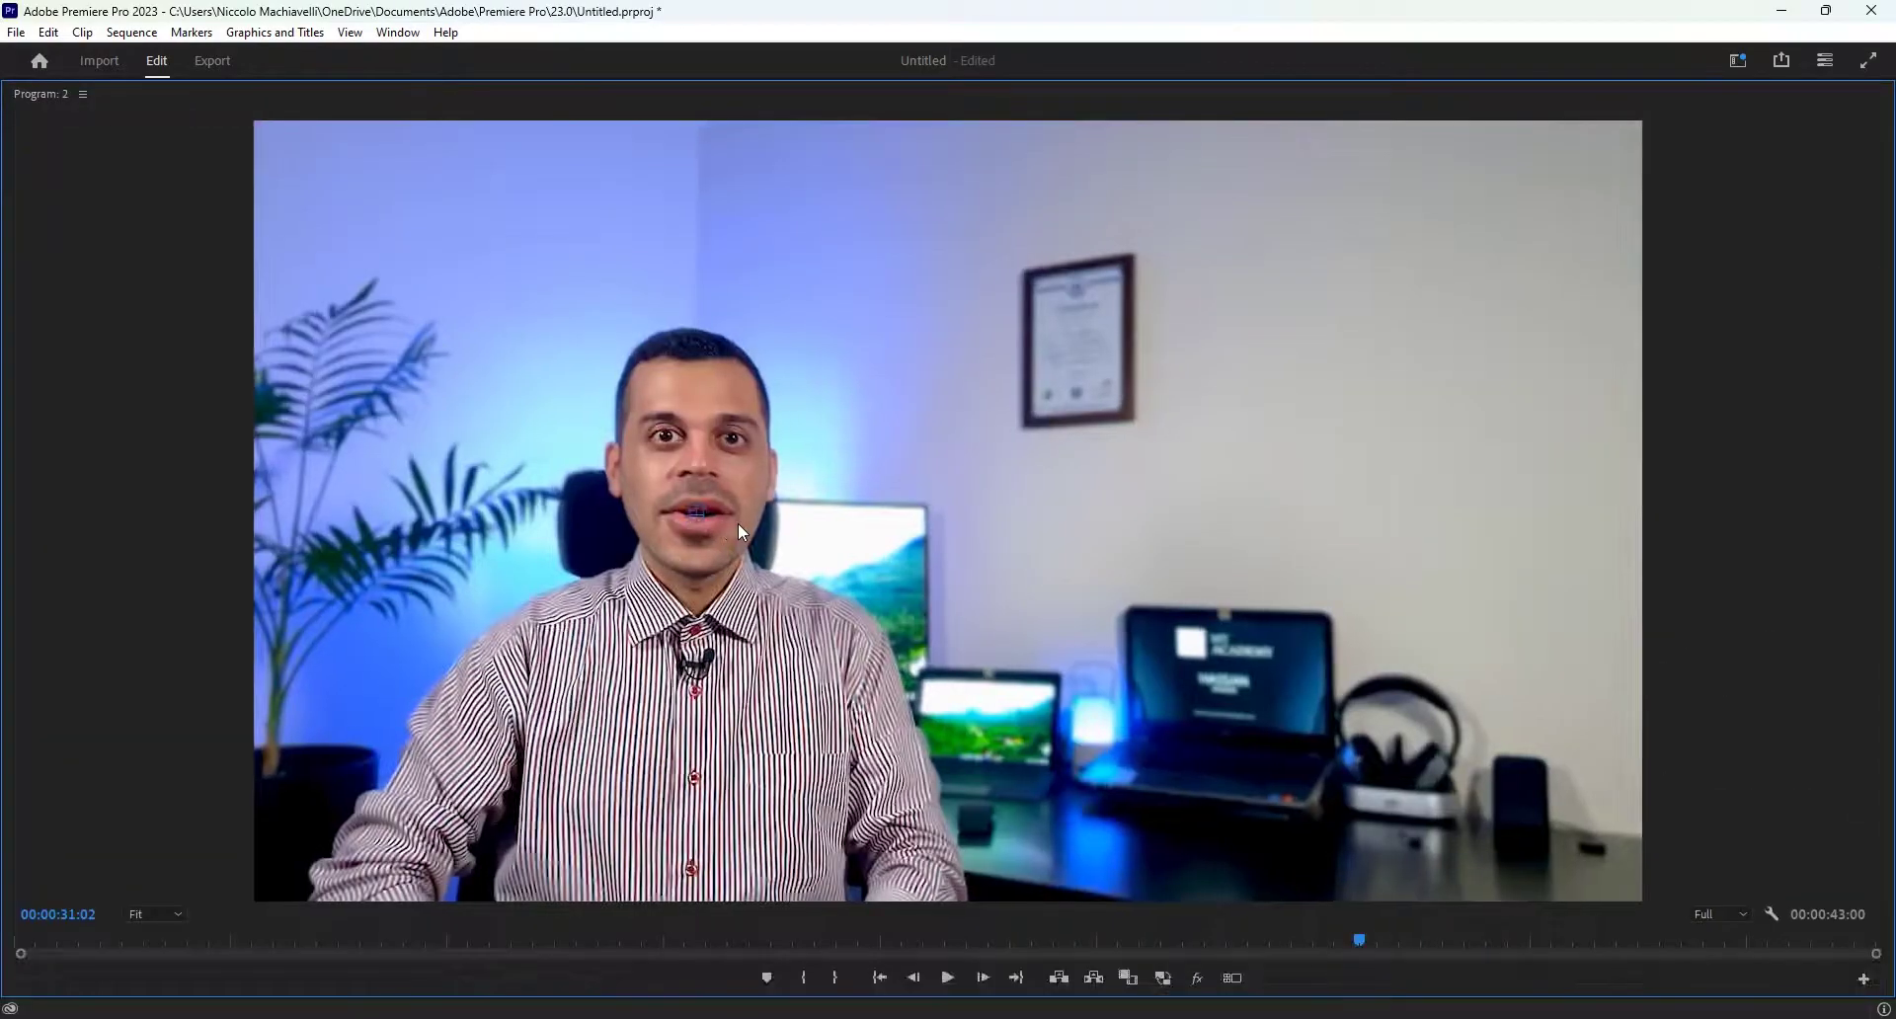
key("space")
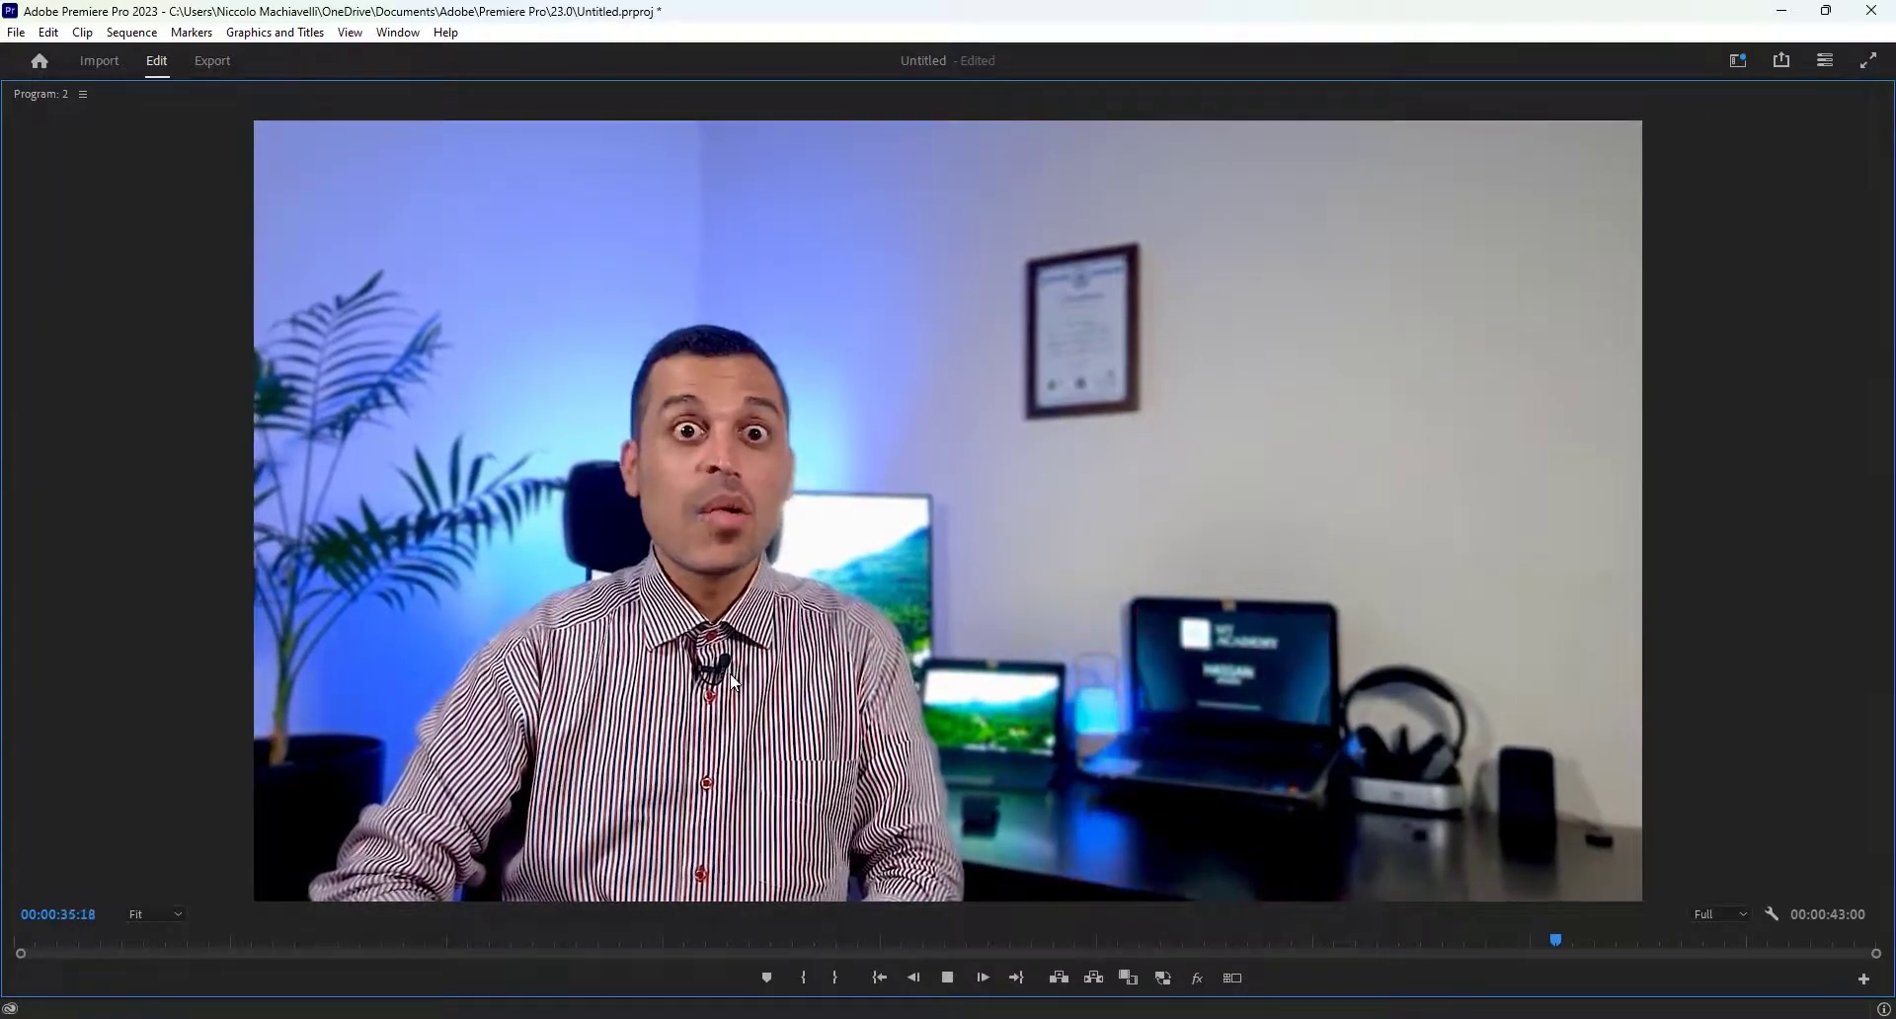
key("space")
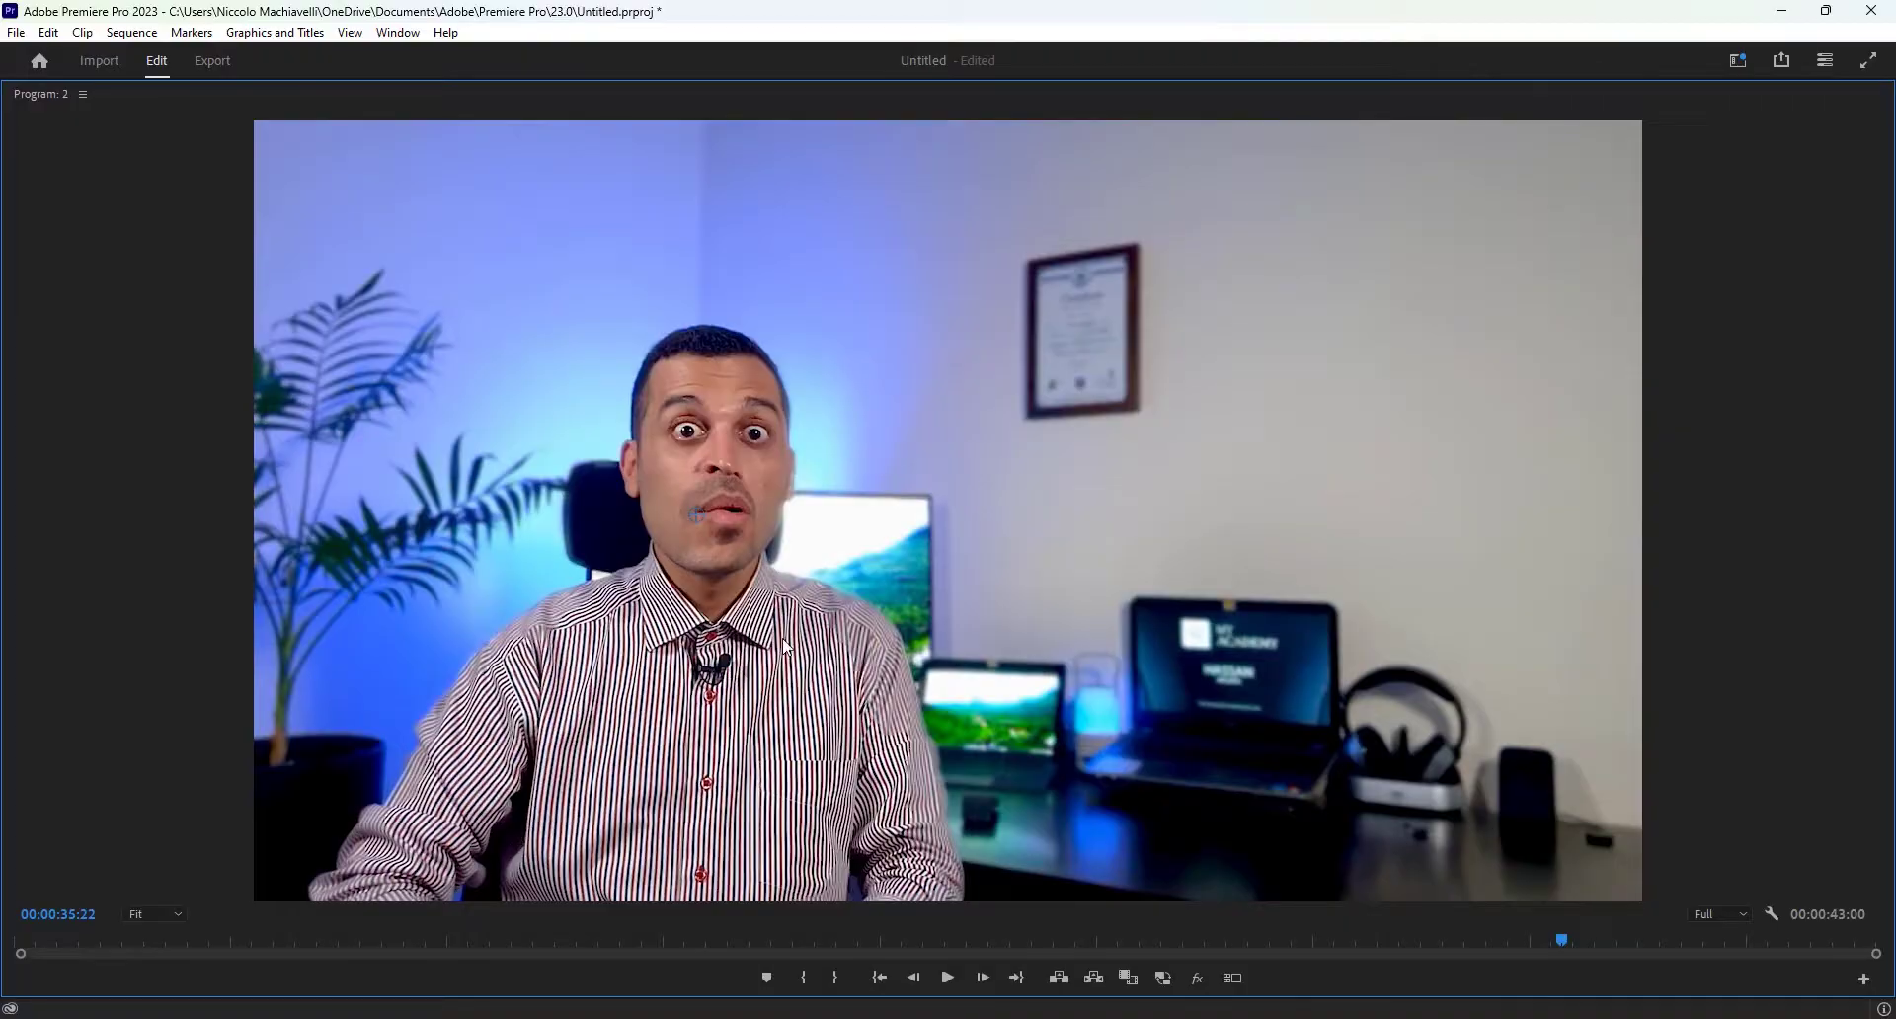
key("grave")
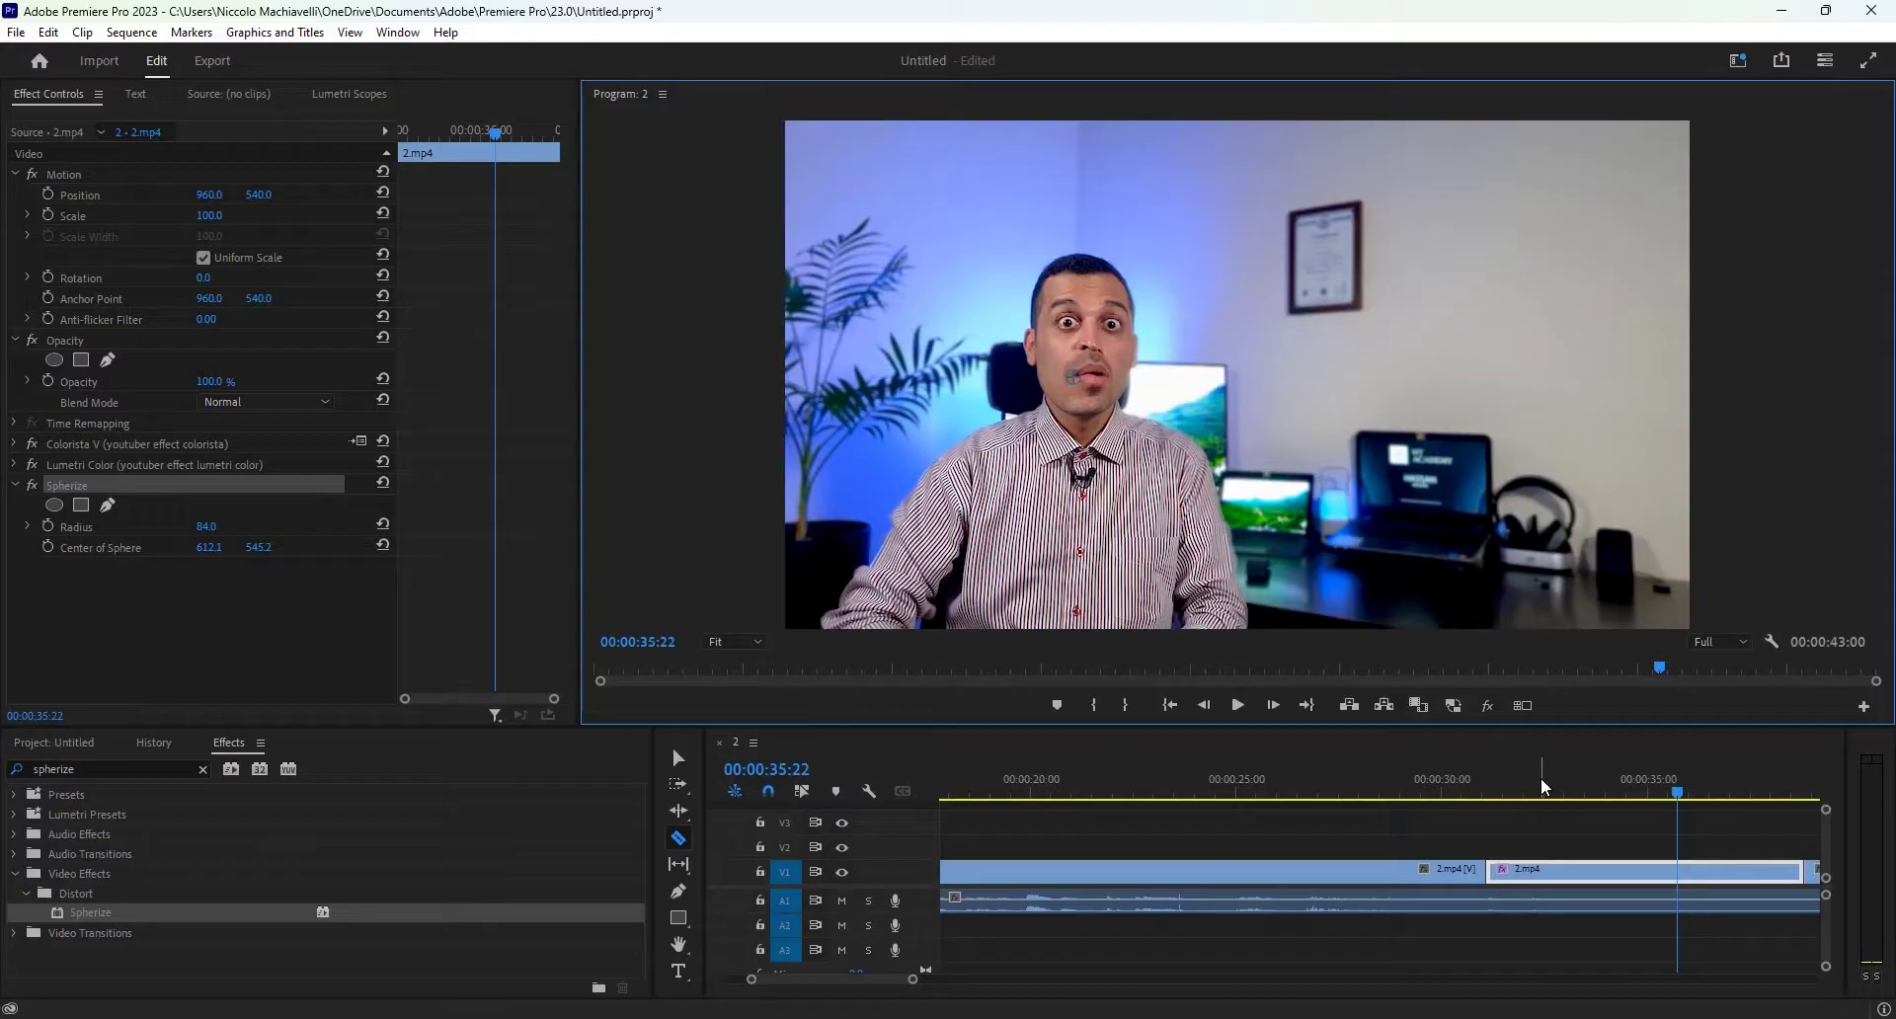
Step: Enable keyframing for Spherize Radius and Center of Sphere at the segment's start, 00:00:31:02
key("Up")
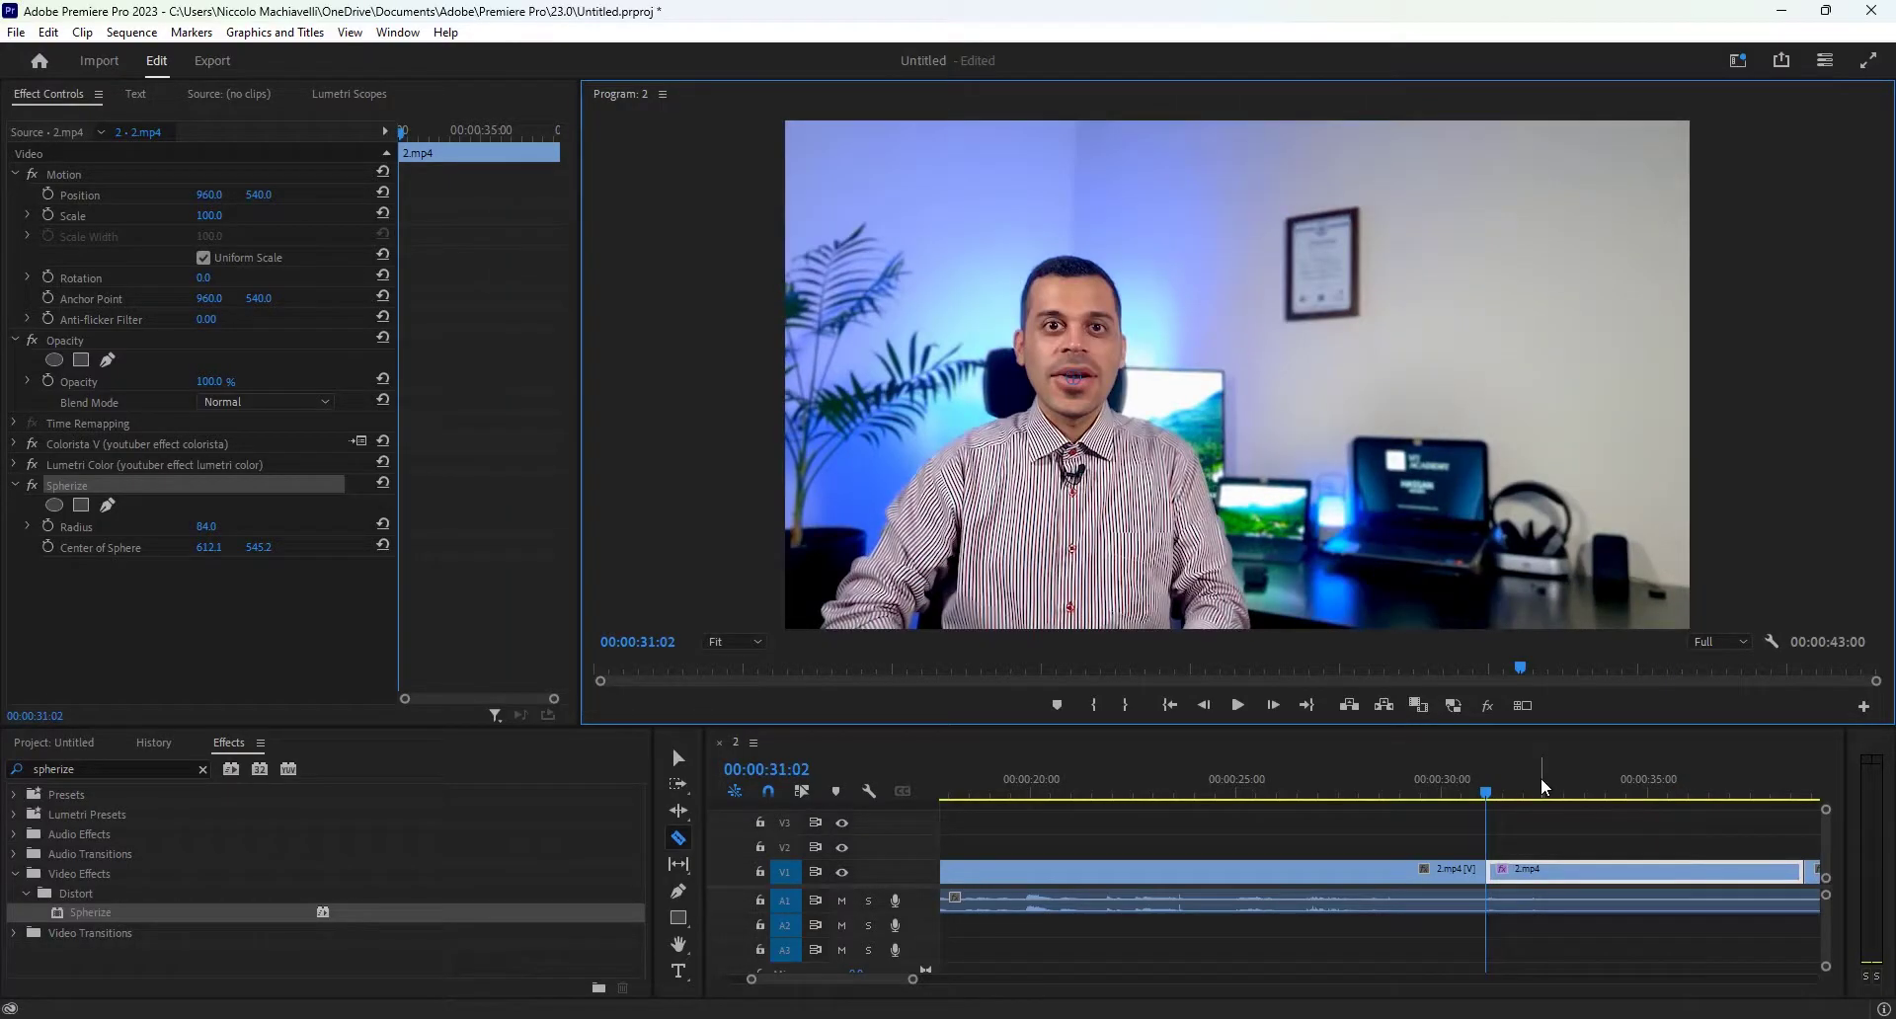
left_click(47, 528)
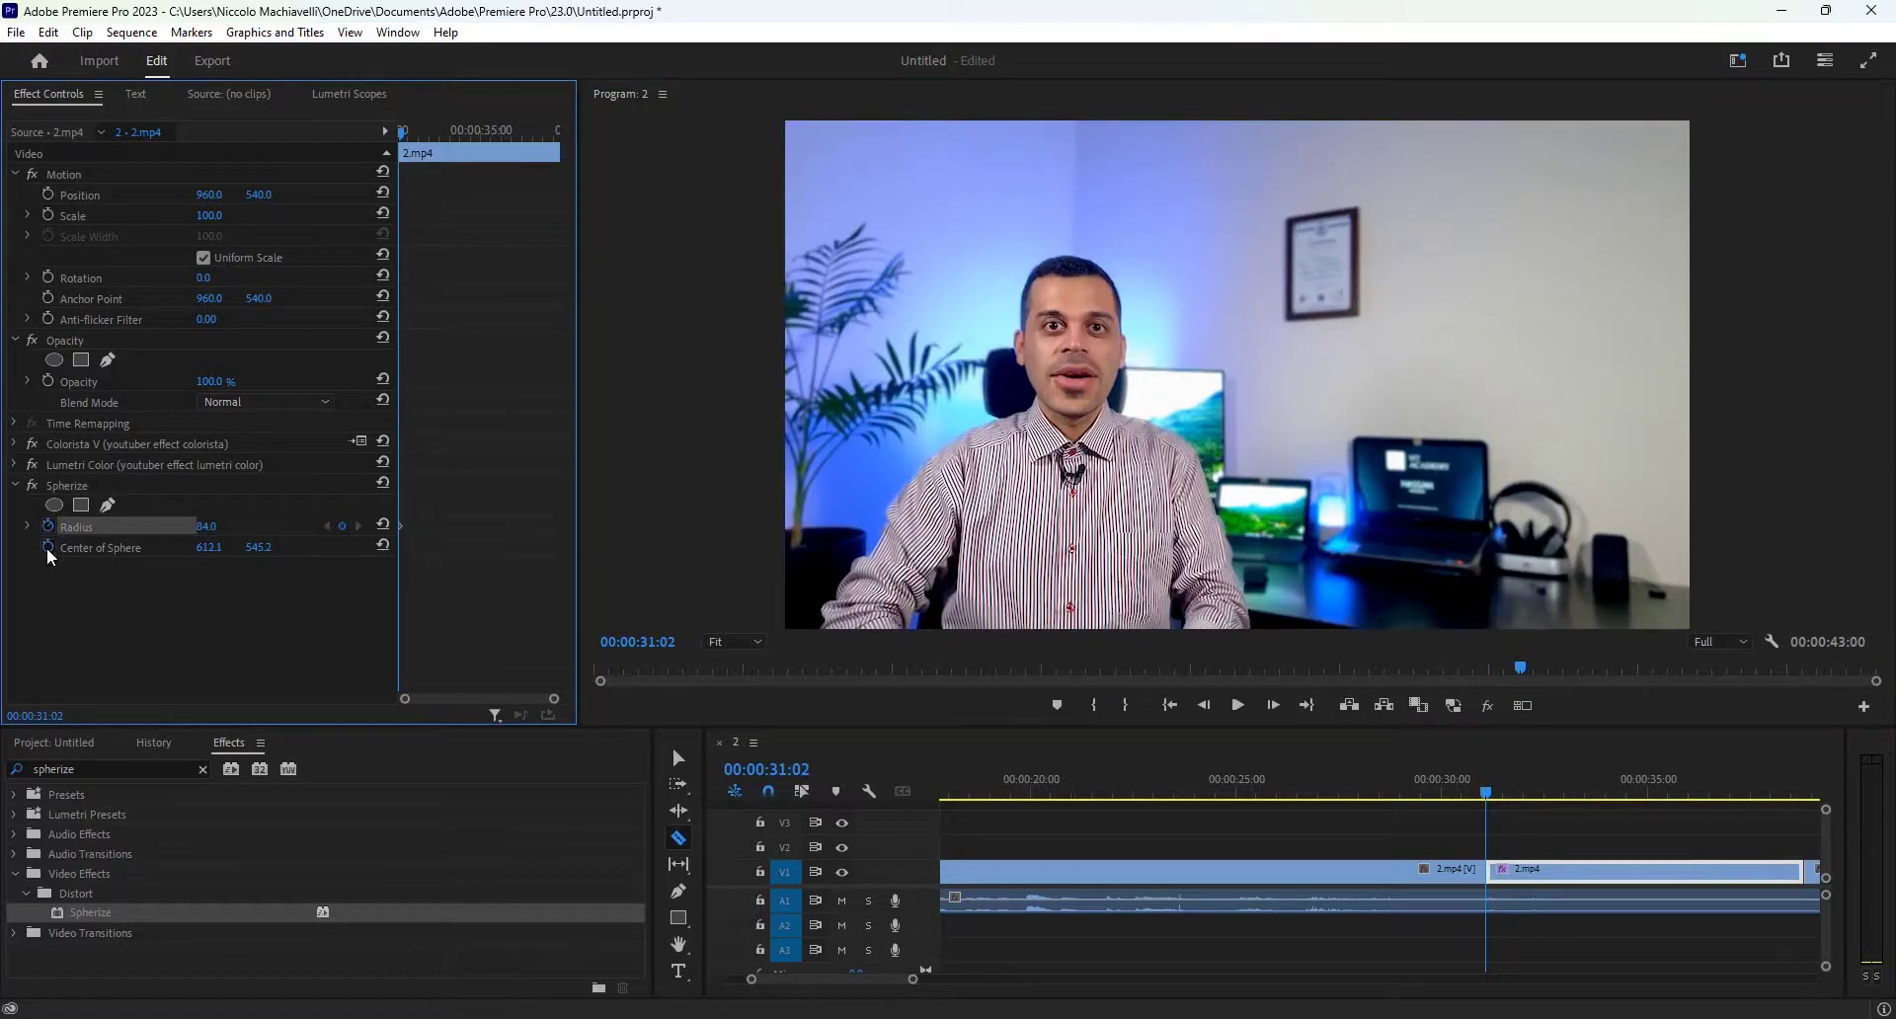
left_click(47, 547)
Step: Keyframe the horizontal Center of Sphere at about 650 at 00:00:32:16 and at 637.1 at 00:00:33:20
left_click_drag(1485, 794, 1548, 799)
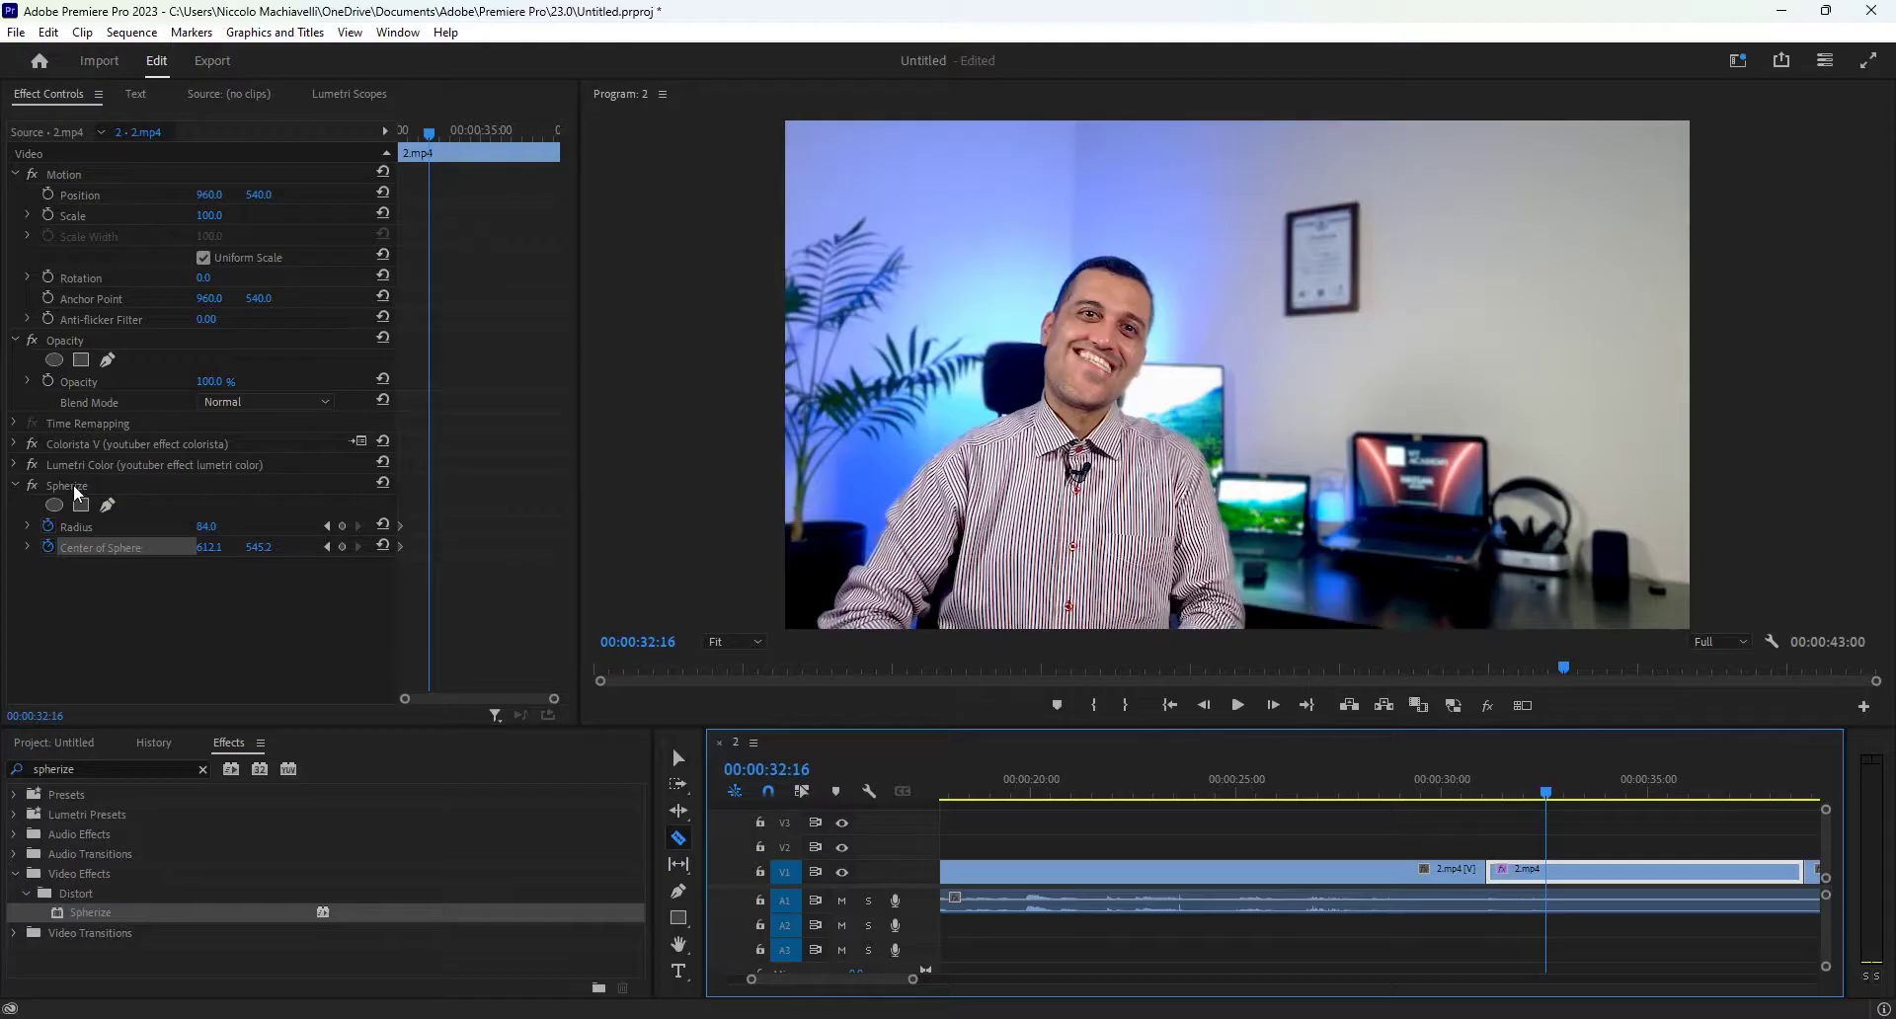
left_click_drag(217, 556, 249, 556)
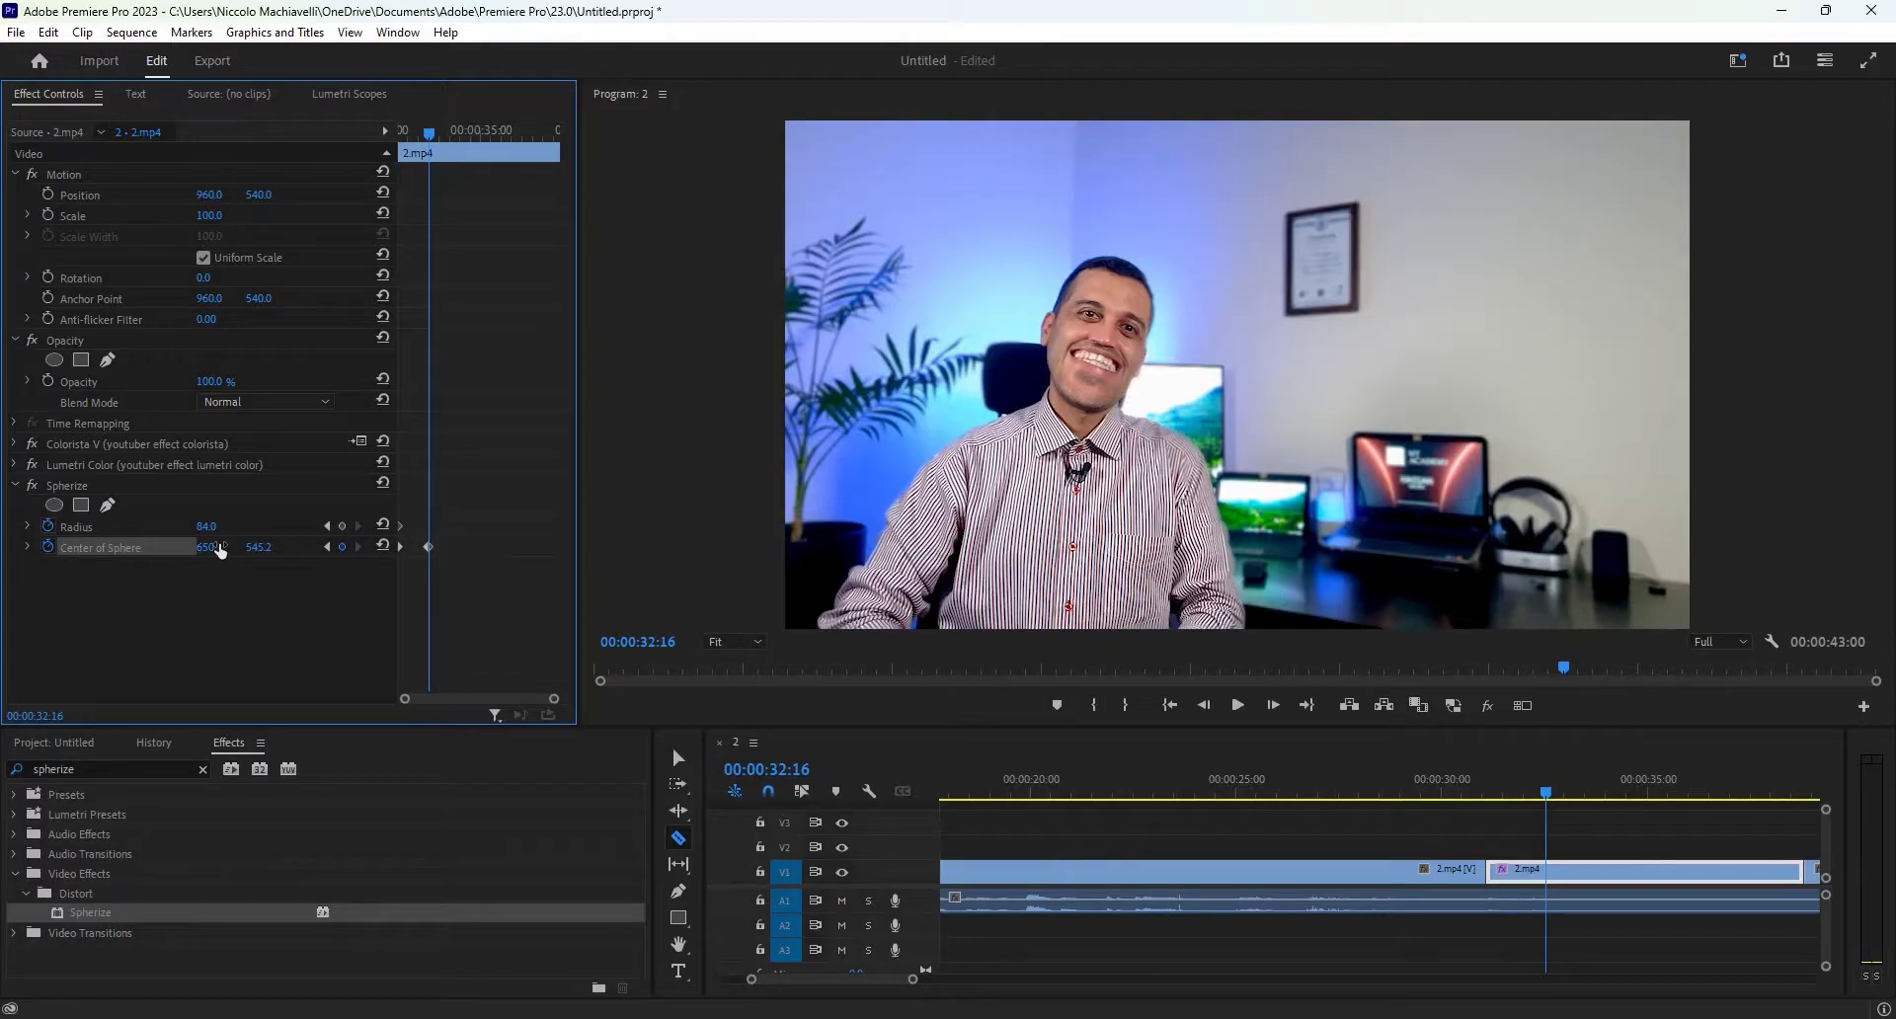
left_click_drag(1546, 793, 1592, 795)
left_click(226, 552)
left_click_drag(209, 547, 197, 547)
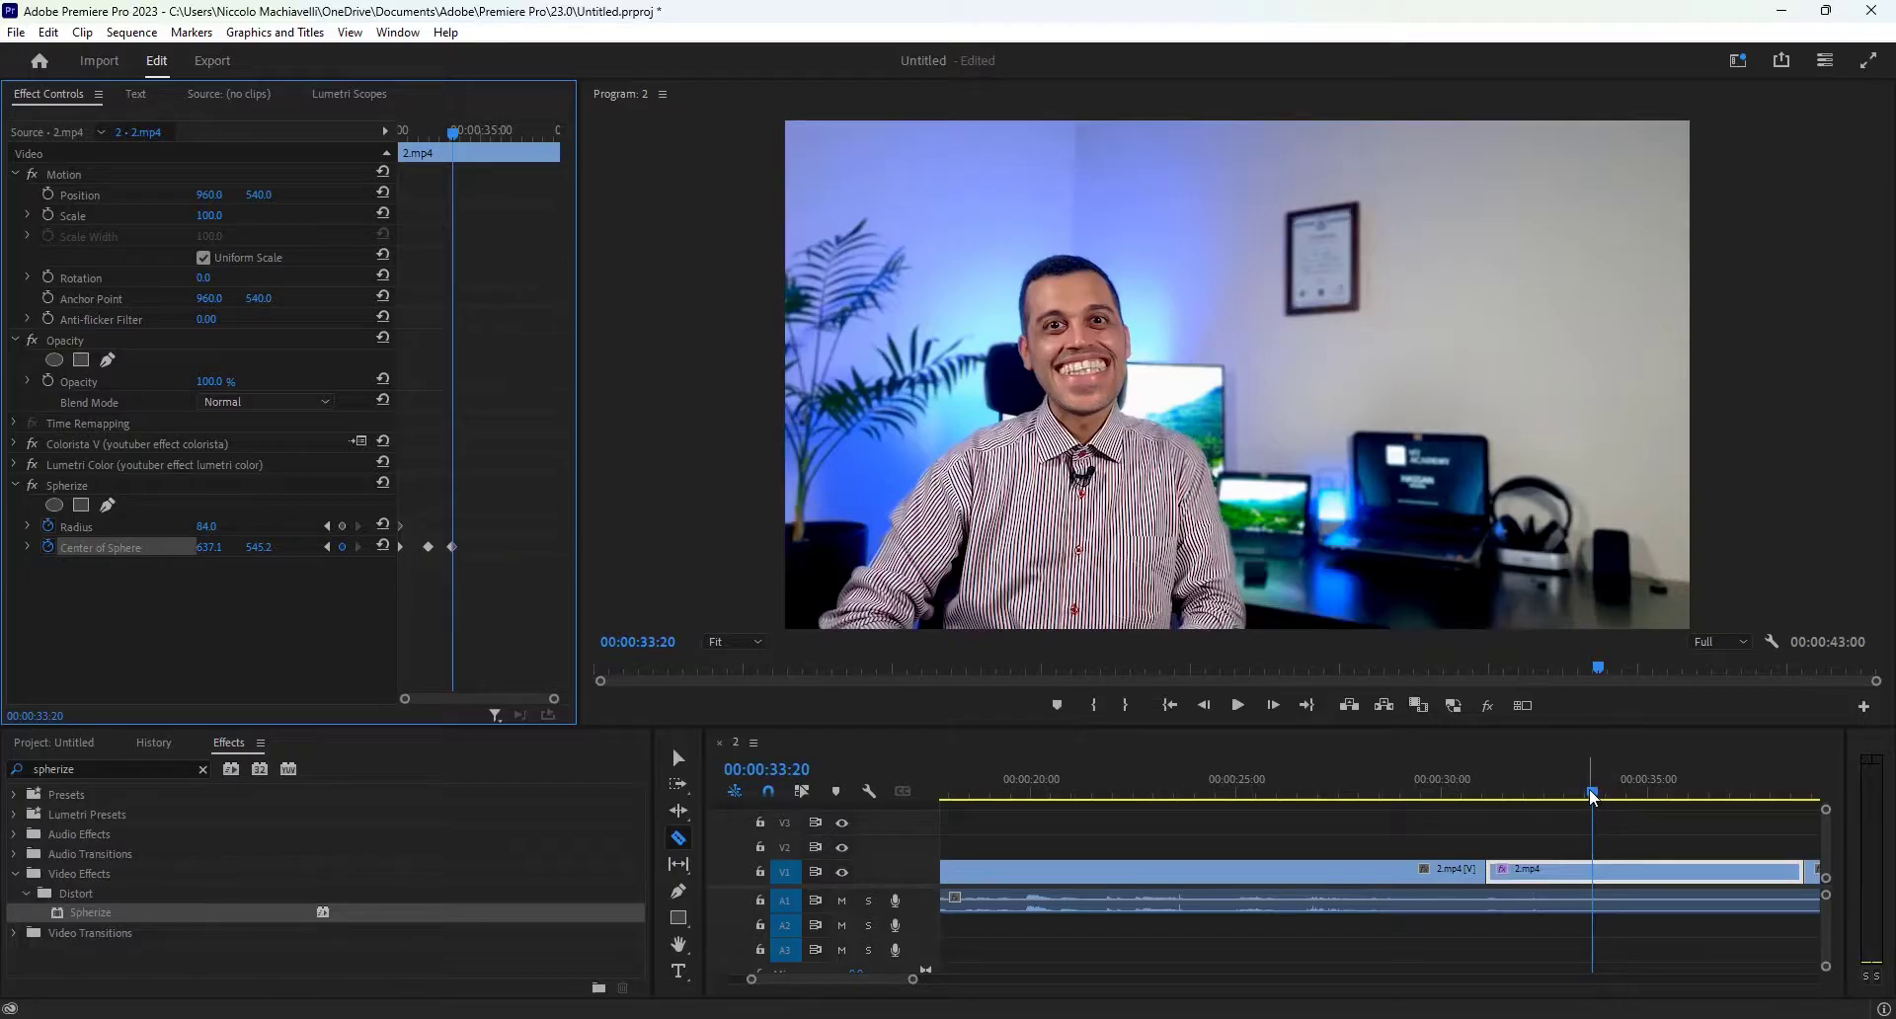
Step: Add a holding Center of Sphere keyframe at 00:00:35:13, and at 00:00:36:02 set its vertical value to 430.2 and Radius to 131
left_click_drag(1591, 795, 1665, 797)
left_click(346, 548)
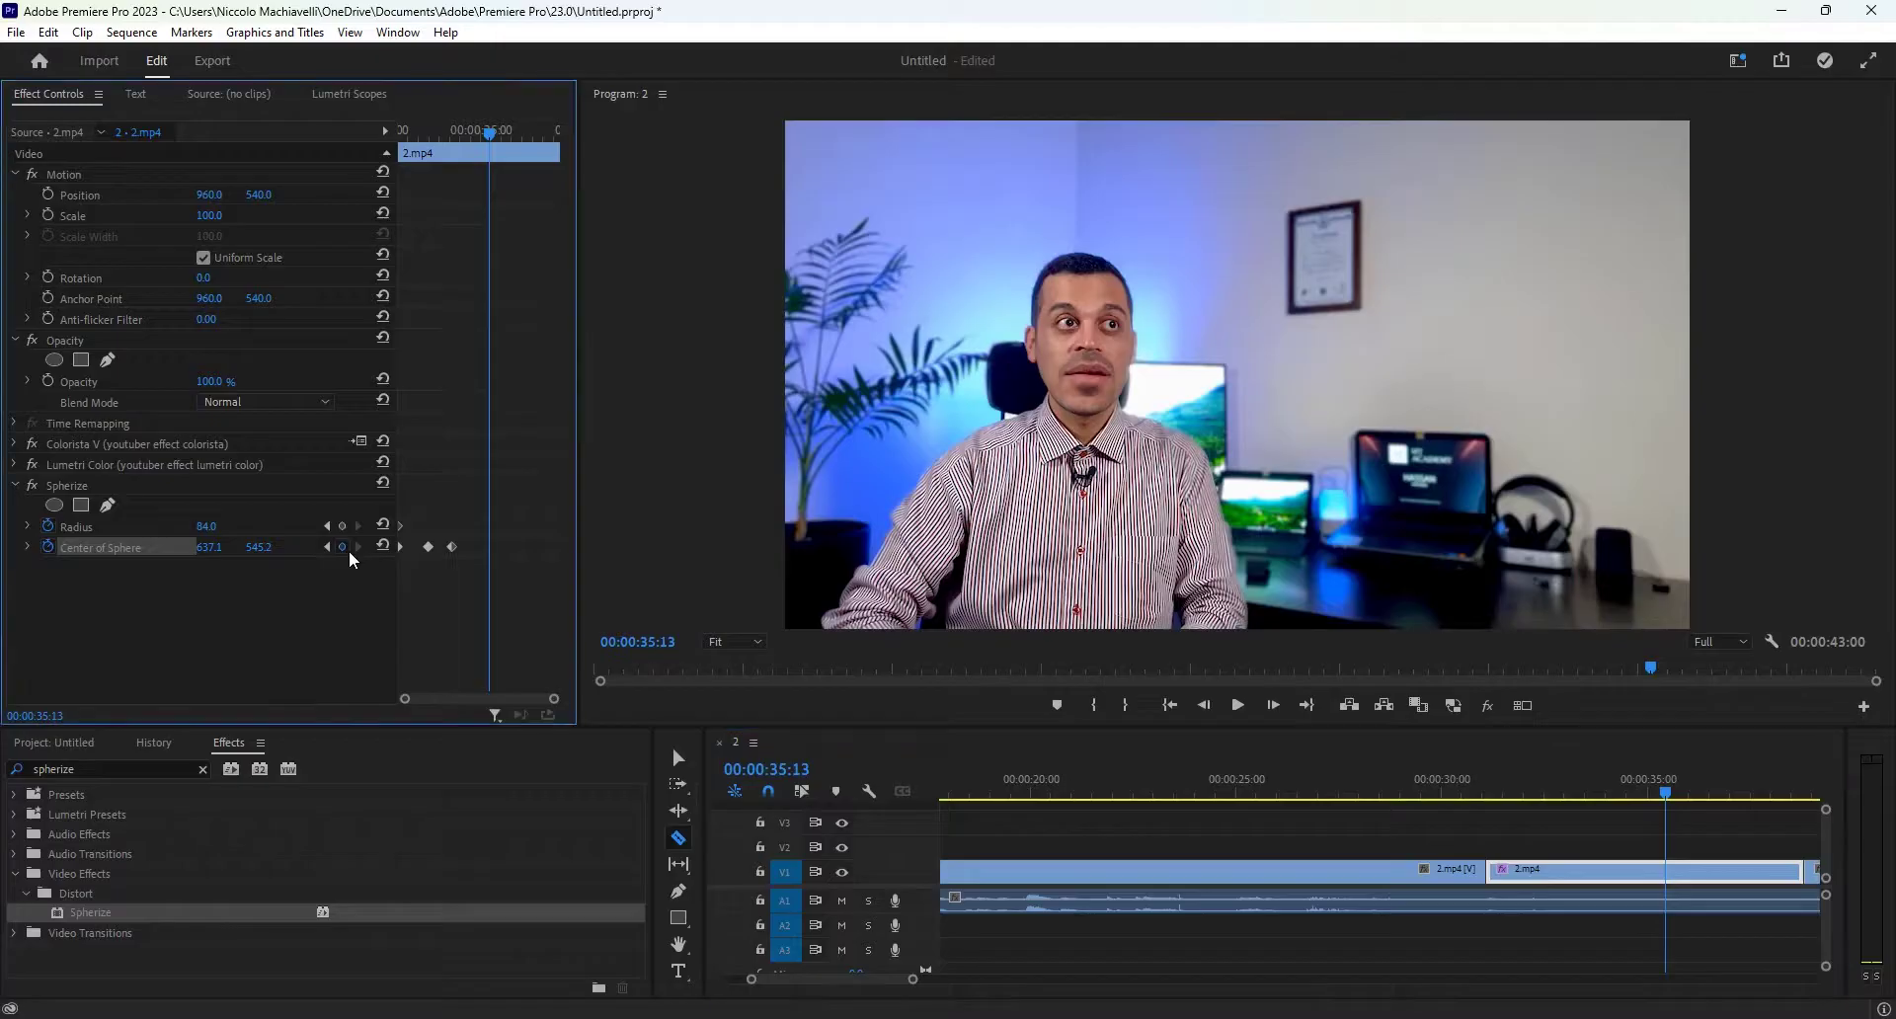
left_click(1673, 795)
left_click_drag(1675, 797, 1690, 798)
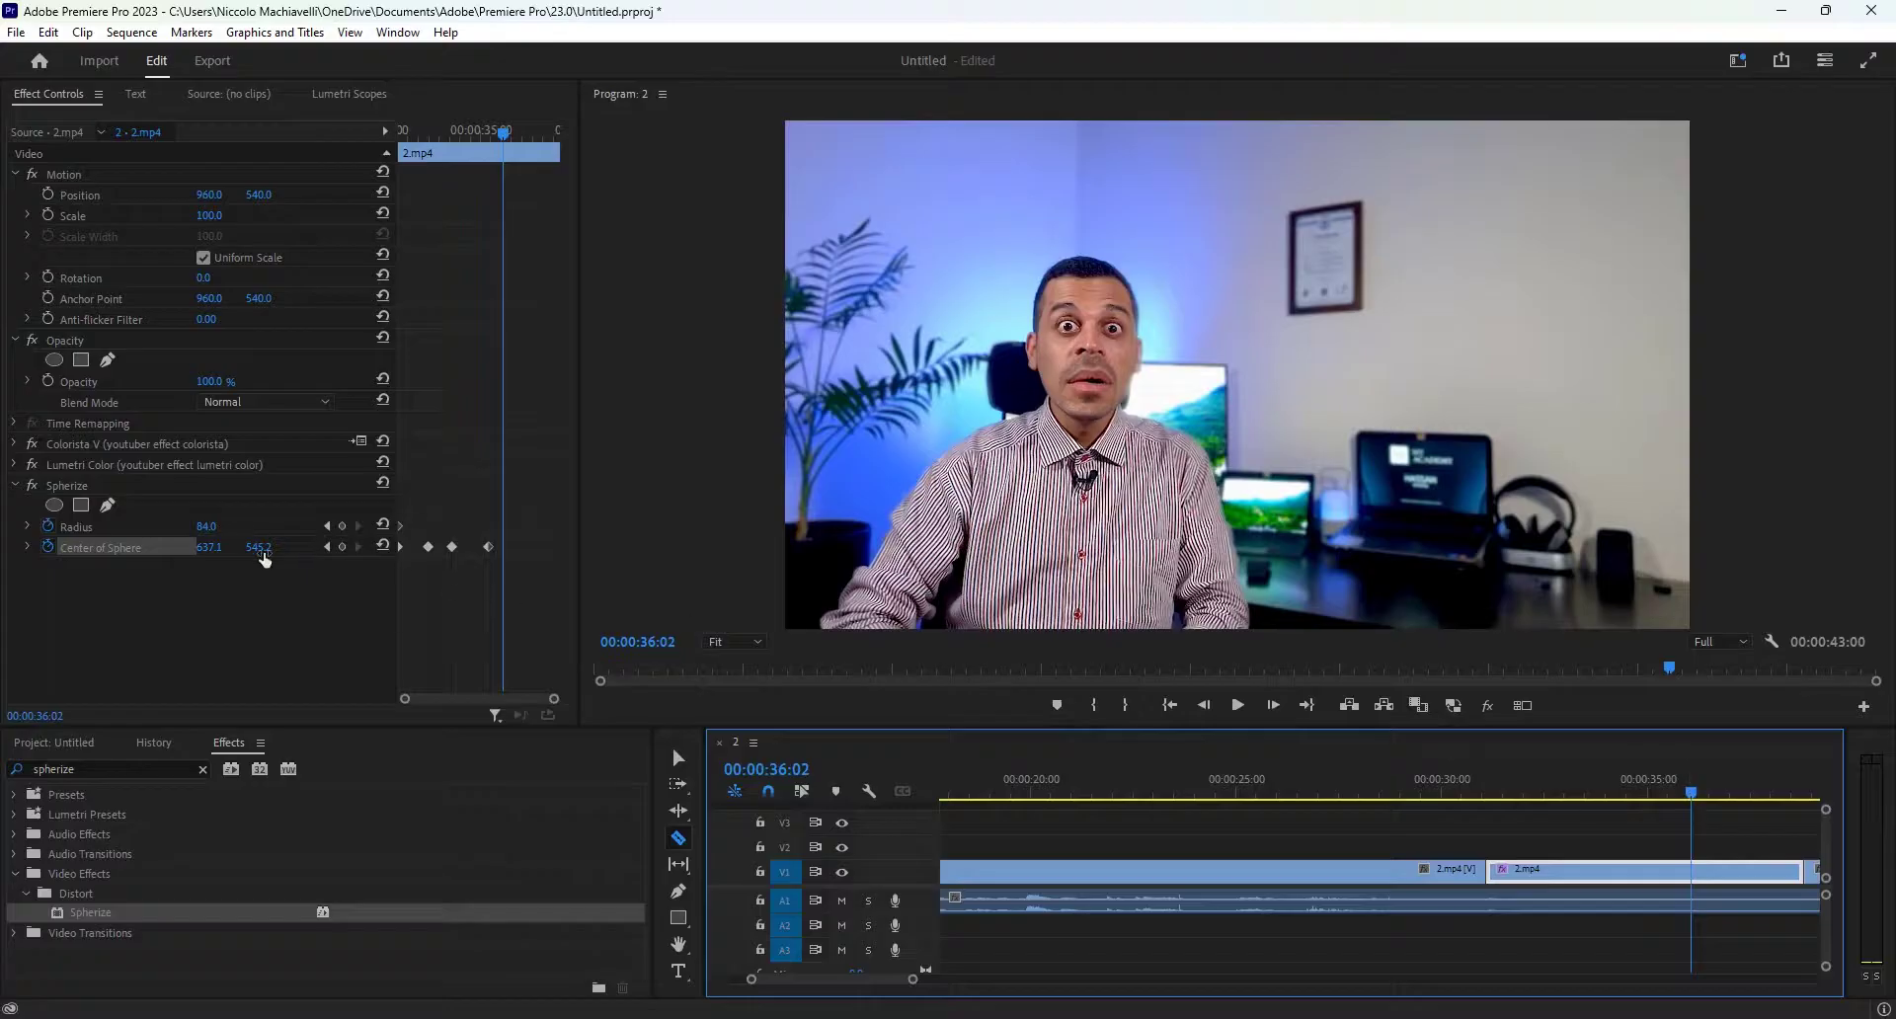
mouse_move(264, 559)
left_mouse_down()
mouse_move(135, 558)
mouse_move(276, 534)
left_mouse_up()
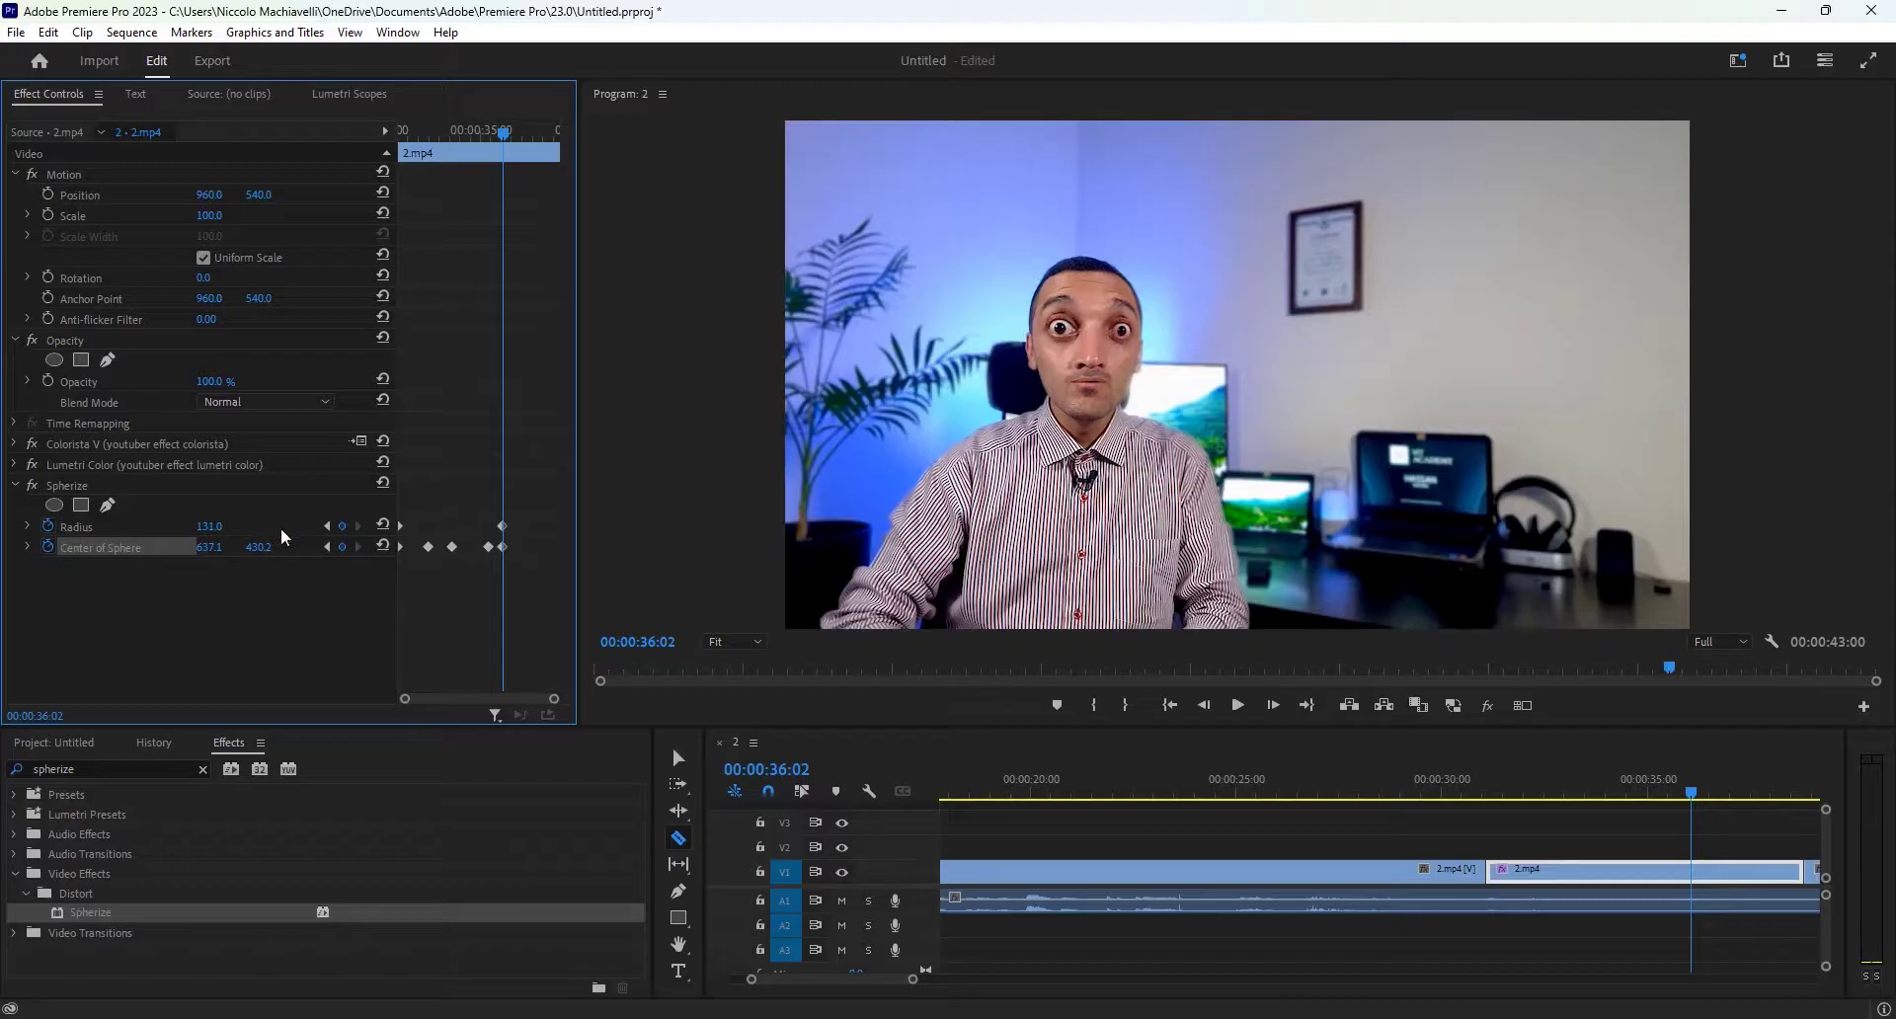
Step: Scrub to the segment's end, play the animated Spherize segment maximized from its start, and recheck the distorted frames
left_click(1711, 796)
left_click_drag(1727, 795, 1788, 796)
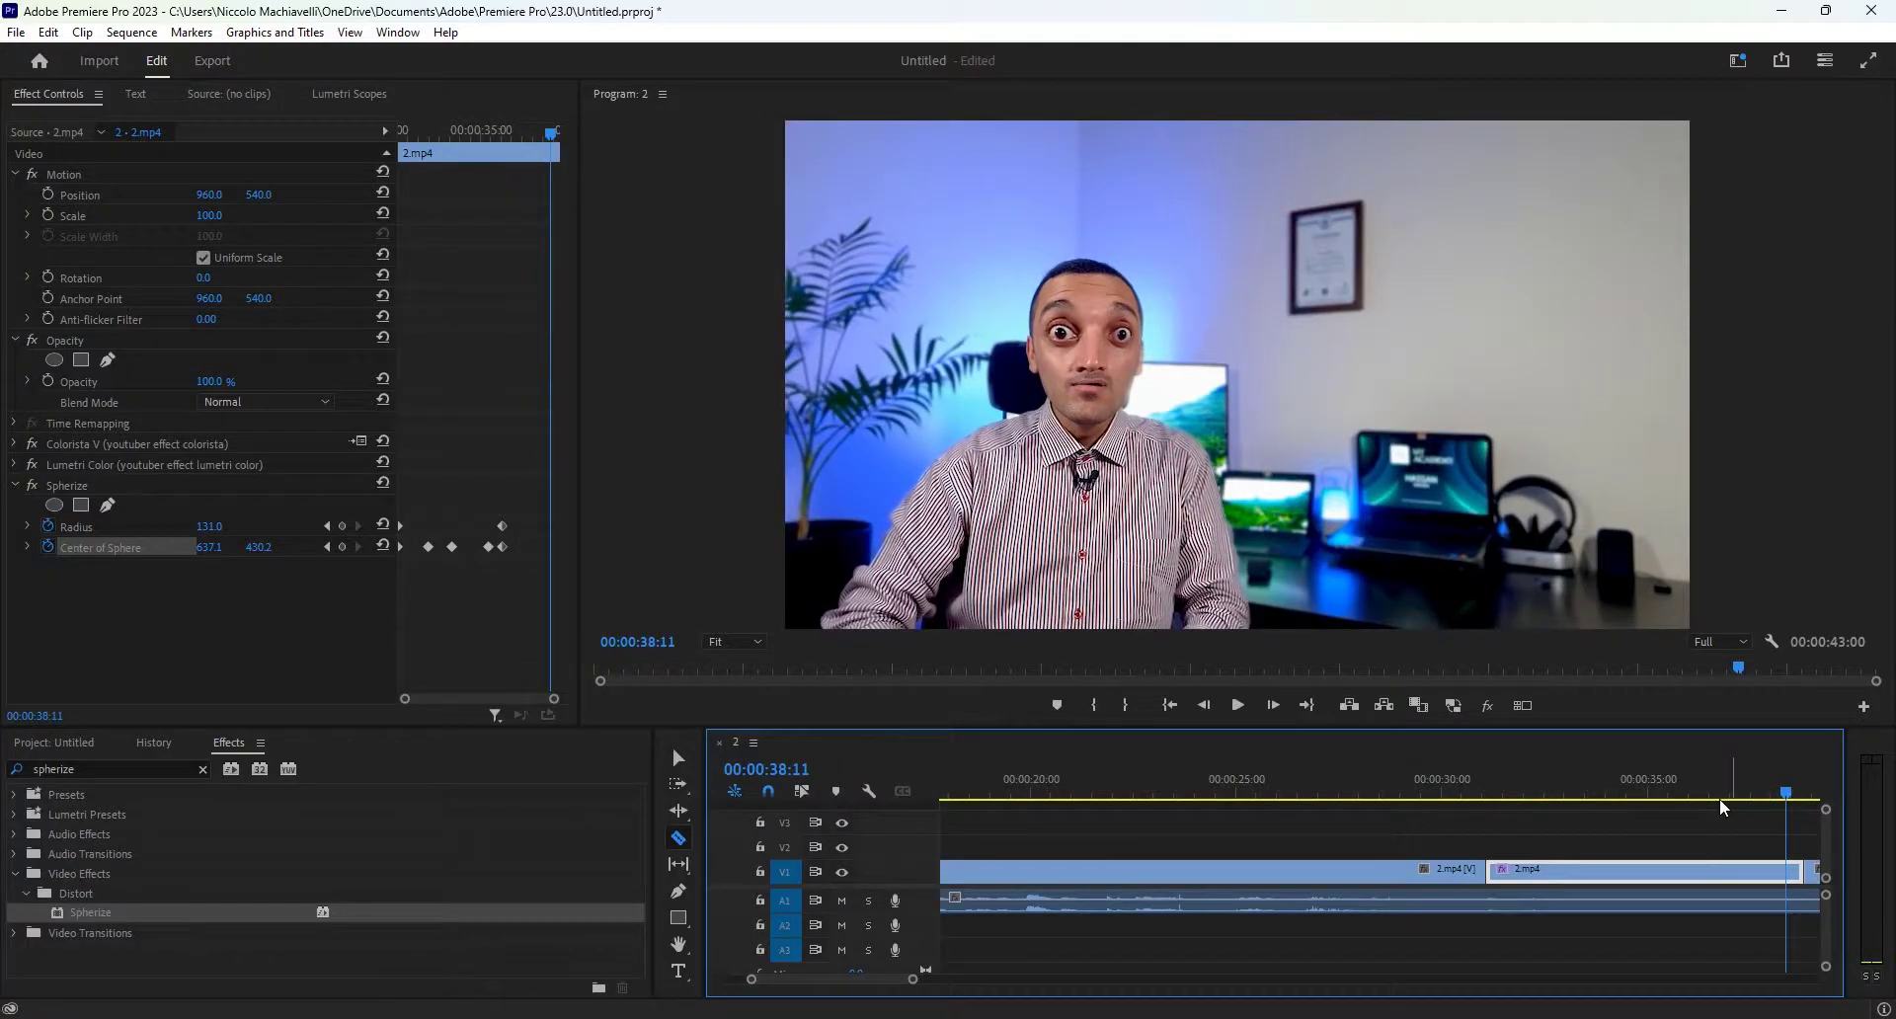
key("Up")
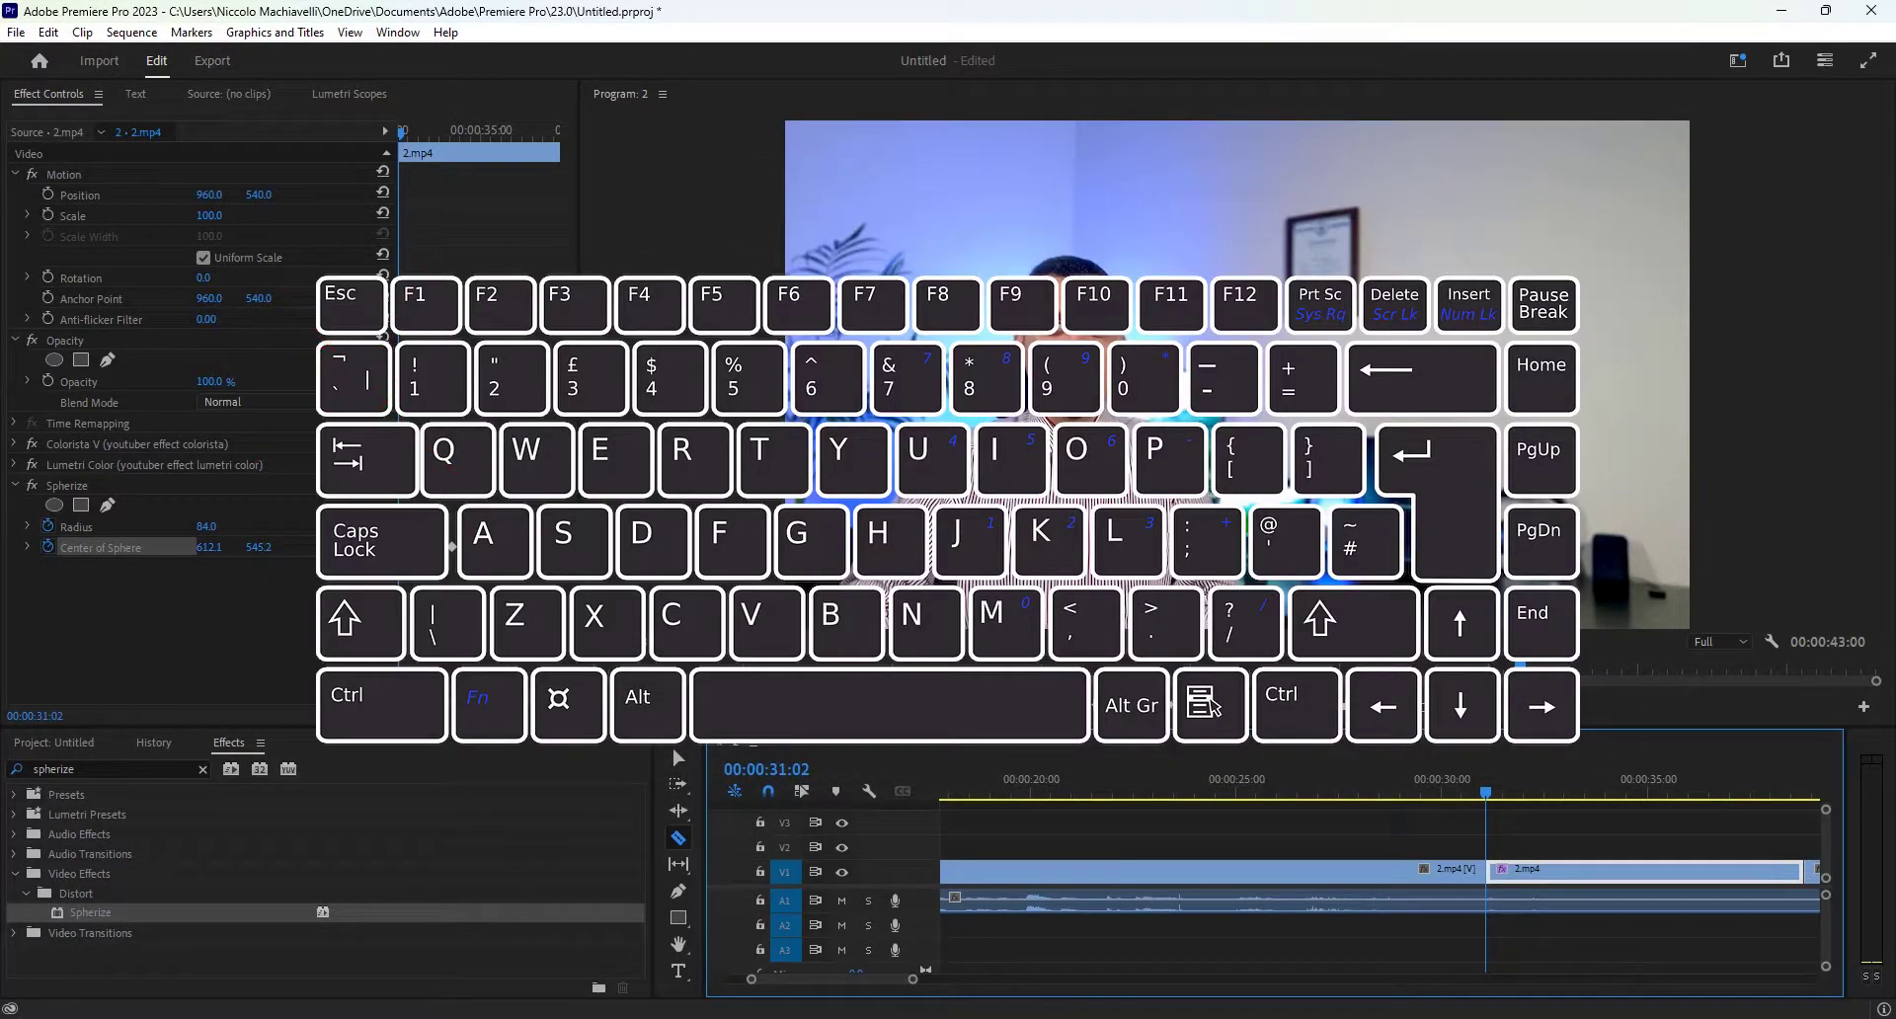
key("grave")
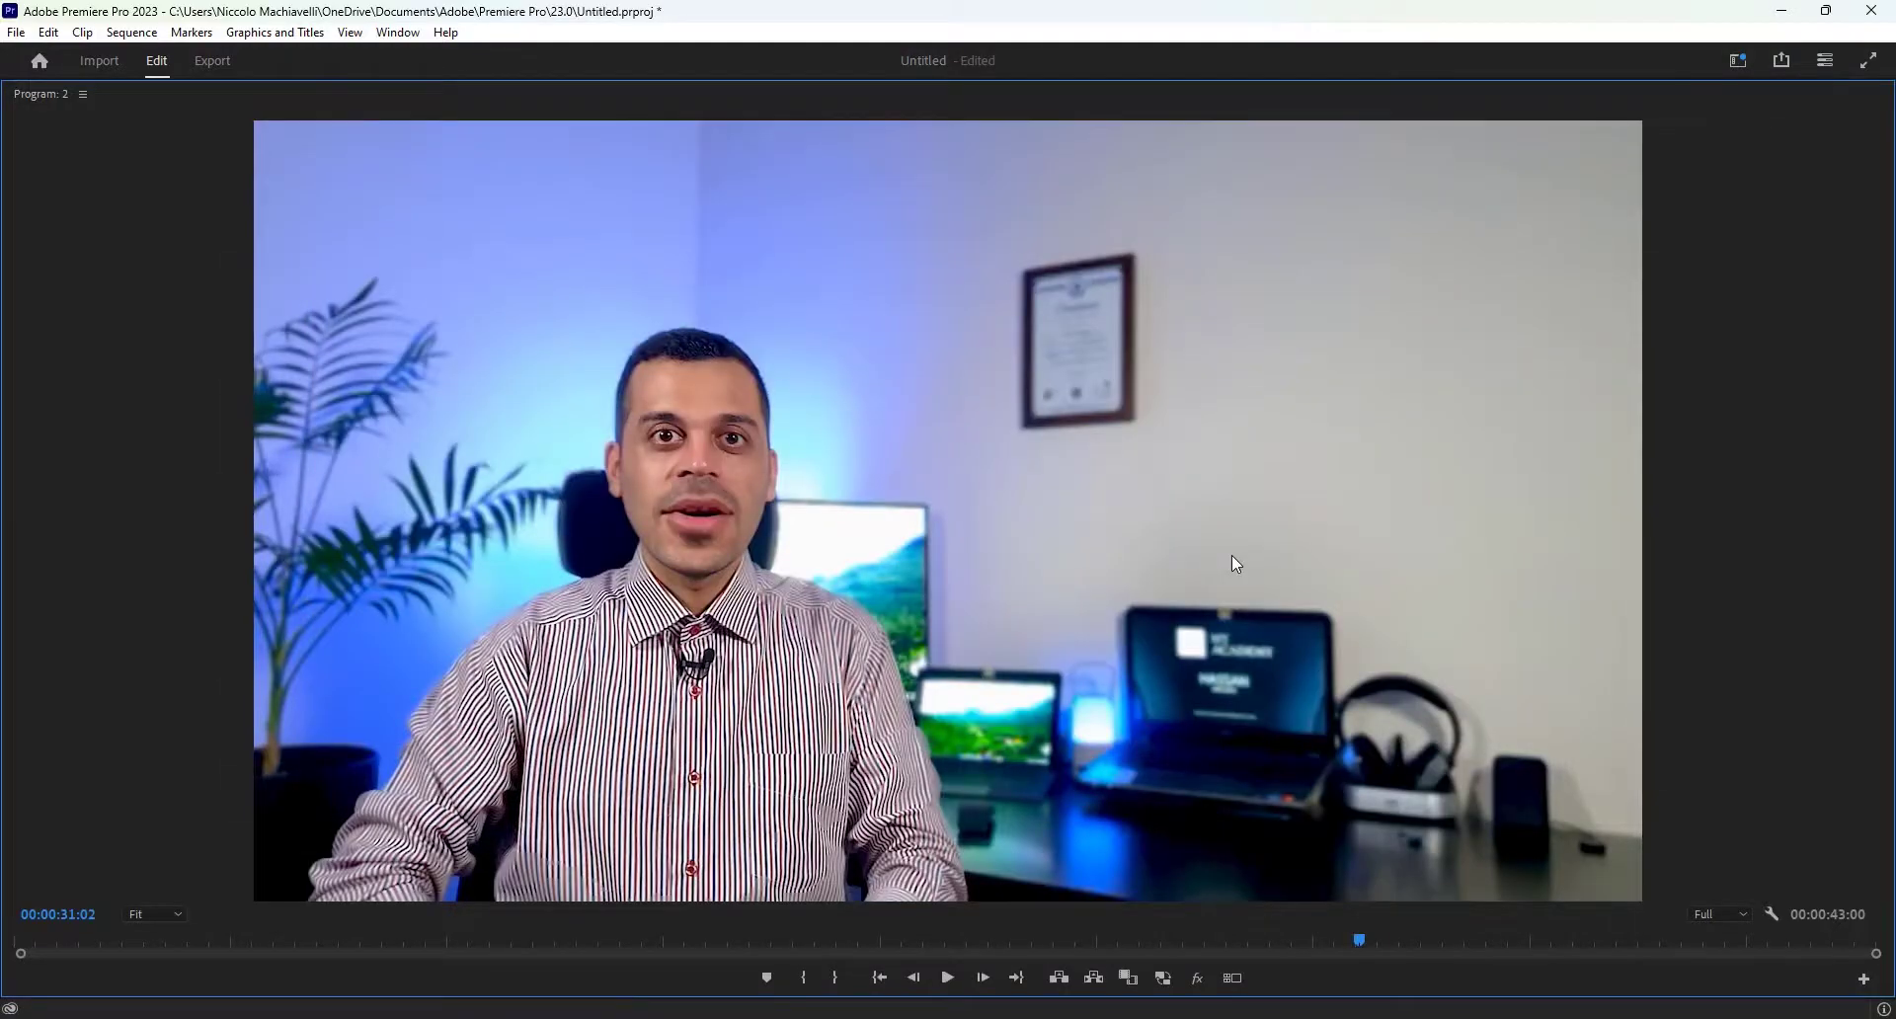
key("space")
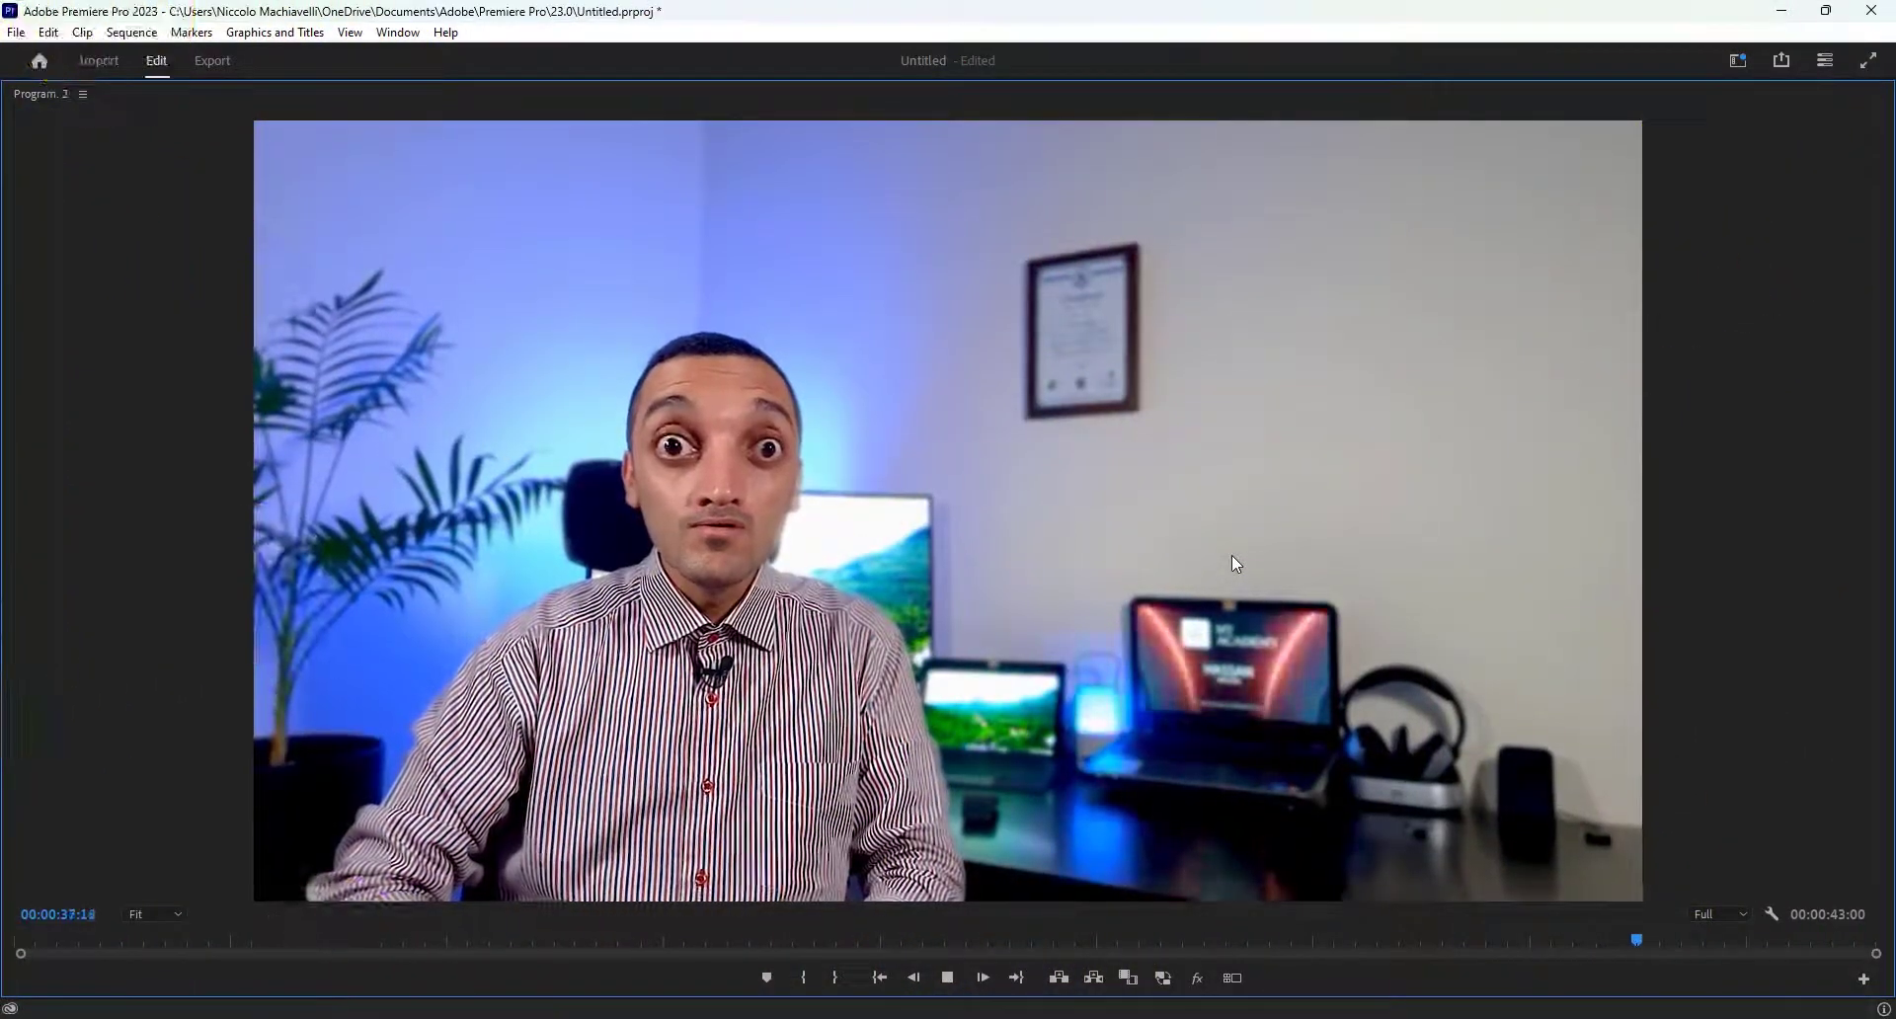
key("space")
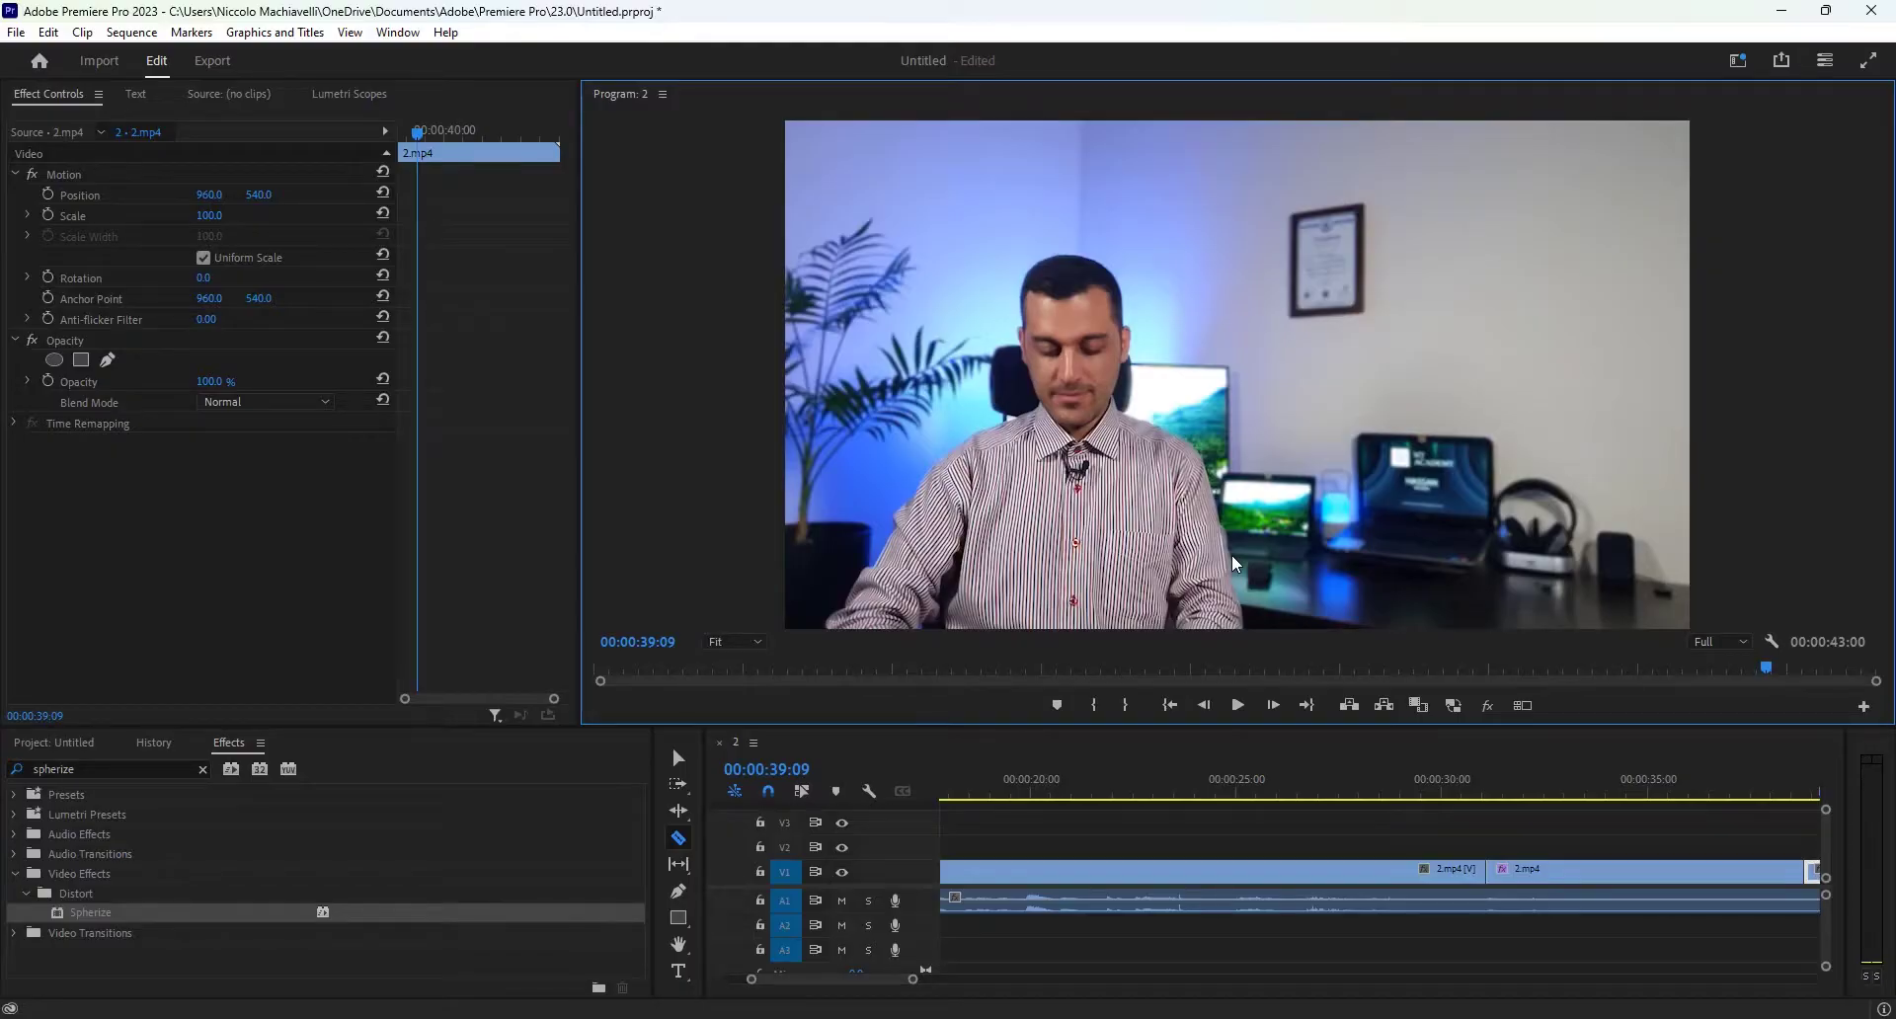
left_click(1542, 791)
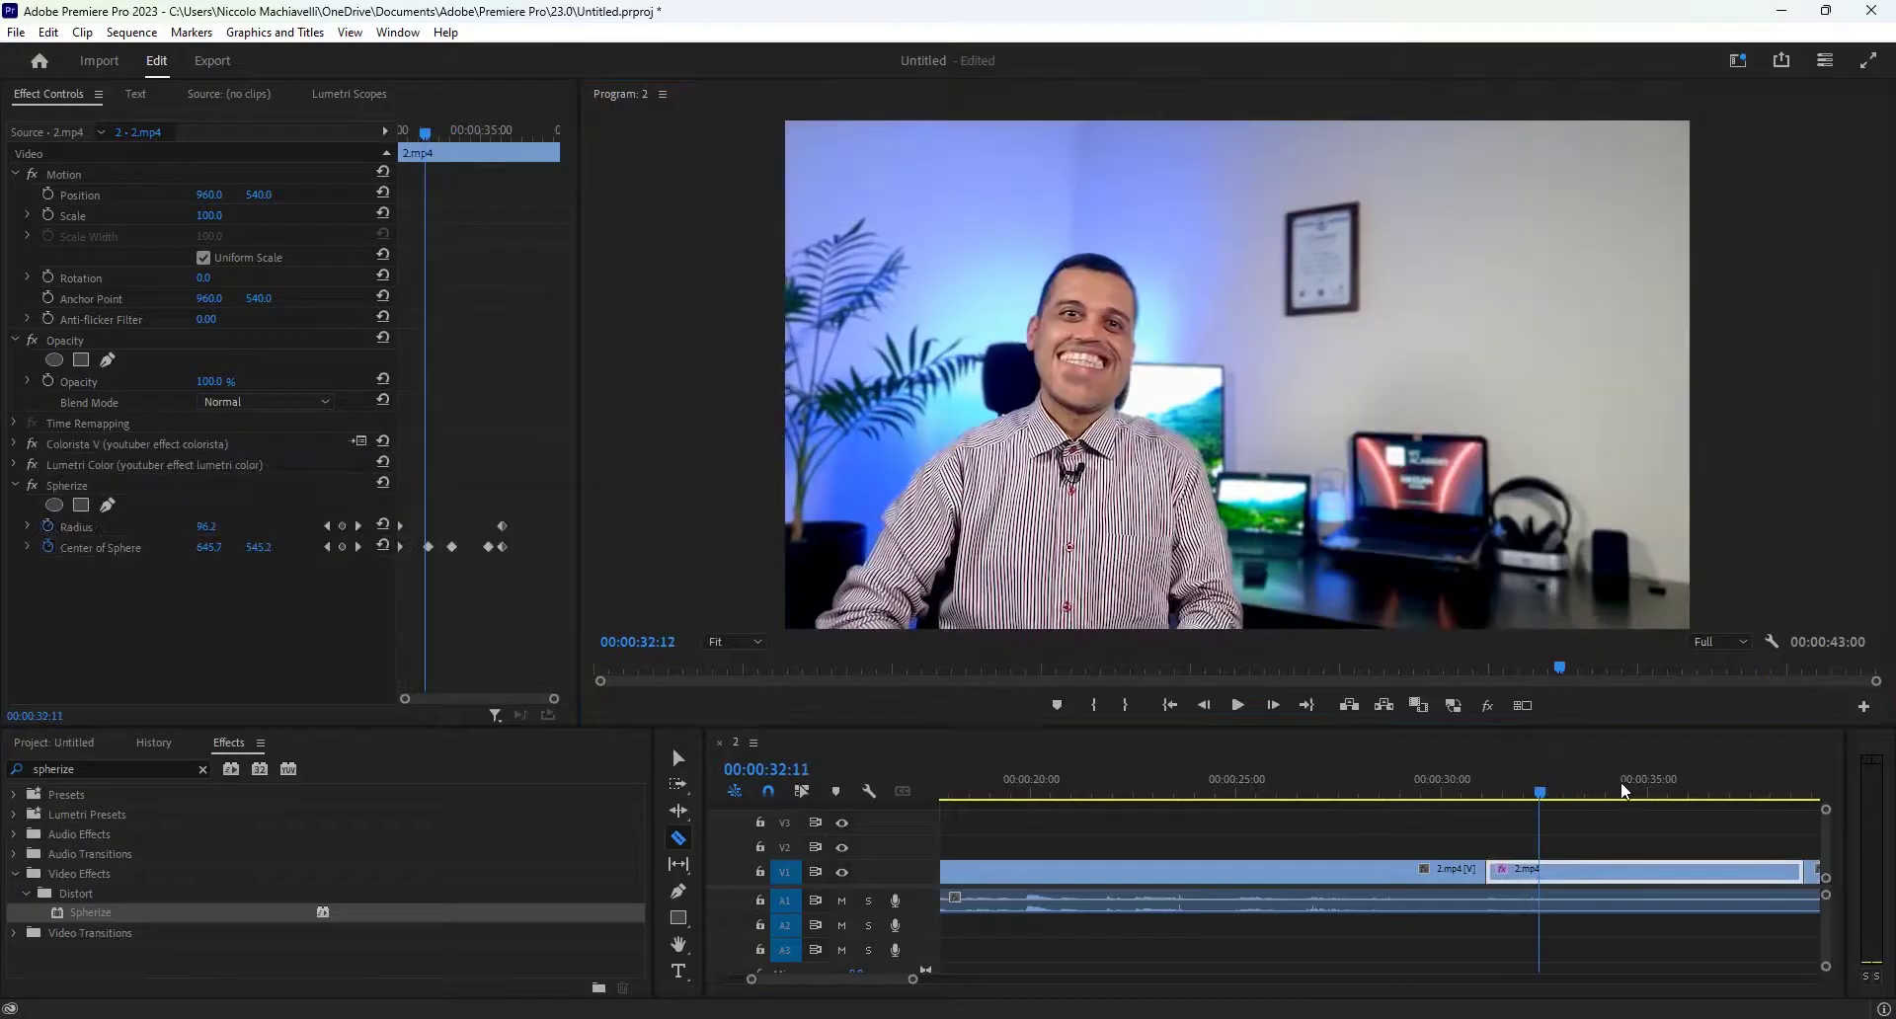
left_click(1703, 792)
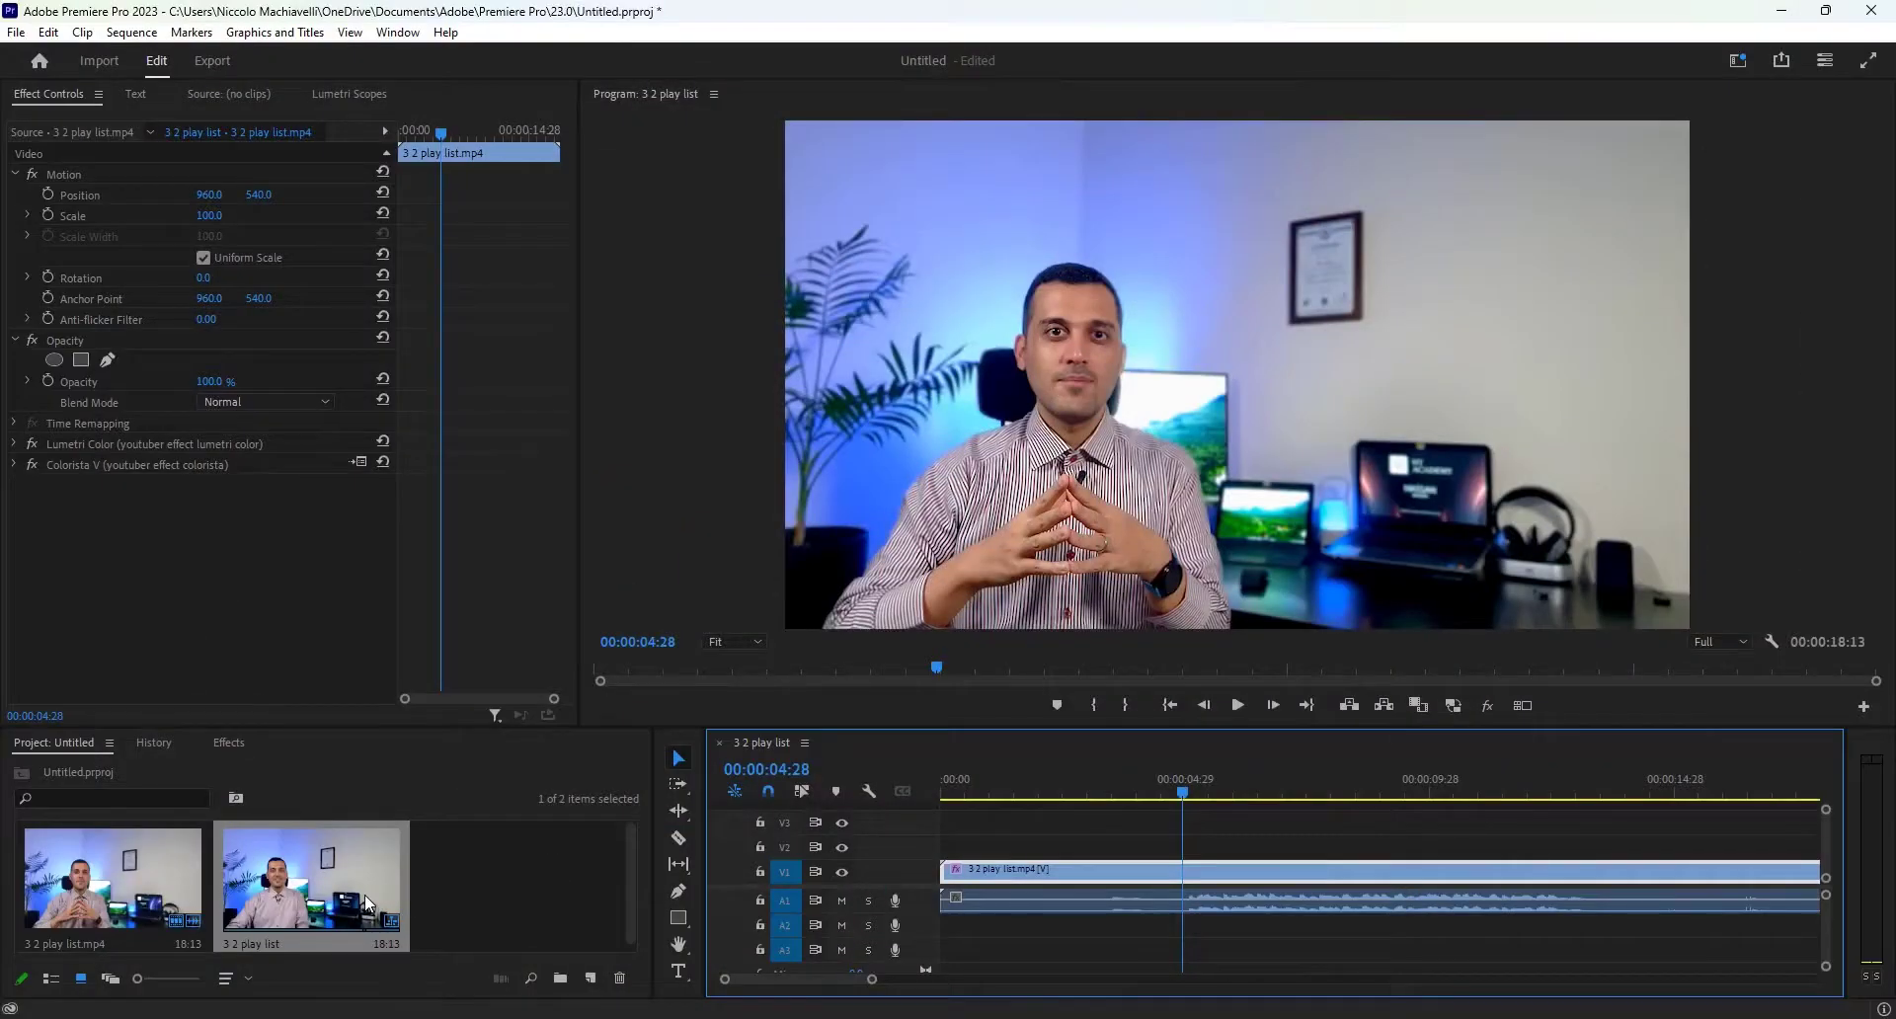
Step: Search the effects for "wave warp" and apply Wave Warp to the 3 2 play list.mp4 clip
left_click(227, 743)
left_click(100, 768)
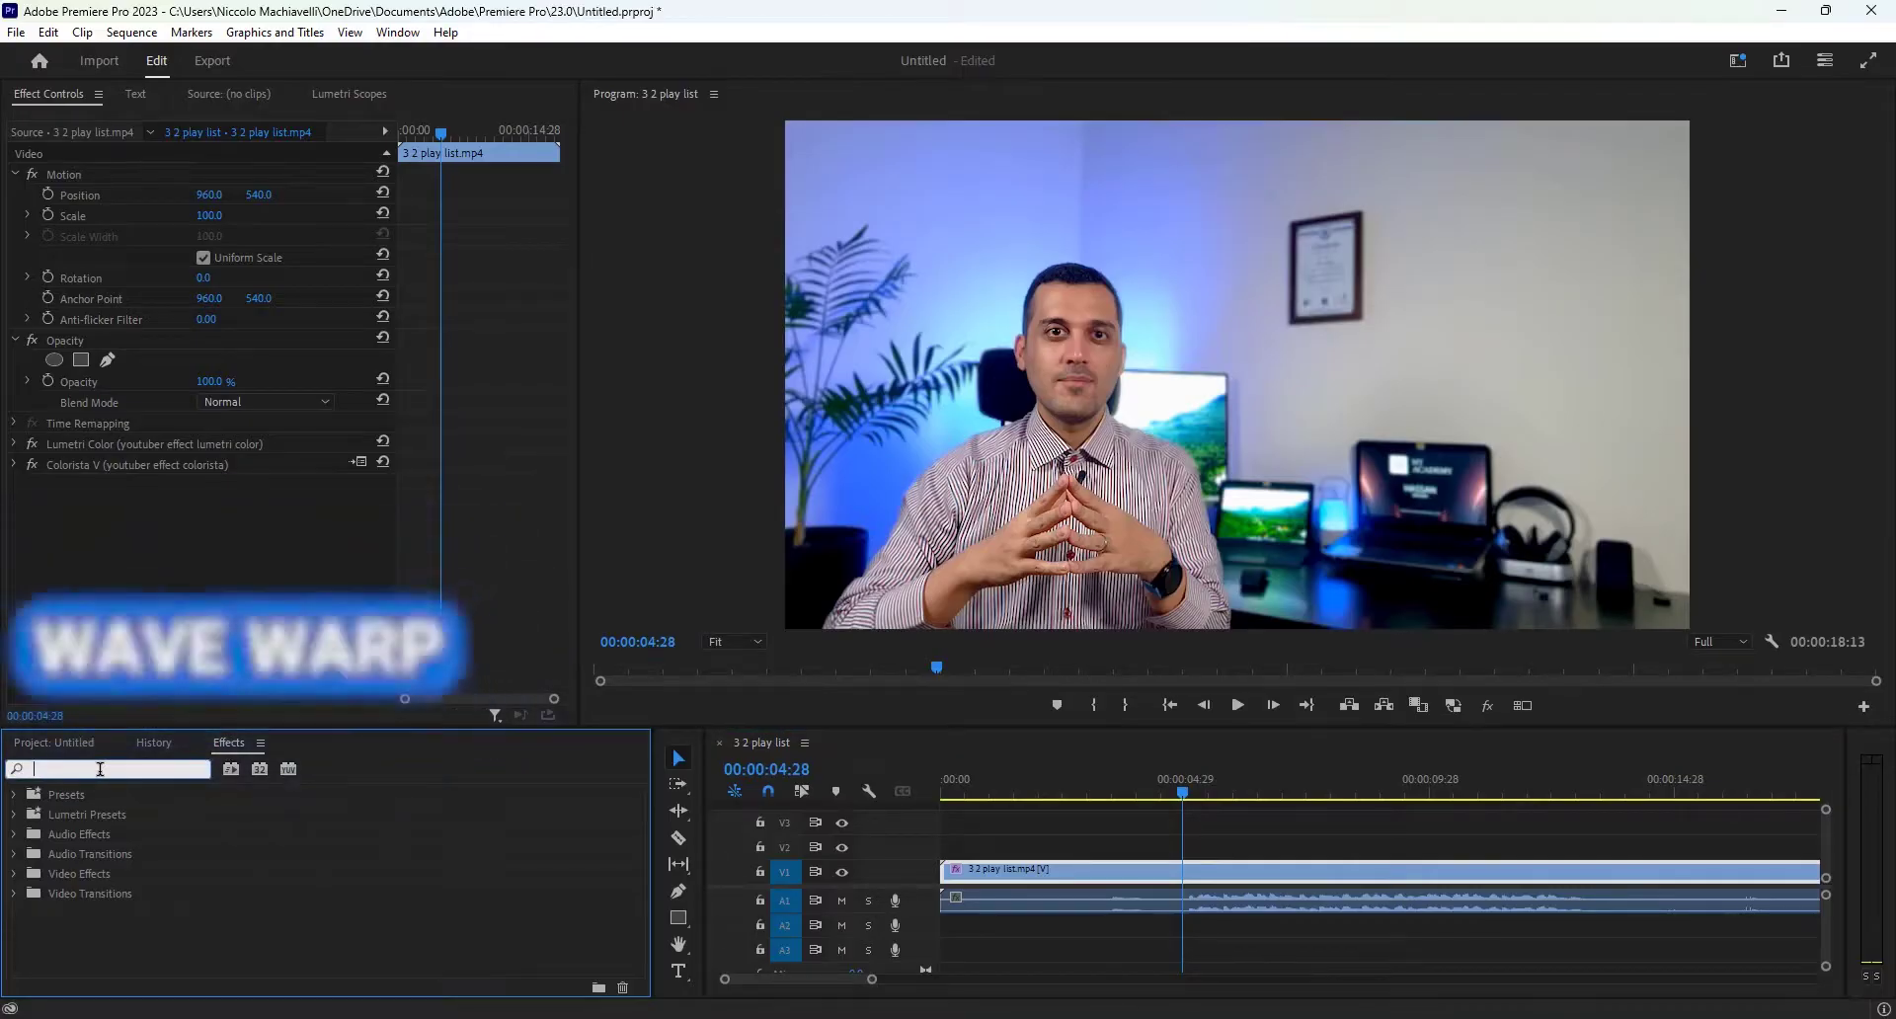
type("wave")
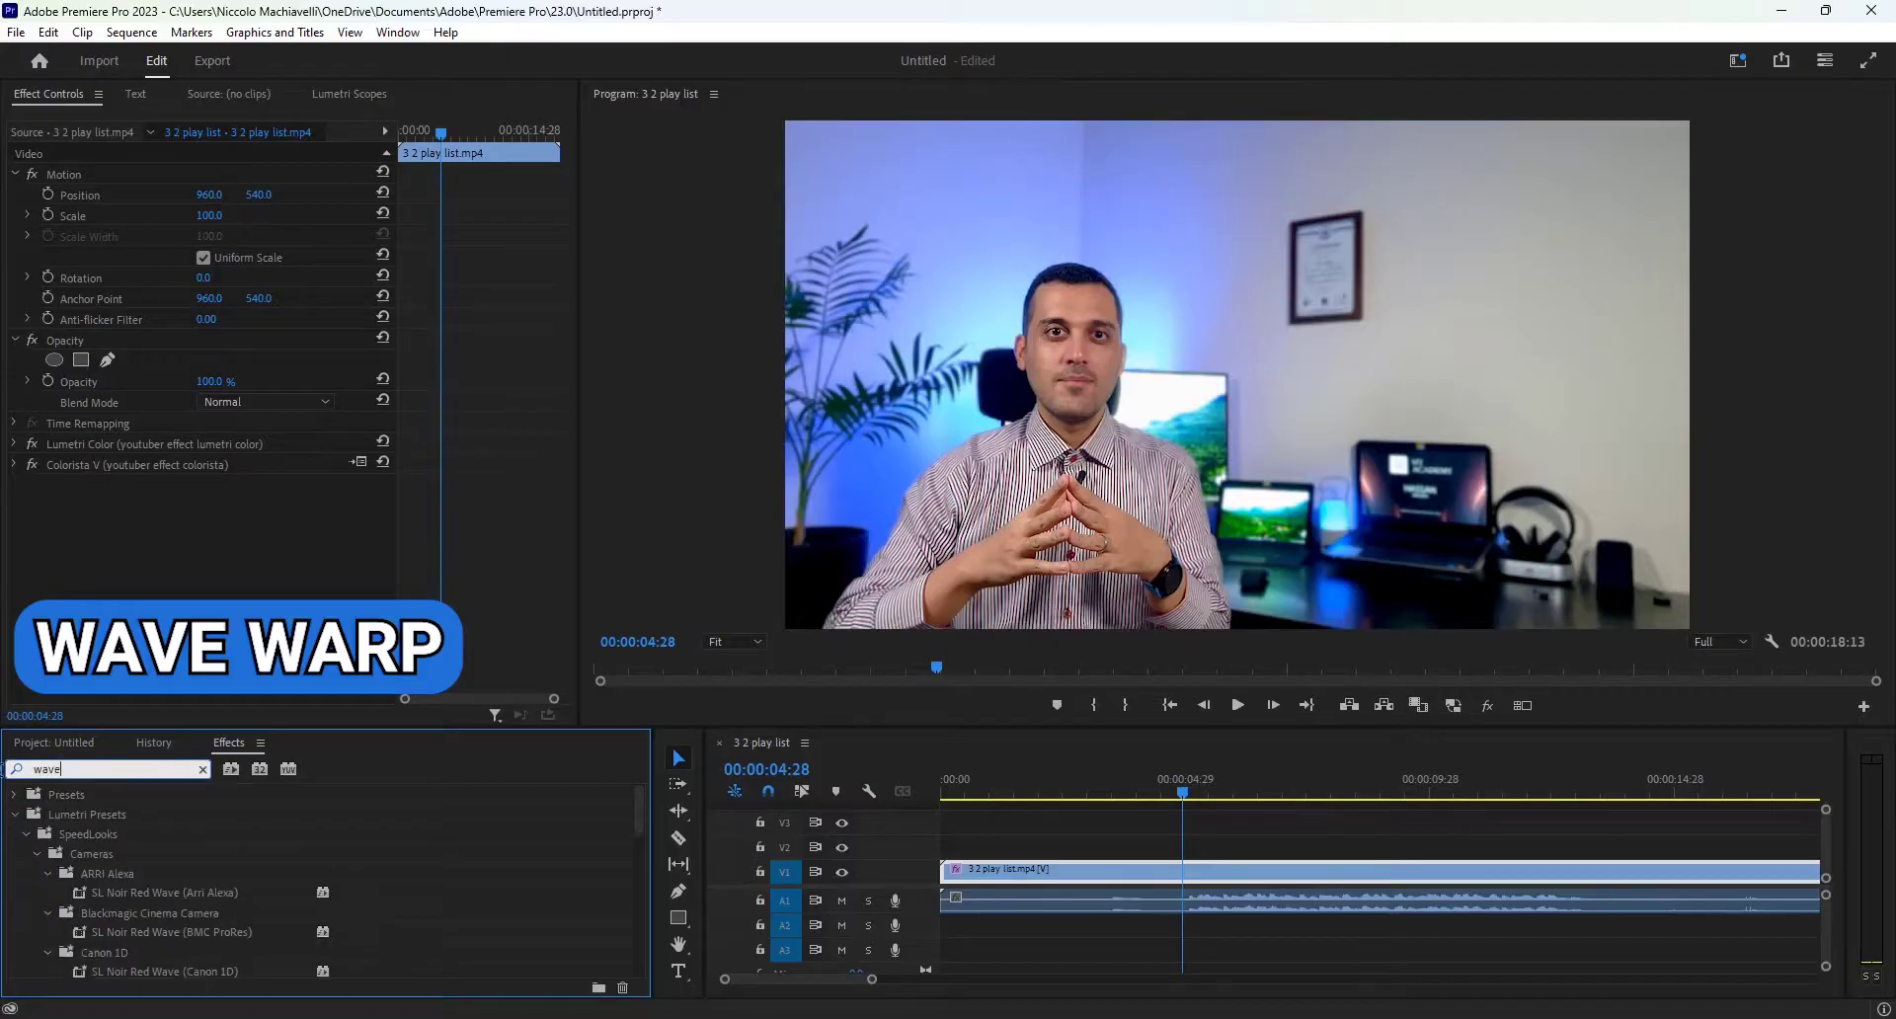
type(" warp")
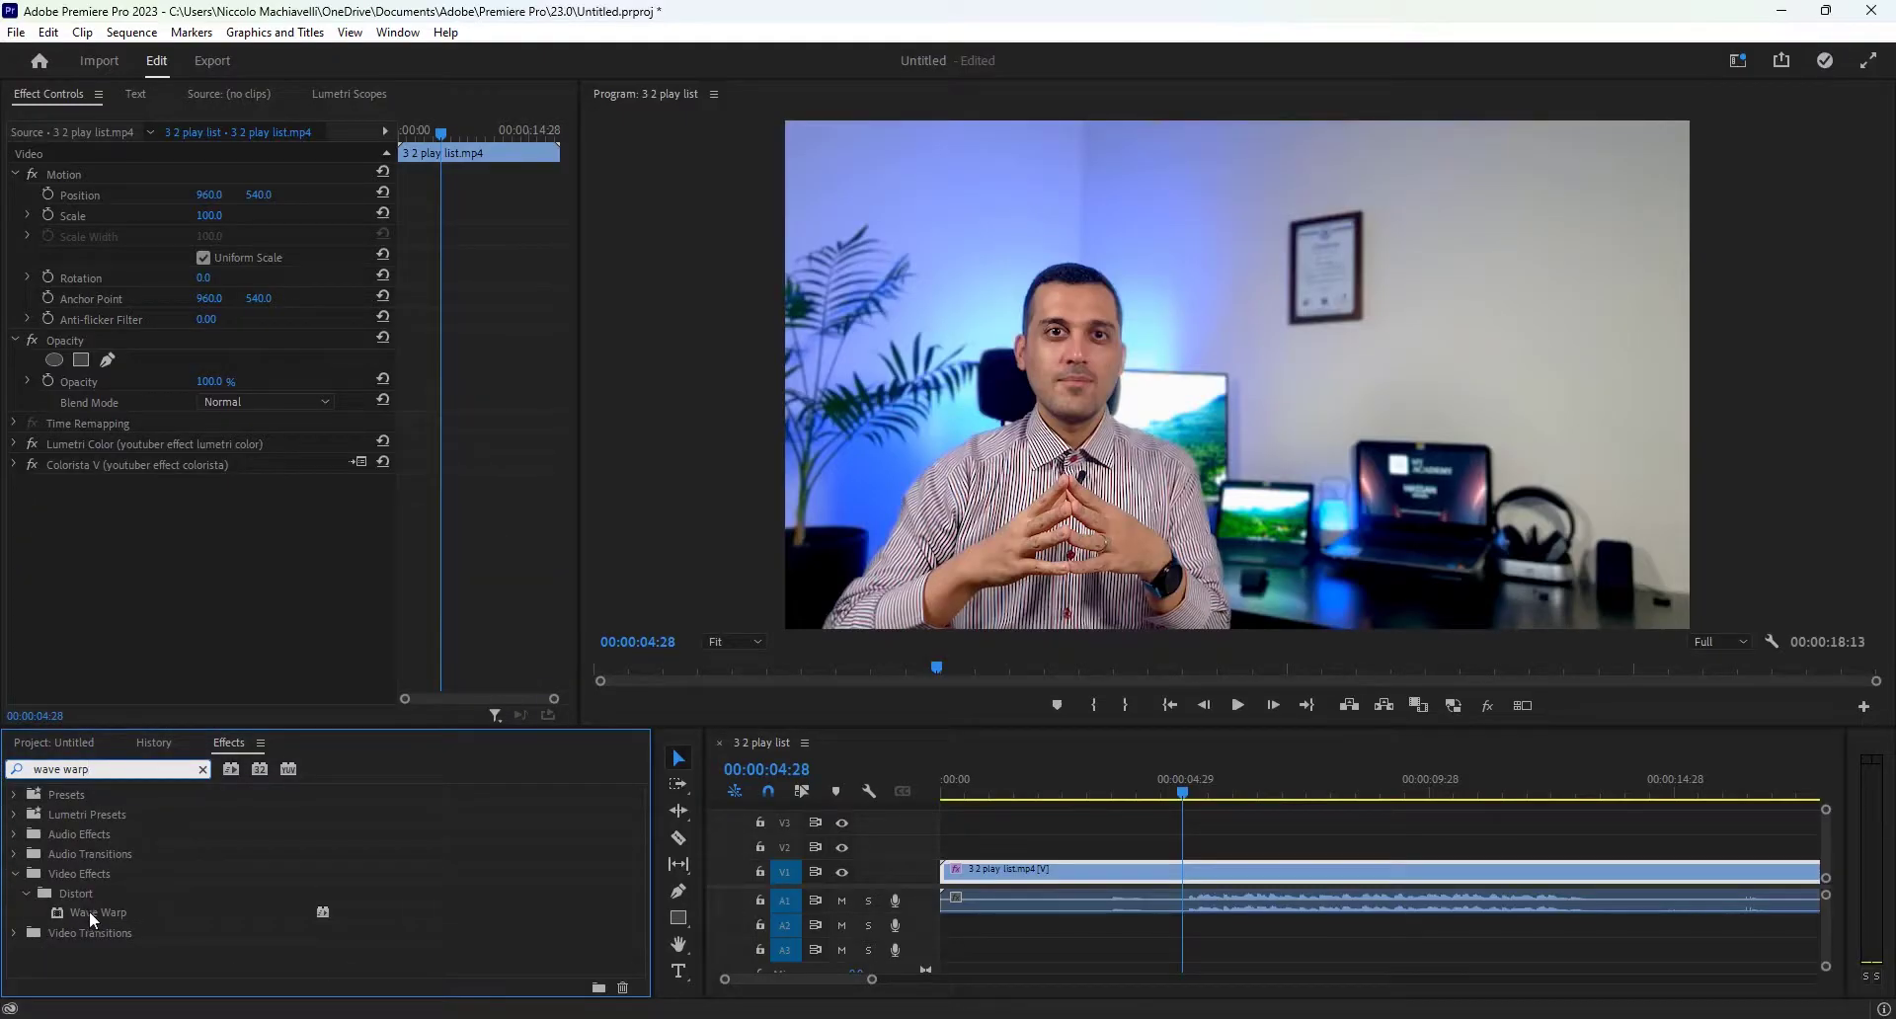
left_click_drag(91, 912, 1234, 879)
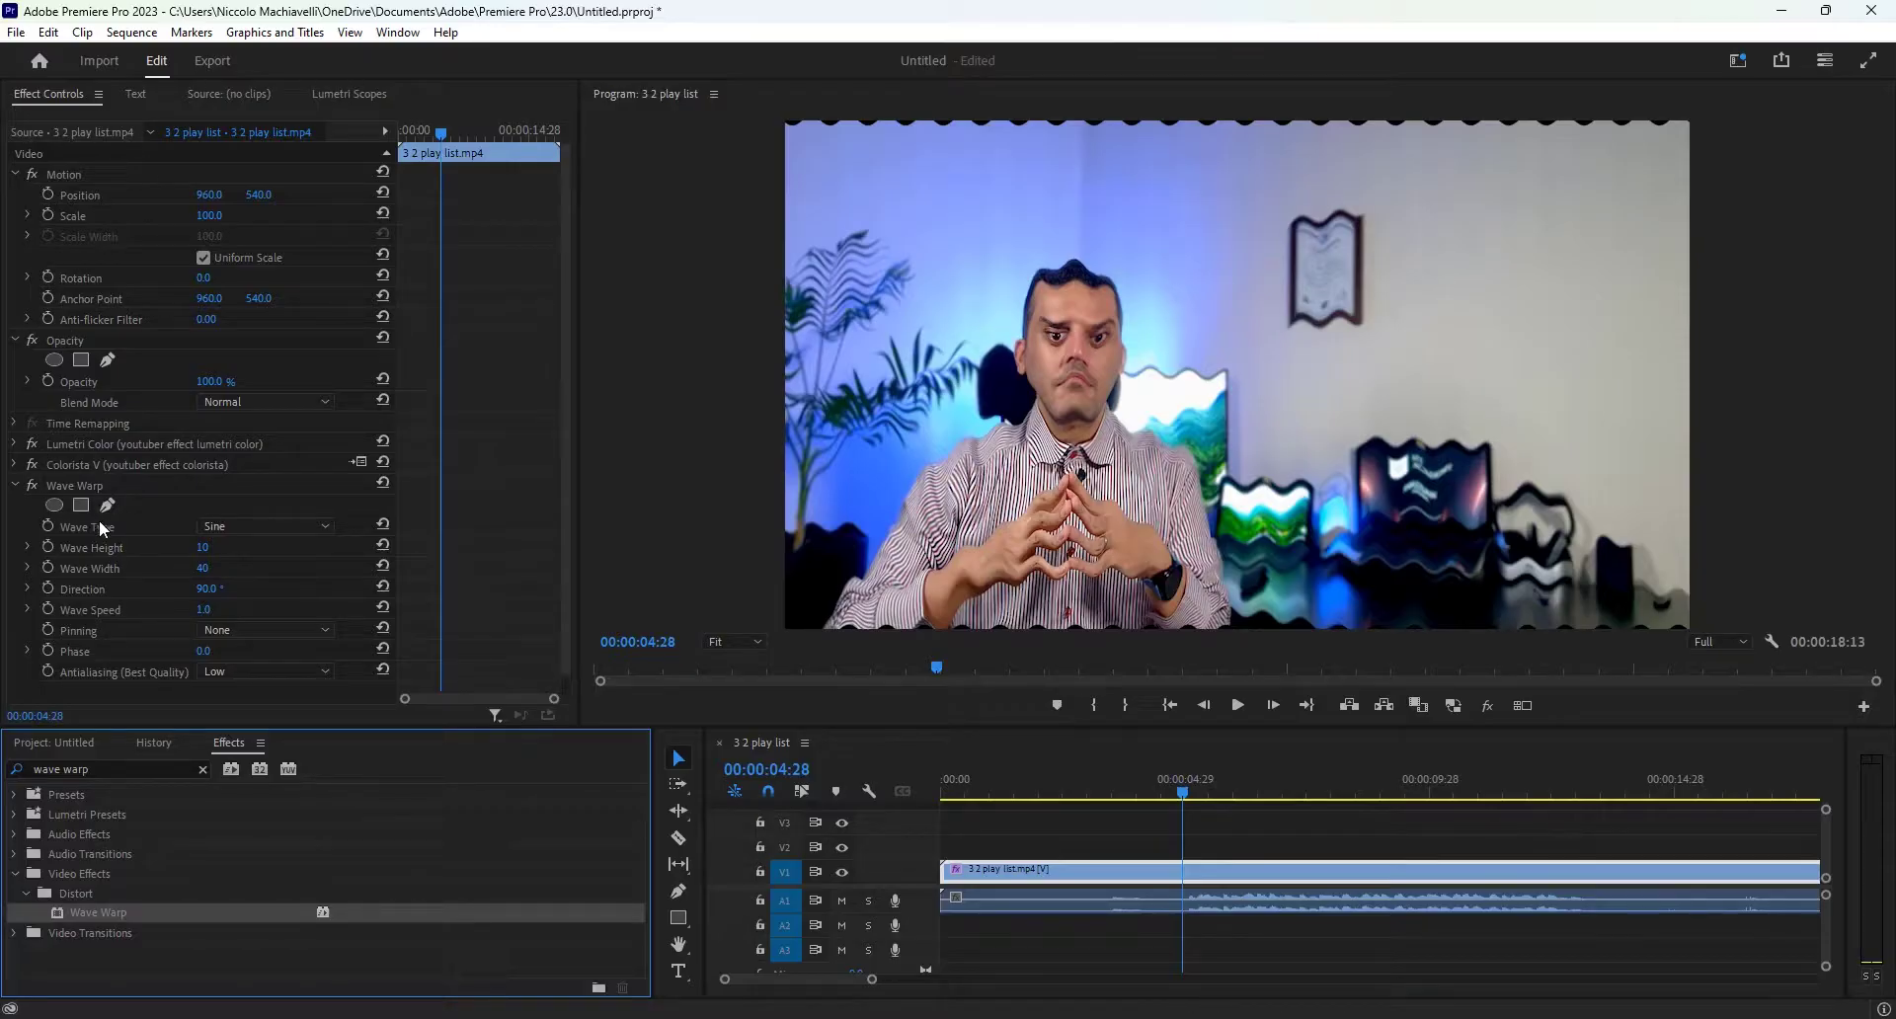
left_click(94, 484)
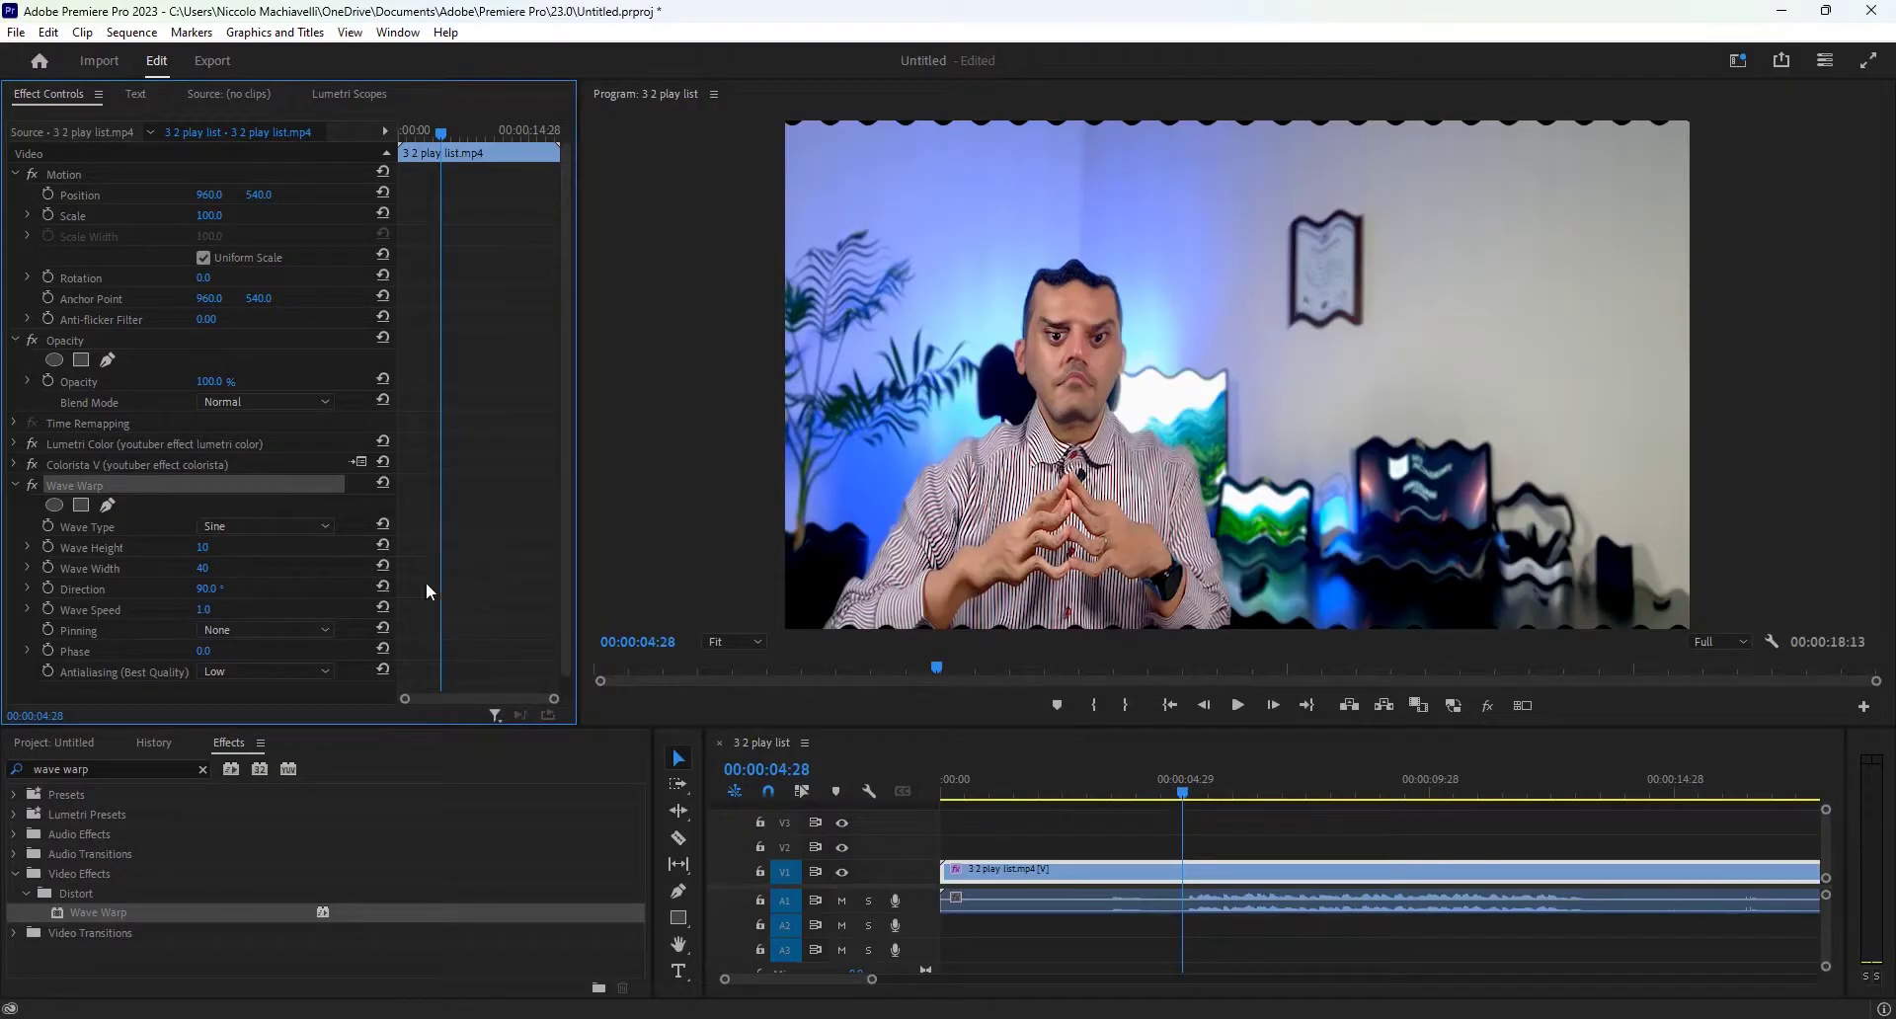
Step: Try the Square, Triangle and Sawtooth wave types on Wave Warp, and settle on Circle as the Wave Type
left_click(233, 525)
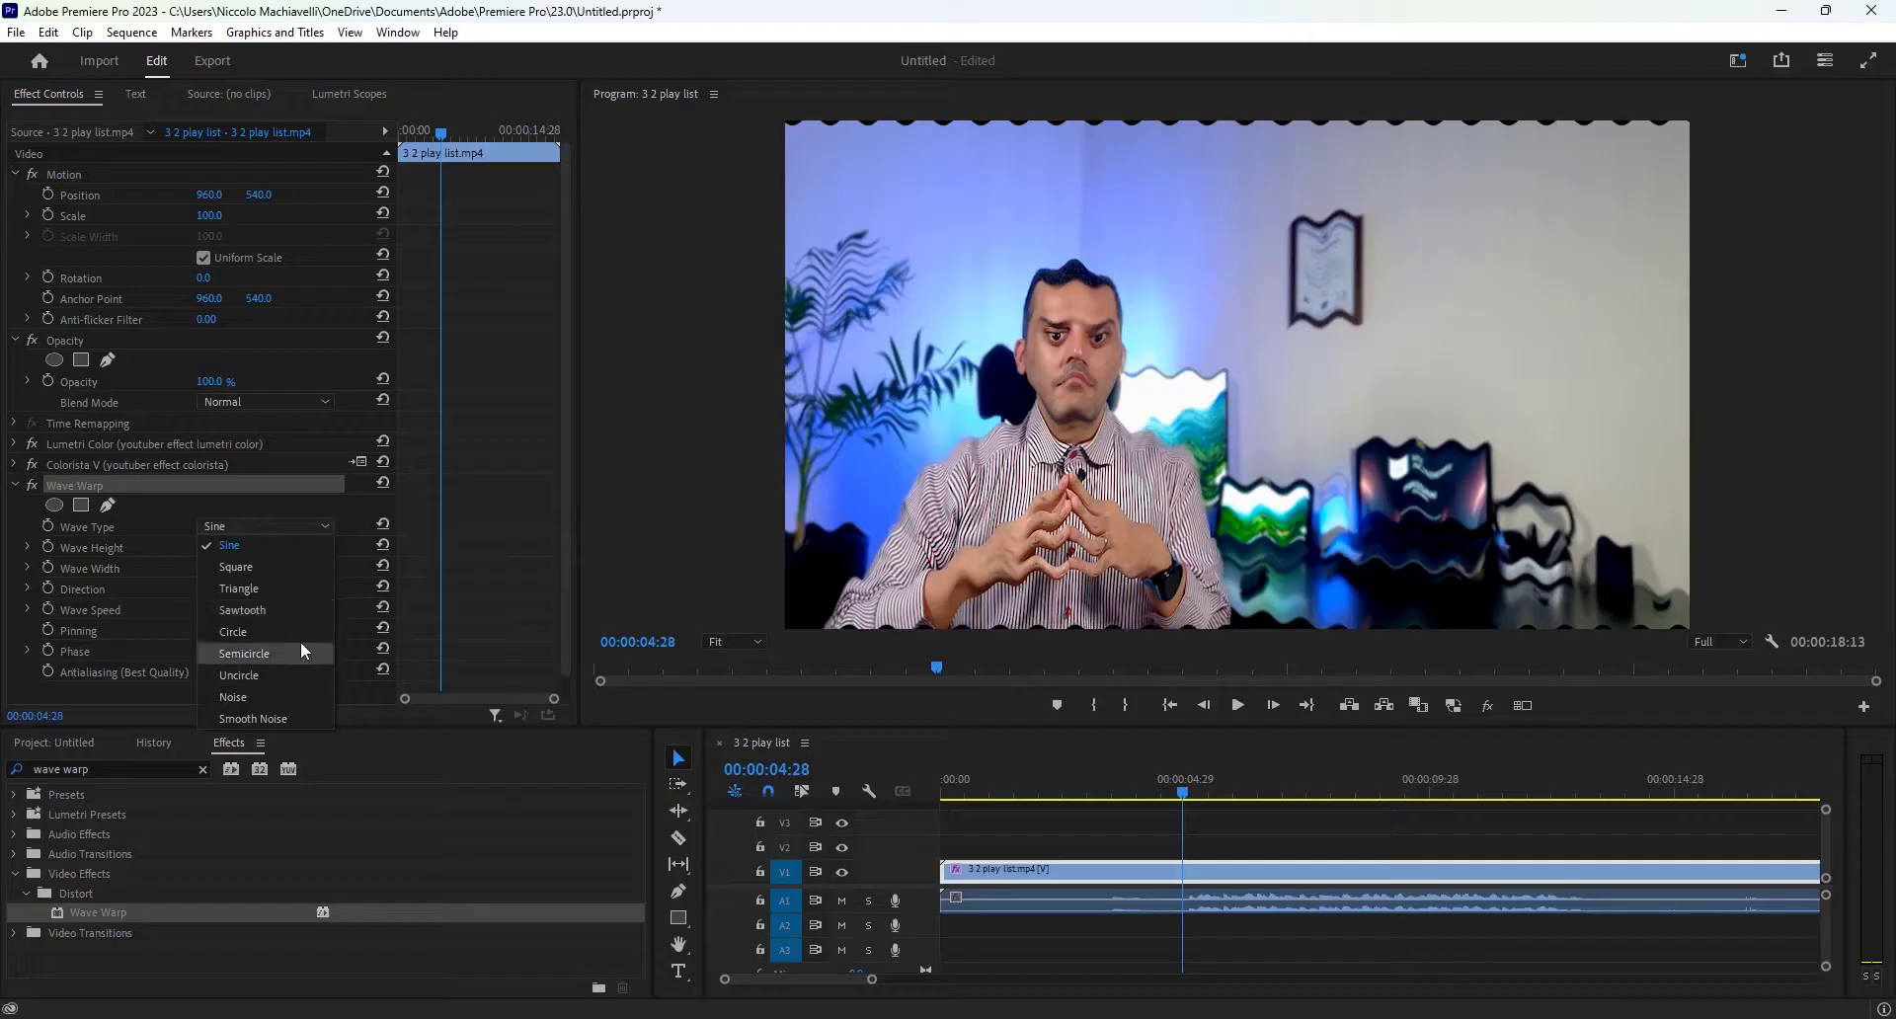
left_click(263, 566)
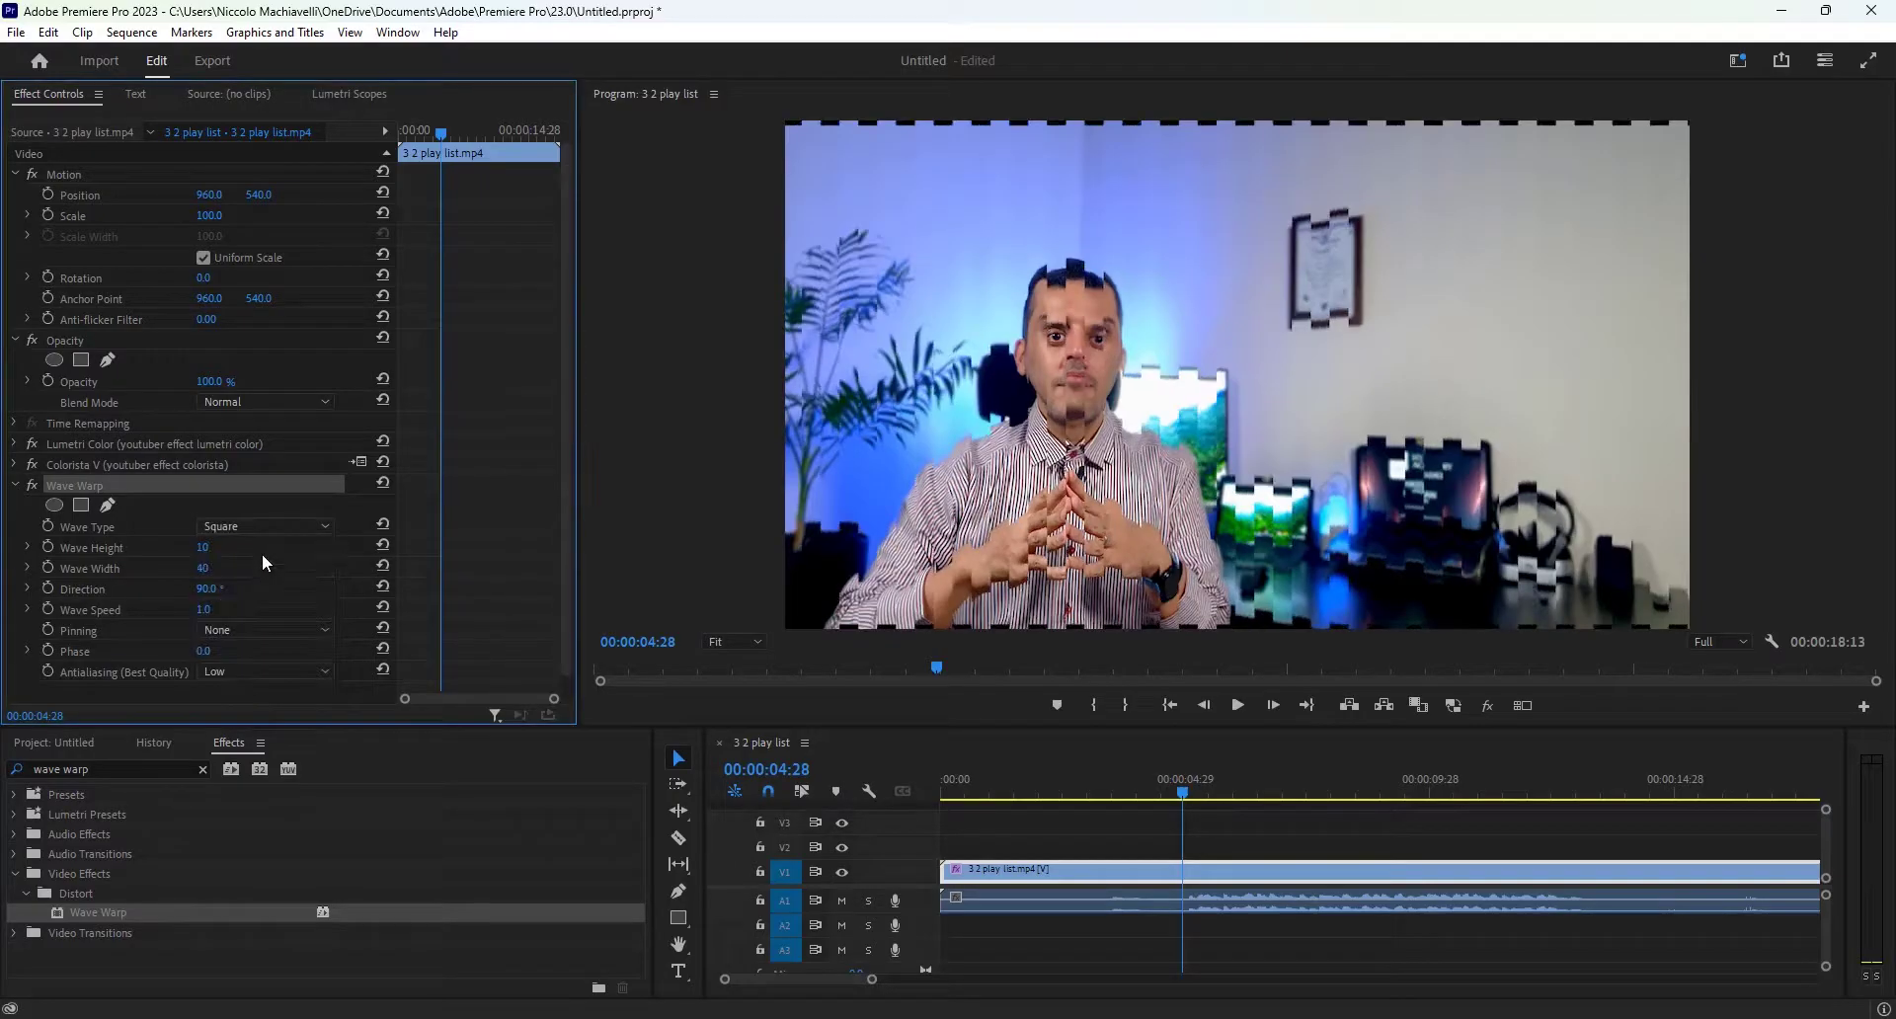
left_click(261, 523)
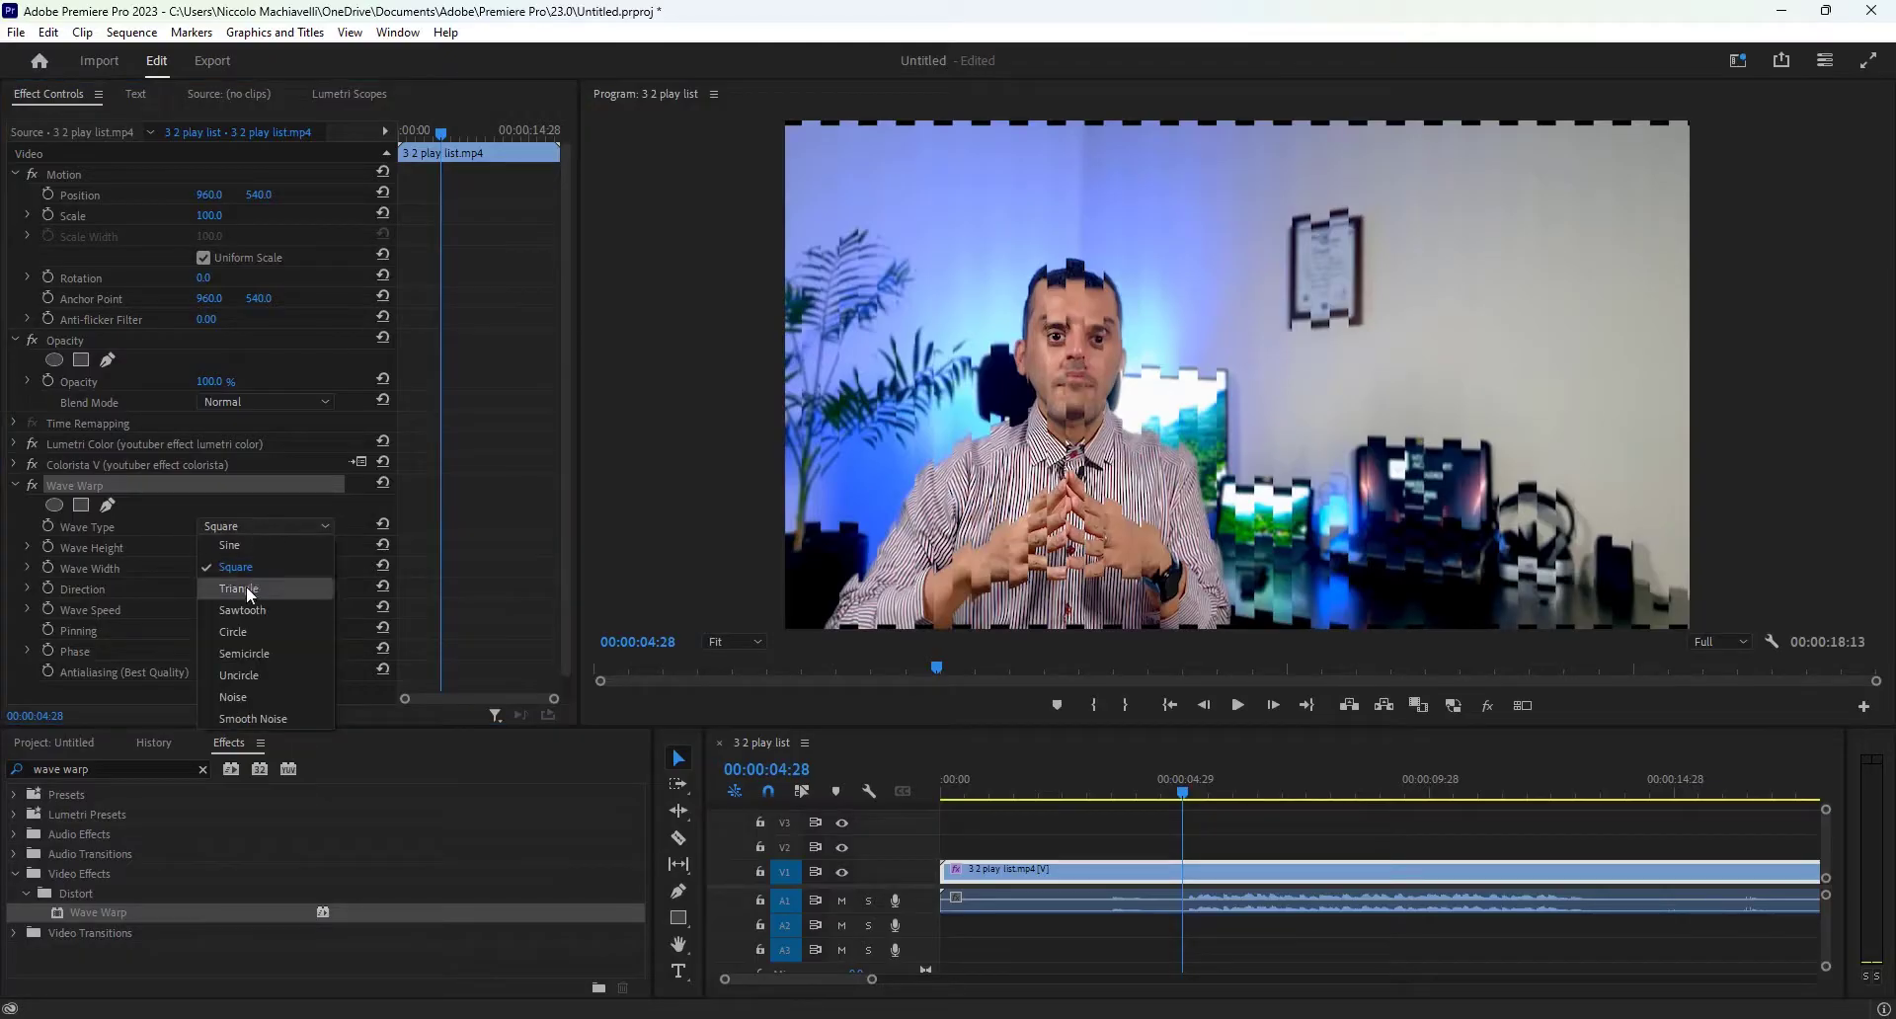
left_click(246, 588)
left_click(253, 528)
left_click(248, 604)
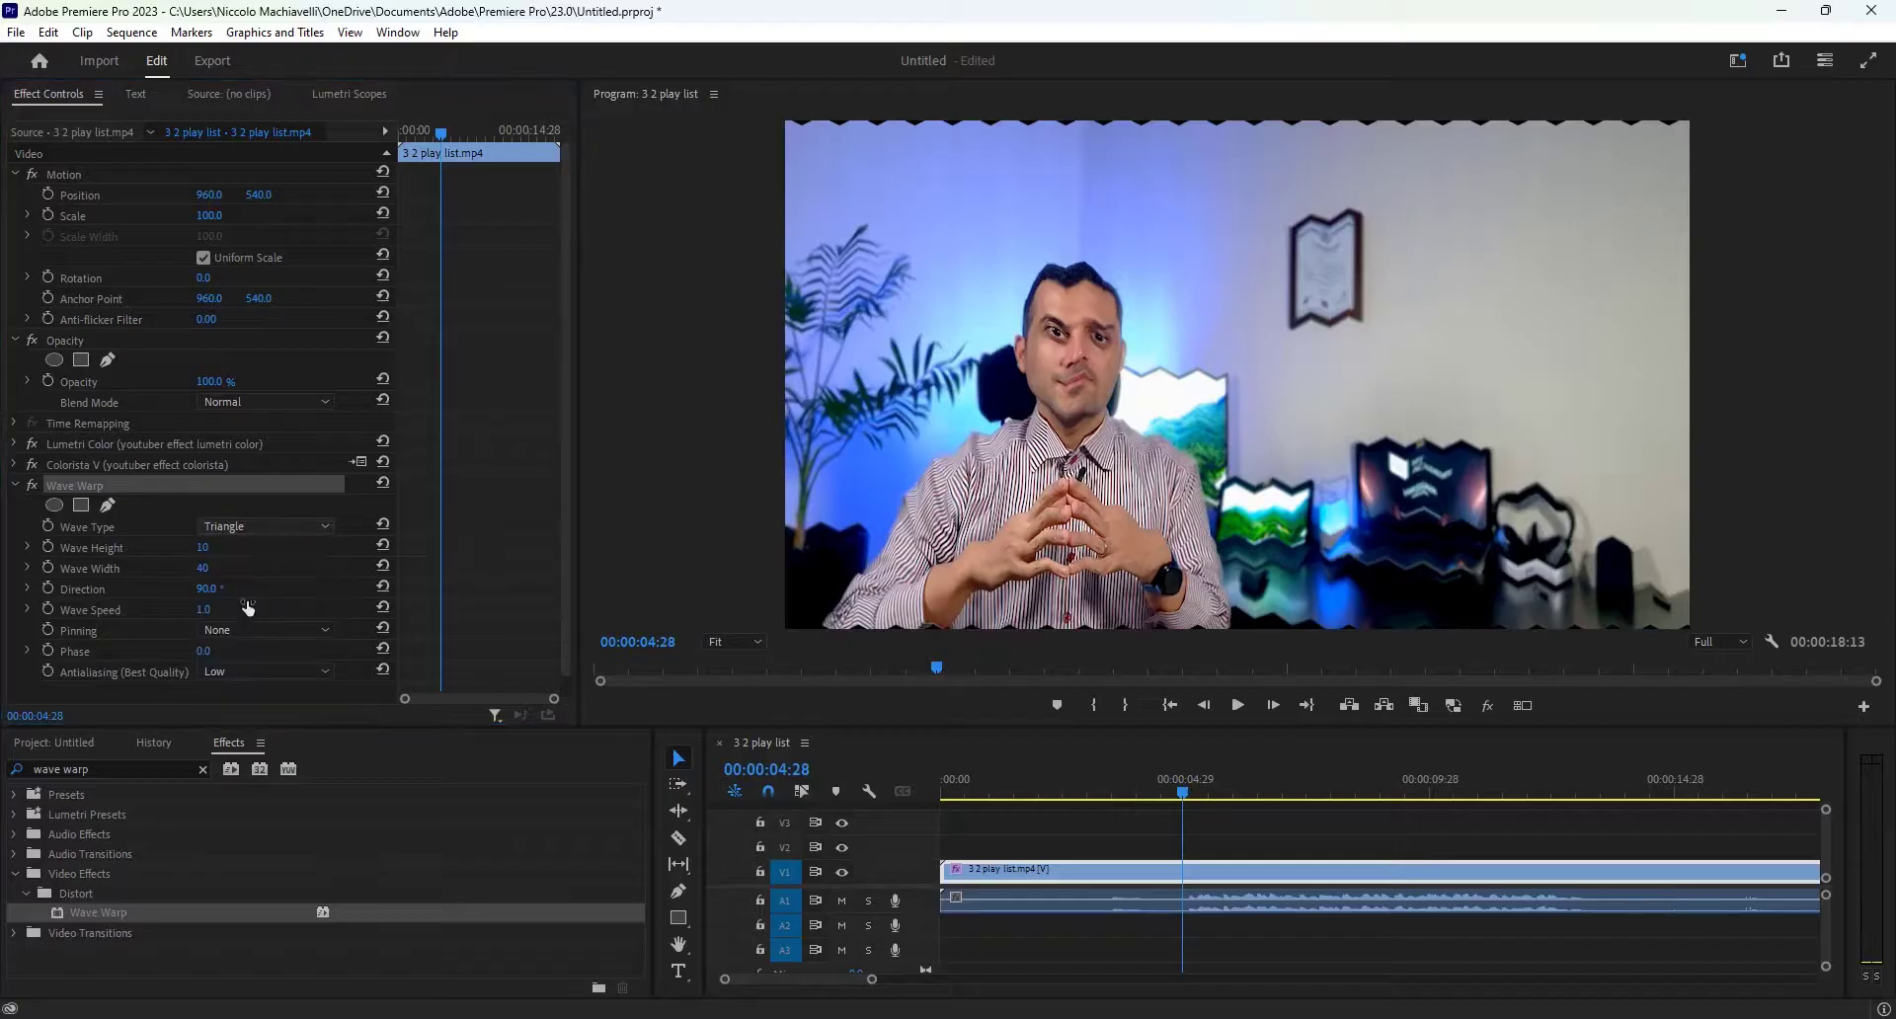
left_click(247, 527)
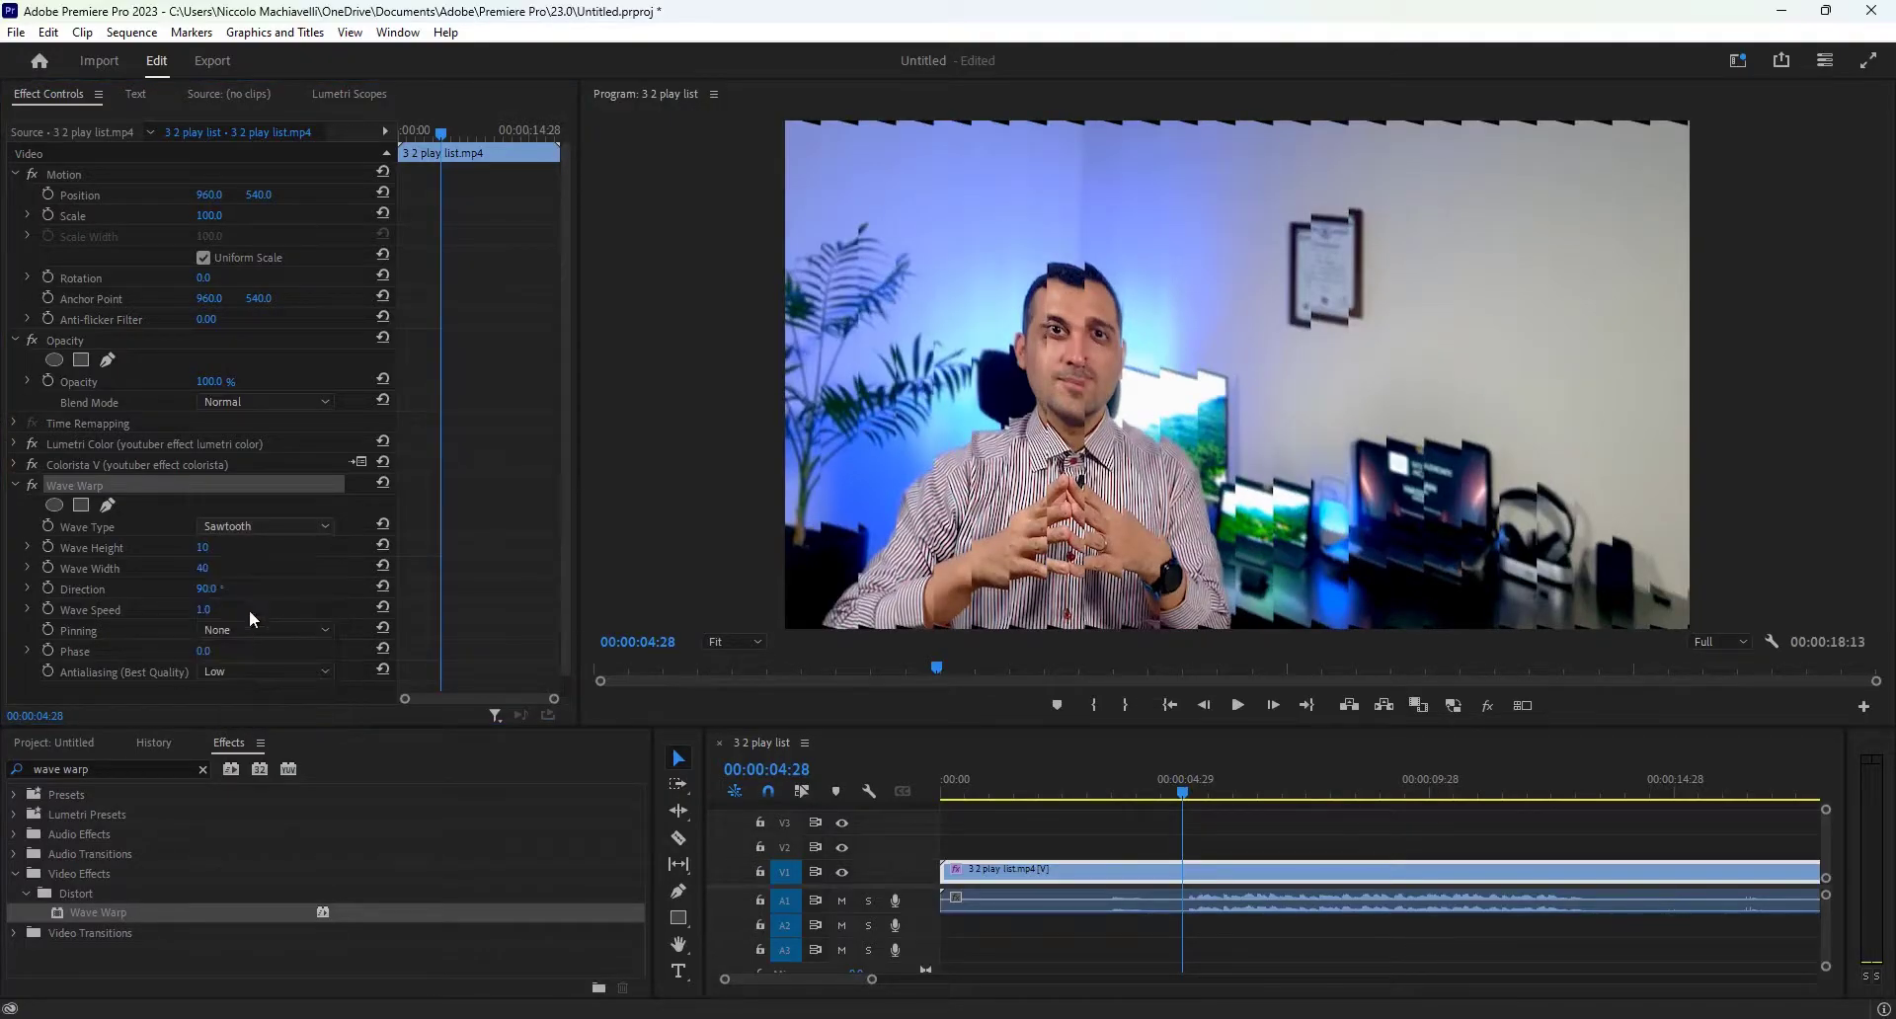
left_click(251, 619)
left_click(249, 528)
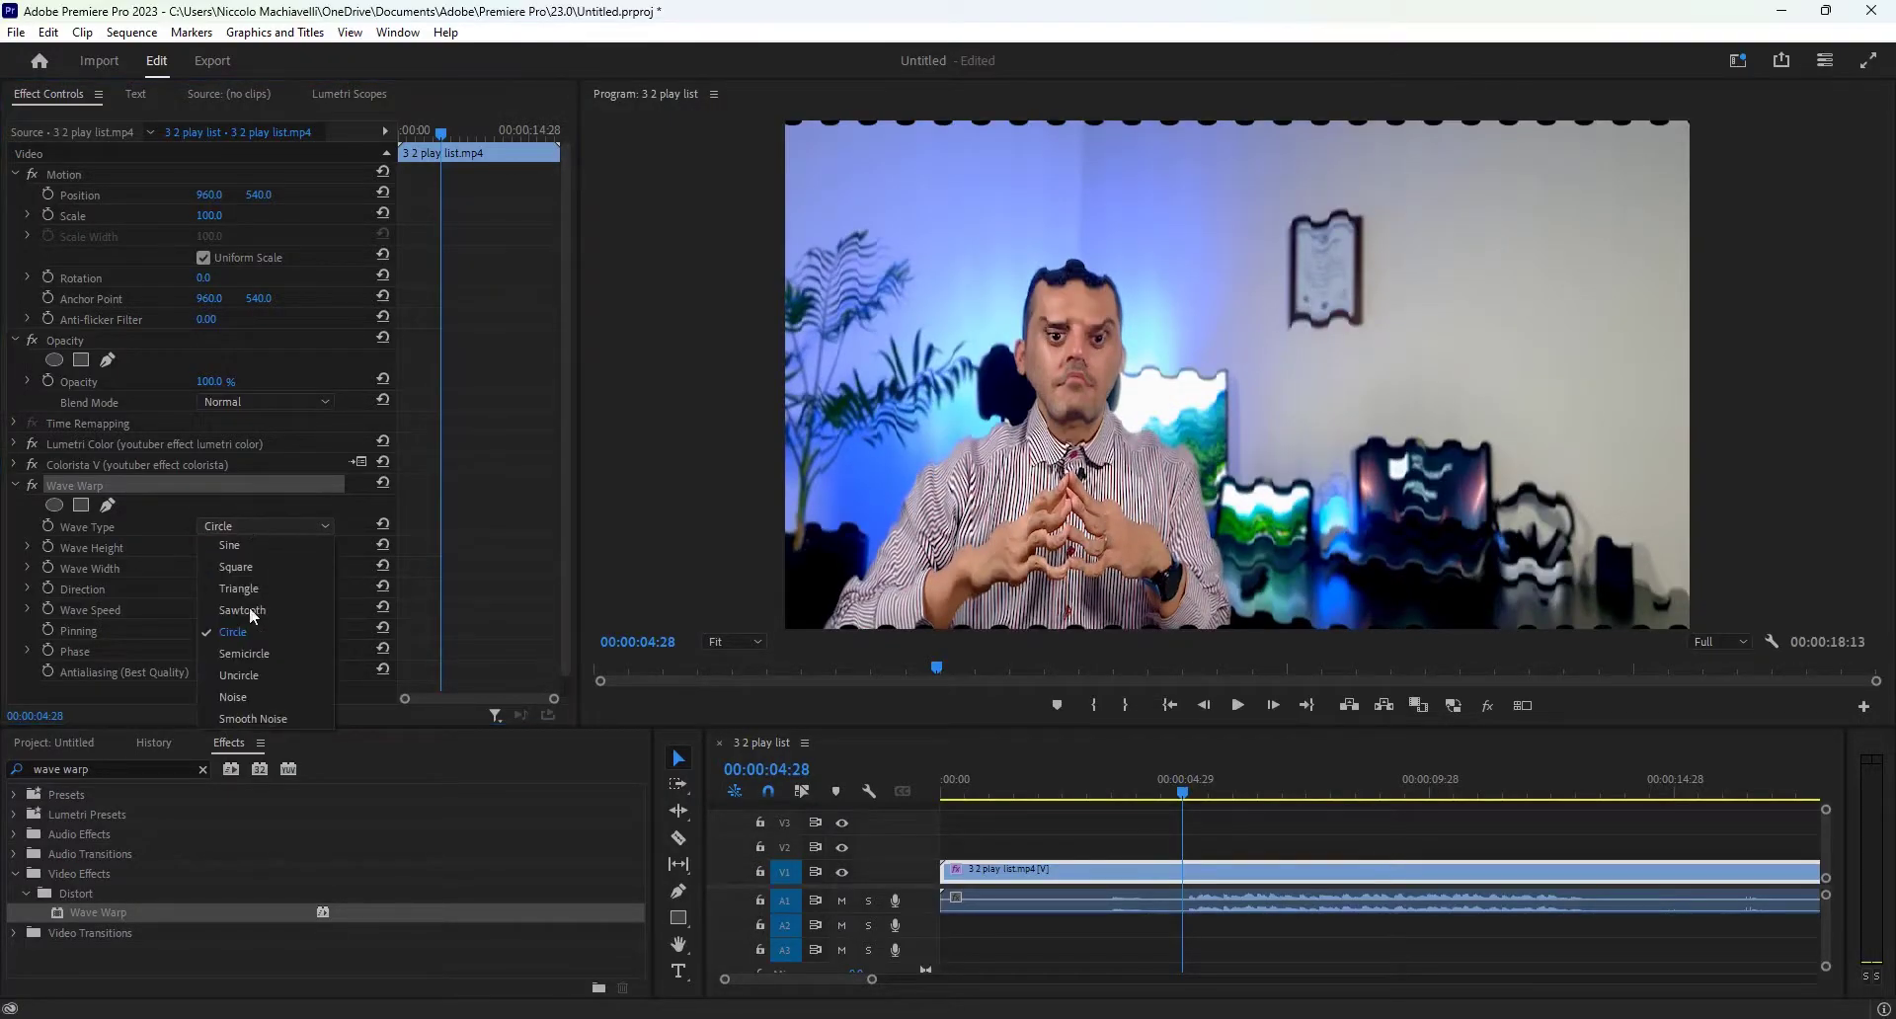
left_click(248, 635)
left_click(252, 529)
left_click(245, 632)
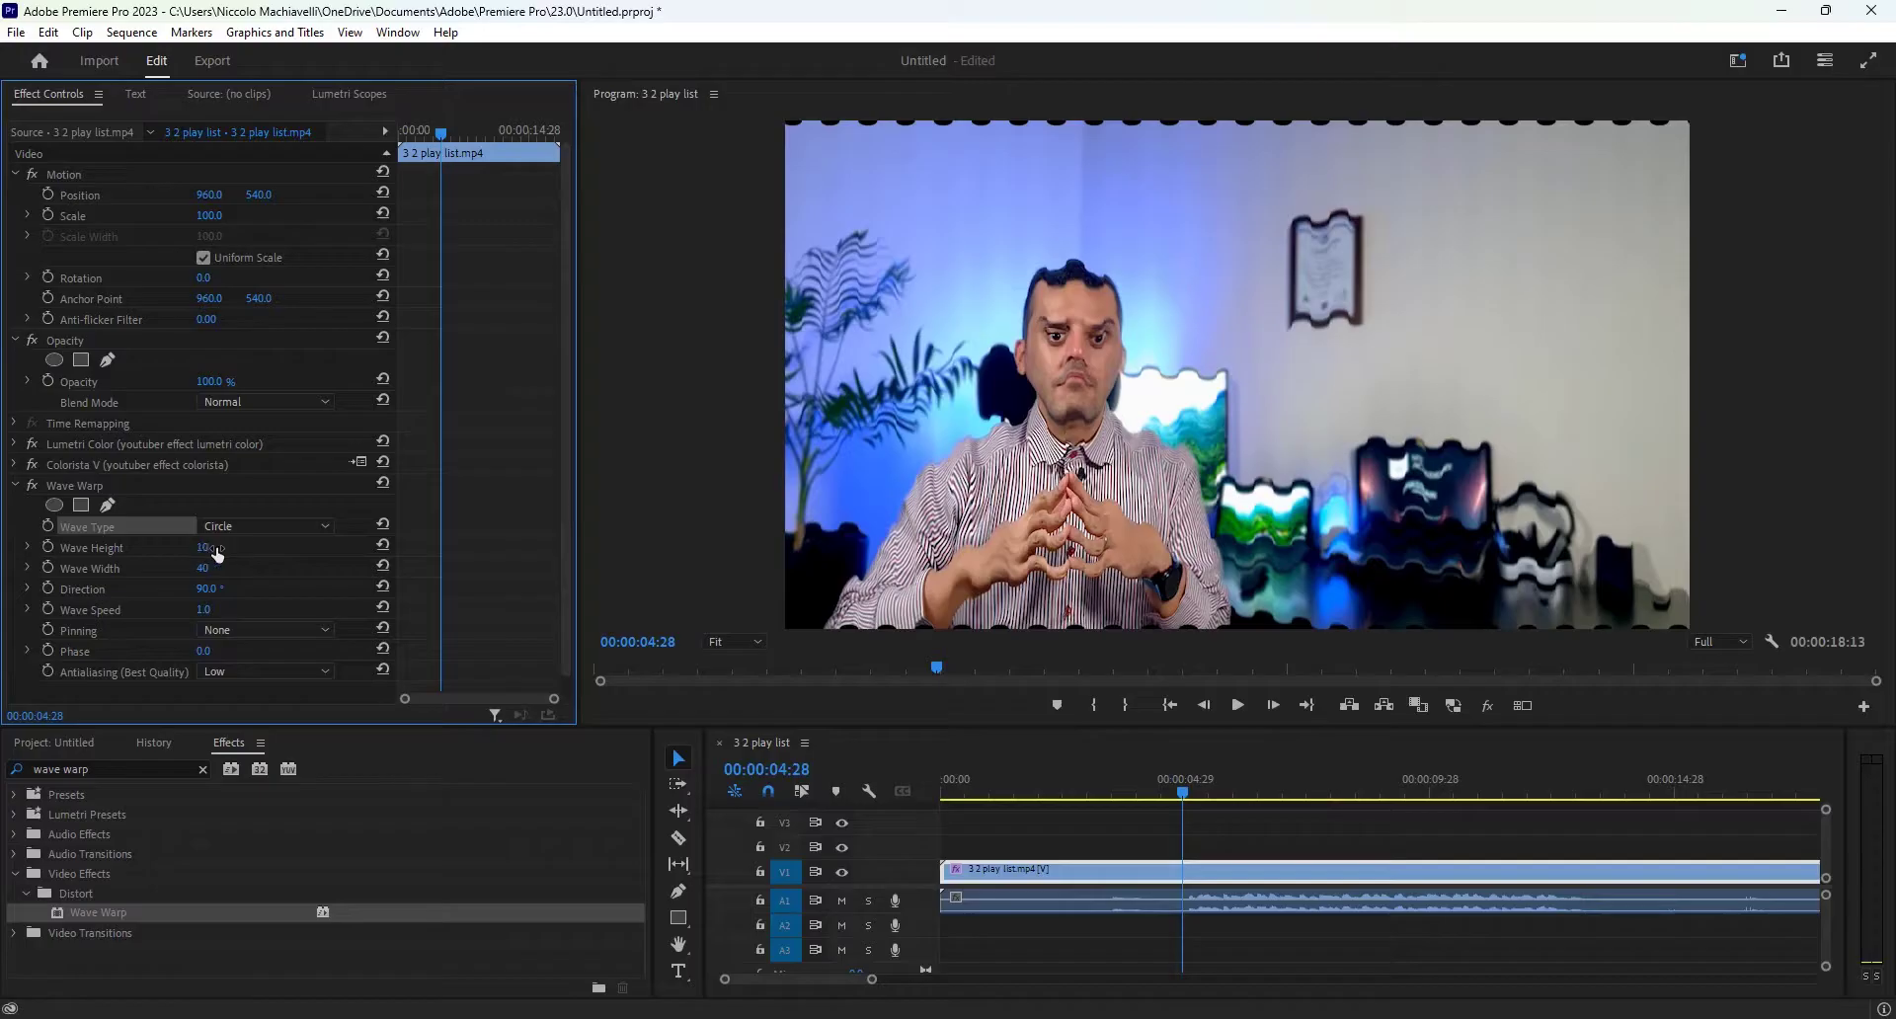
Step: Try a Wave Height of 22 and Wave Width of 54, and play the warped clip maximized as a preview
mouse_move(201, 547)
left_mouse_down()
mouse_move(247, 547)
mouse_move(187, 547)
mouse_move(215, 568)
left_mouse_up()
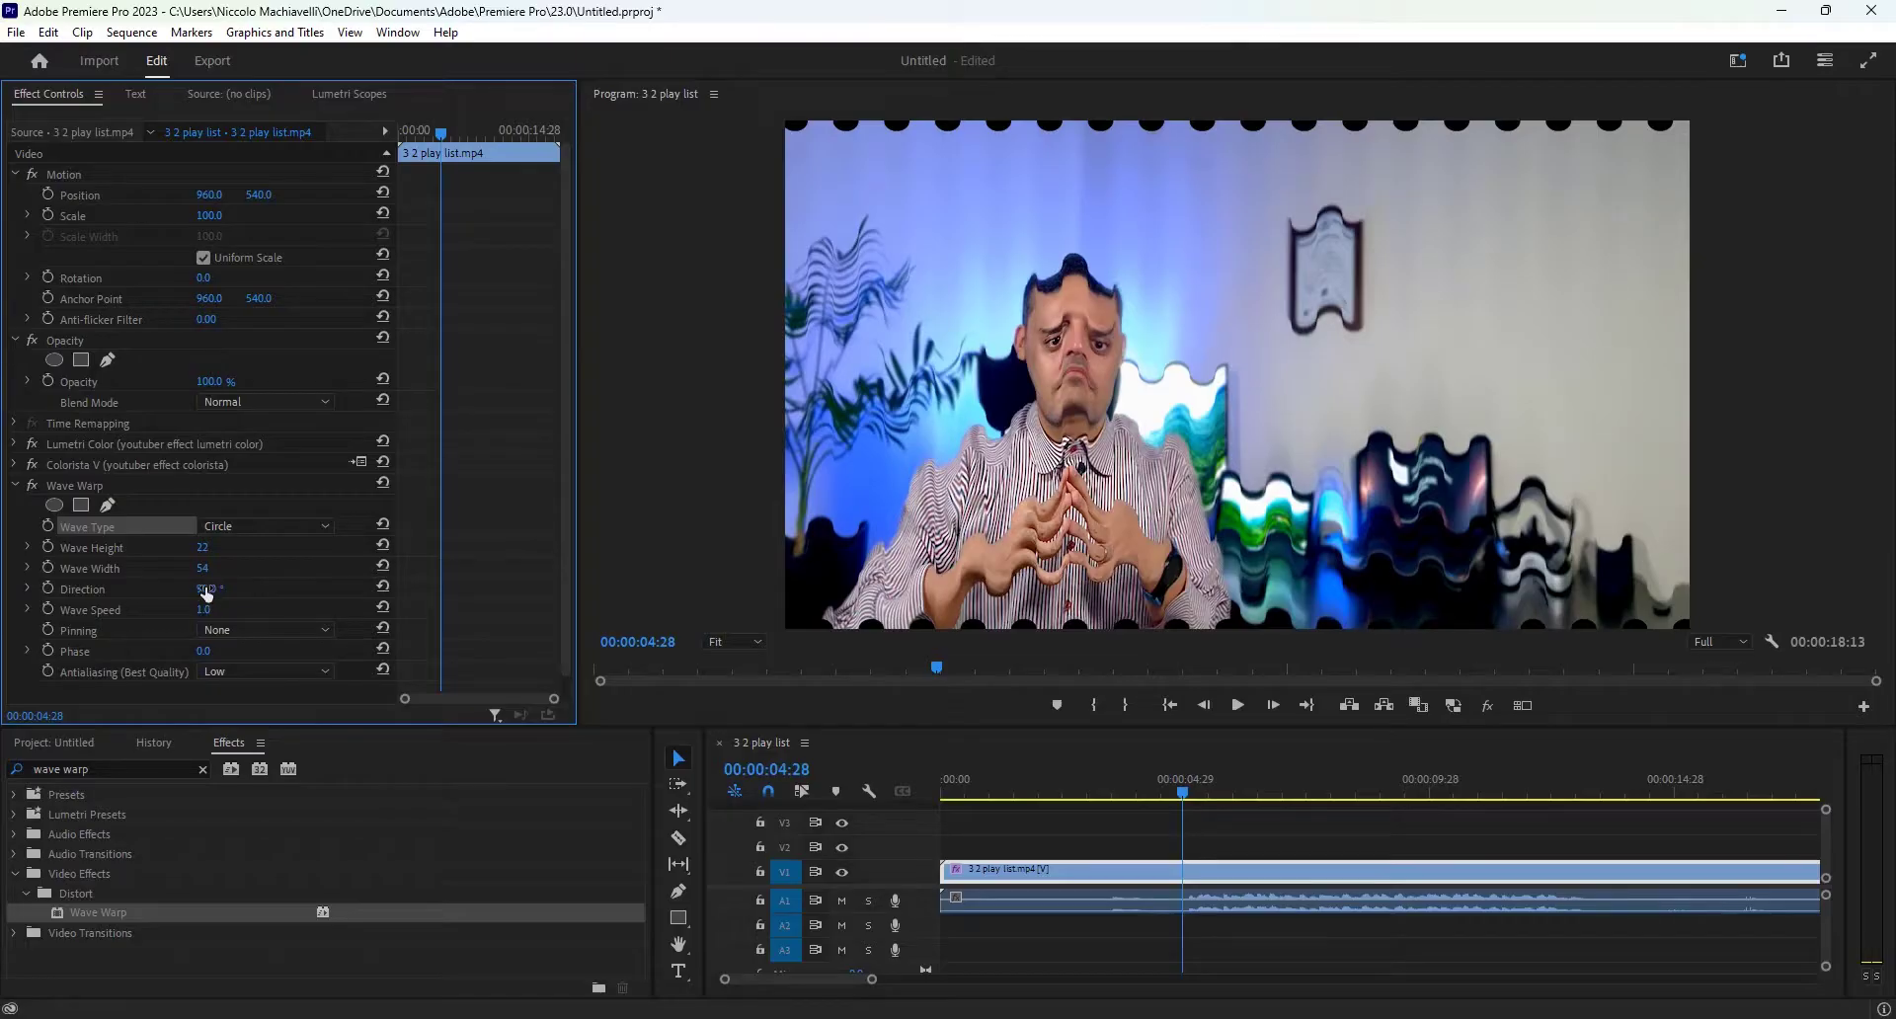
left_click_drag(205, 590, 222, 594)
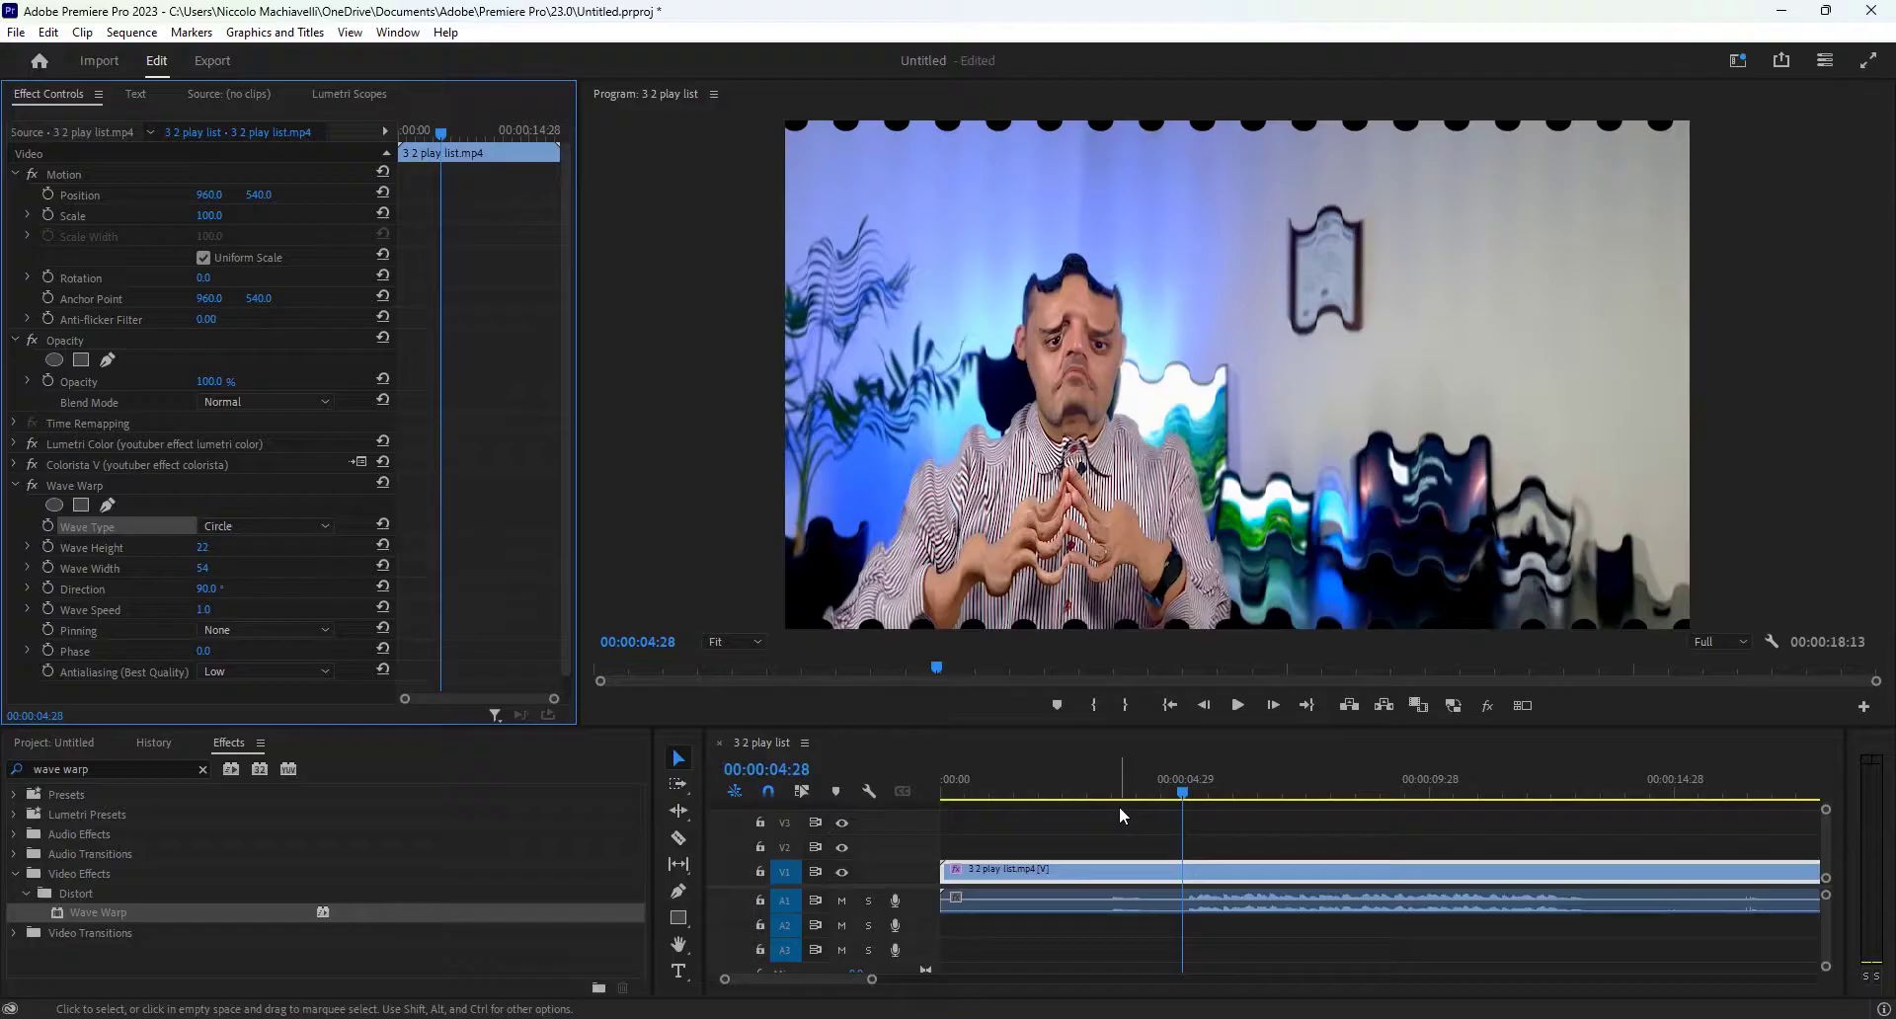
key("grave")
key("space")
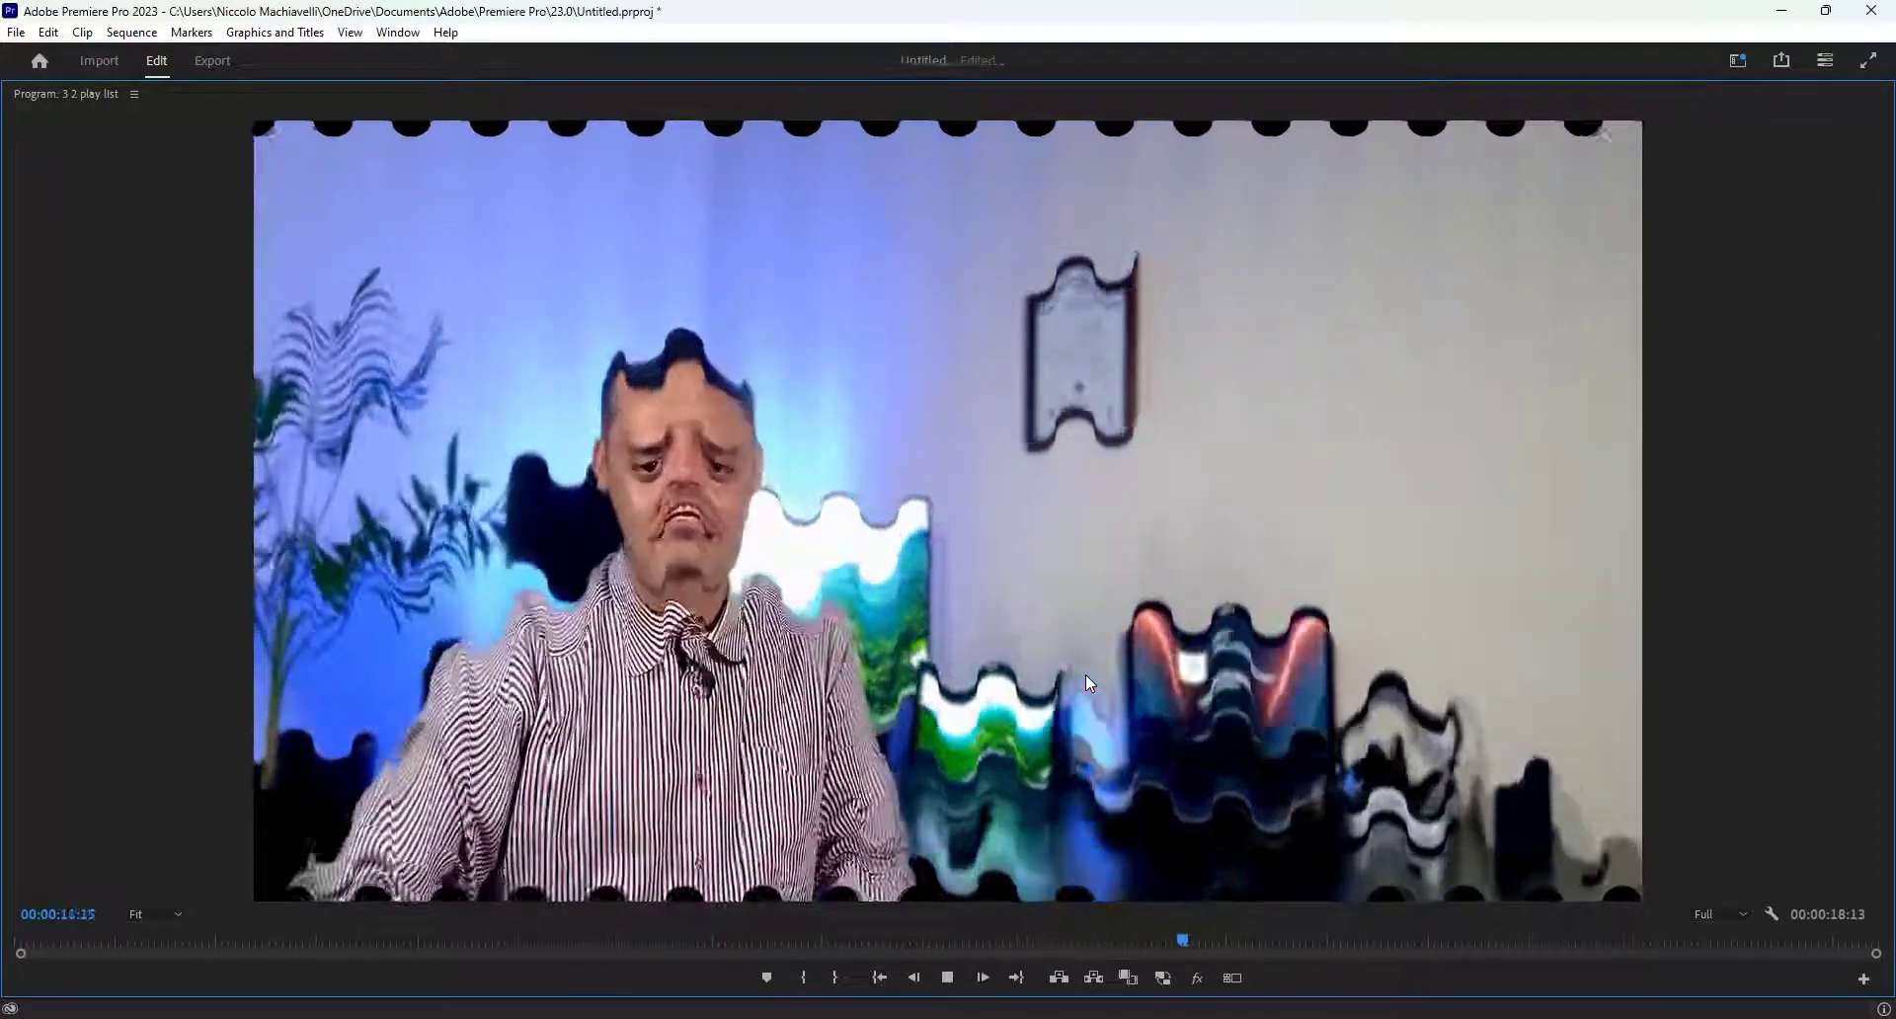
key("space")
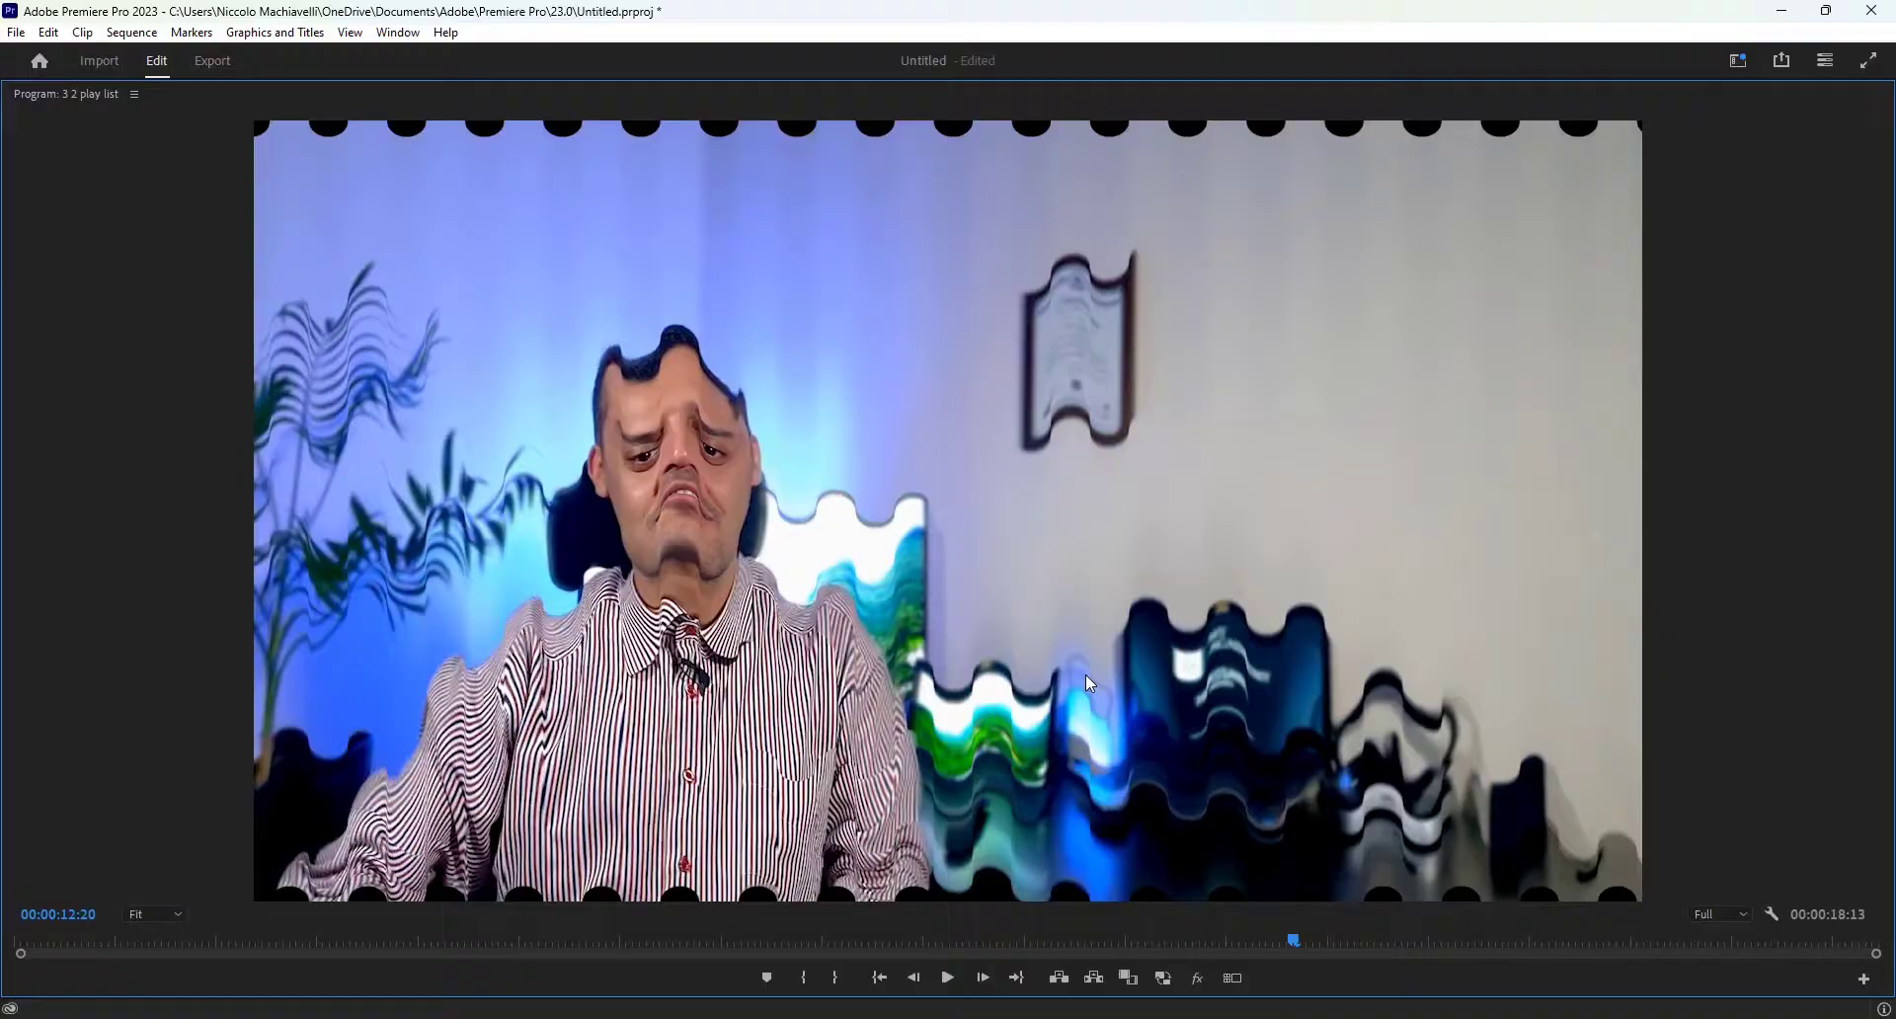
key("grave")
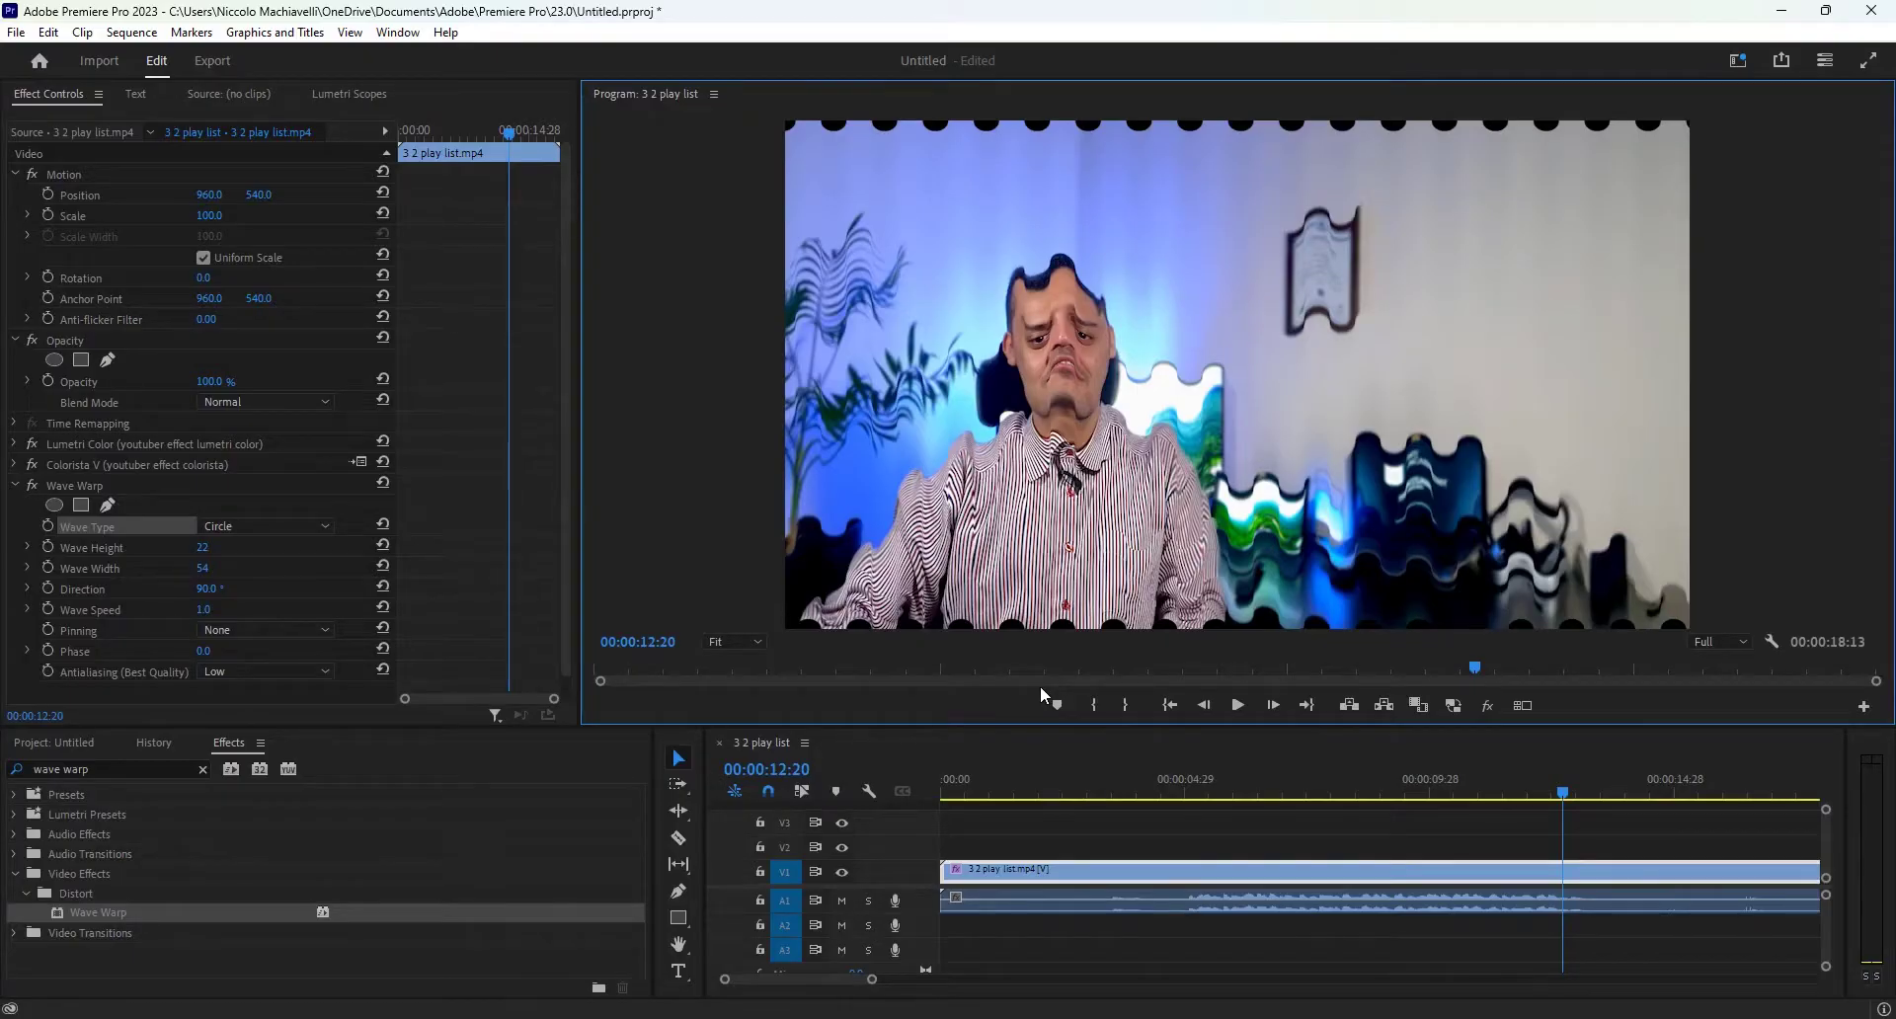
Step: At 00:00:05:00, set Wave Height to 0 and Wave Width to 1, and enable keyframing for both
left_click(1170, 774)
left_click(1187, 790)
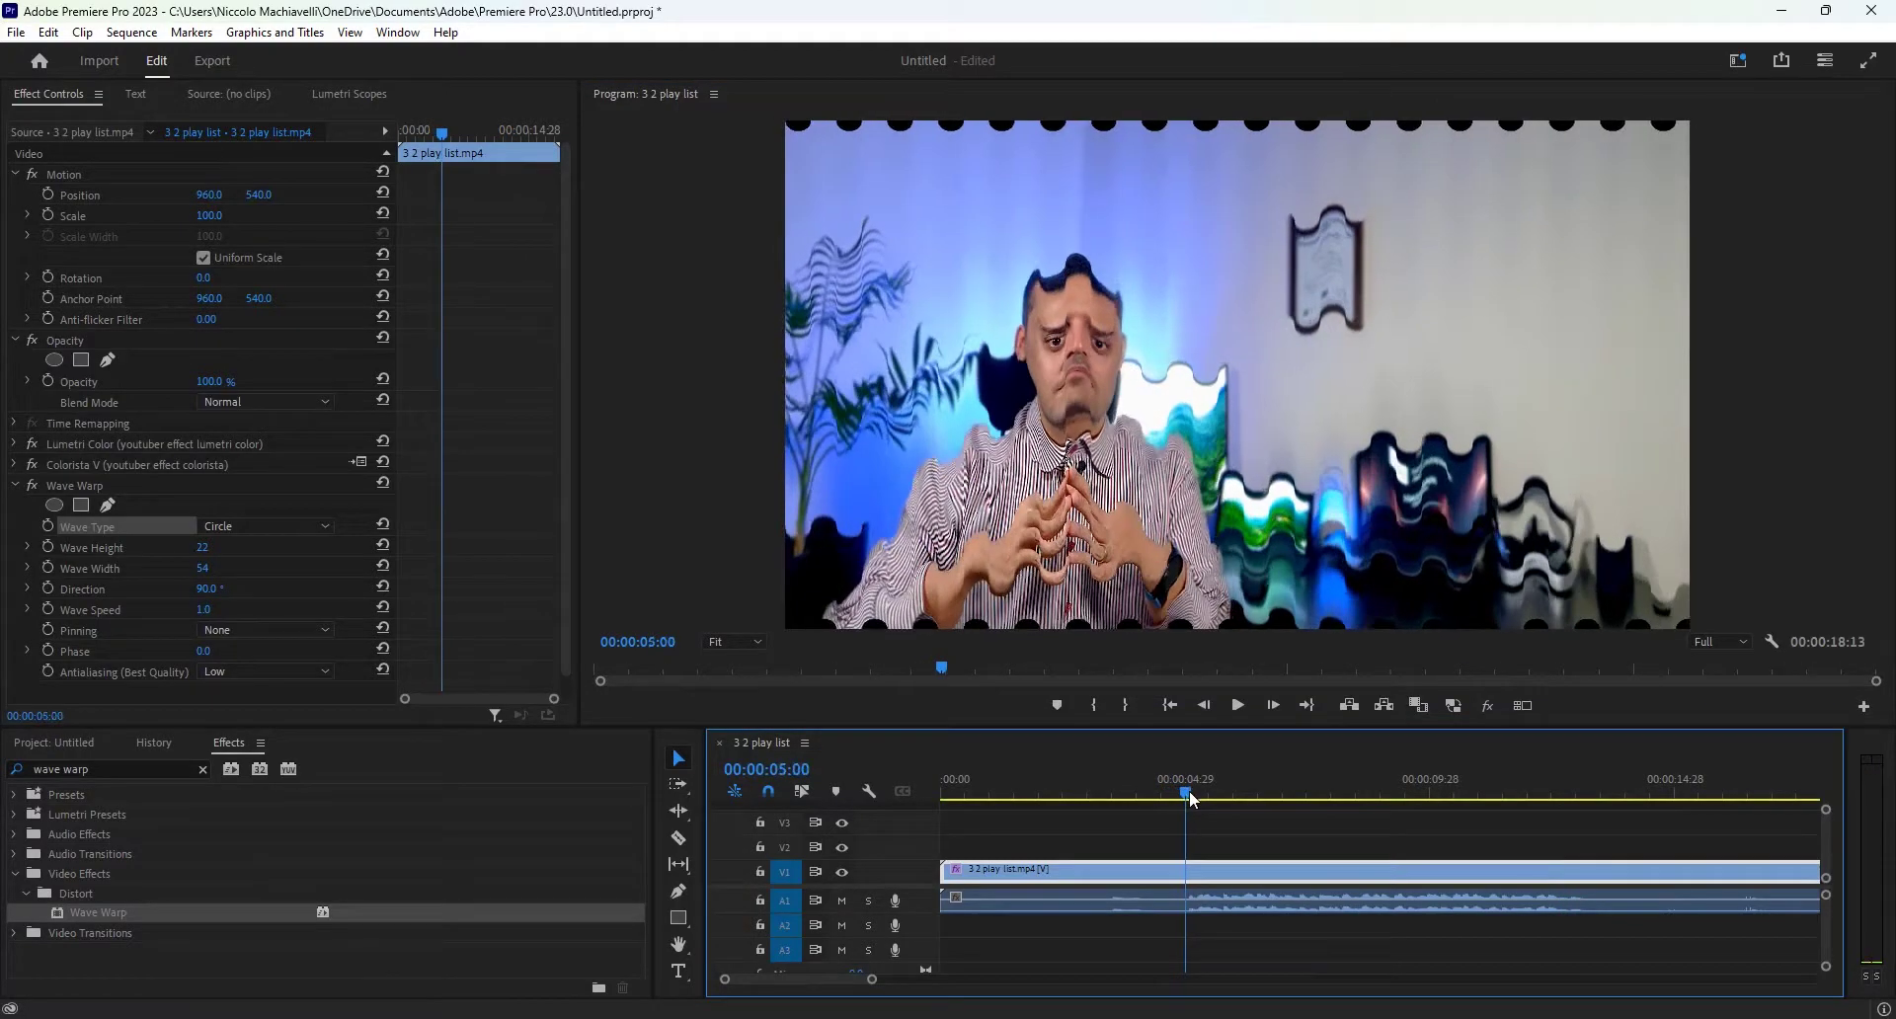
left_click(383, 546)
left_click(383, 565)
left_click(204, 547)
type("0")
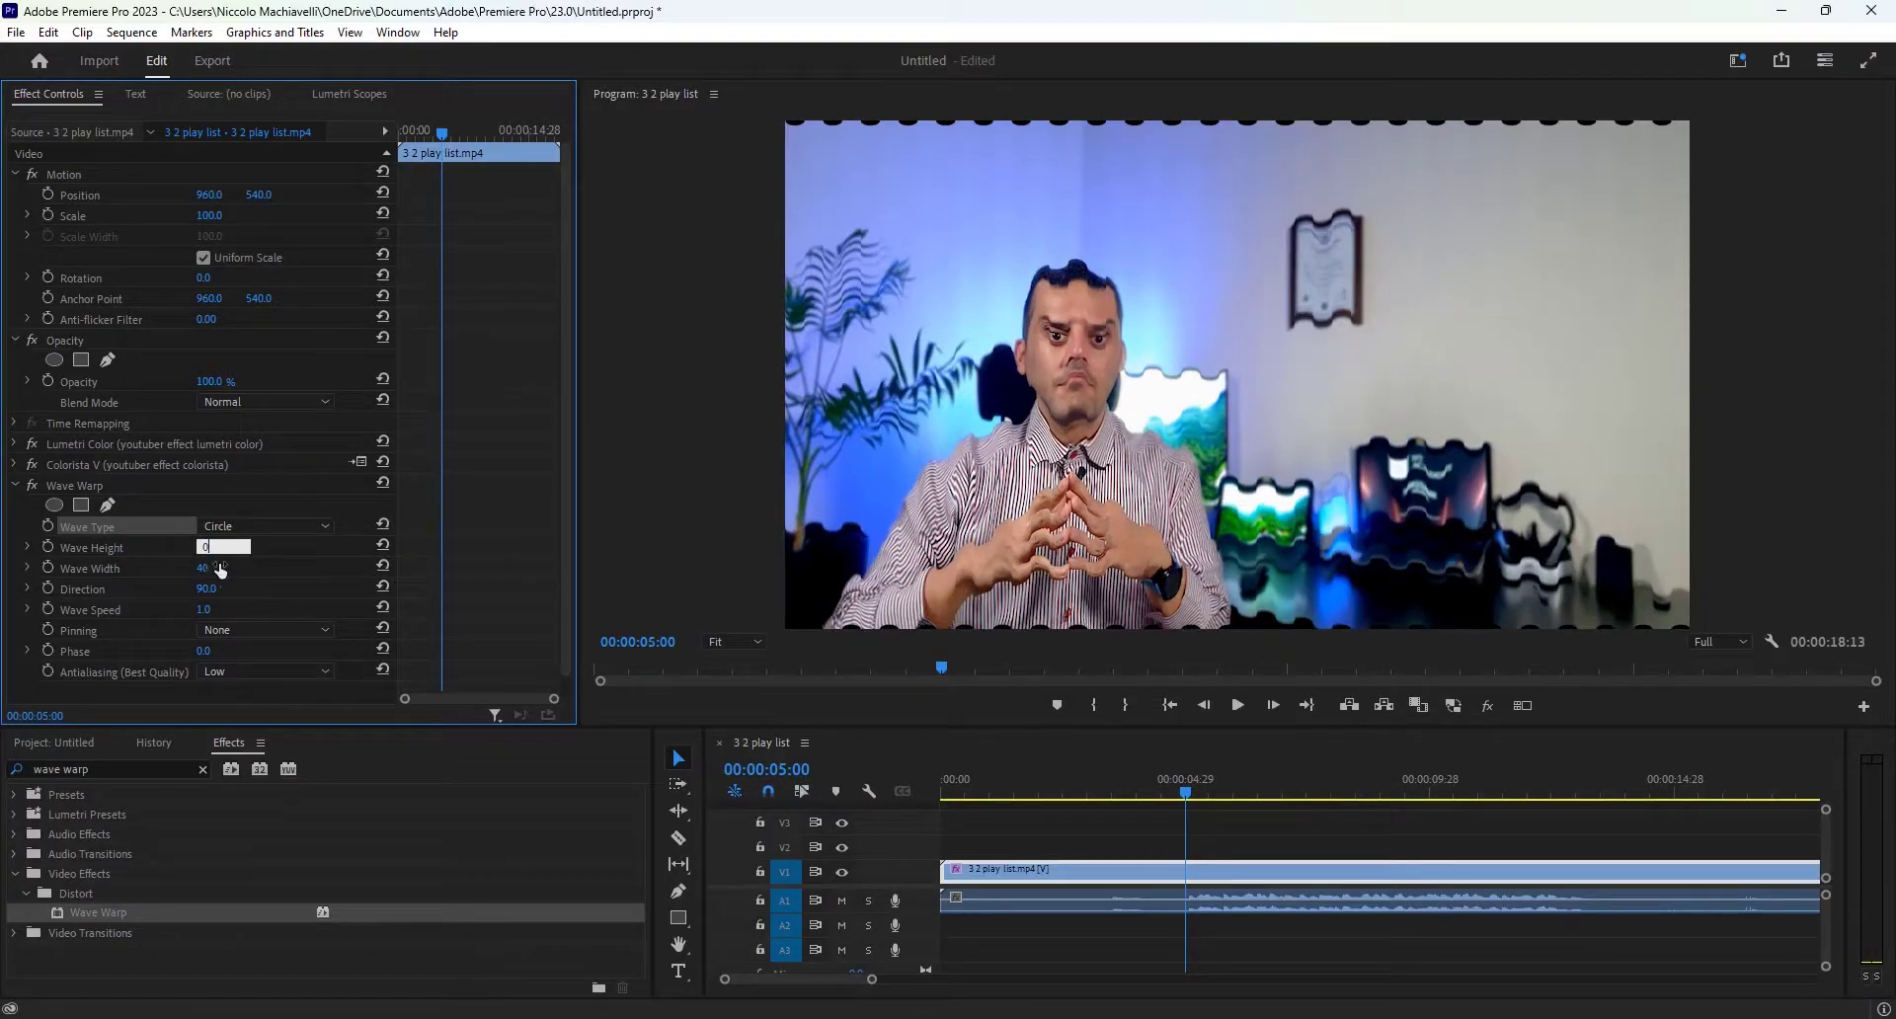
left_click(220, 569)
type("0")
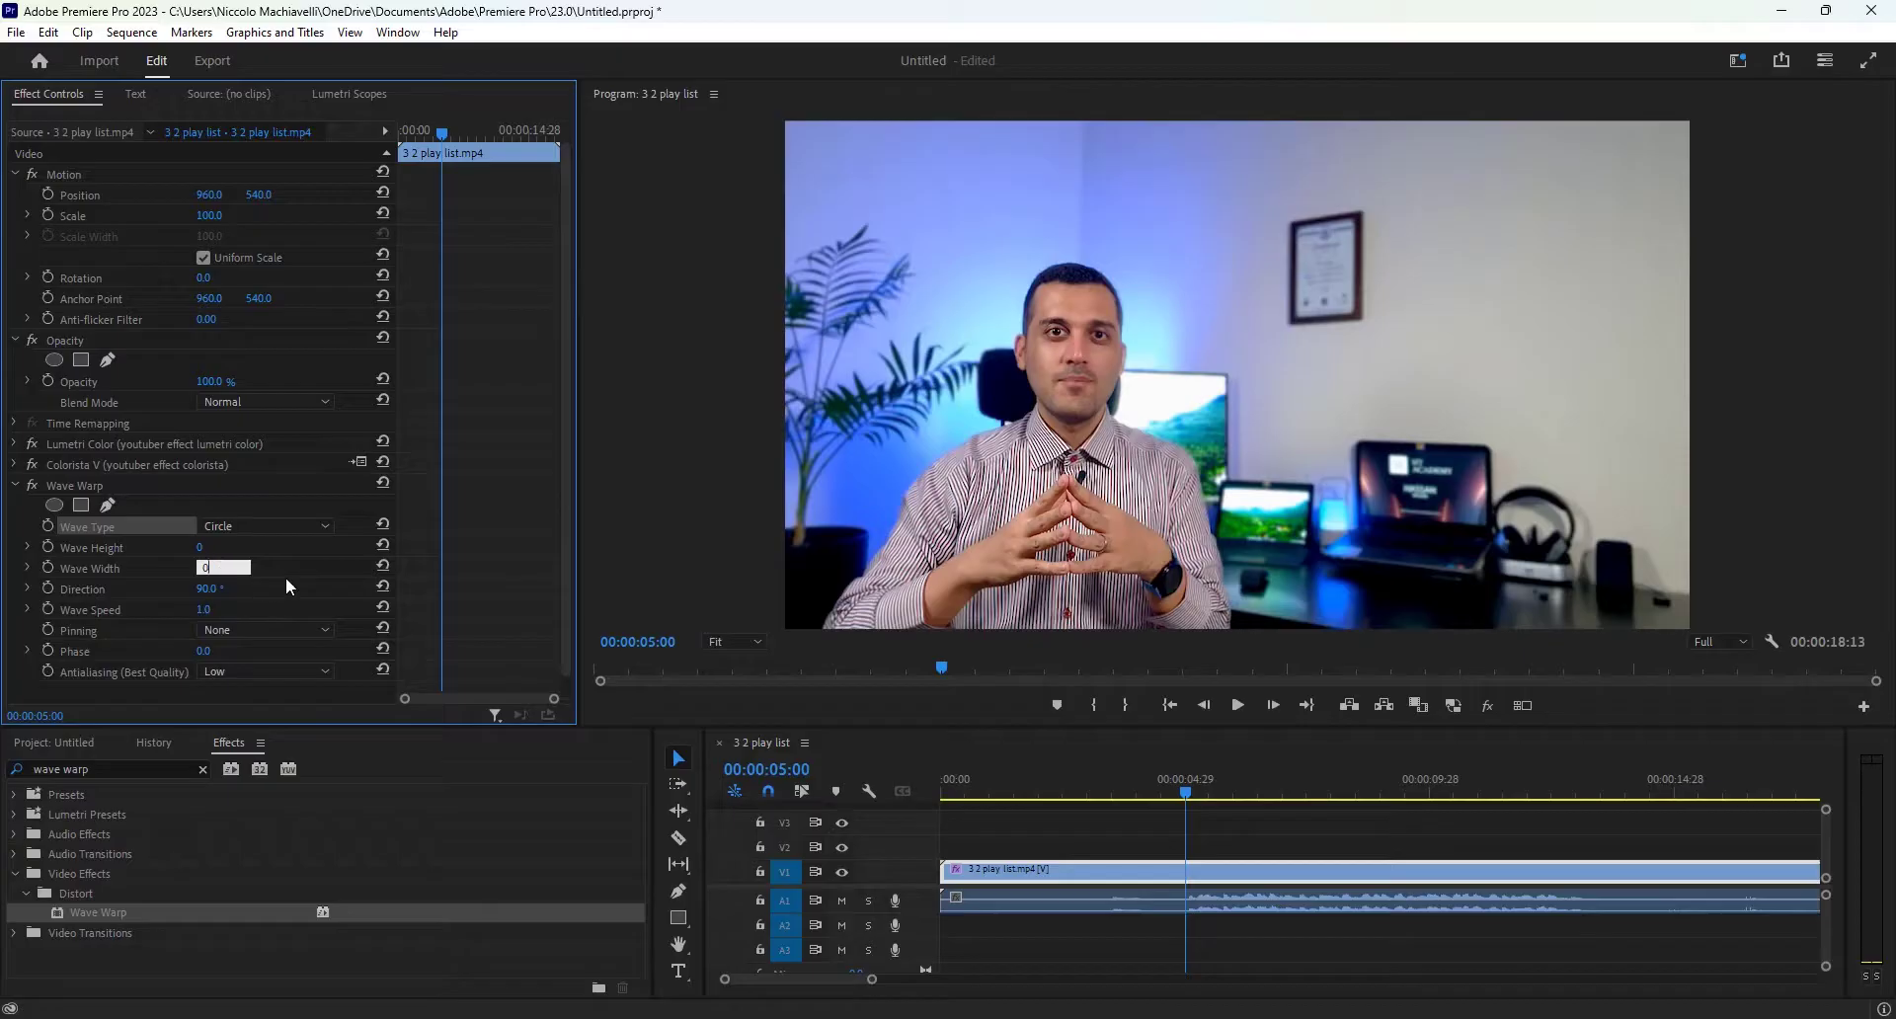
key("Return")
left_click(49, 547)
left_click(46, 567)
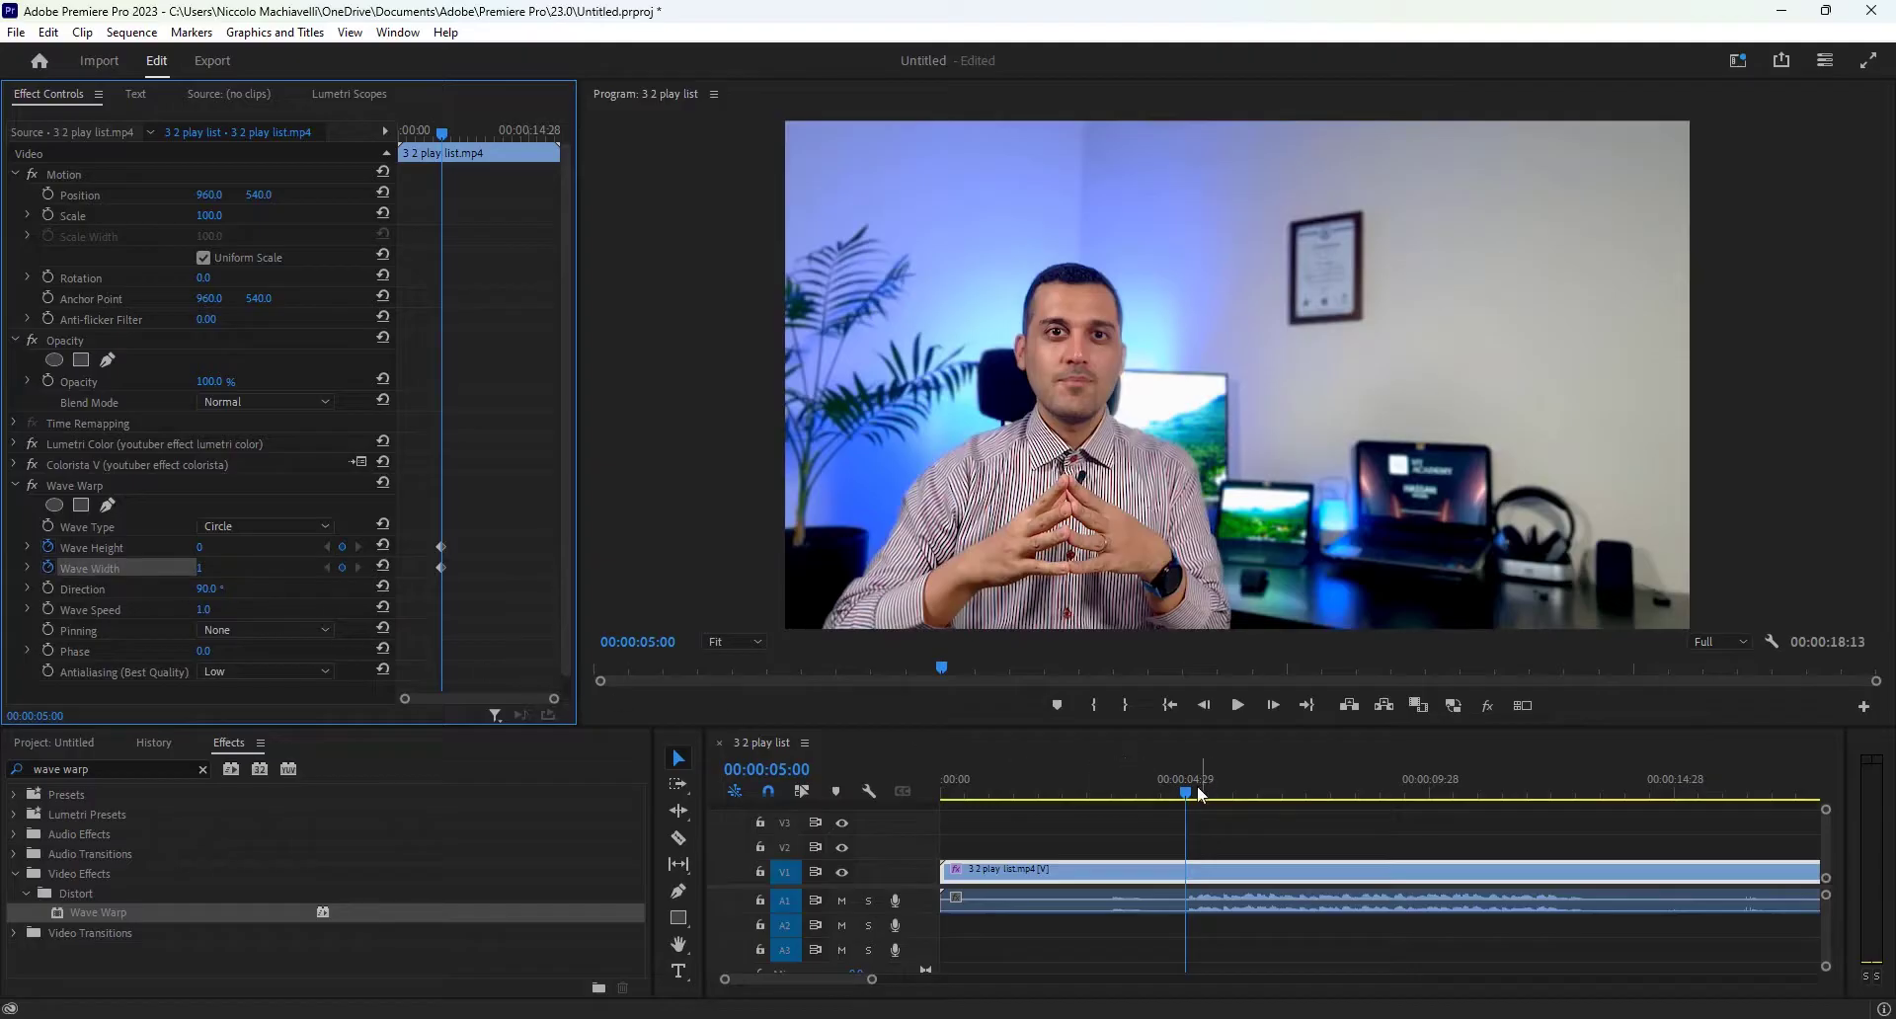
Step: At 00:00:06:09, keyframe Wave Height at 23 and Wave Width at 60
left_click_drag(1184, 796, 1246, 793)
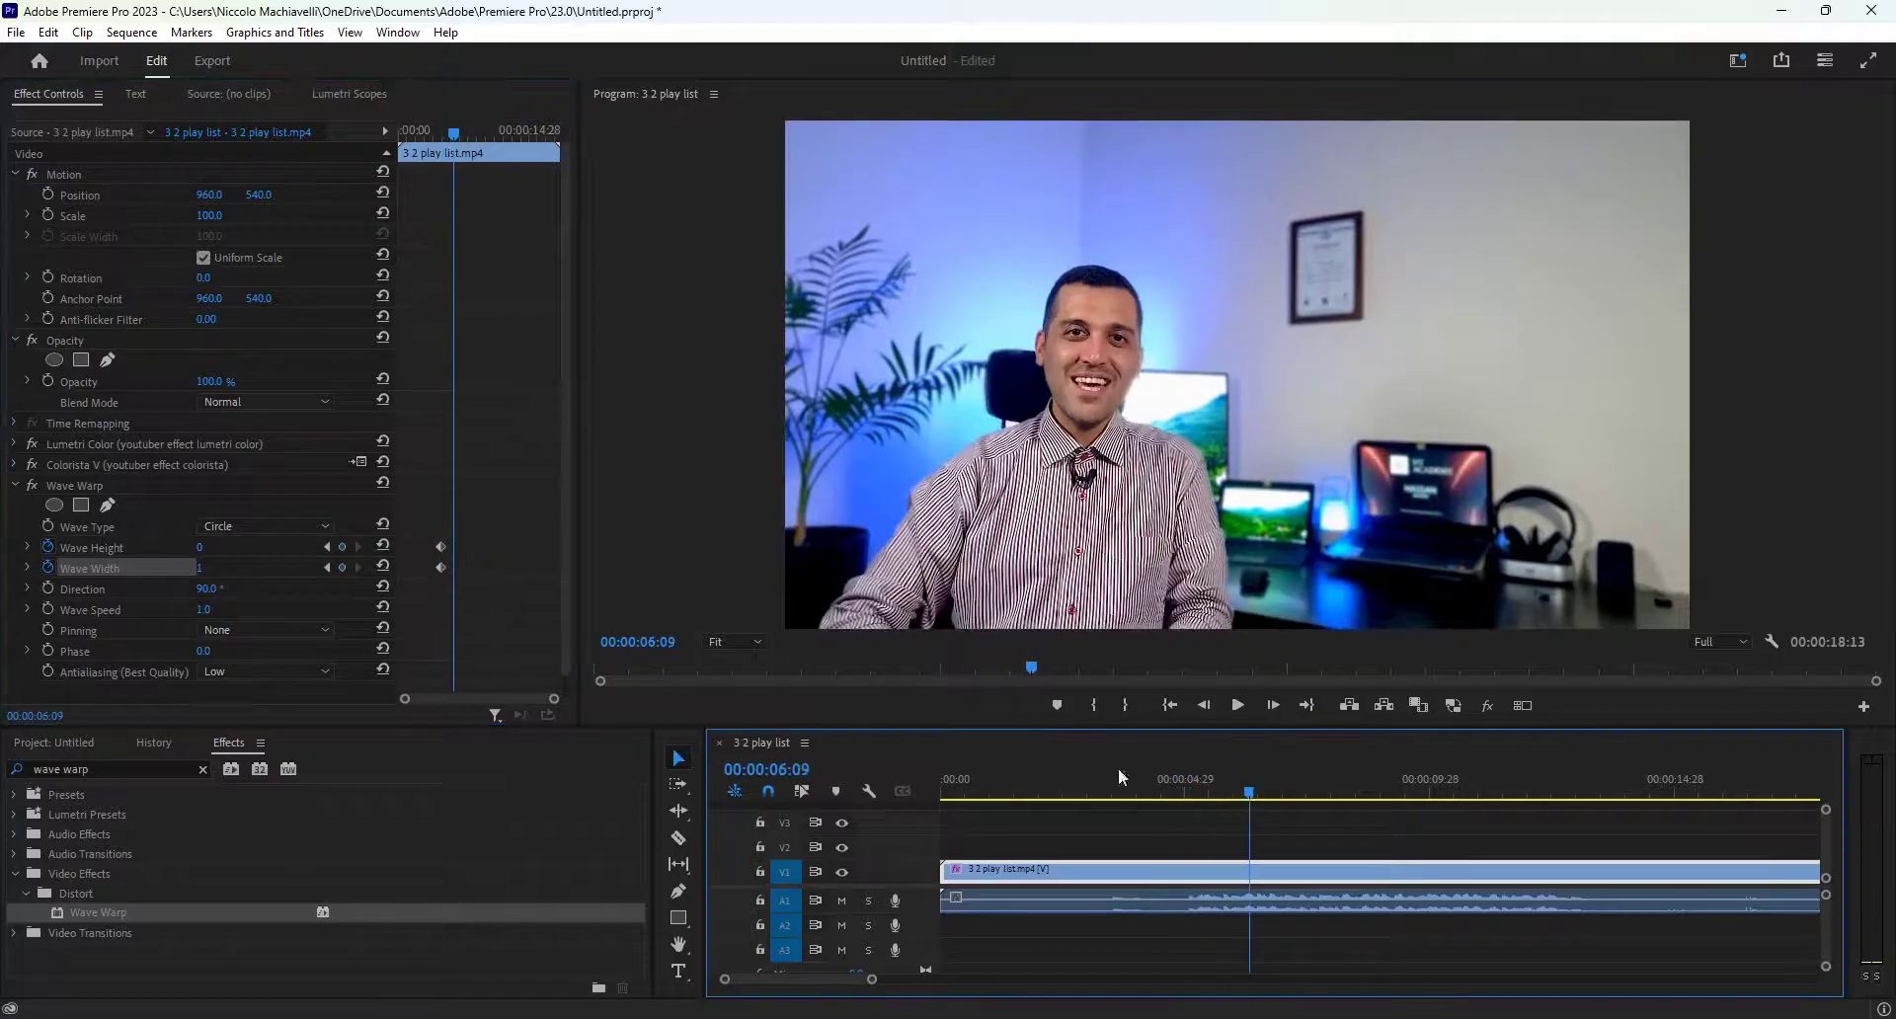
left_click(206, 549)
type("71")
key("Return")
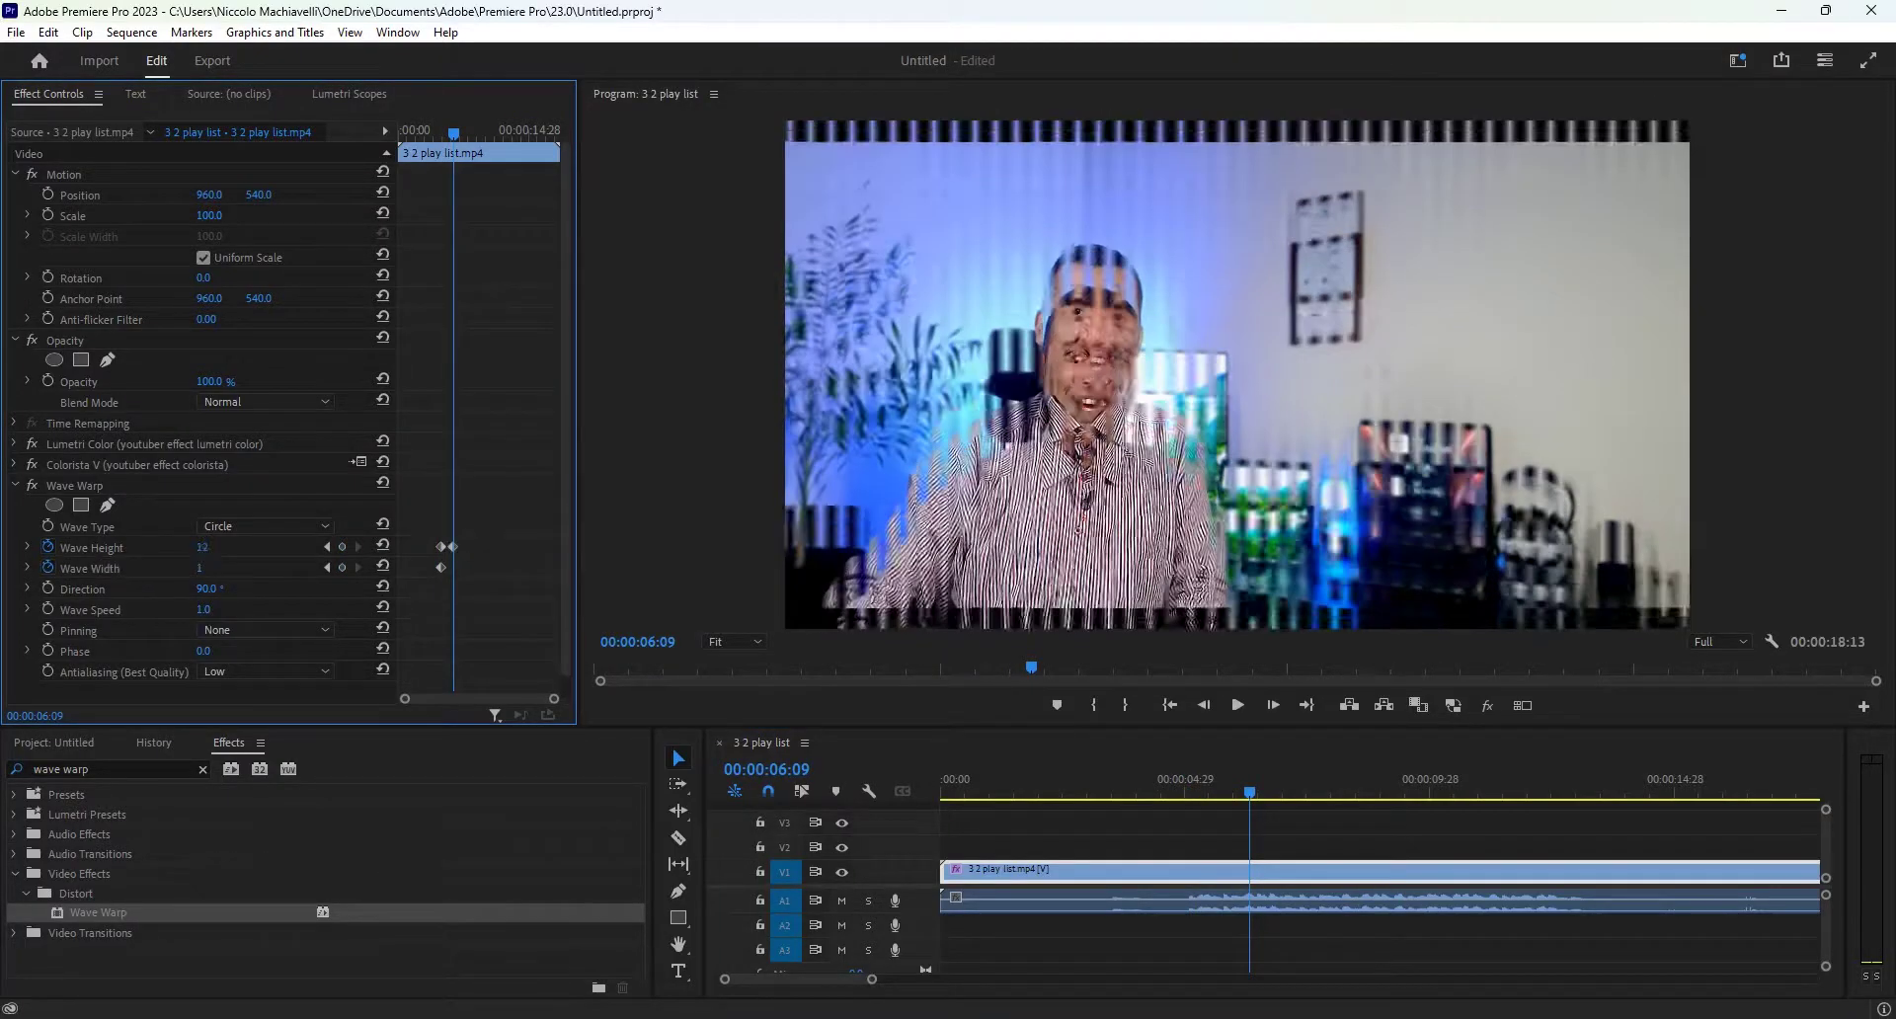
left_click_drag(201, 547, 260, 568)
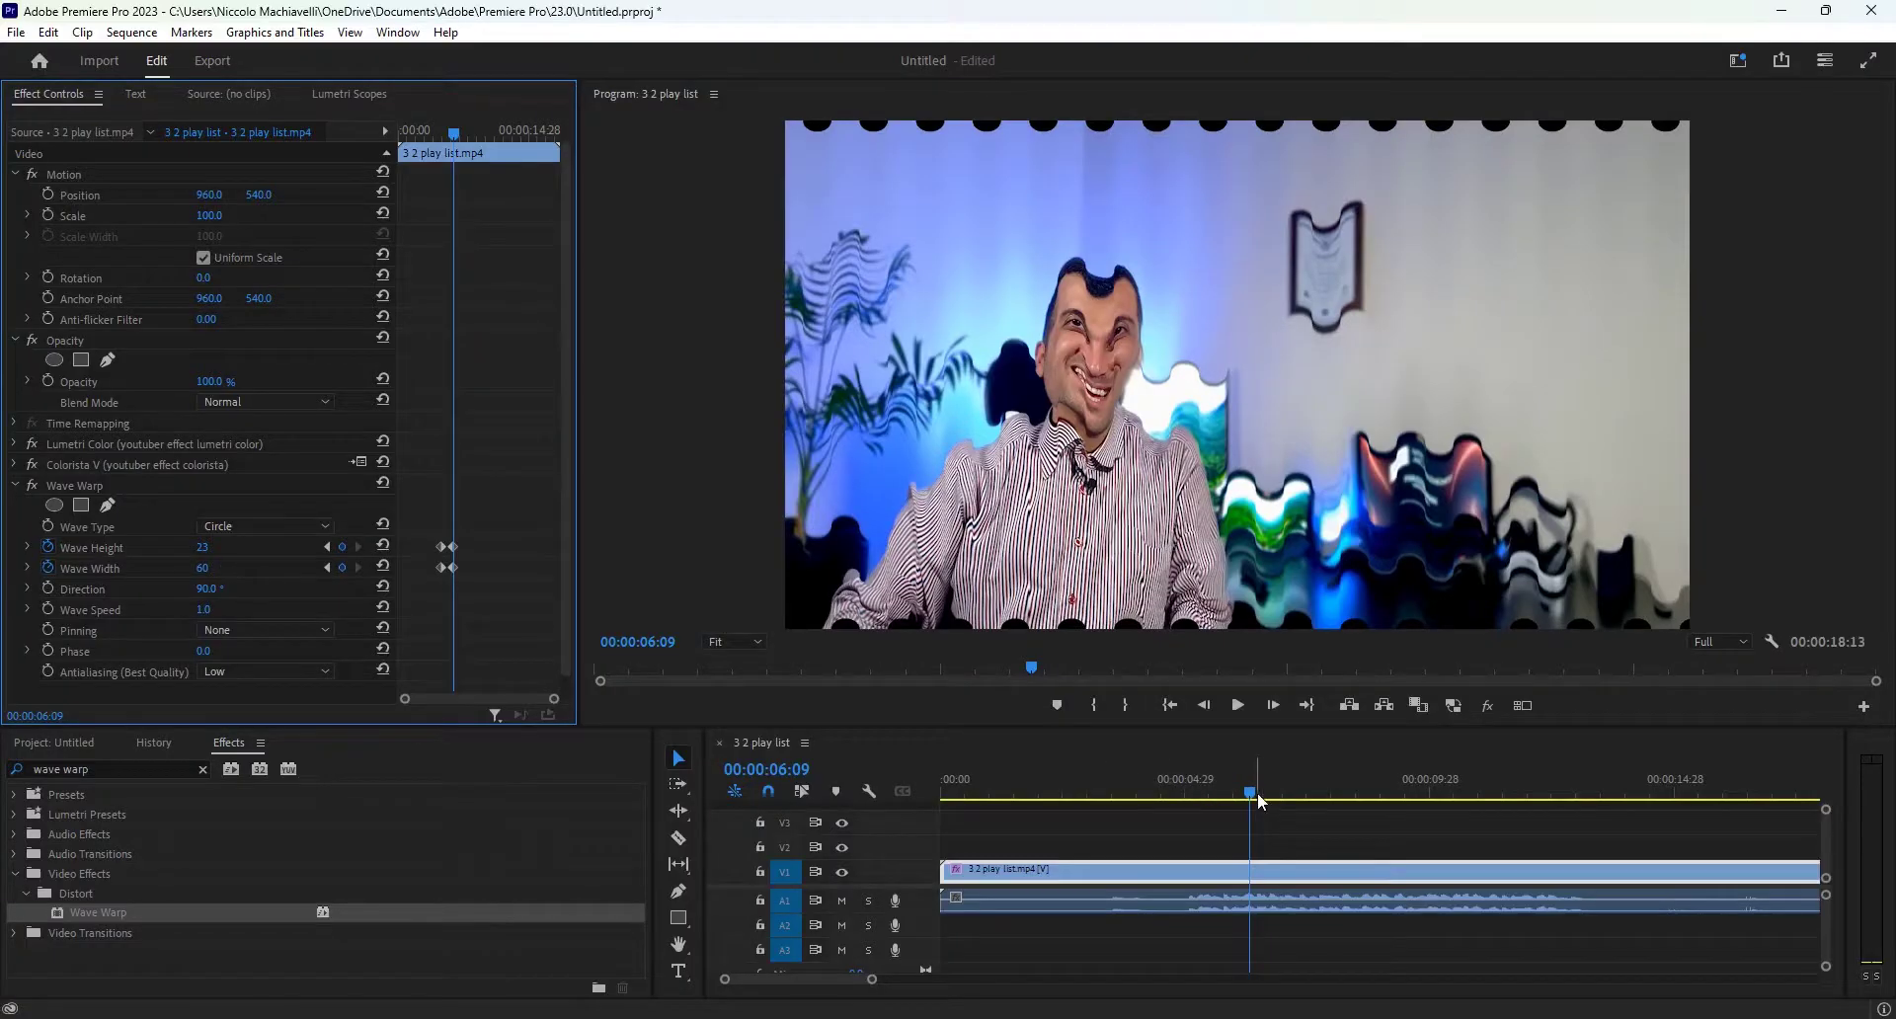
Step: At 00:00:07:28, keyframe both wave parameters at their defaults, Wave Width 40 and Wave Height 10
left_click_drag(1252, 796, 1329, 790)
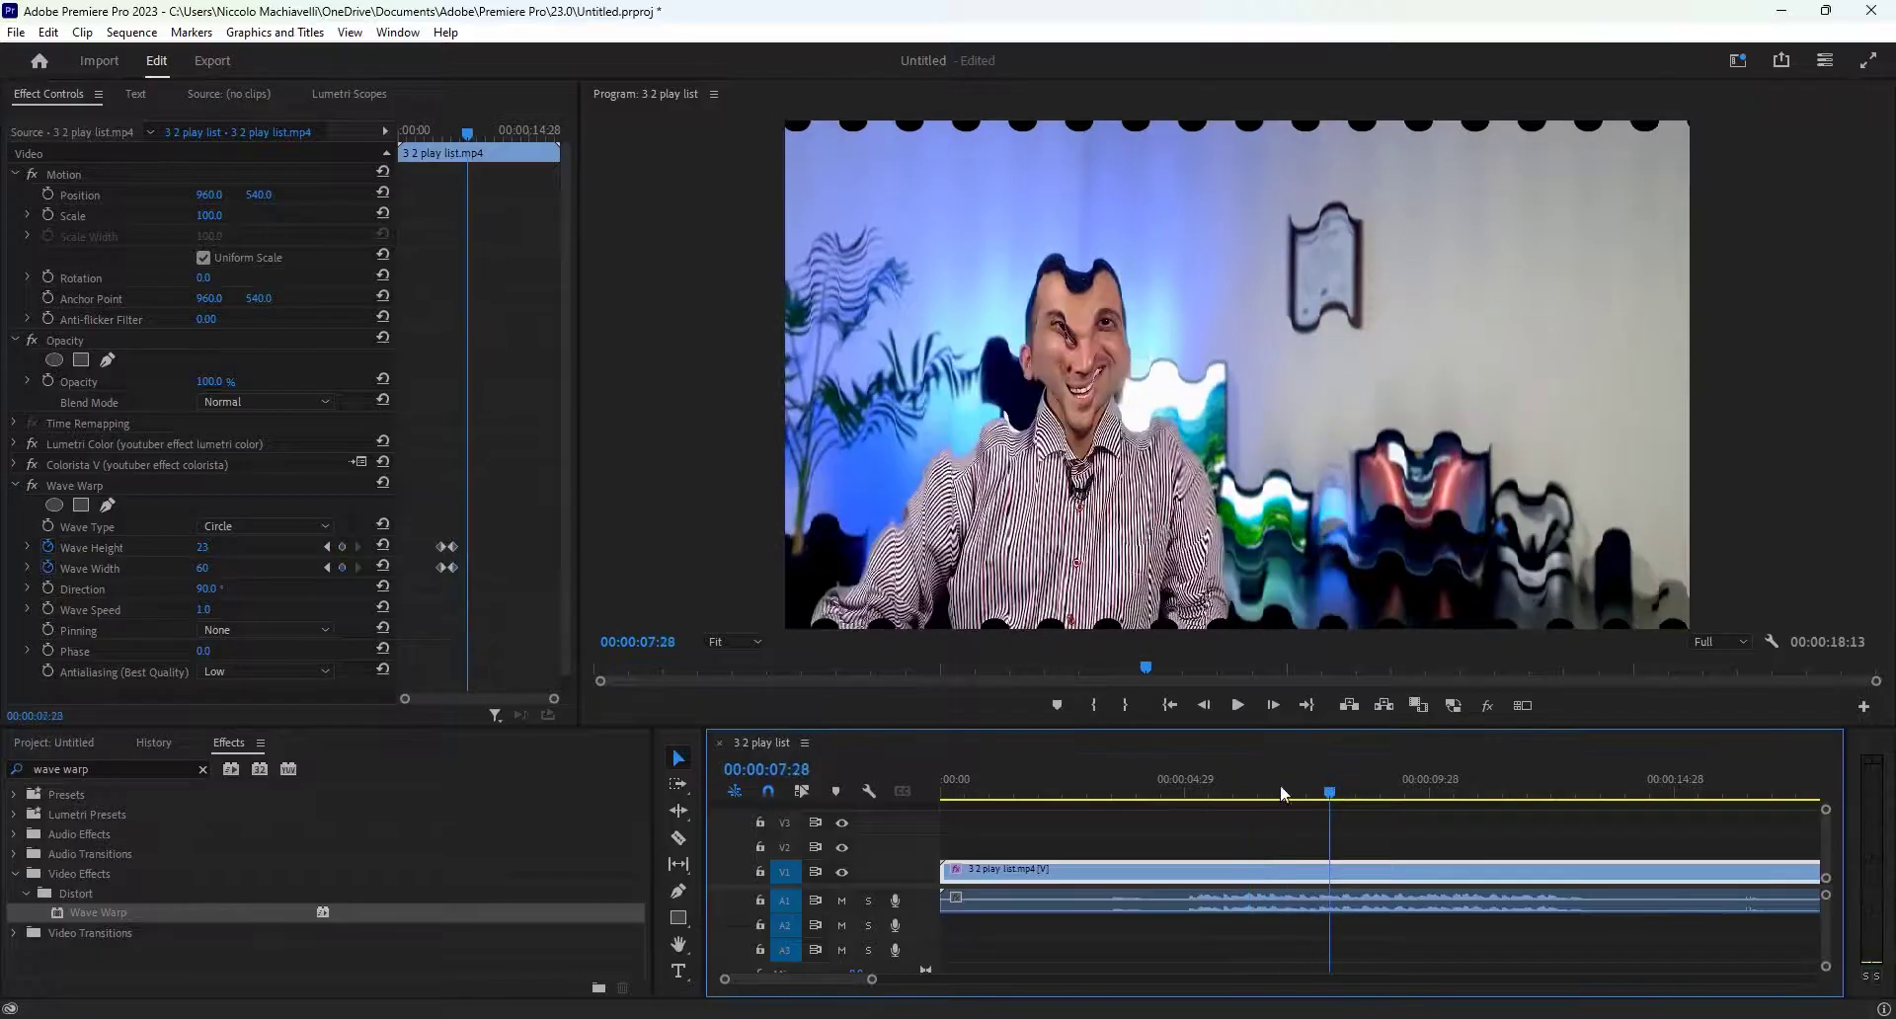
left_click(385, 568)
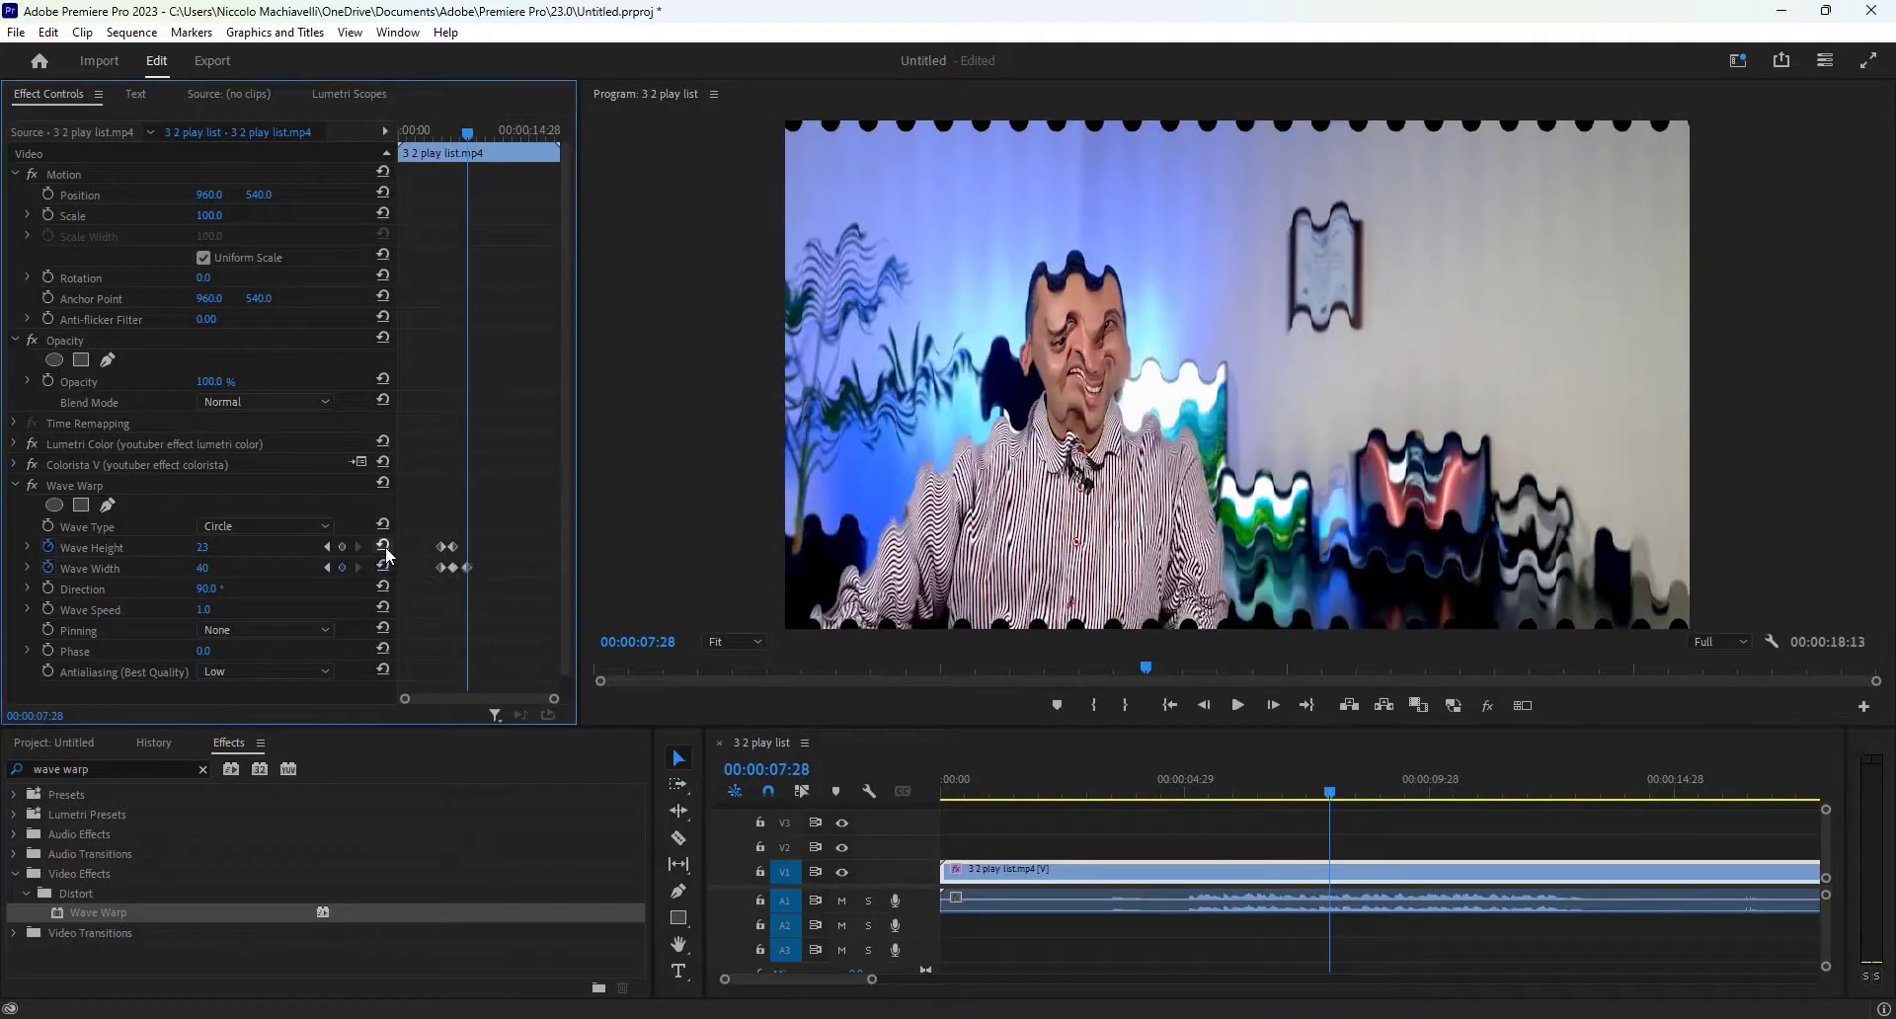
left_click(385, 547)
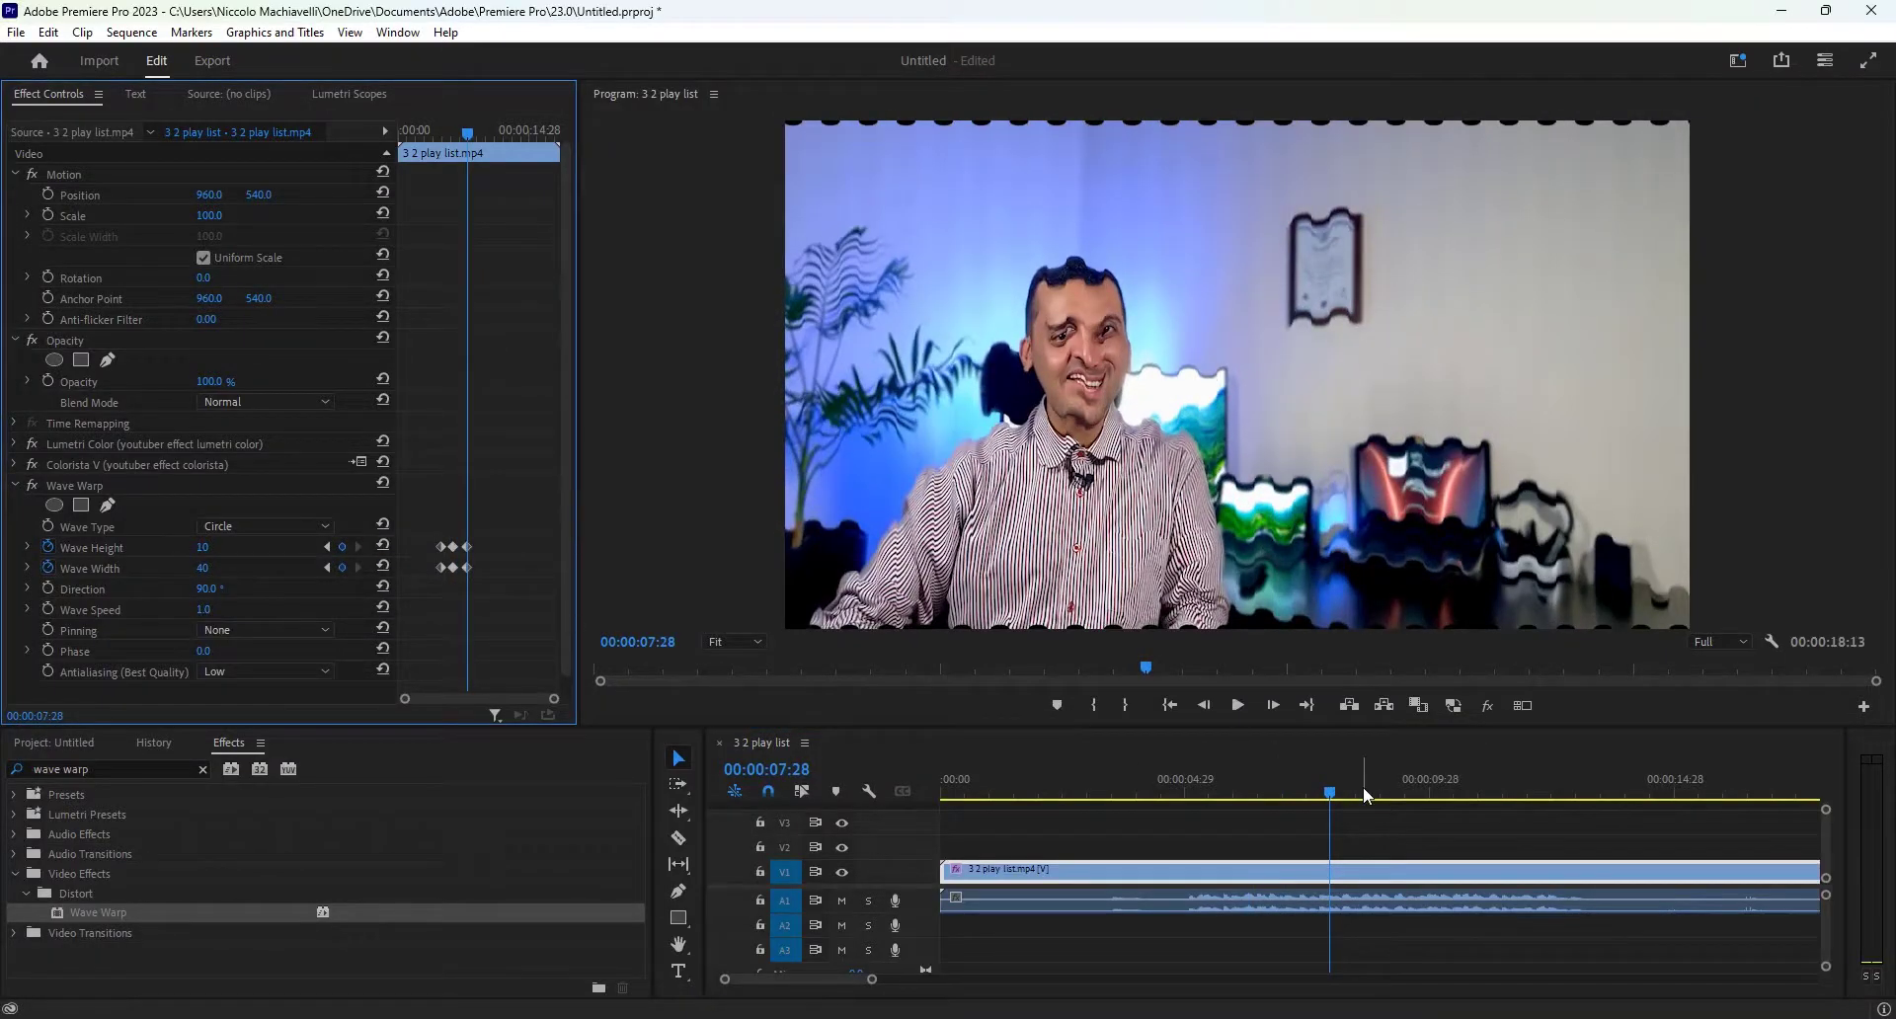
Step: At 00:00:09:13, keyframe Wave Height at 0 and Wave Width at 1 to end the distortion
left_click_drag(1371, 786, 1404, 785)
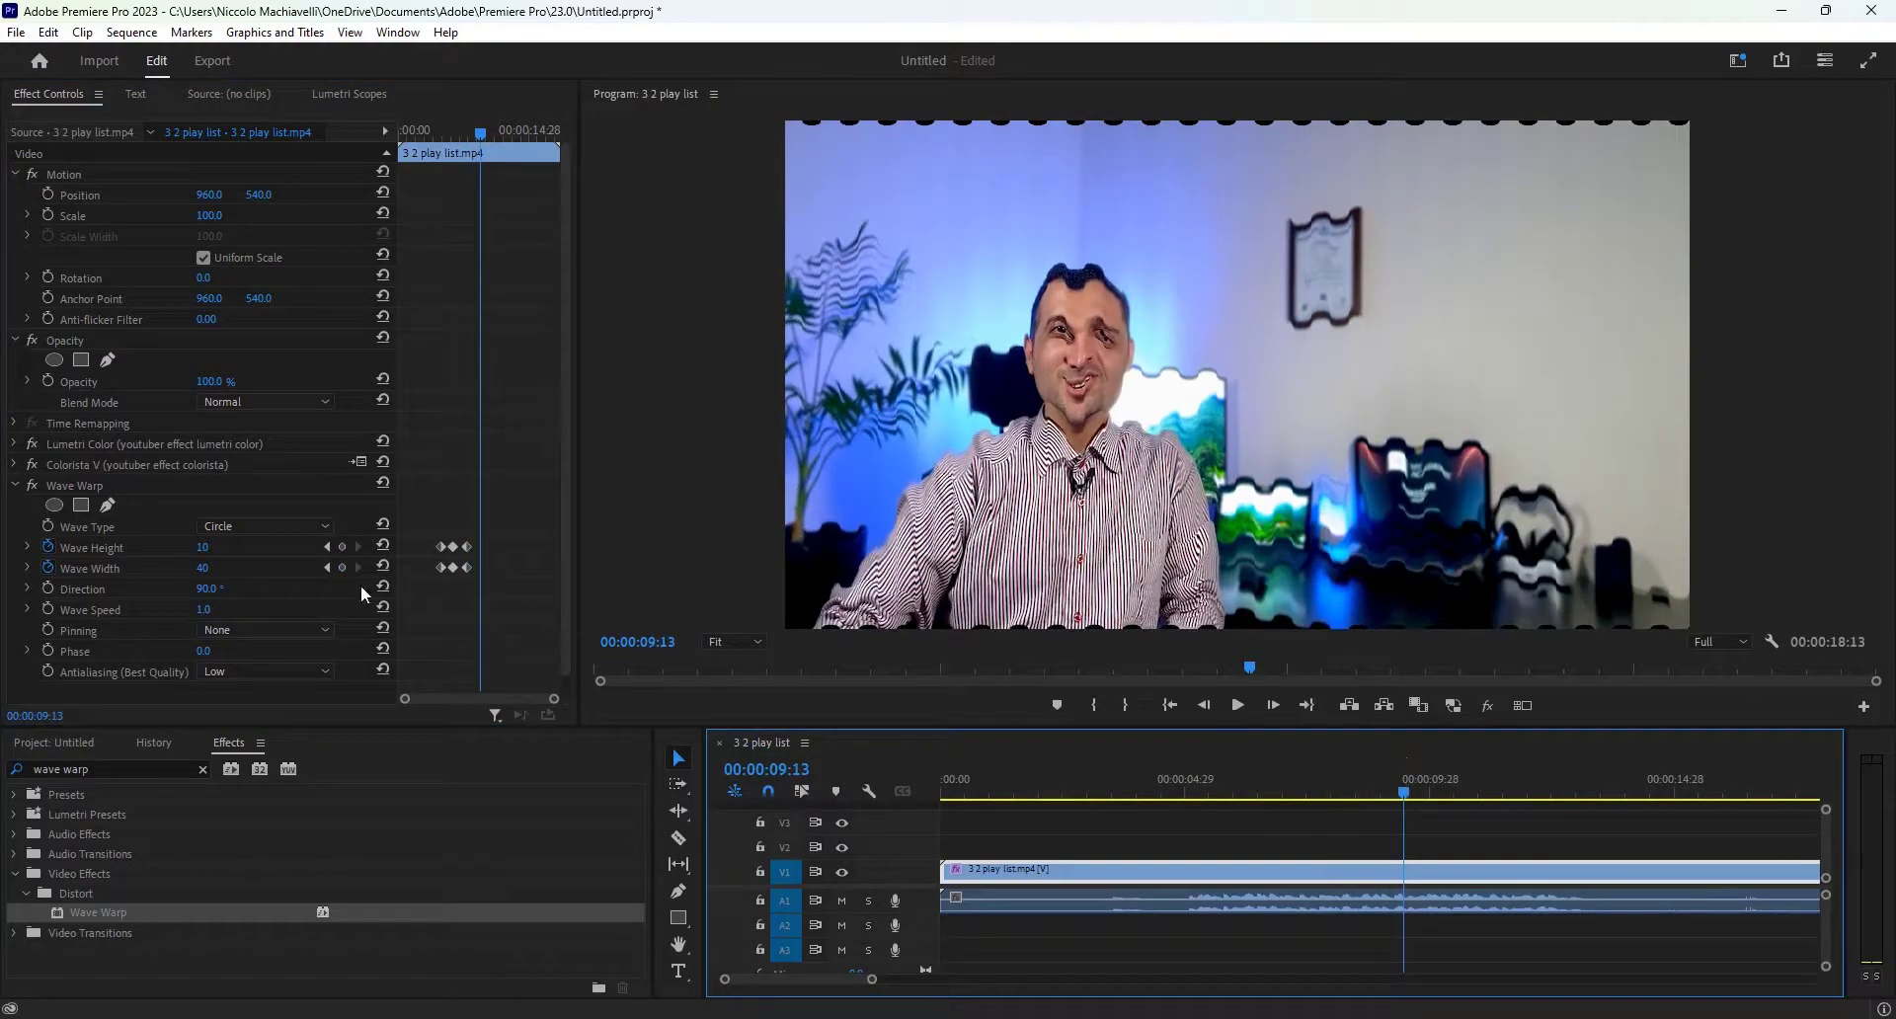
left_click(209, 548)
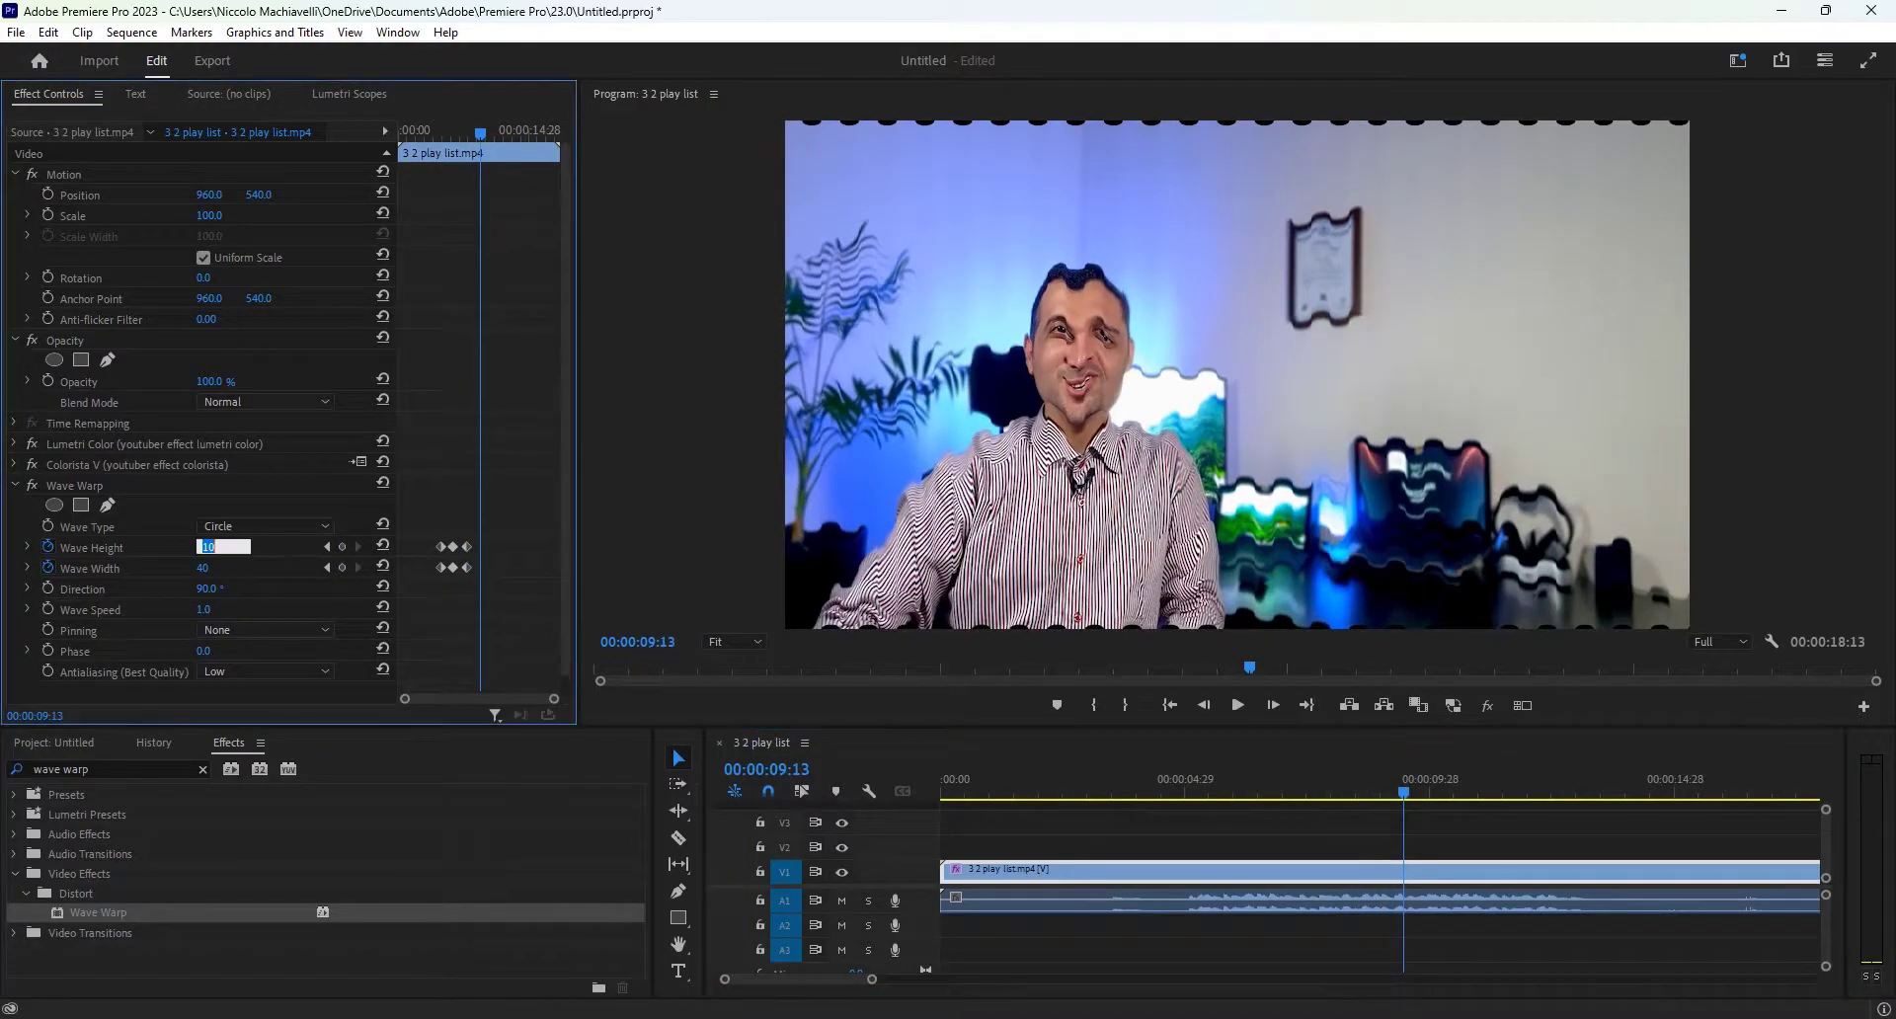
type("0")
left_click(207, 568)
type("0")
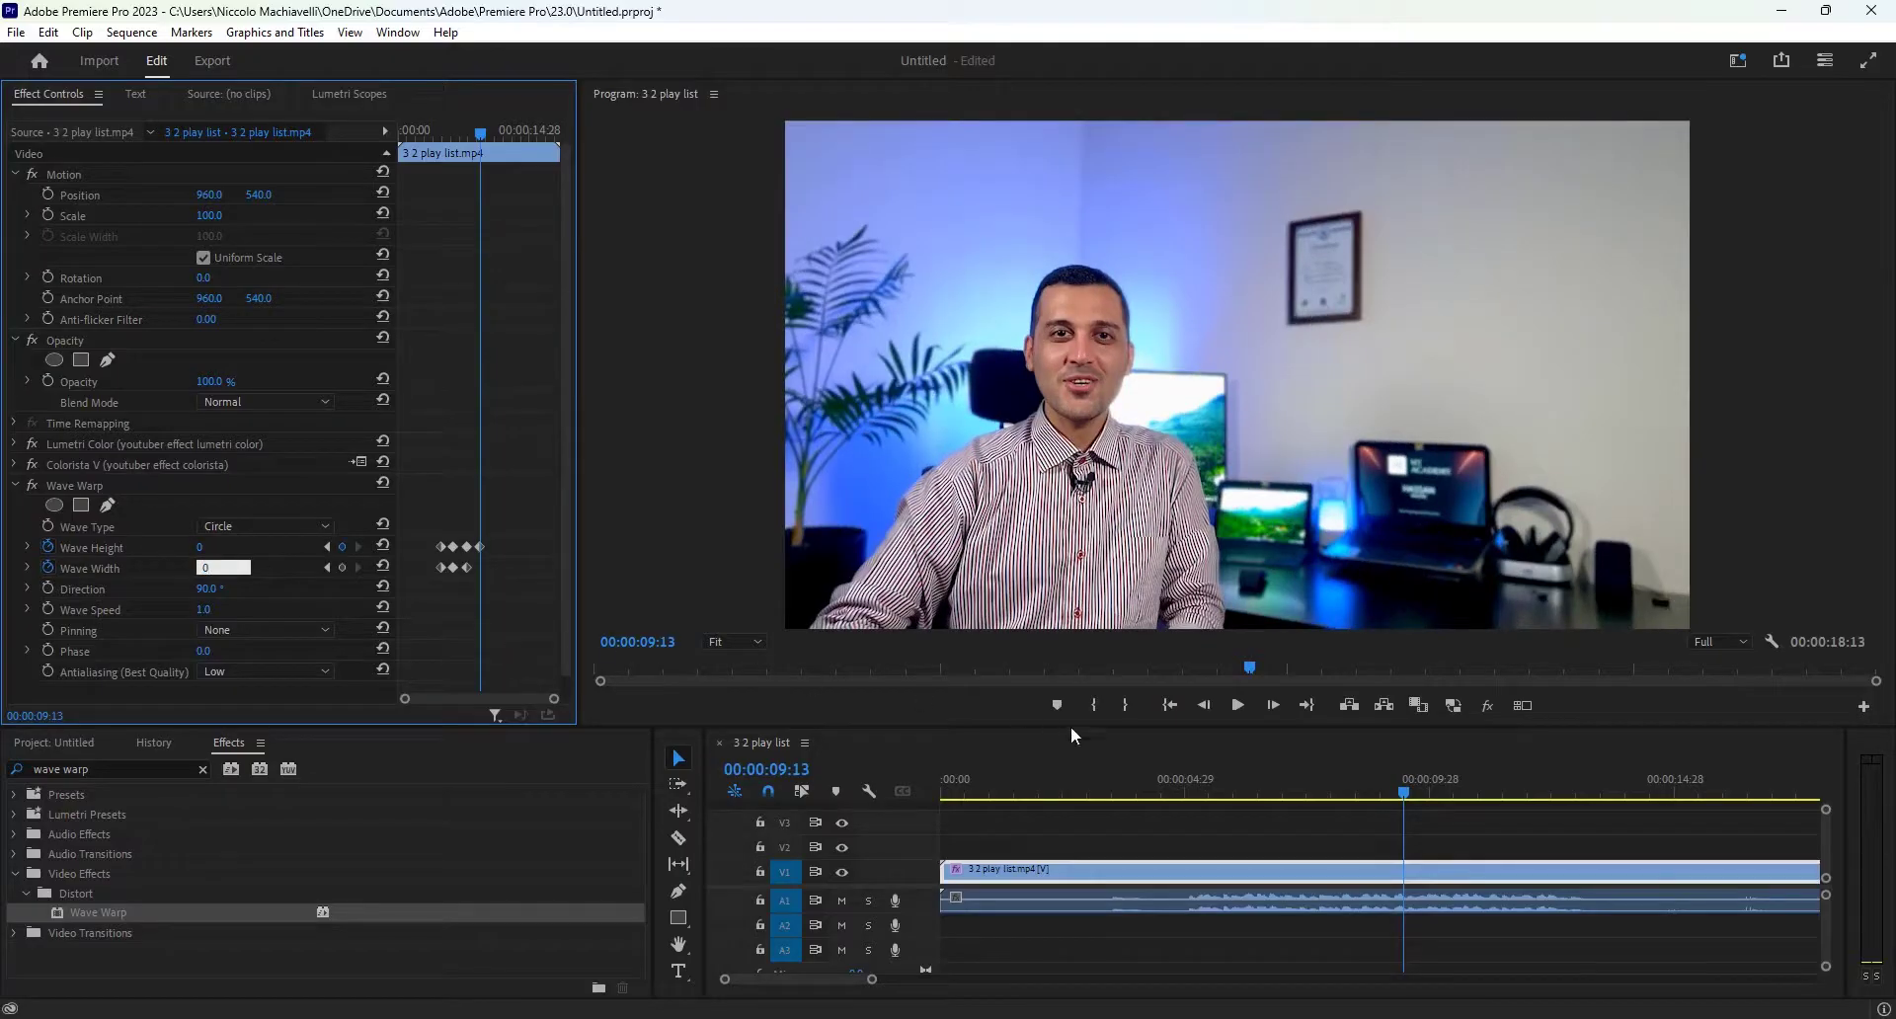
Step: Play the animated Wave Warp maximized from 00:00:05:01 until just past the last keyframes
left_click(1188, 778)
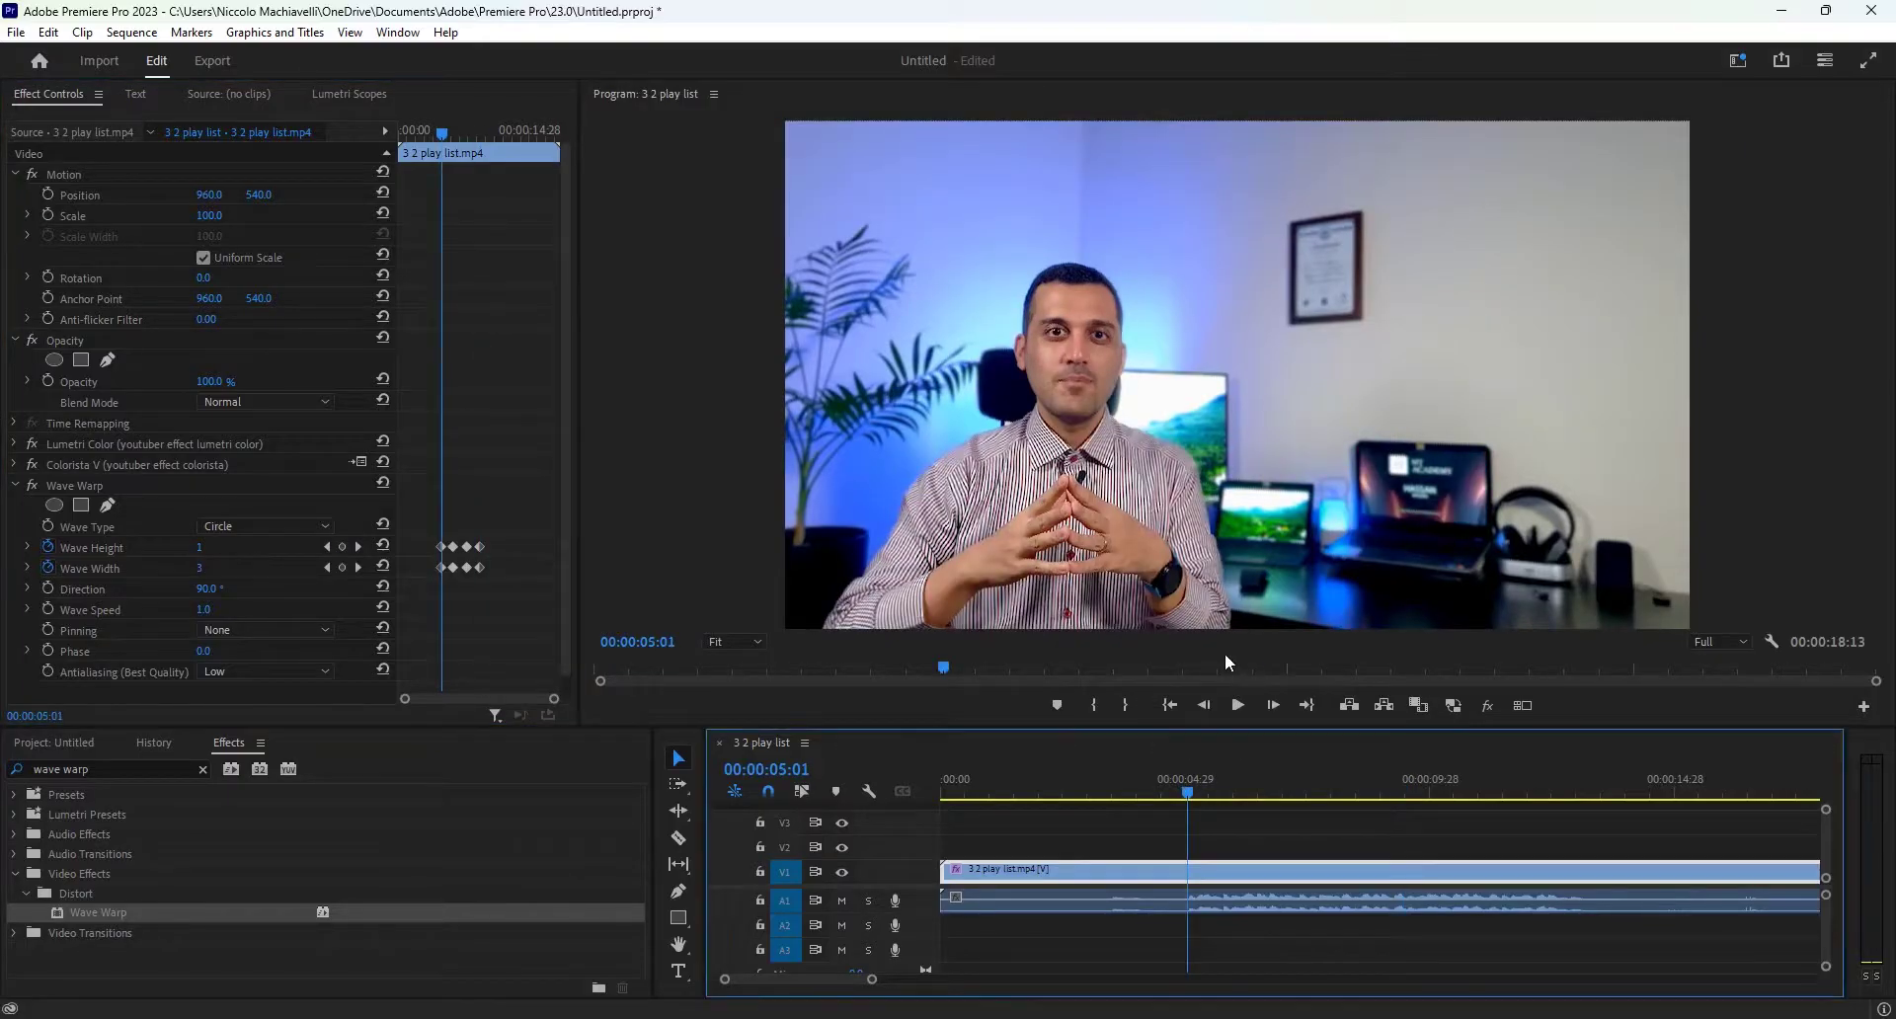
key("grave")
key("space")
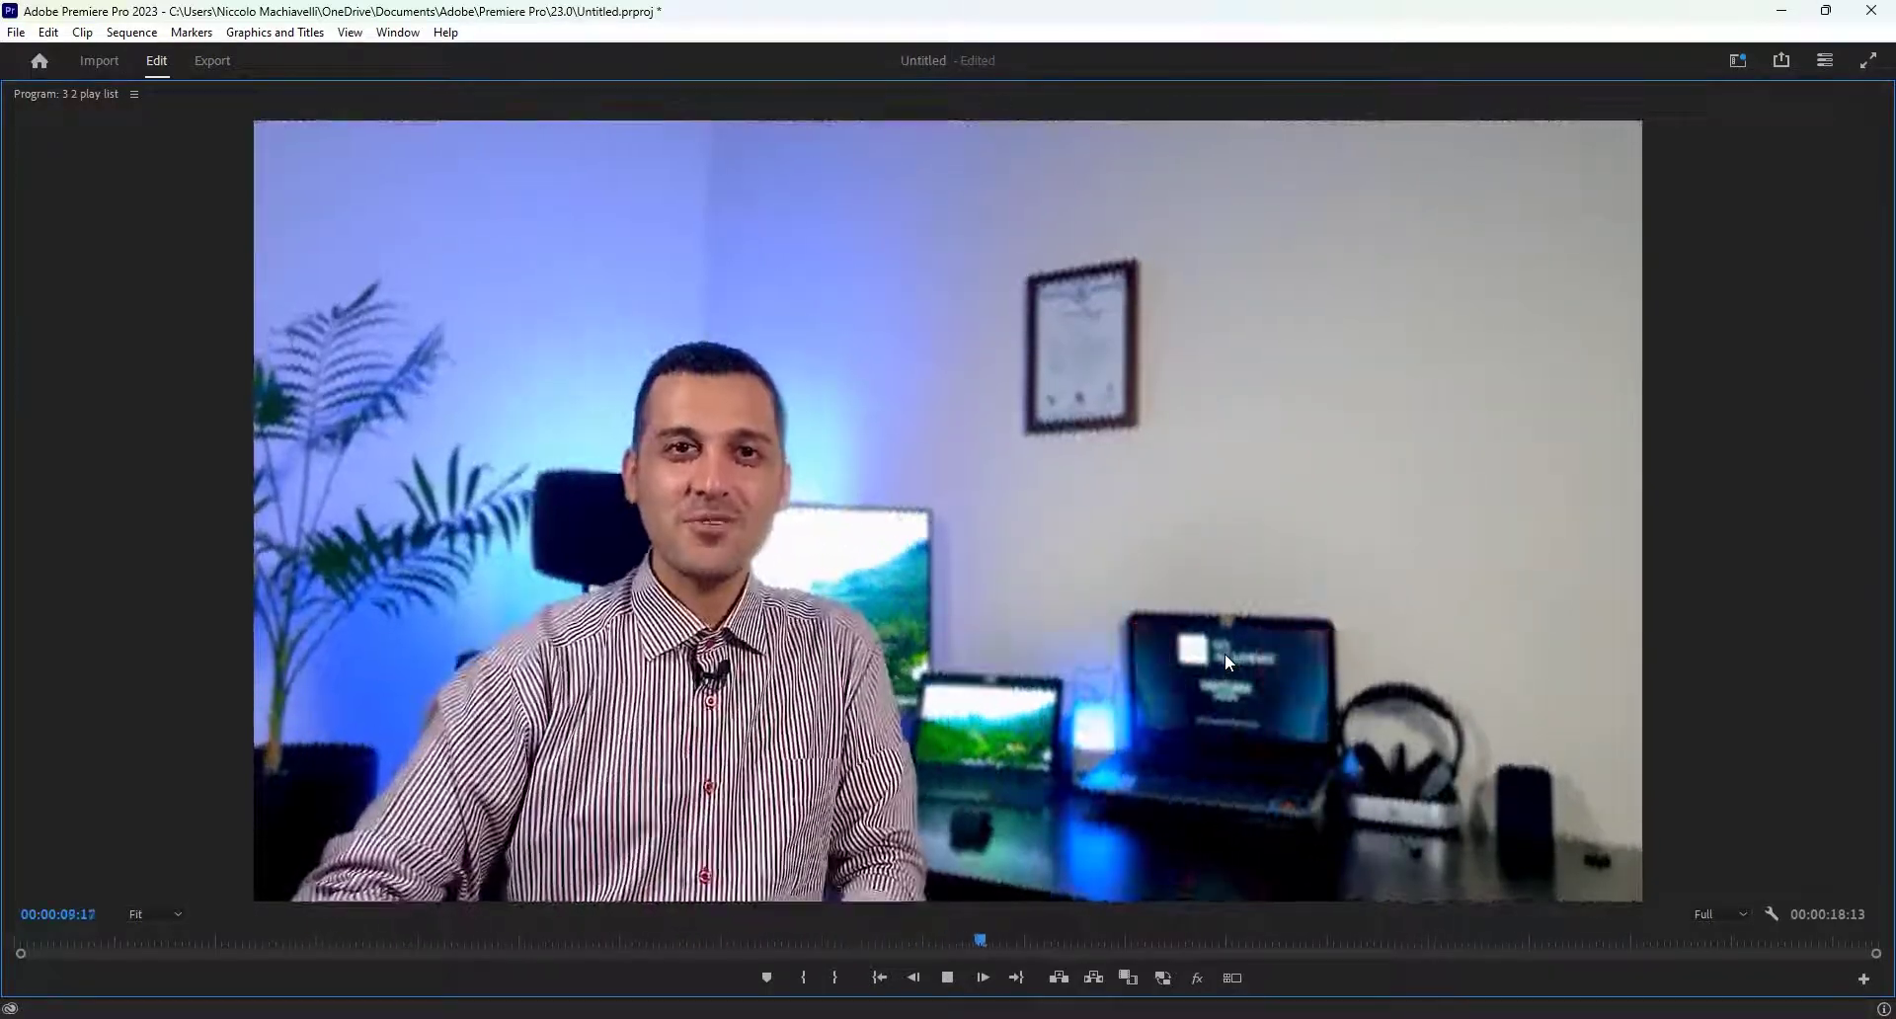
key("space")
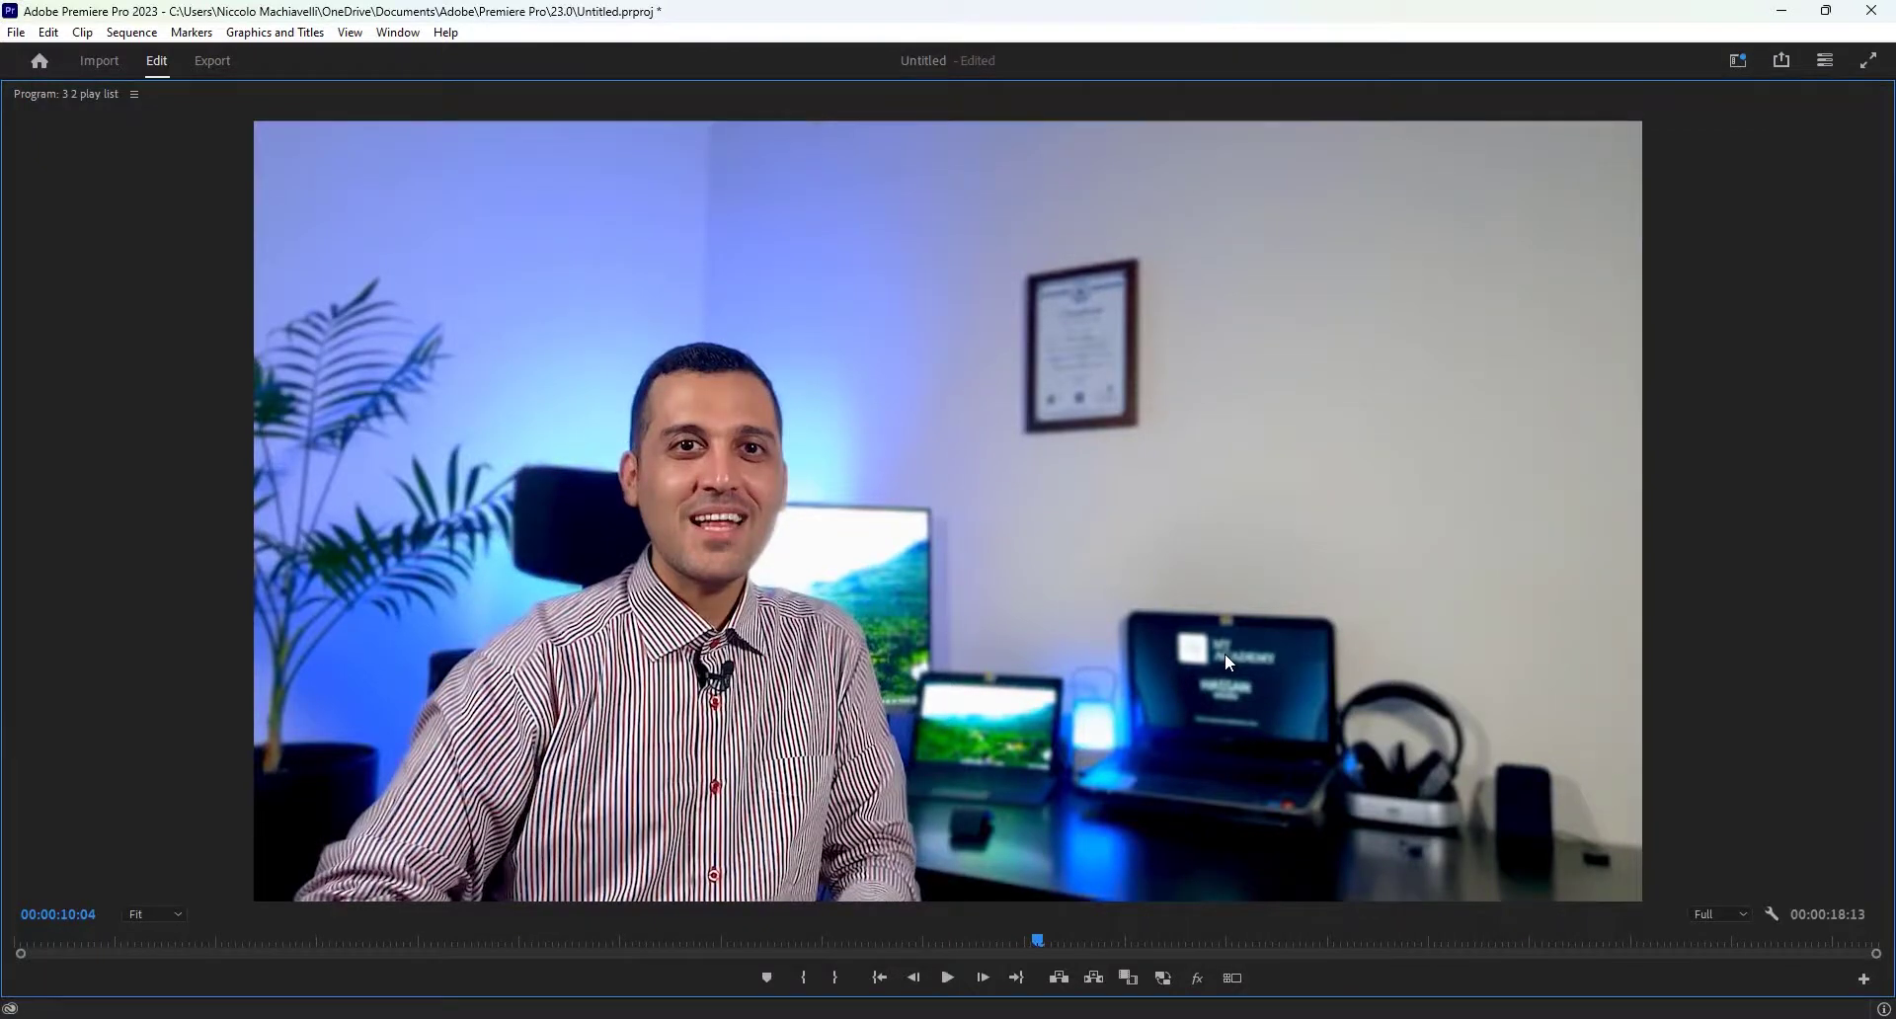
key("grave")
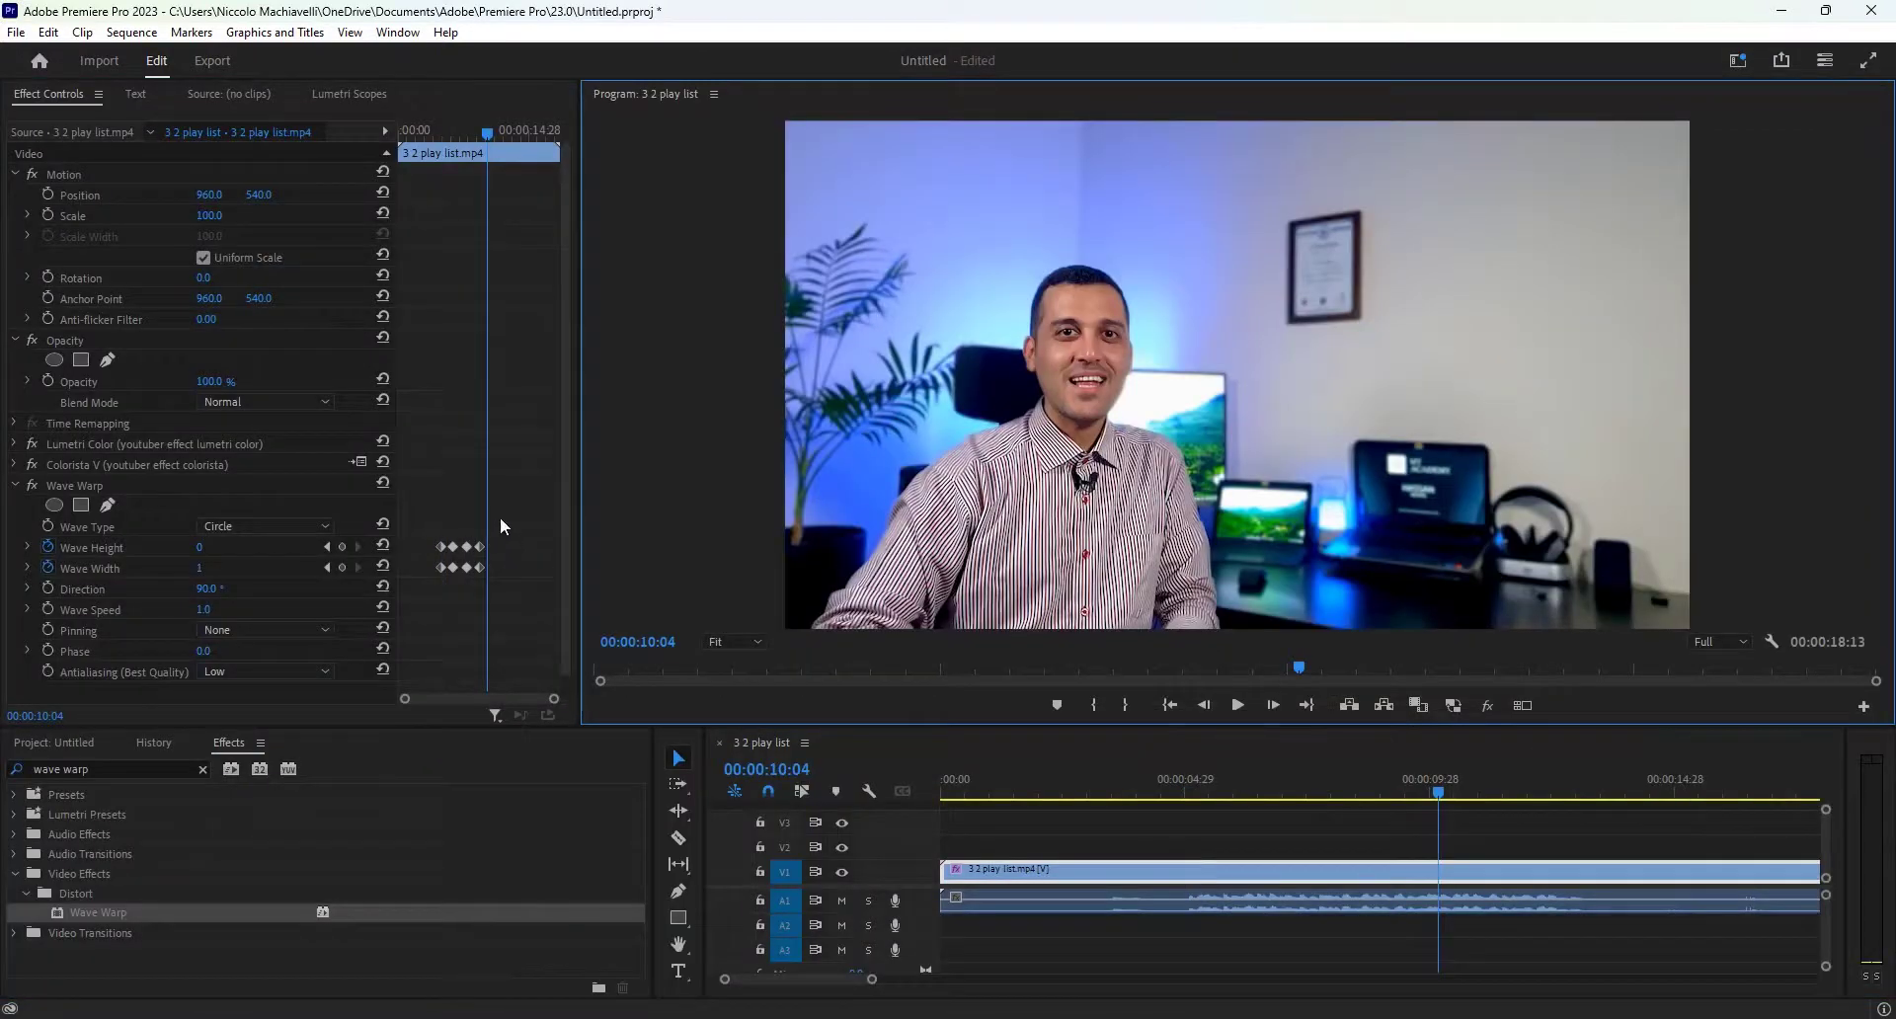
Step: Shift the last two pairs of Wave Height and Wave Width keyframes so that the third pair falls at 00:00:10:04
mouse_move(506, 522)
left_mouse_down()
mouse_move(460, 594)
mouse_move(488, 570)
left_mouse_up()
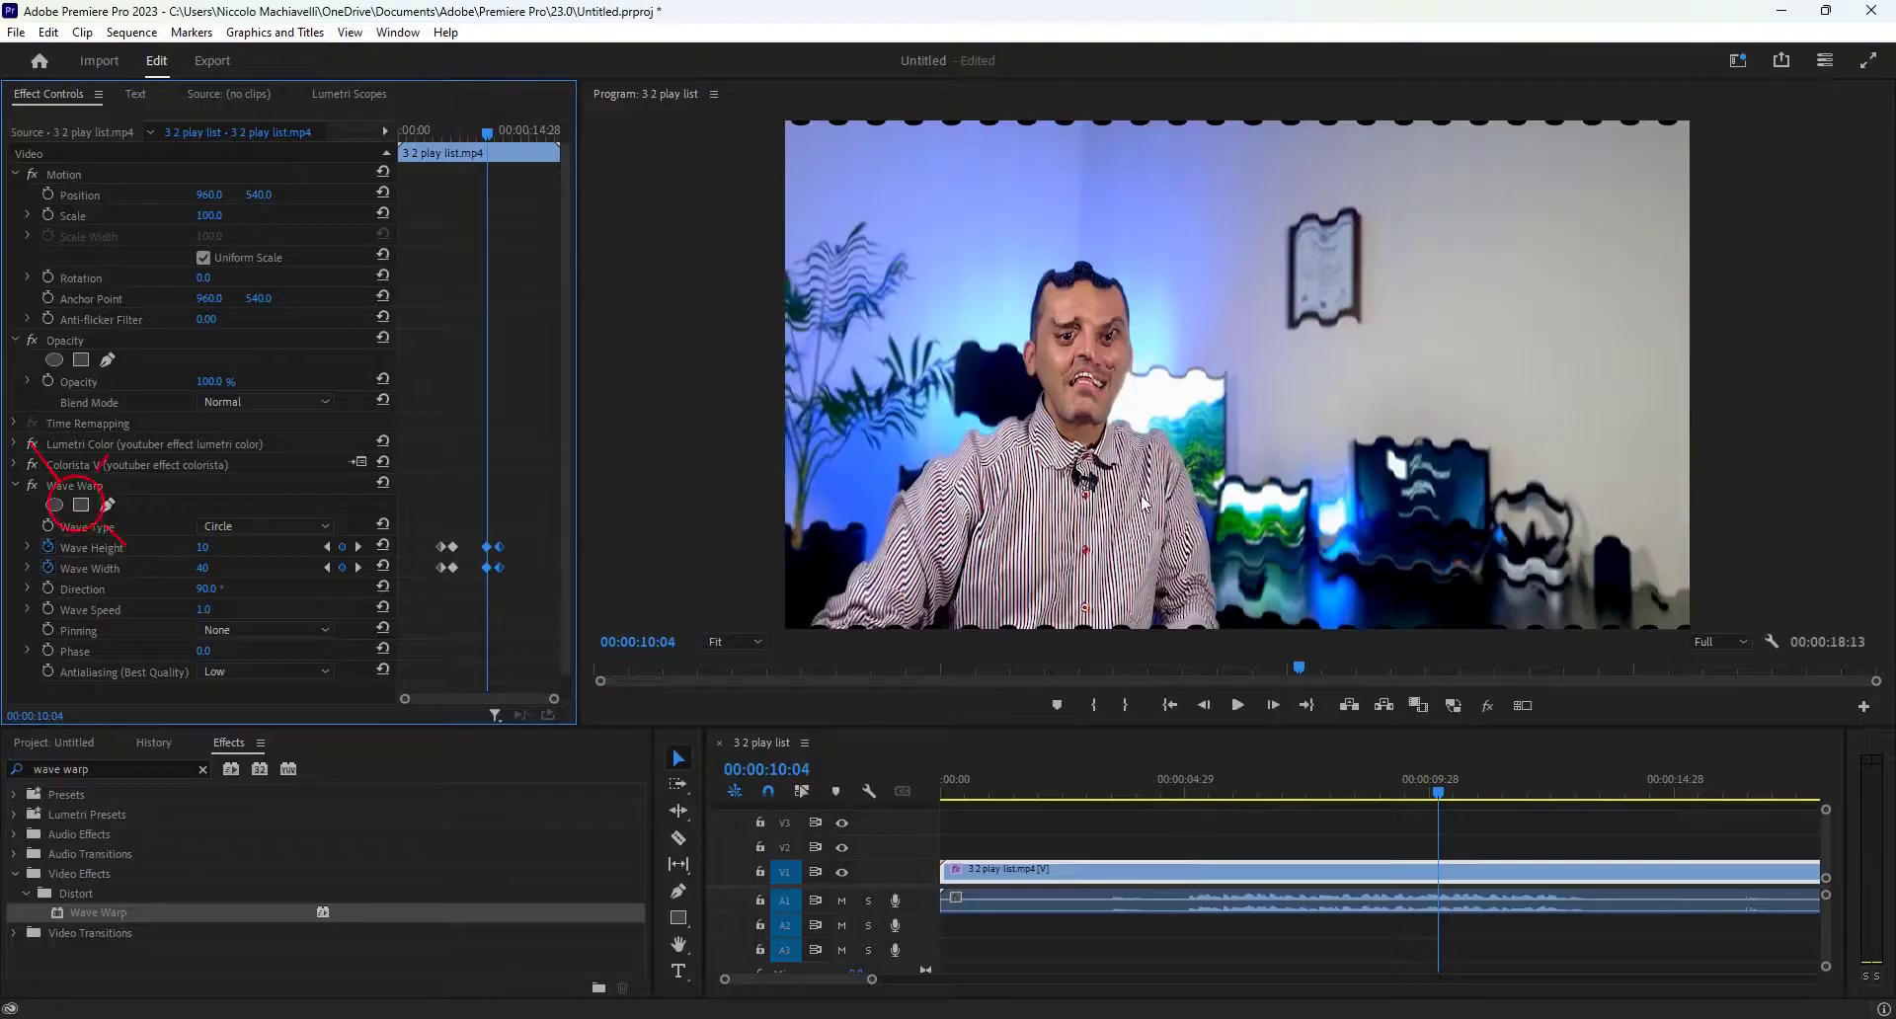
Step: Add an ellipse mask to the Wave Warp effect and fit it closely around the man's head, rechecking the fit at 00:00:04:28
left_click(55, 505)
left_click_drag(1160, 325, 1035, 322)
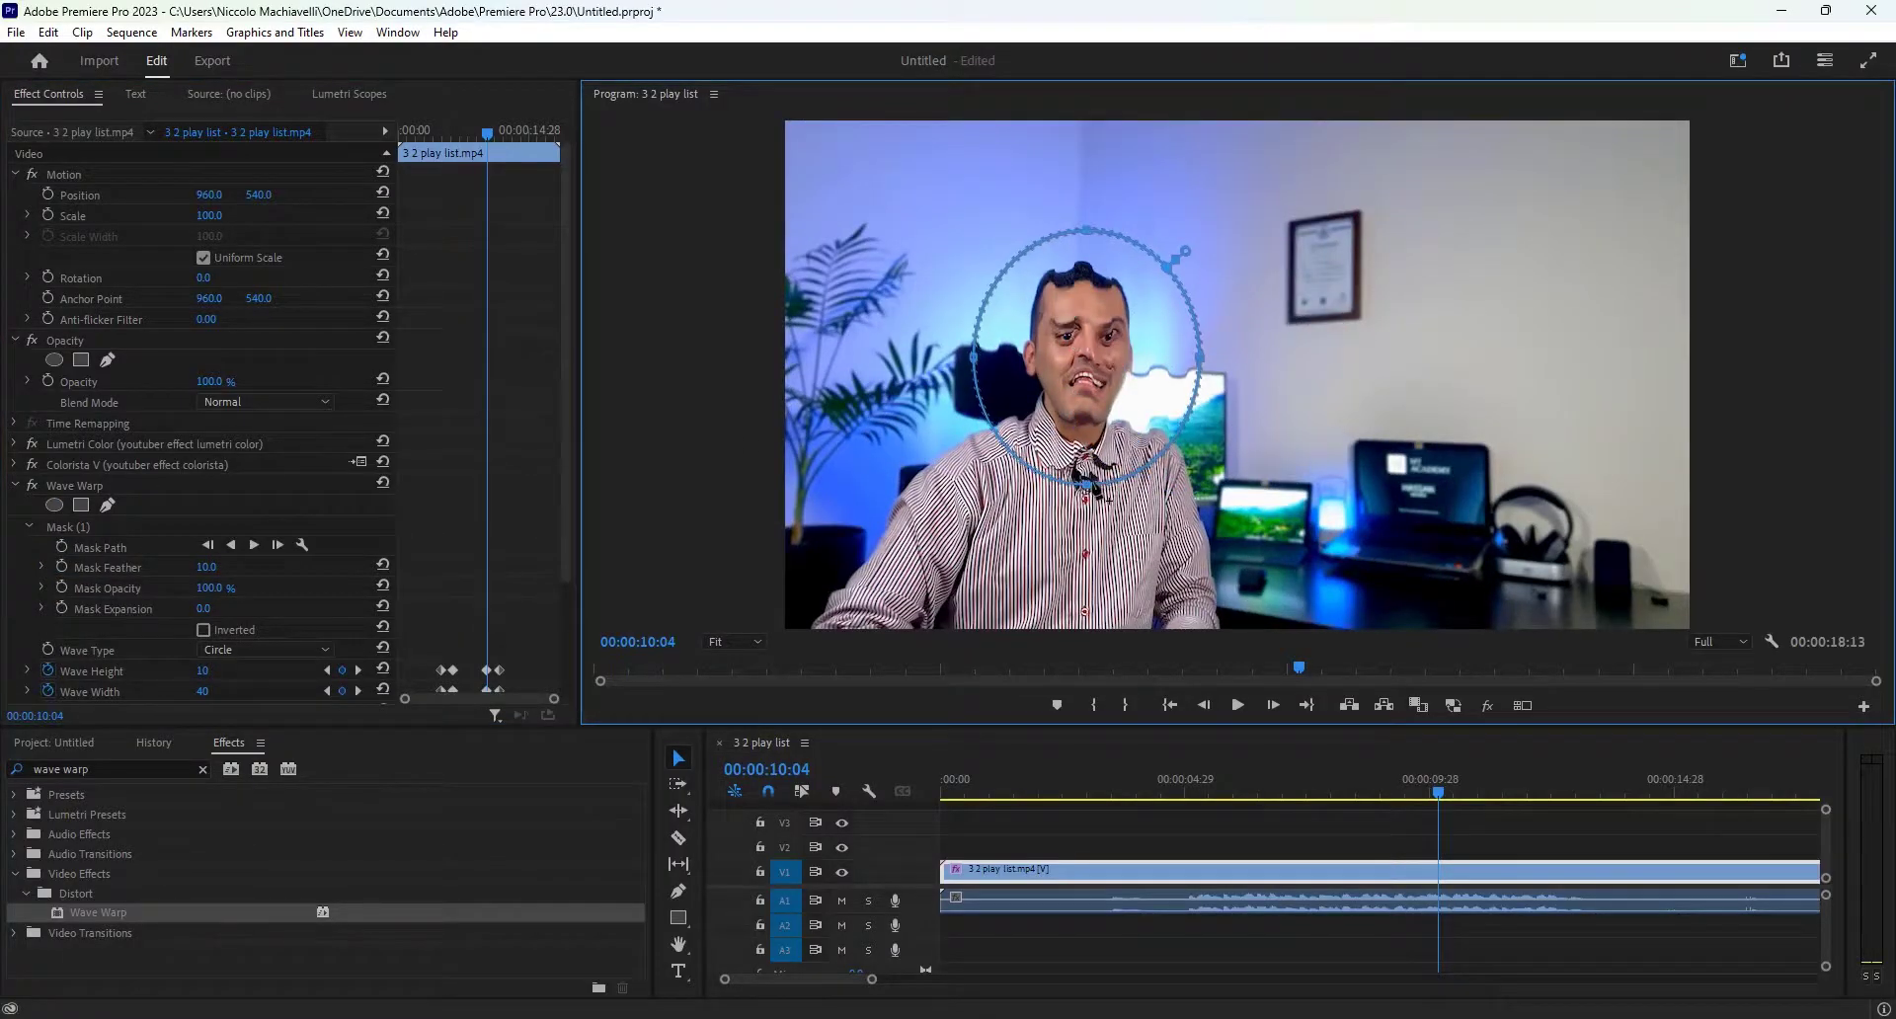
left_click_drag(1086, 486, 1090, 441)
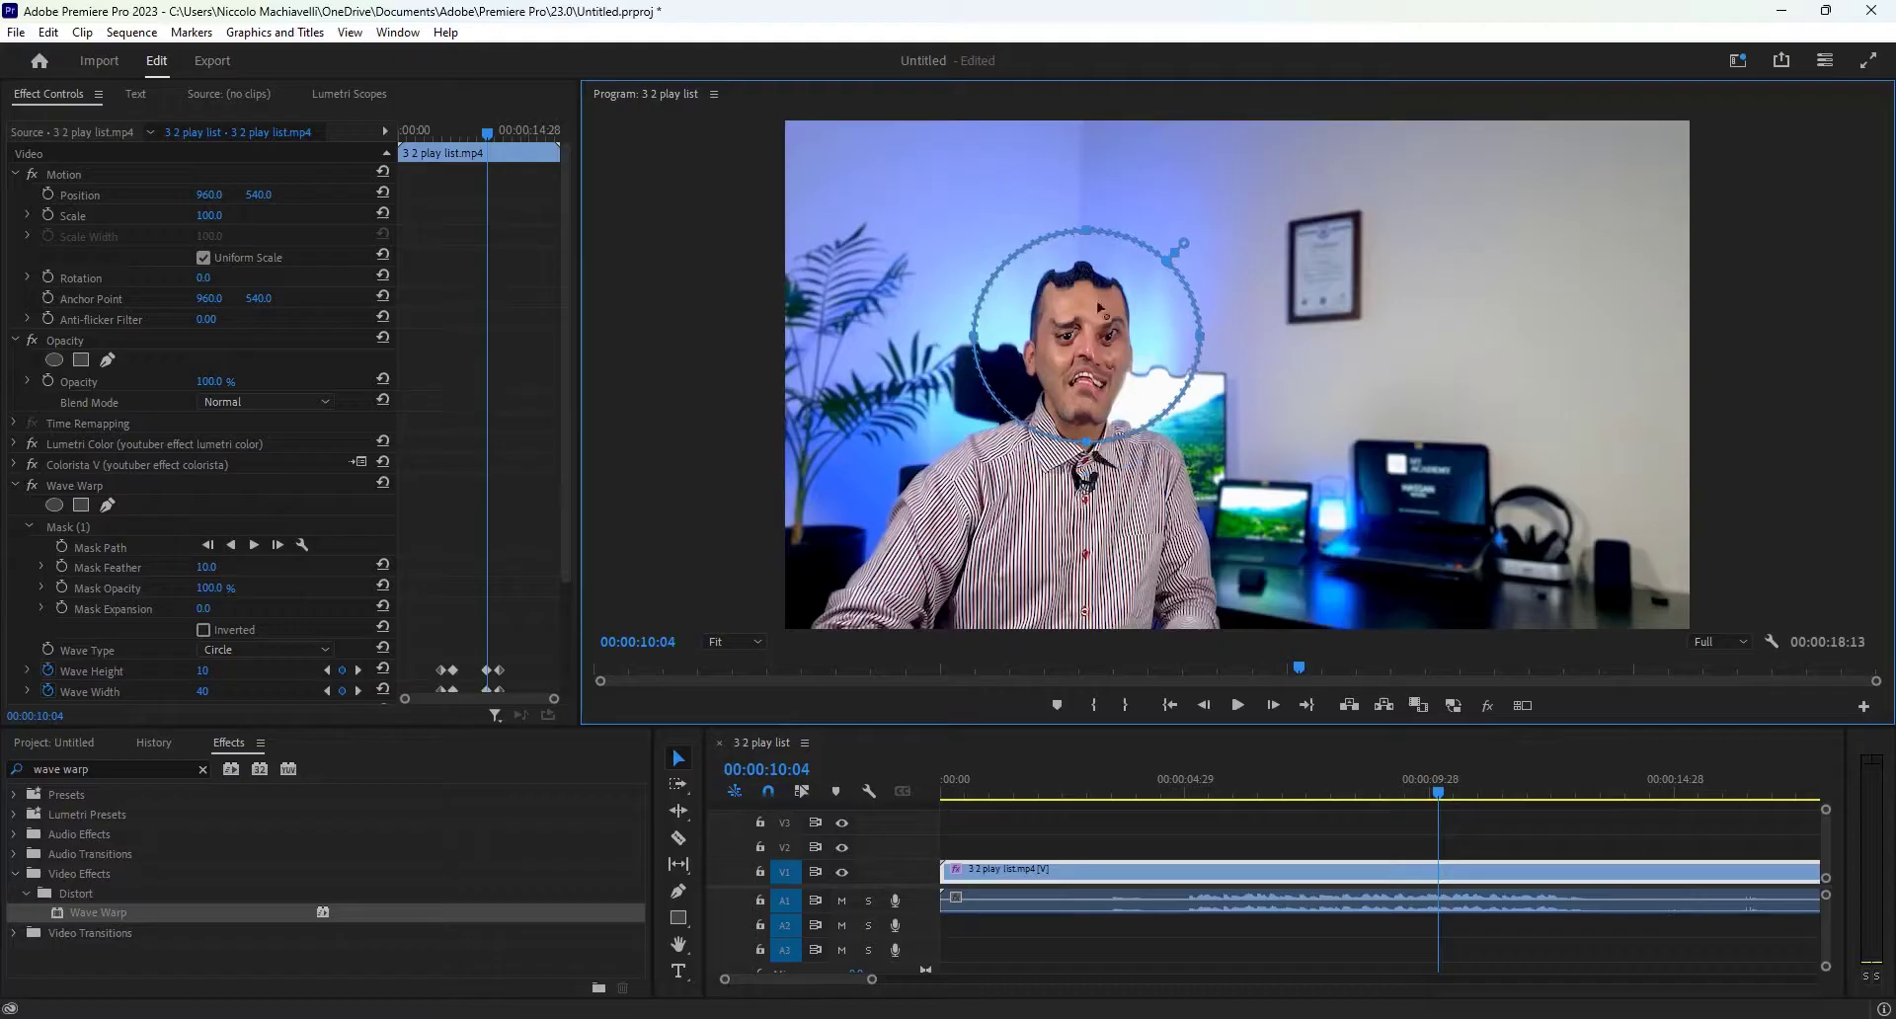
left_click_drag(1088, 231, 1091, 258)
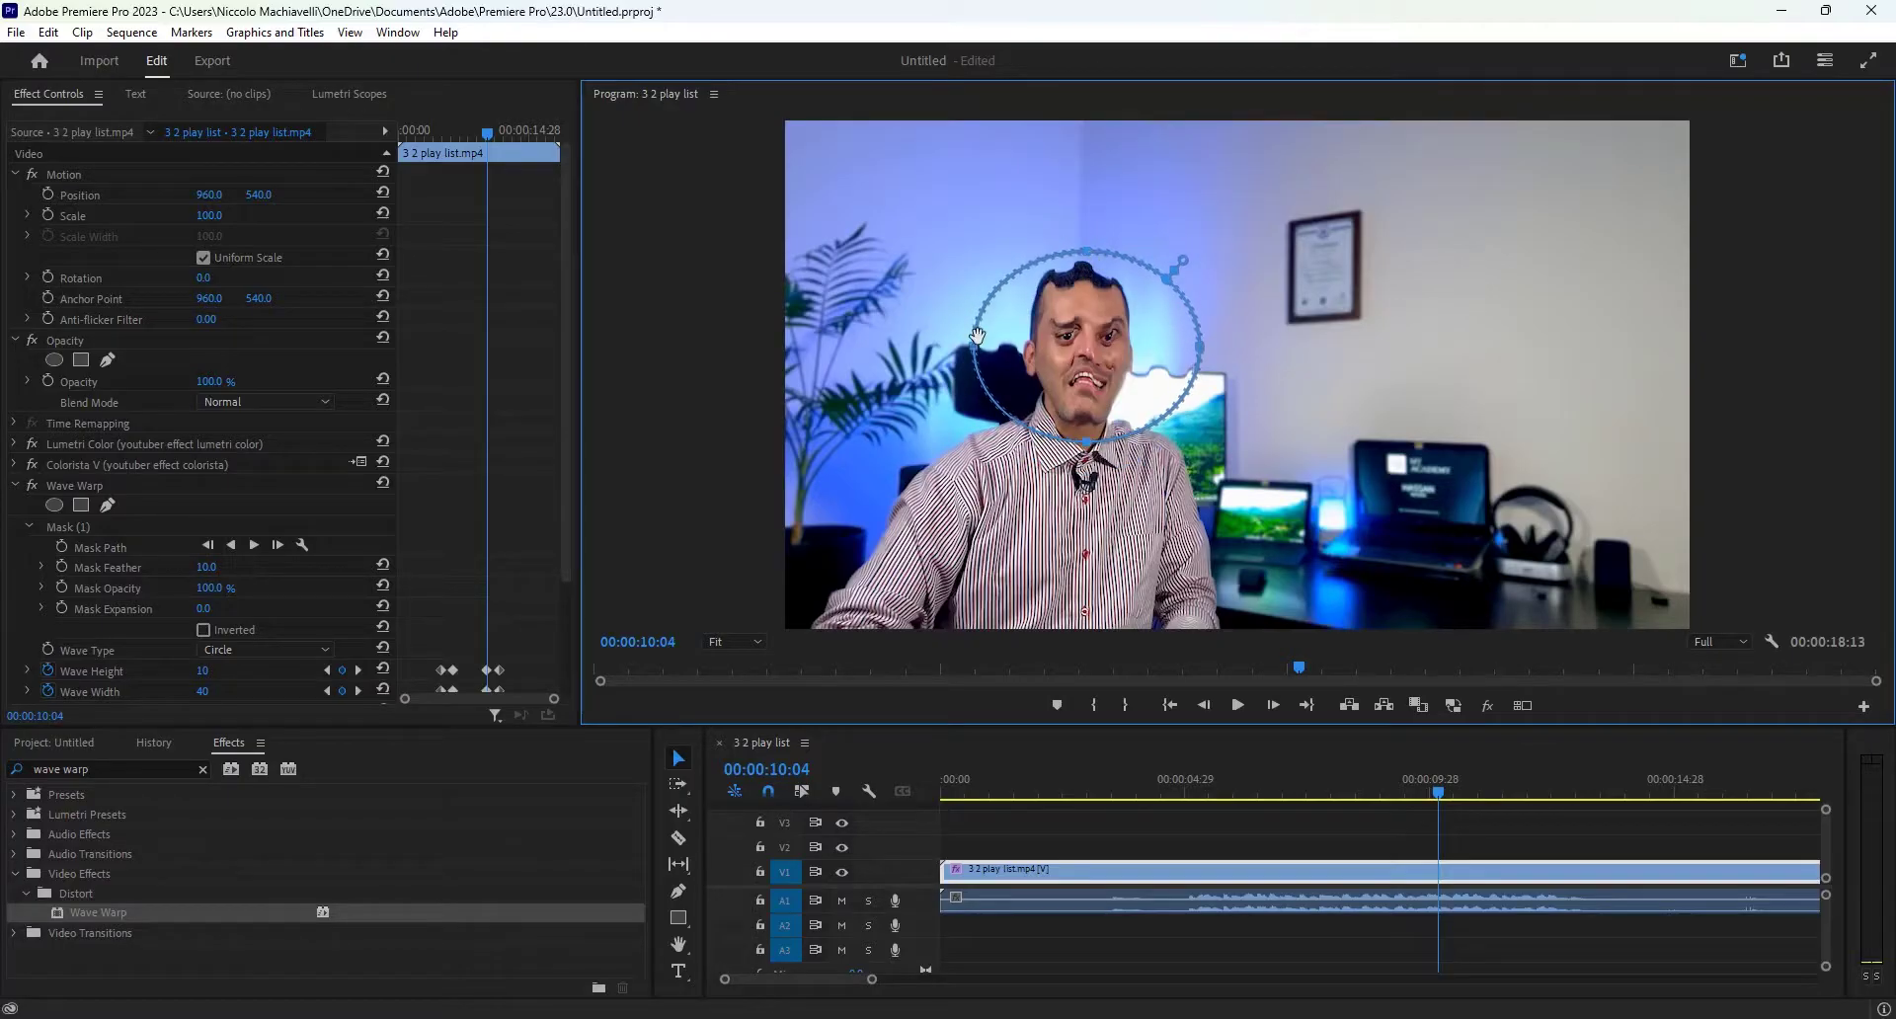
left_click_drag(973, 346, 1017, 348)
left_click_drag(1200, 346, 1141, 356)
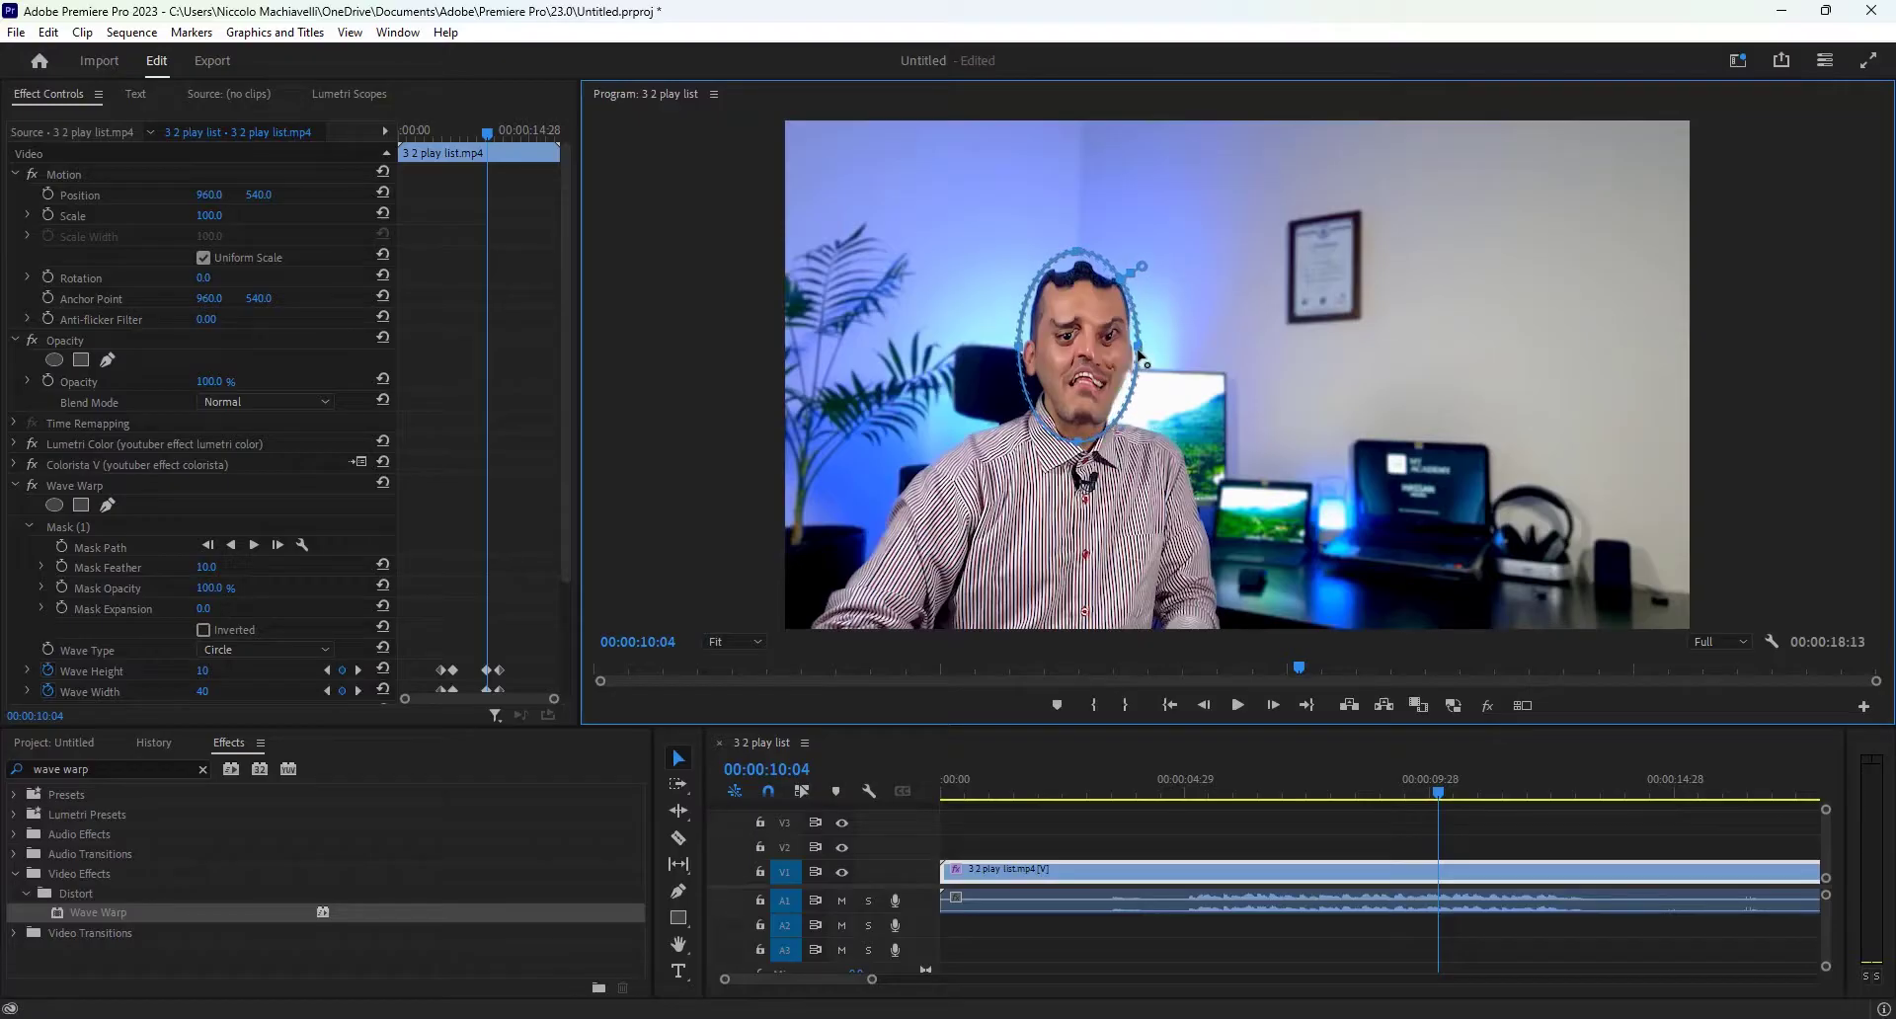
left_click(1185, 782)
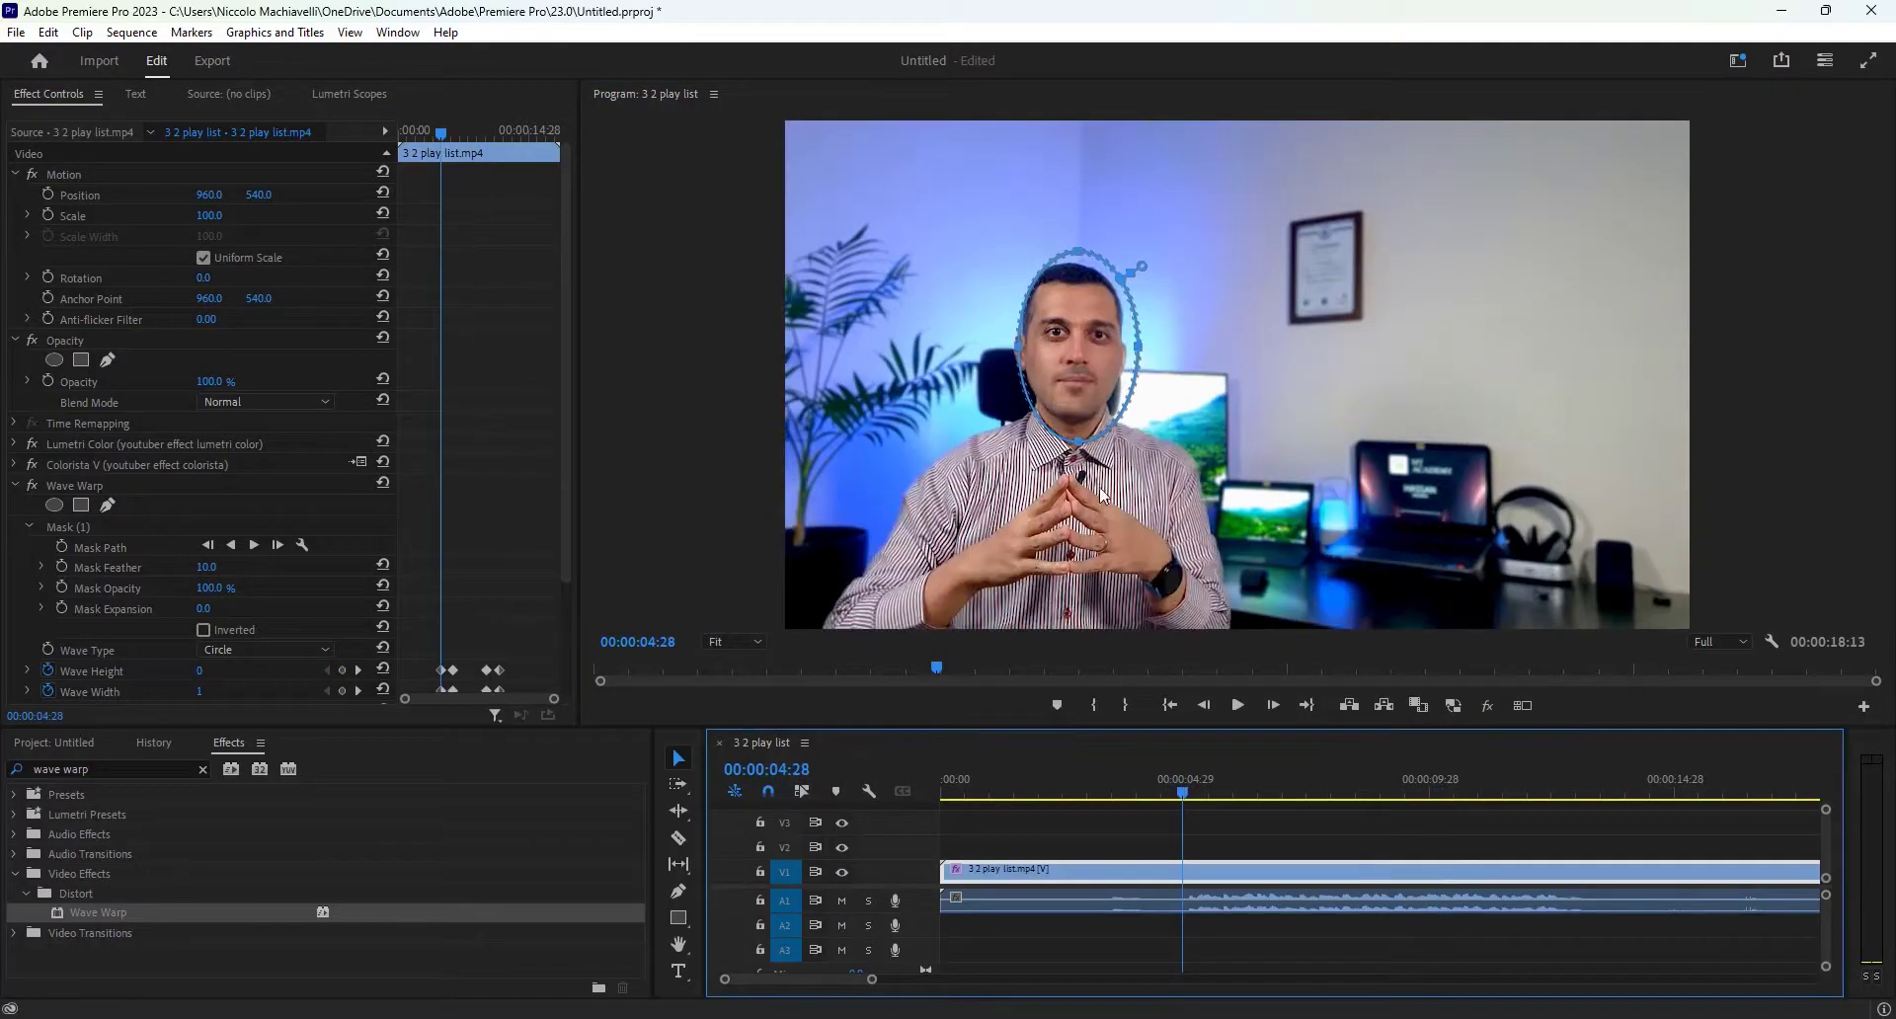
left_click_drag(1021, 357, 1017, 352)
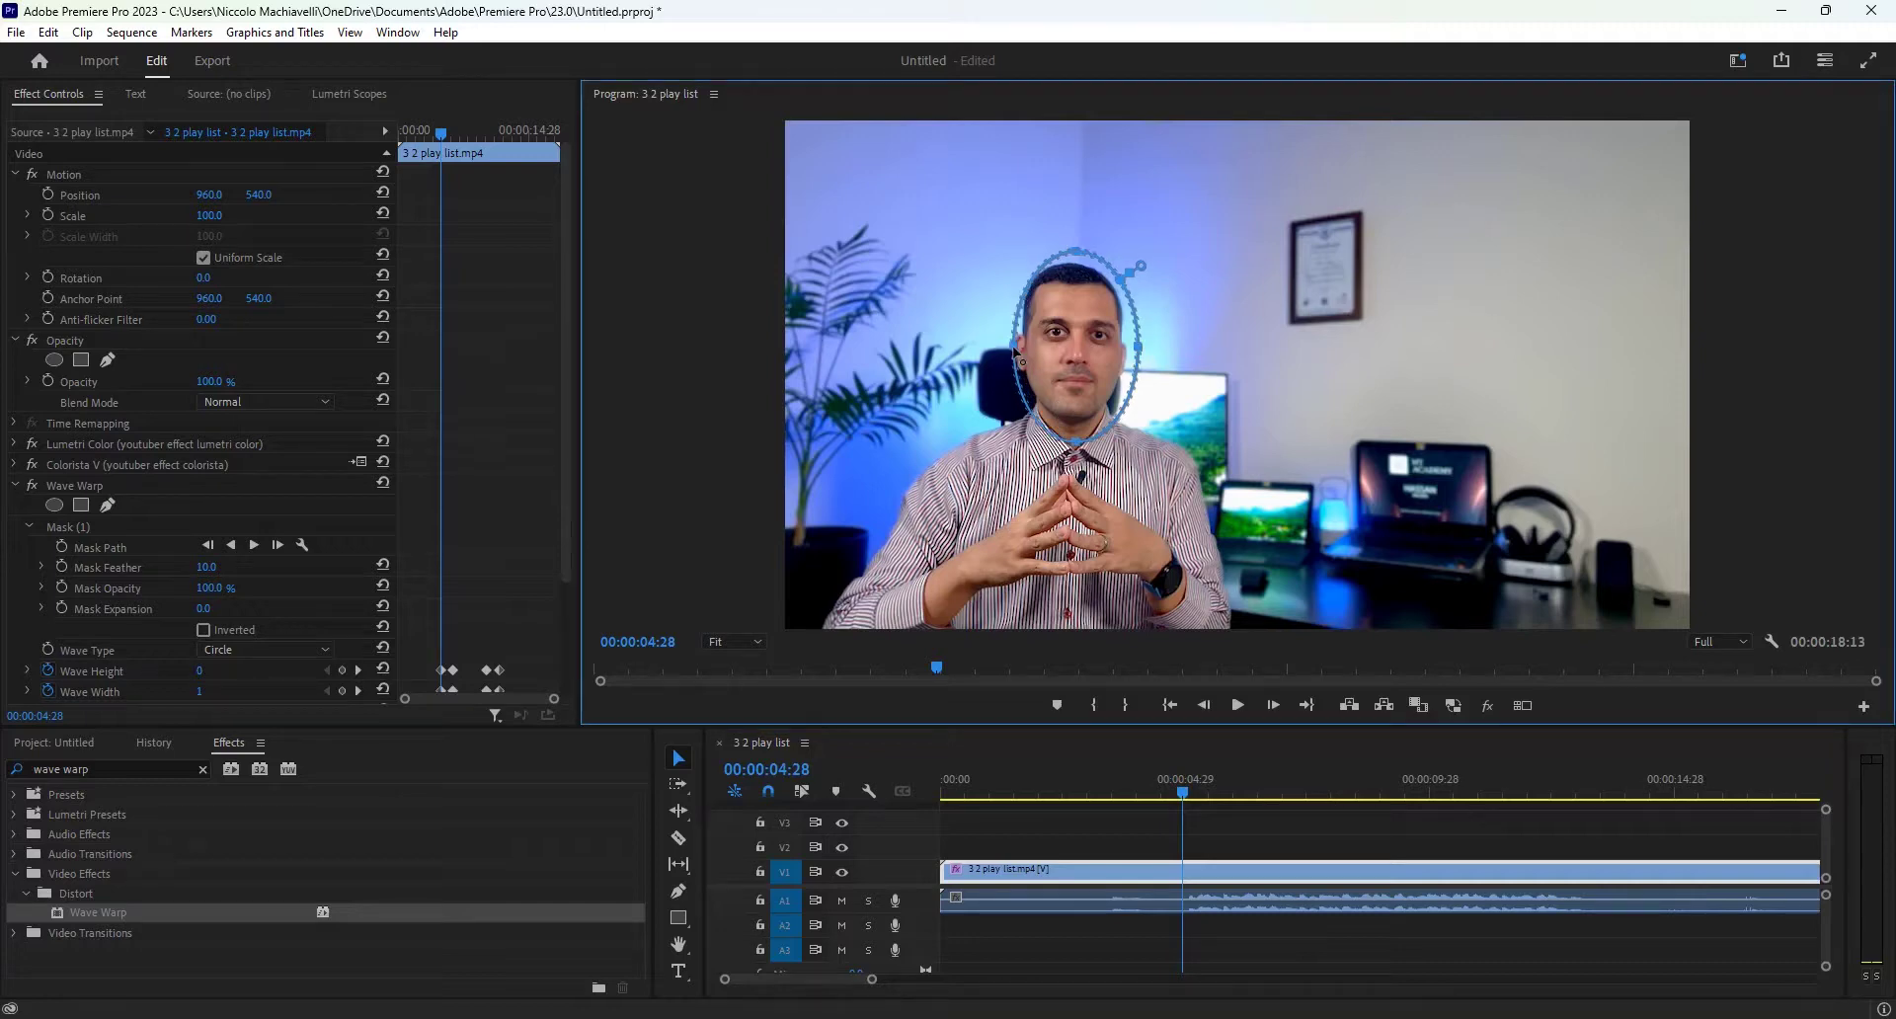
Step: Play the masked Wave Warp maximized from 00:00:04:28 until past the last keyframes
key("grave")
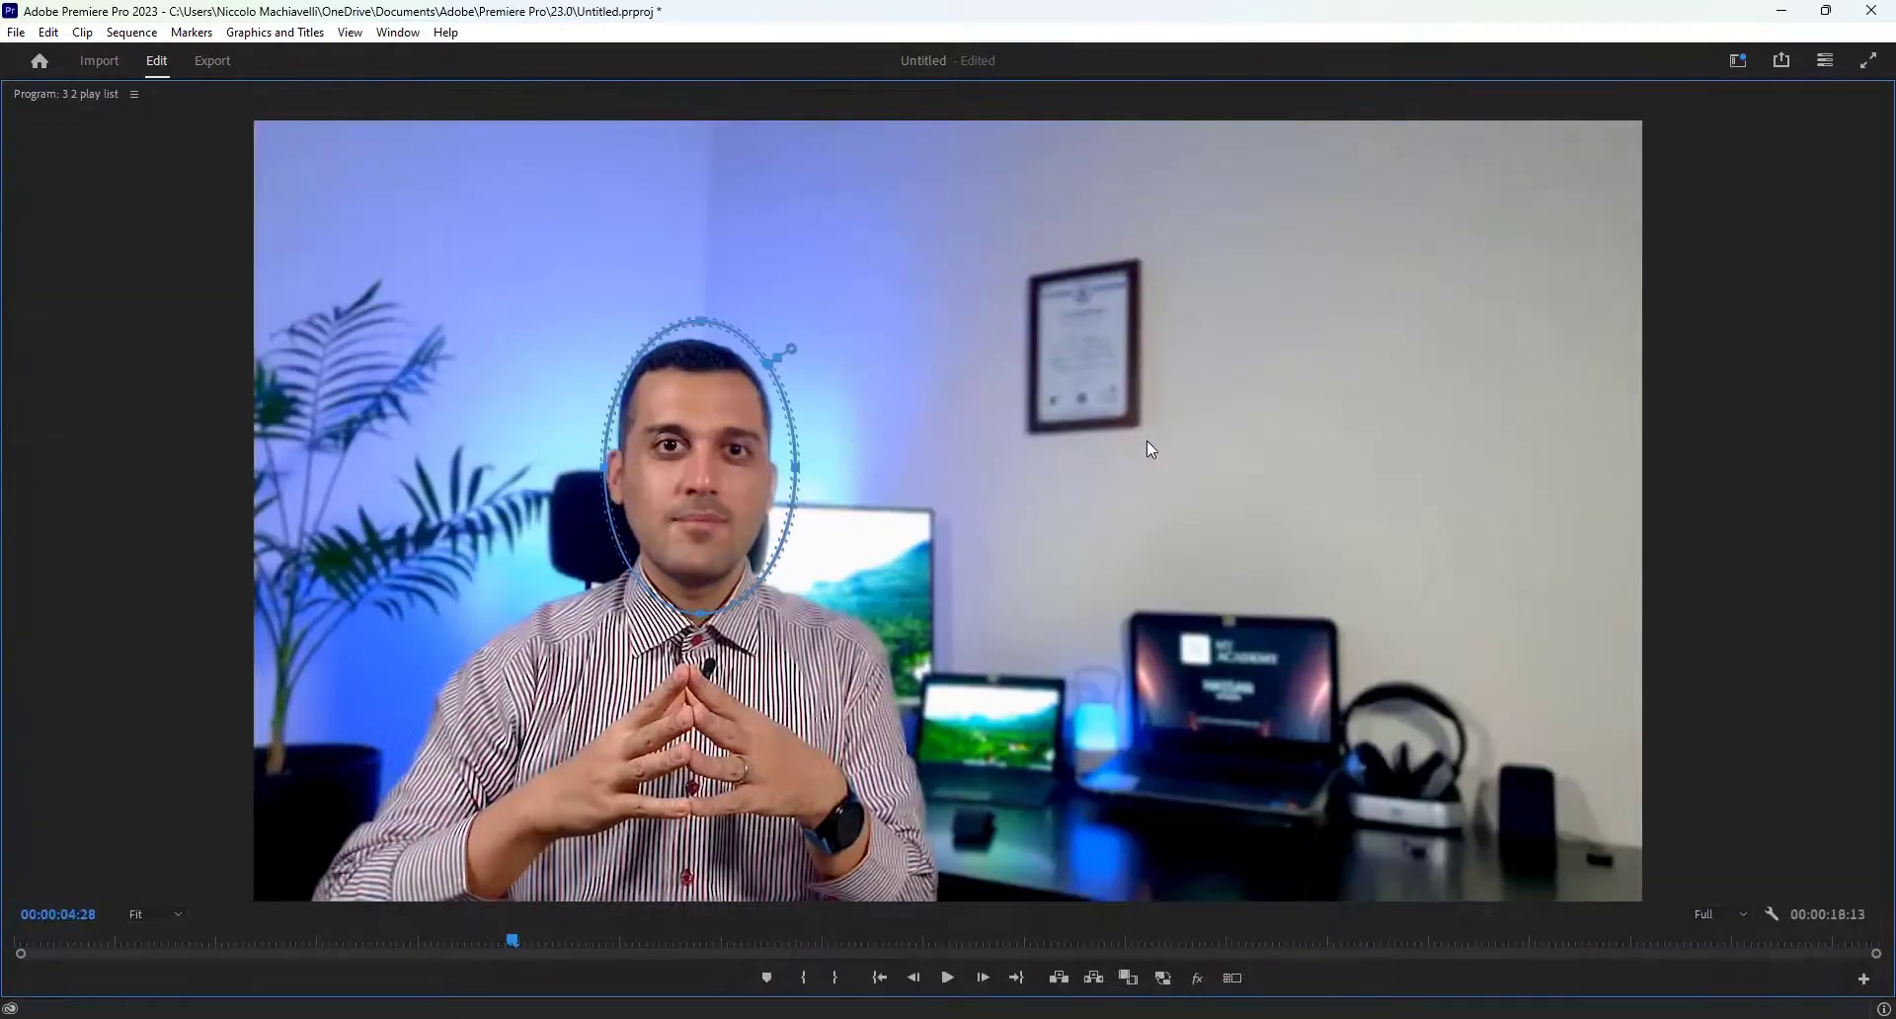
key("space")
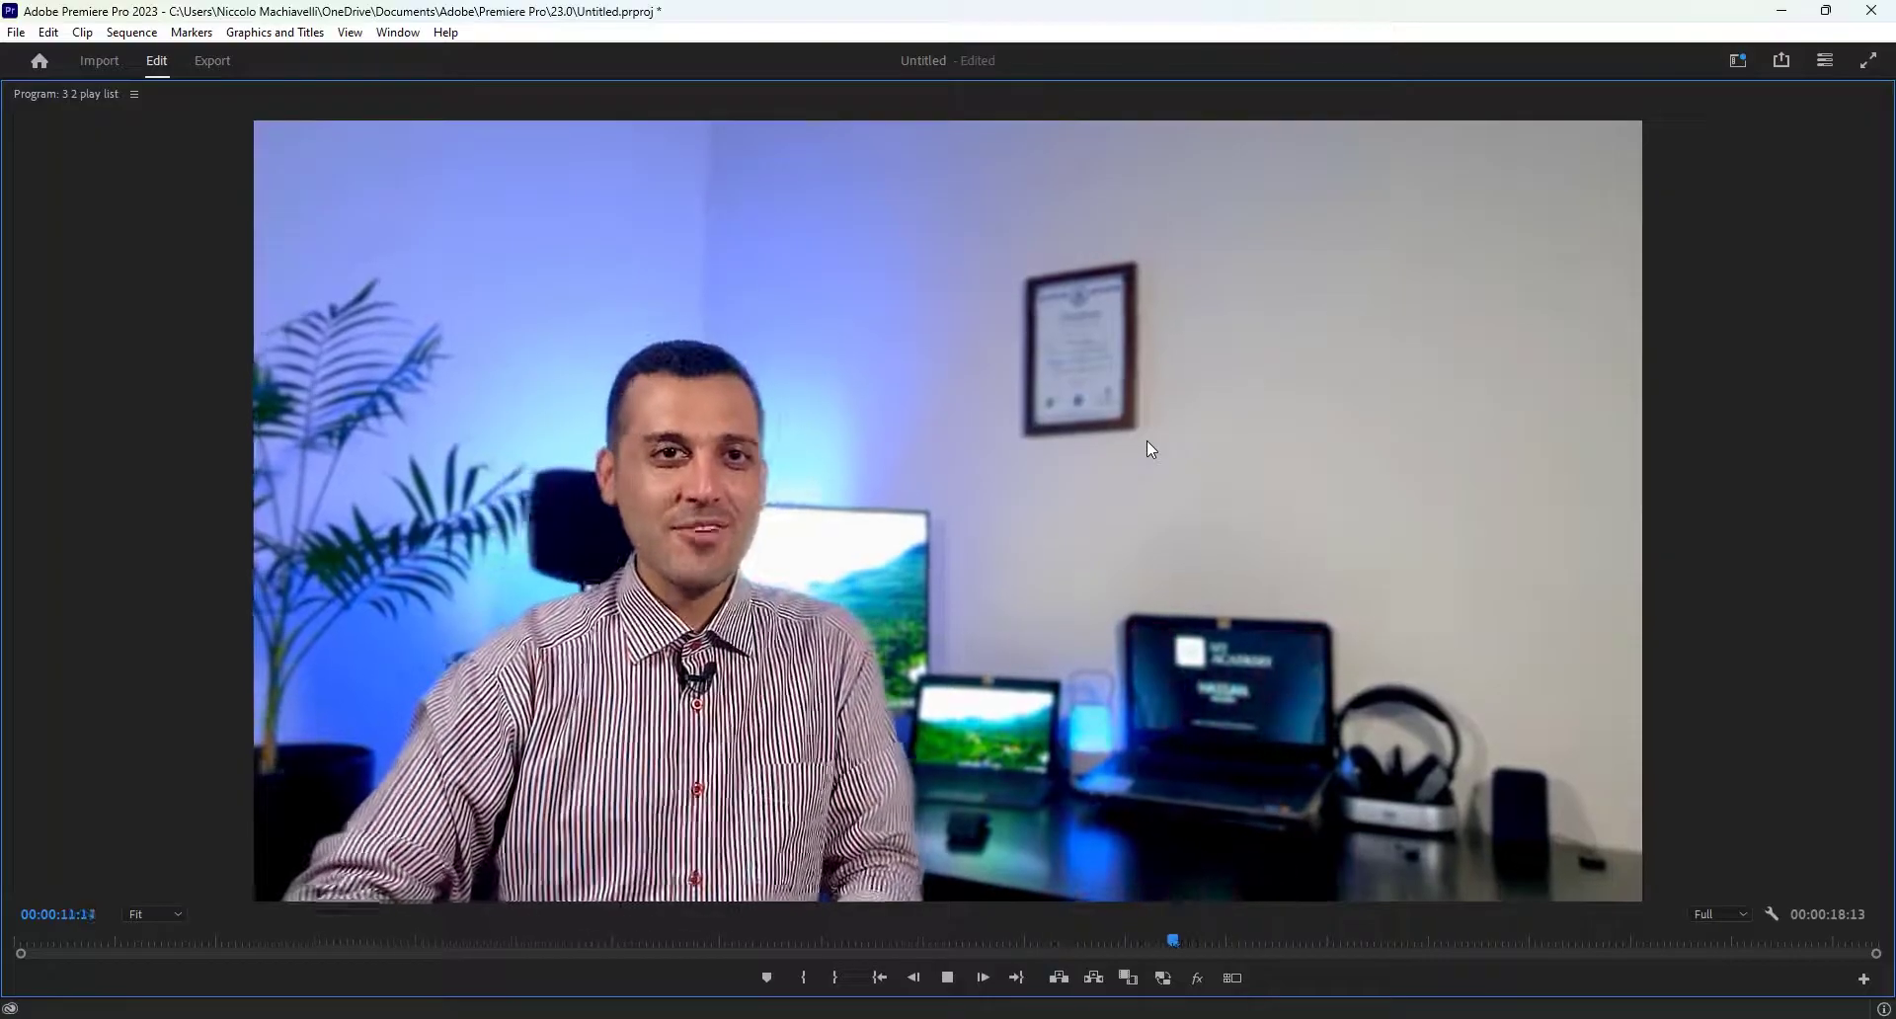
key("space")
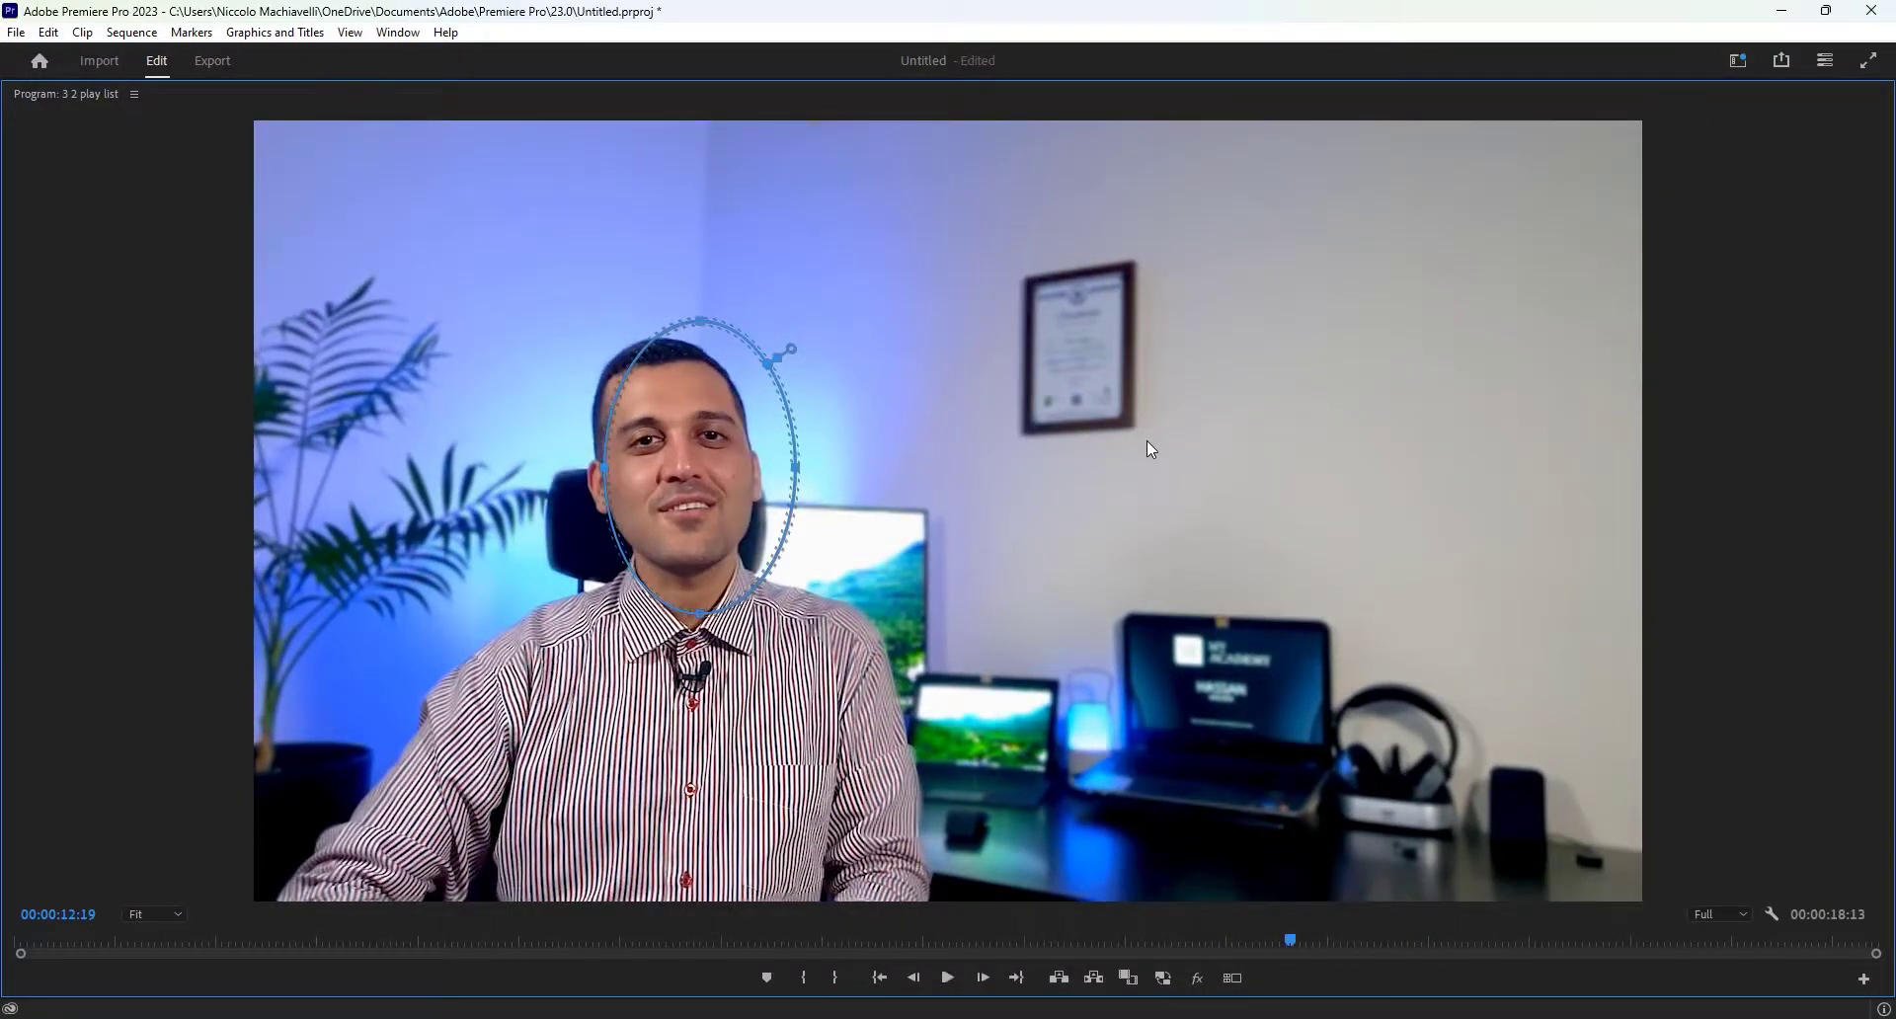
key("grave")
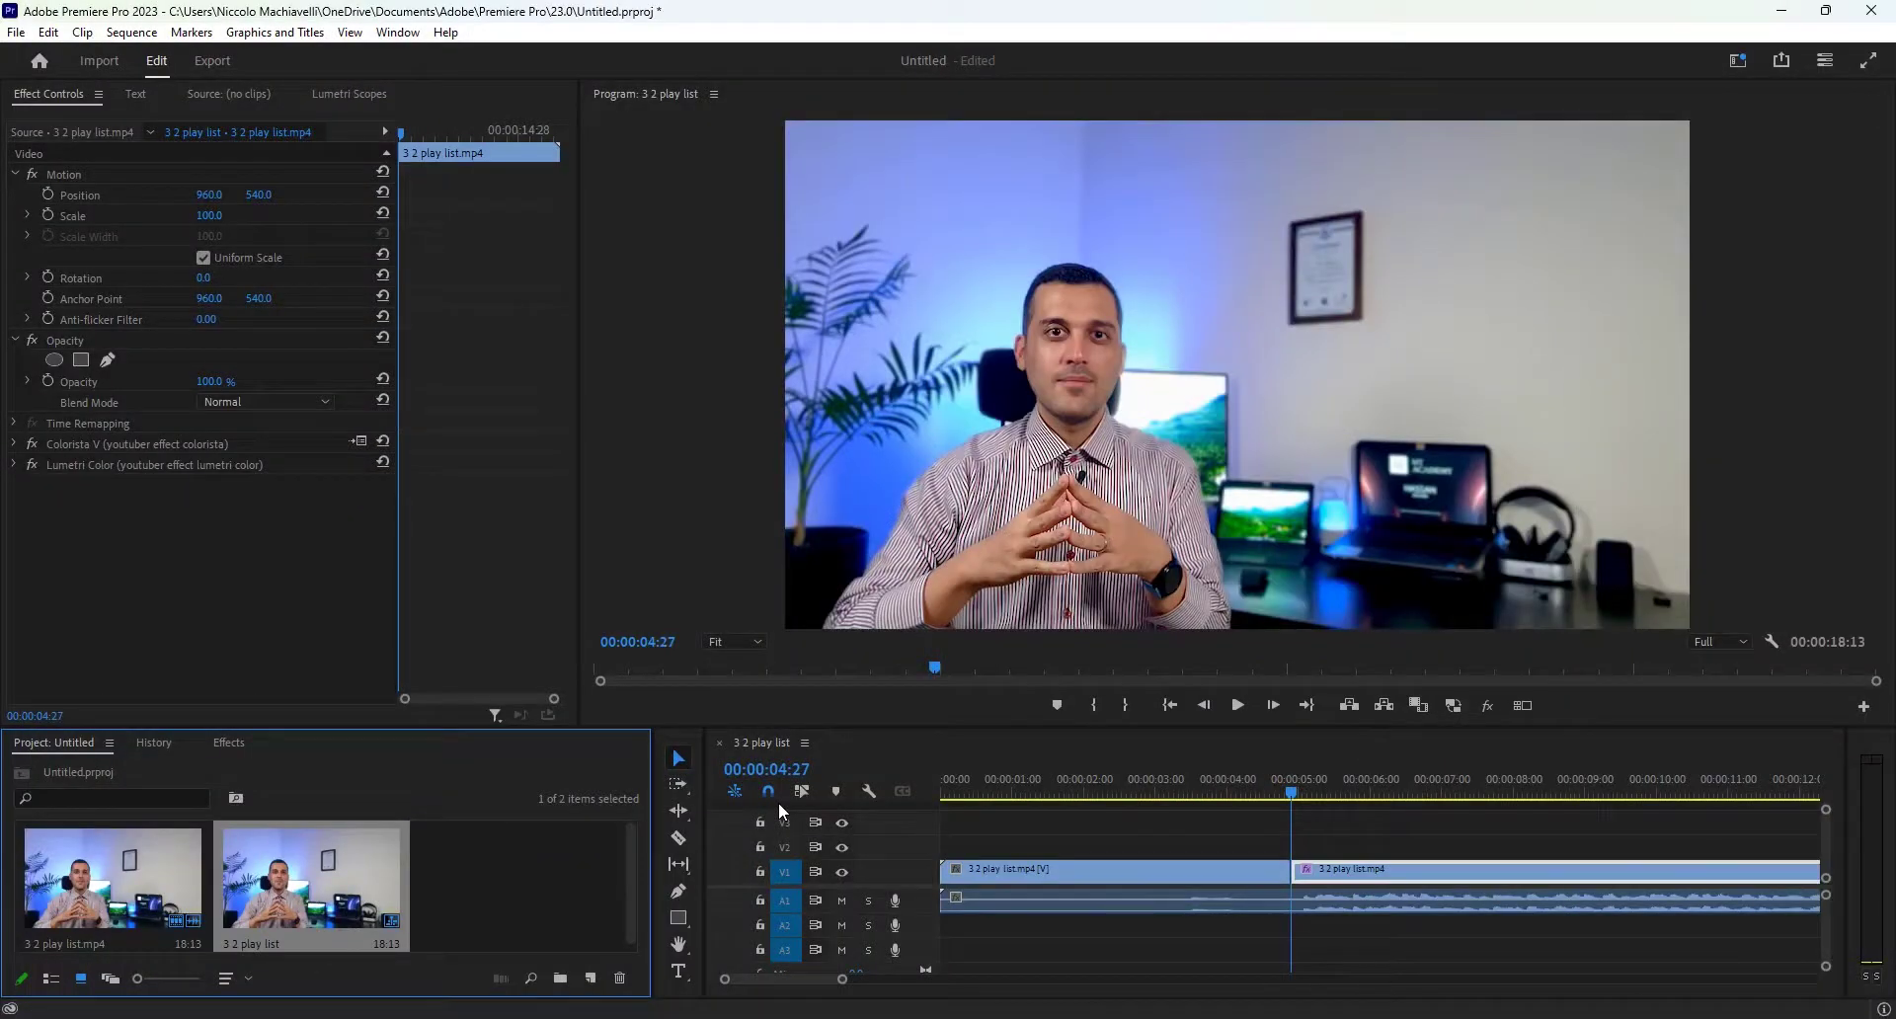
Step: Find the Lens Distortion effect and apply it to the second clip on V1
left_click(229, 743)
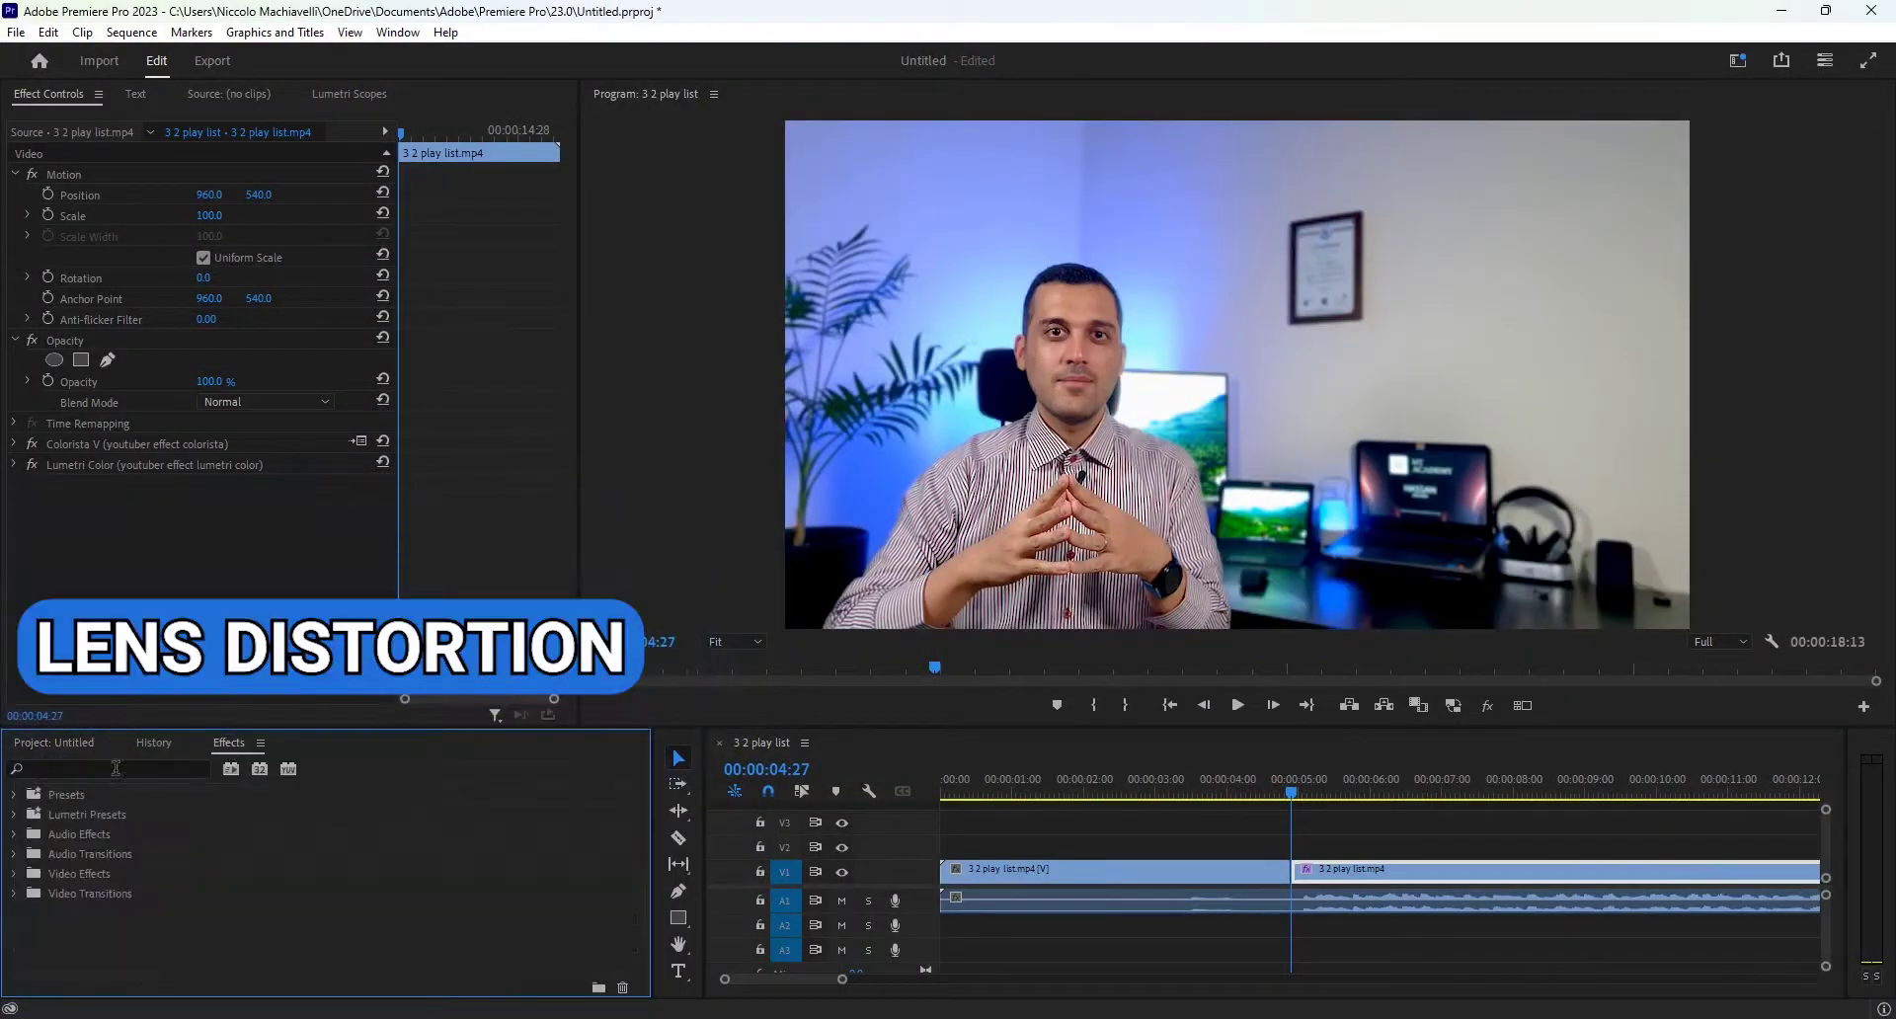
type("lens dist")
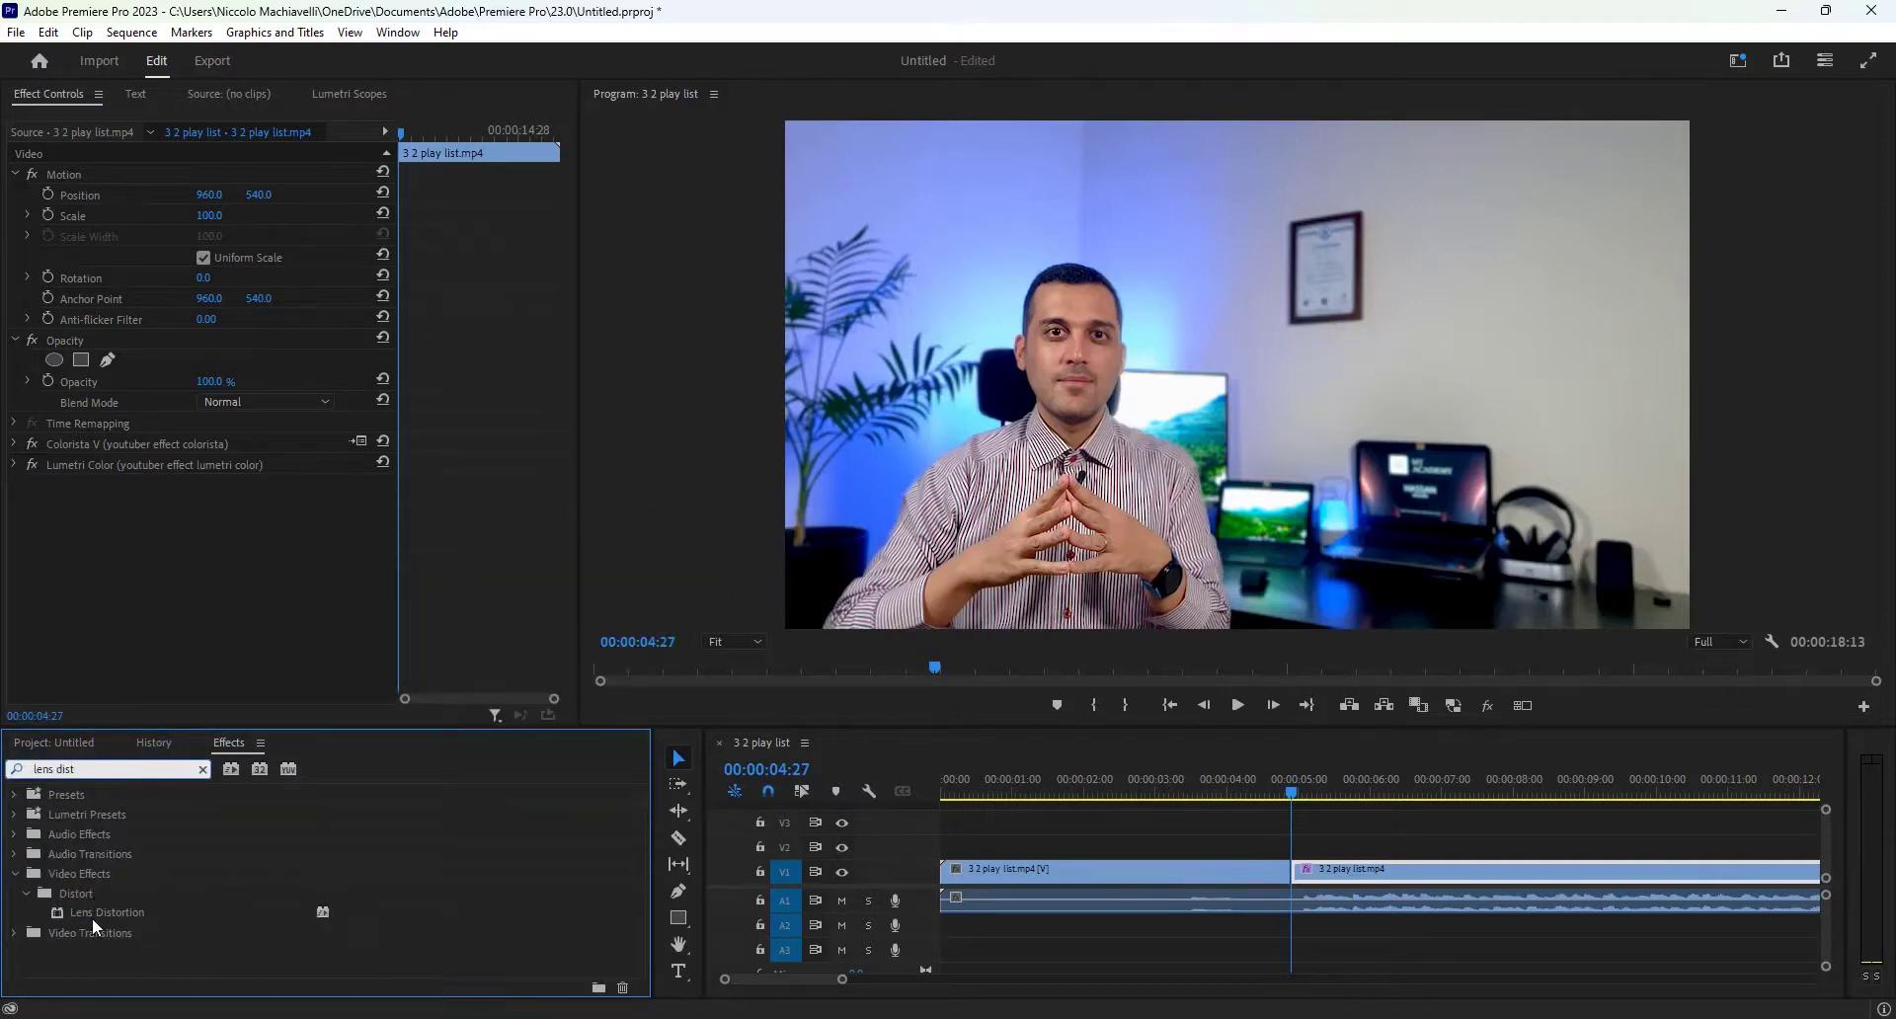
left_click_drag(92, 910, 1328, 876)
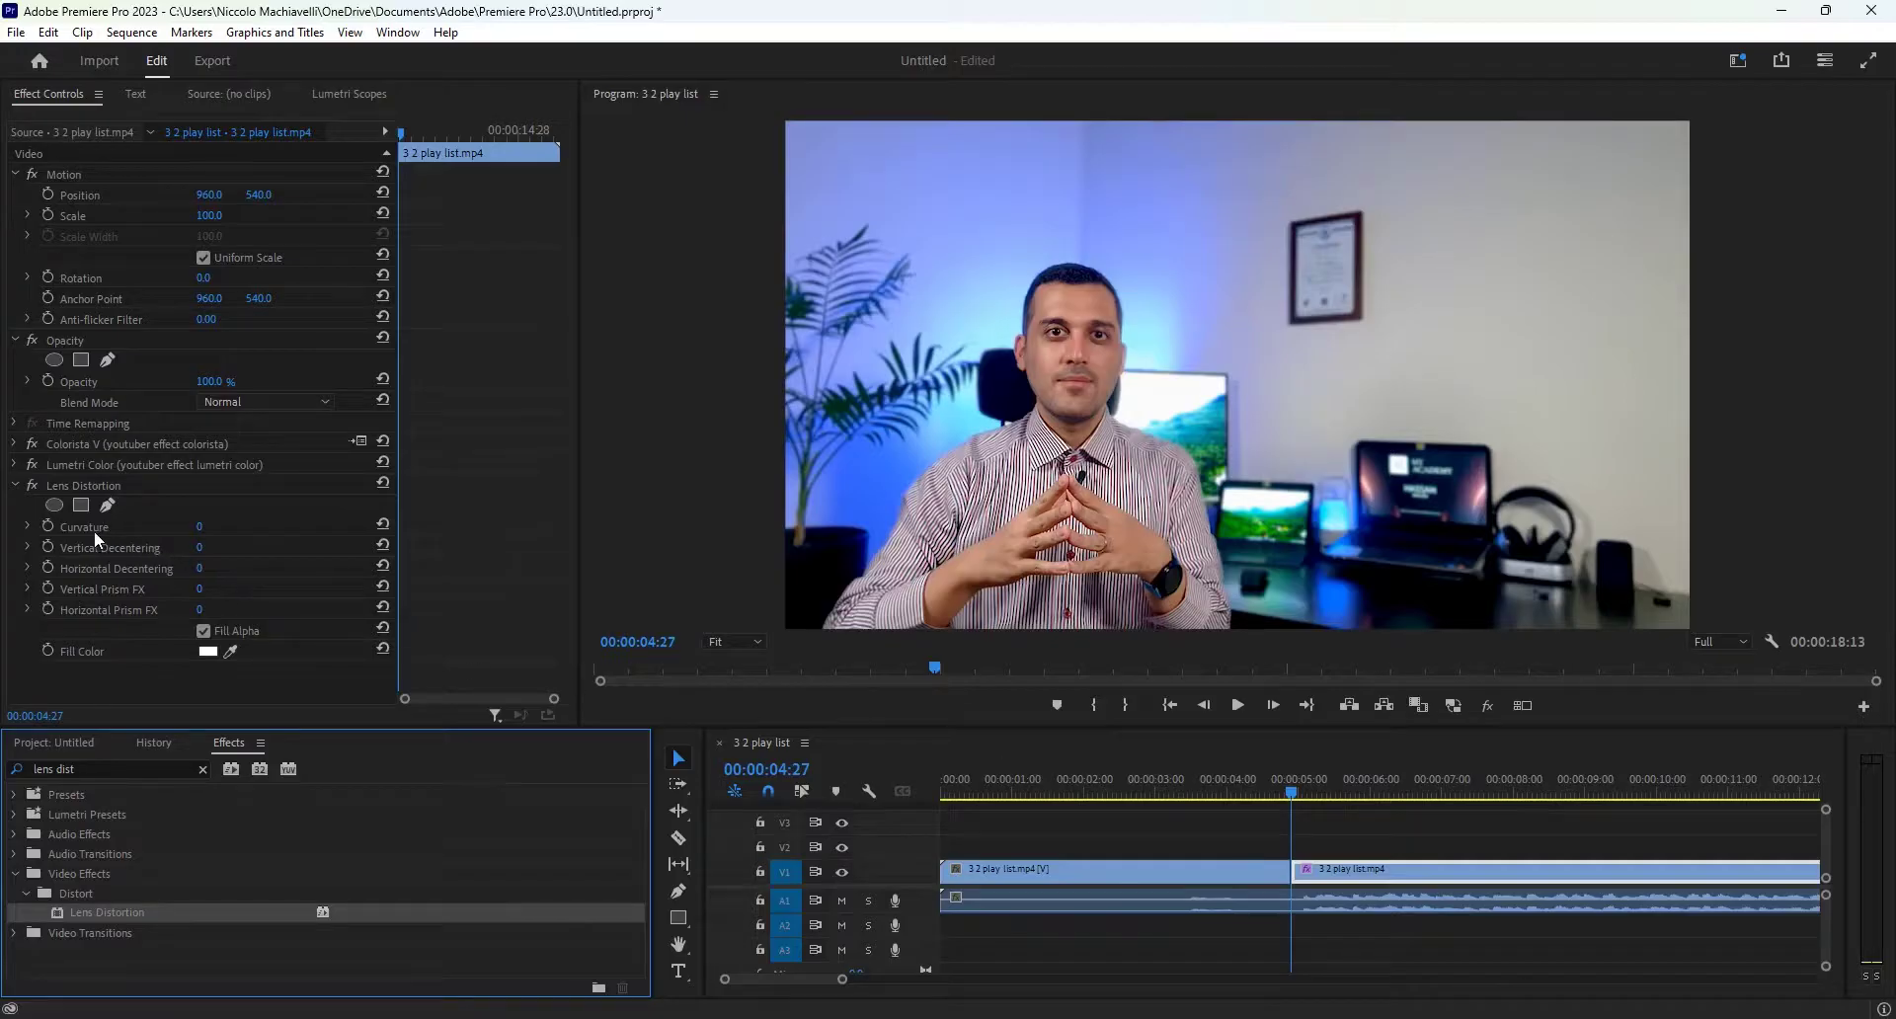
Step: Try Lens Distortion with Curvature -15, Vertical and Horizontal Decentering 4, Vertical Prism FX 3 and Horizontal Prism FX -1
left_click(199, 526)
type("5")
key("Return")
mouse_move(198, 527)
left_mouse_down()
mouse_move(167, 527)
mouse_move(182, 527)
left_mouse_up()
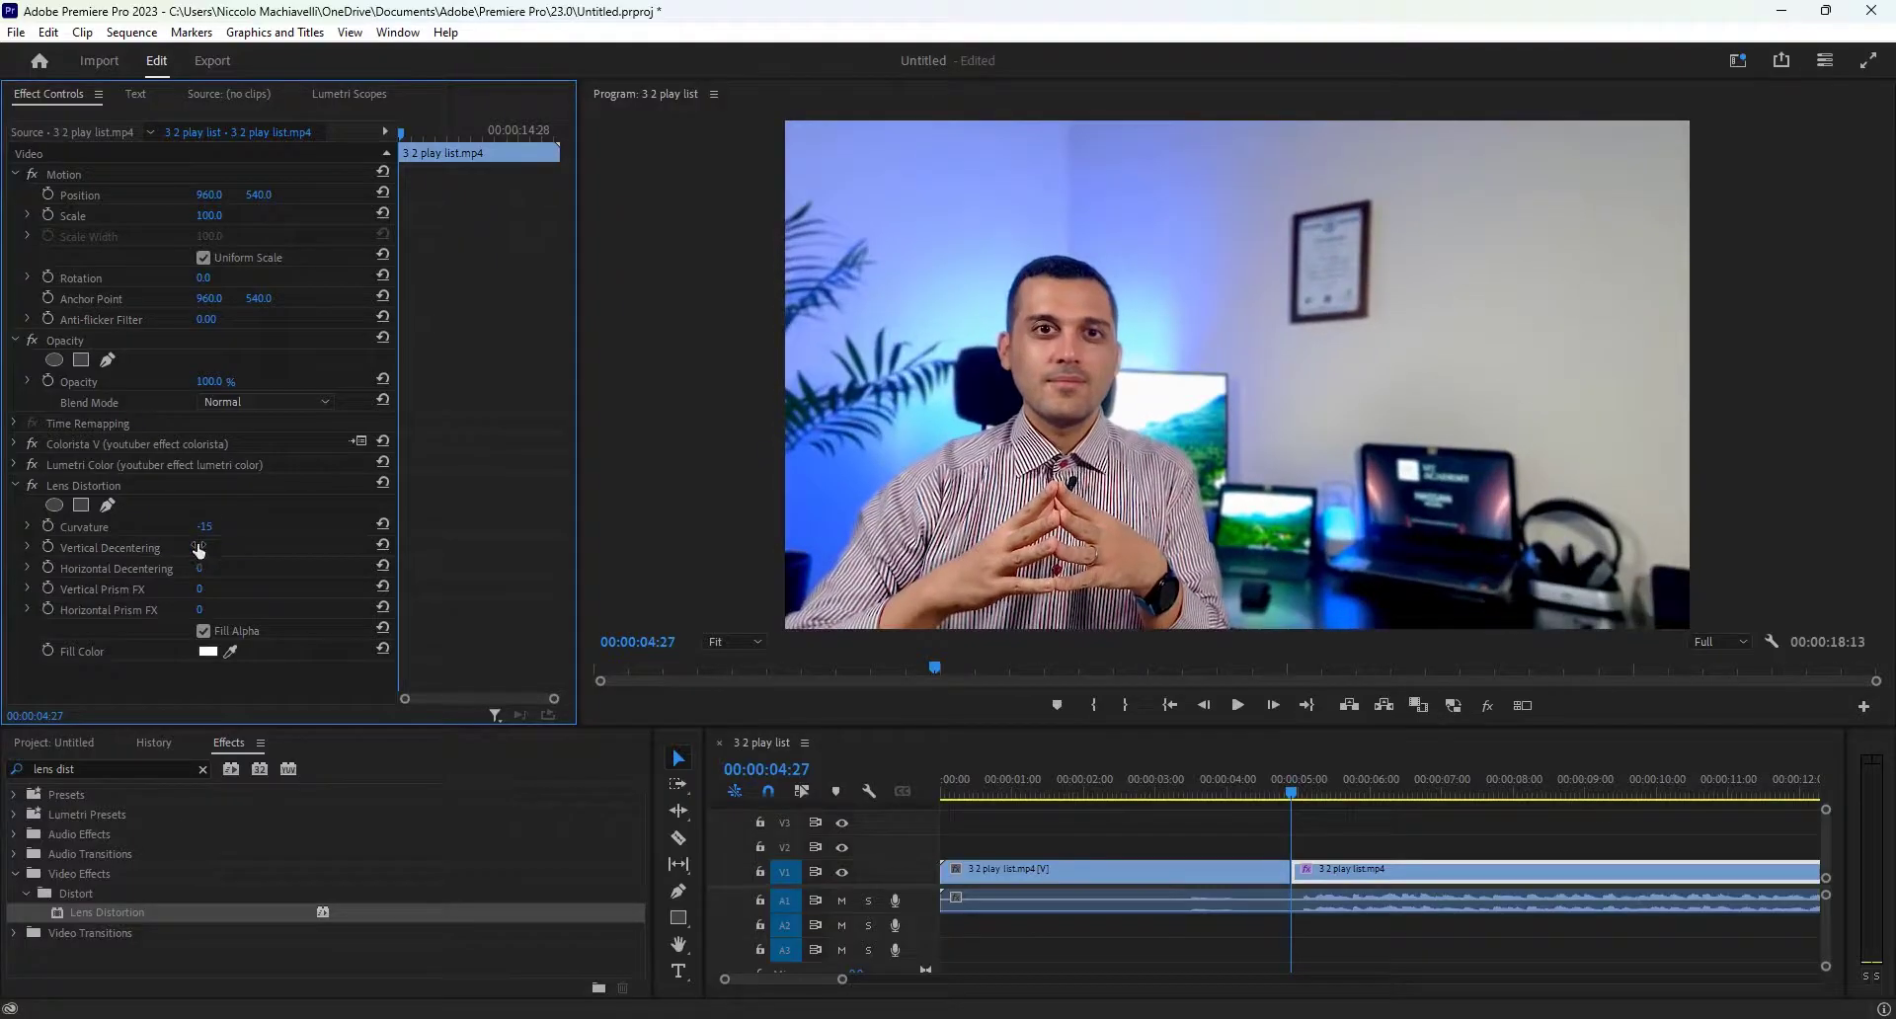
left_click_drag(198, 551, 206, 567)
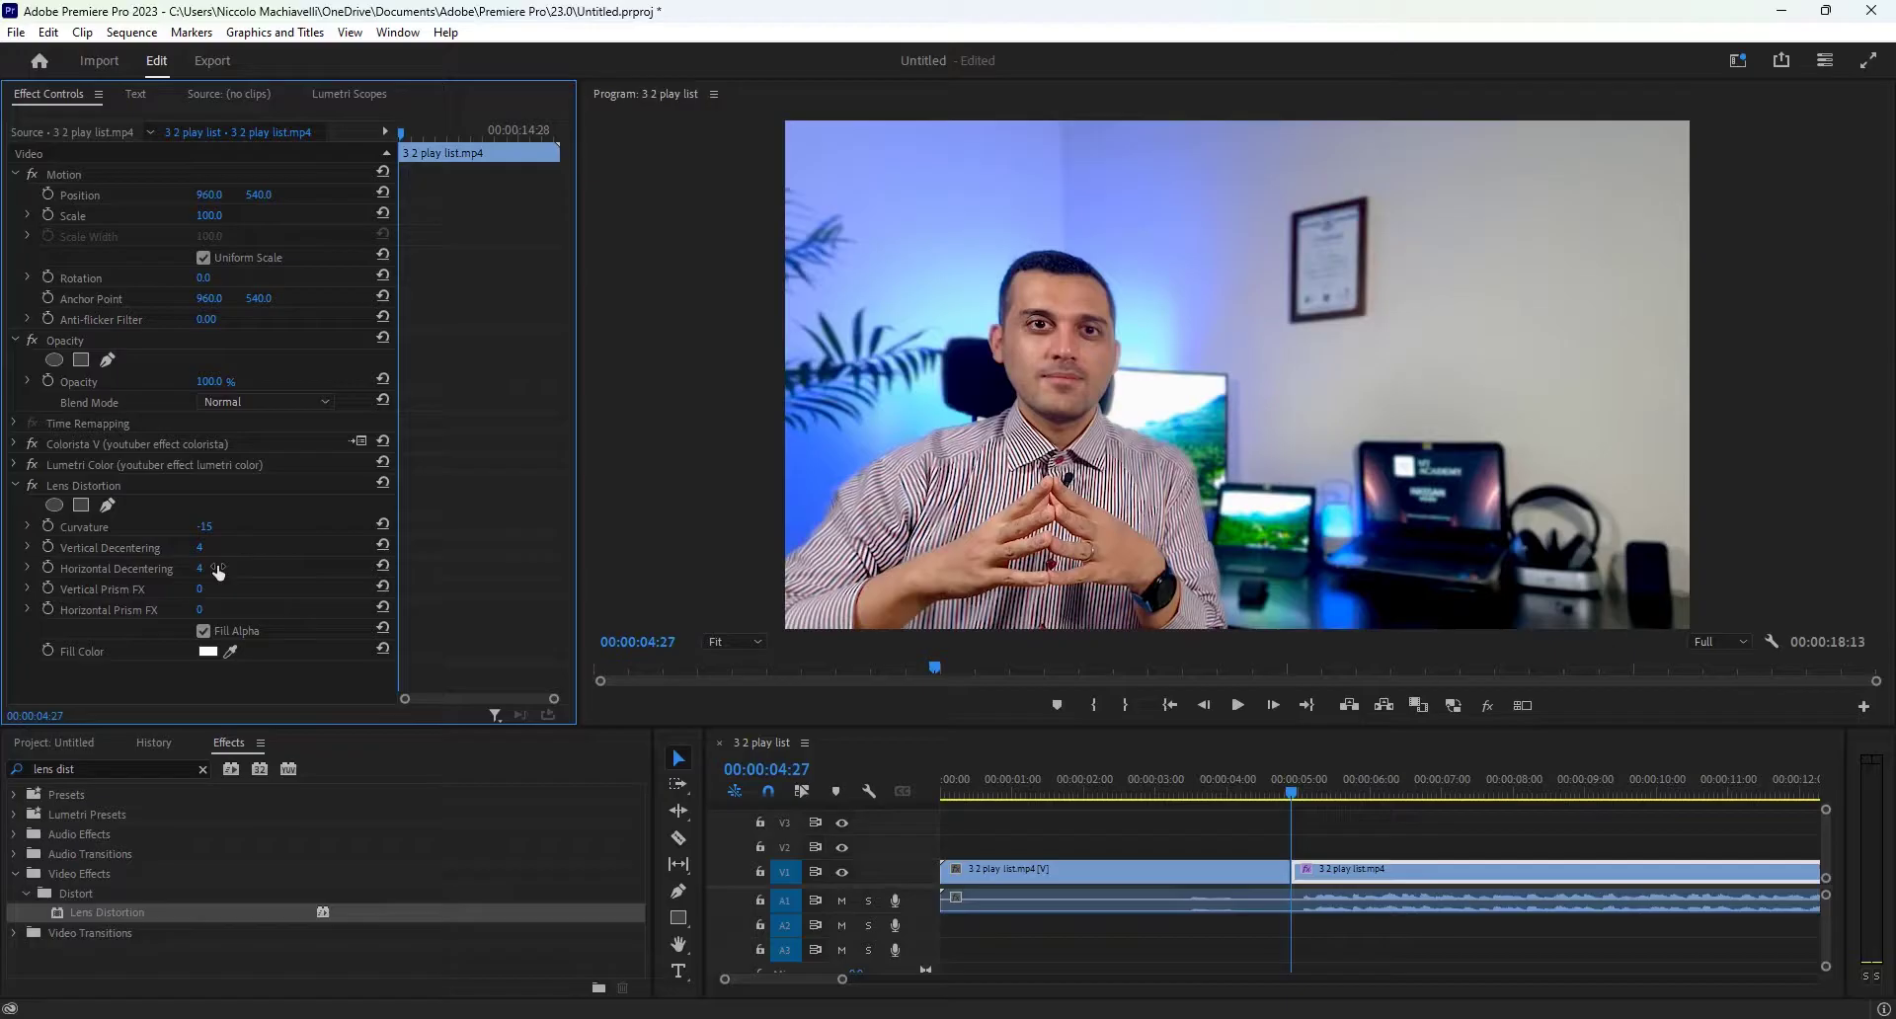
left_click_drag(200, 588, 206, 609)
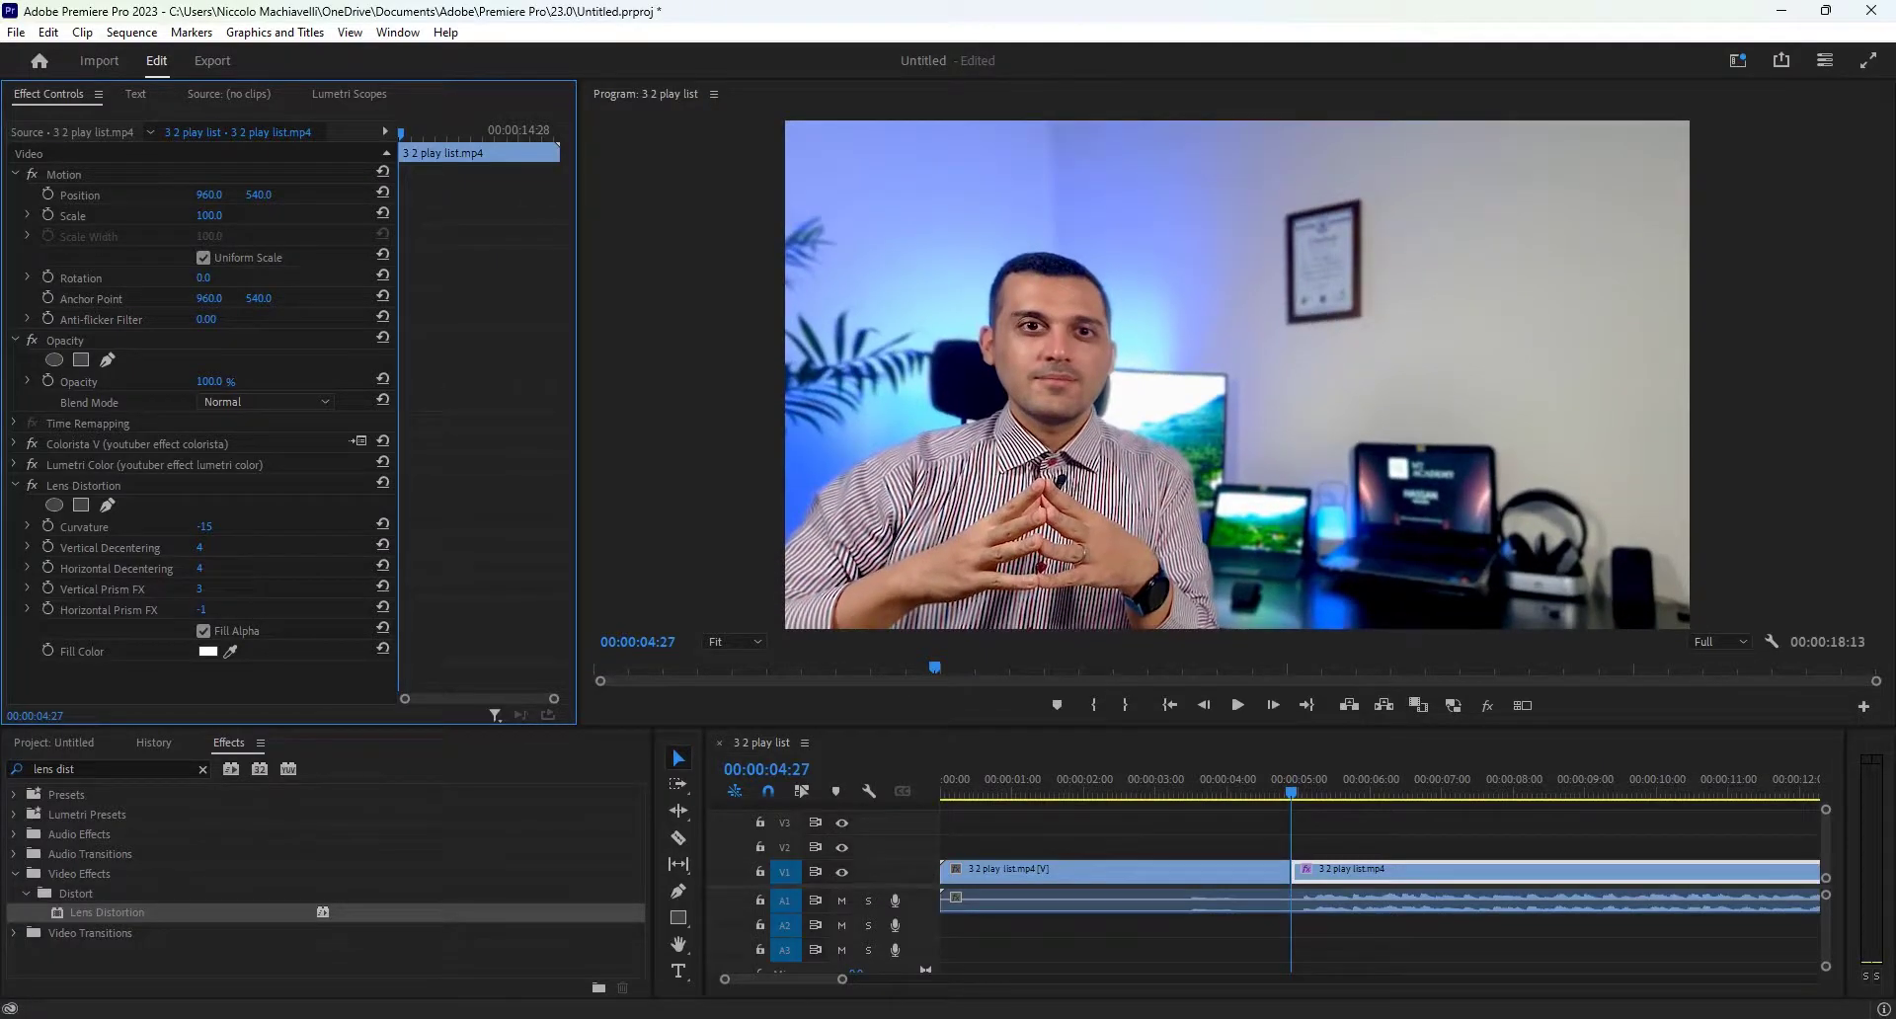
Step: Reset the Curvature, both Decentering and both Prism FX parameters of Lens Distortion to their defaults
left_click(382, 609)
left_click(382, 588)
left_click(384, 567)
left_click(384, 546)
left_click(385, 525)
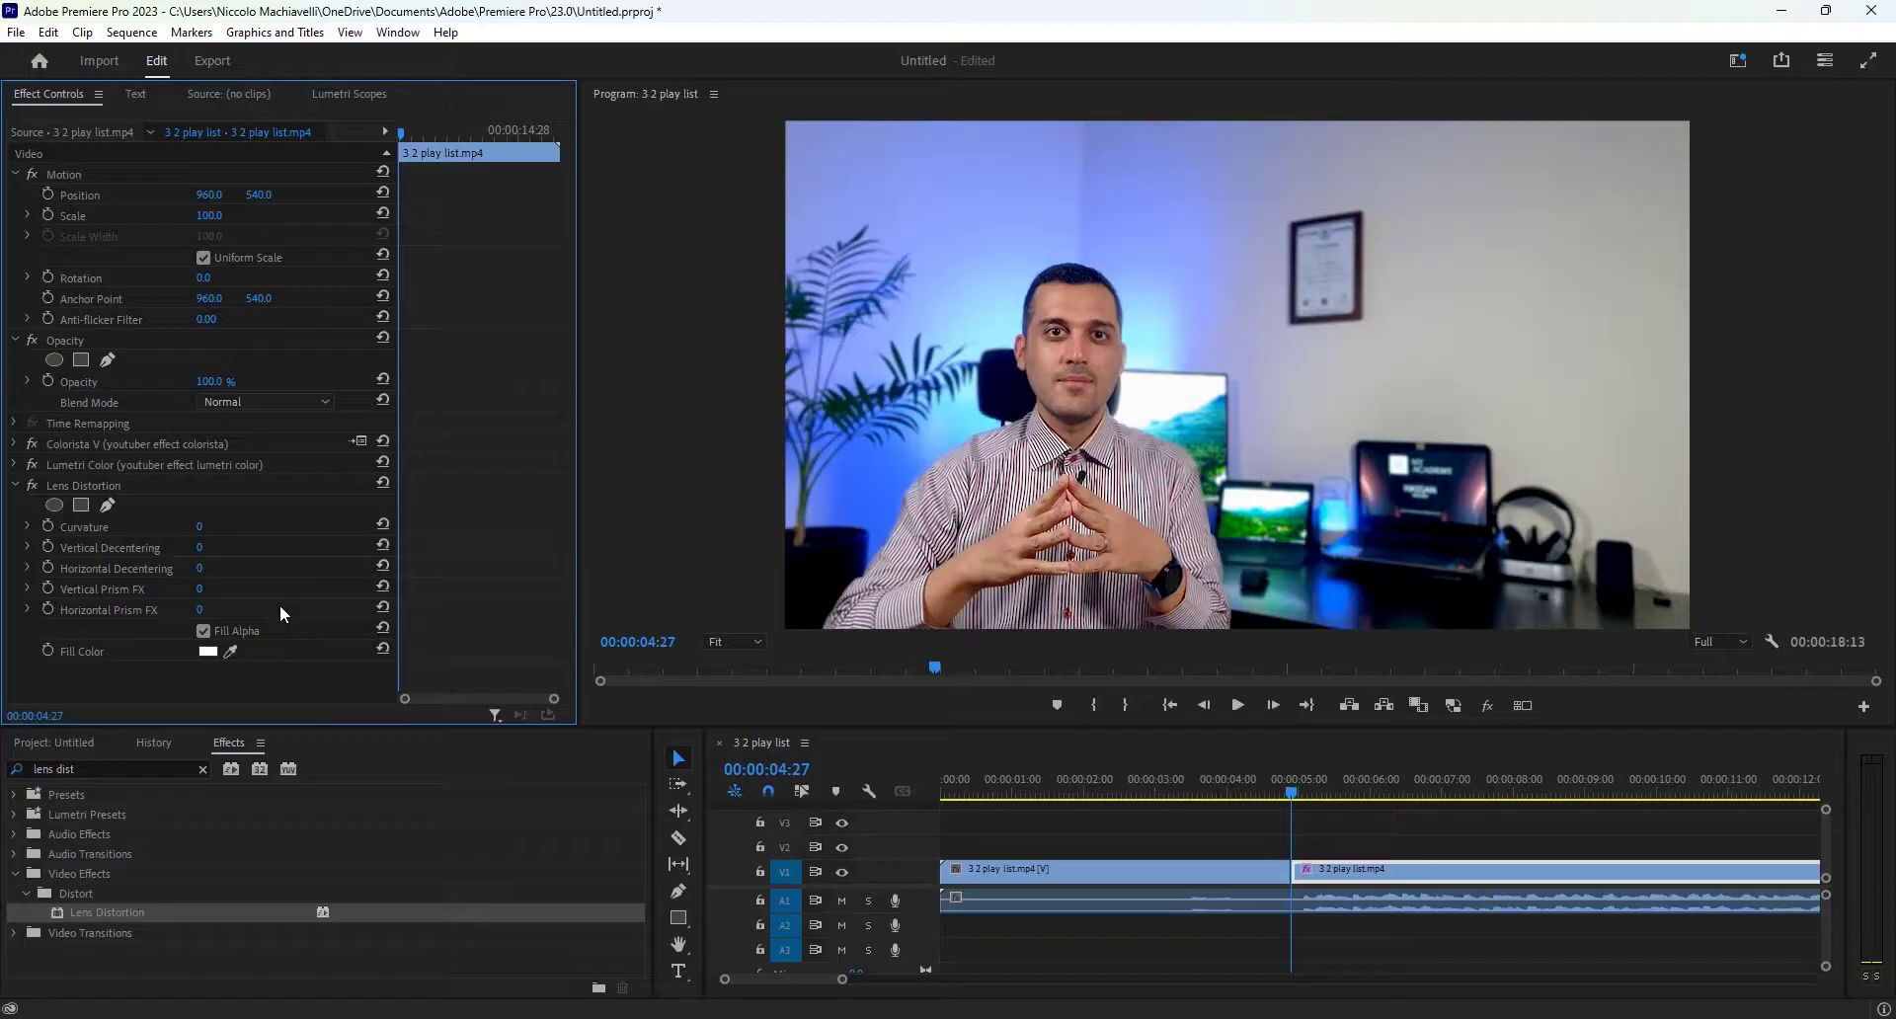
Step: At 00:00:04:27, start keyframing Curvature, both Decentering and both Prism FX parameters of Lens Distortion at 0
left_click(47, 525)
left_click(47, 546)
left_click(48, 567)
left_click(47, 588)
left_click(47, 608)
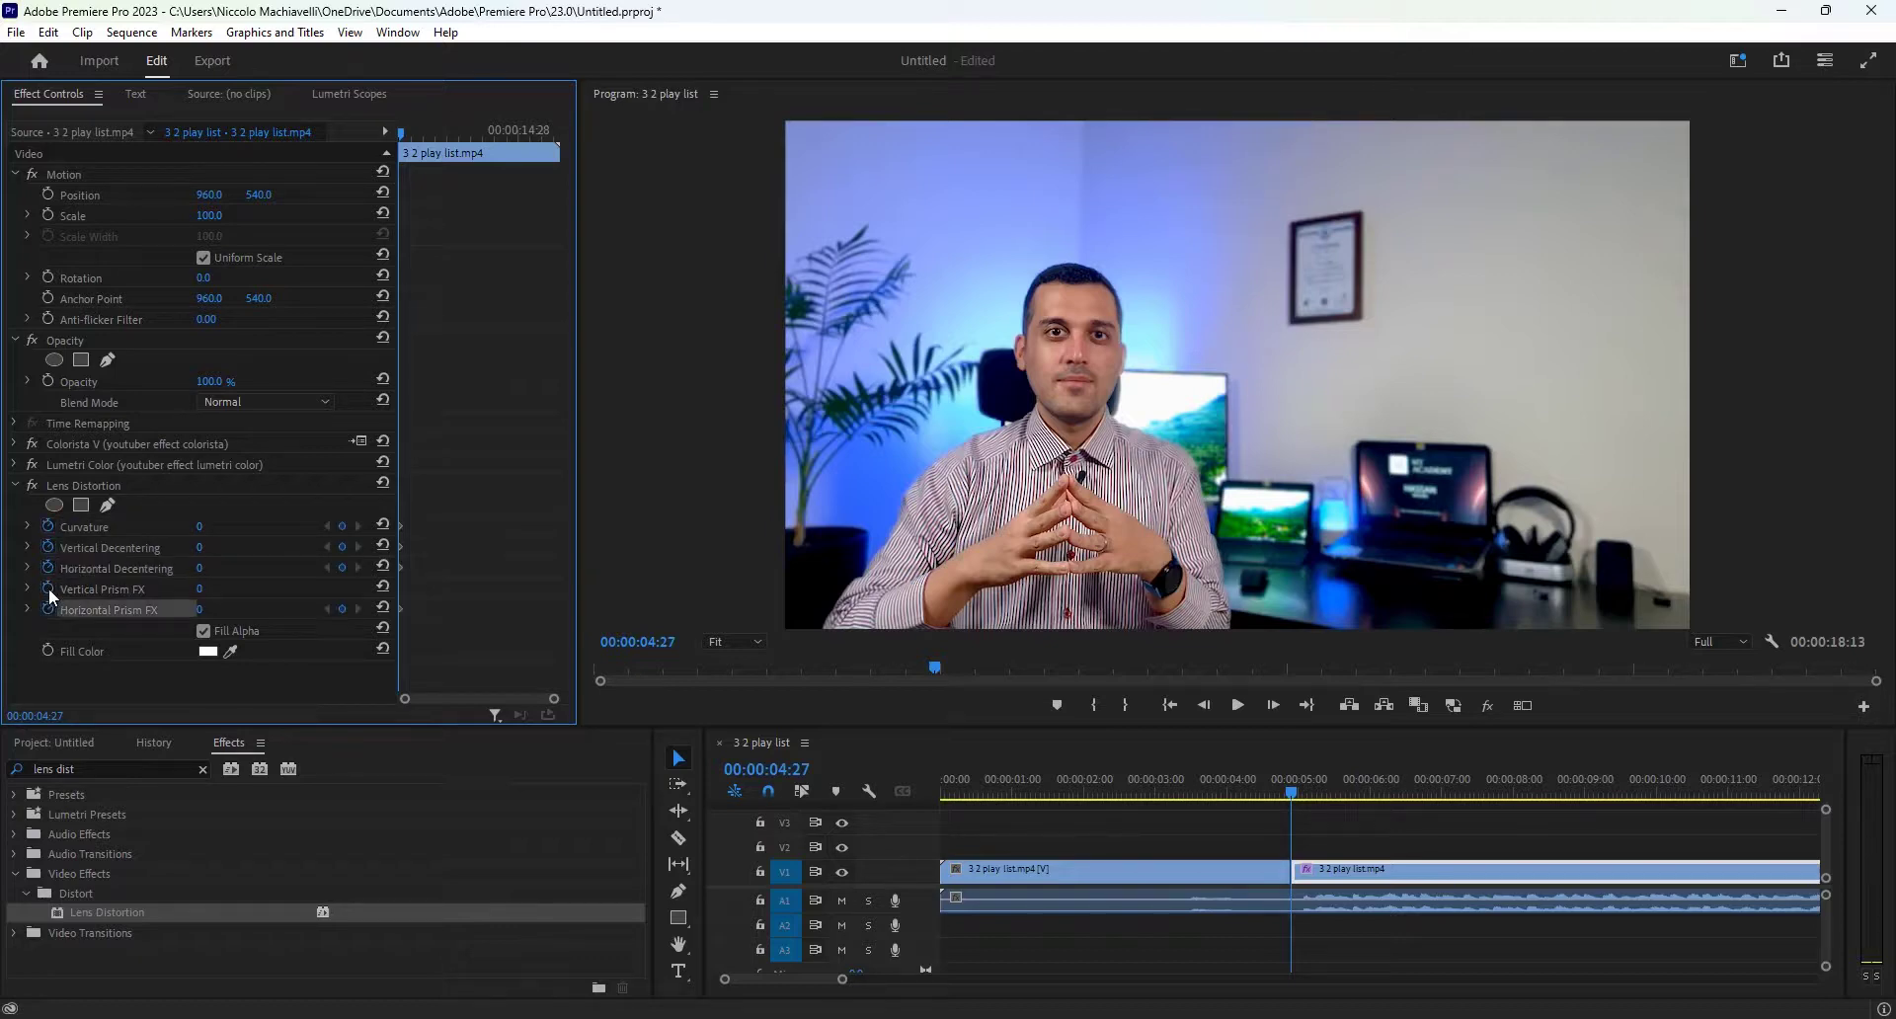
Step: At 00:00:06:09, keyframe the Lens Distortion Curvature at -45
left_click(1393, 780)
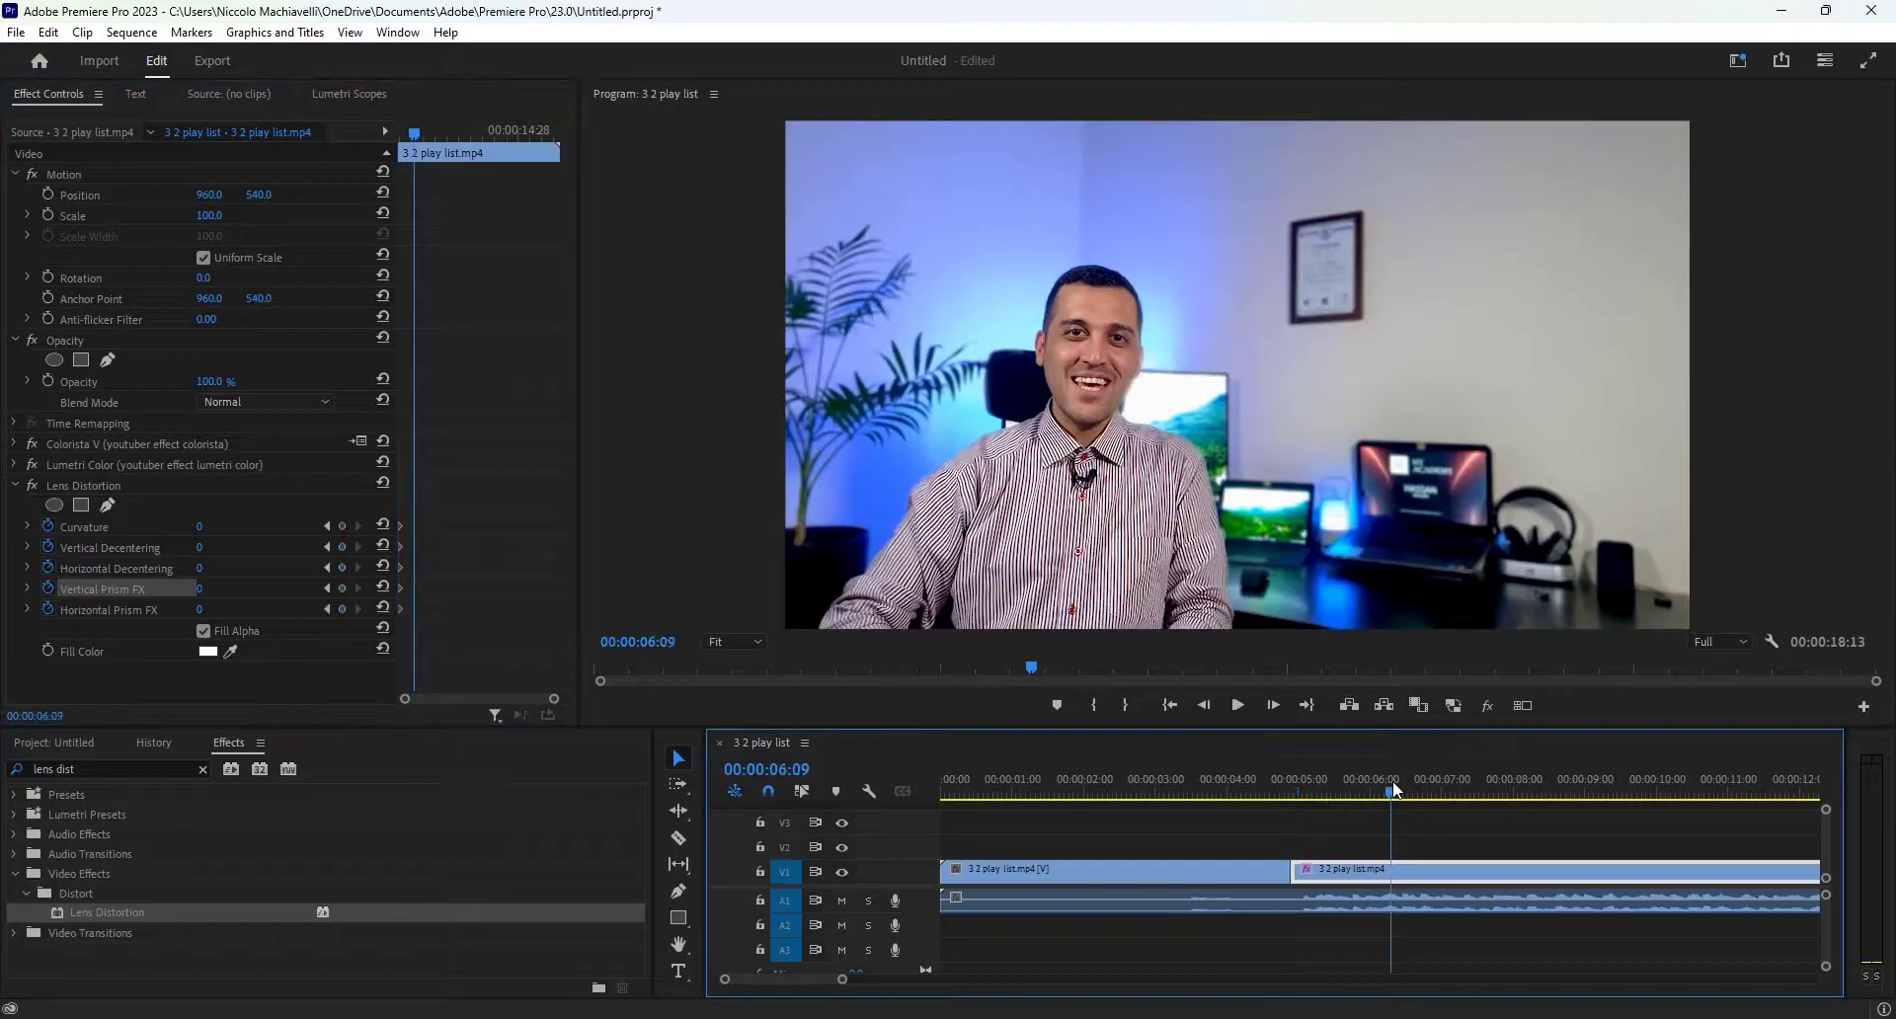
left_click(201, 527)
type("19")
key("Return")
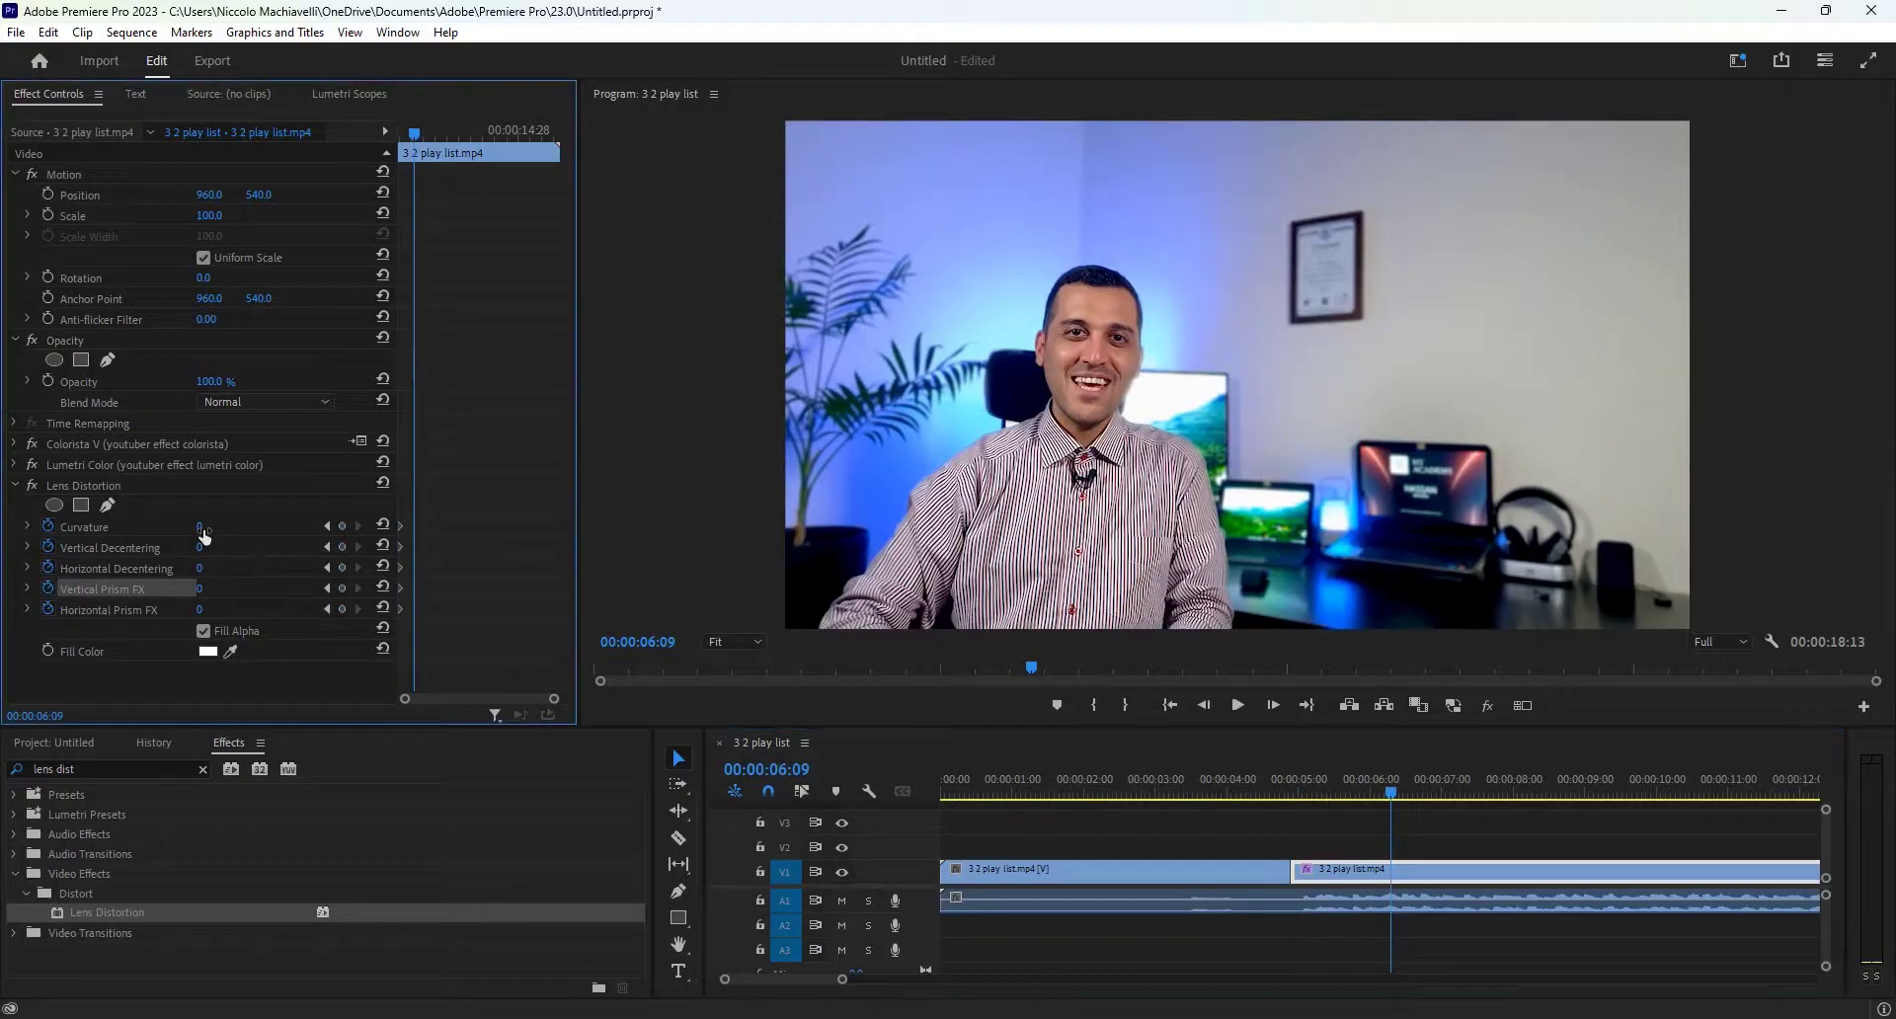
left_click_drag(203, 526, 170, 209)
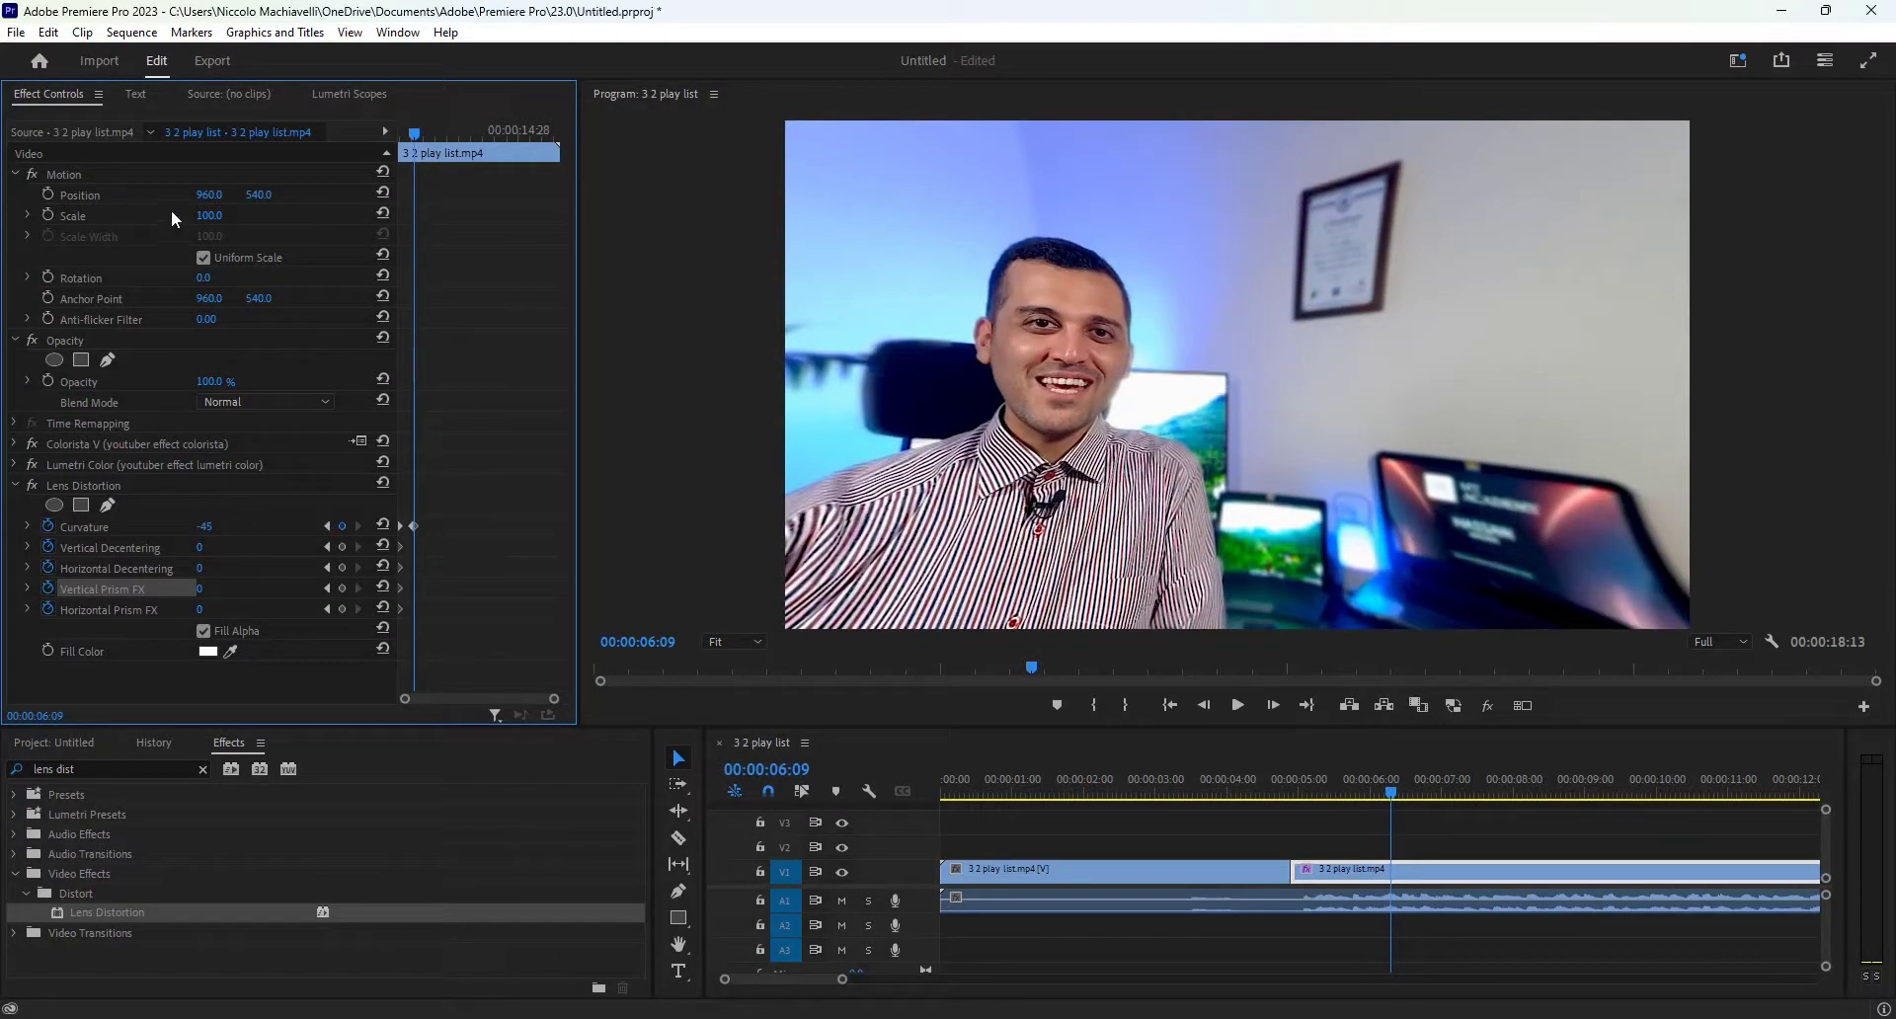
Step: Keyframe the clip's Scale at 100 on the first Curvature keyframe and at 132 on the second one, at 00:00:06:09
left_click(328, 527)
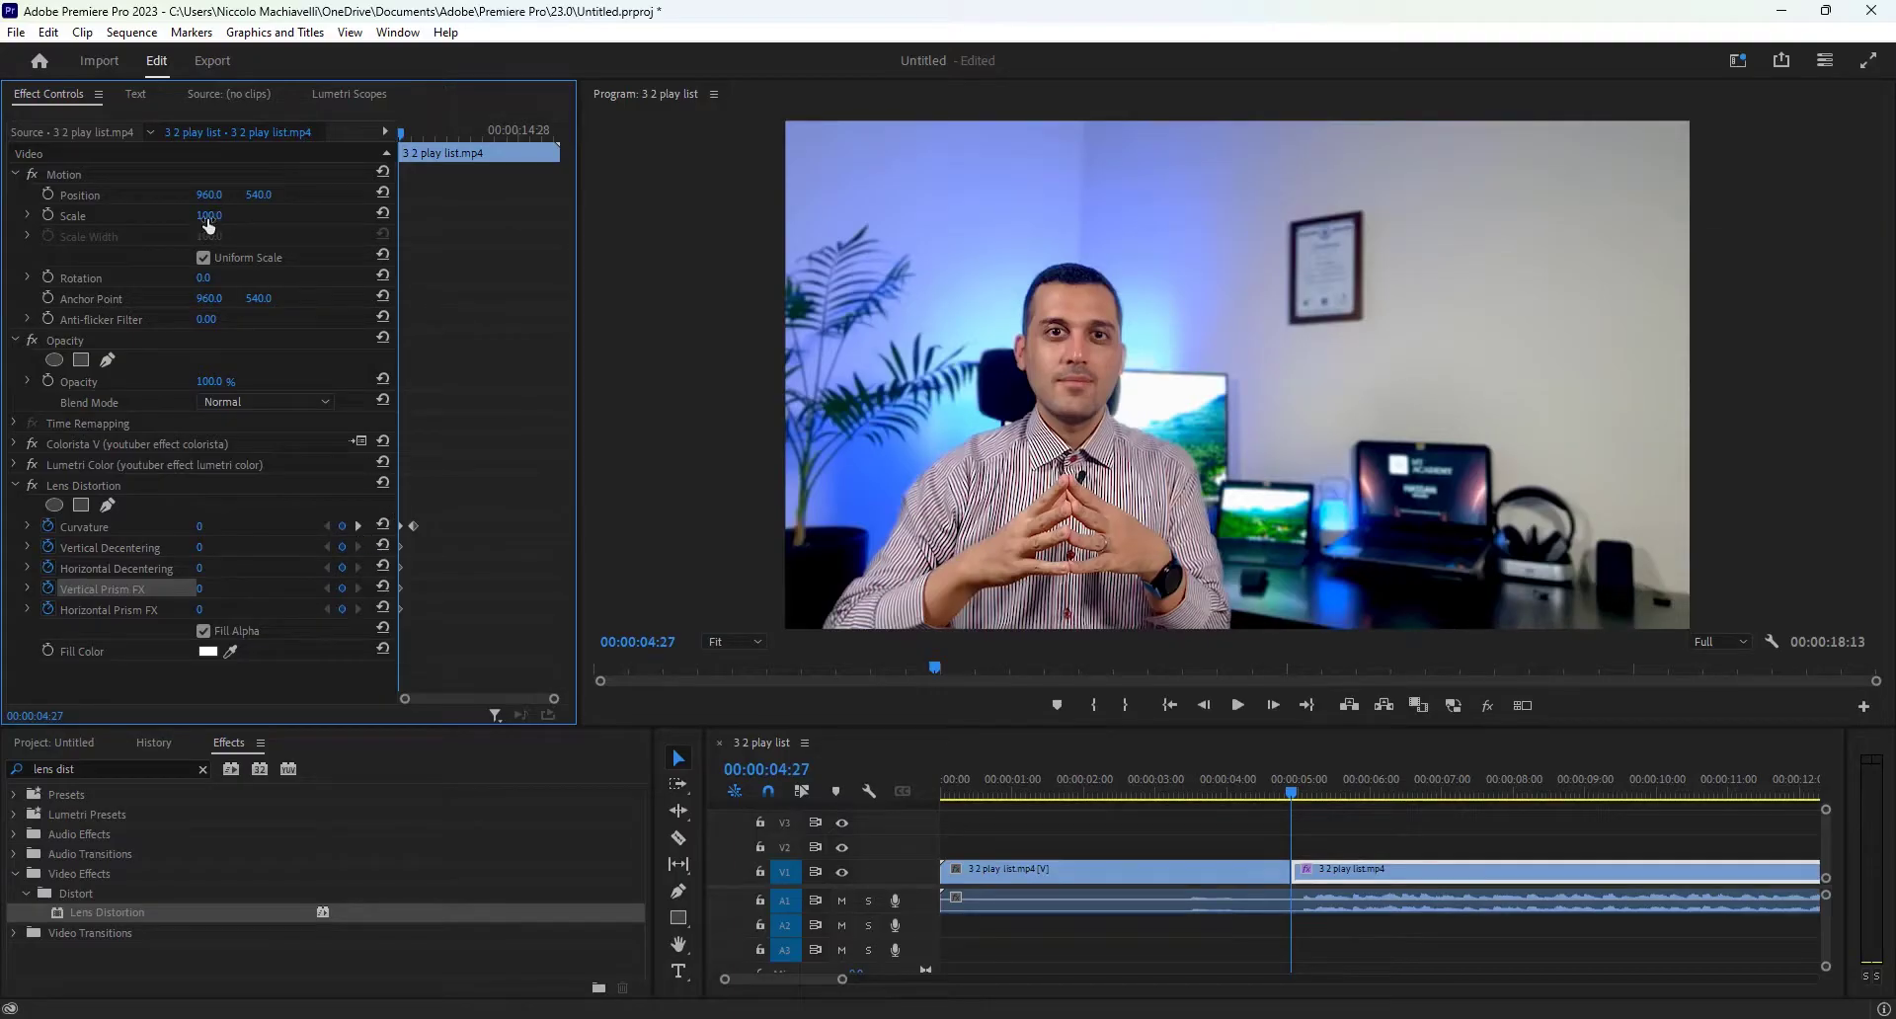
left_click(49, 211)
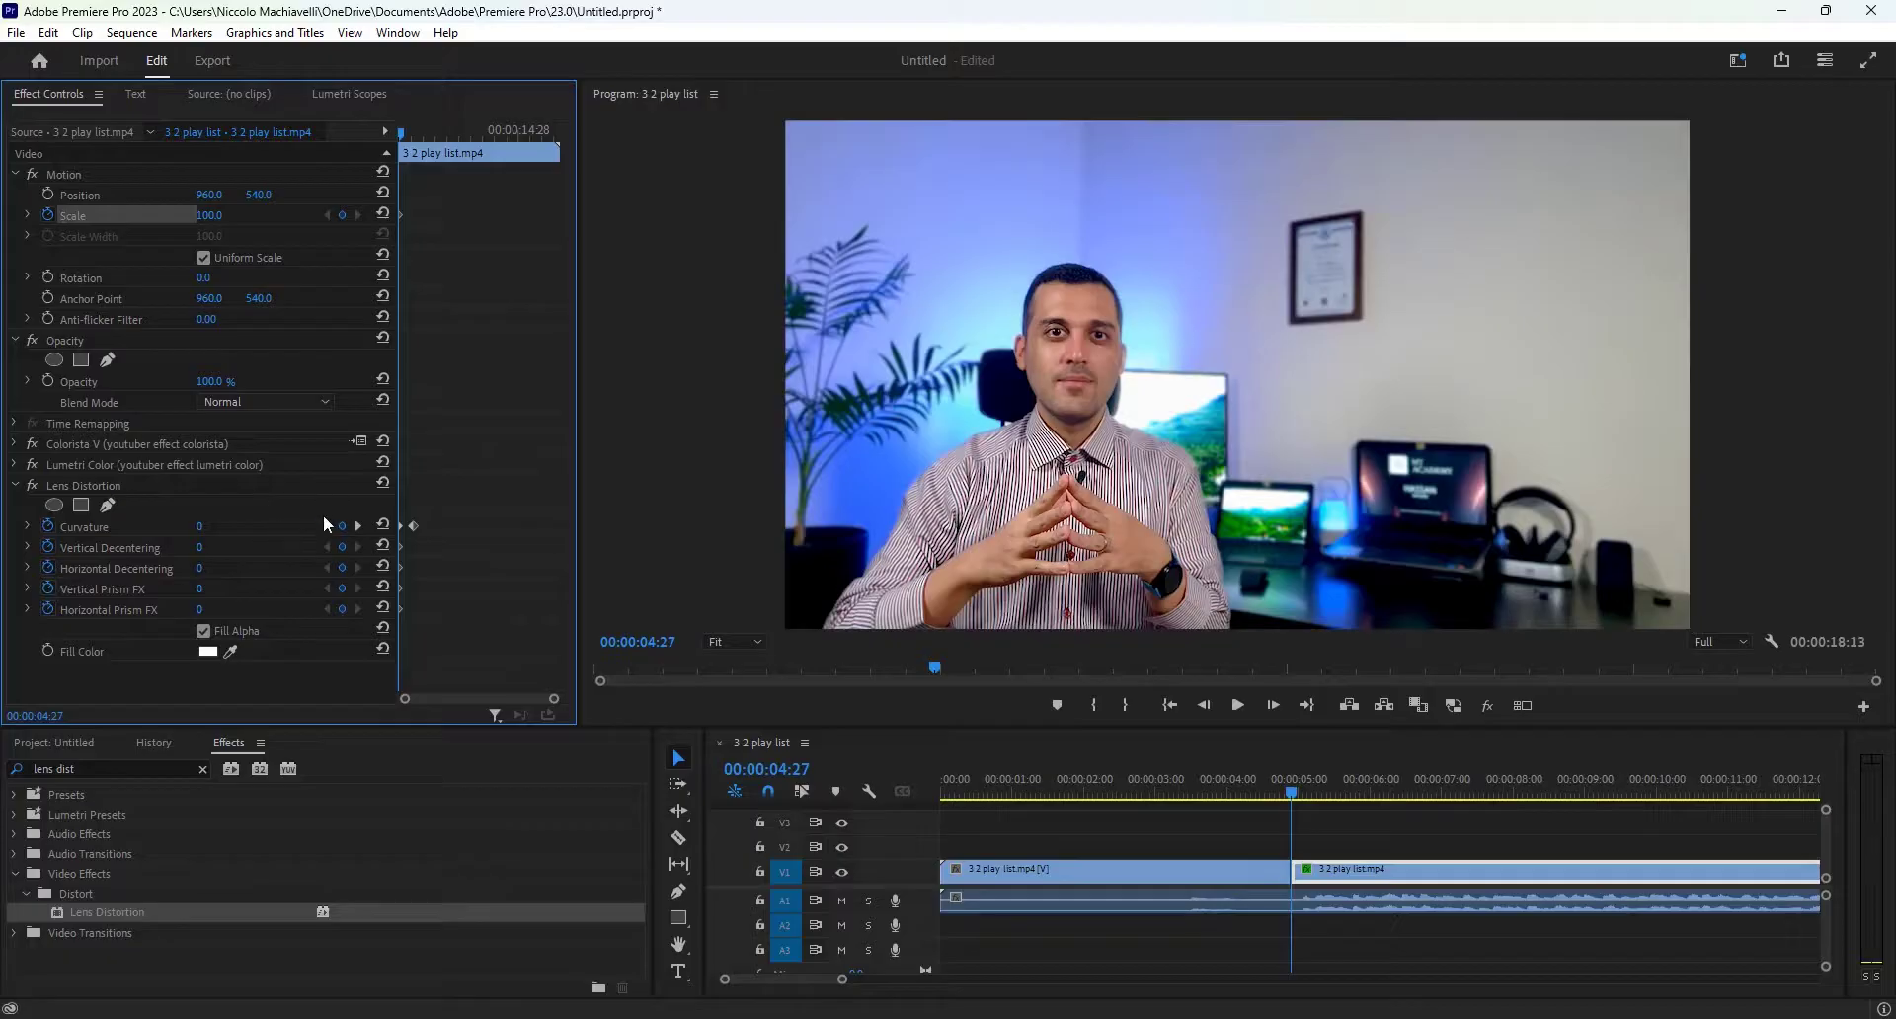
left_click(360, 526)
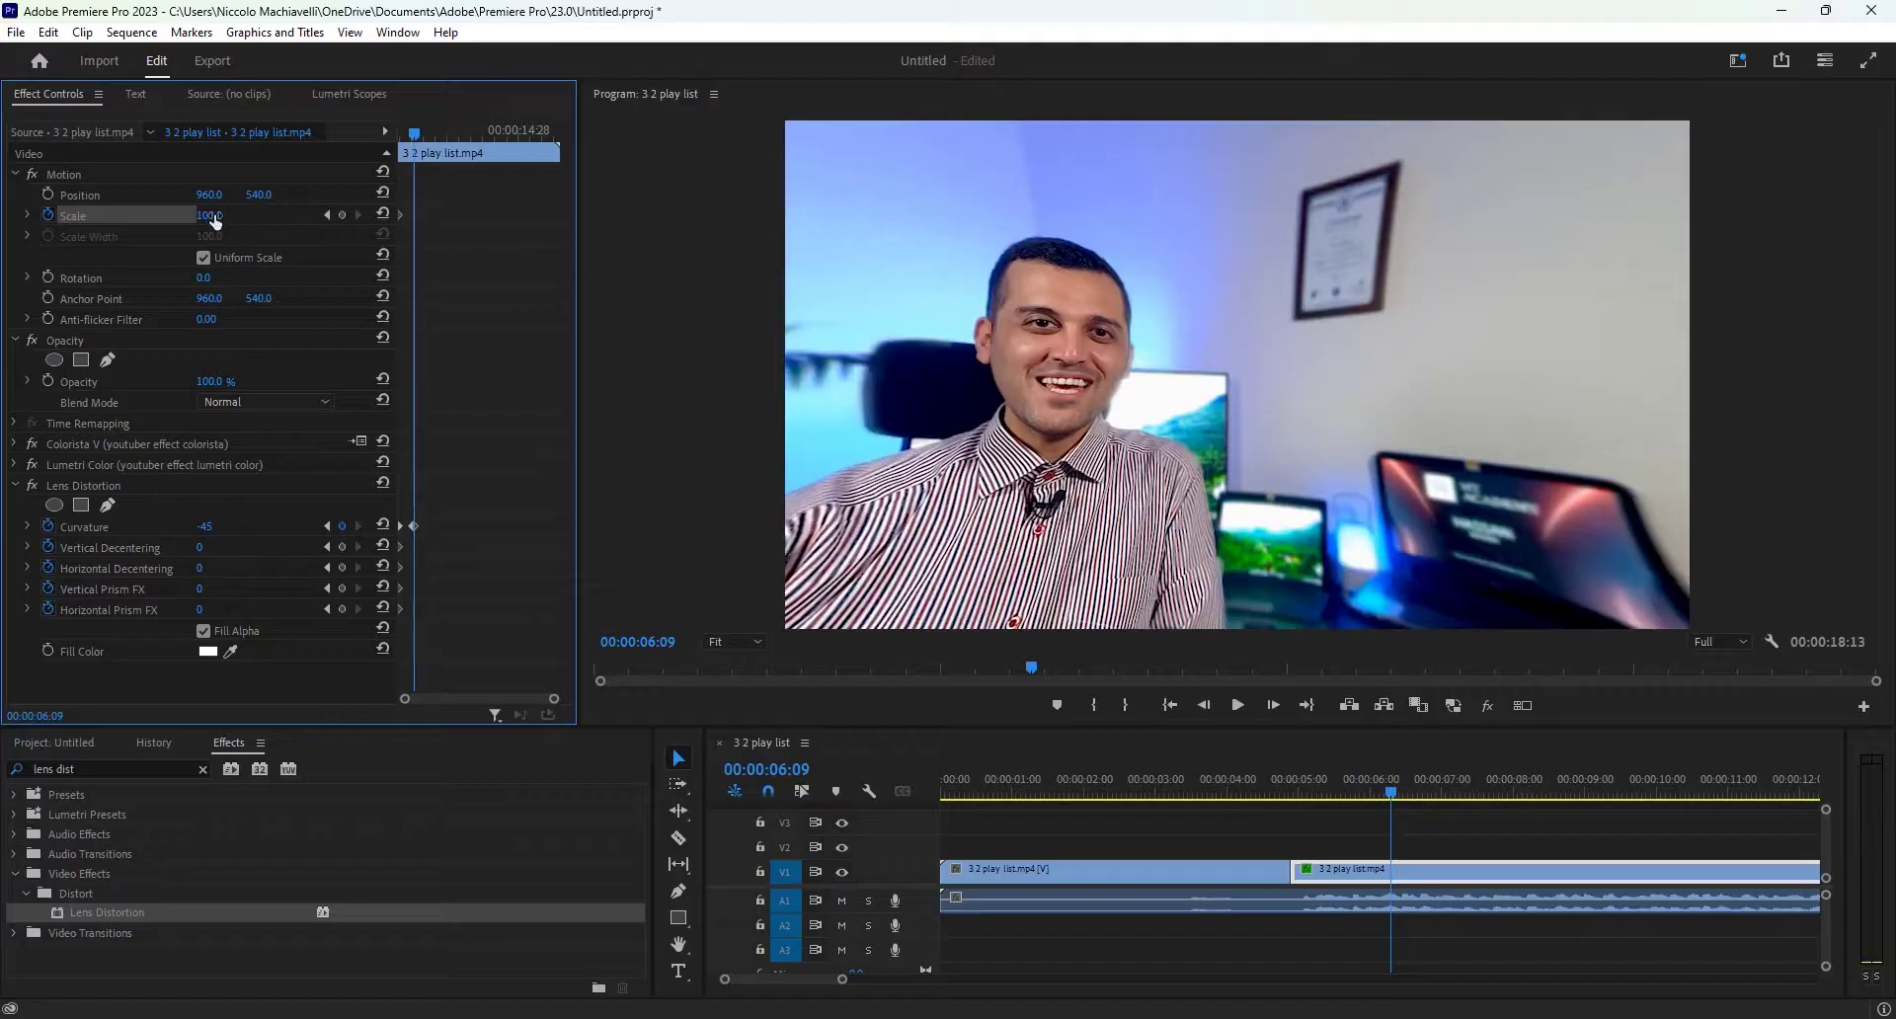
left_click_drag(215, 221, 247, 221)
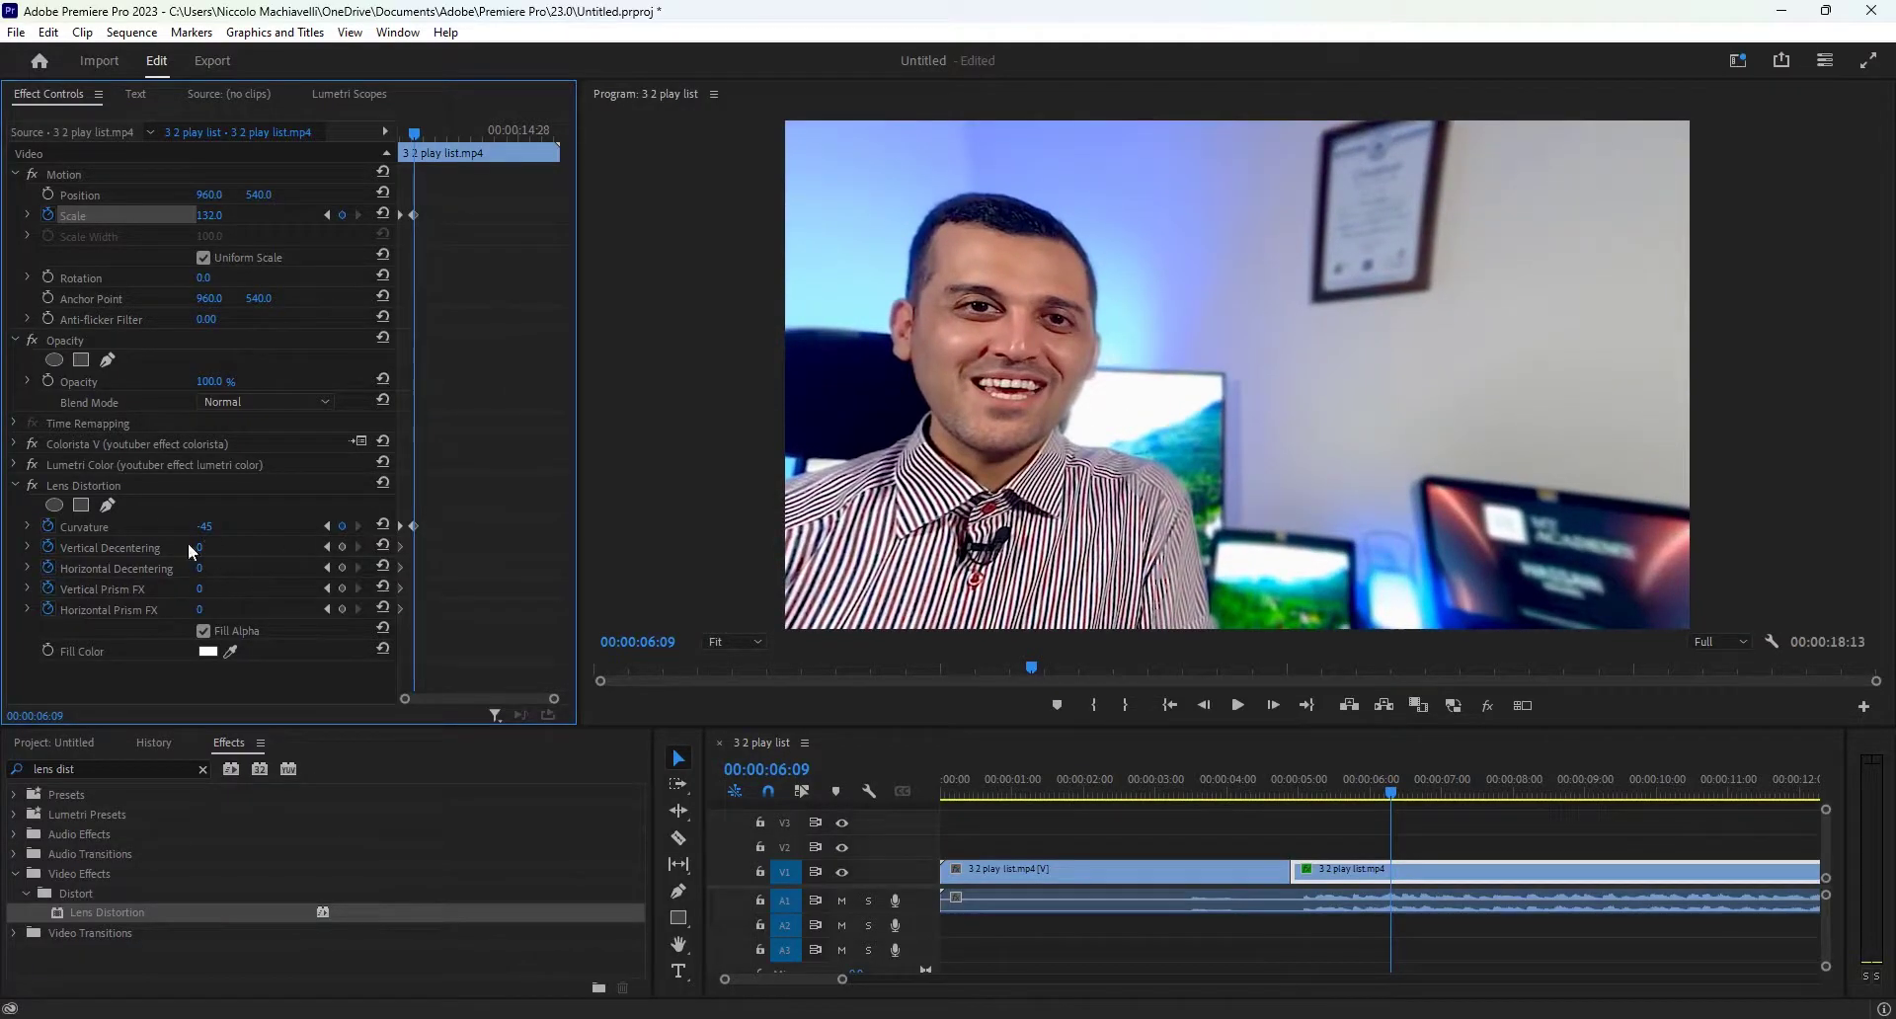
Step: At 00:00:06:09, keyframe Vertical Decentering at 10, Horizontal Decentering at 8, Vertical Prism FX at -3 and Horizontal Prism FX at 3
left_click_drag(198, 548, 209, 555)
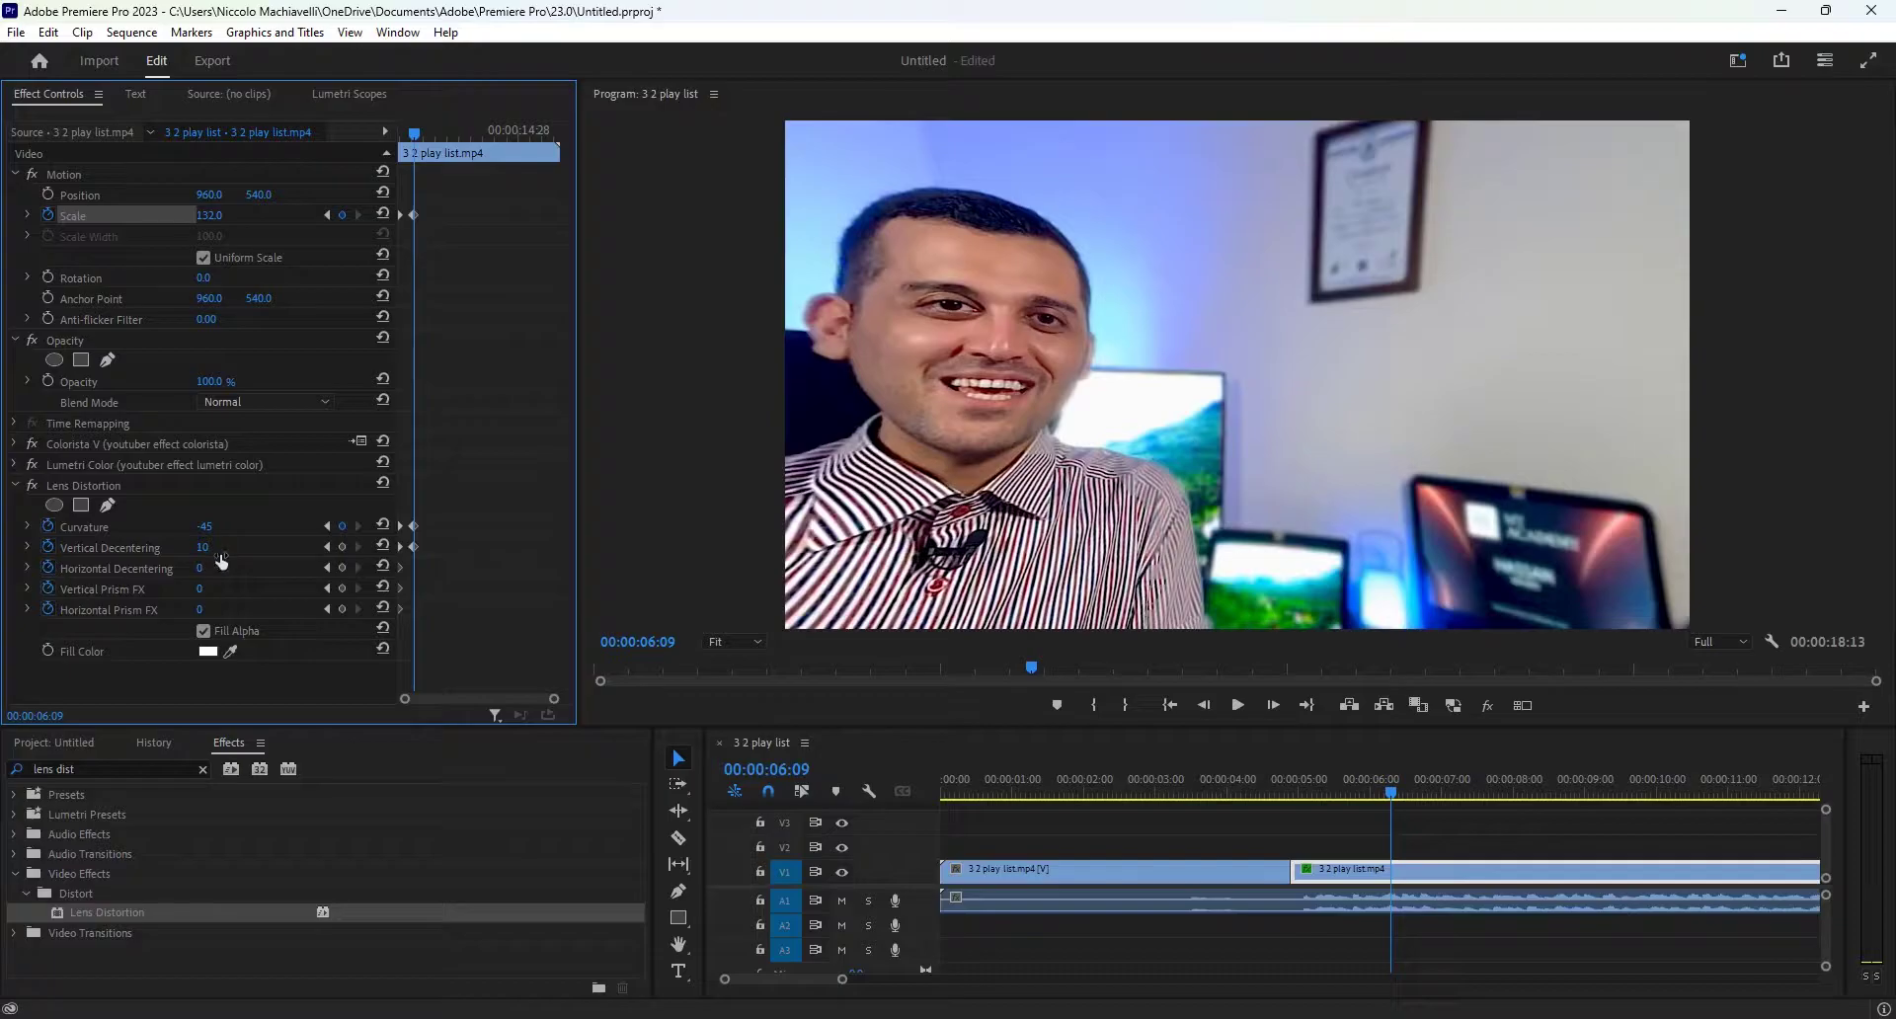
left_click_drag(200, 568, 198, 610)
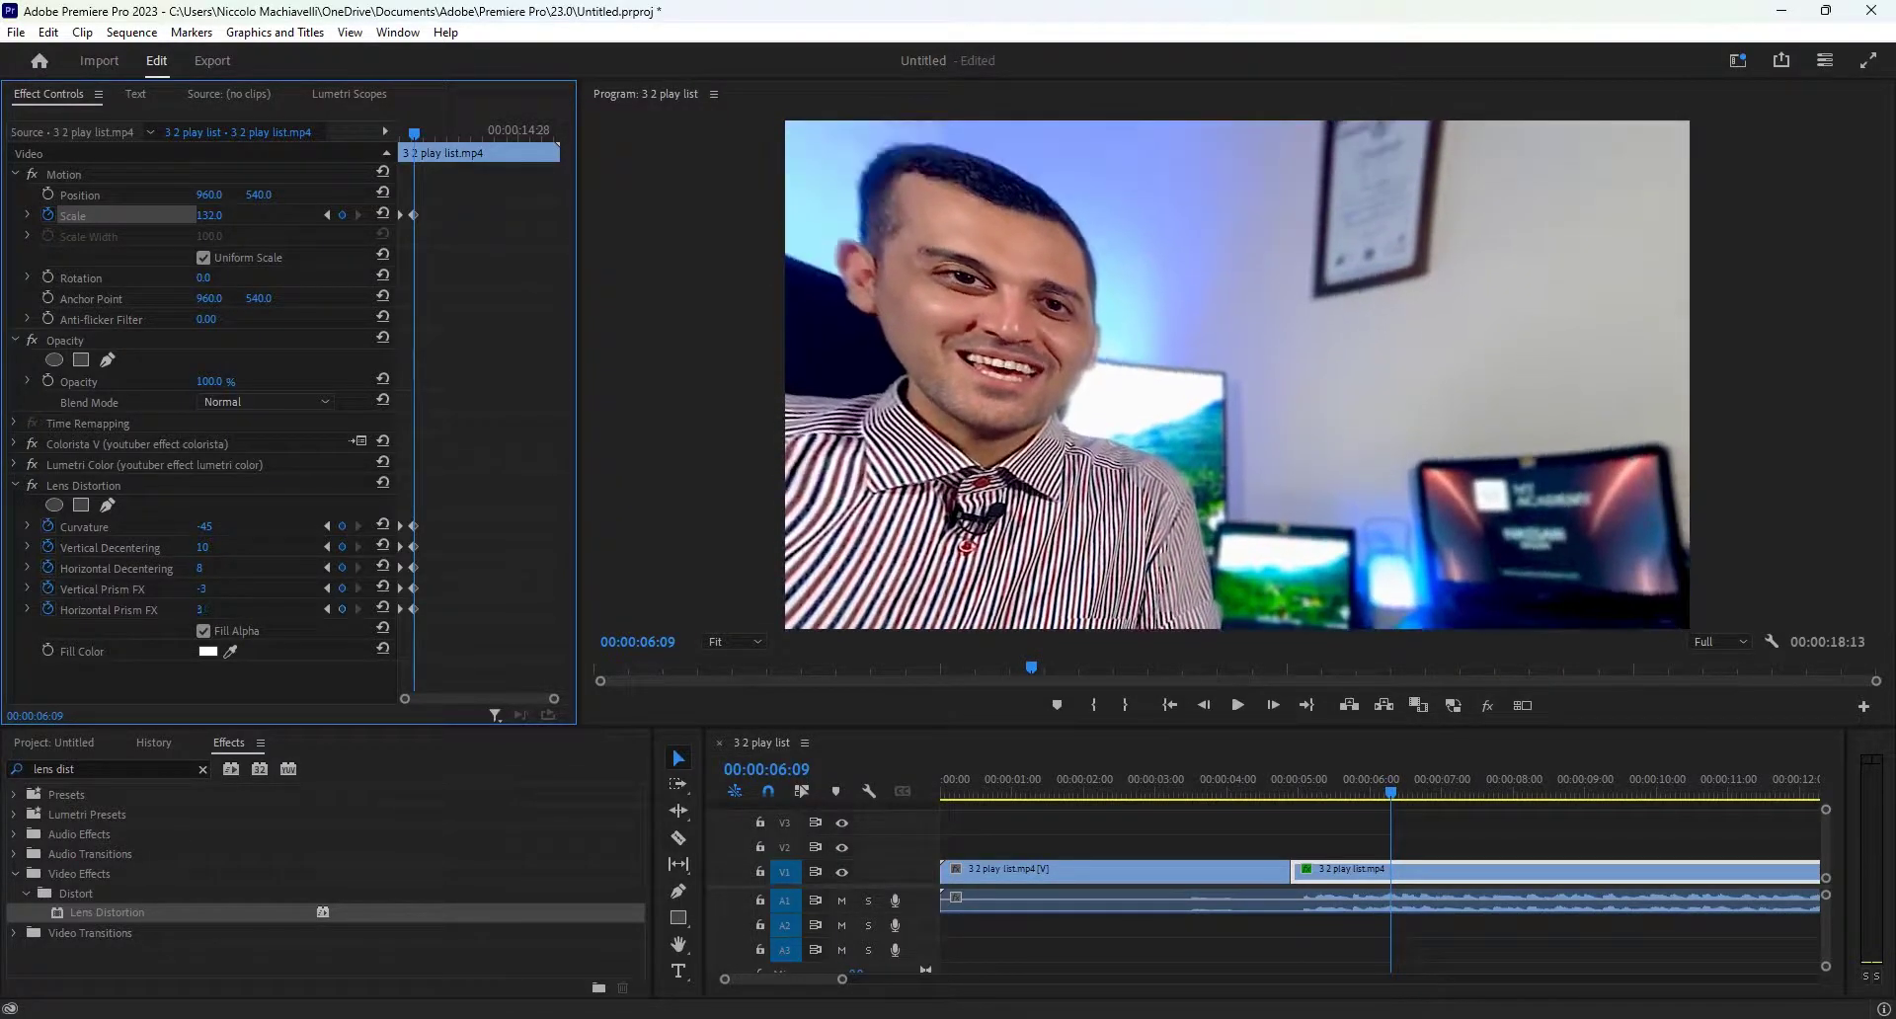
Step: At 00:00:08:11, keyframe Scale back at 100 and all five animated Lens Distortion parameters back at 0 to end the distortion
left_click(1540, 772)
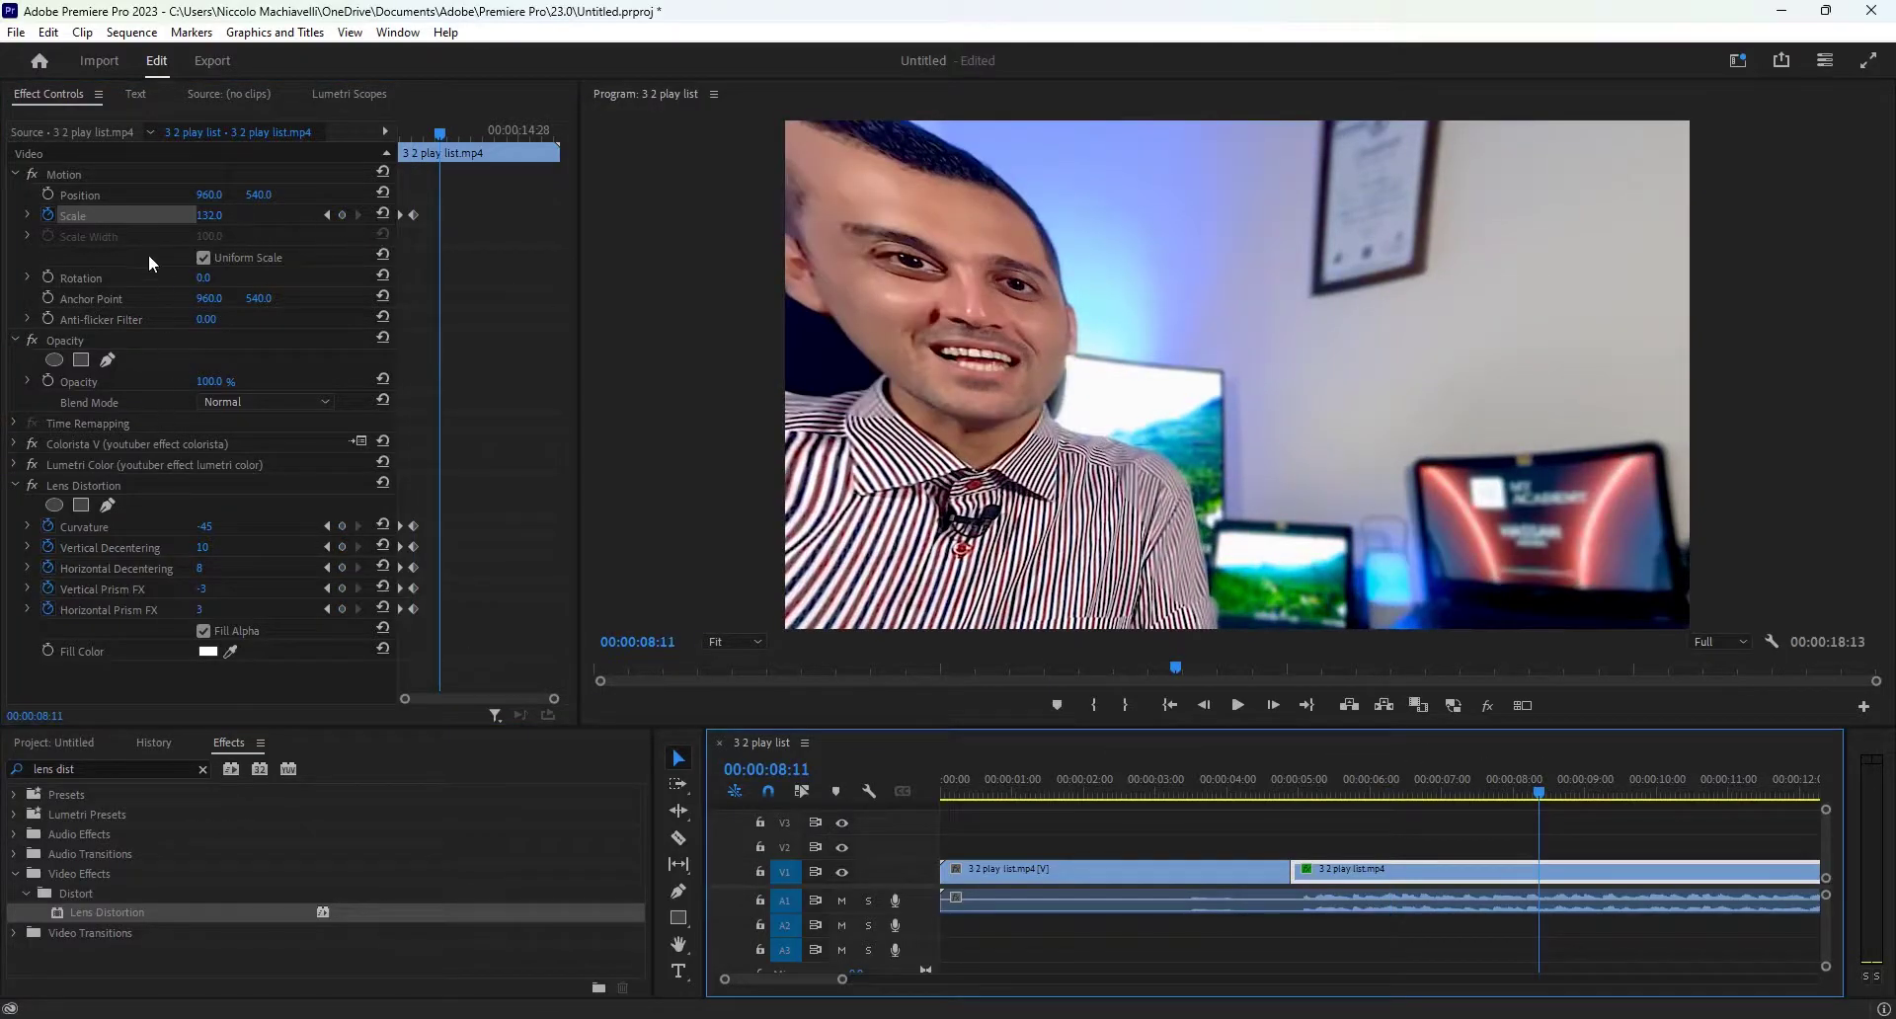
left_click(383, 215)
left_click(383, 587)
left_click(383, 567)
left_click(383, 546)
left_click(383, 525)
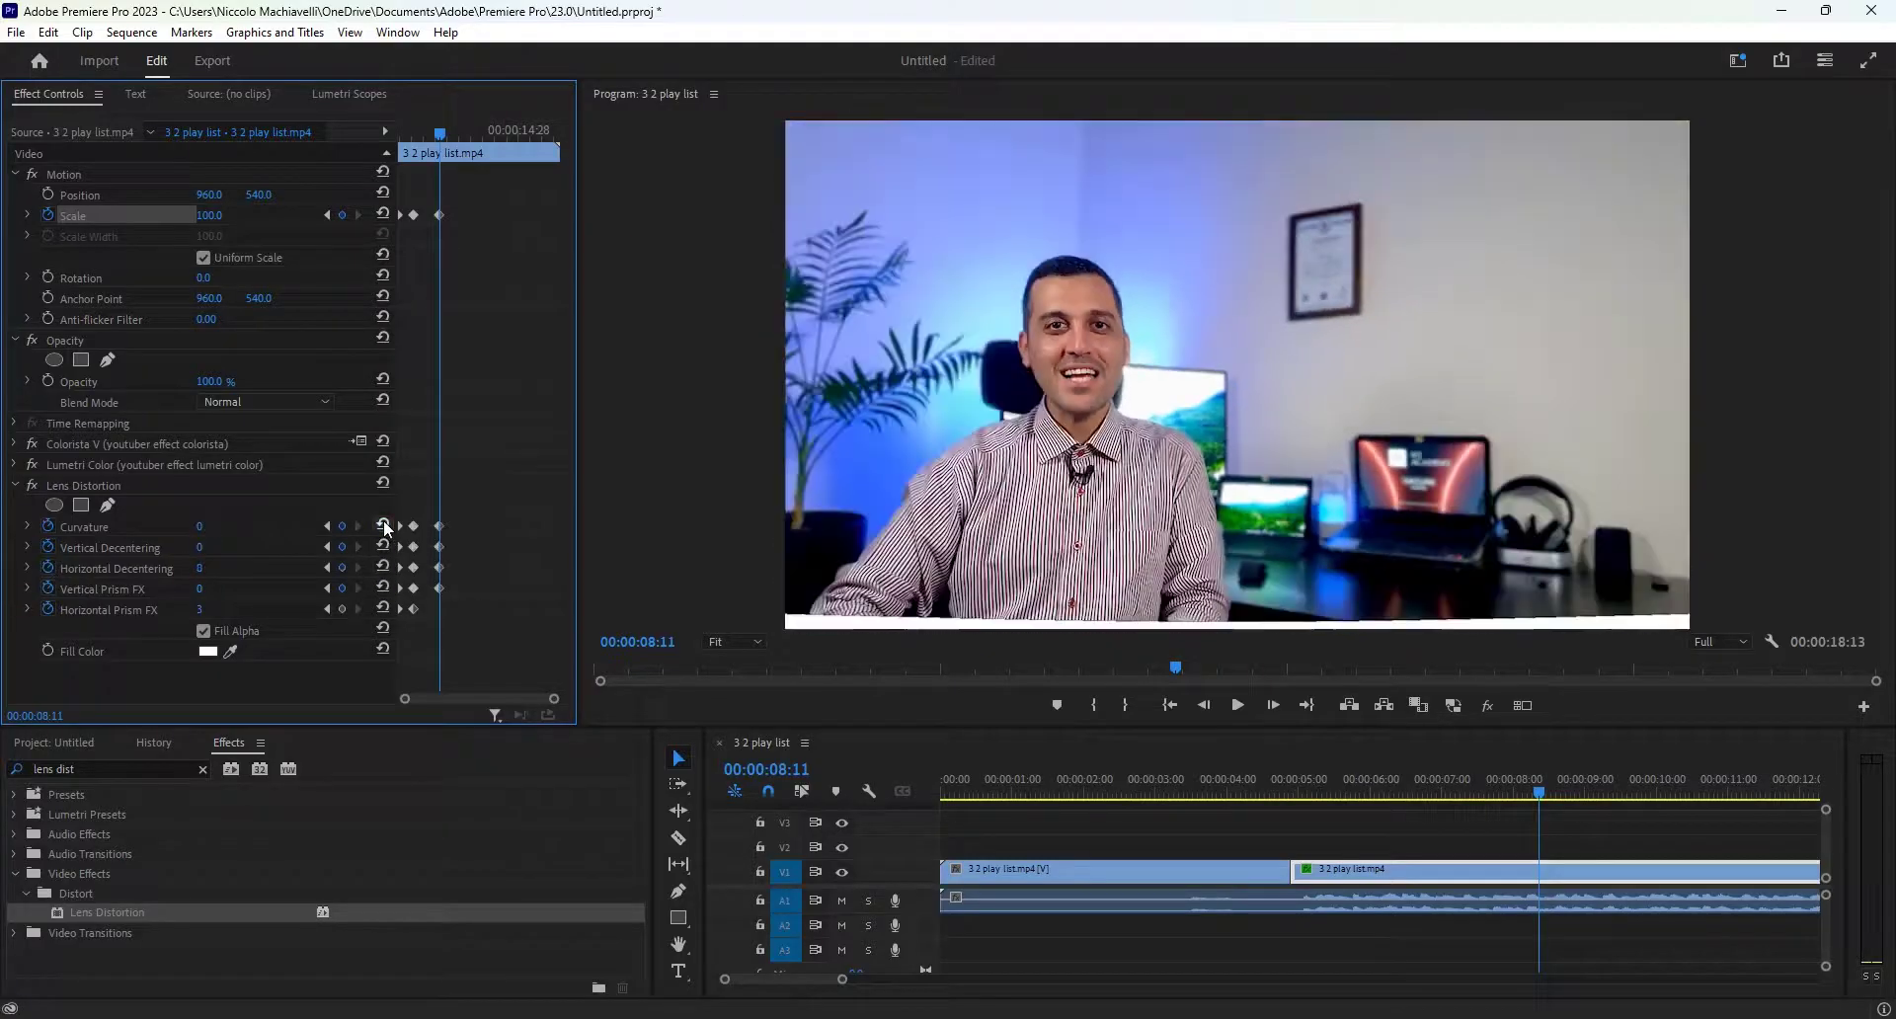
left_click(383, 608)
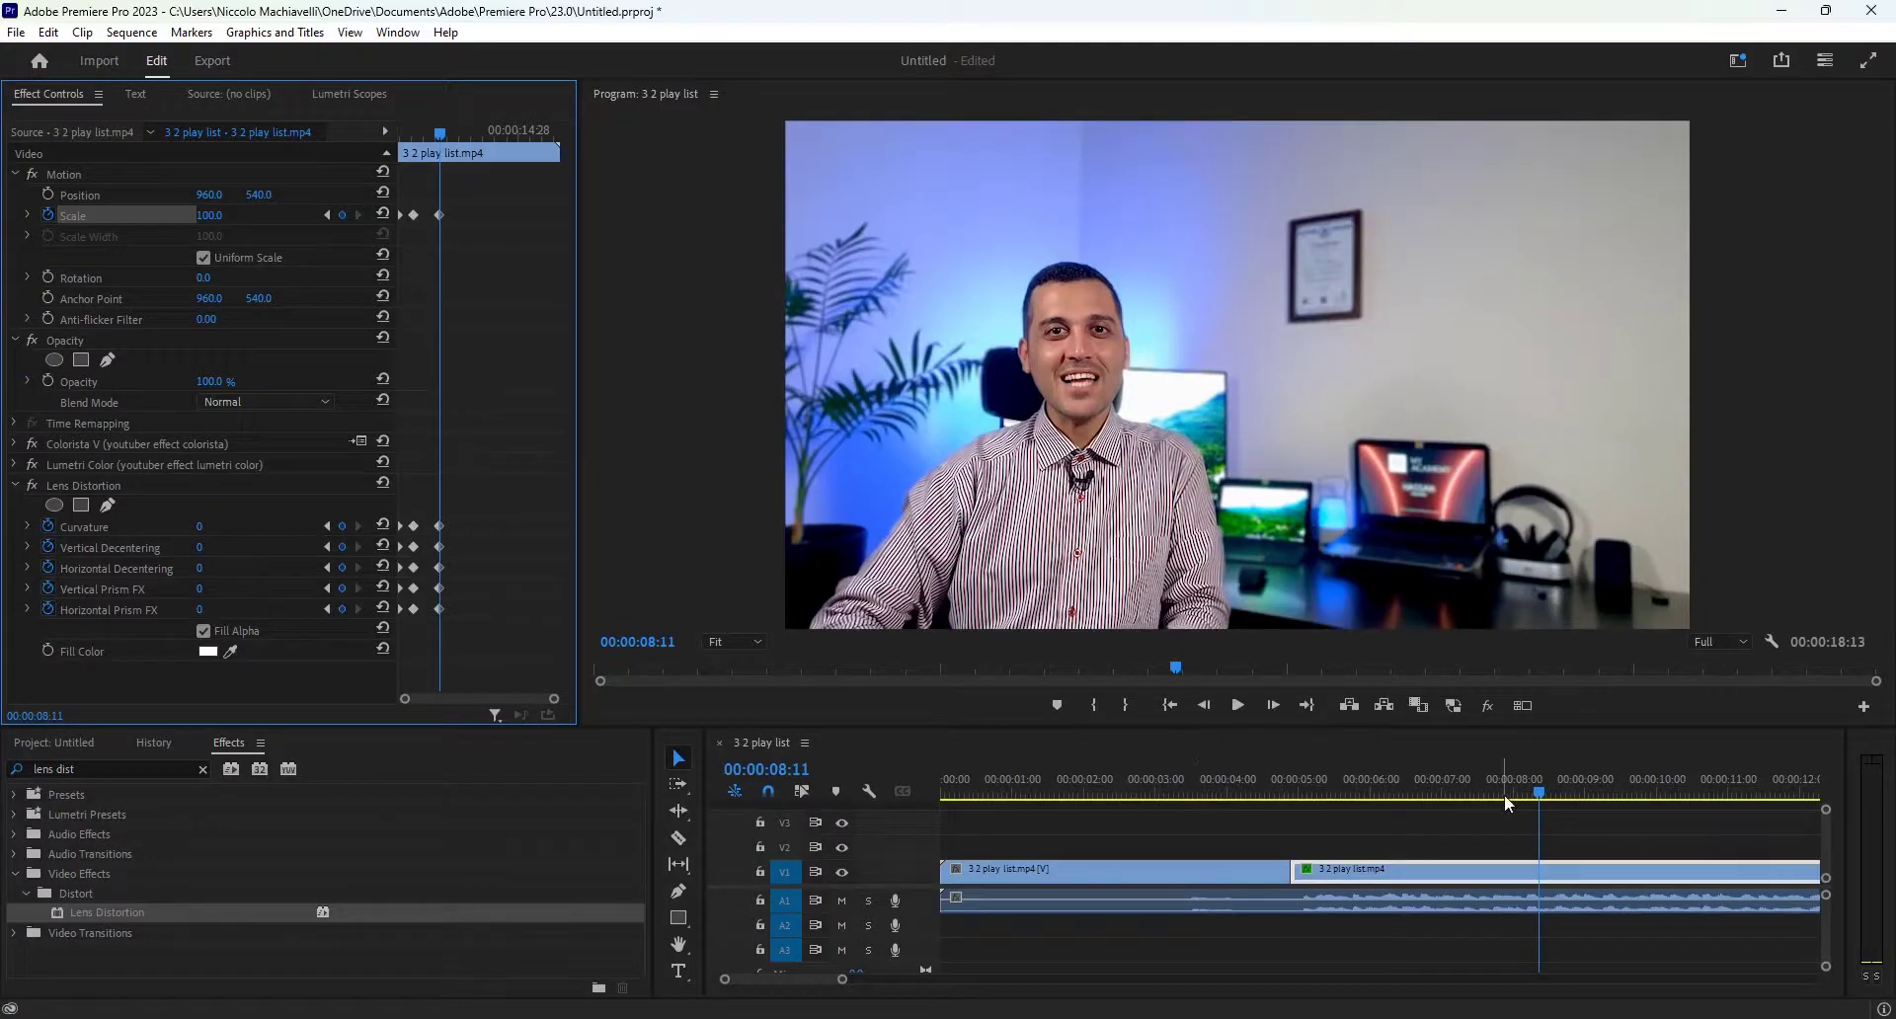
Step: Play the animated Lens Distortion maximized from the start of the second clip until past the last keyframes
left_click(1299, 774)
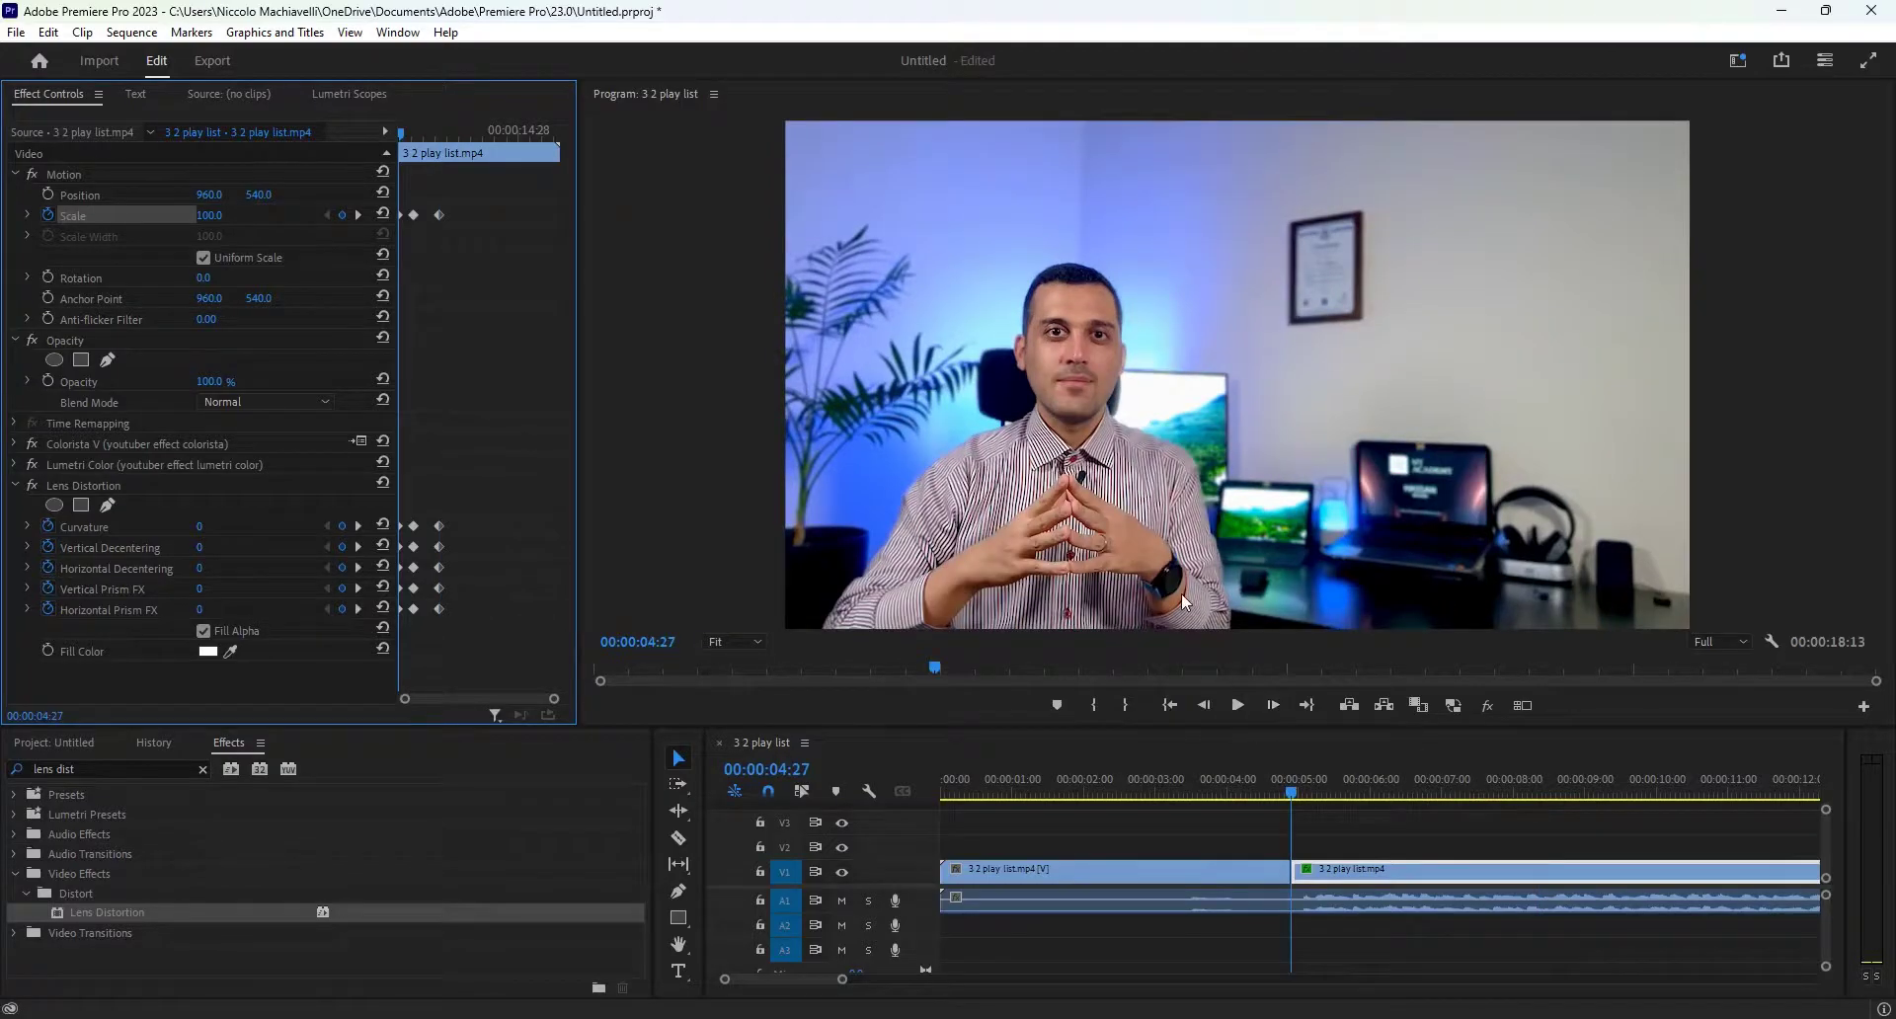
key("grave")
key("space")
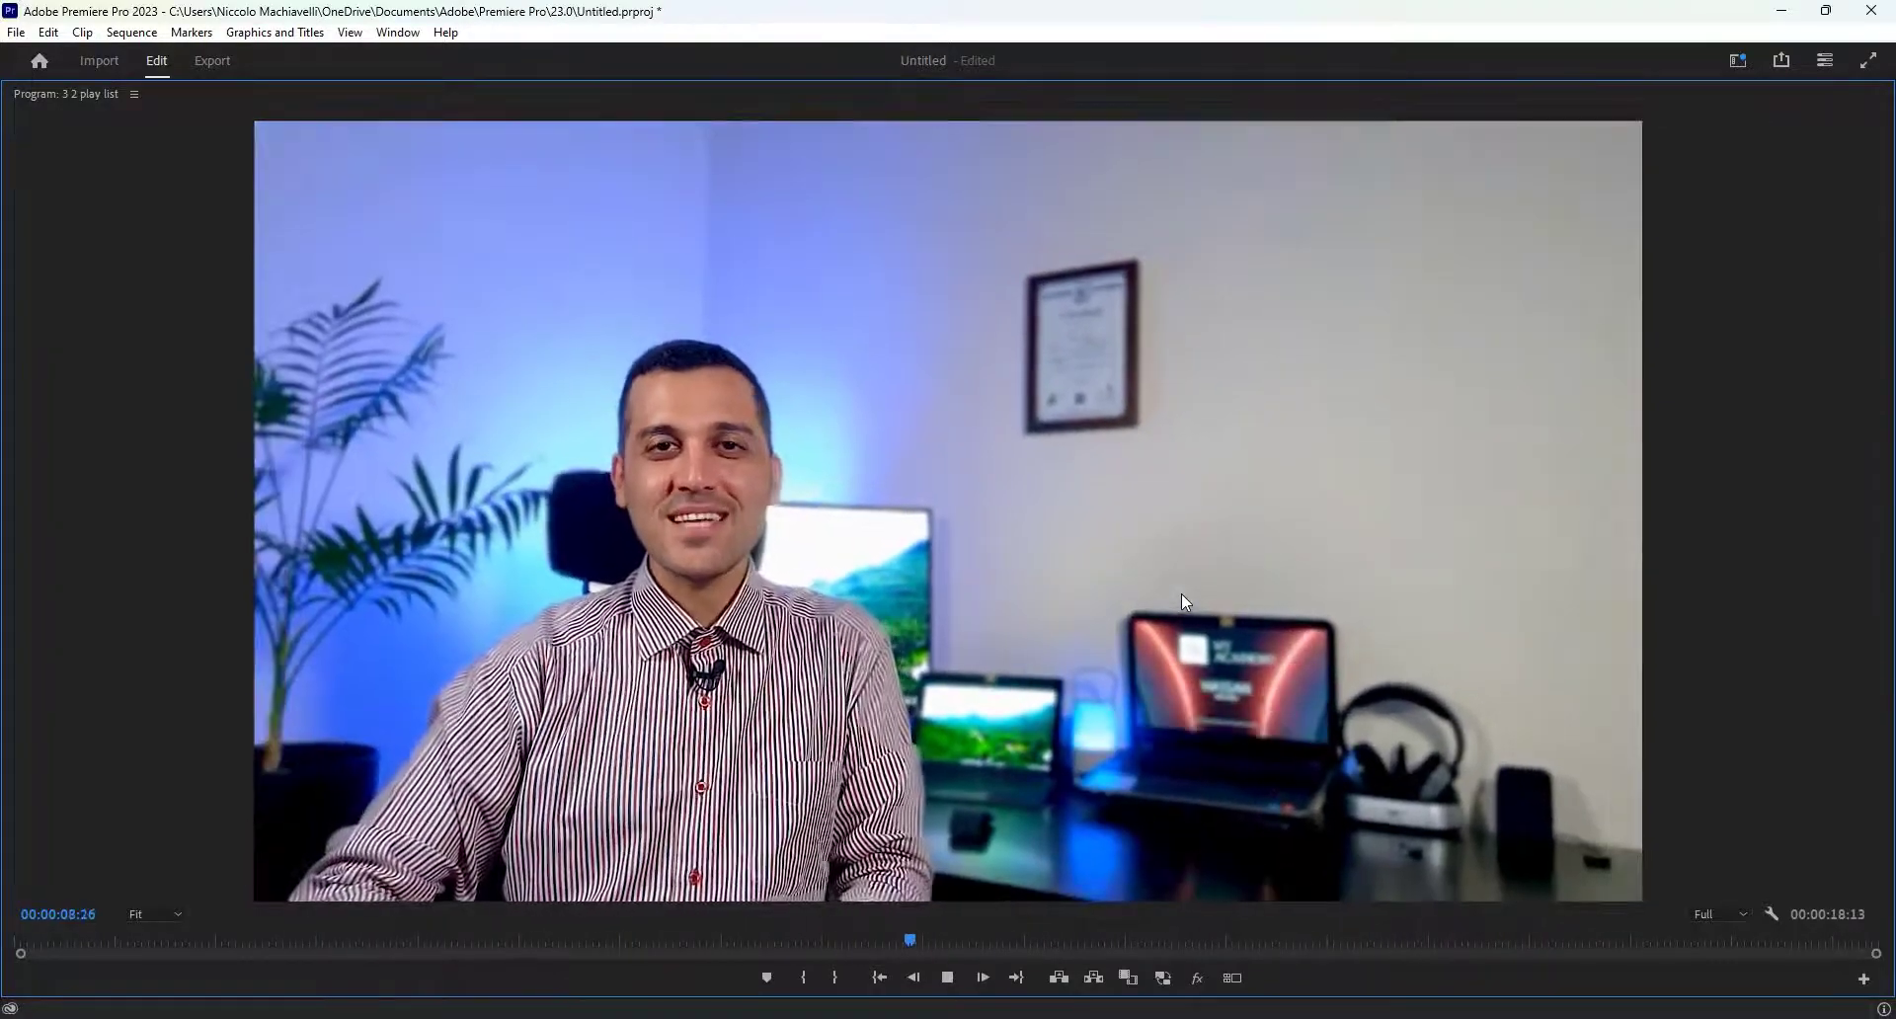
key("space")
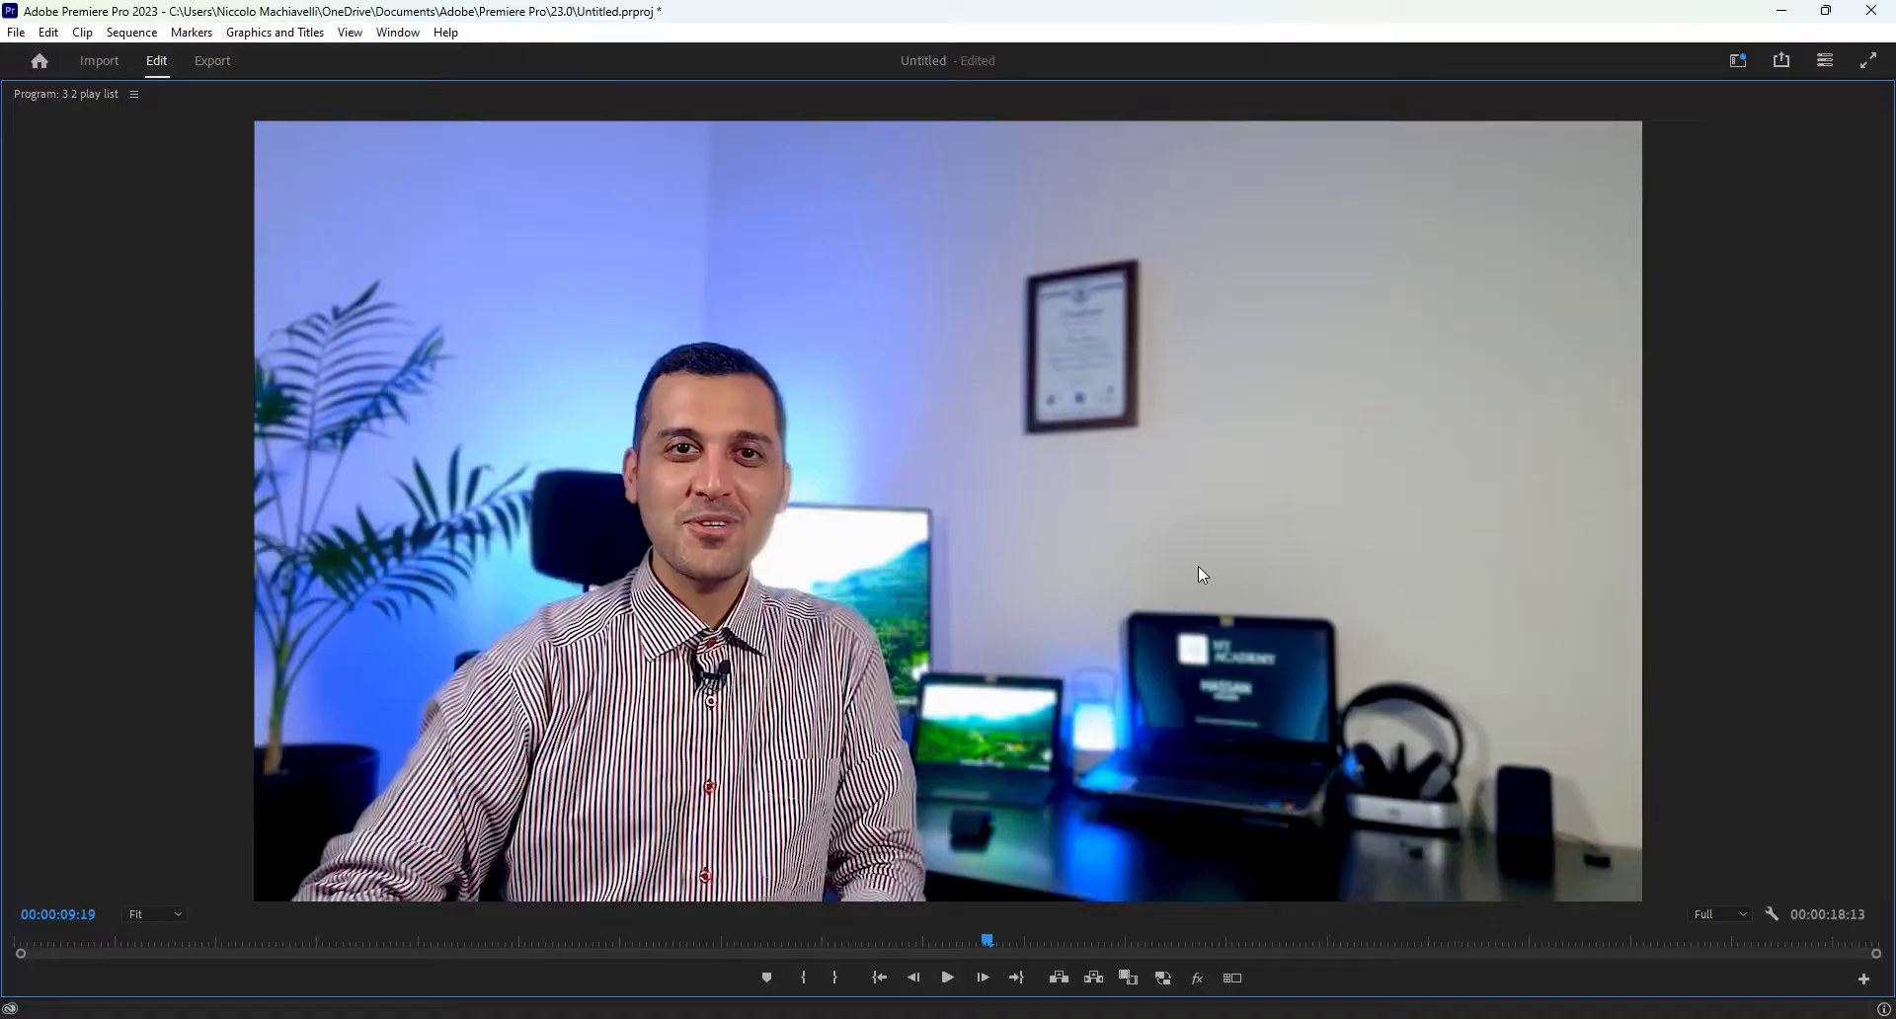
key("grave")
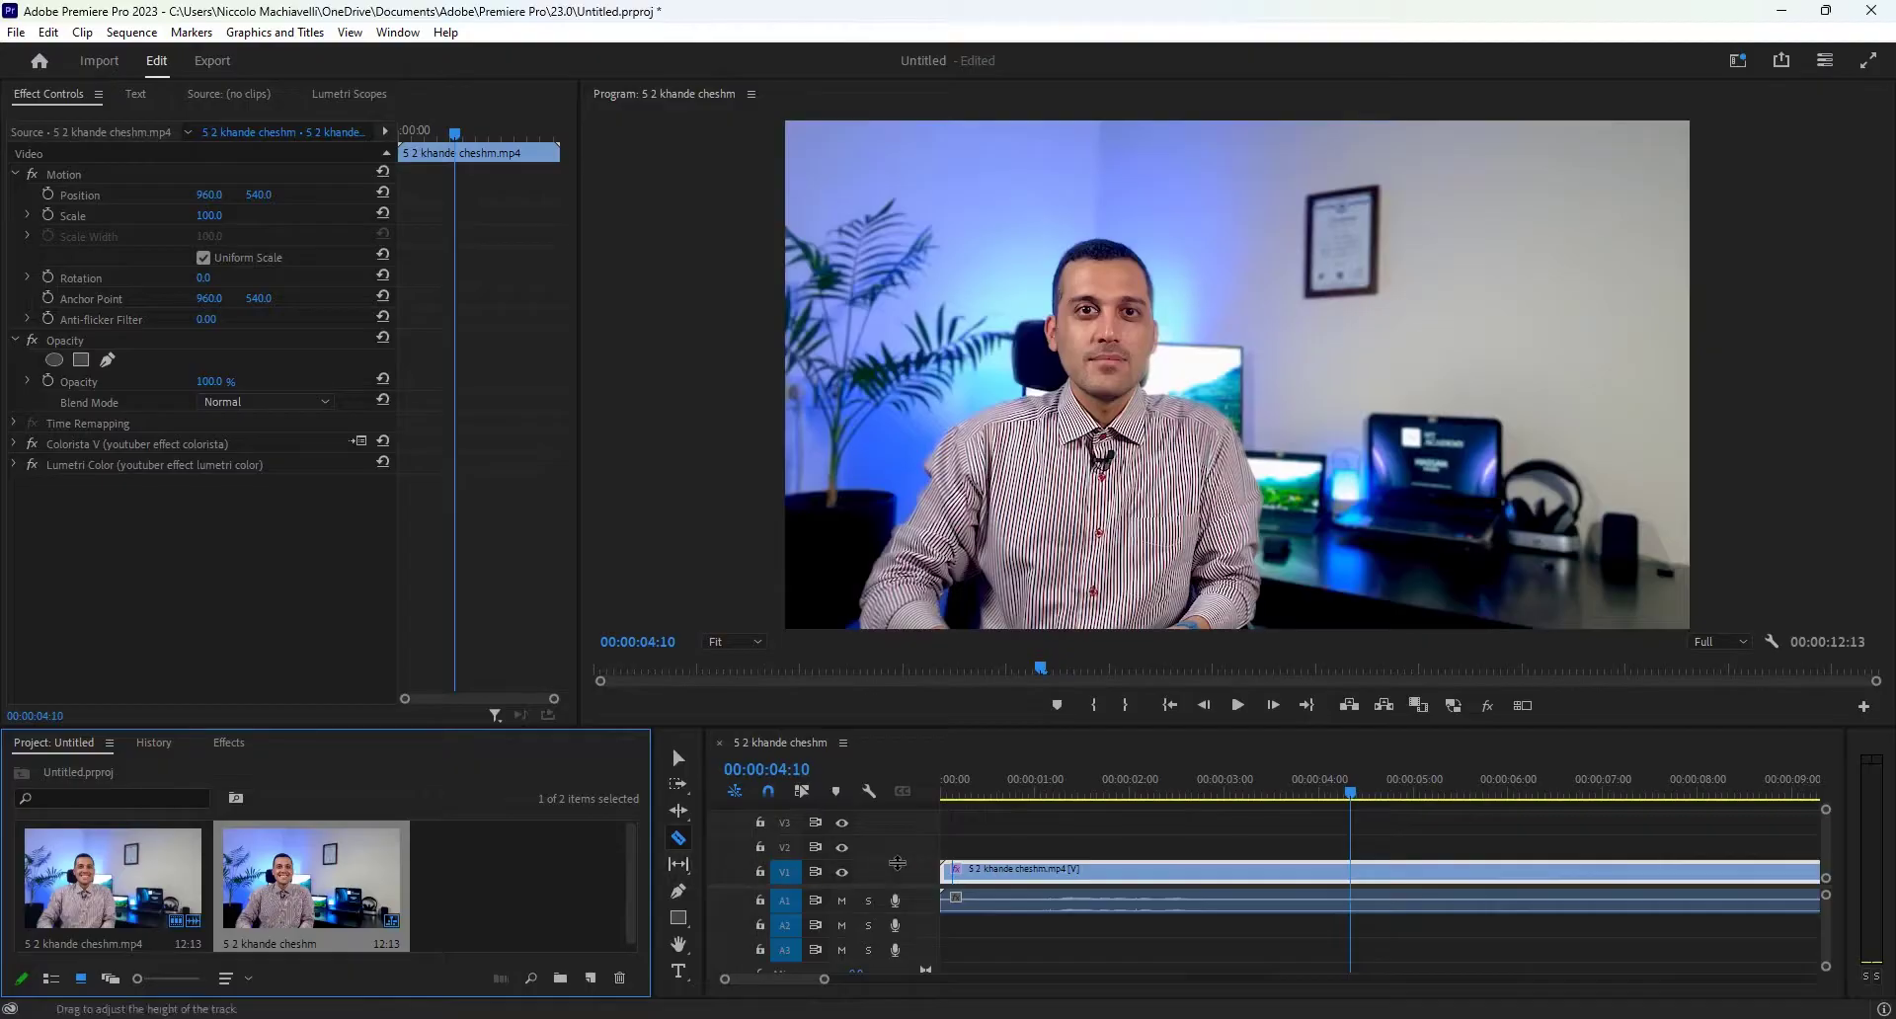
Step: Split the clip in the 5 2 khande cheshm sequence at 00:00:04:10
left_click(1353, 872)
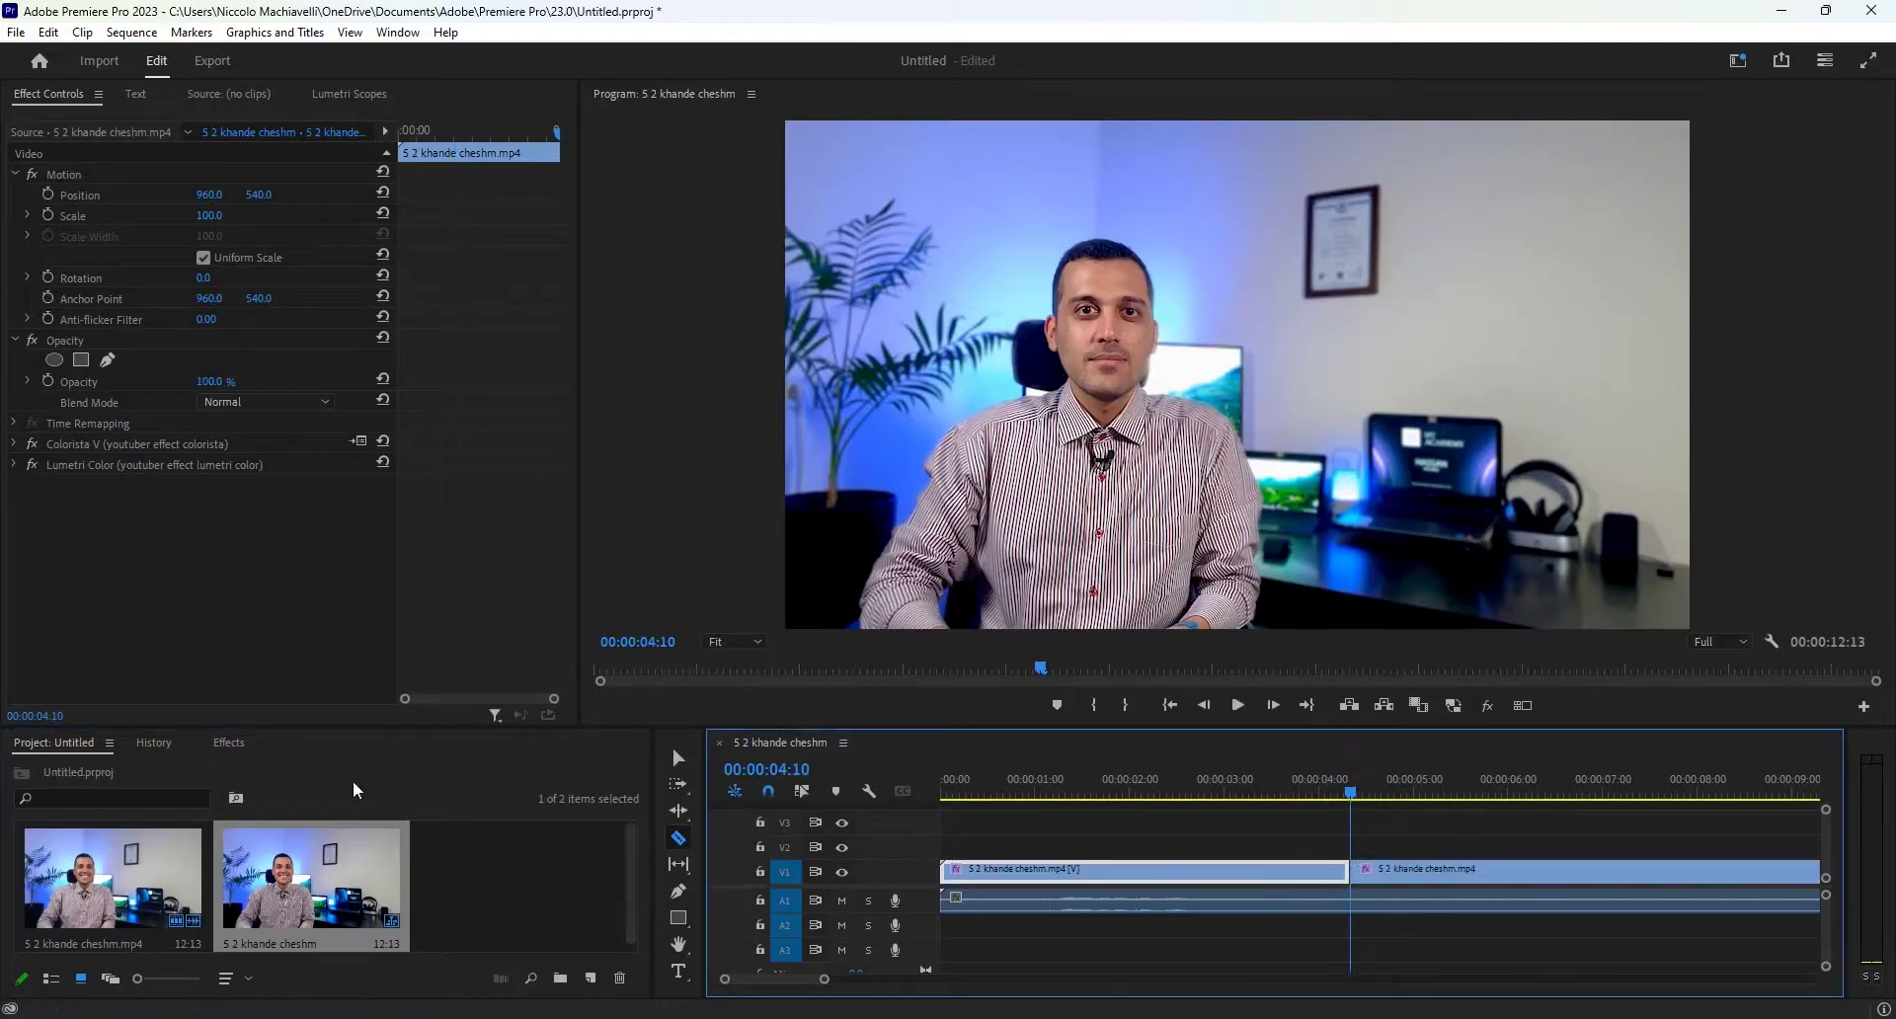
Step: Find the Magnify effect and apply it to the second part of the clip, starting at 00:00:04:10
left_click(226, 747)
left_click(115, 769)
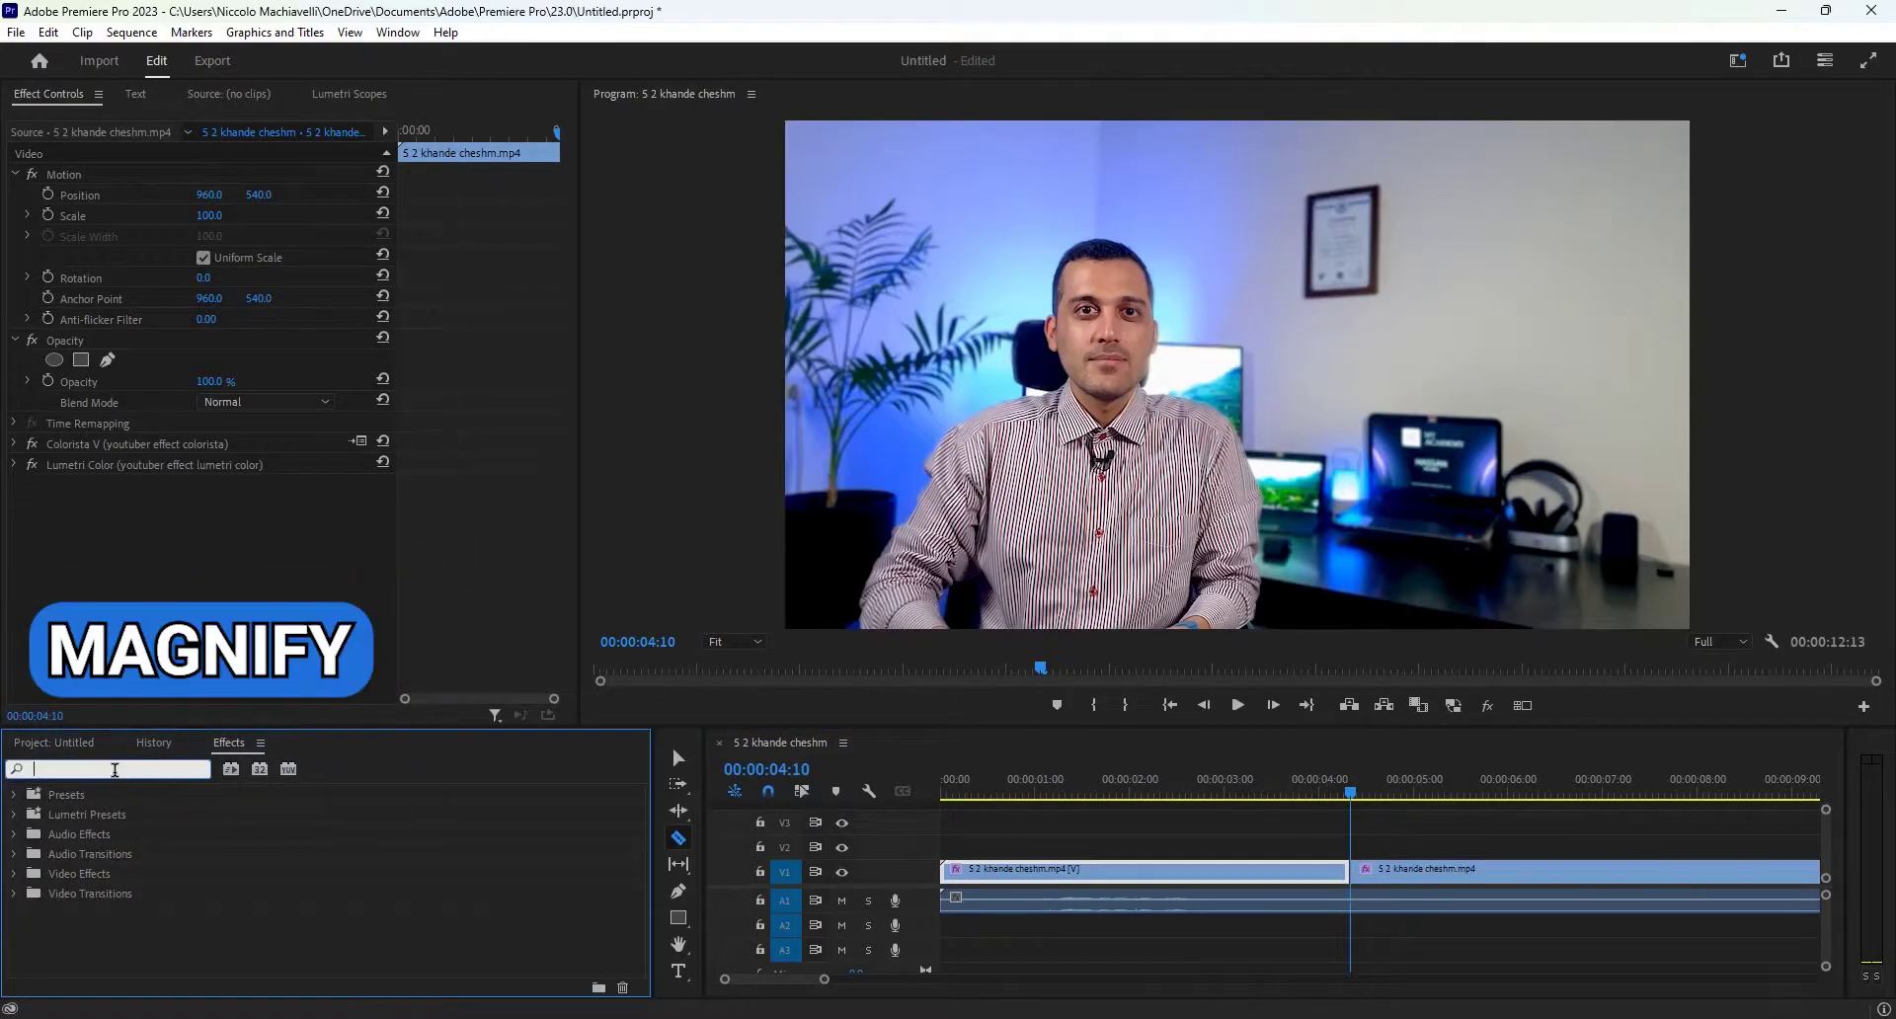
type("magnify")
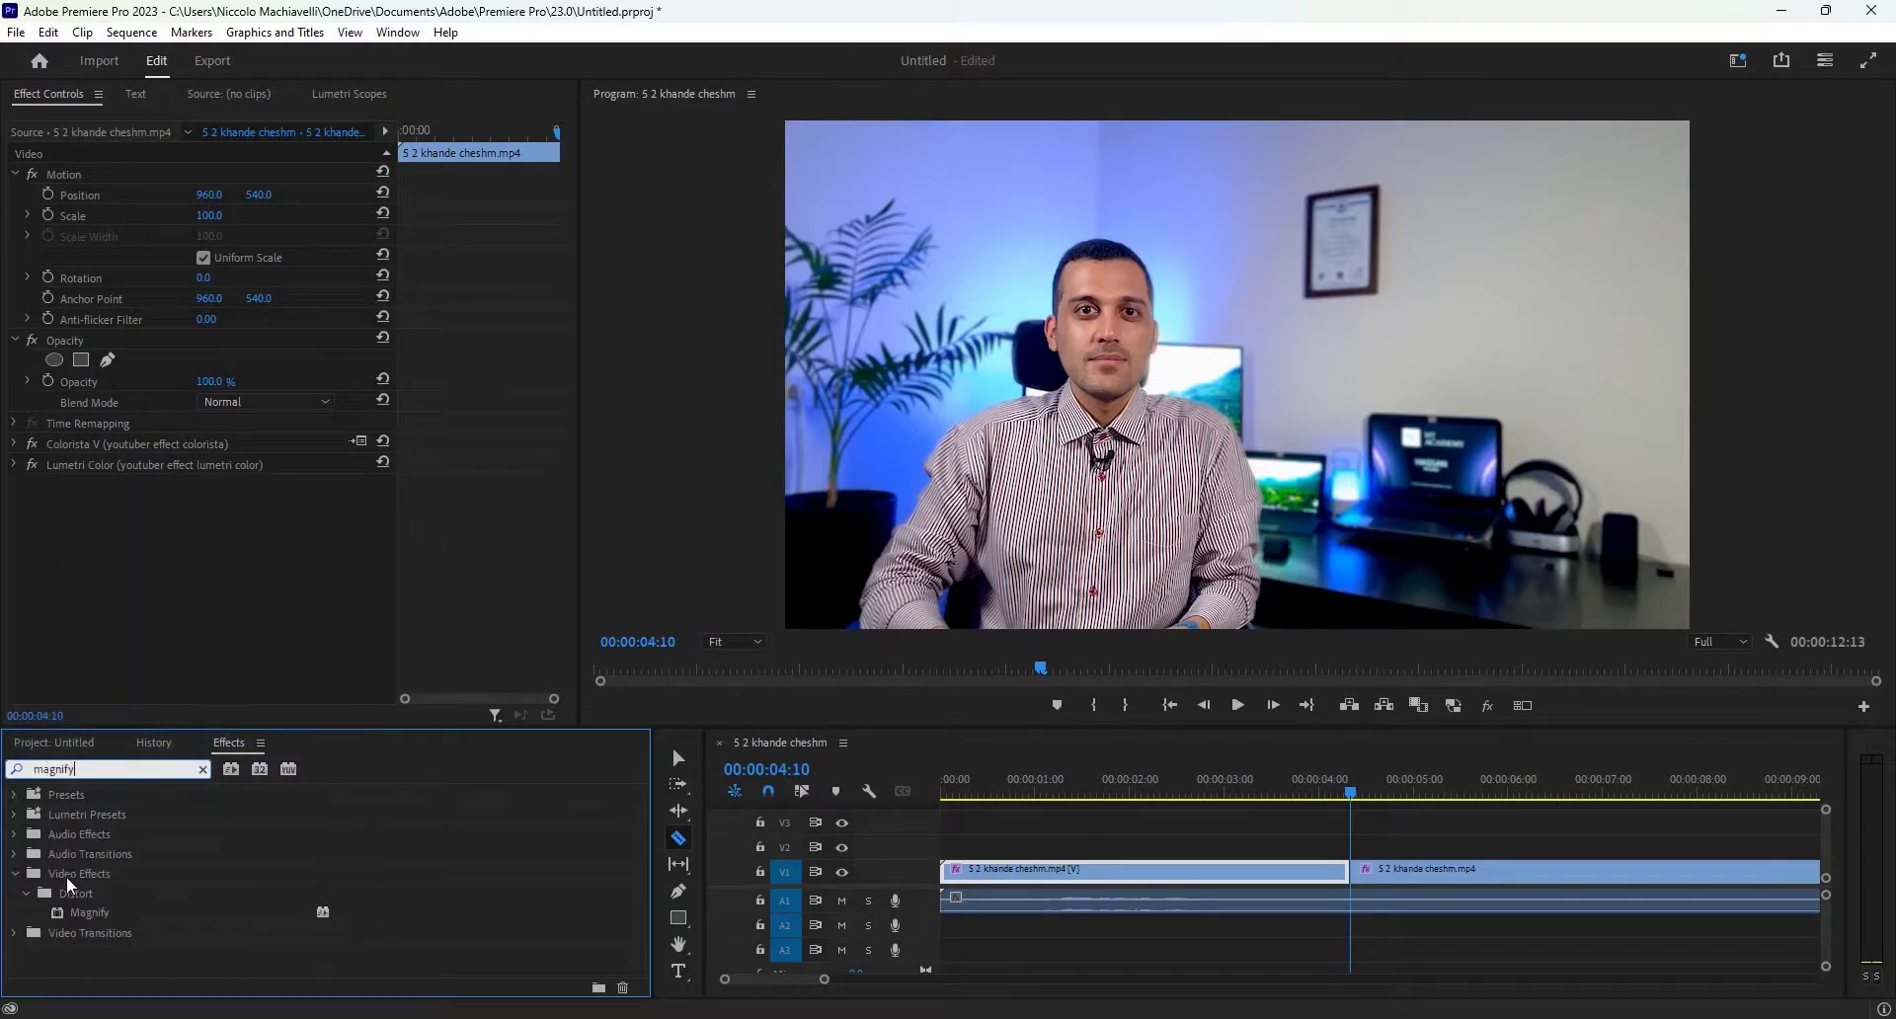
left_click_drag(82, 923, 1397, 877)
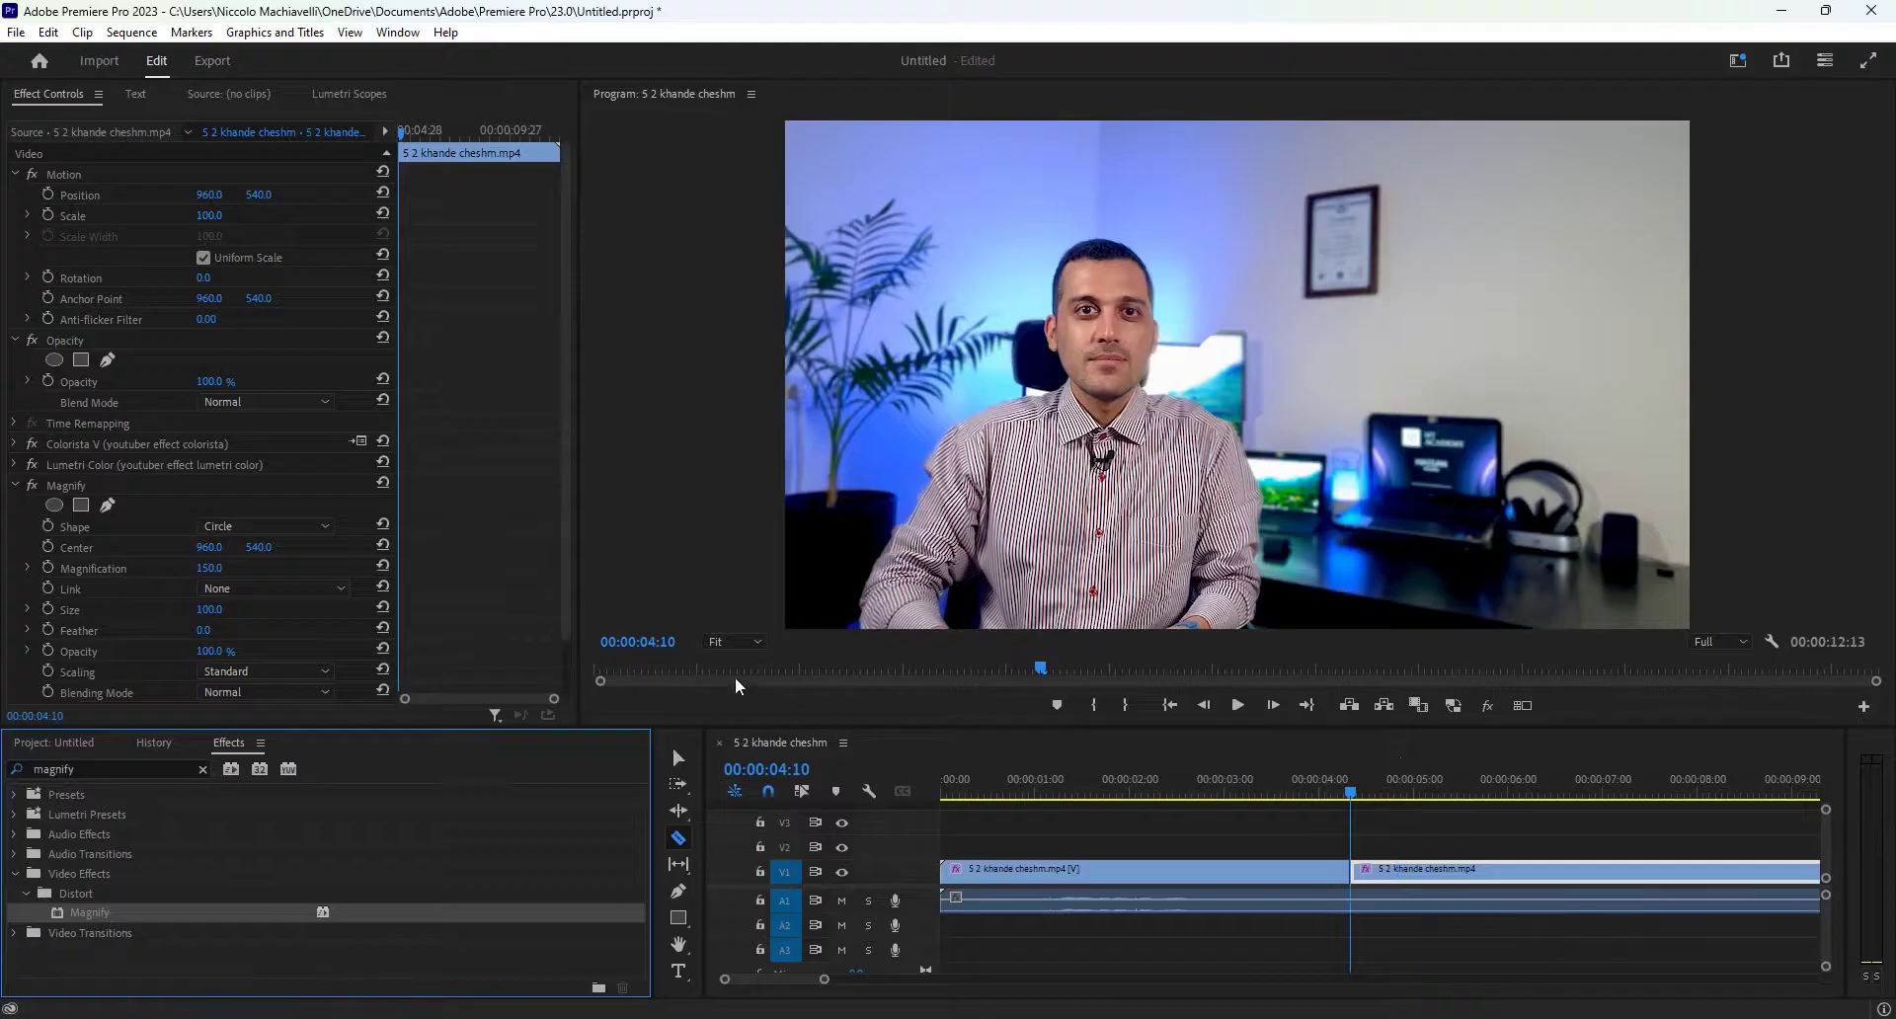
Step: Move the Magnify center onto the man's face, at about 681.2, 520.1
scroll(570, 569, "down", 3)
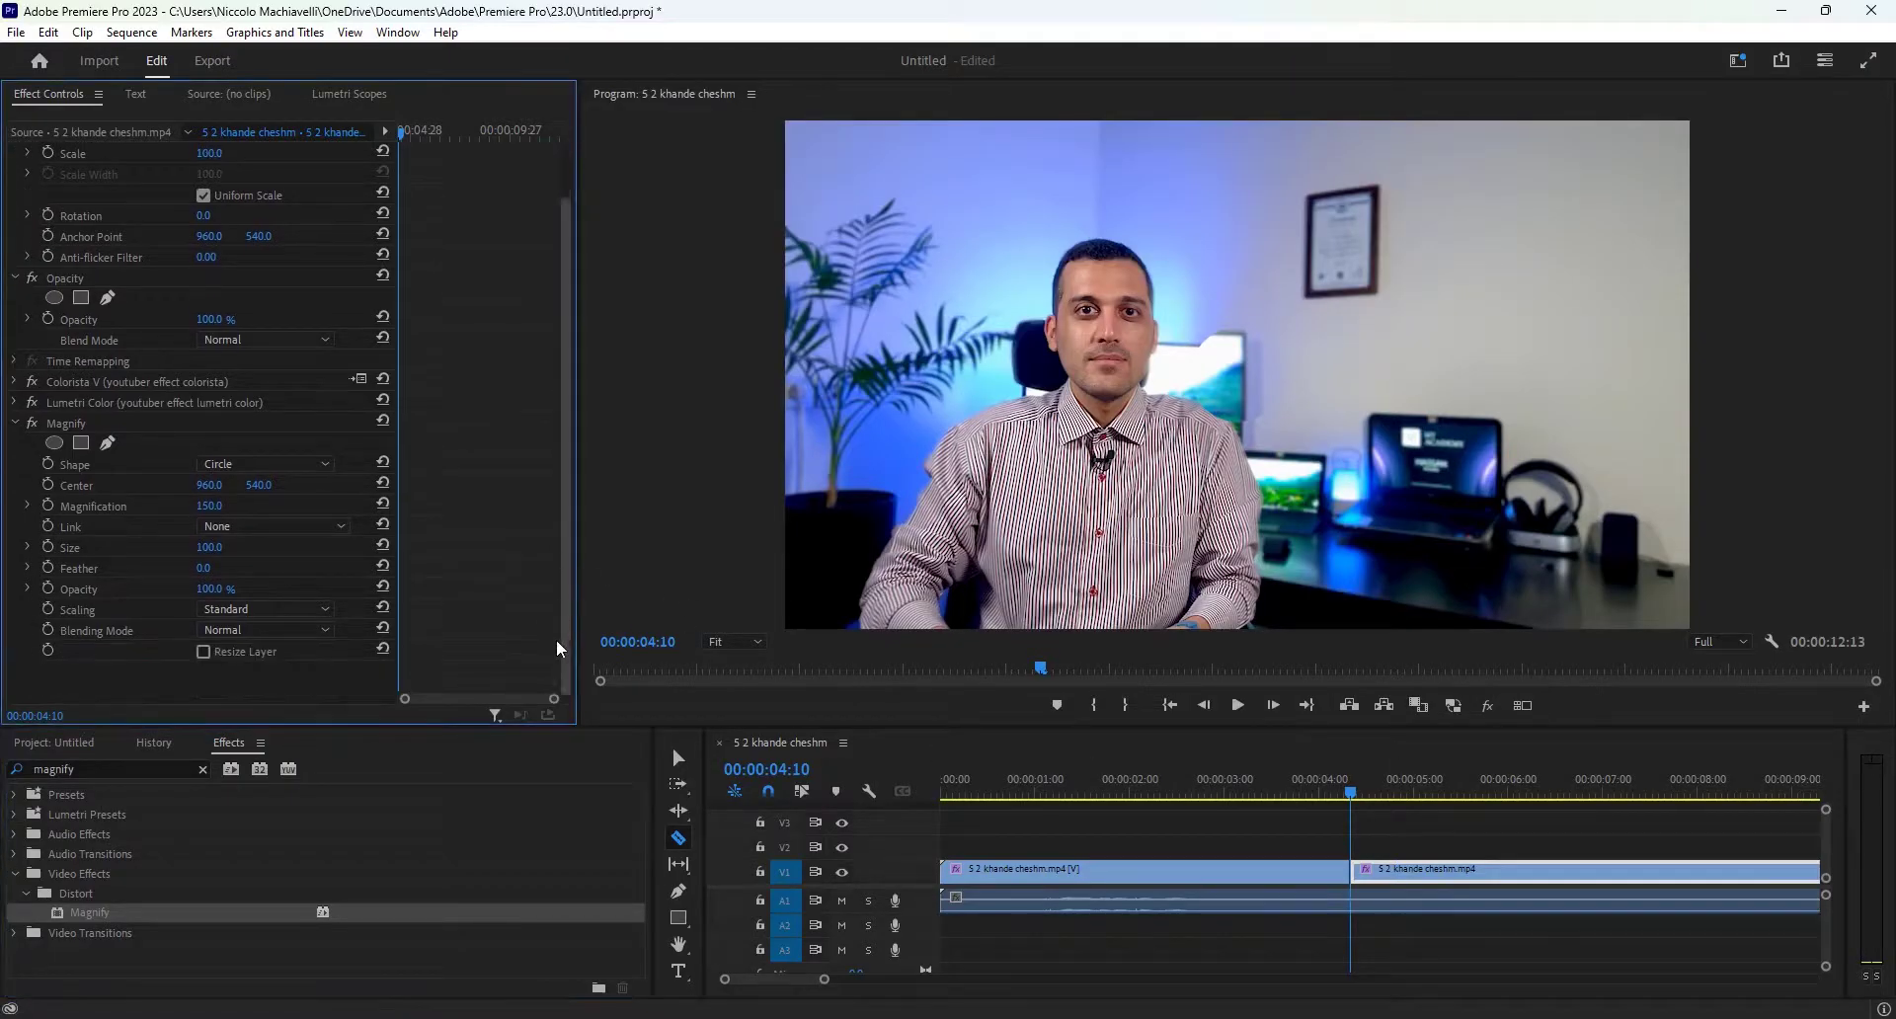
left_click(72, 428)
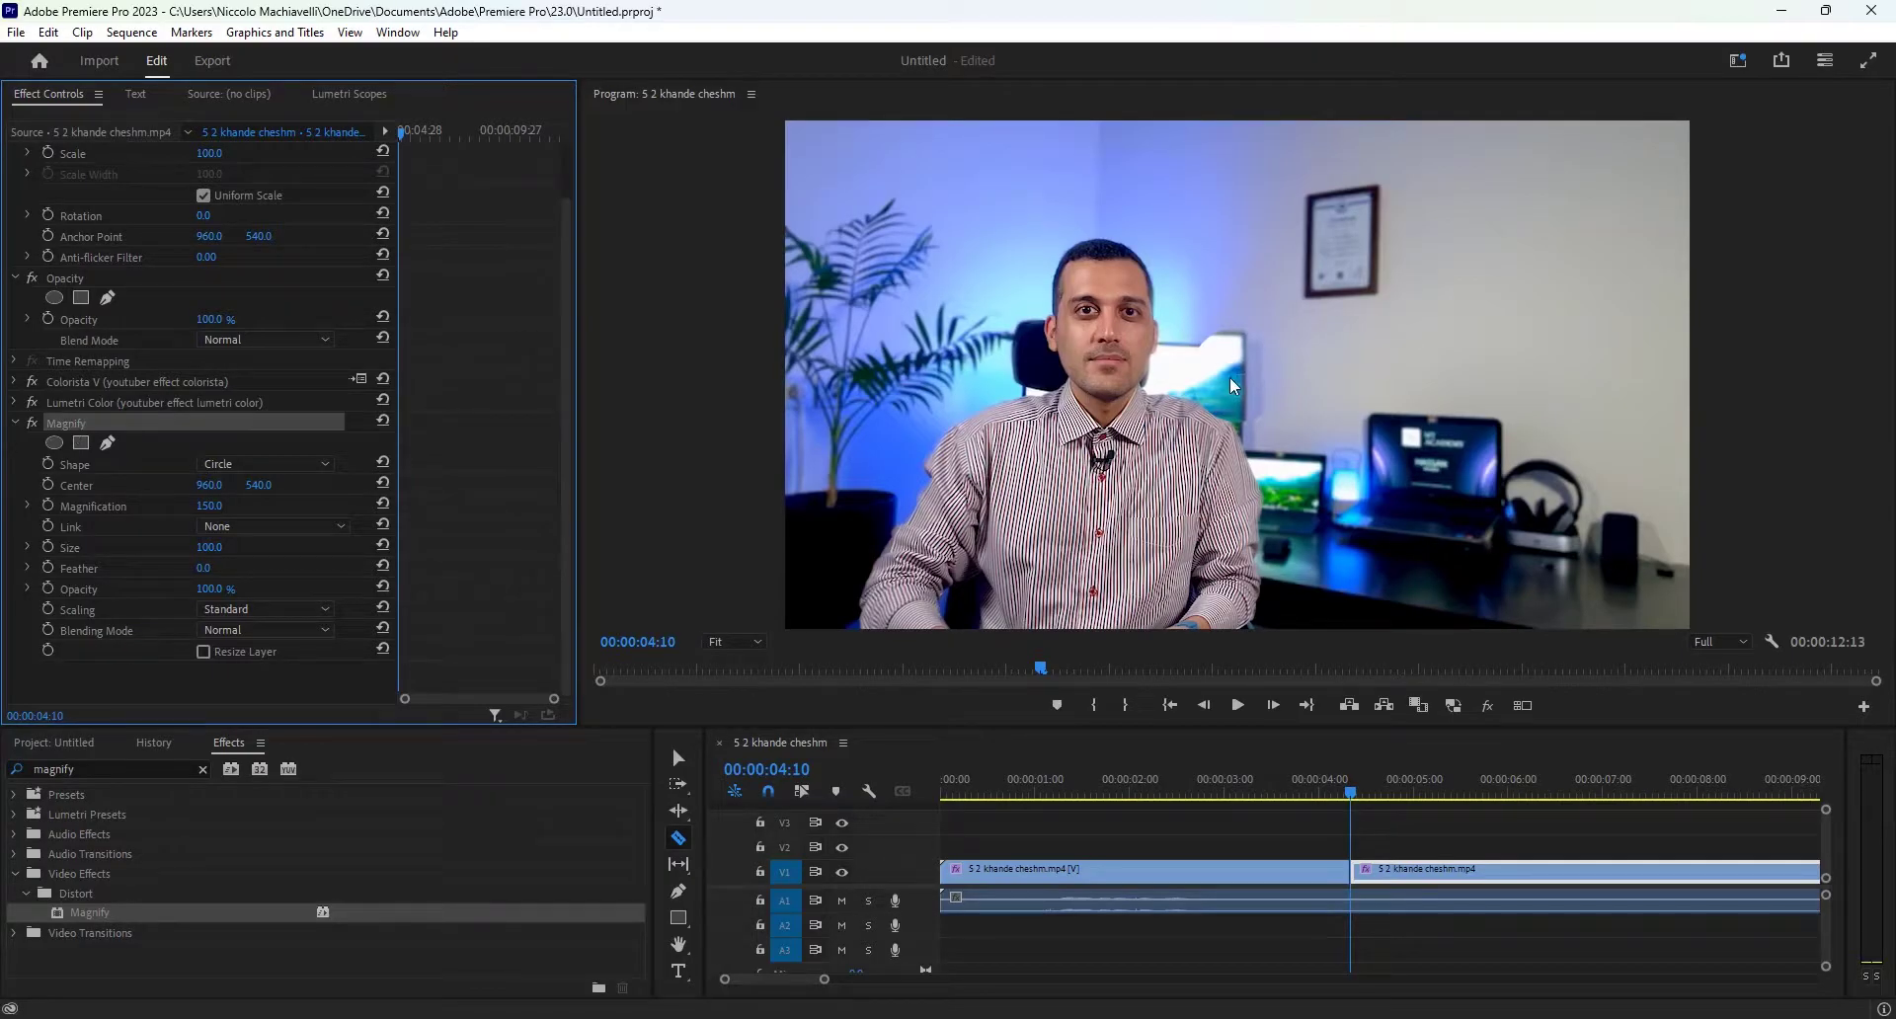
left_click_drag(1239, 386, 1110, 374)
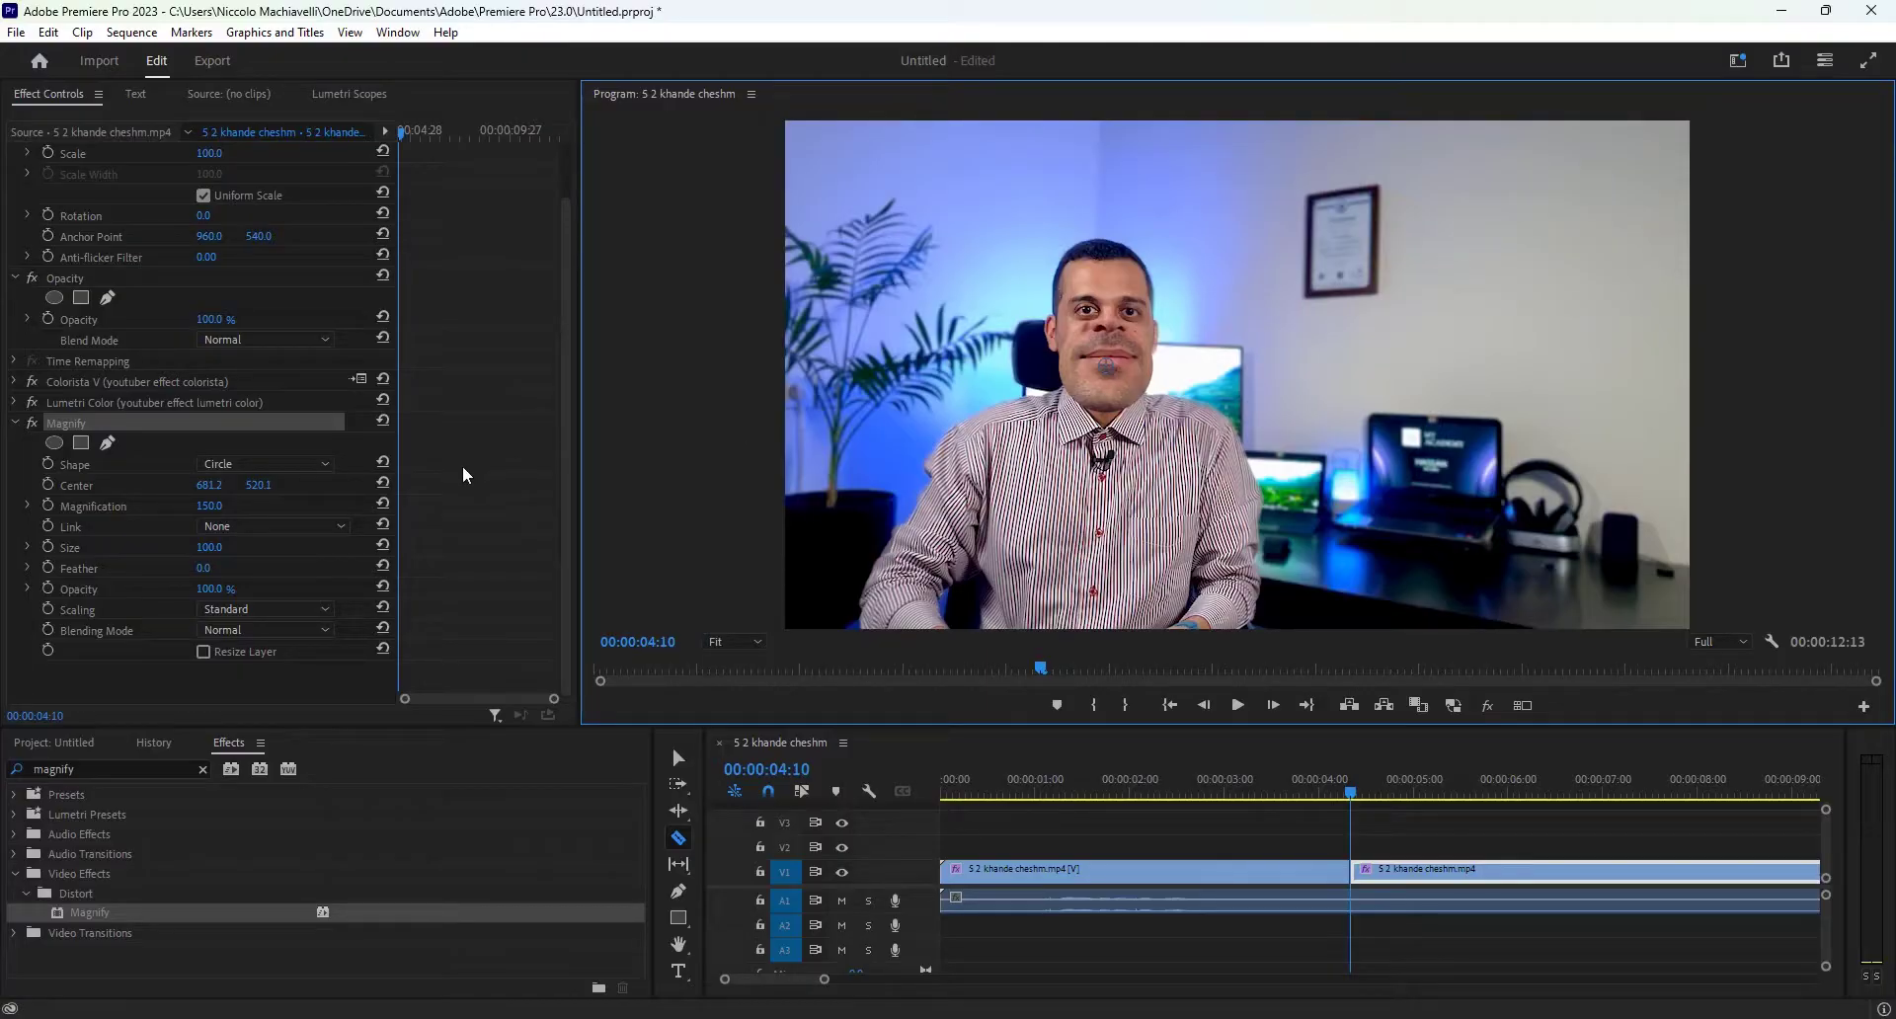
Step: Try the Square shape for Magnify and switch back to Circle
left_click(263, 463)
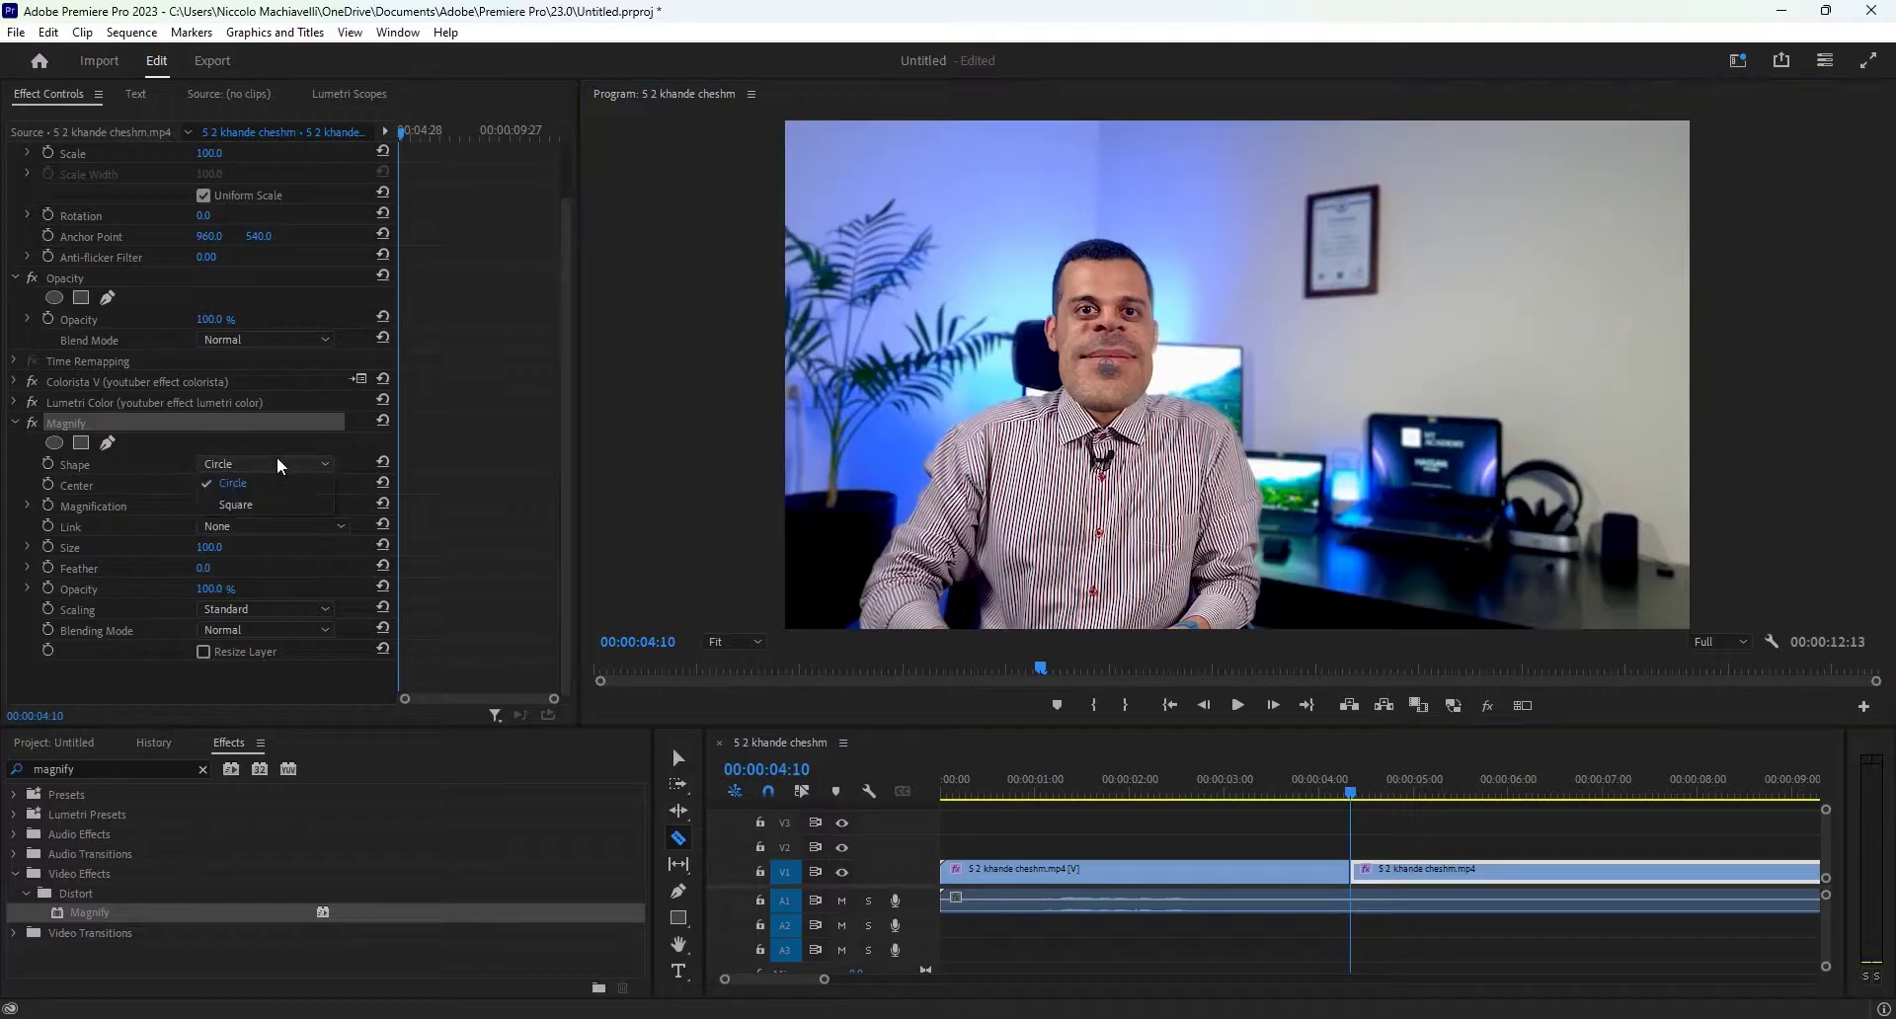
left_click(259, 505)
left_click(261, 466)
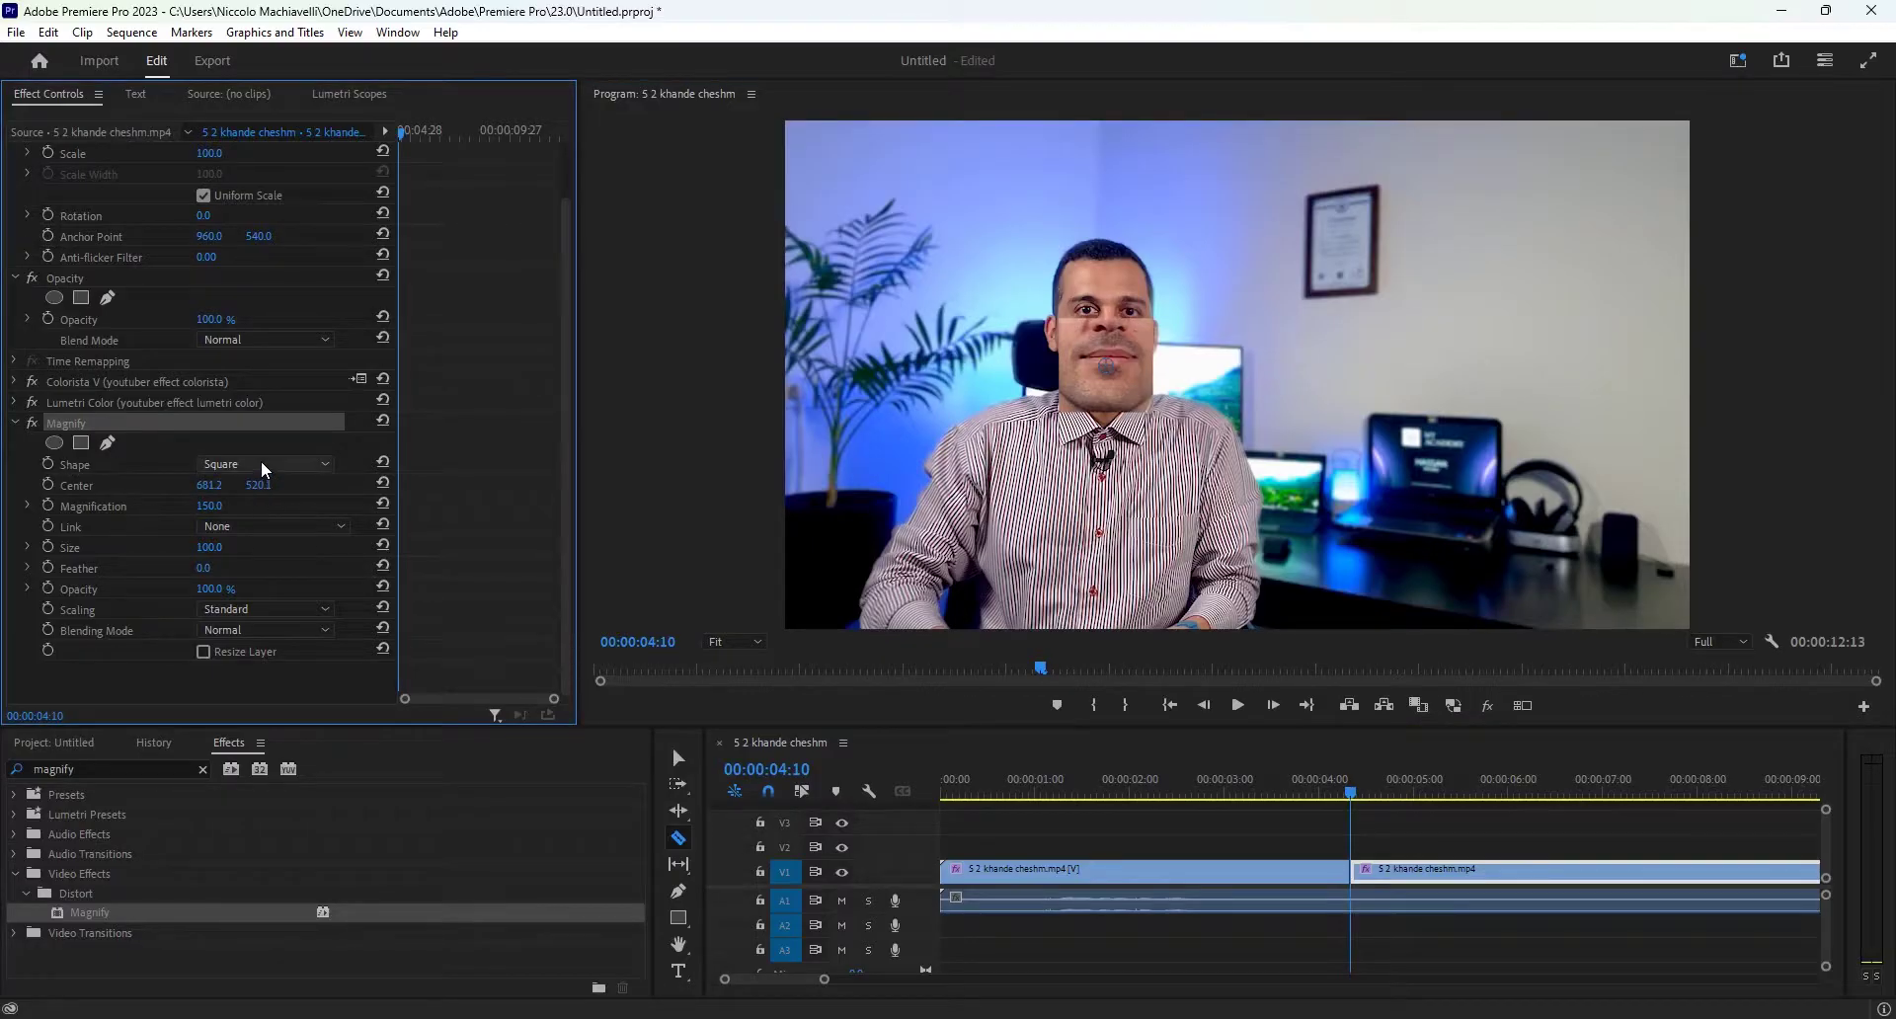
left_click(259, 484)
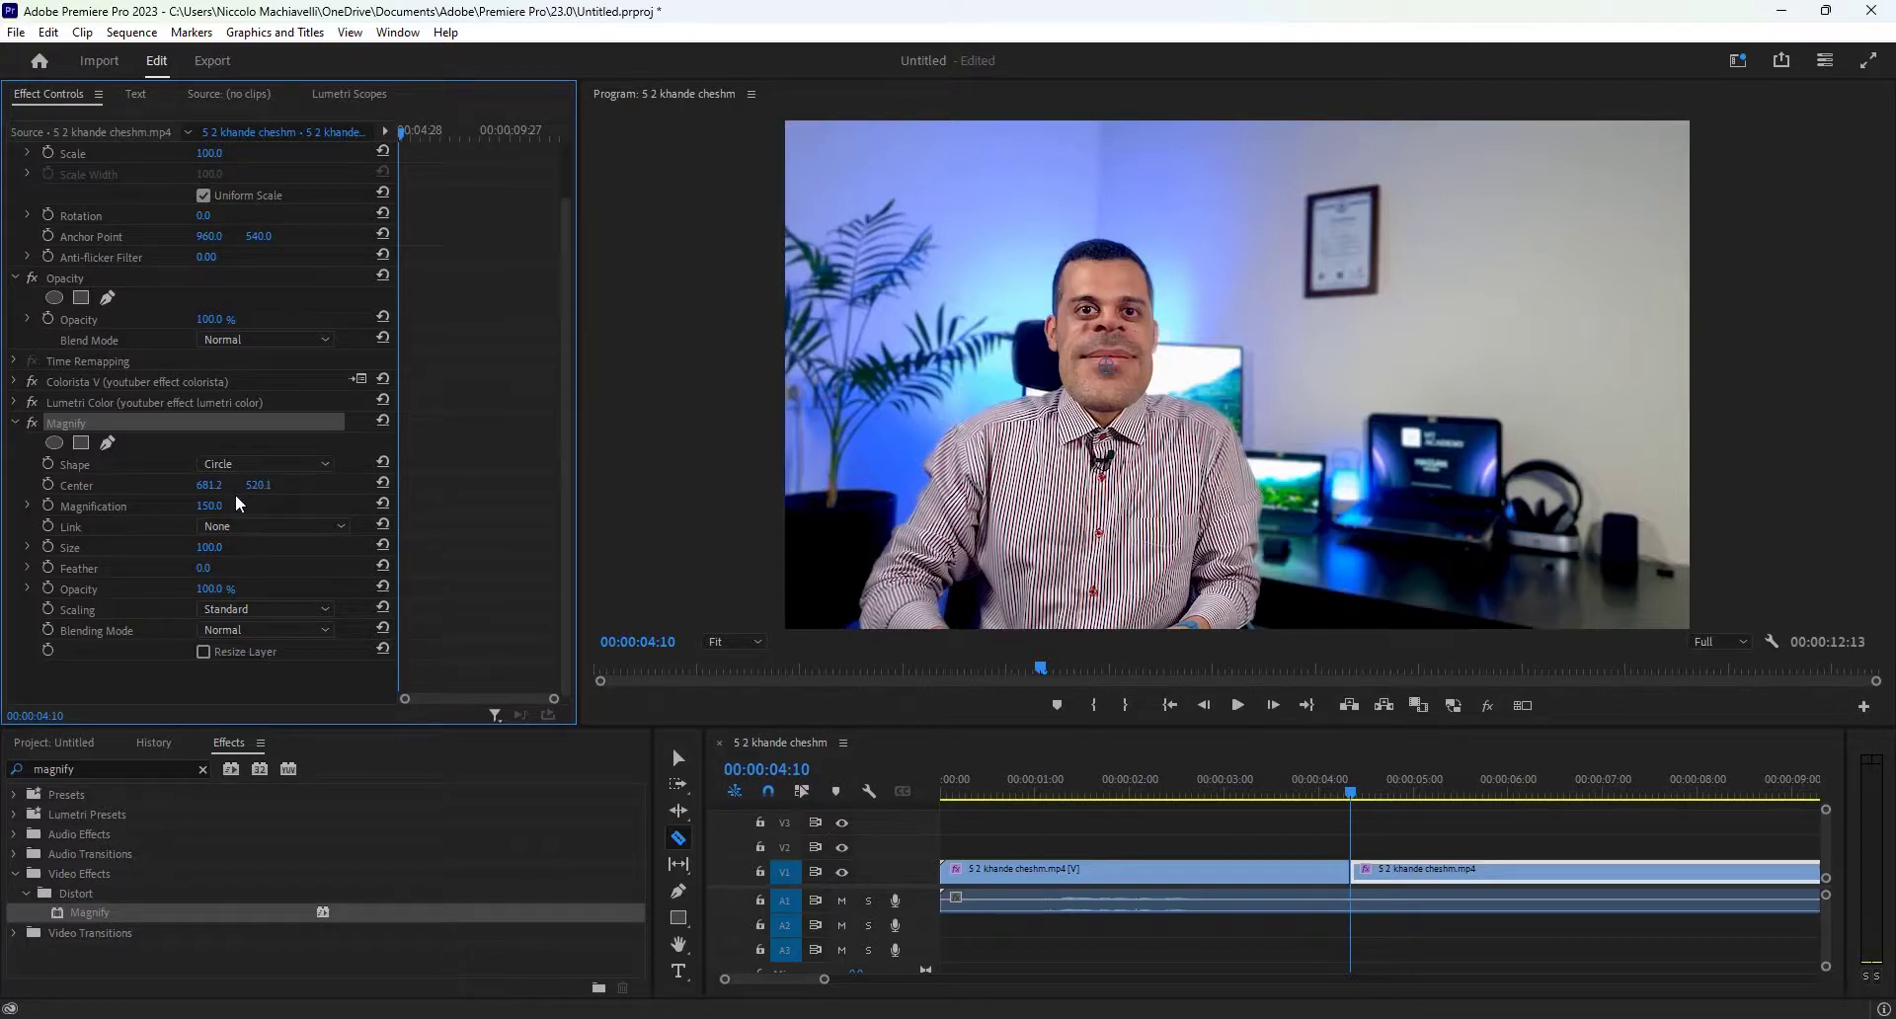
Step: Set Magnify's Magnification to 130, Size to 89 and Feather to 11
mouse_move(225, 506)
left_mouse_down()
mouse_move(176, 505)
mouse_move(205, 505)
left_mouse_up()
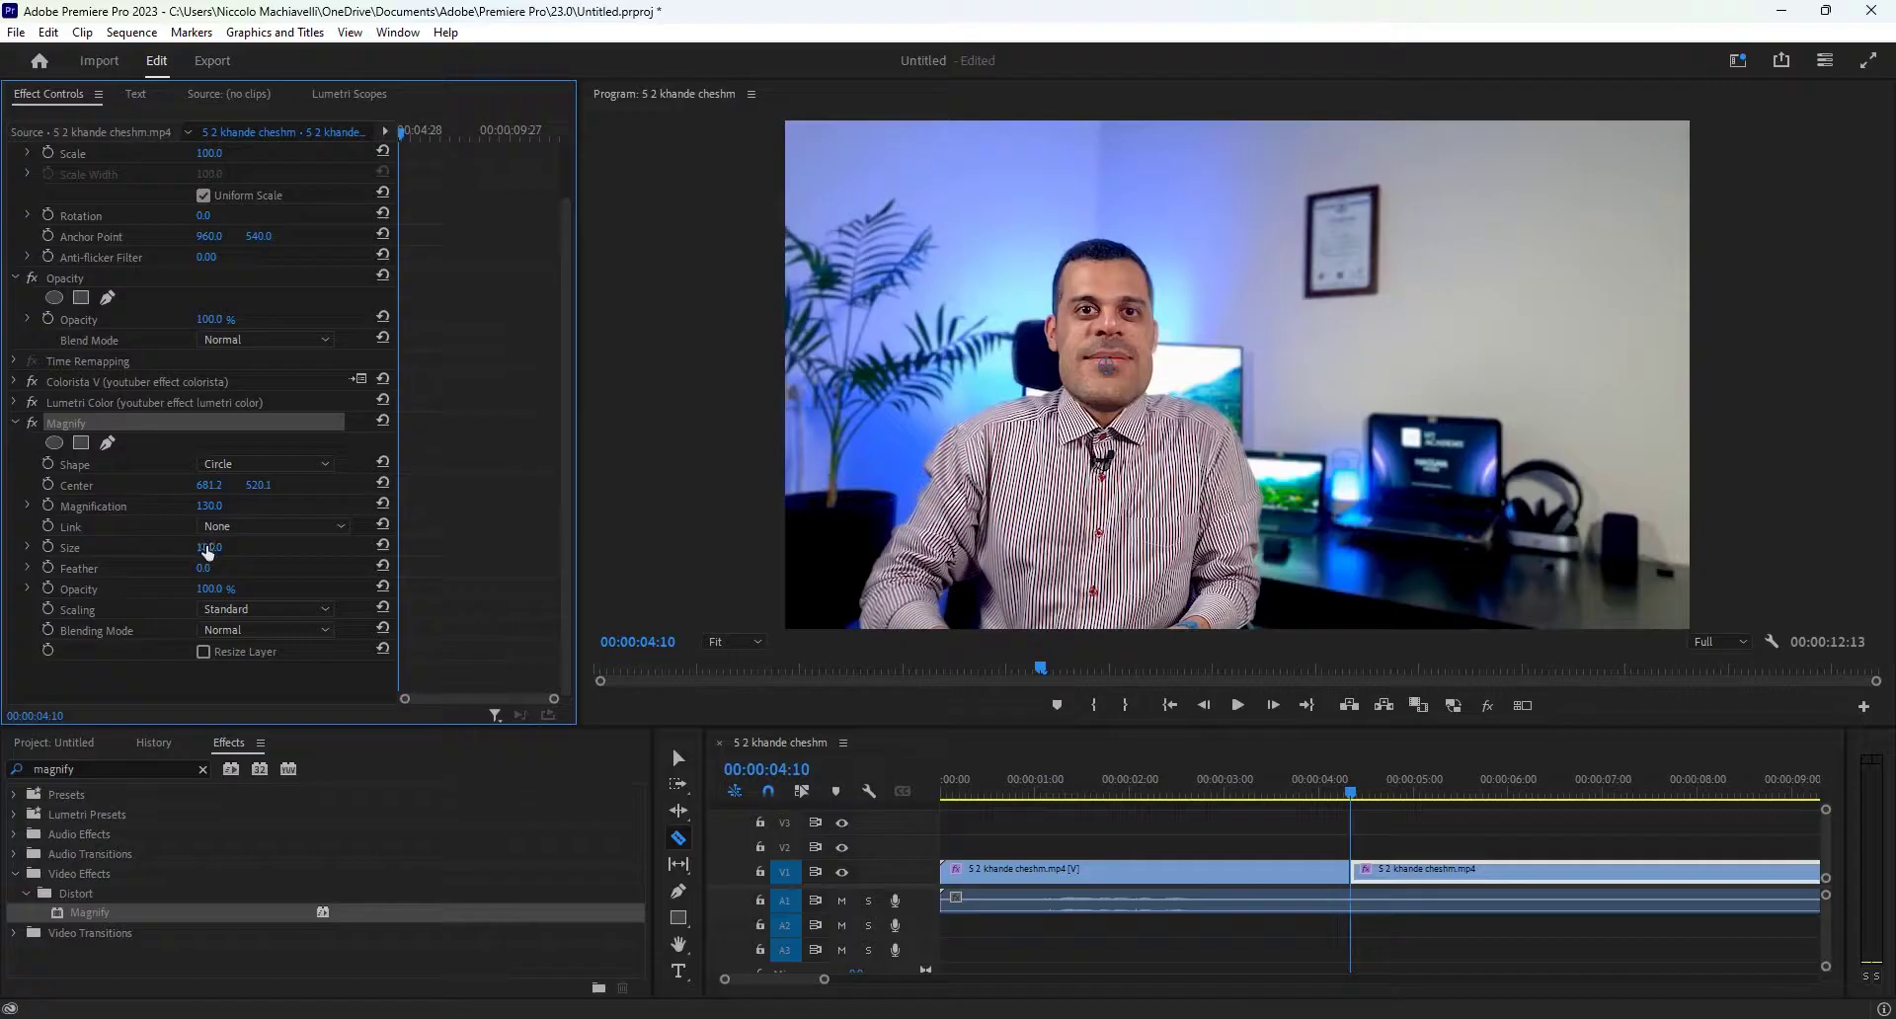
left_click_drag(210, 546, 199, 546)
left_click_drag(206, 568, 197, 568)
Step: Play the magnified face in the maximized preview from 00:00:04:10 to about 00:00:06:22, then restore the layout
key("grave")
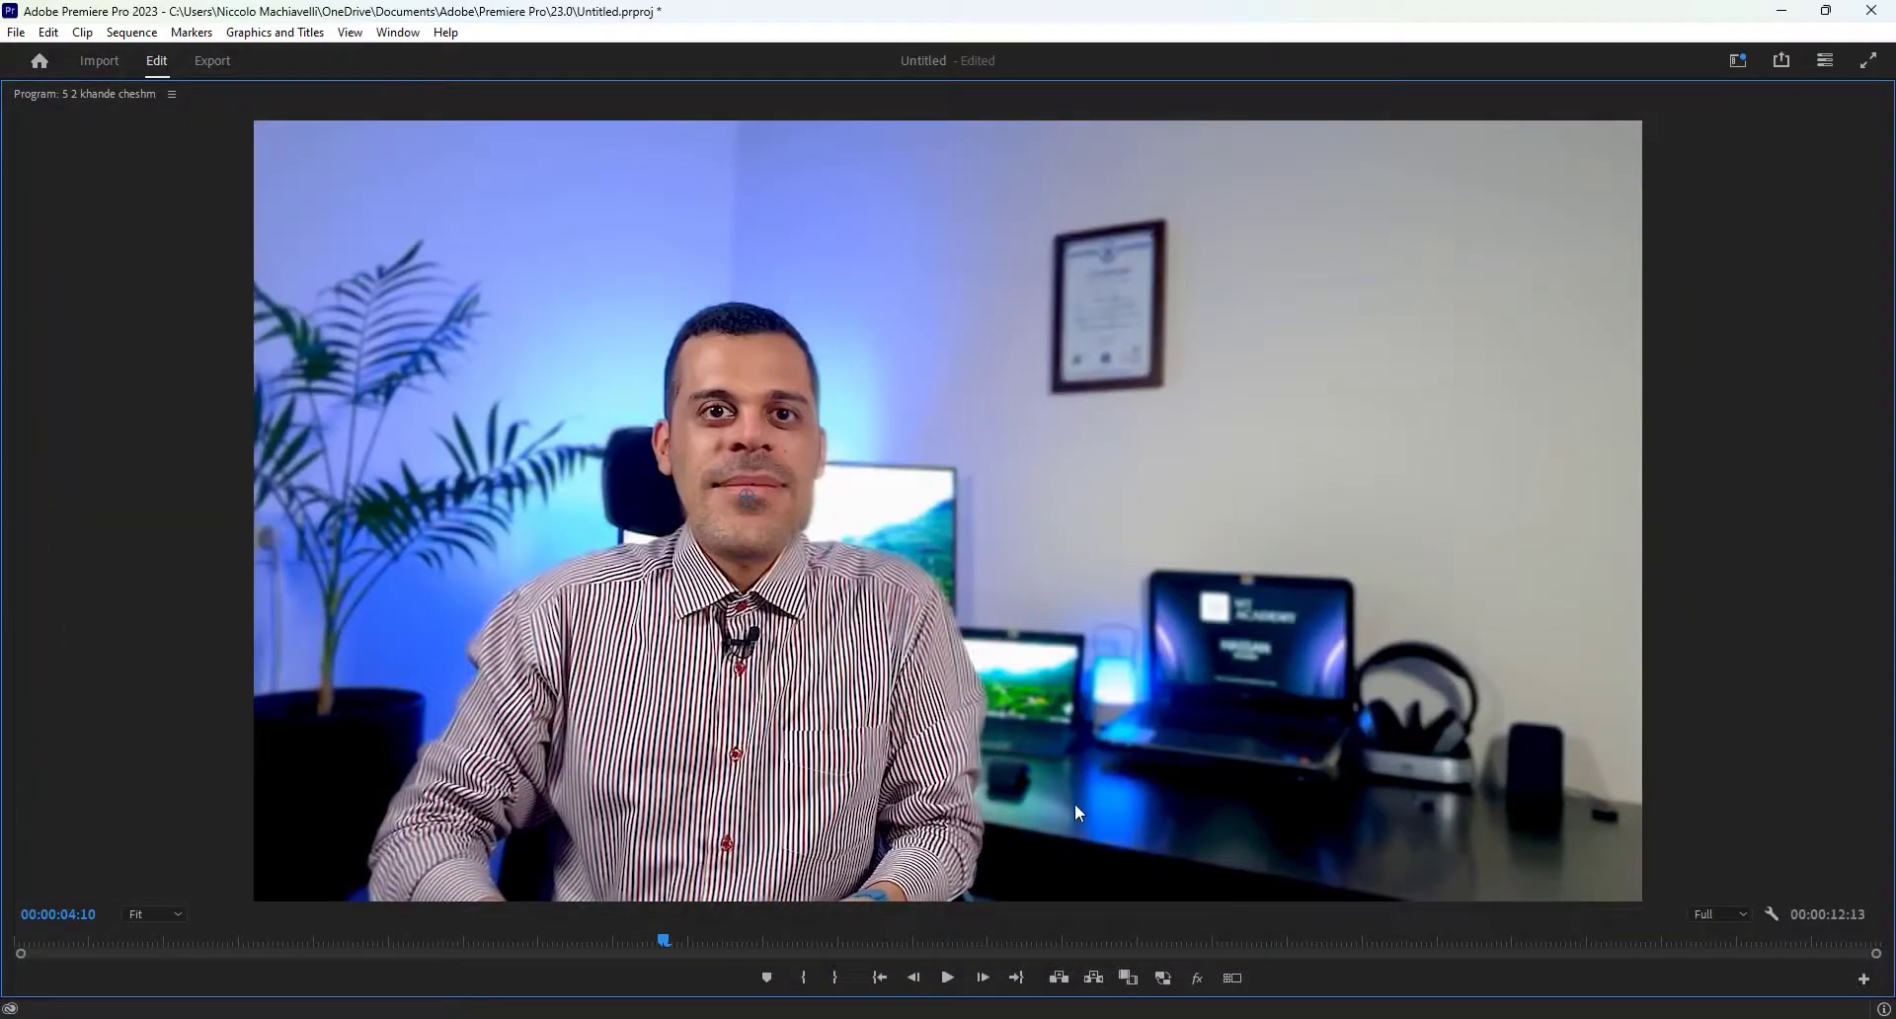
key("space")
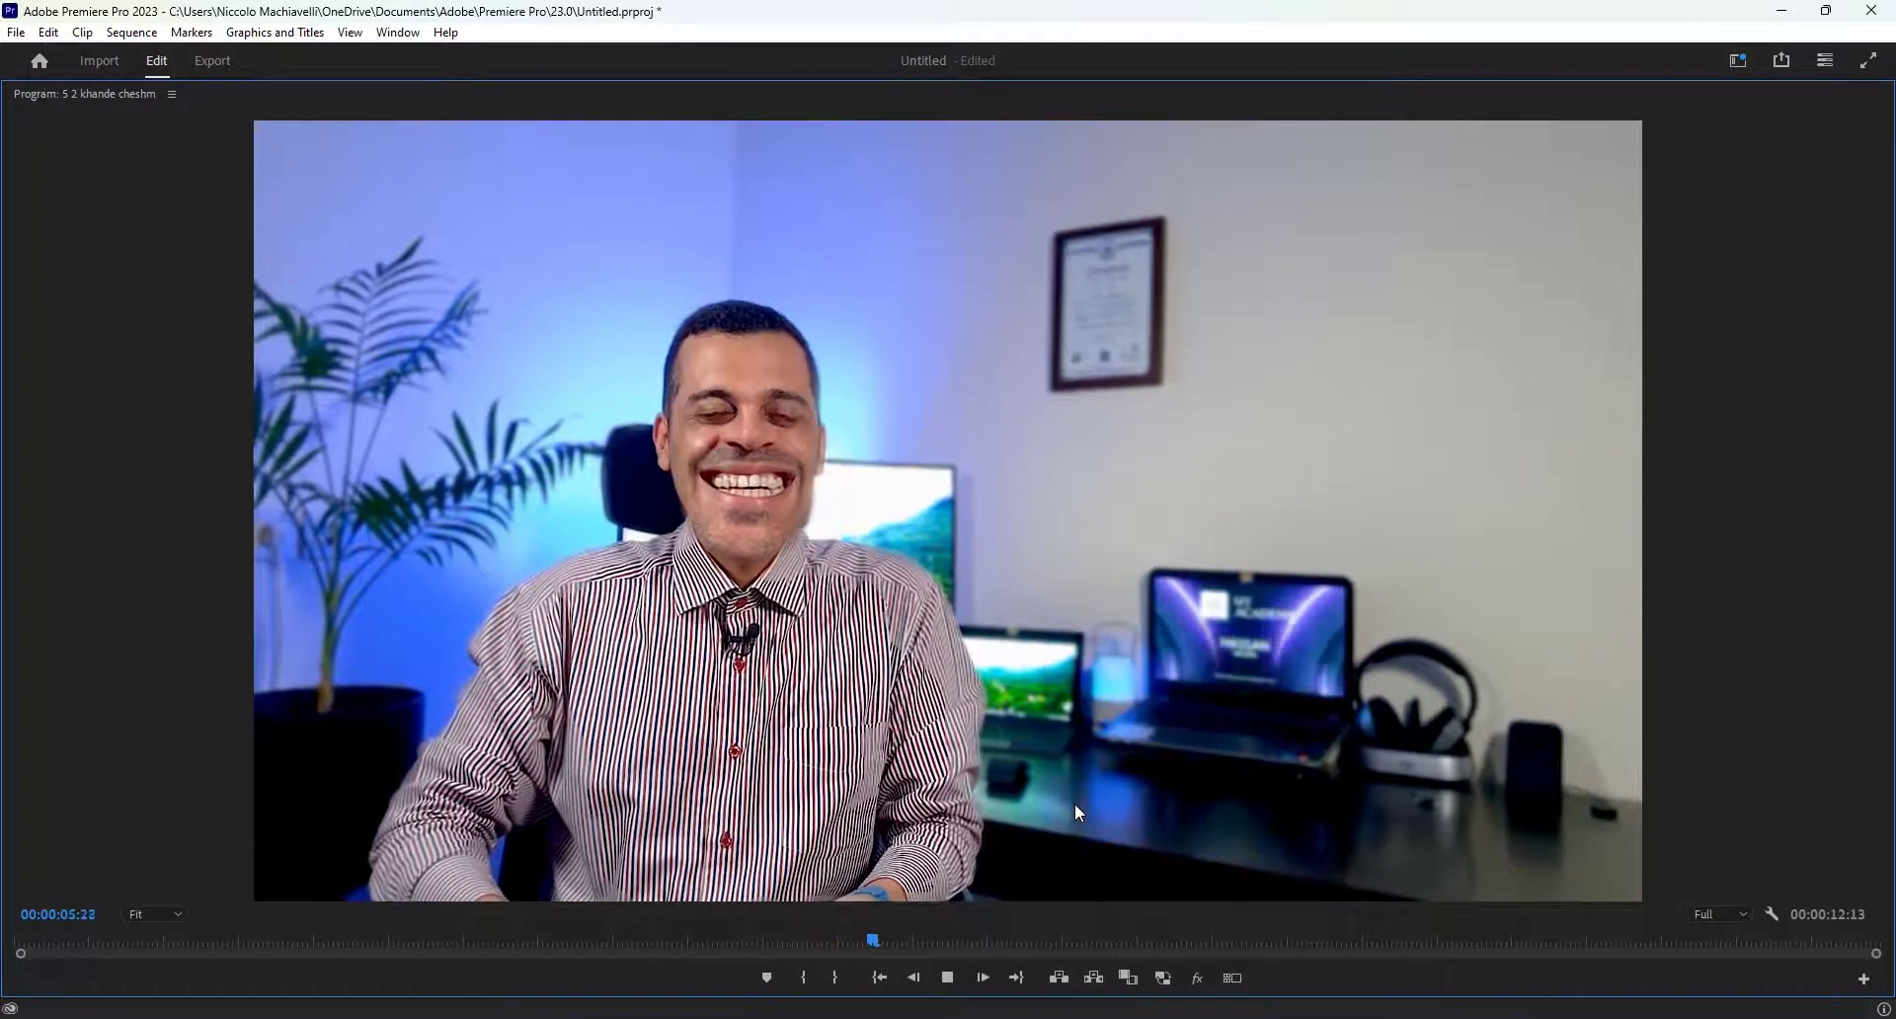
key("space")
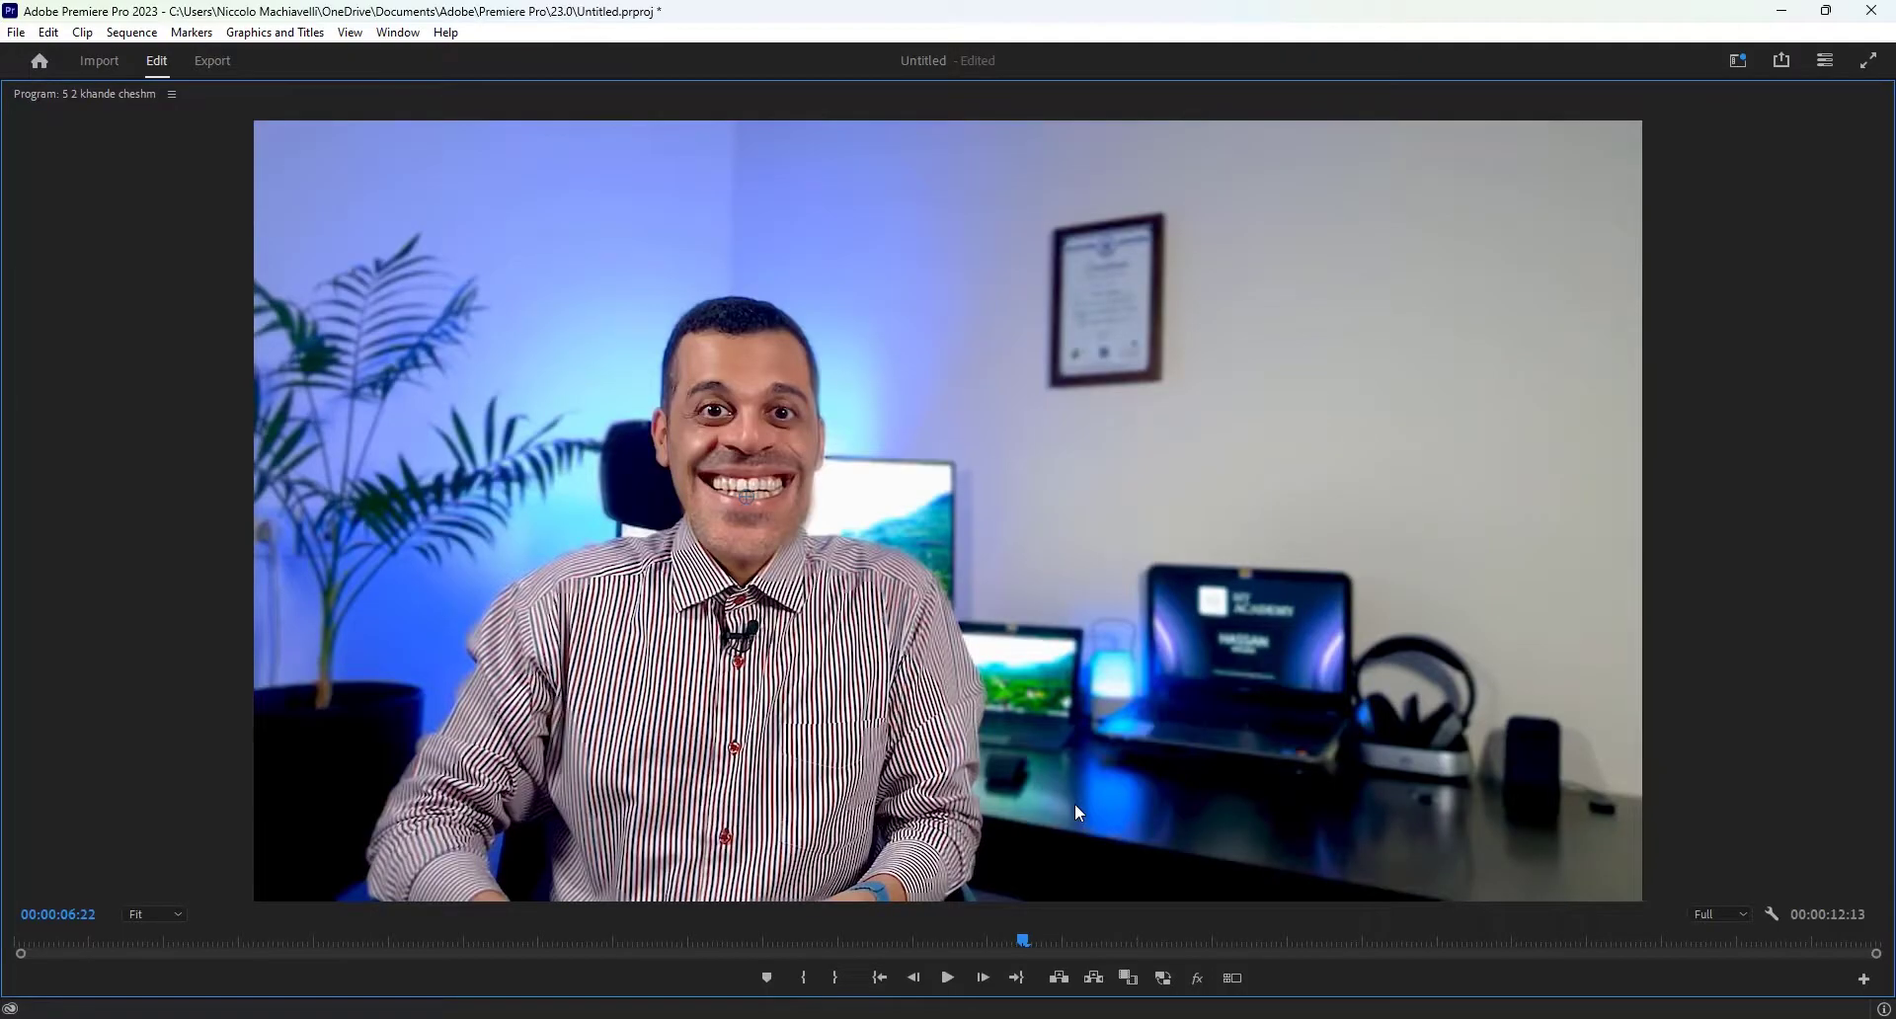
key("grave")
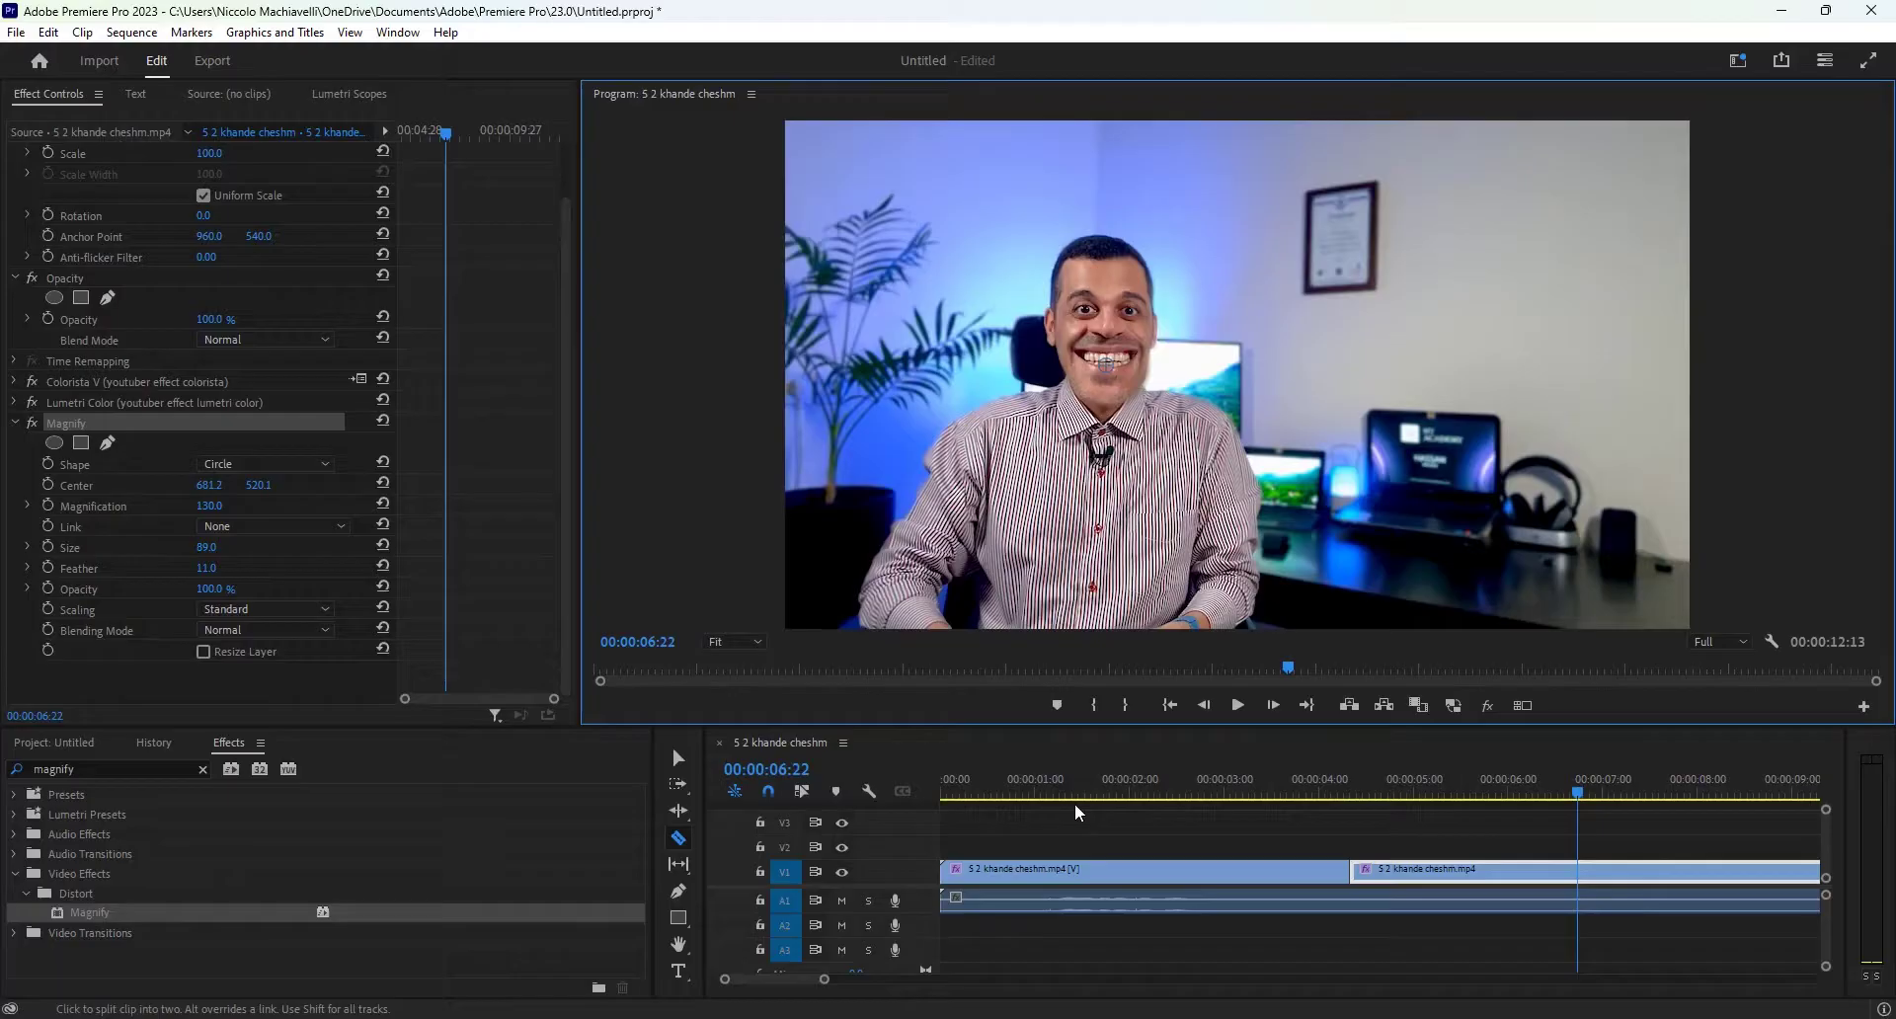
Step: At 00:00:04:10, start Magnify keyframes for Center at its present position and for Size at 1
left_click(403, 691)
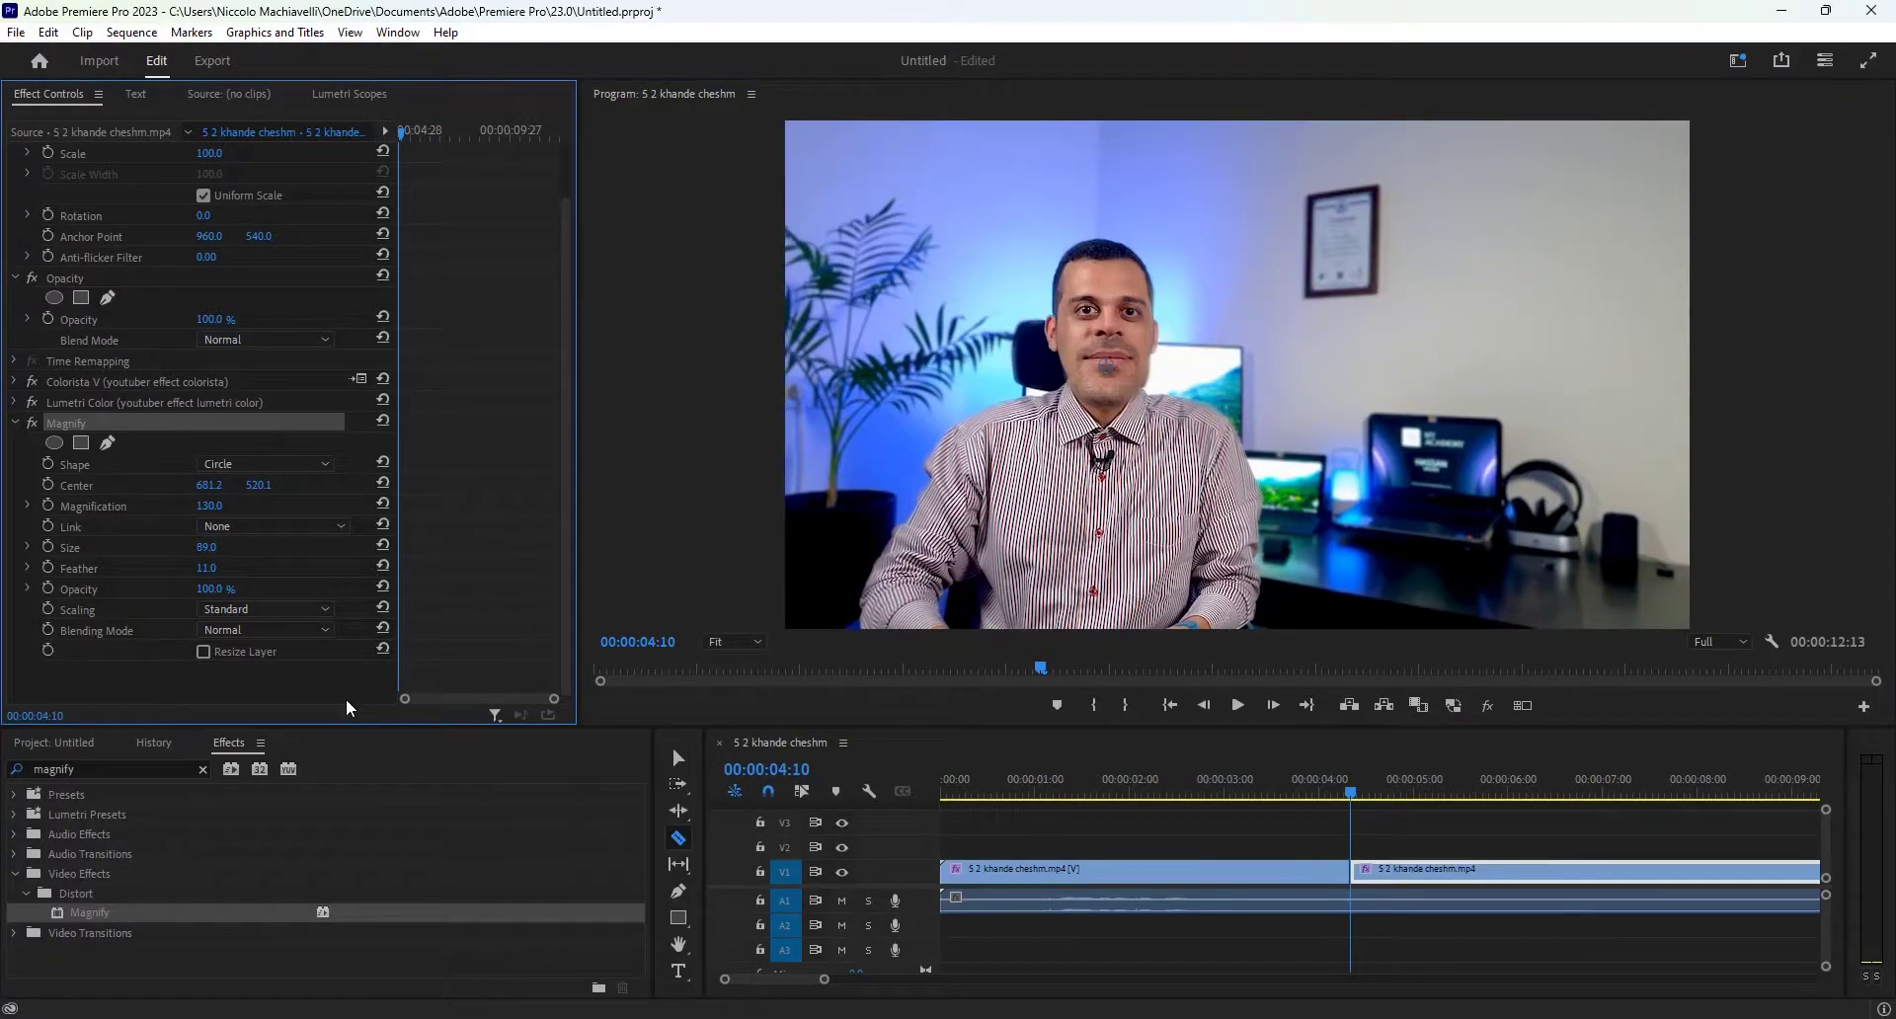
left_click(47, 485)
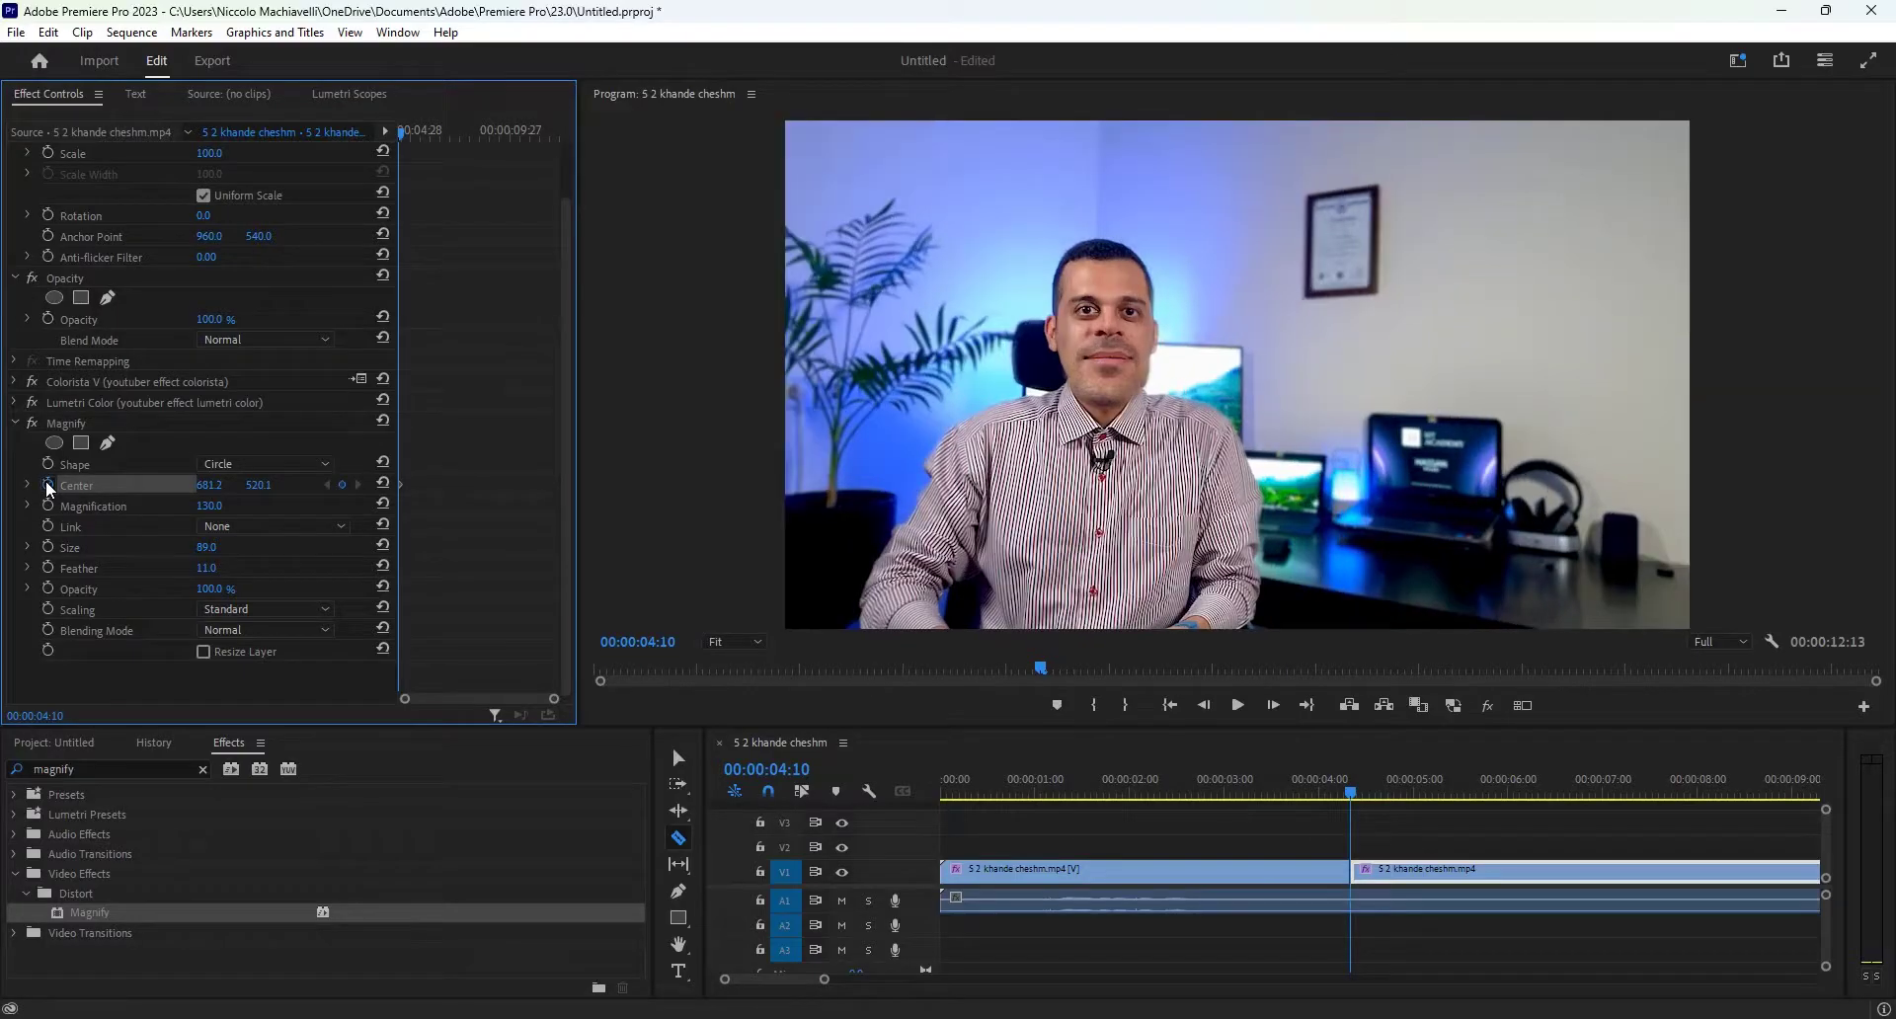
left_click(47, 547)
left_click_drag(206, 547, 148, 547)
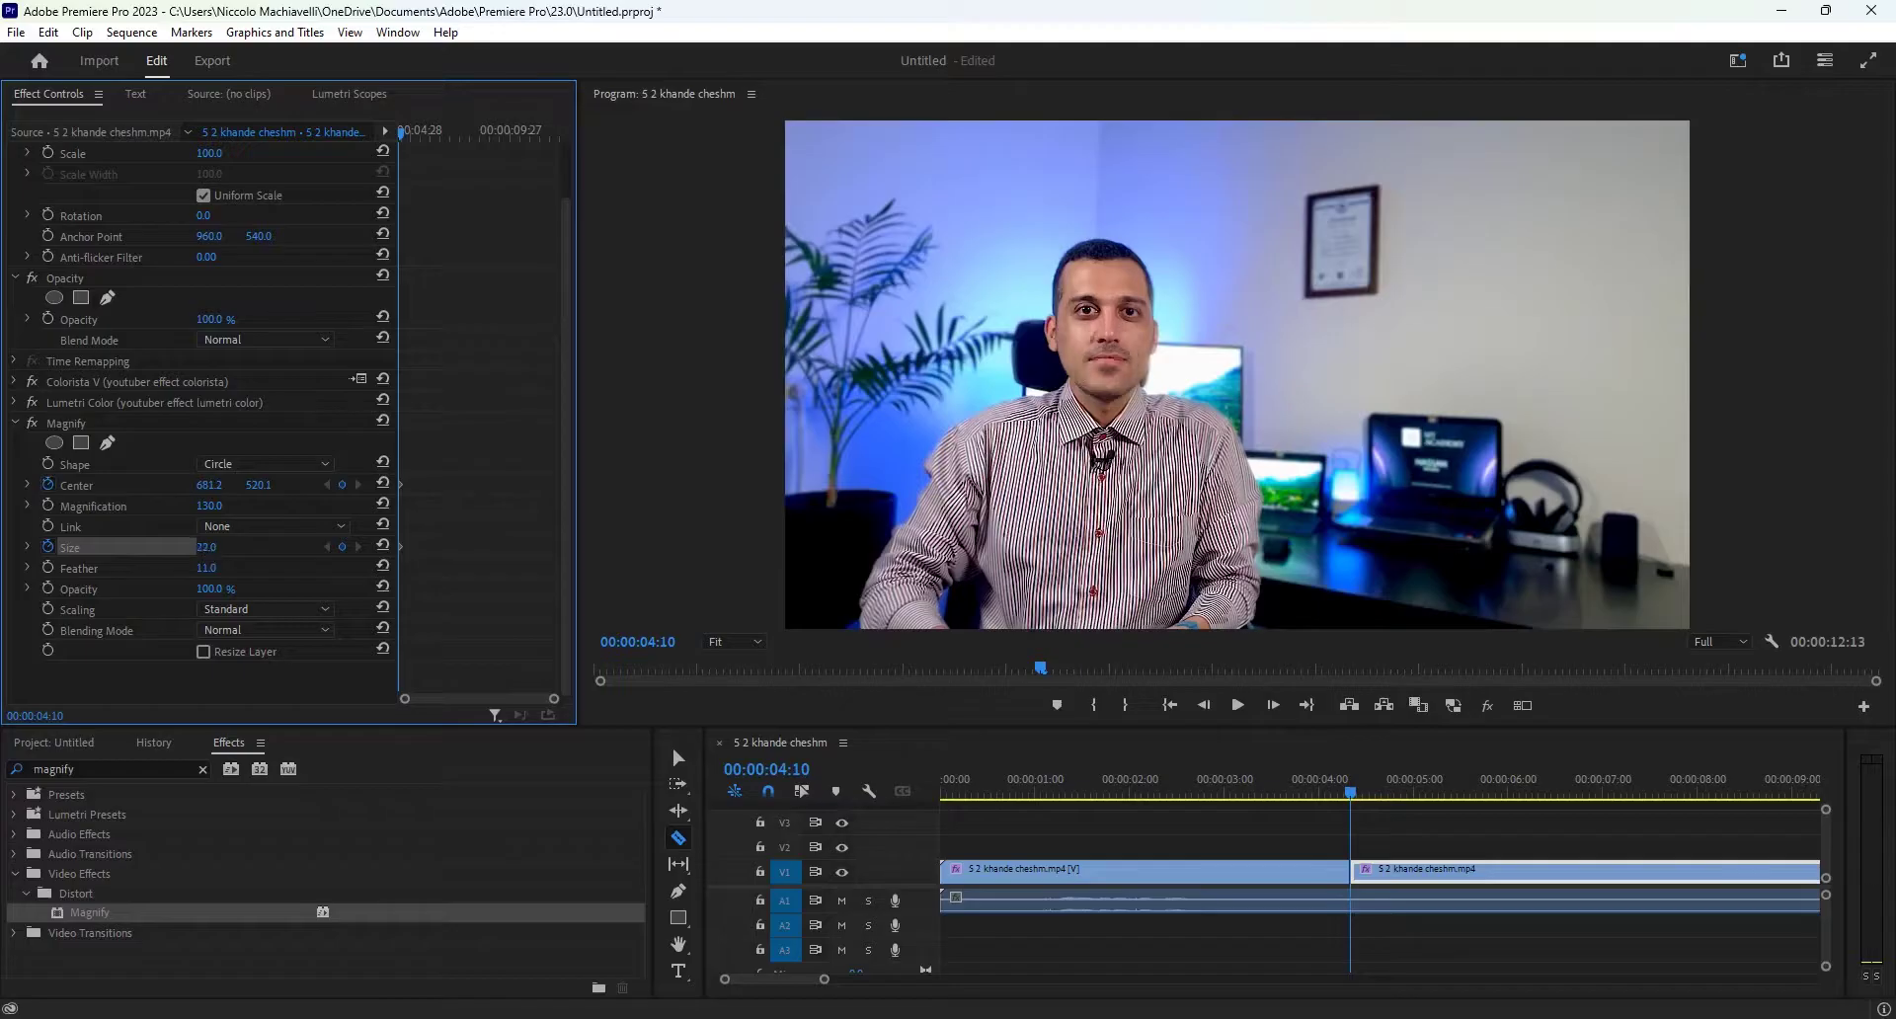
Step: Hold Magnify's Size at 1 with a keyframe at 00:00:04:15 and raise it to 85 at 00:00:04:16
left_click(1369, 793)
left_click_drag(1378, 795, 1372, 799)
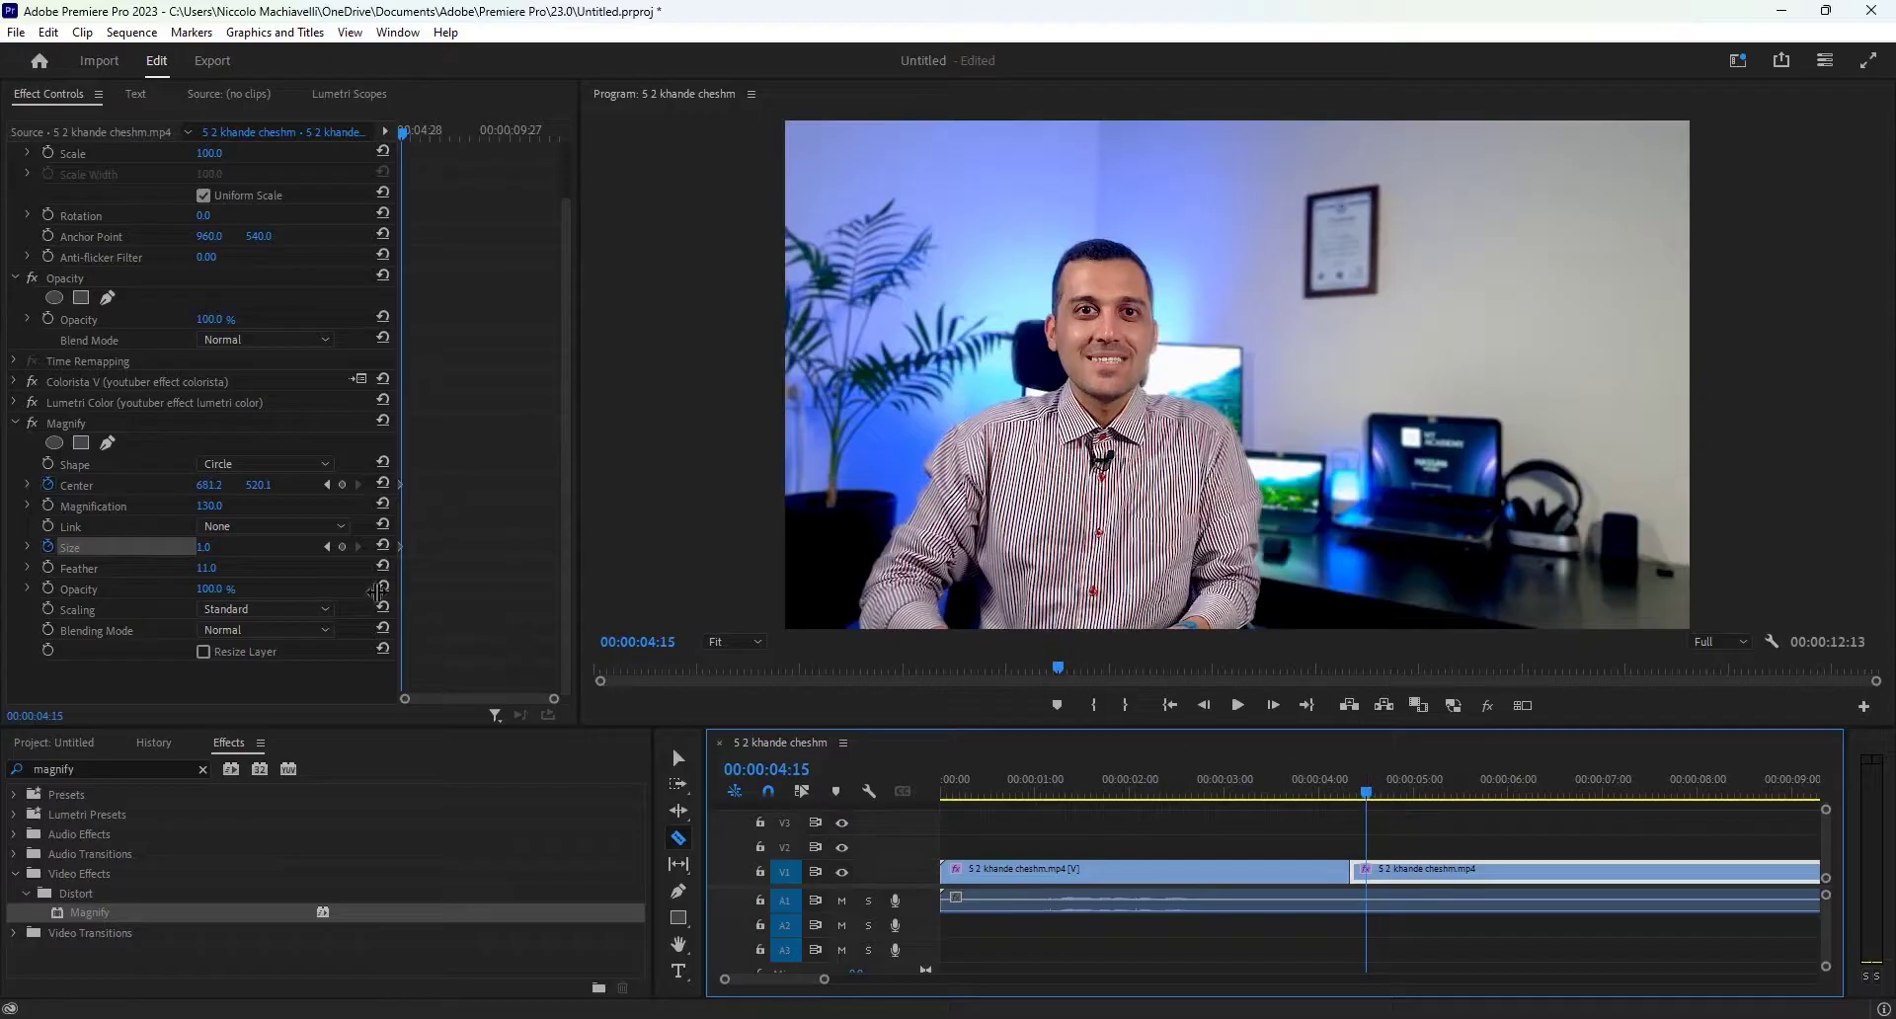
left_click(343, 547)
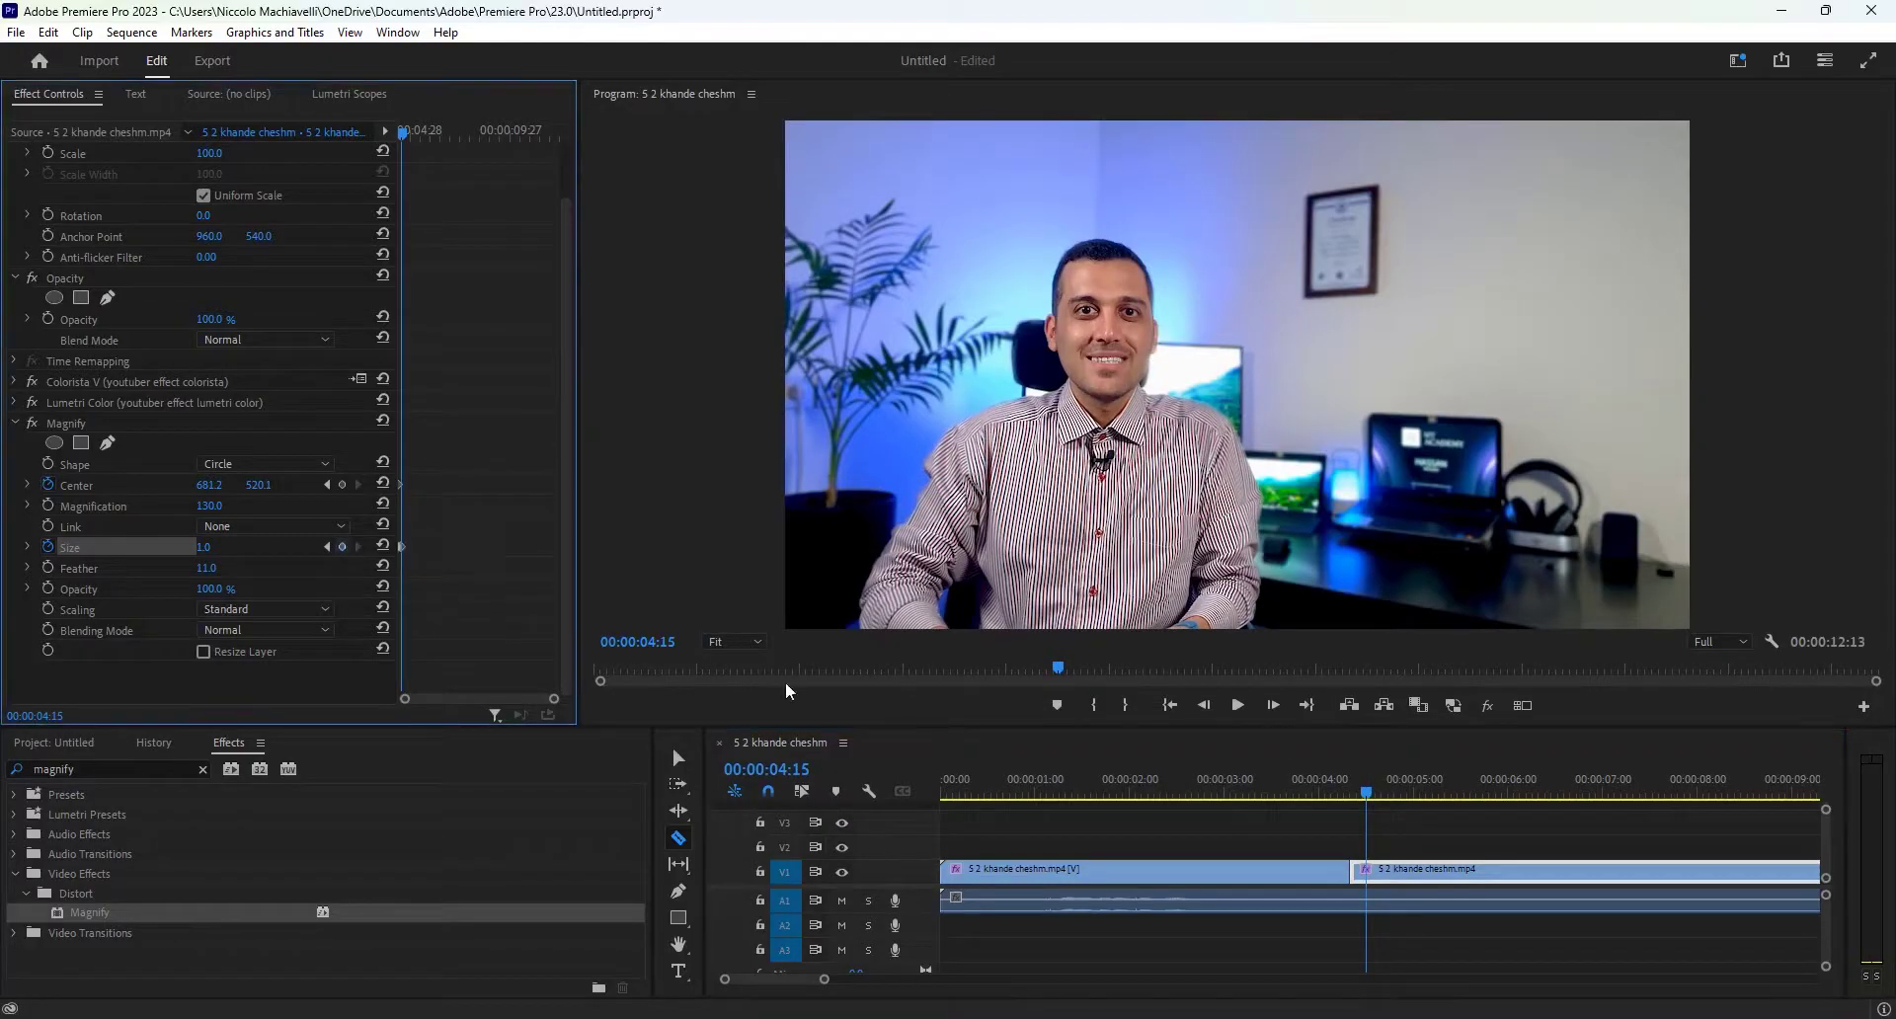
left_click(1369, 795)
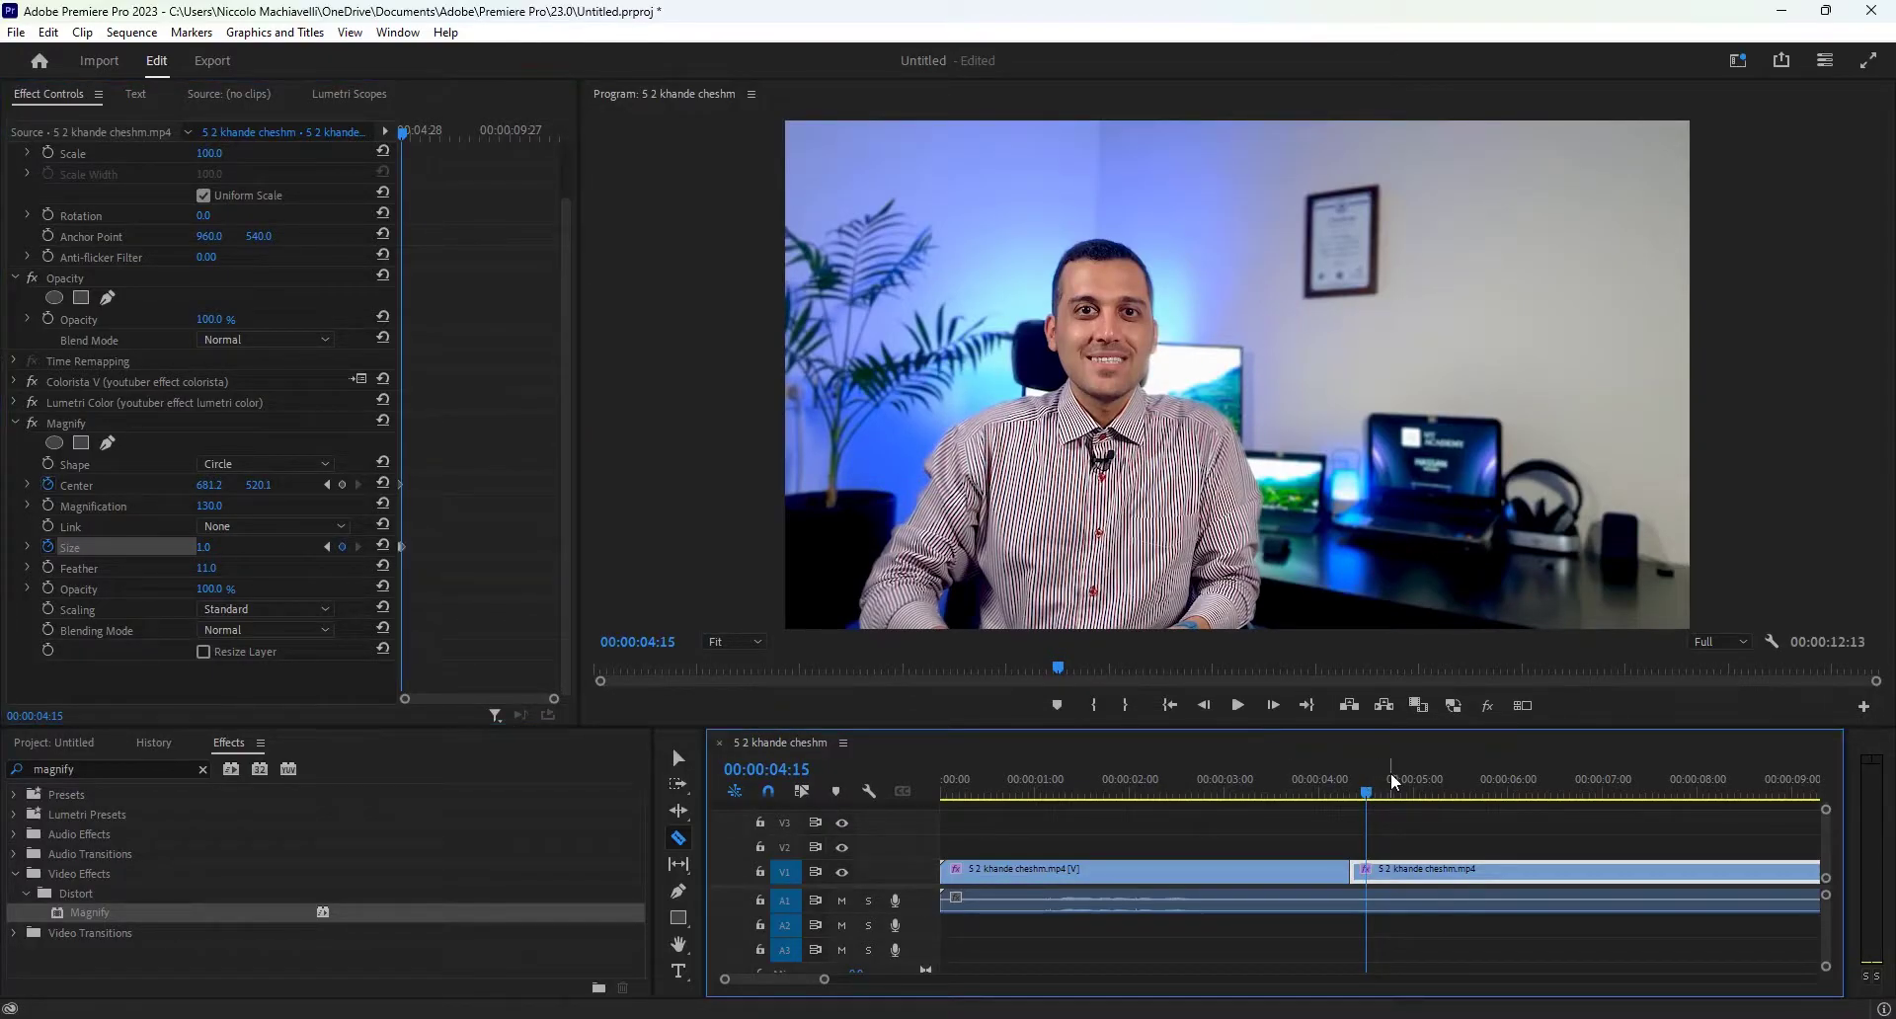
key("Right")
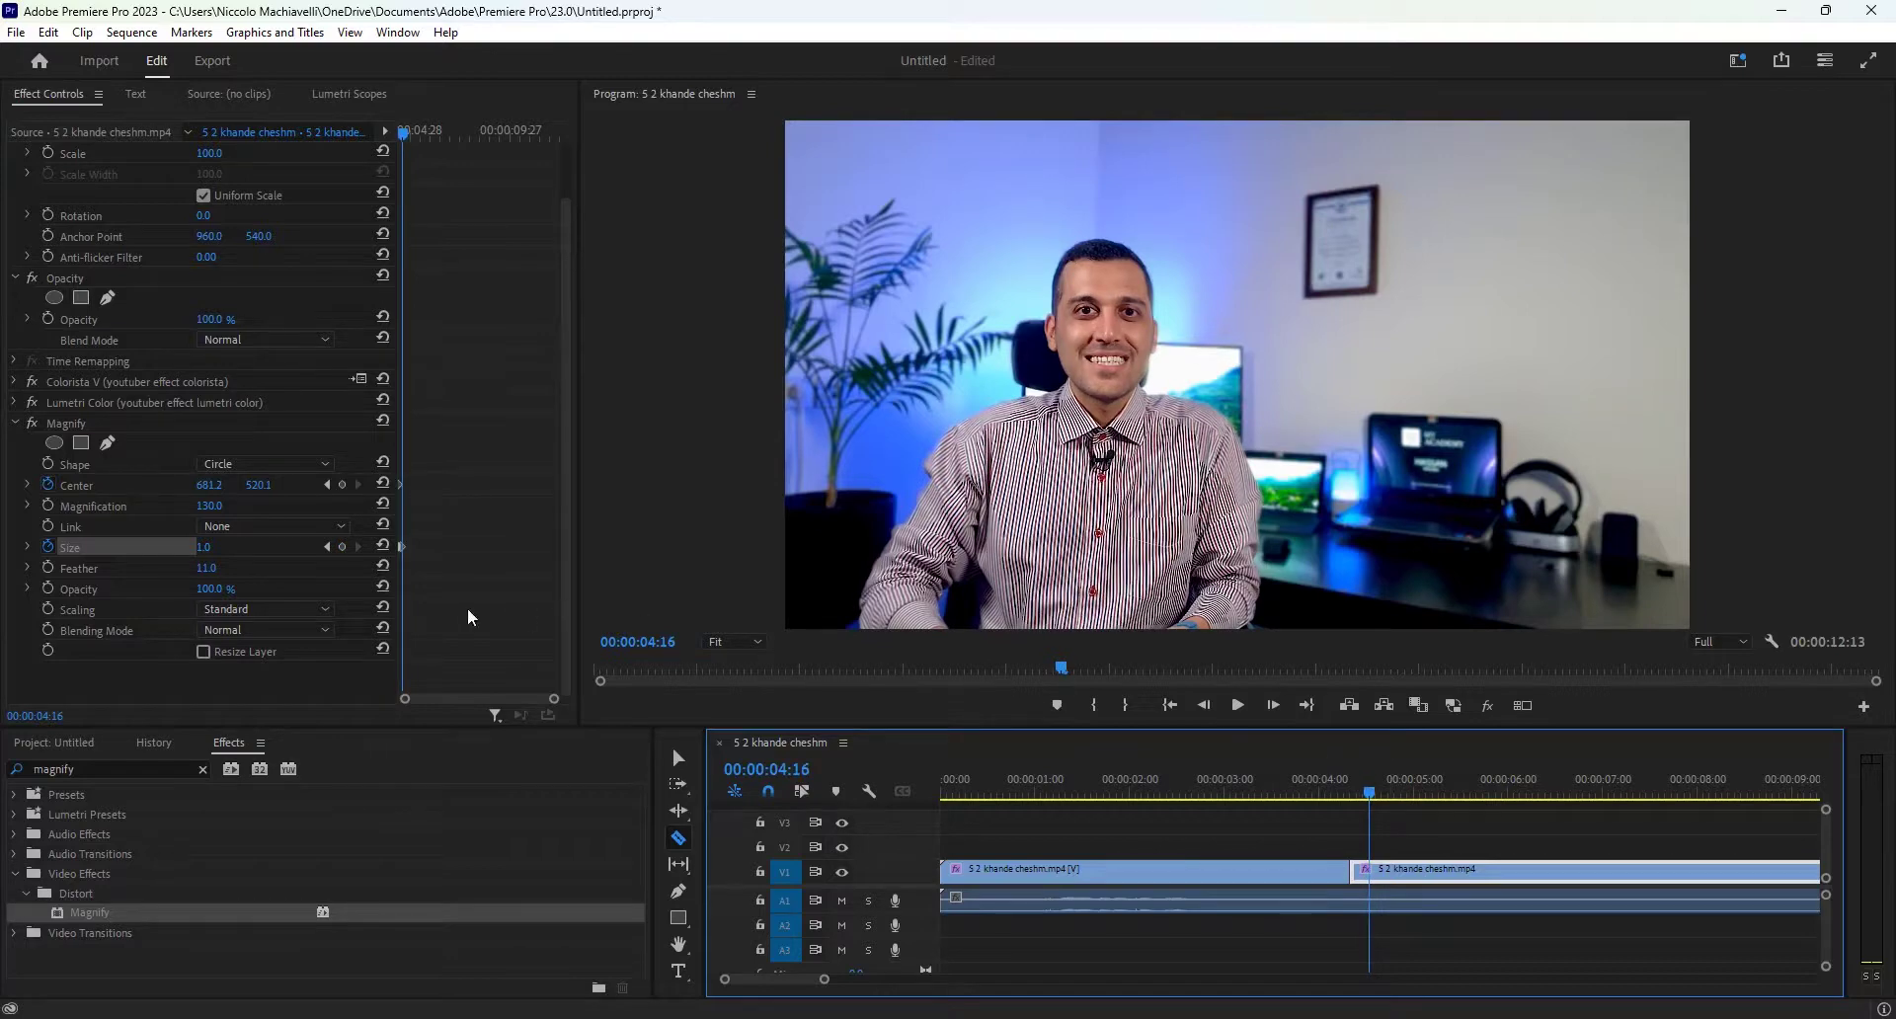
left_click_drag(202, 547, 287, 547)
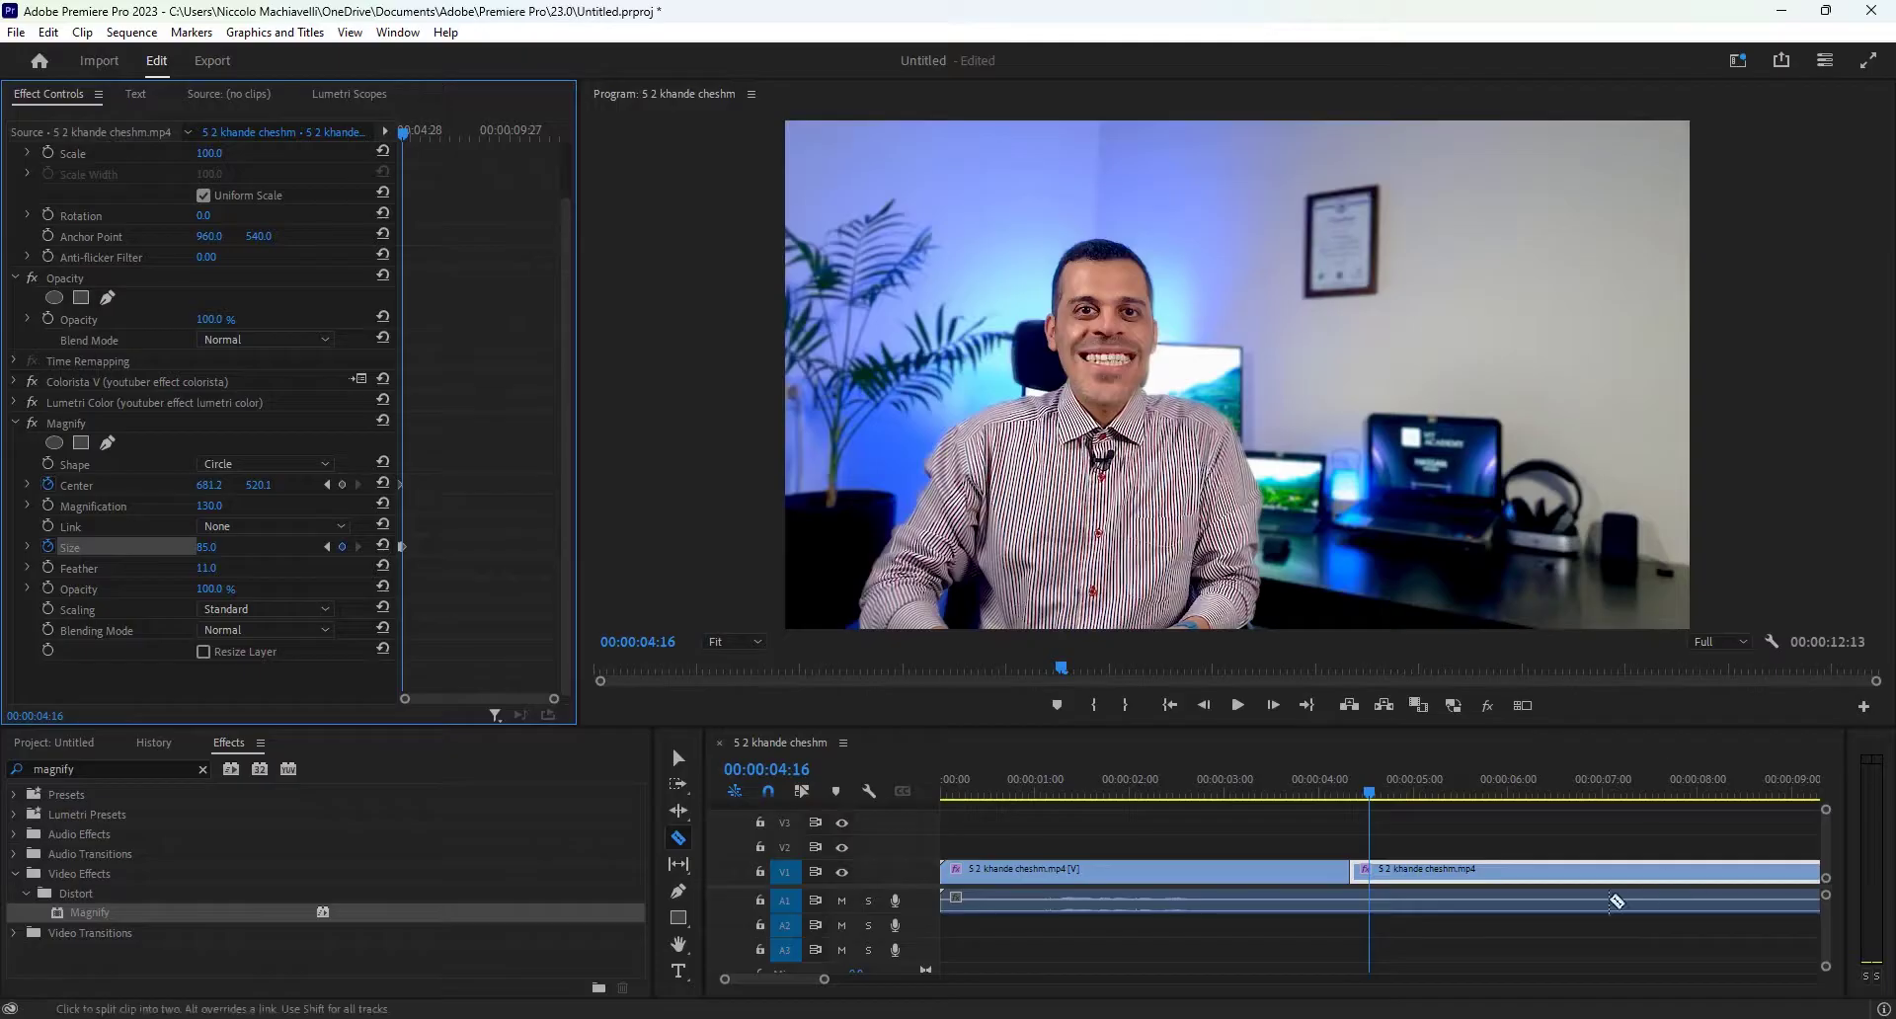
Step: Hold Magnify's Center with a keyframe at 00:00:06:16, and at 00:00:06:17 set its vertical Center to 398.1, Size to 112 and Magnification to 151
left_click_drag(1375, 798, 1560, 803)
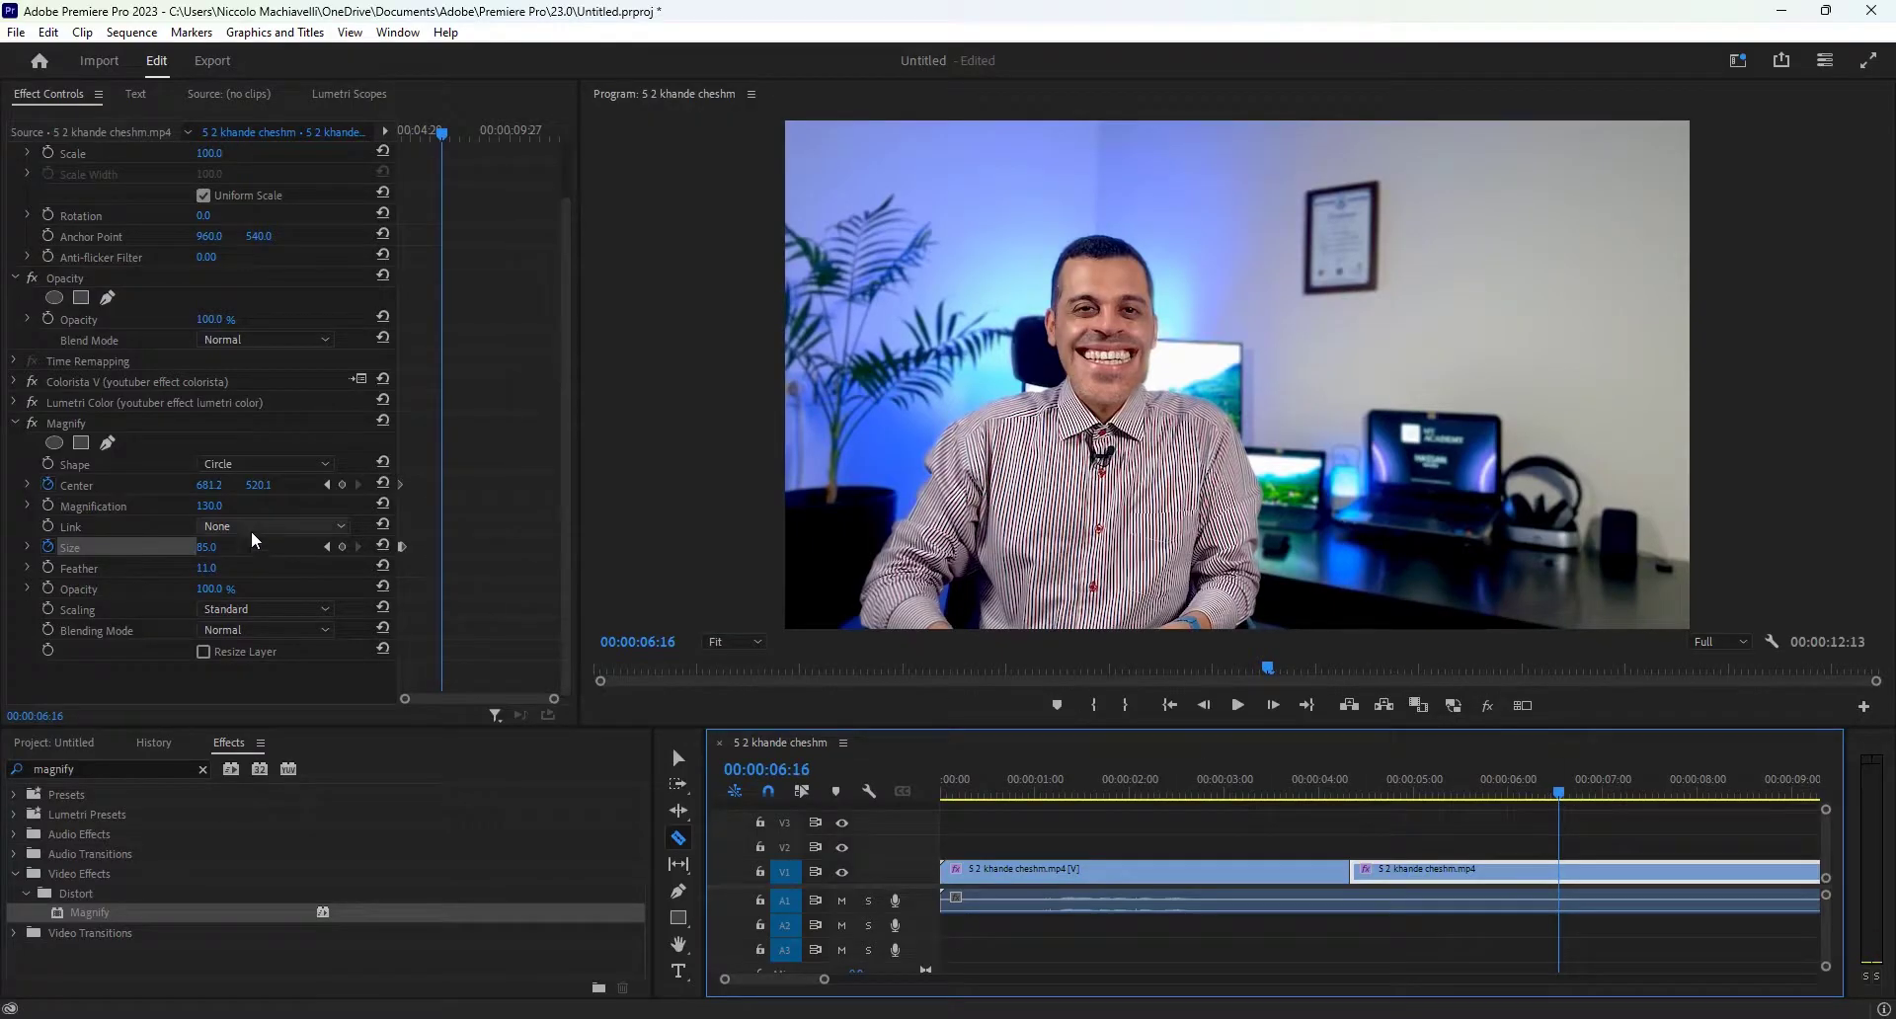
left_click(343, 485)
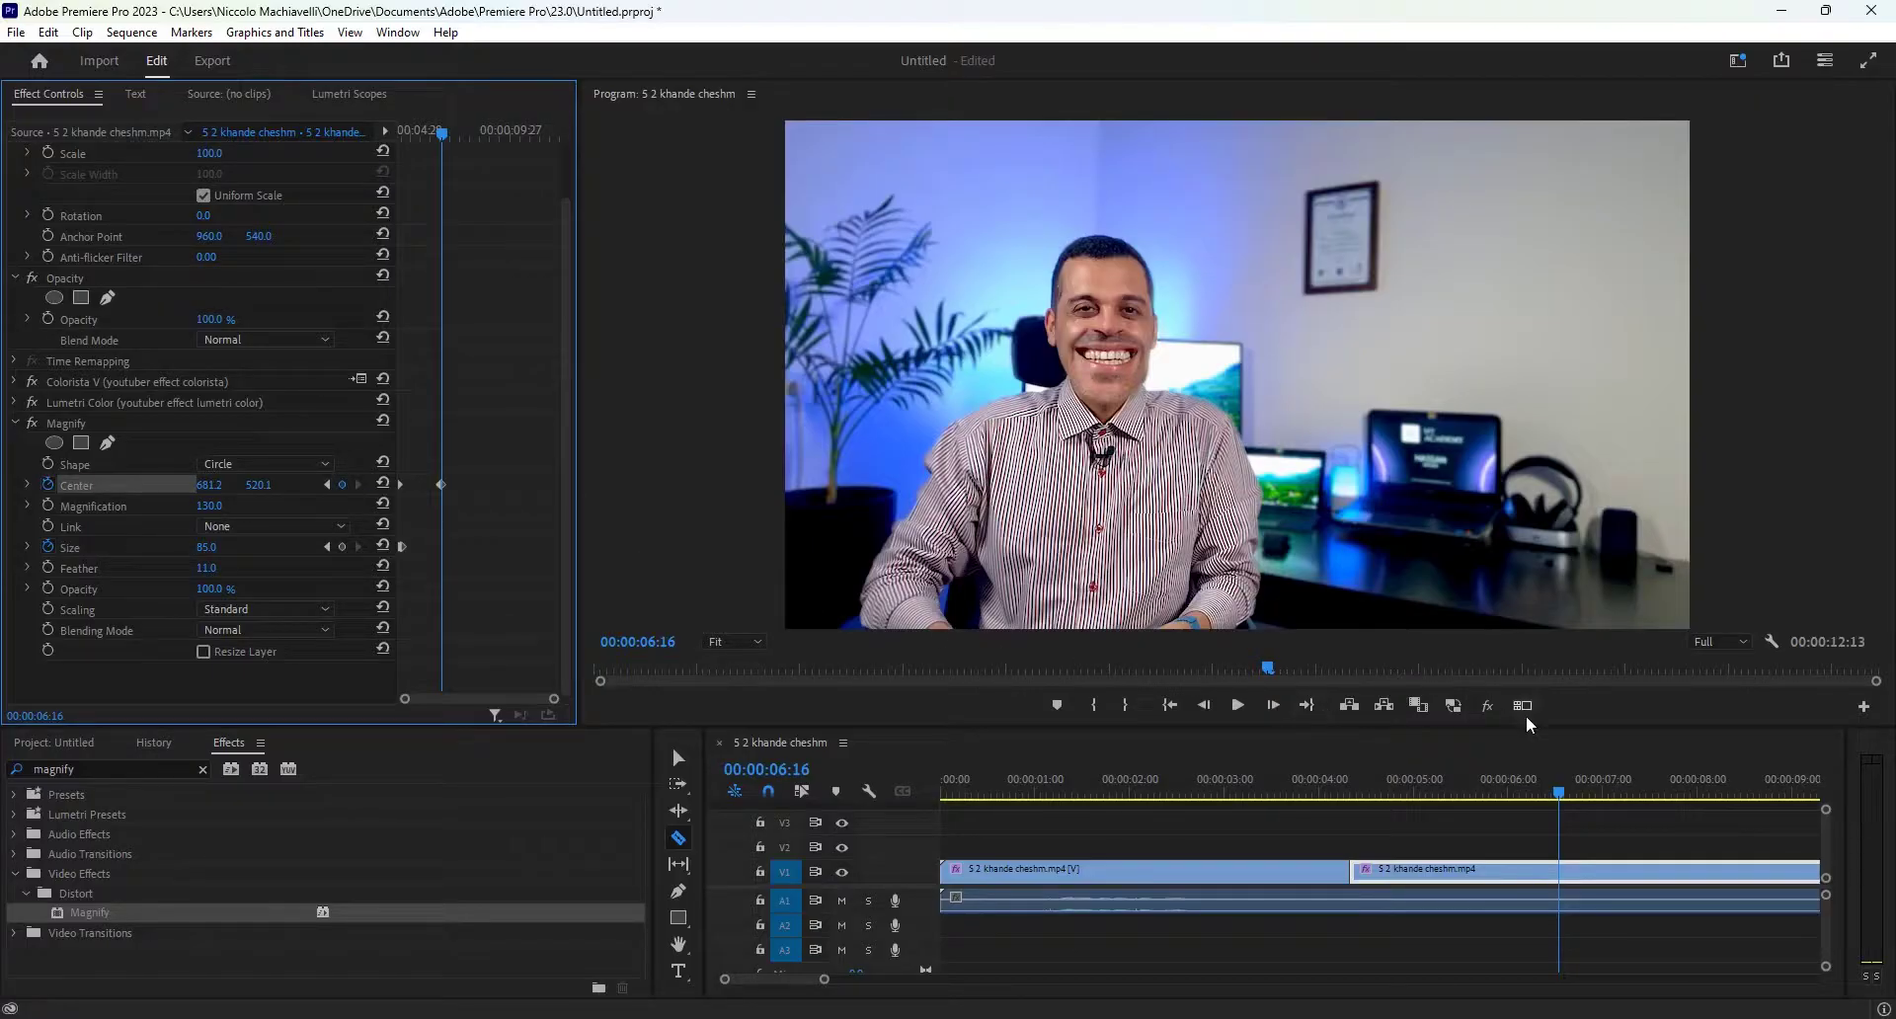
key("Right")
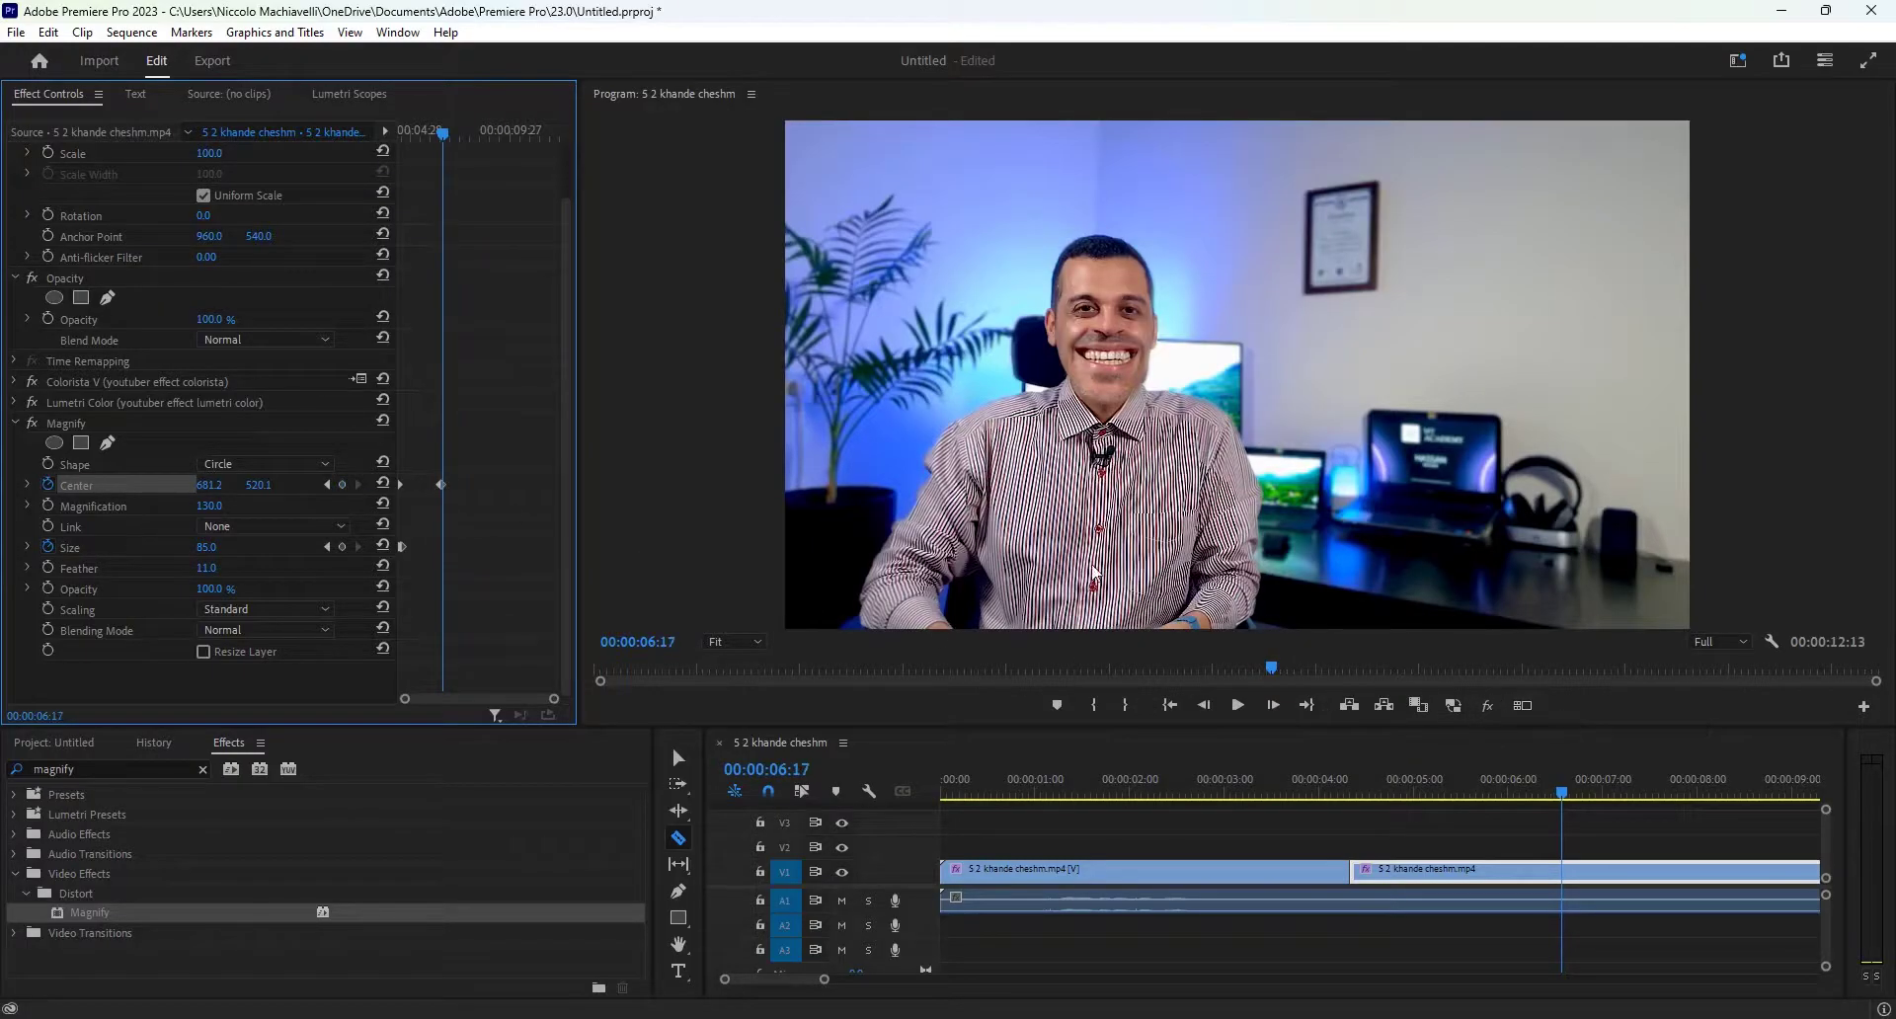
left_click_drag(259, 485, 139, 485)
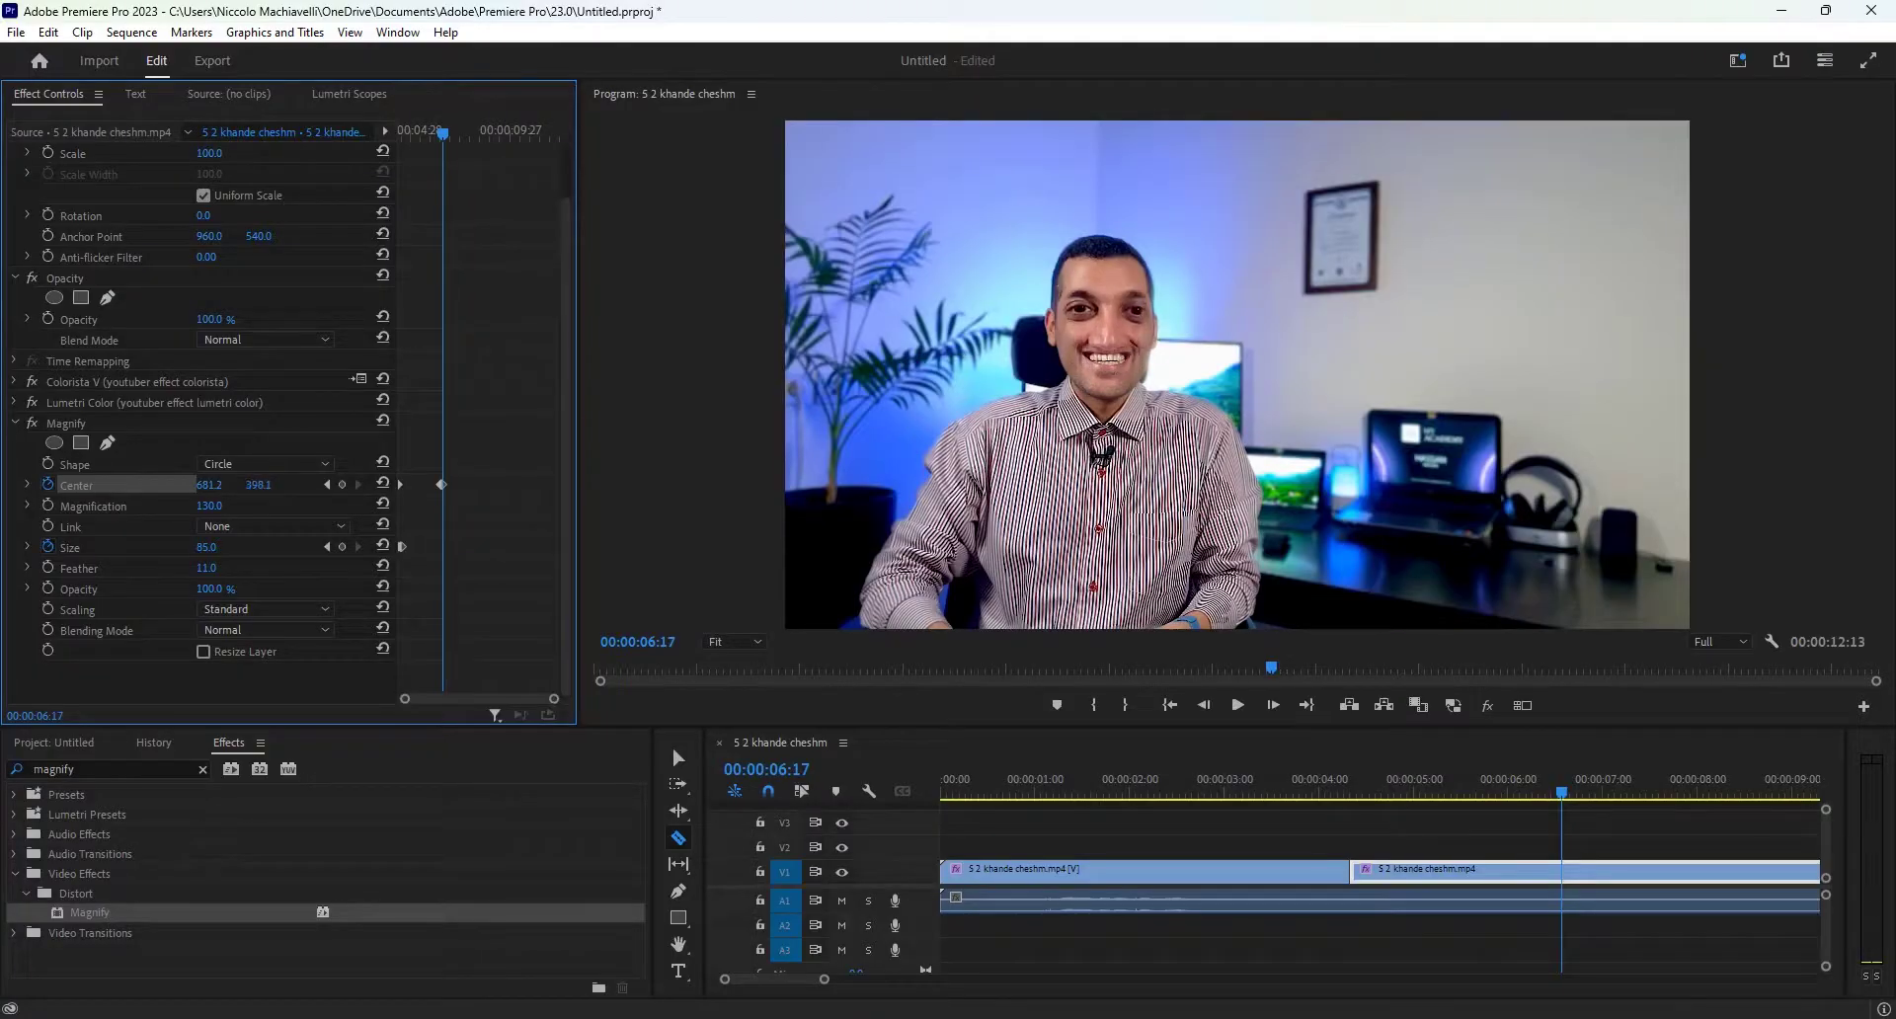
left_click_drag(207, 547, 239, 509)
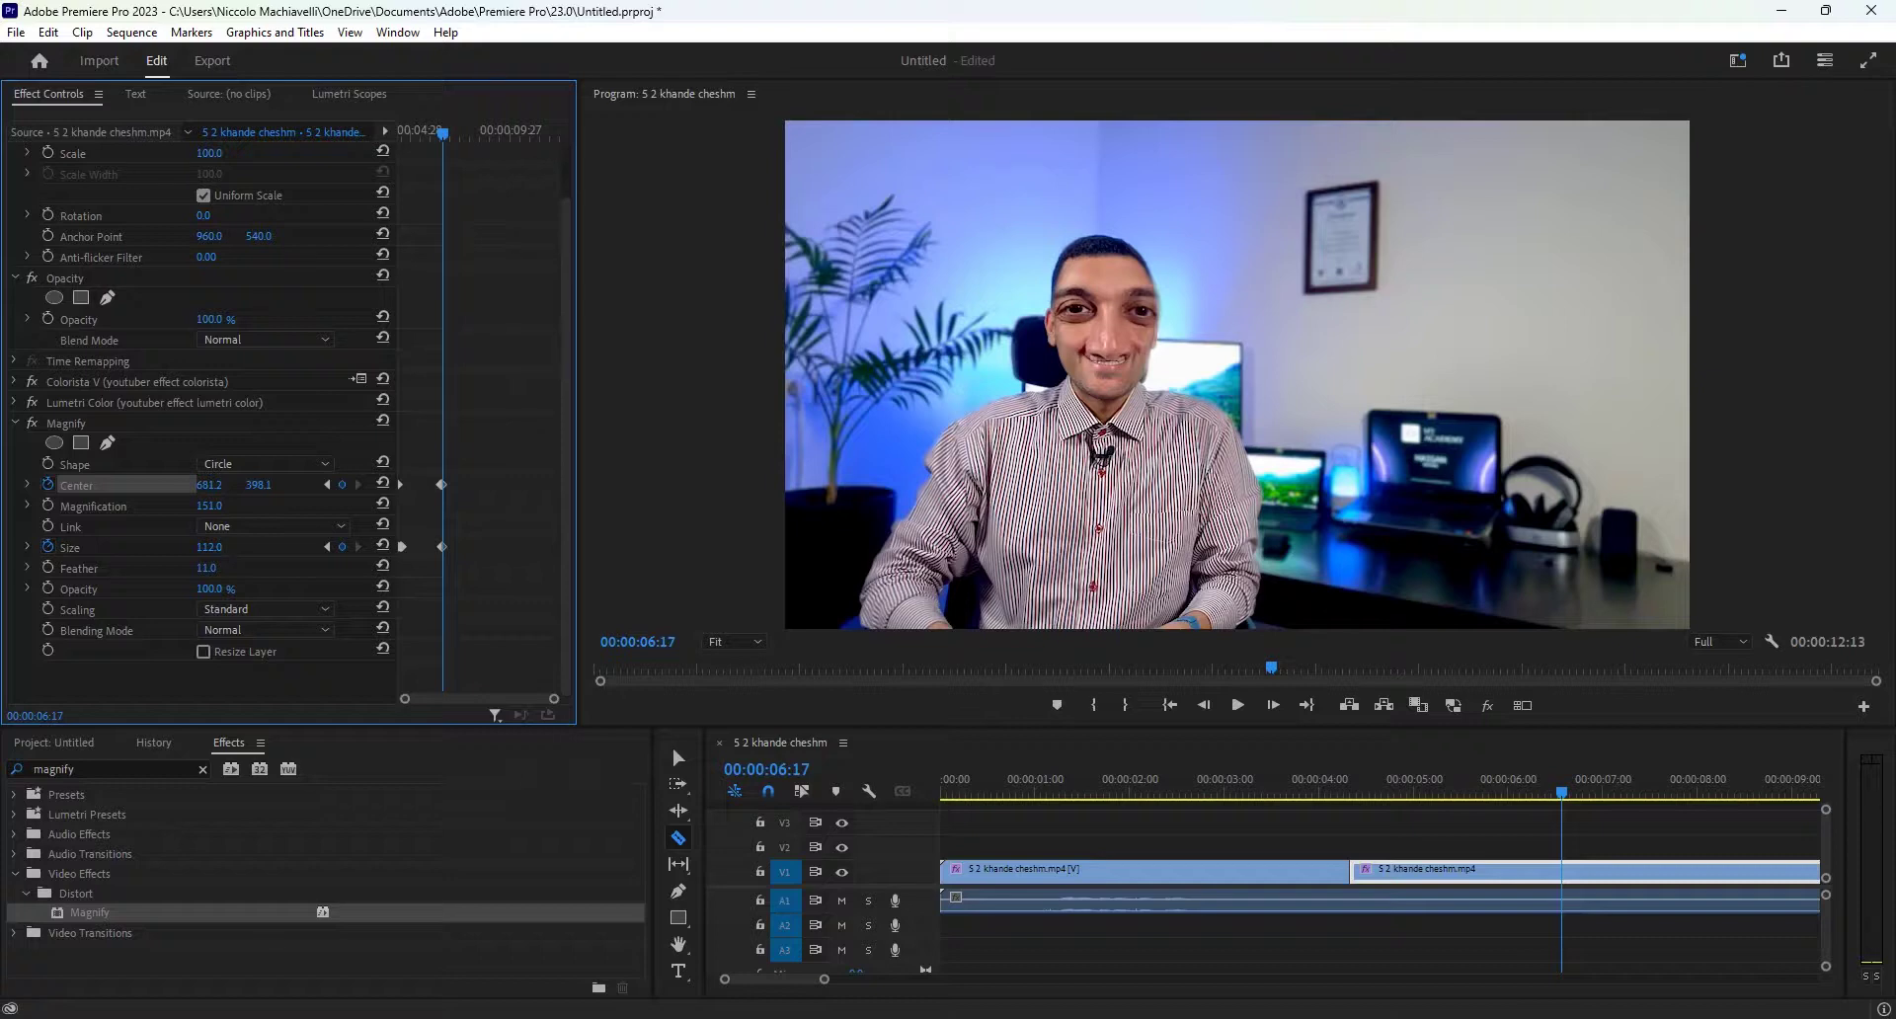
Step: Play the animated Magnify effect maximized from the start of the second clip until about 00:00:10:08
key("Up")
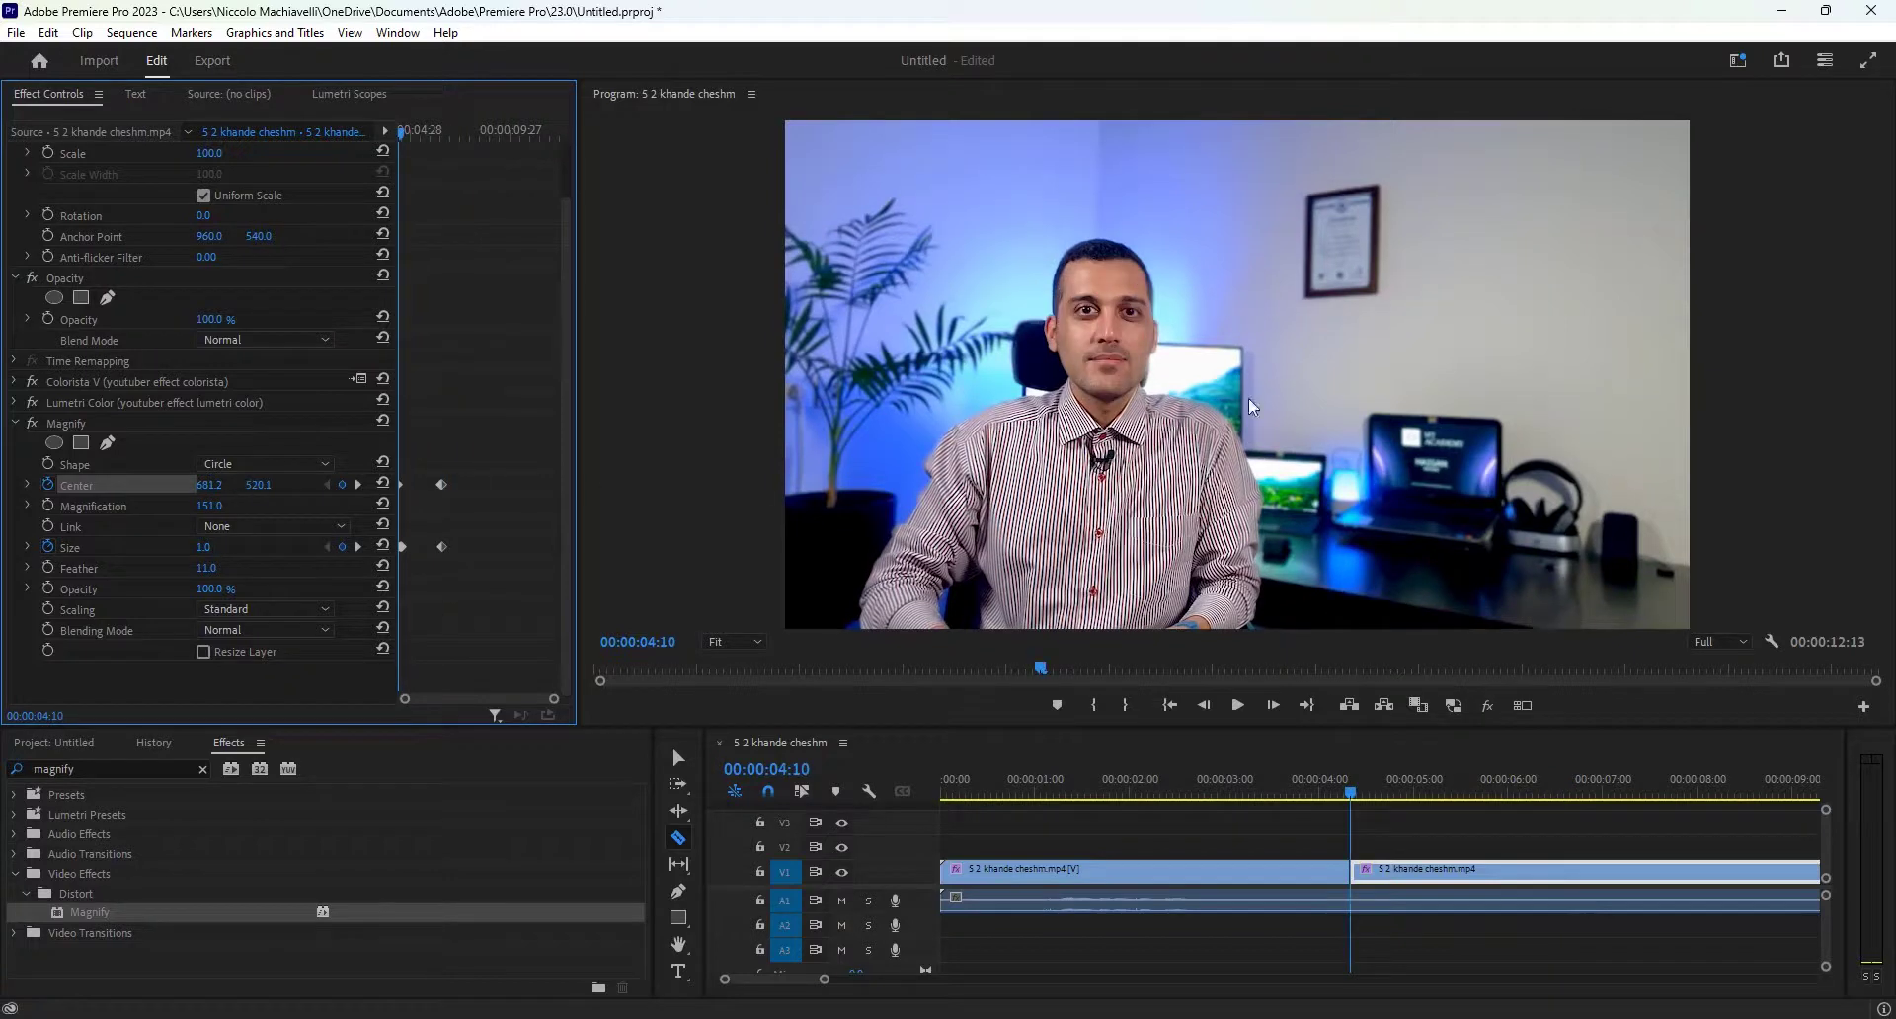
key("grave")
key("space")
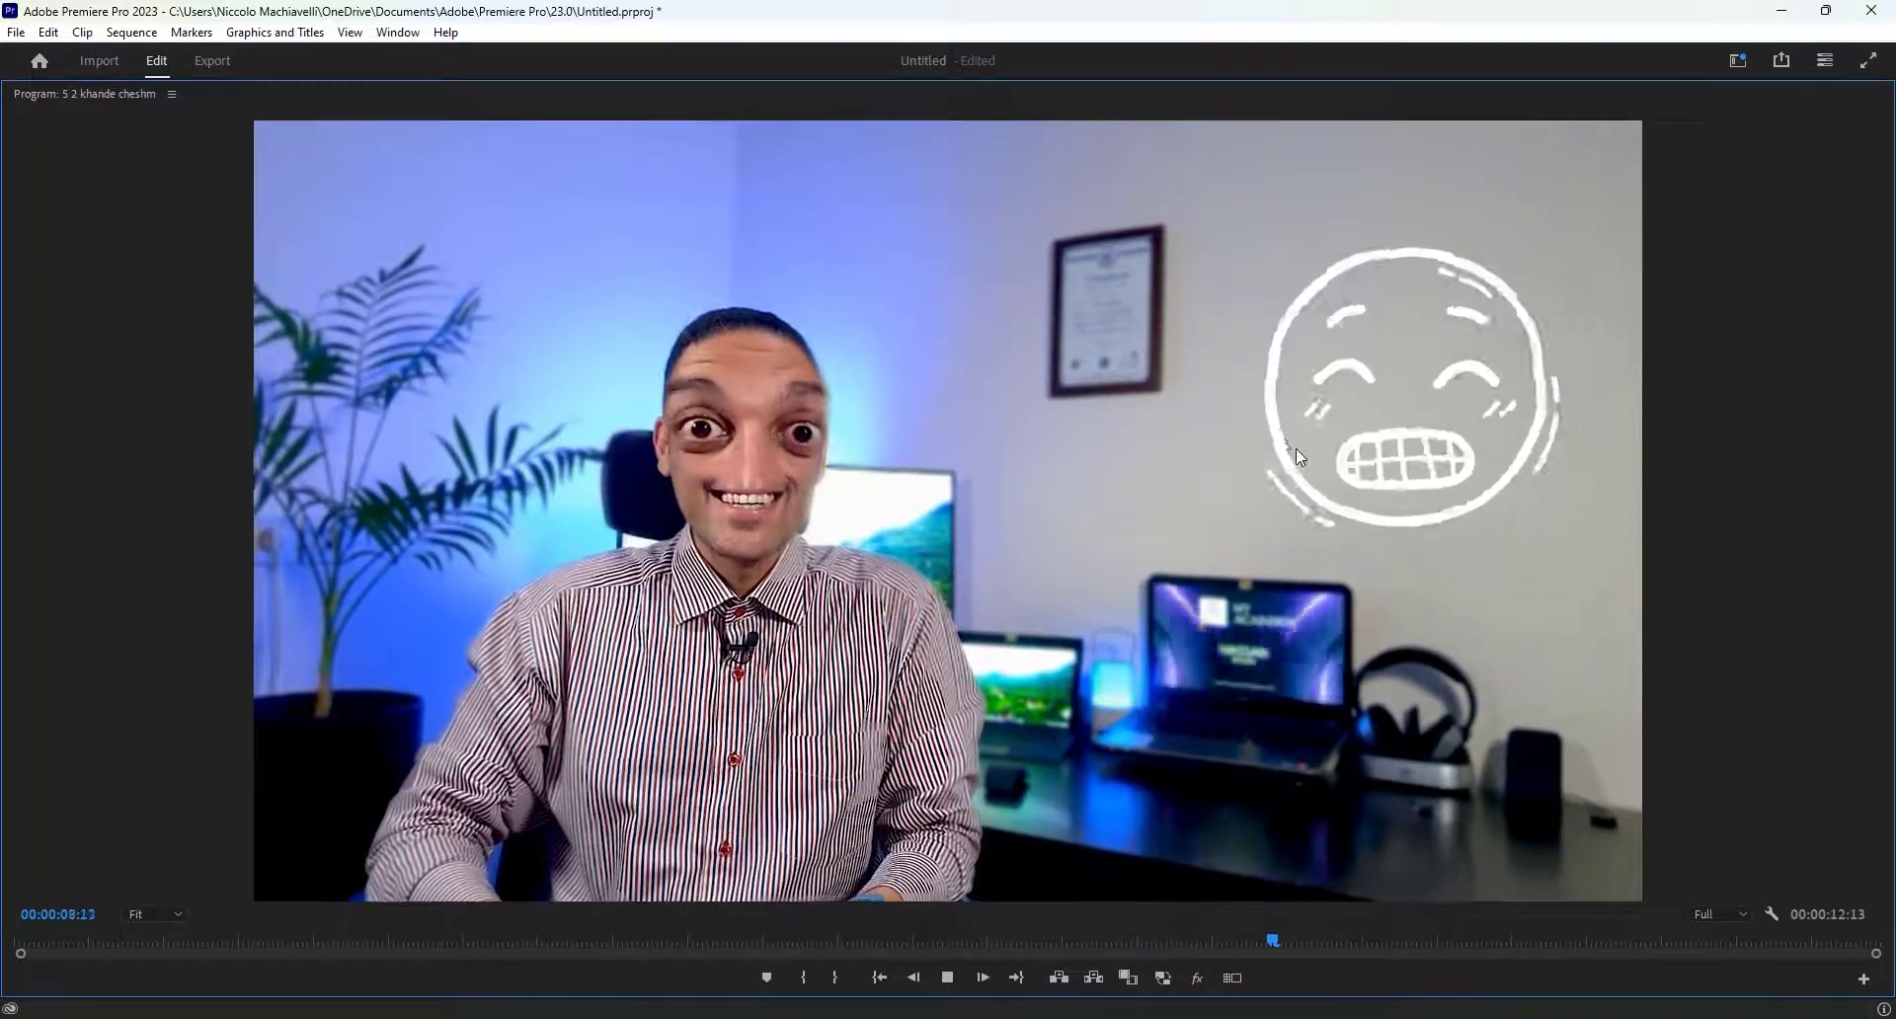
key("space")
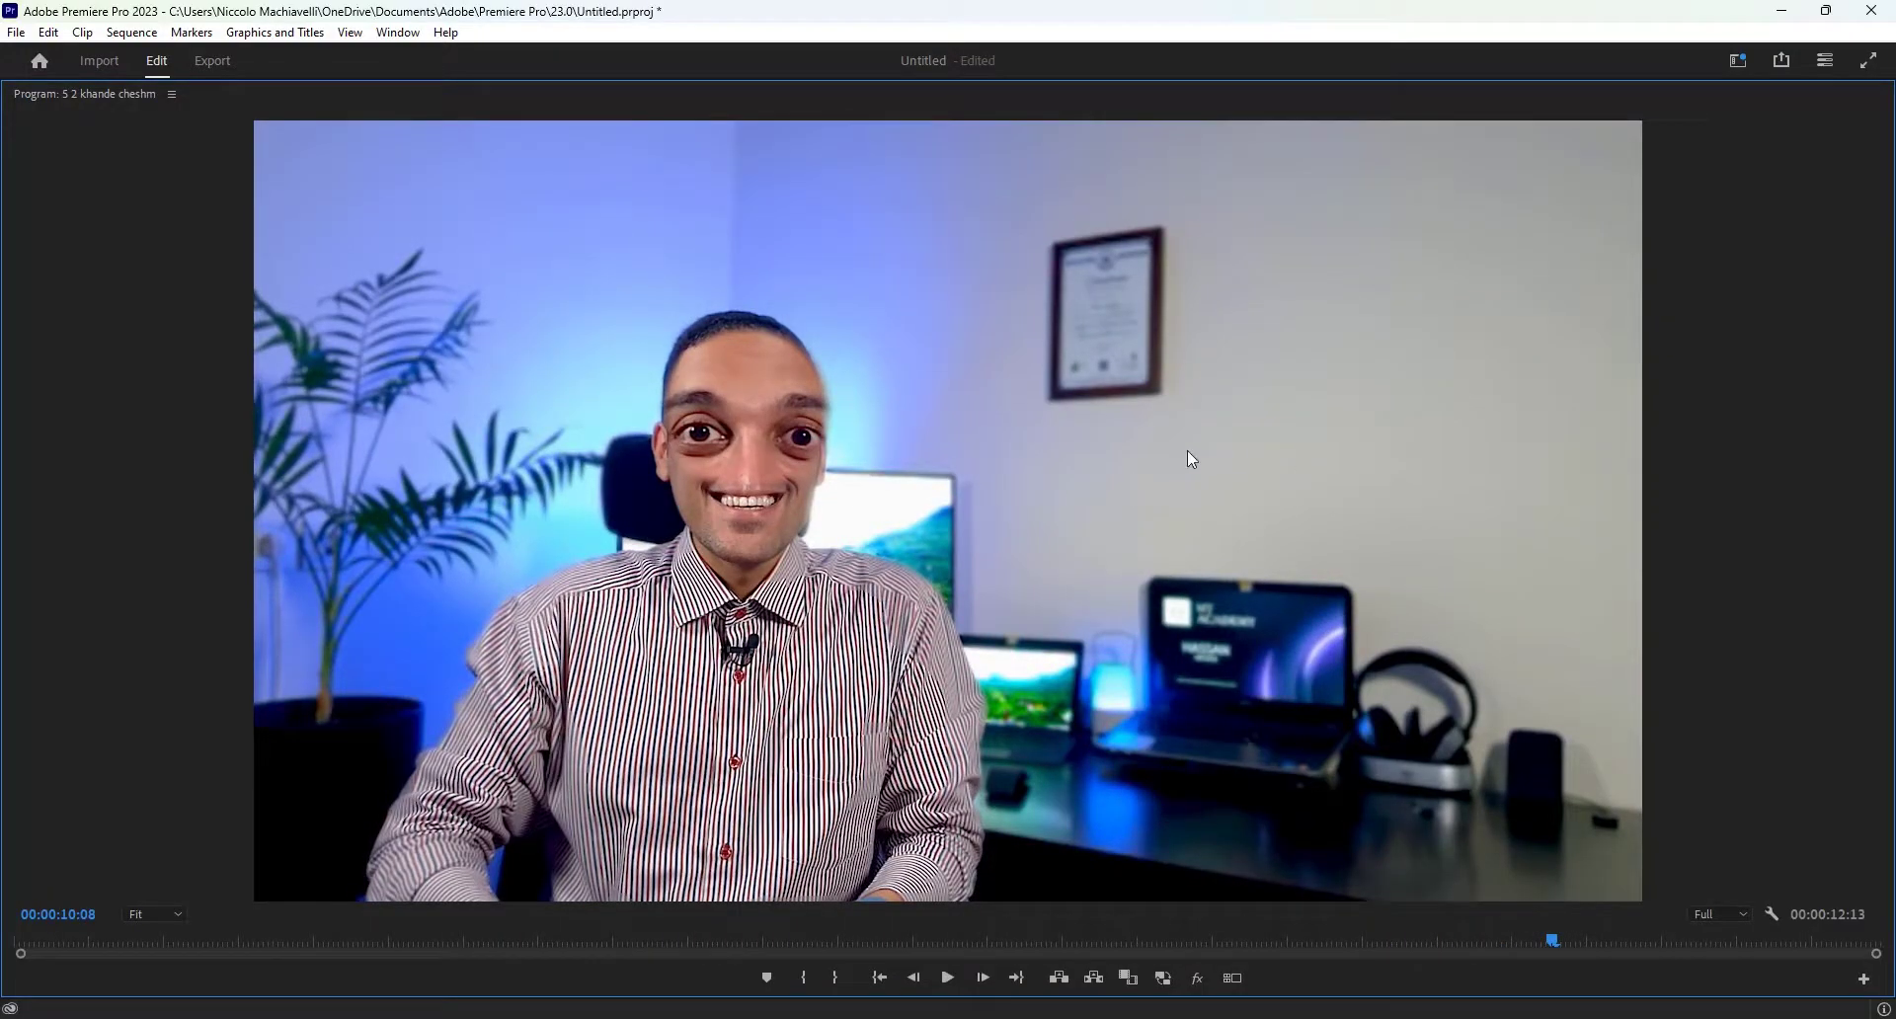
key("grave")
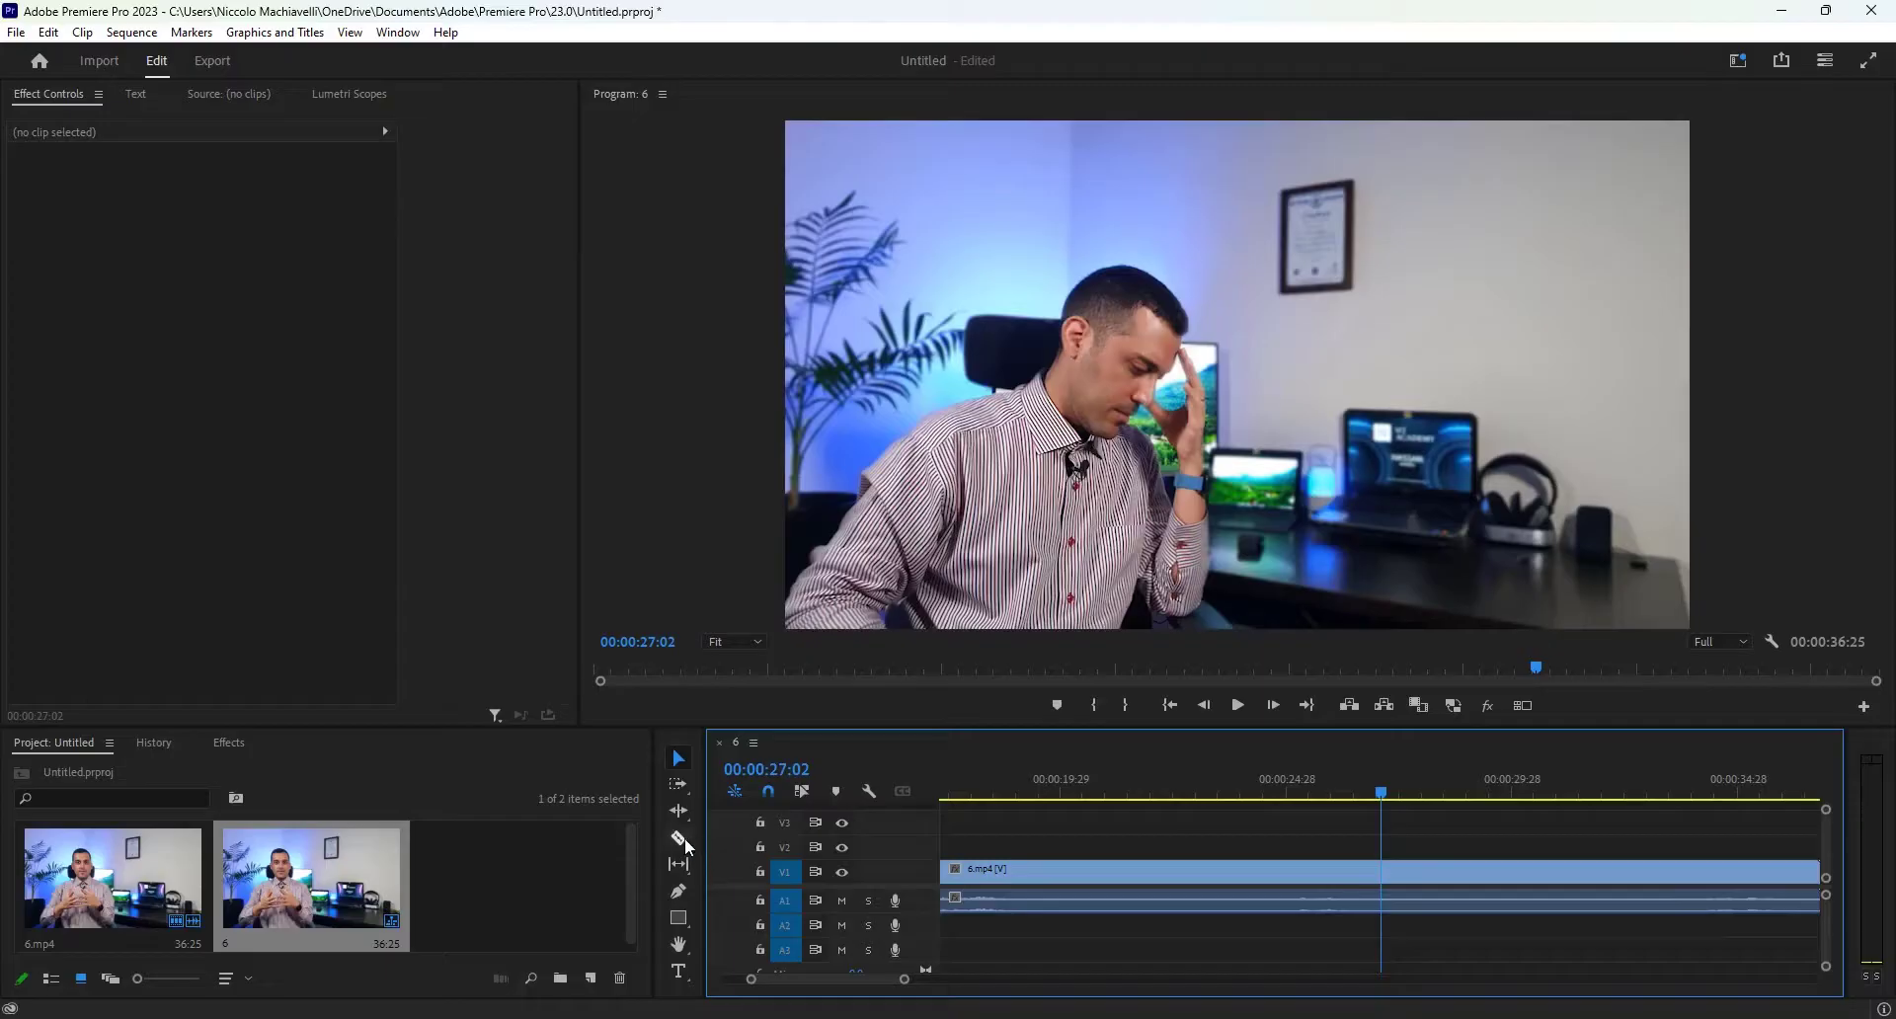
Step: Split the 6.mp4 clip at 00:00:27:02 and duplicate its second part onto track V2 directly above the original
left_click(680, 838)
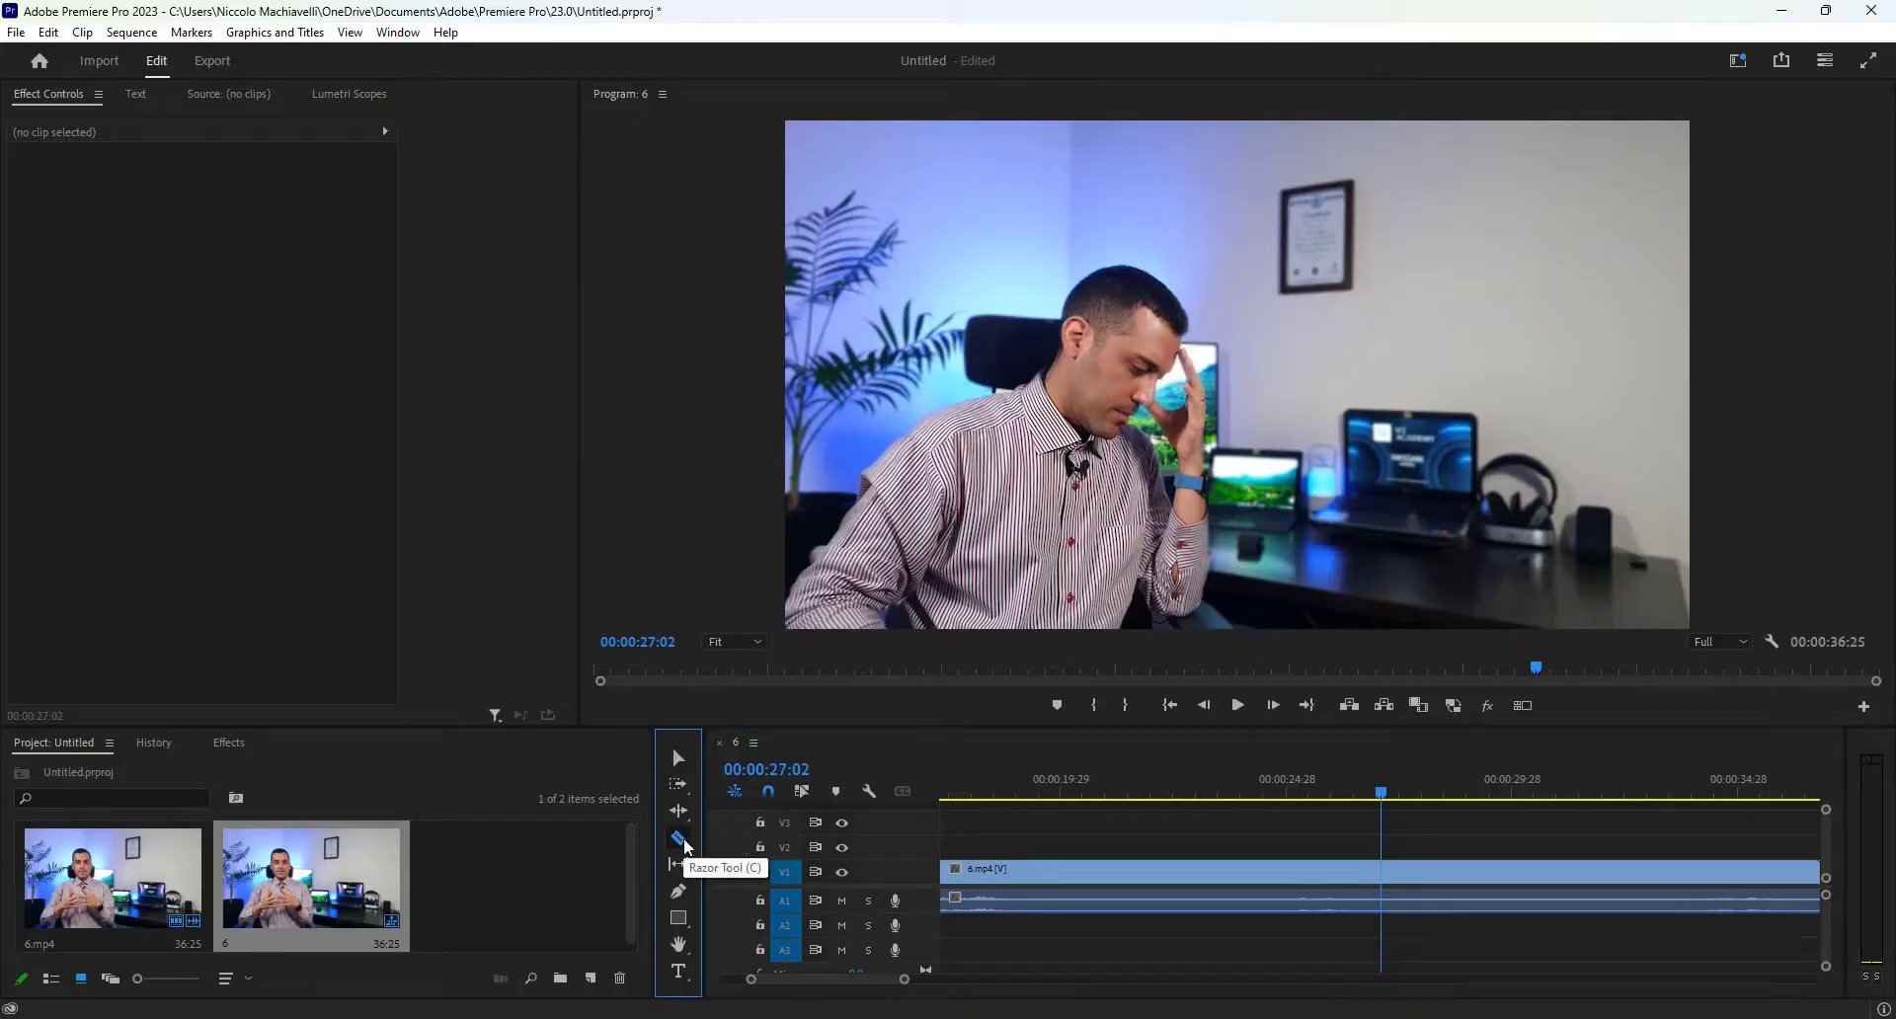
left_click(1382, 872)
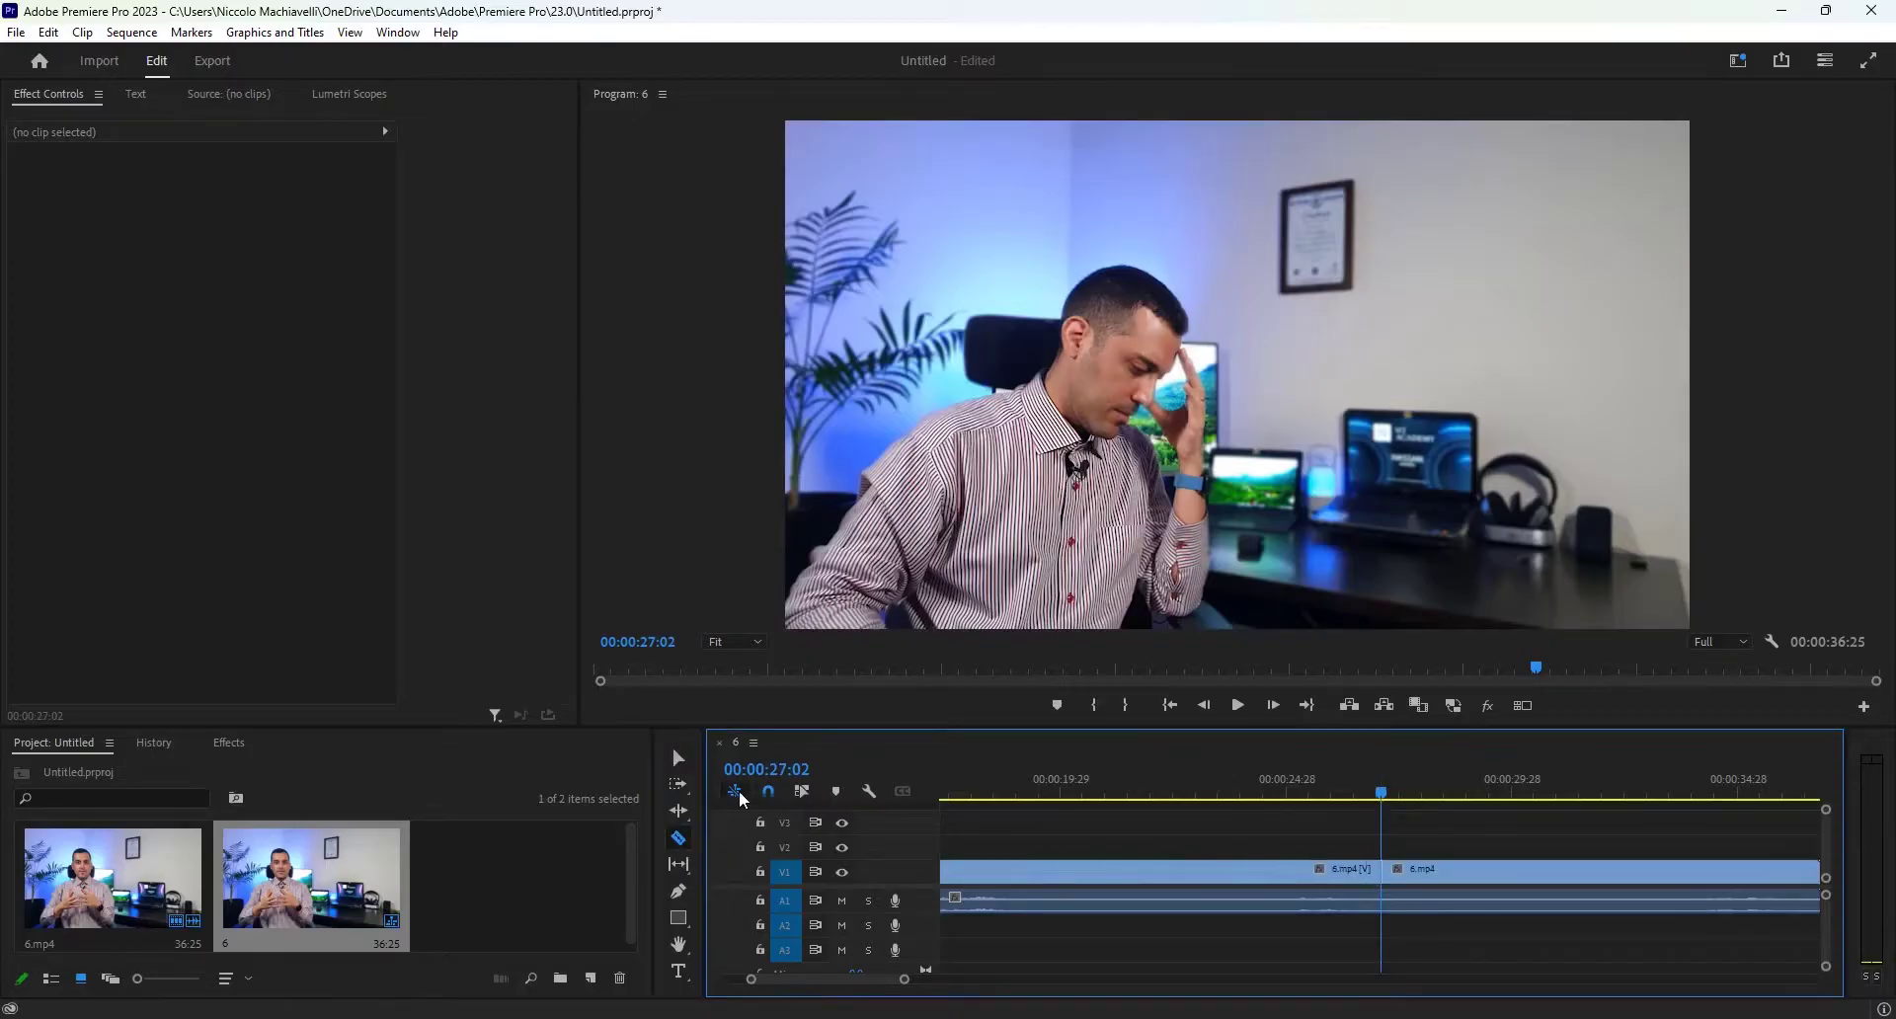
left_click(688, 760)
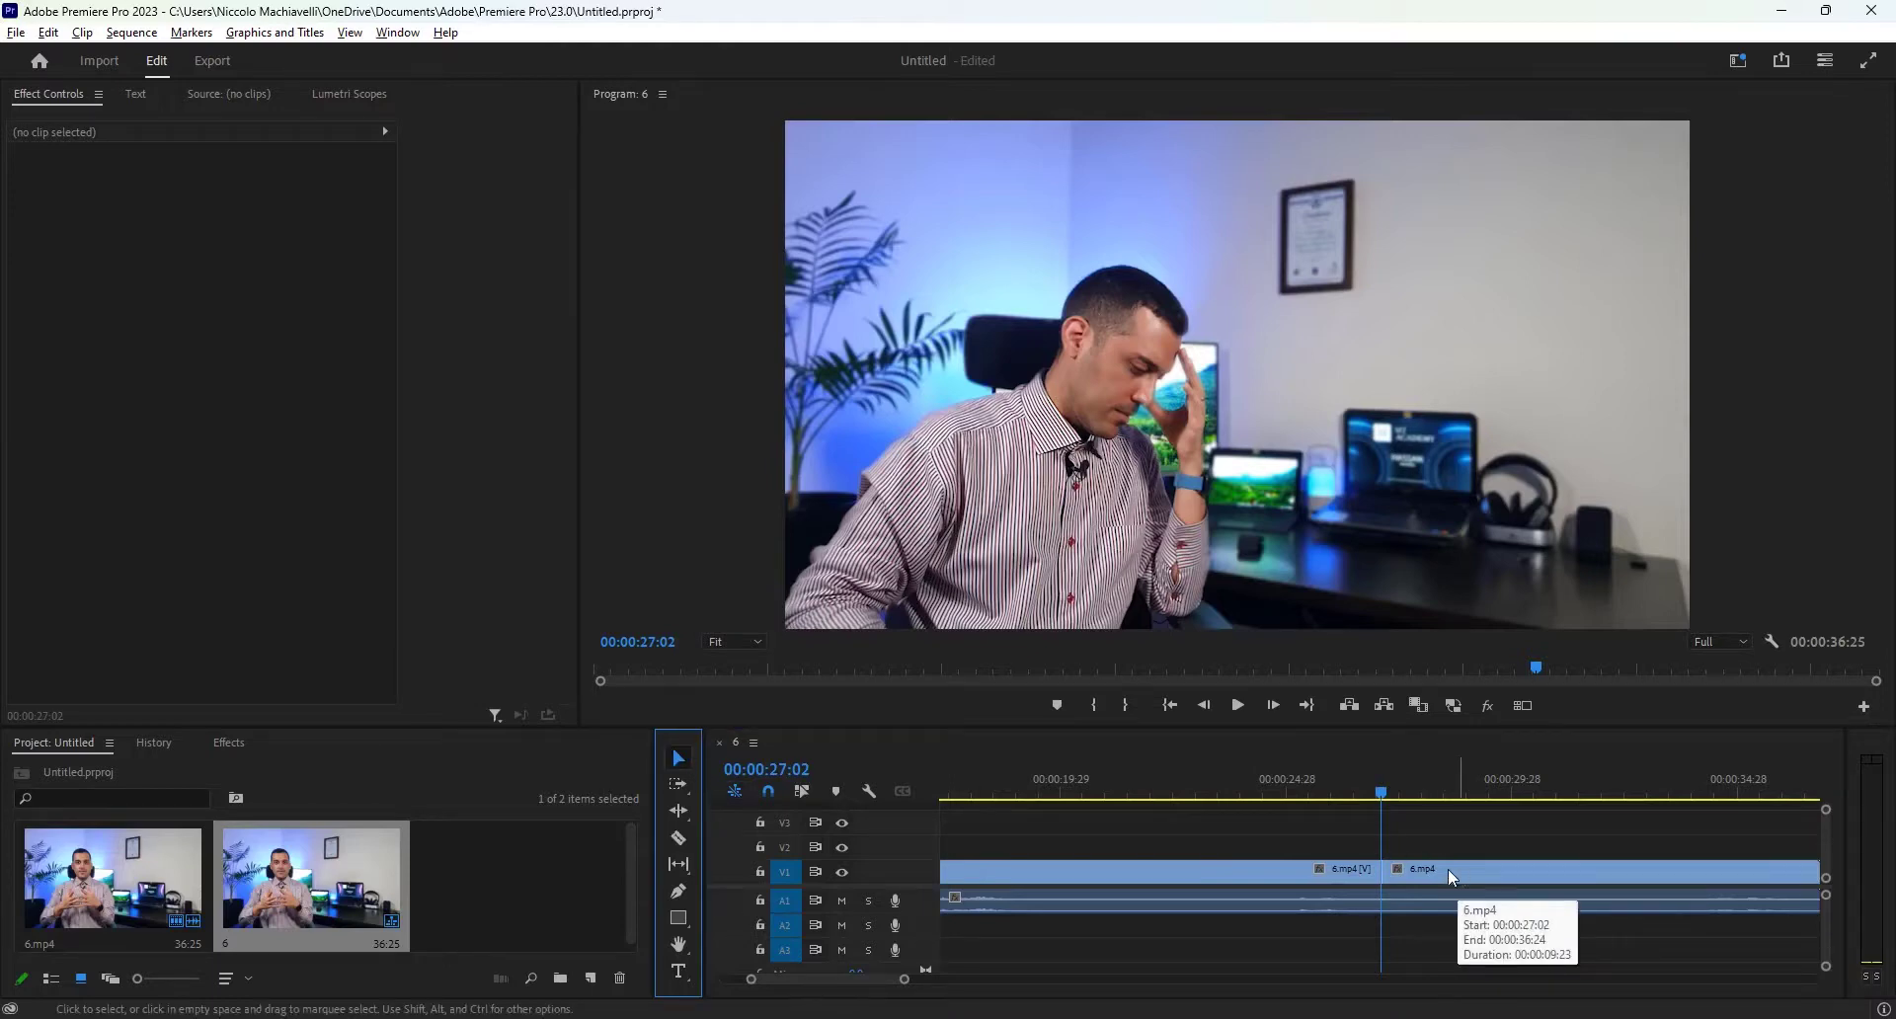
left_click_drag(1432, 867, 1436, 859)
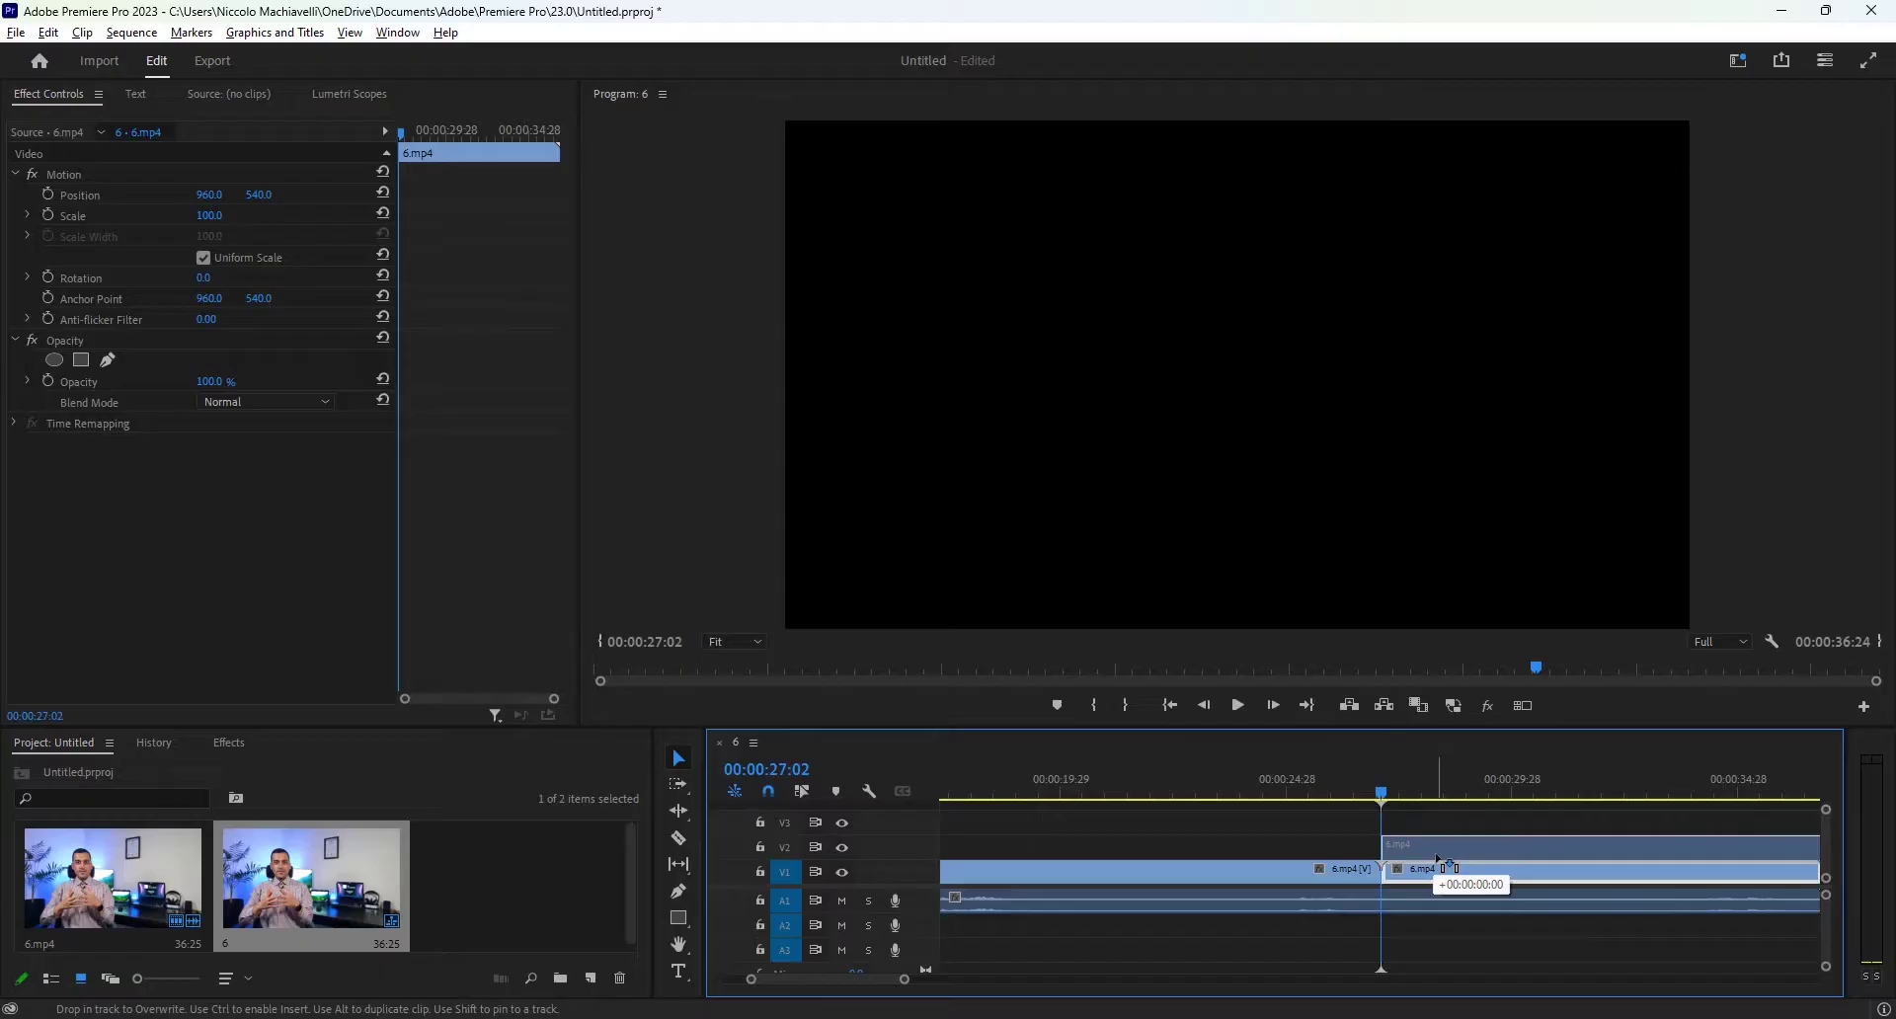
left_click_drag(1437, 859, 1437, 859)
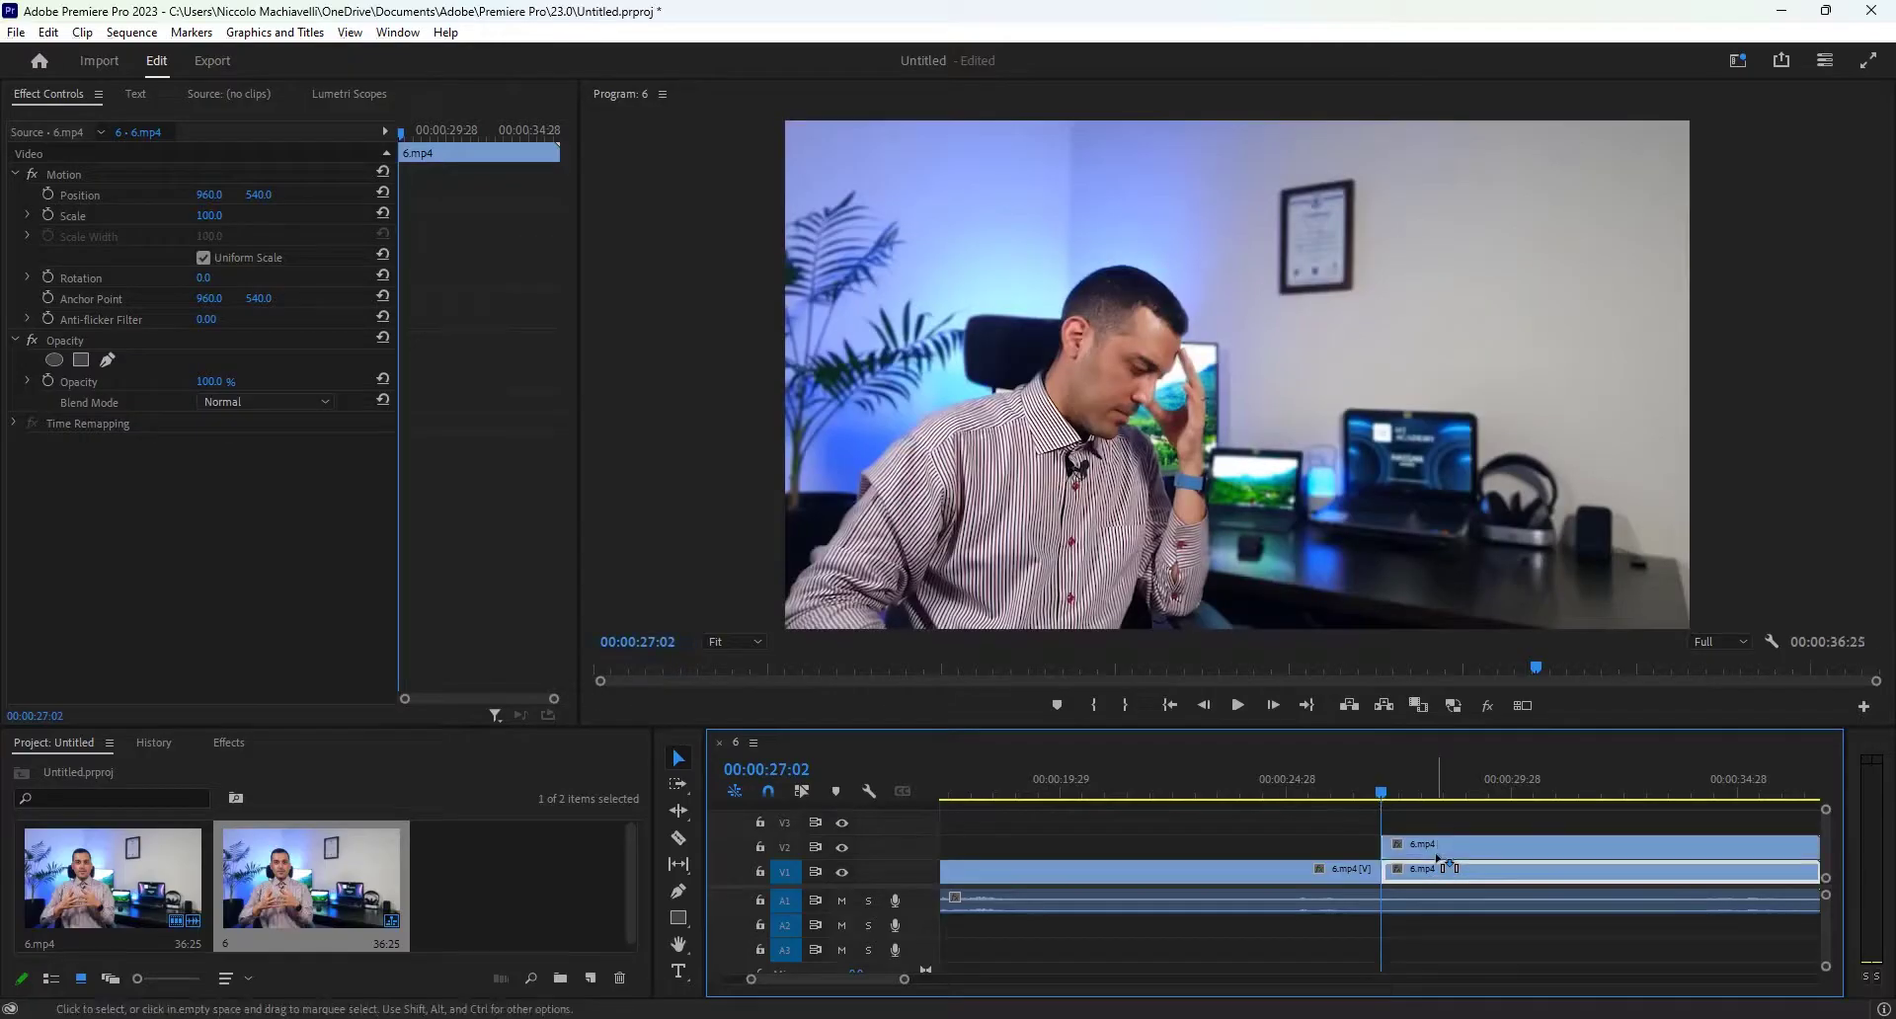
Step: Give the V2 copy a horizontal Position of 1798, a Scale of 135 and the Lighter Color blend mode
left_click(1435, 855)
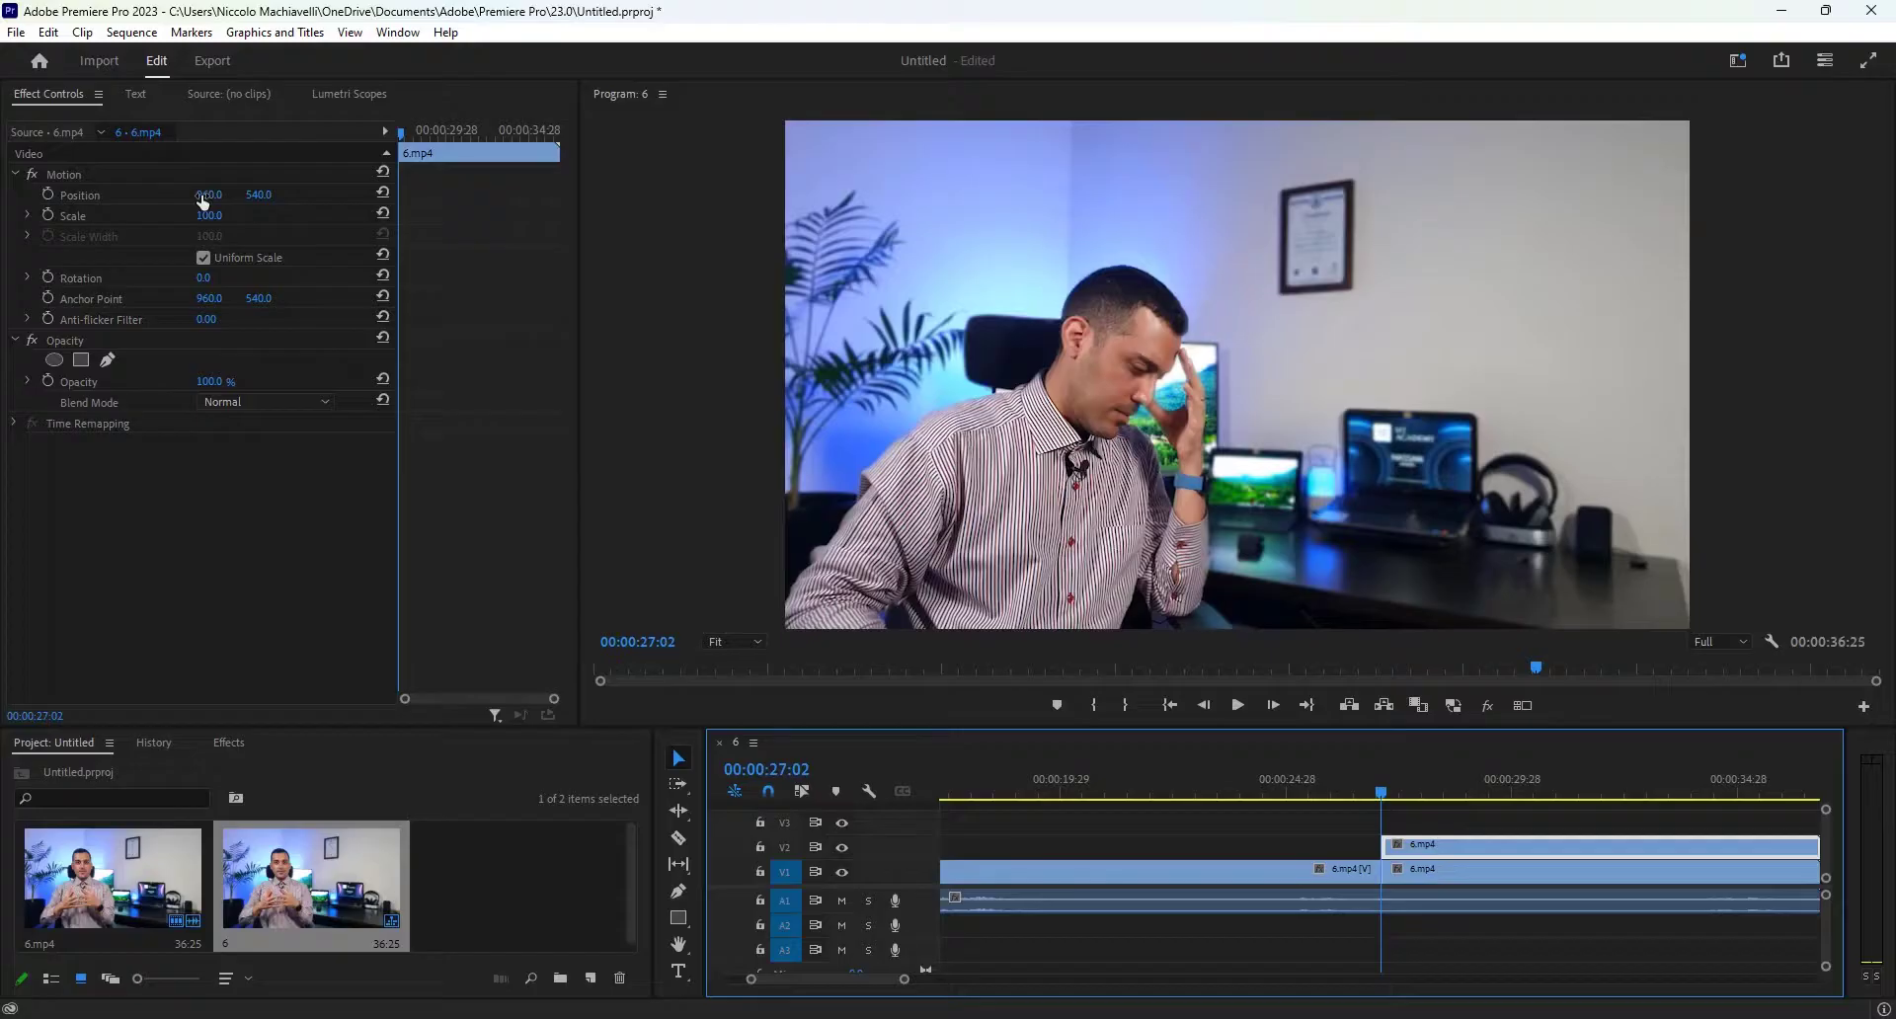
left_click_drag(203, 200, 765, 201)
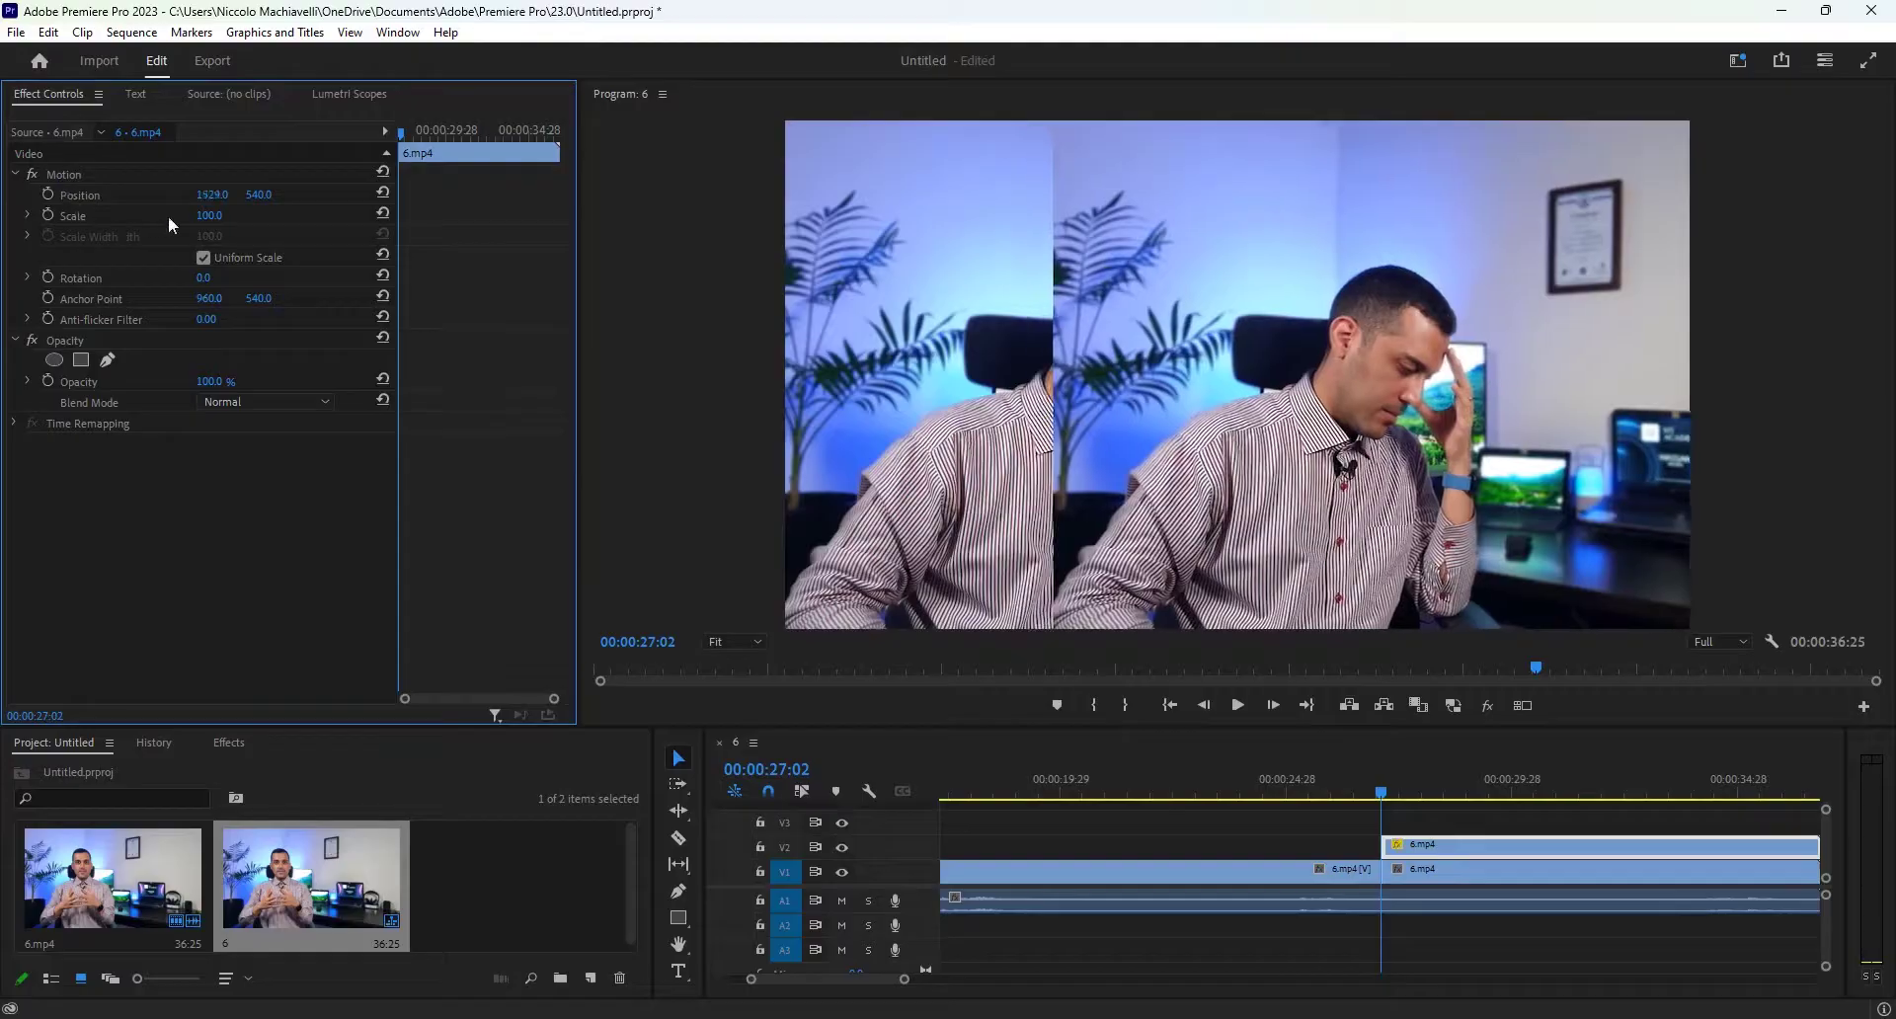
left_click_drag(208, 223, 477, 194)
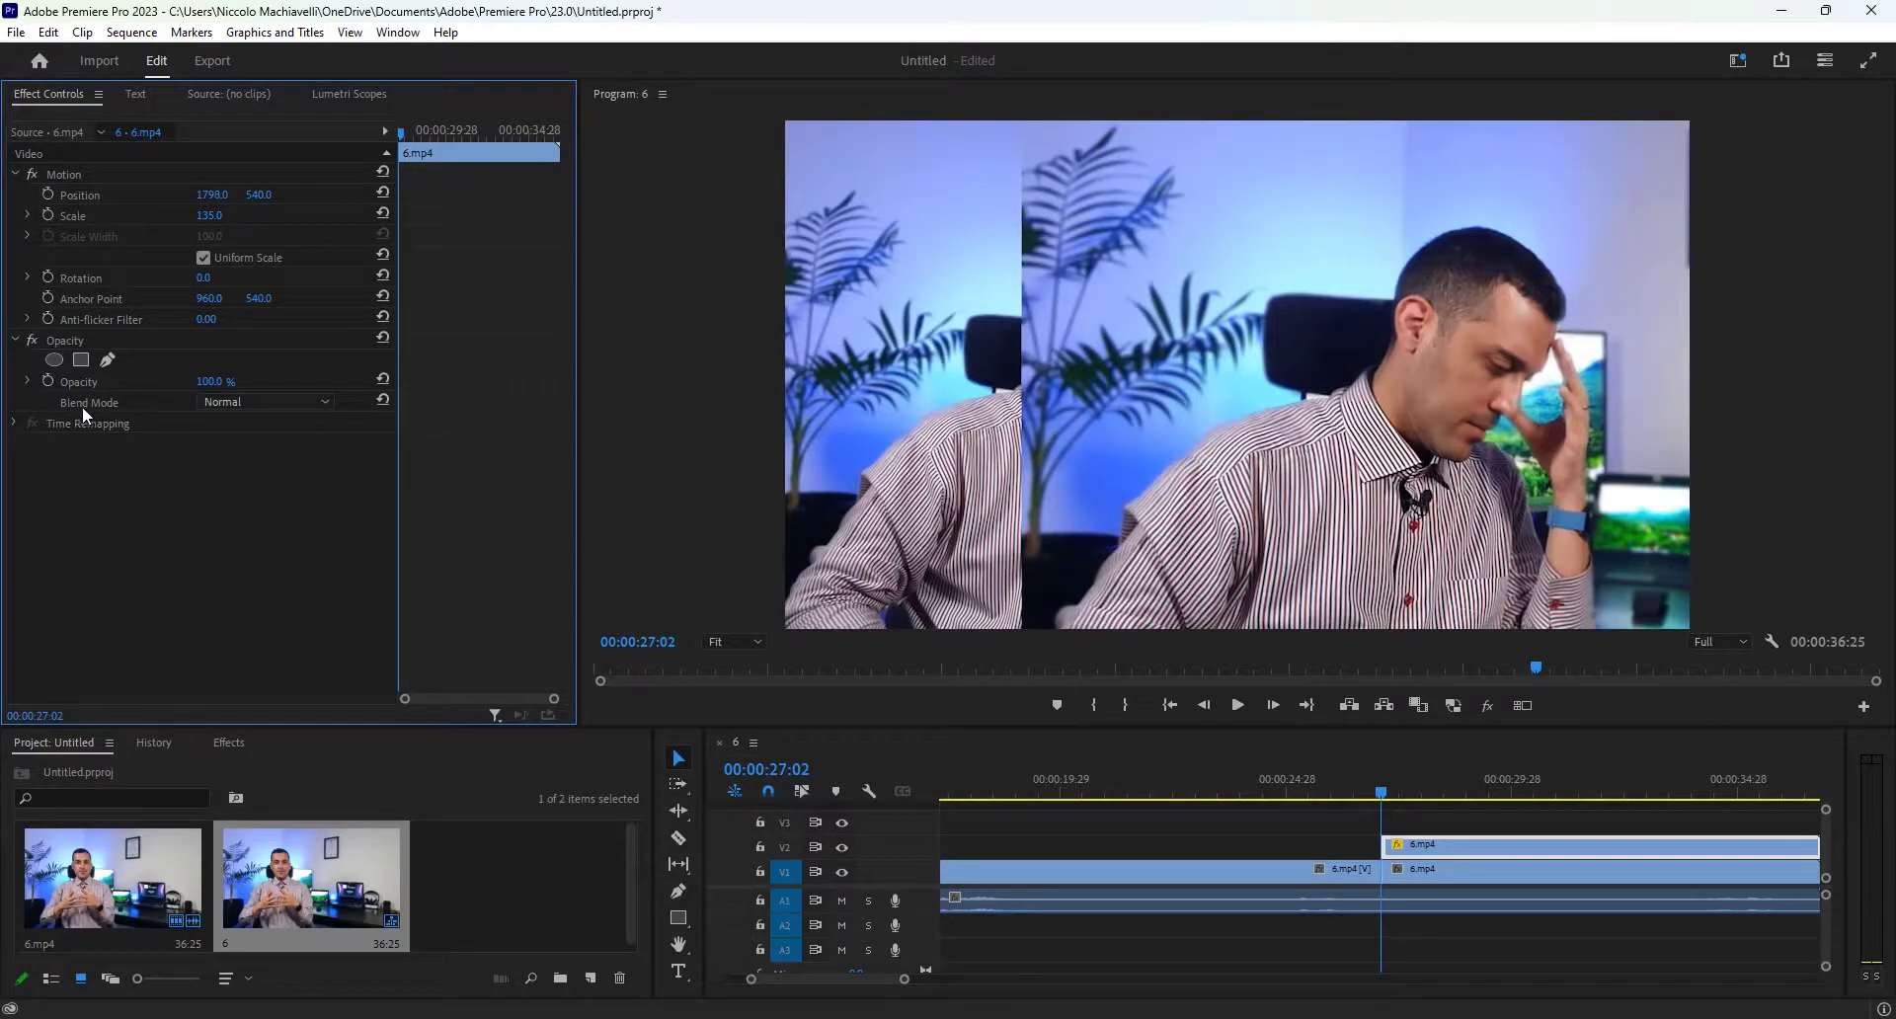
left_click(221, 401)
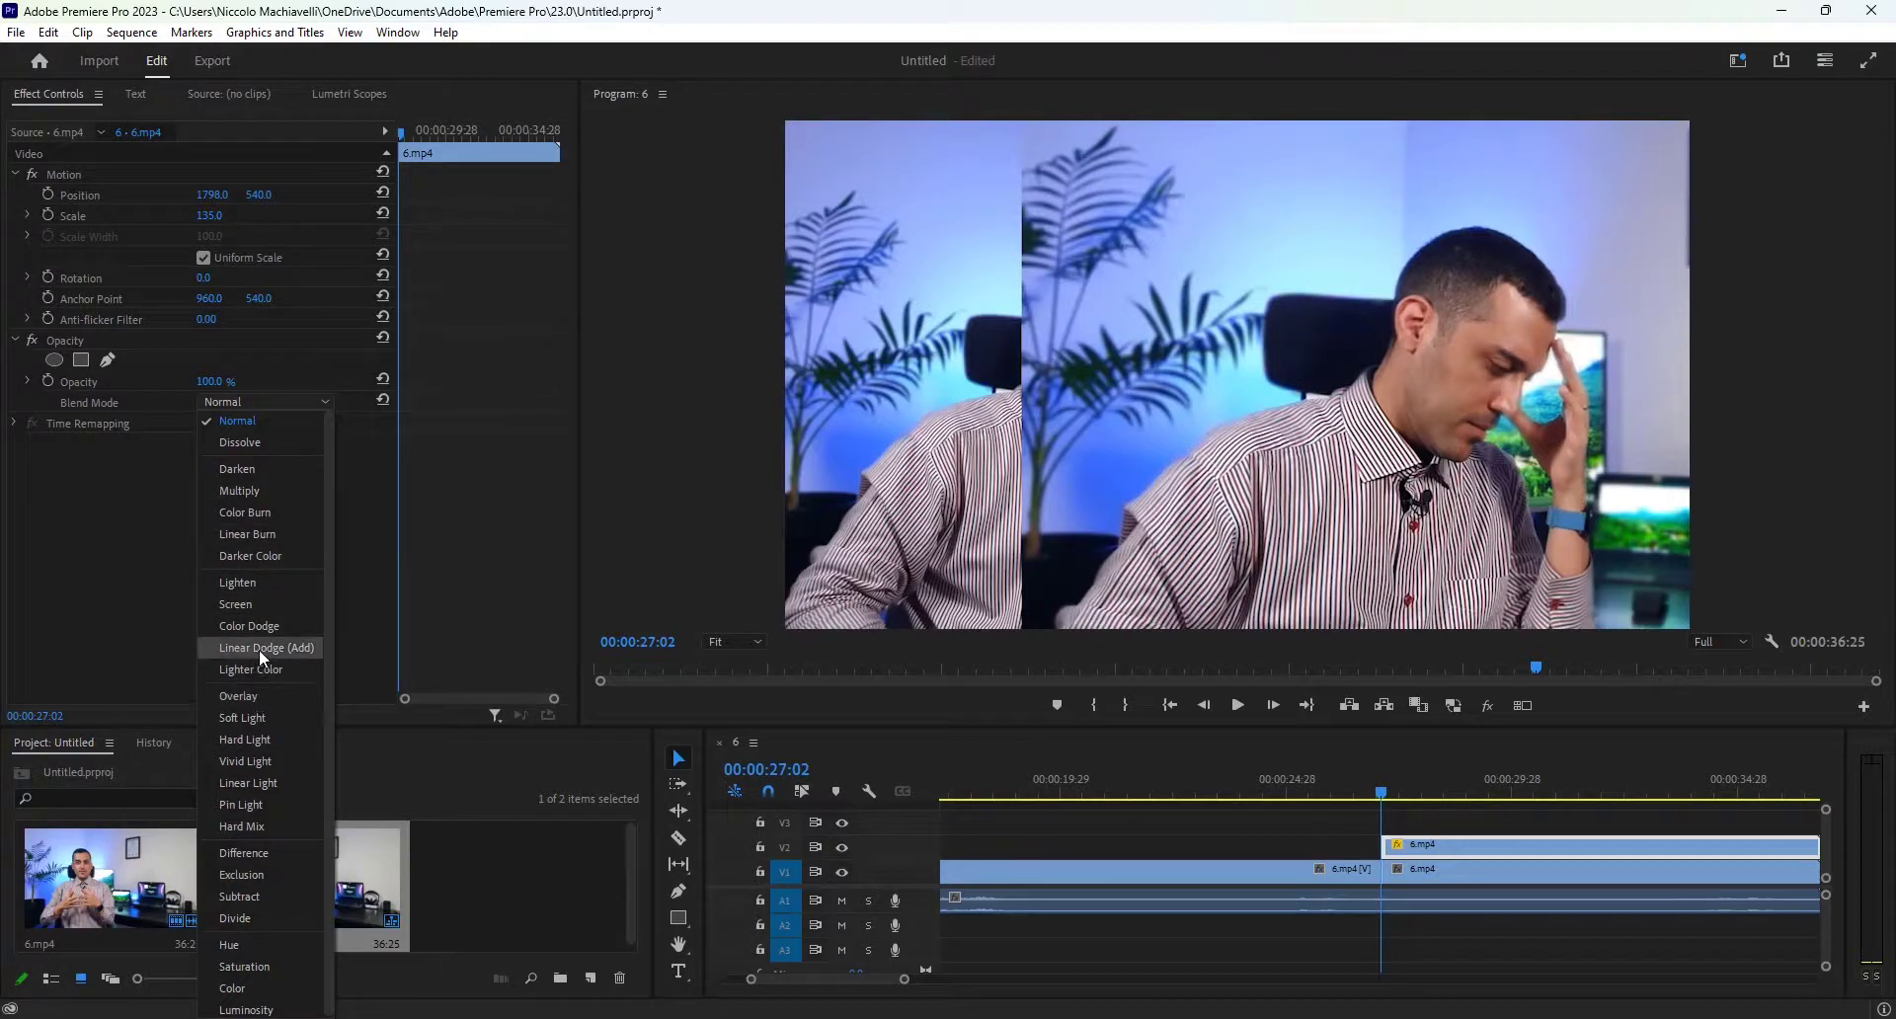
left_click(262, 514)
left_click(226, 403)
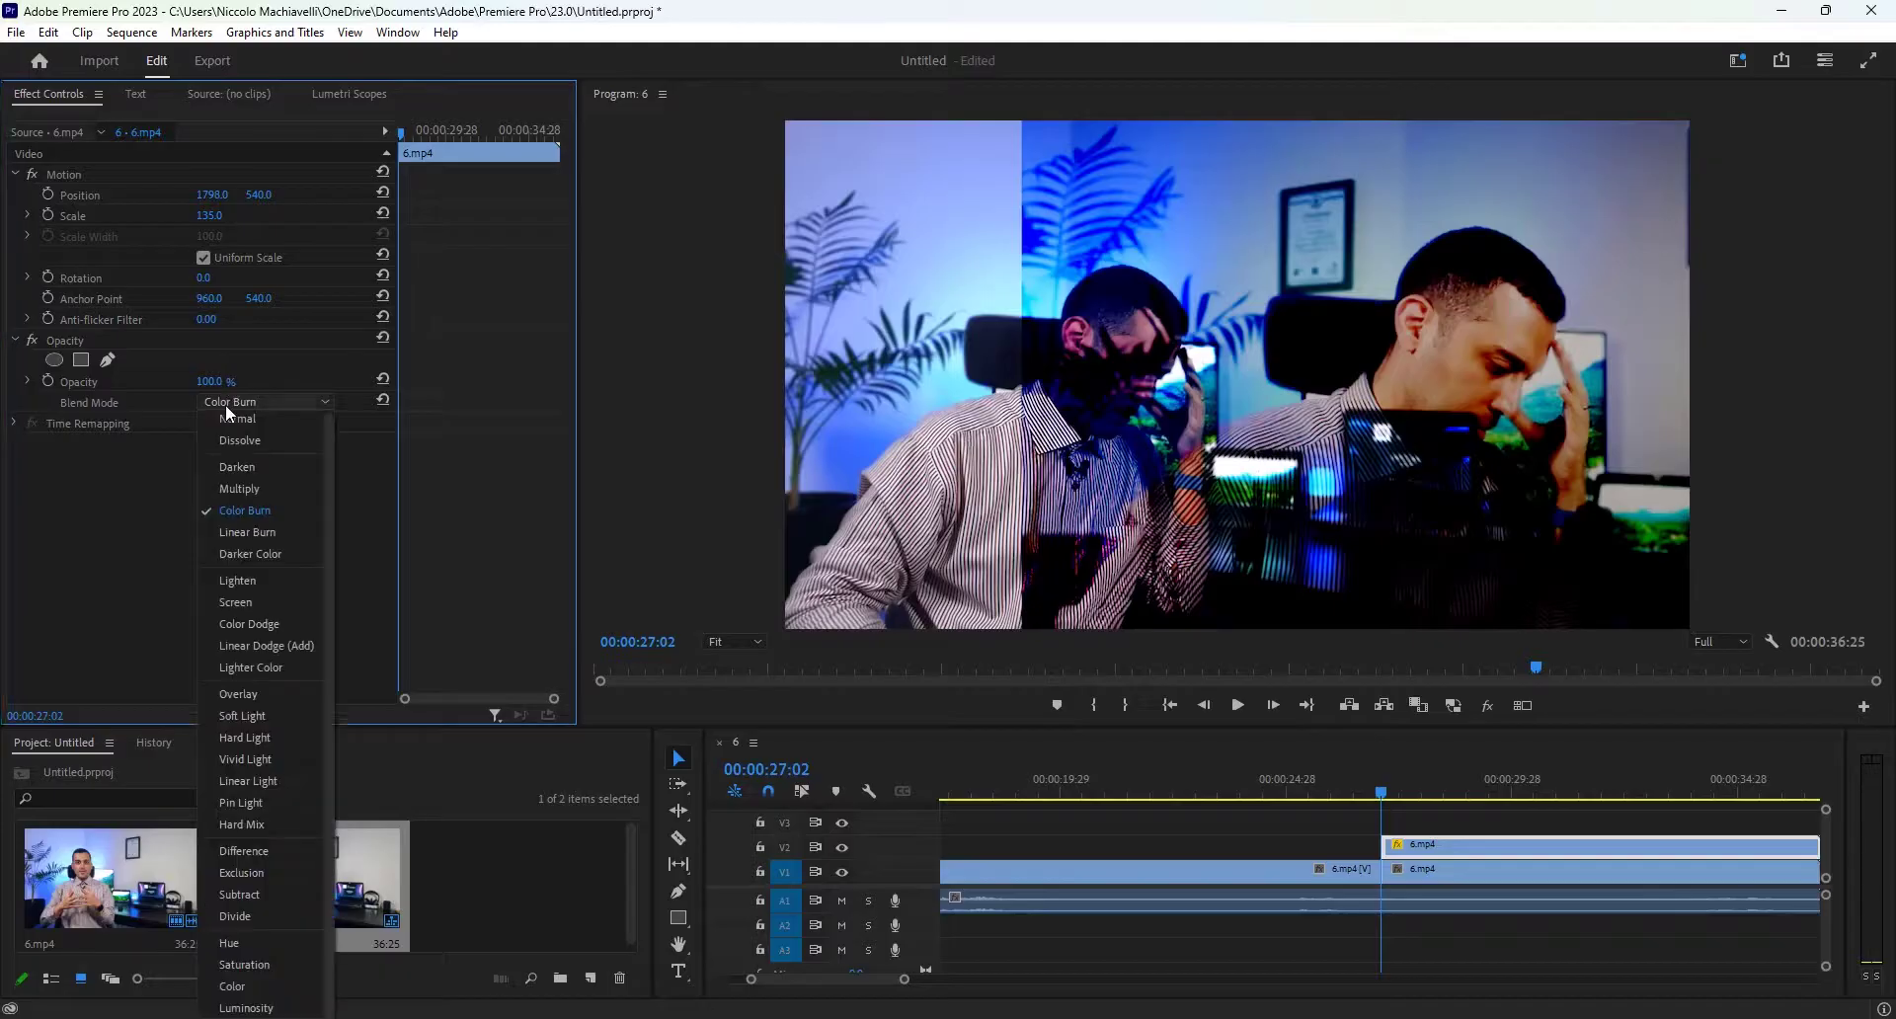
left_click(243, 663)
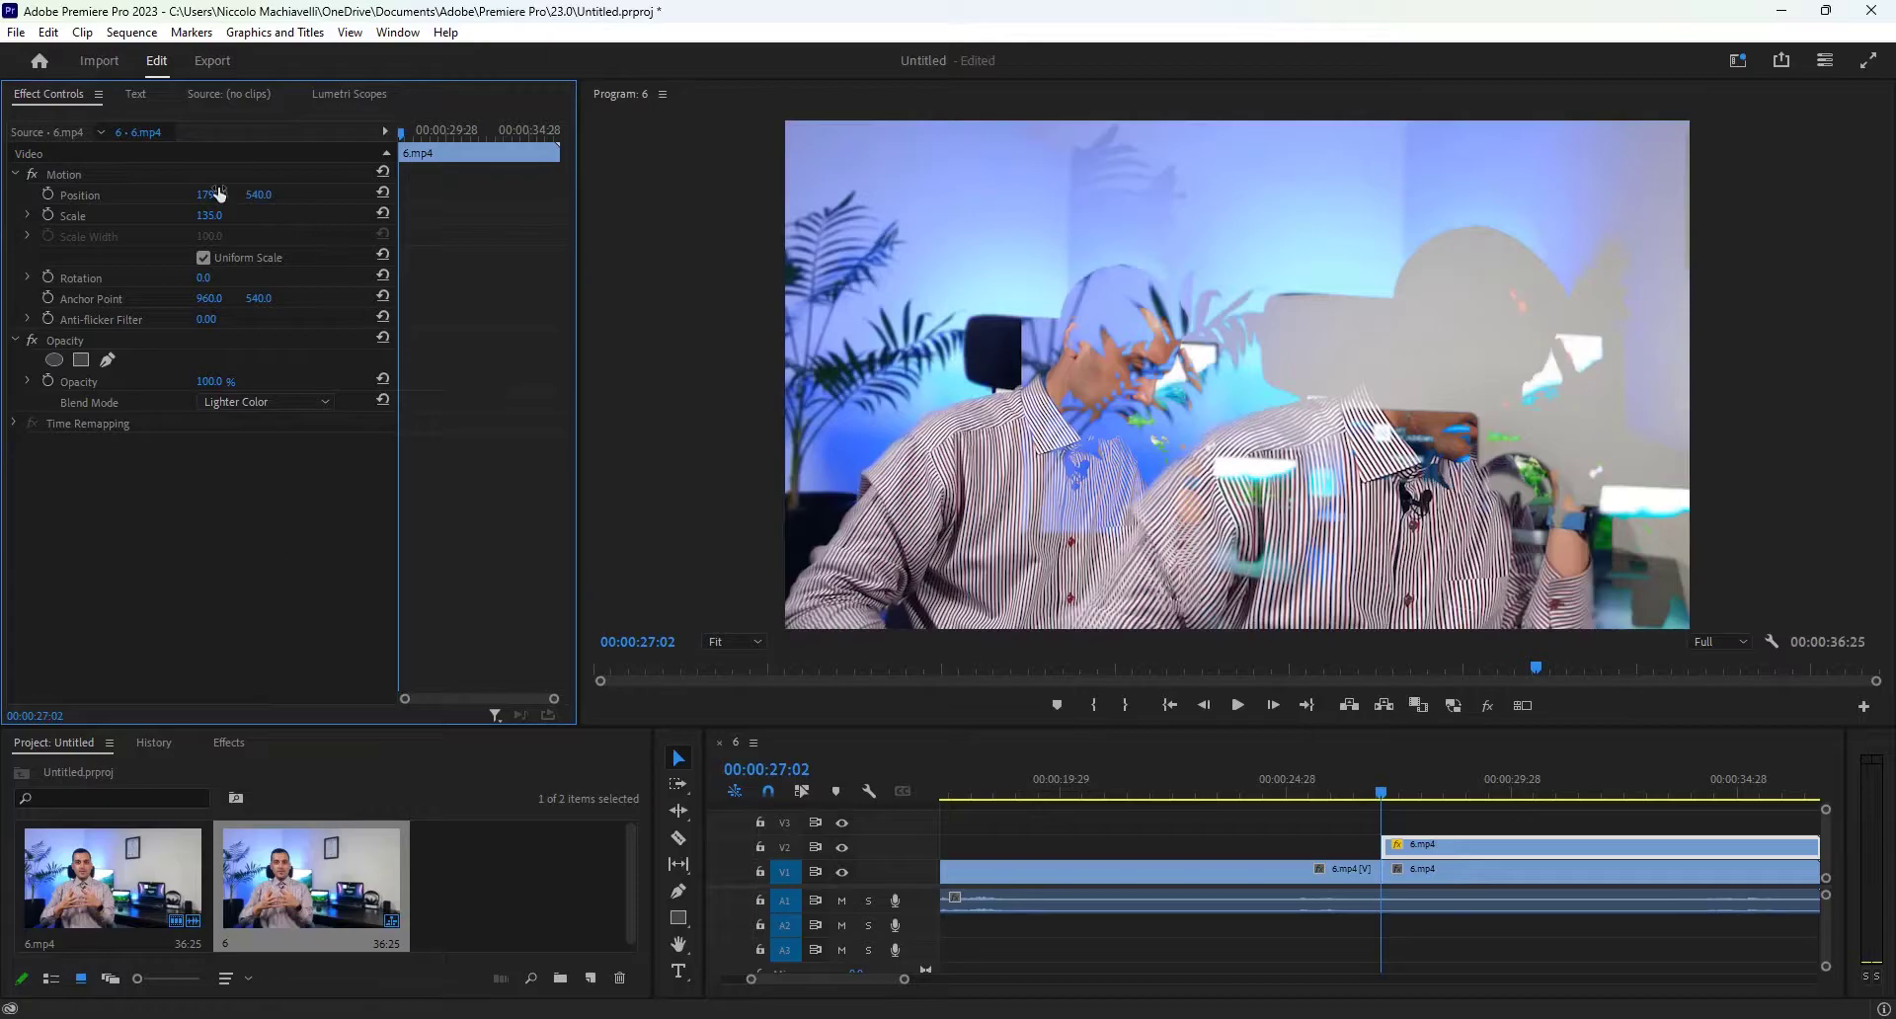
Step: Adjust the V2 copy to a horizontal Position of 1892 and Scale of 114, and play the result
left_click_drag(219, 195, 242, 194)
mouse_move(213, 195)
left_mouse_down()
mouse_move(267, 194)
mouse_move(220, 216)
mouse_move(235, 213)
left_mouse_up()
key("space")
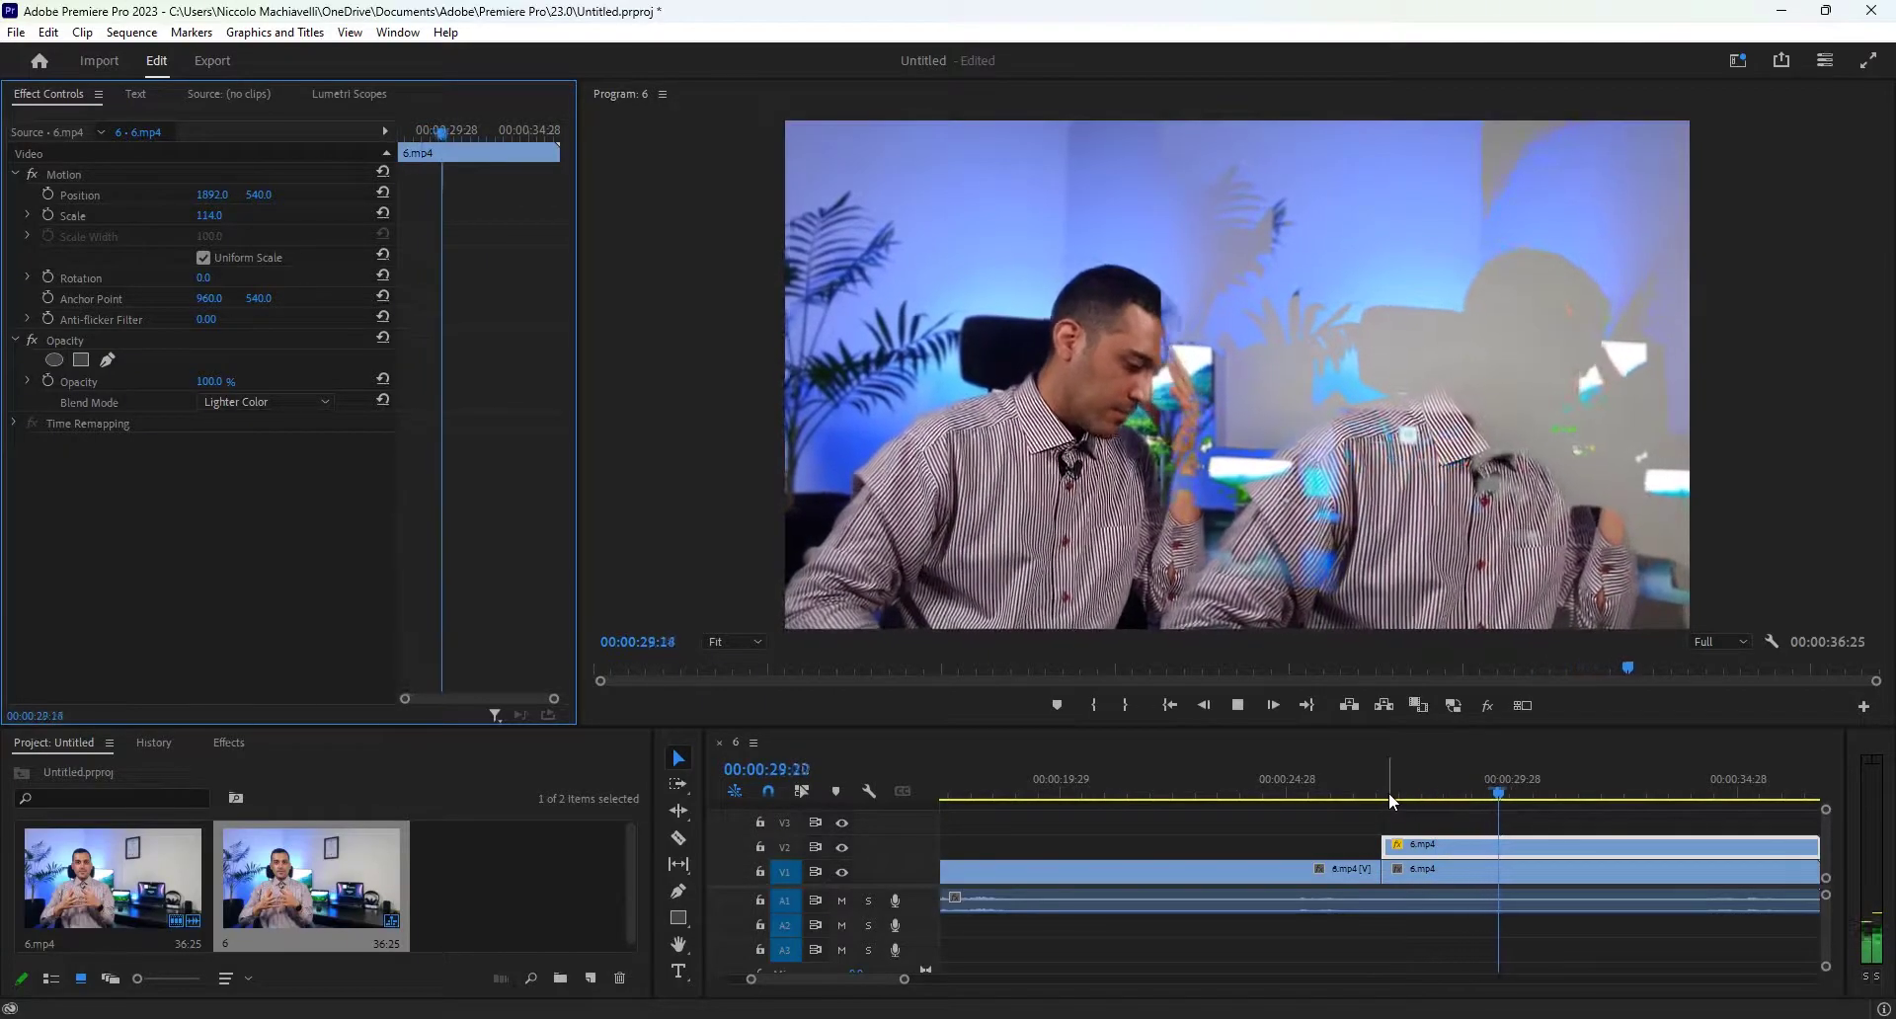
key("space")
Step: Find the Cross Dissolve transition and apply it to the start of the V2 clip
left_click(498, 747)
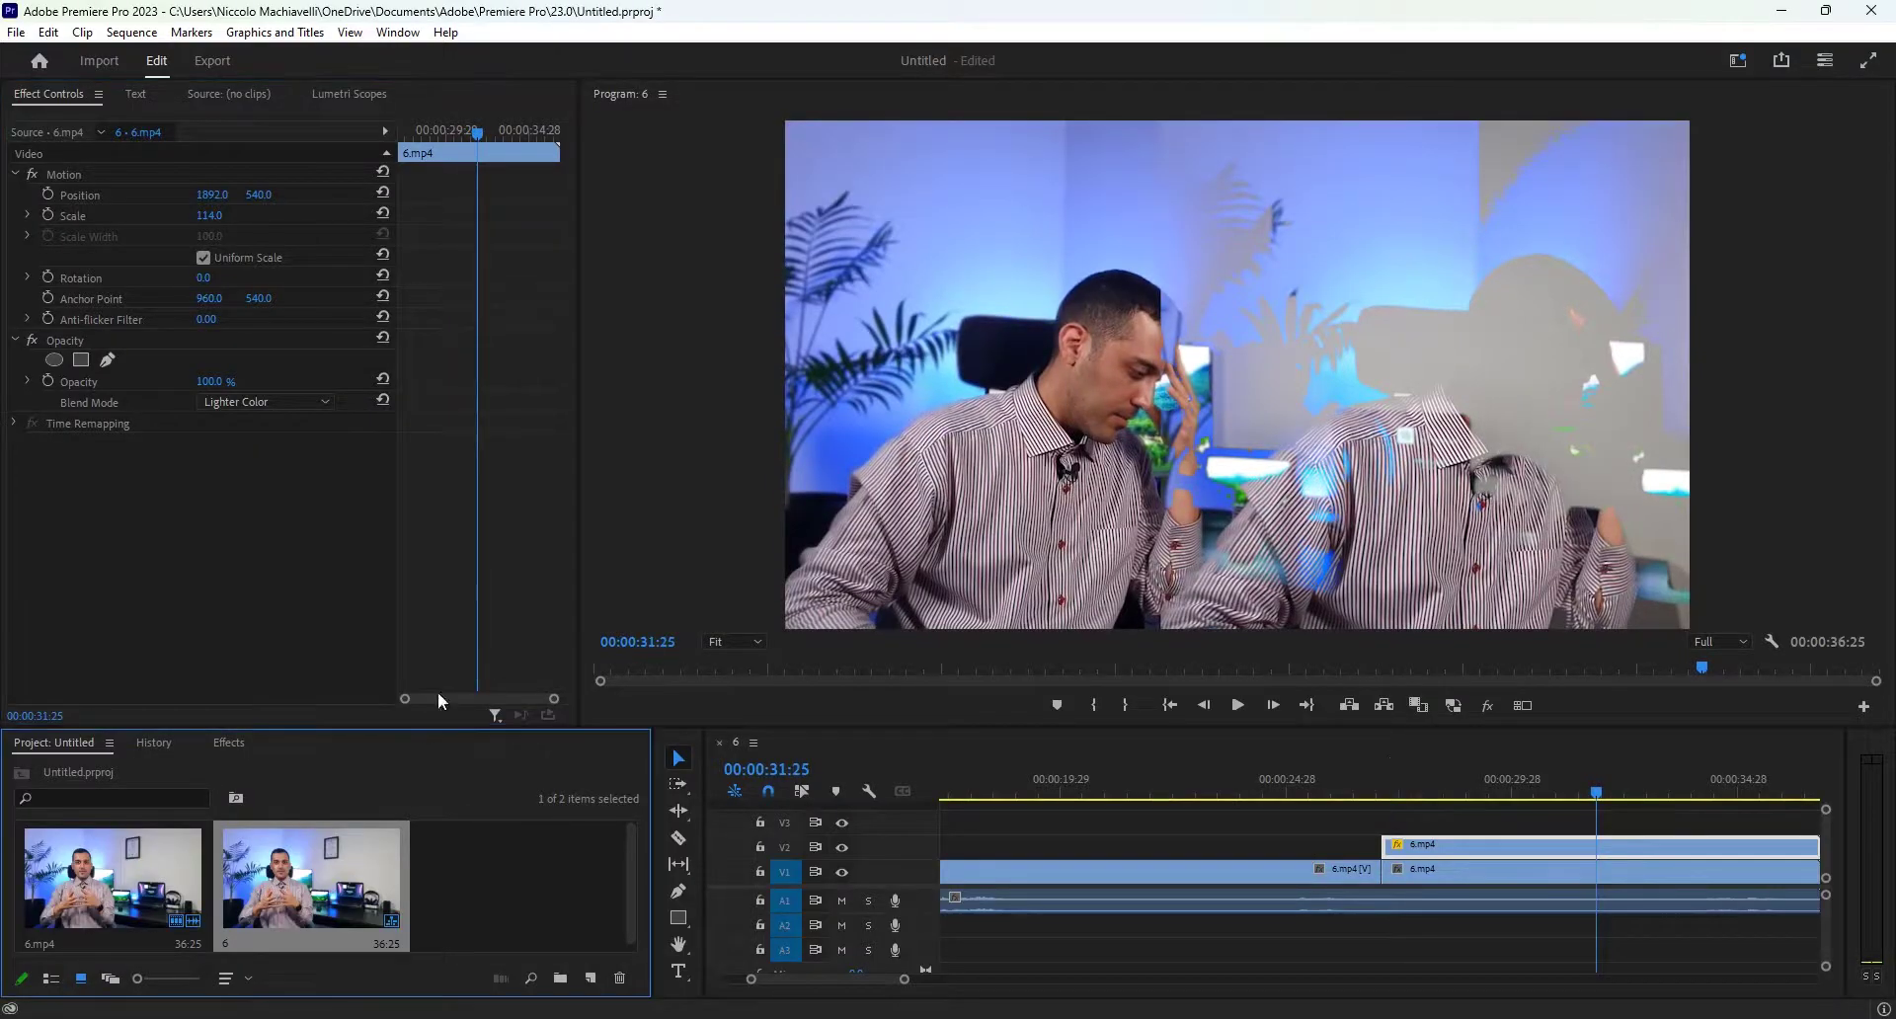
left_click(229, 746)
left_click(87, 767)
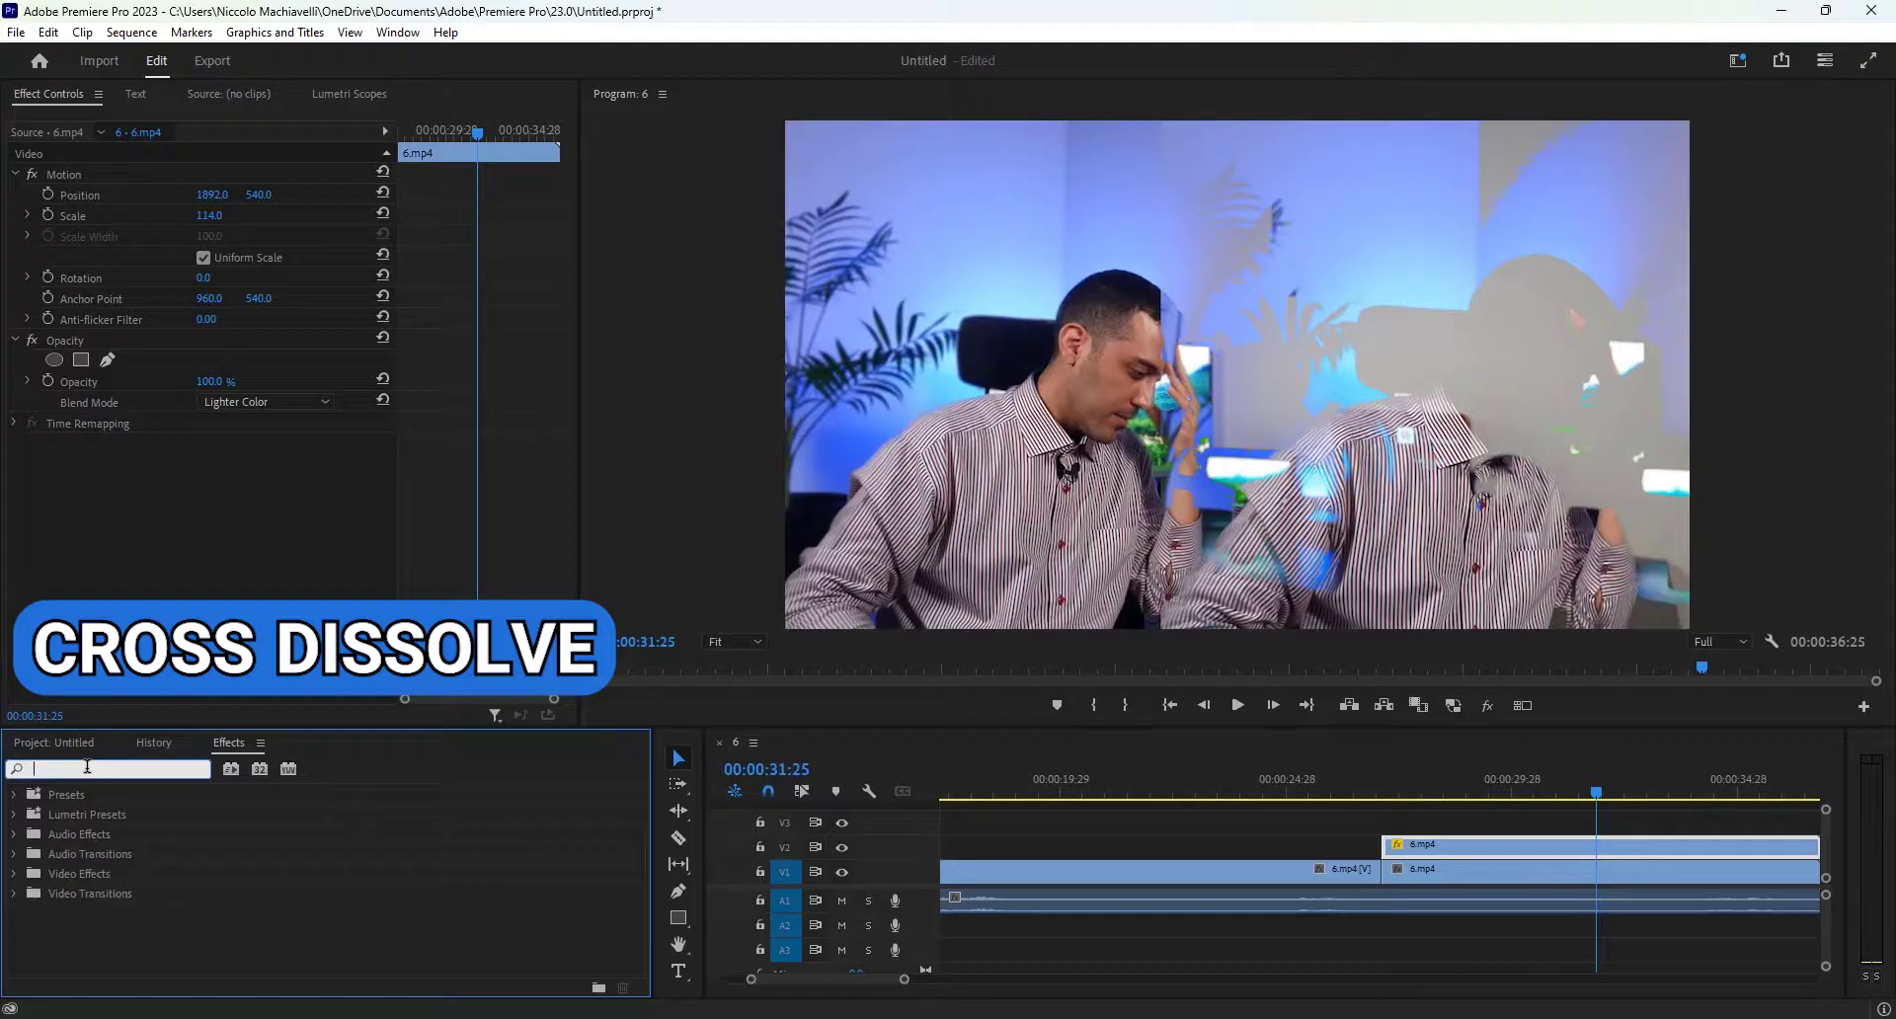
type("cross")
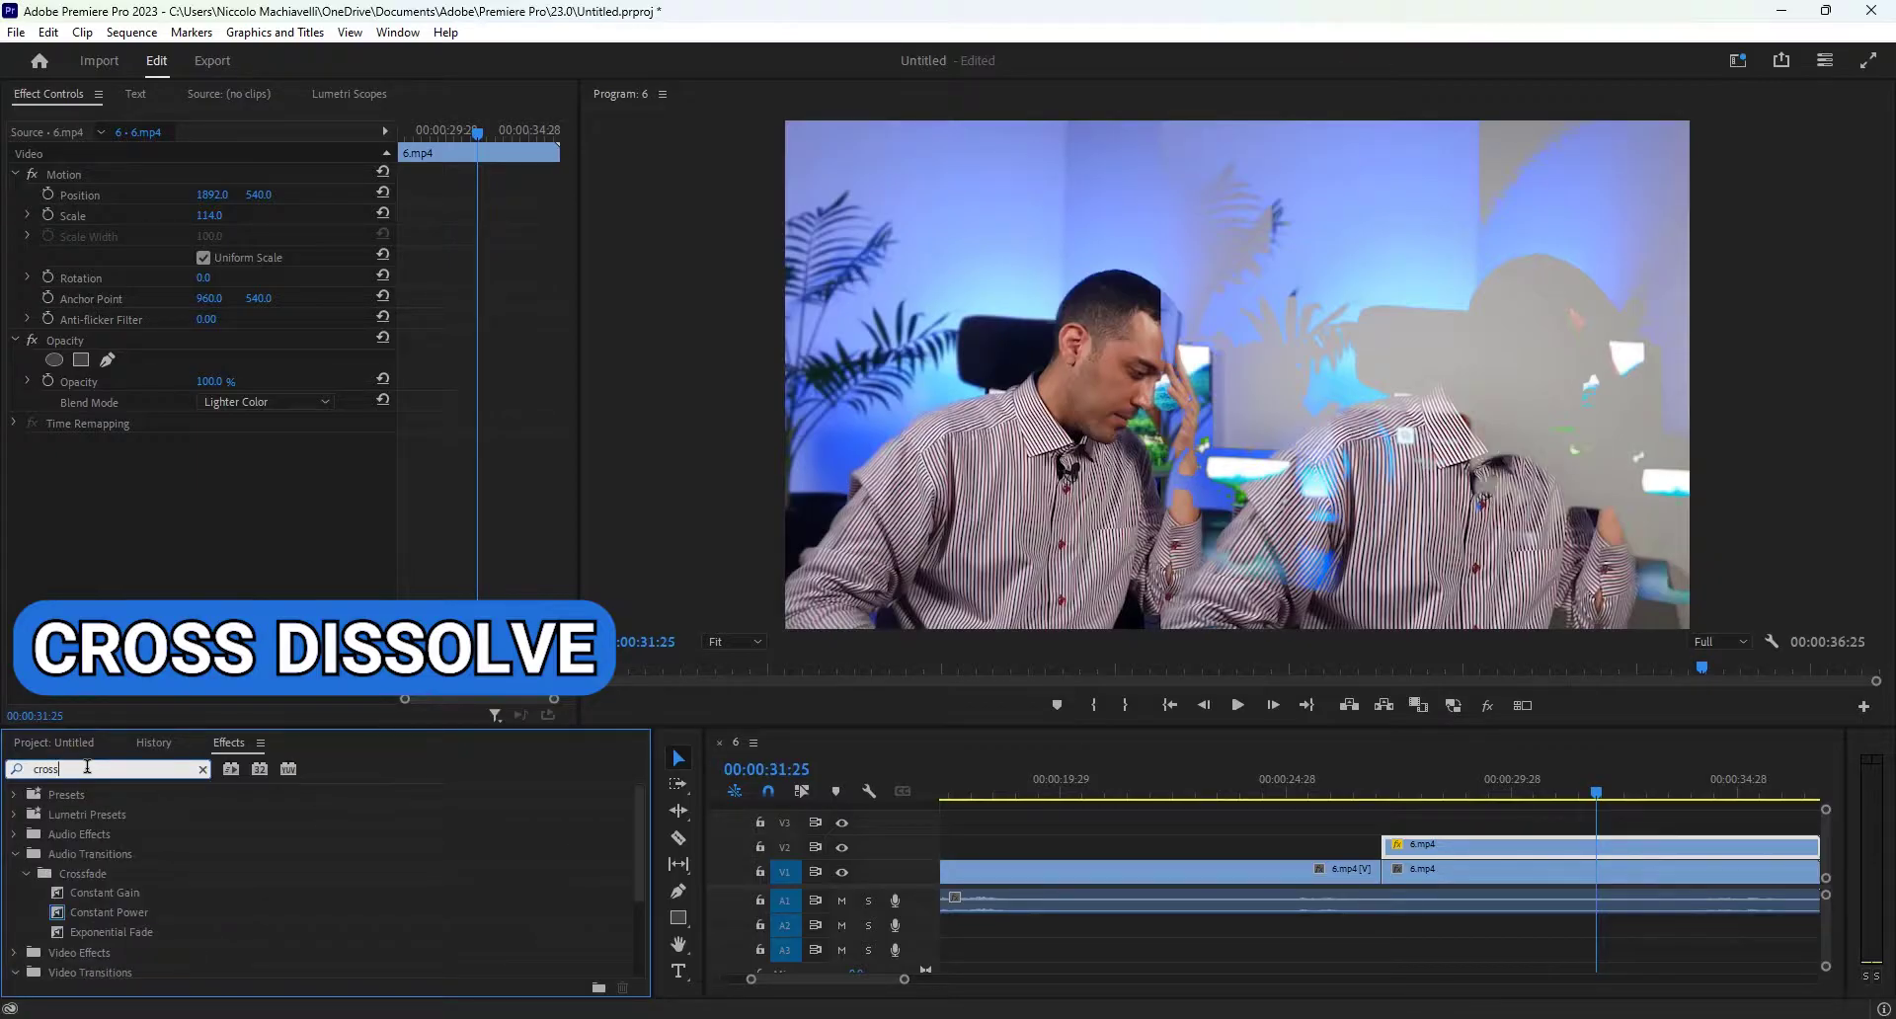
type(" di")
left_click_drag(98, 931, 1449, 851)
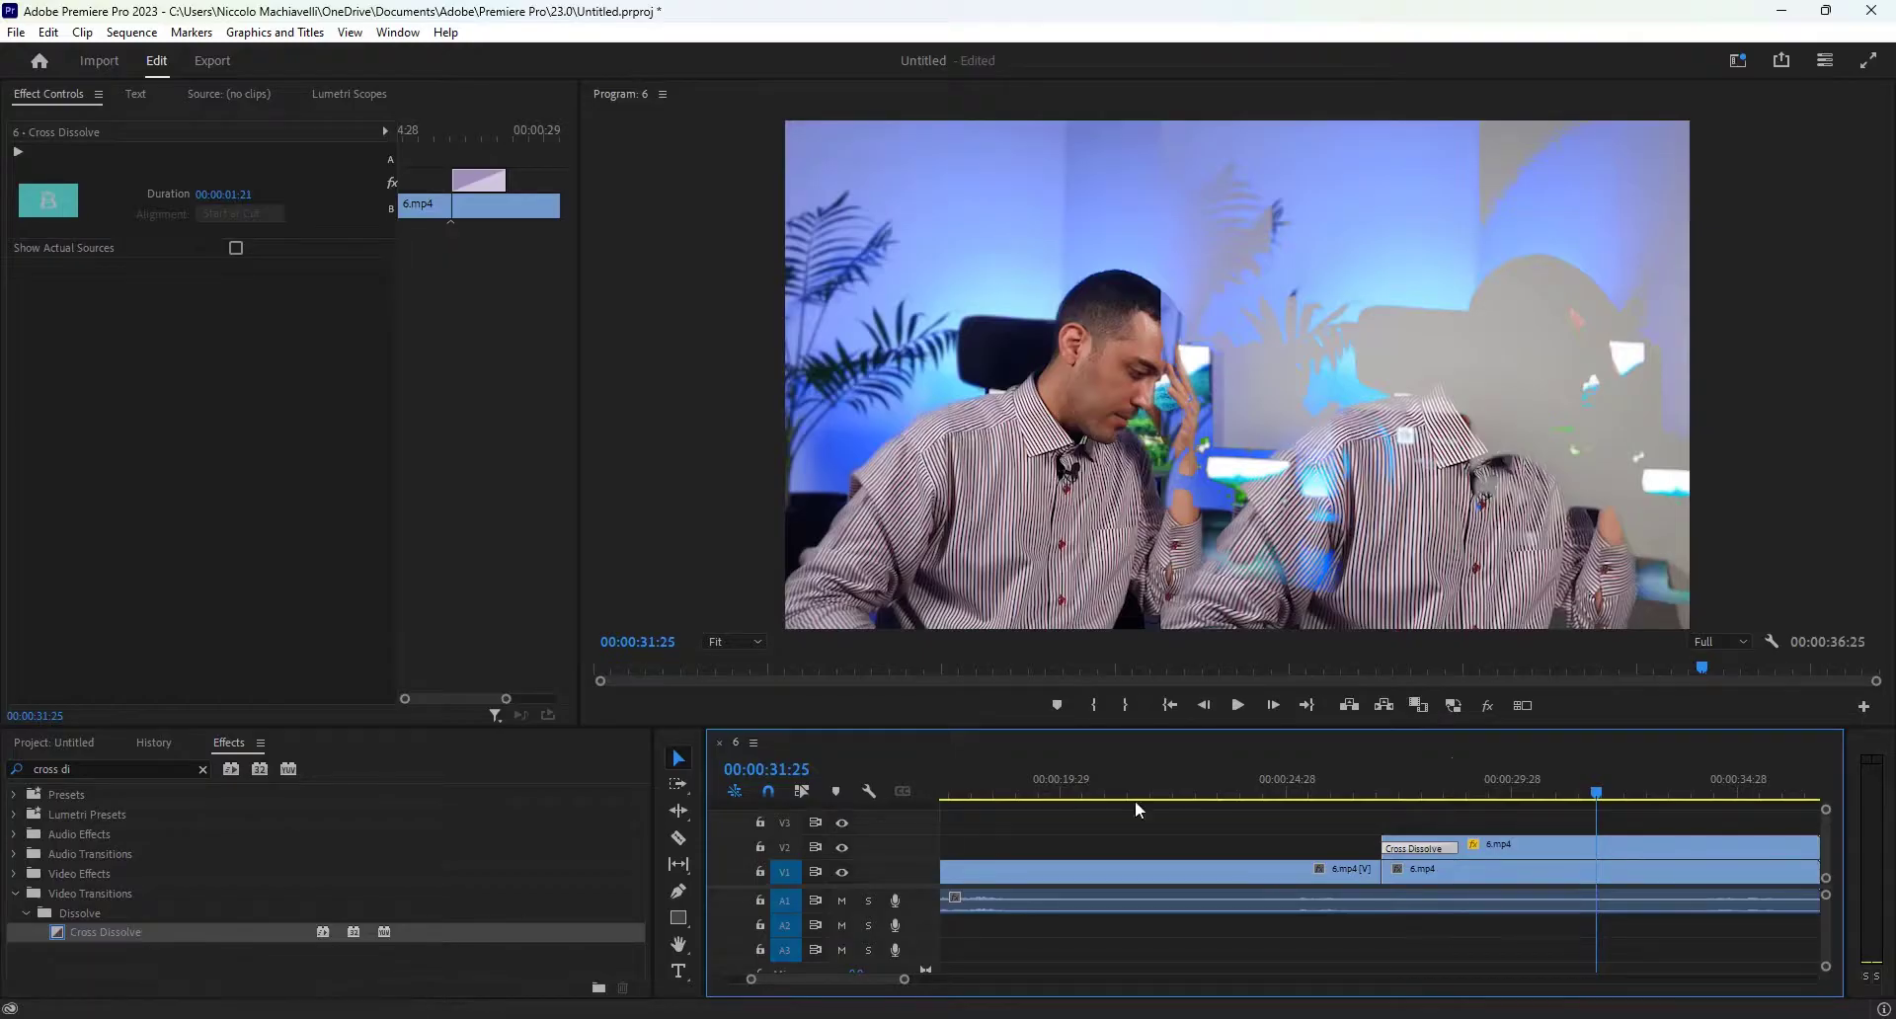
Step: At 00:00:27:02, reset the V2 clip's Position and Scale to their defaults and start keyframes for both
key("Up")
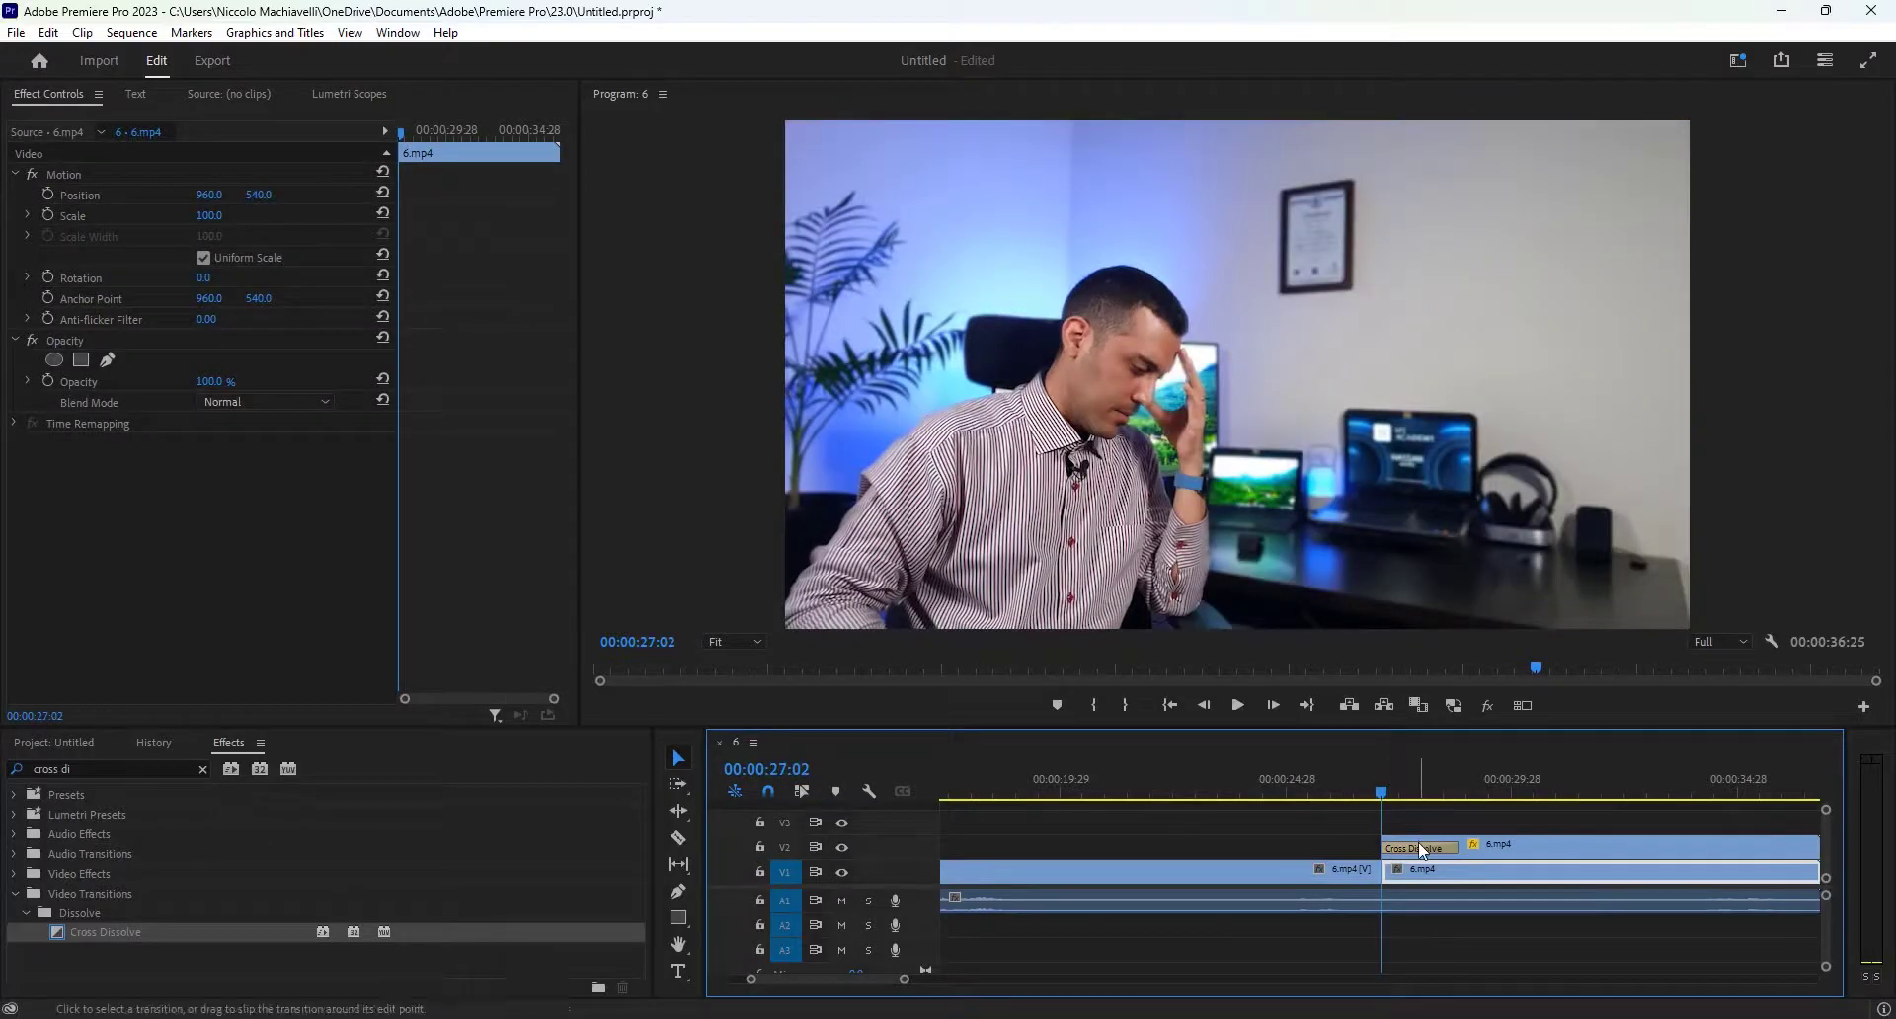
left_click(1511, 843)
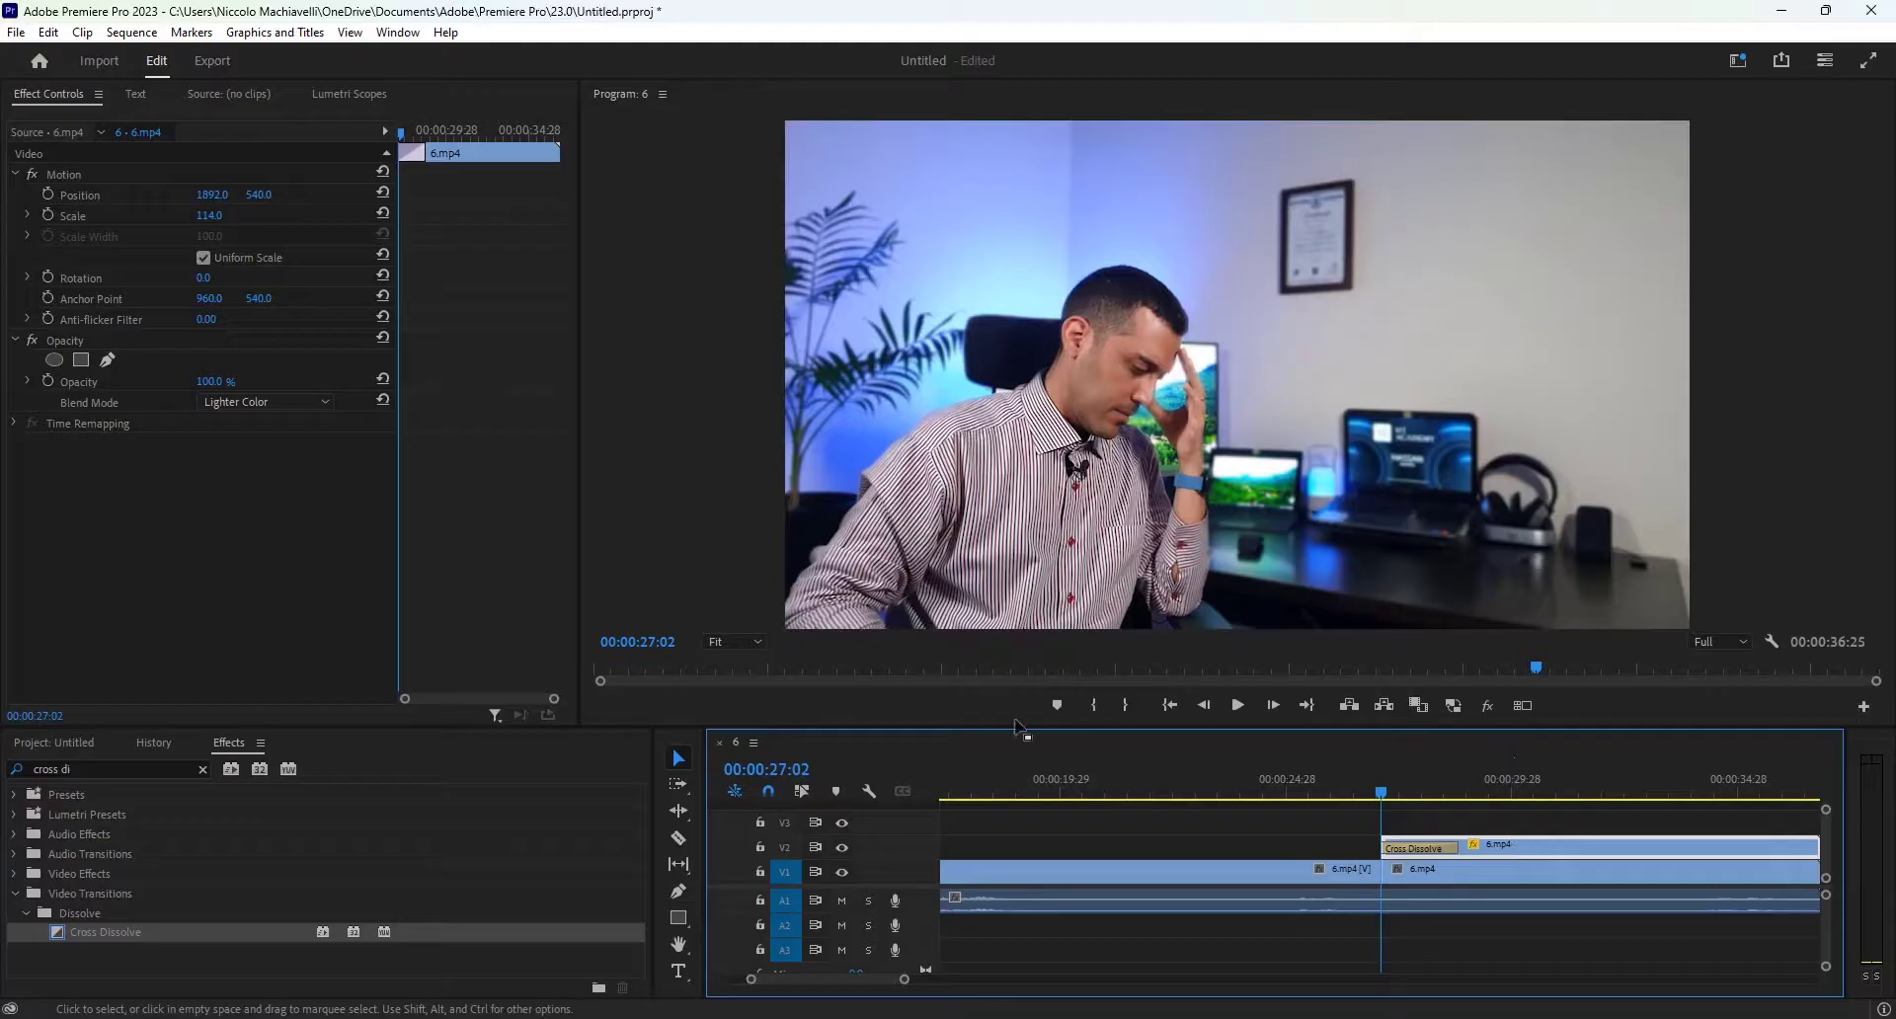
left_click(385, 211)
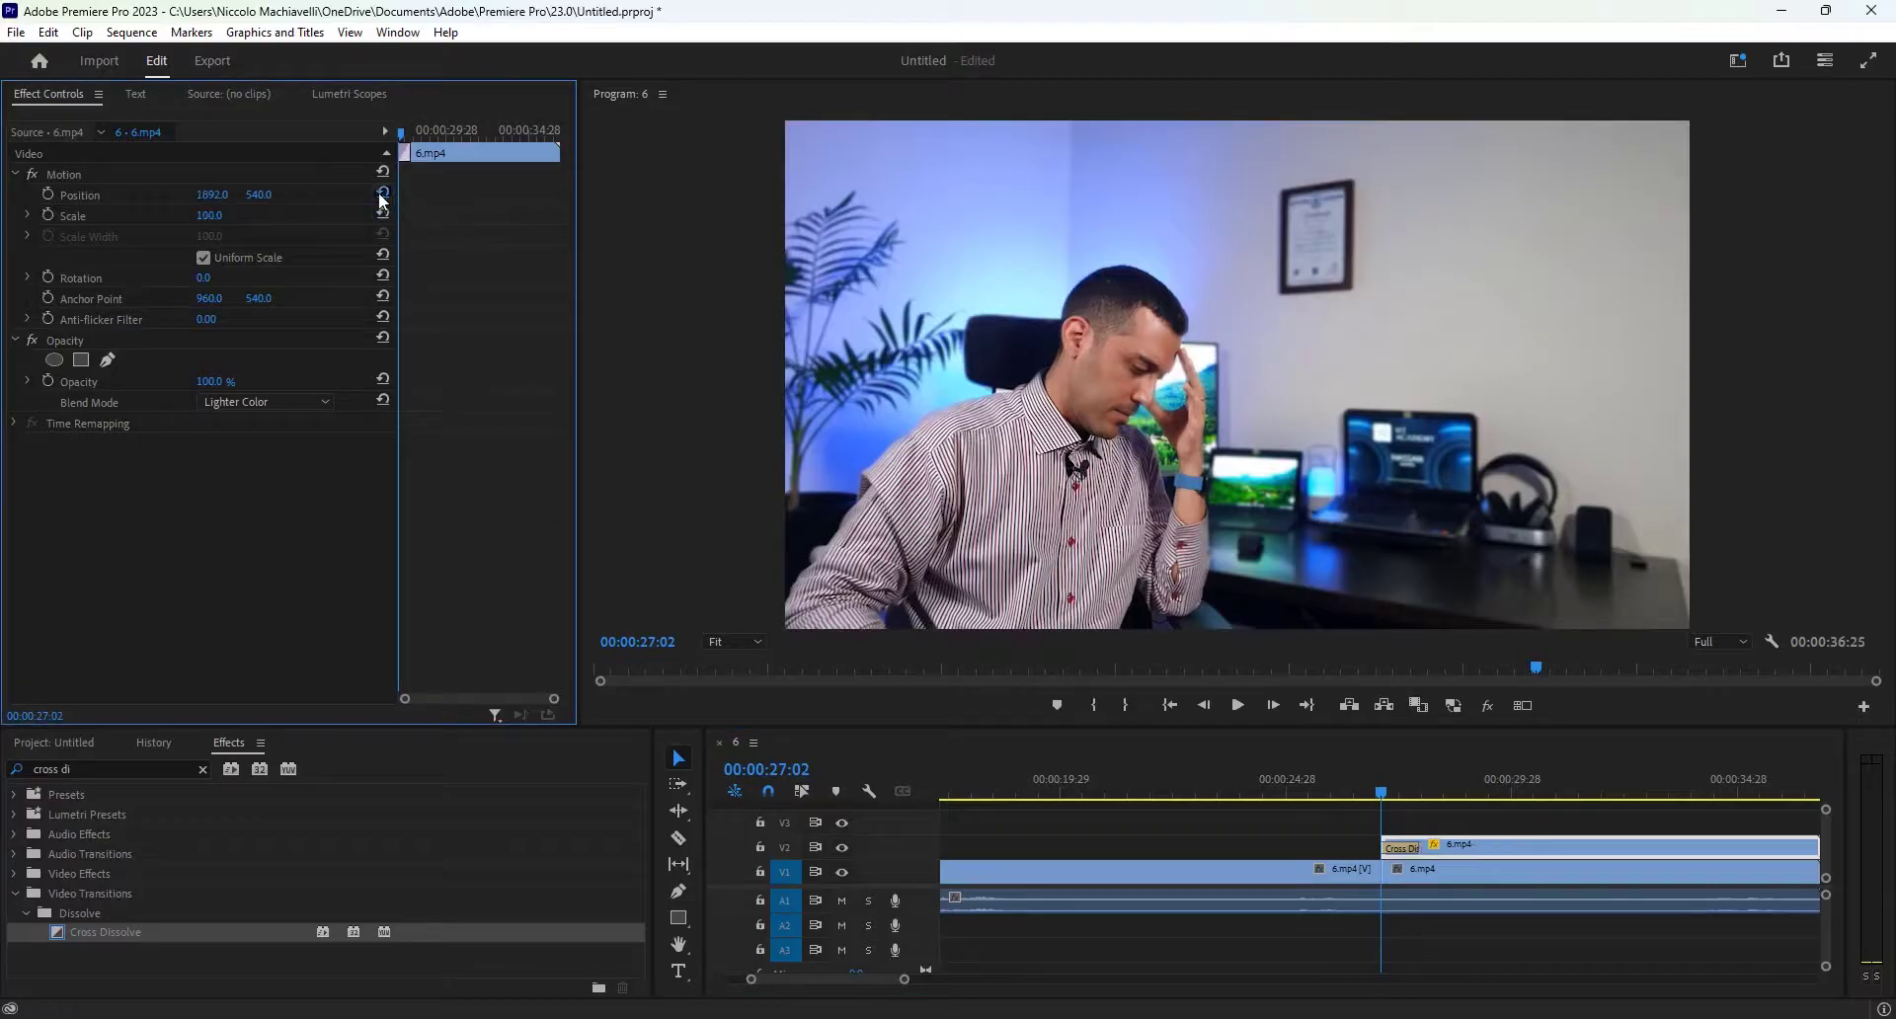
left_click(46, 194)
left_click(46, 215)
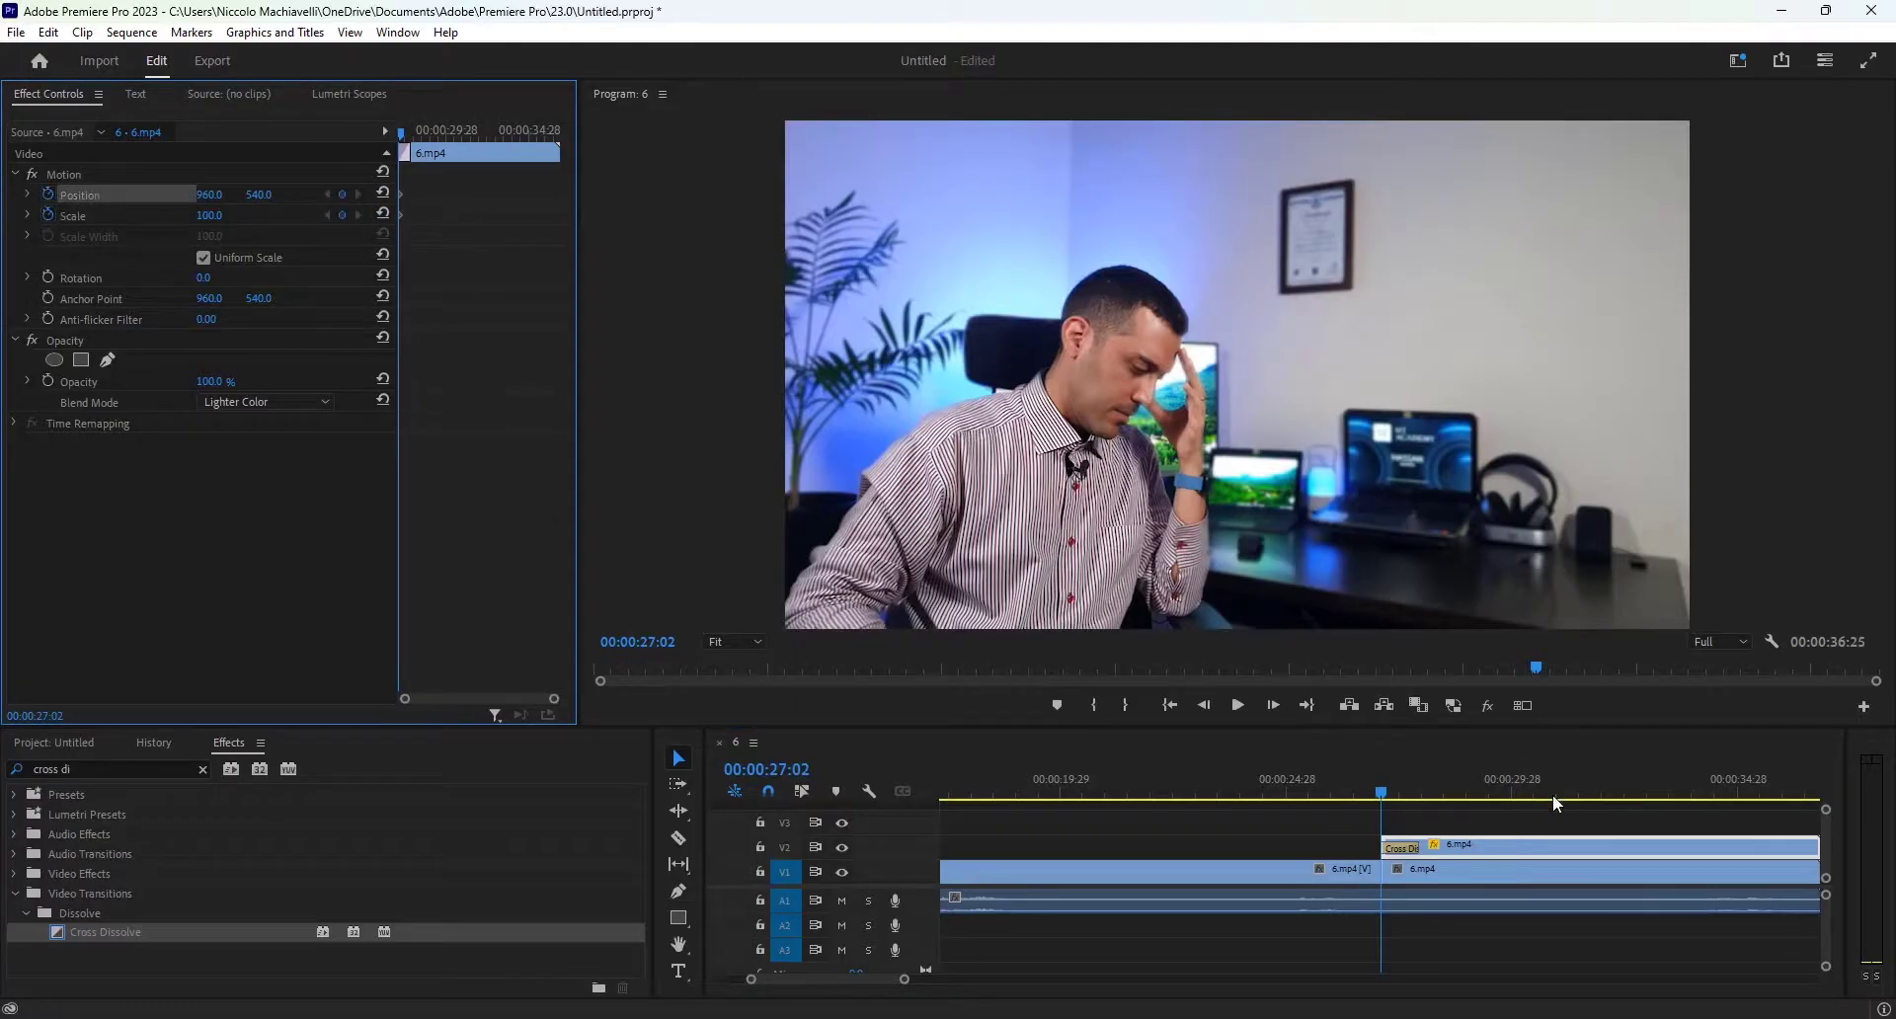
Step: At 00:00:28:09, keyframe the V2 clip's horizontal Position at 1844 and its Scale at 108
left_click_drag(1380, 796, 1435, 793)
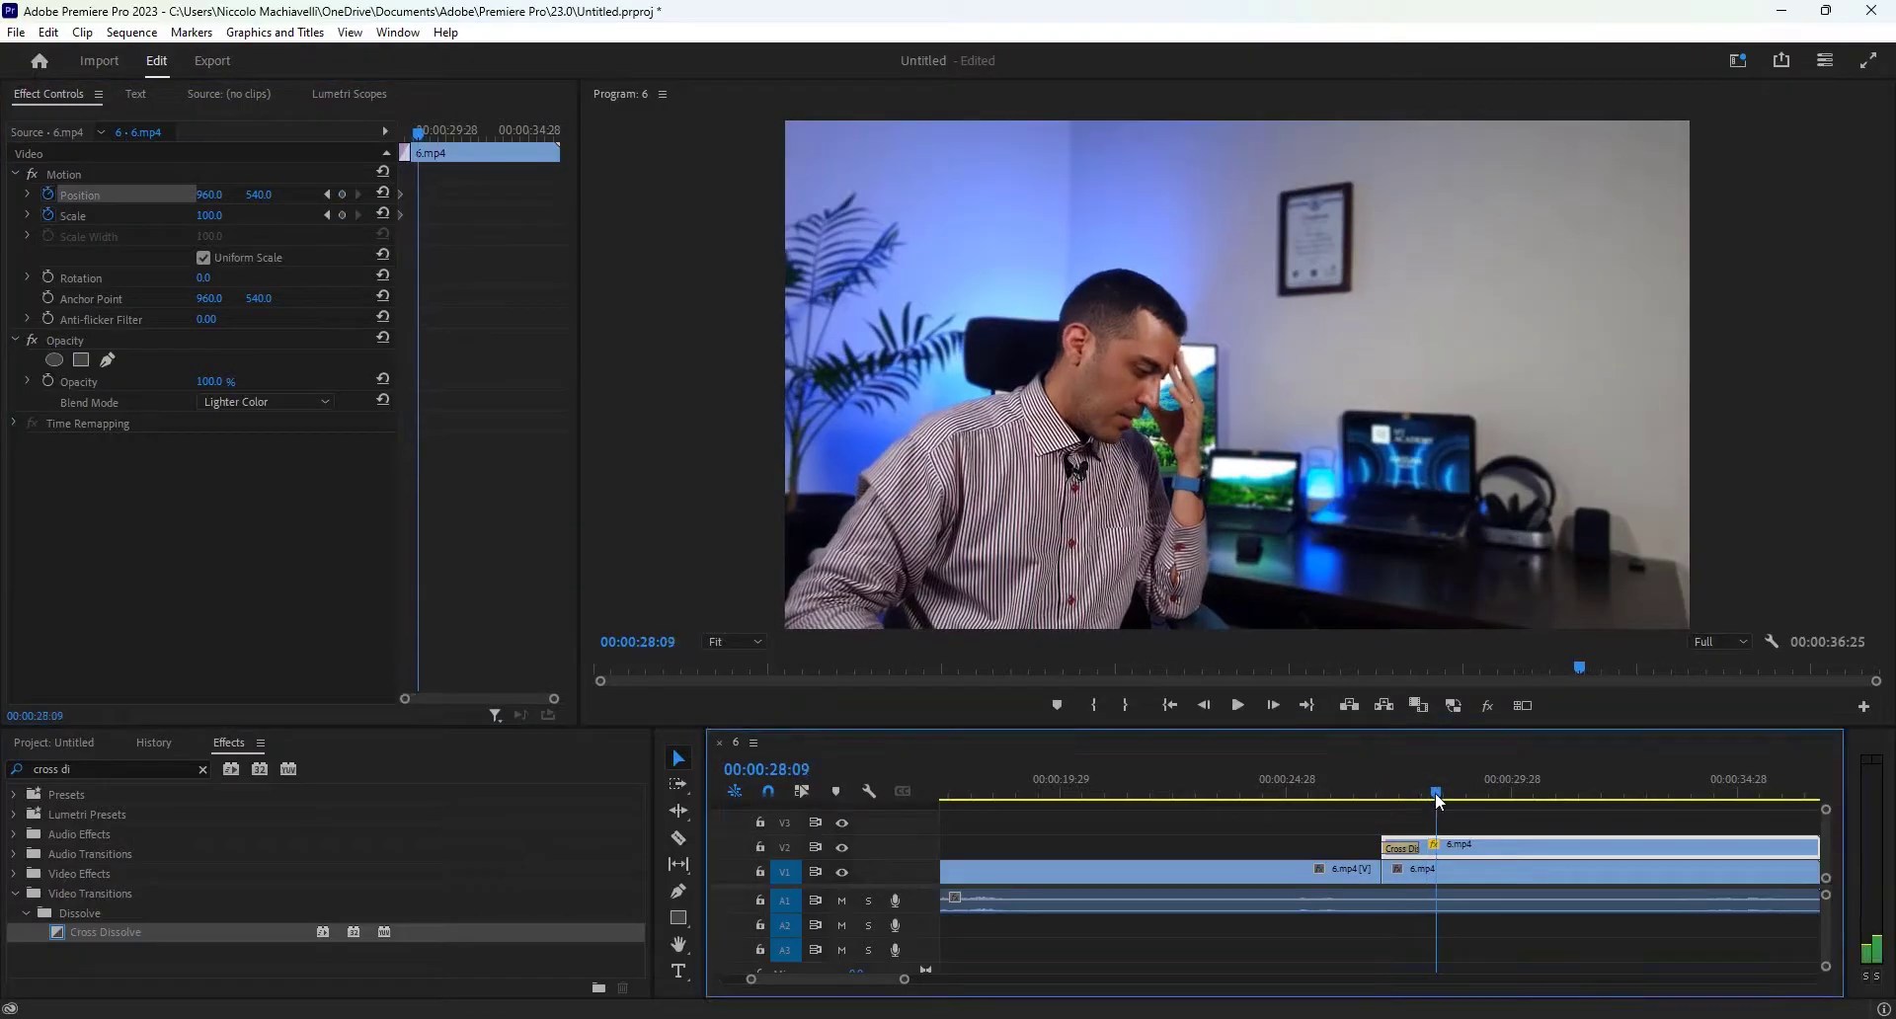
left_click(342, 215)
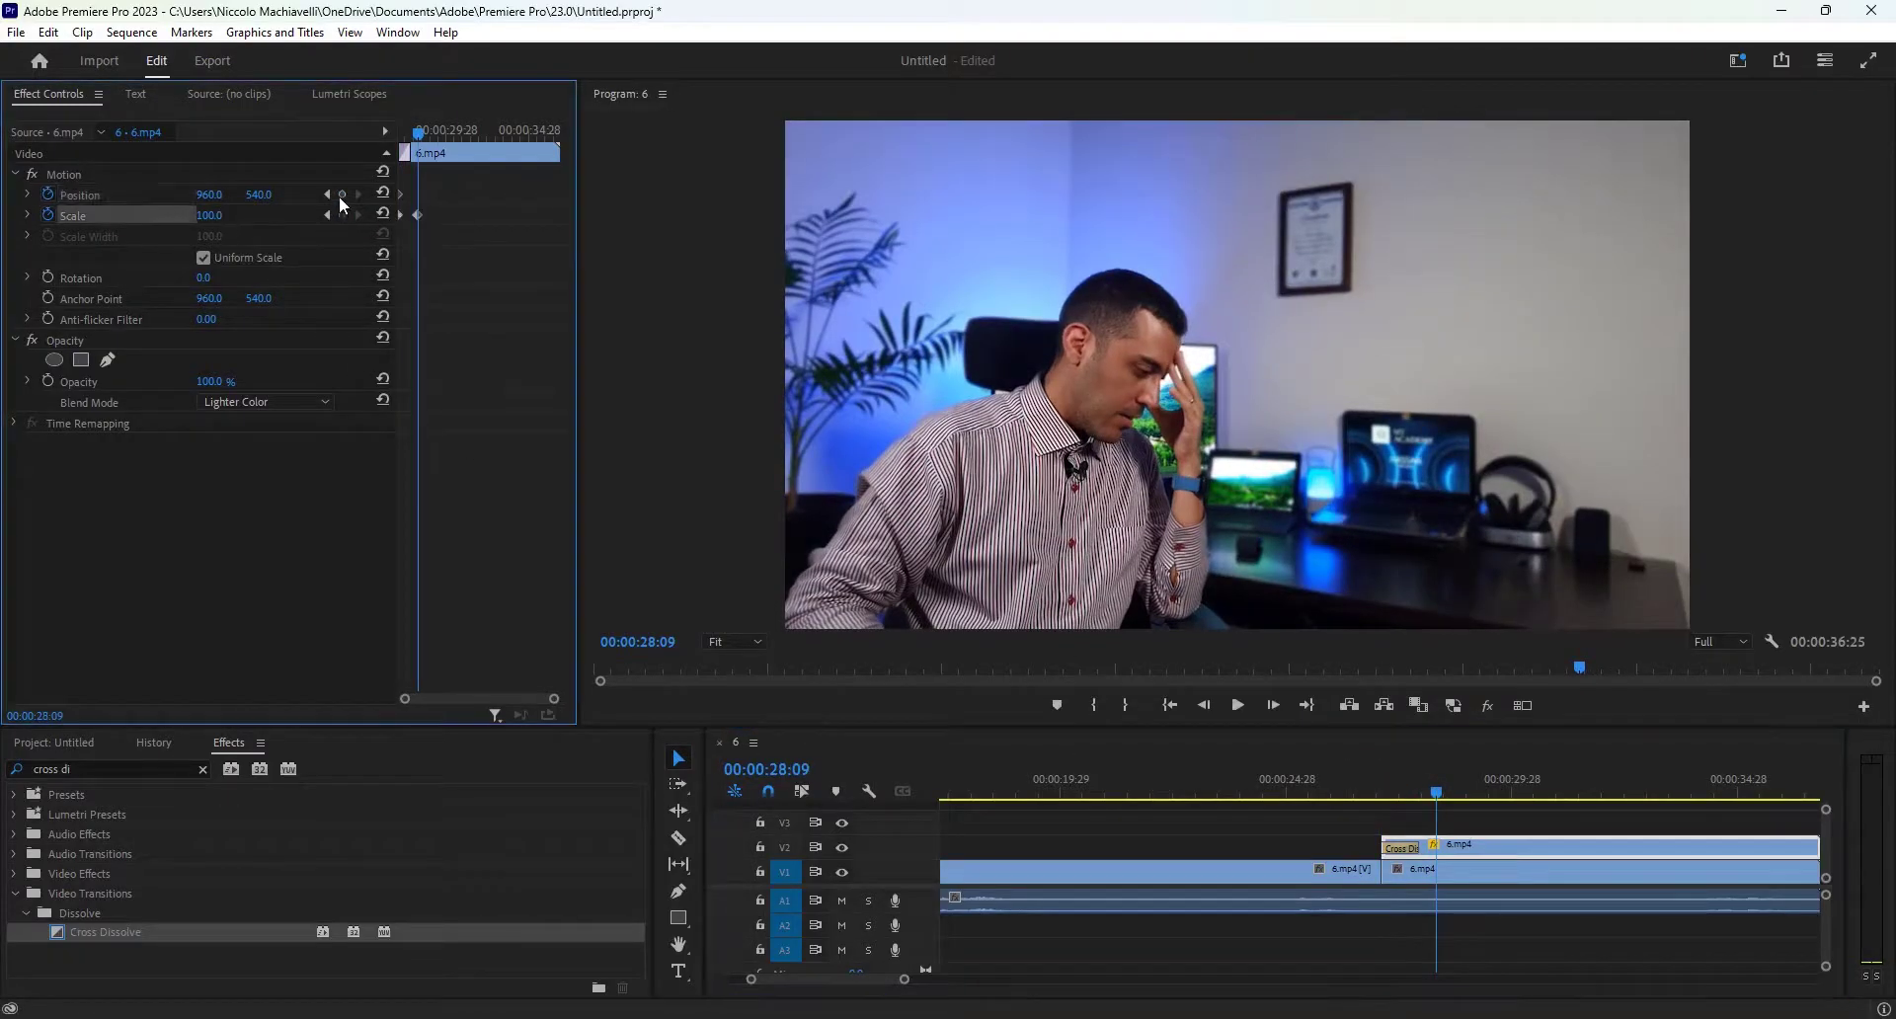
left_click(343, 215)
left_click(210, 216)
type("120")
key("Return")
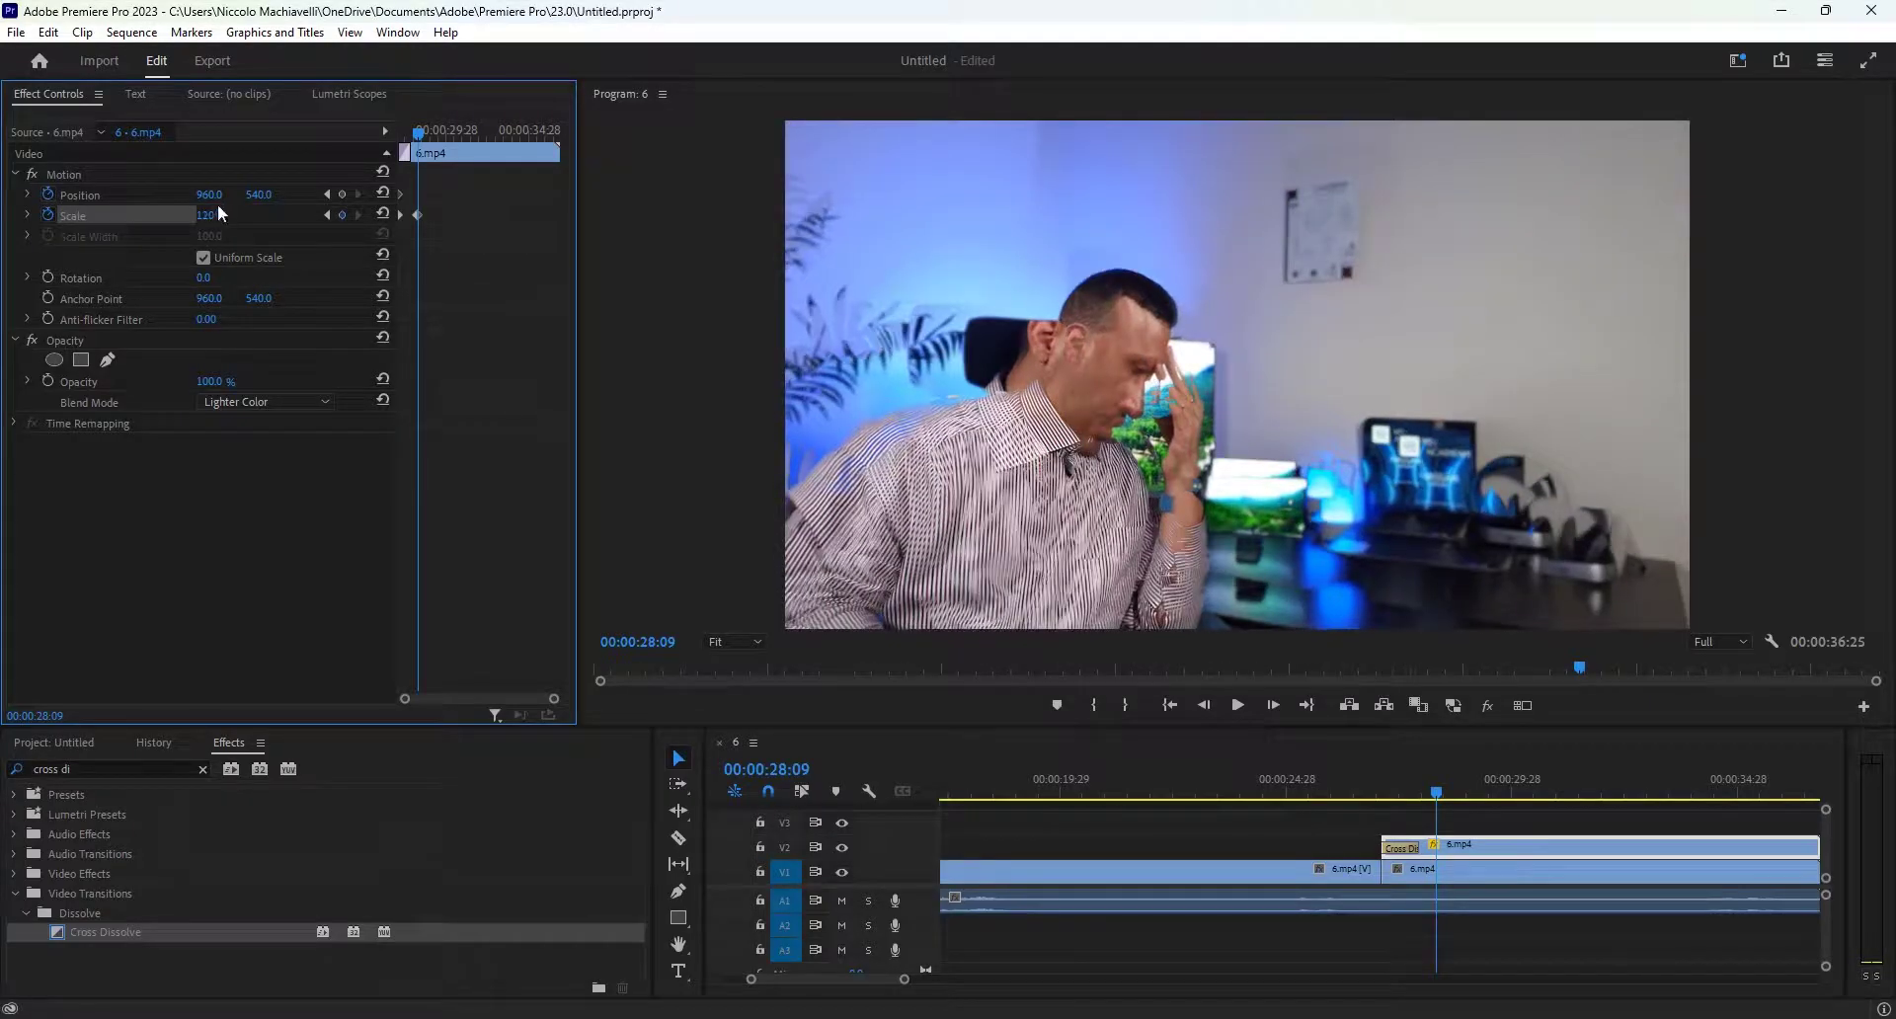
mouse_move(216, 194)
left_mouse_down()
mouse_move(414, 195)
mouse_move(247, 195)
mouse_move(282, 195)
mouse_move(209, 215)
left_mouse_up()
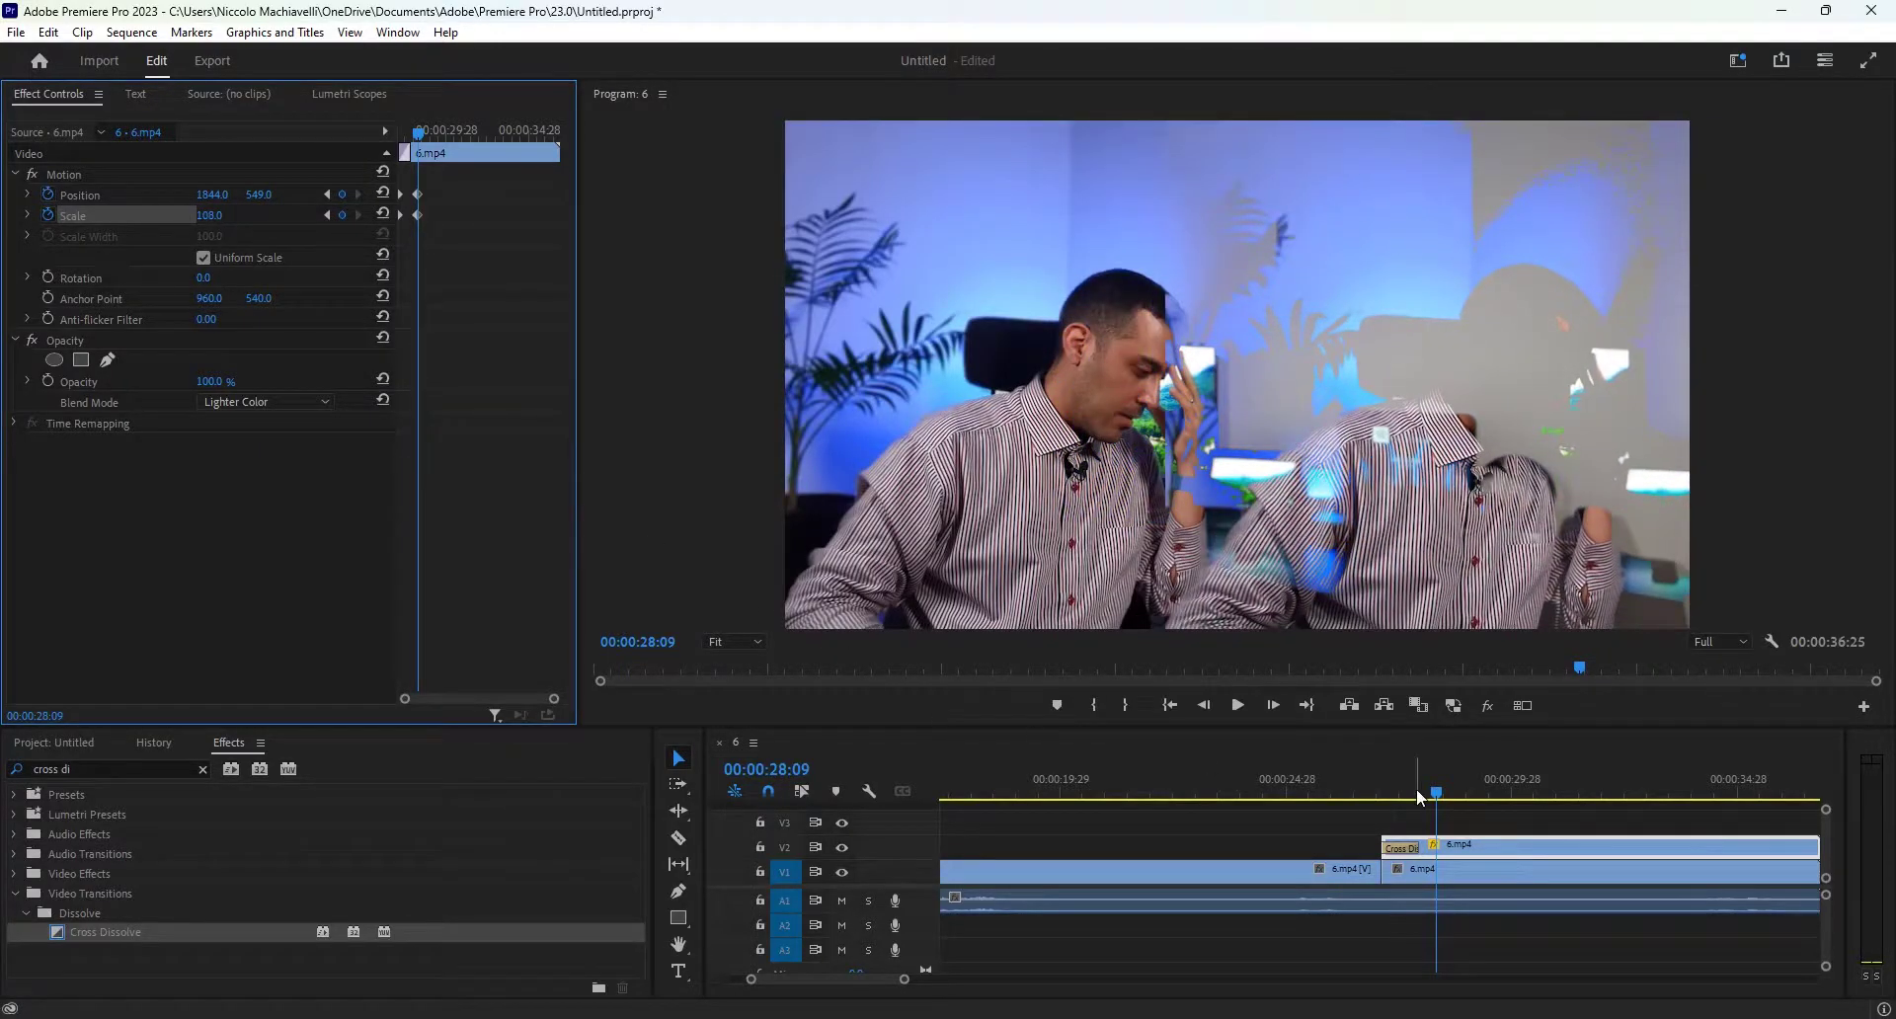
Step: Start Position and Scale keyframes at 00:00:27:02 on the V1 clip beneath the copy, keeping their default values
key("Up")
left_click(1408, 870)
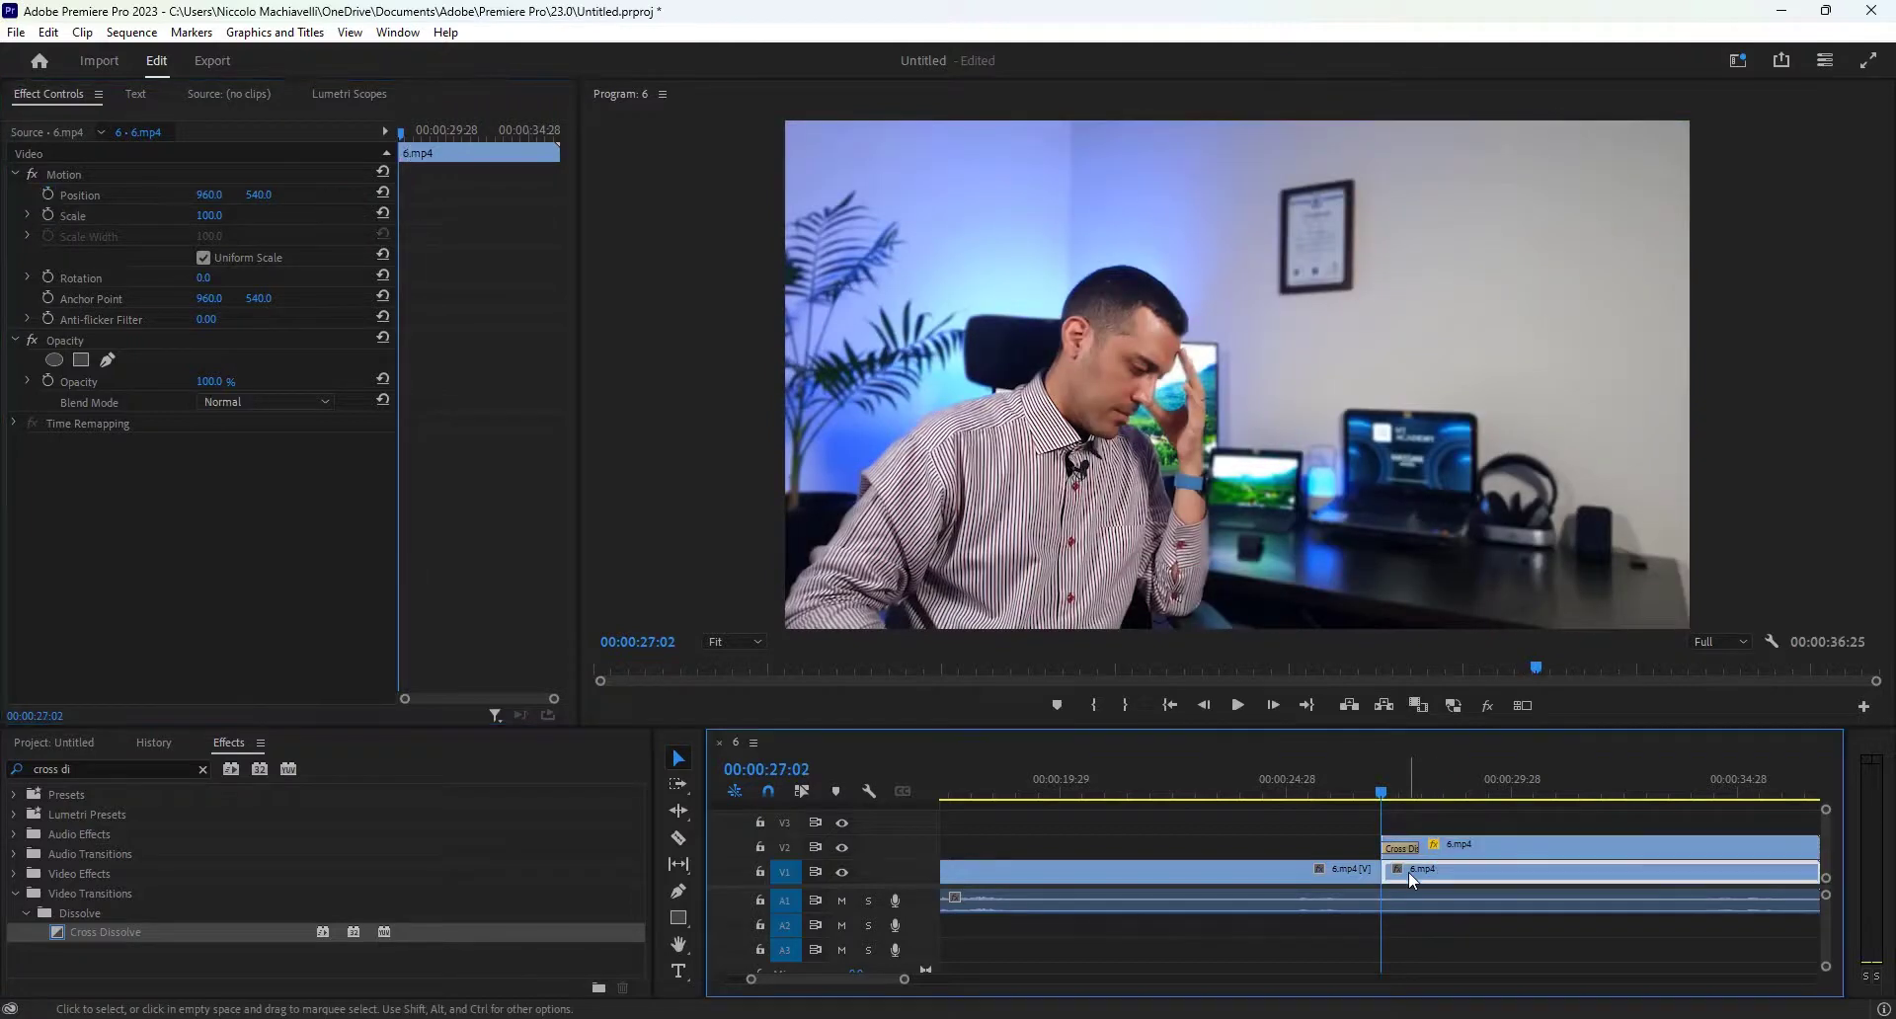
left_click(47, 214)
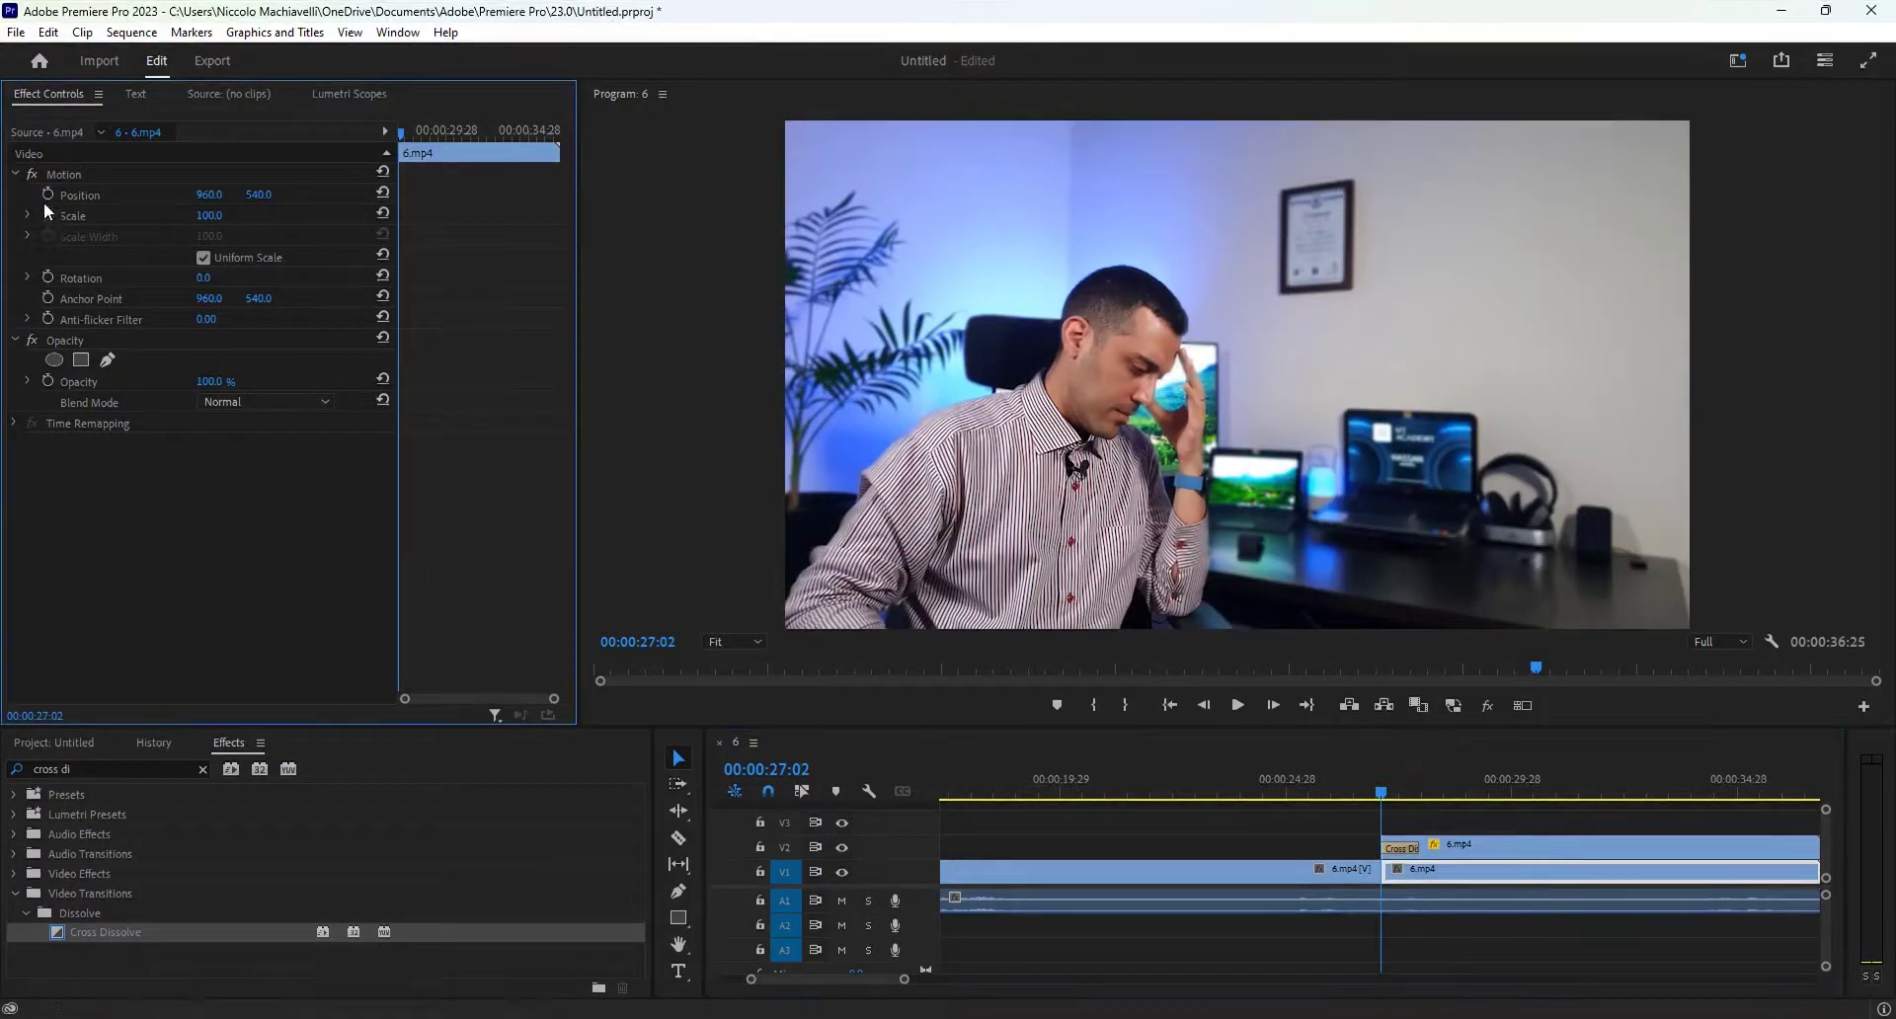
left_click(48, 194)
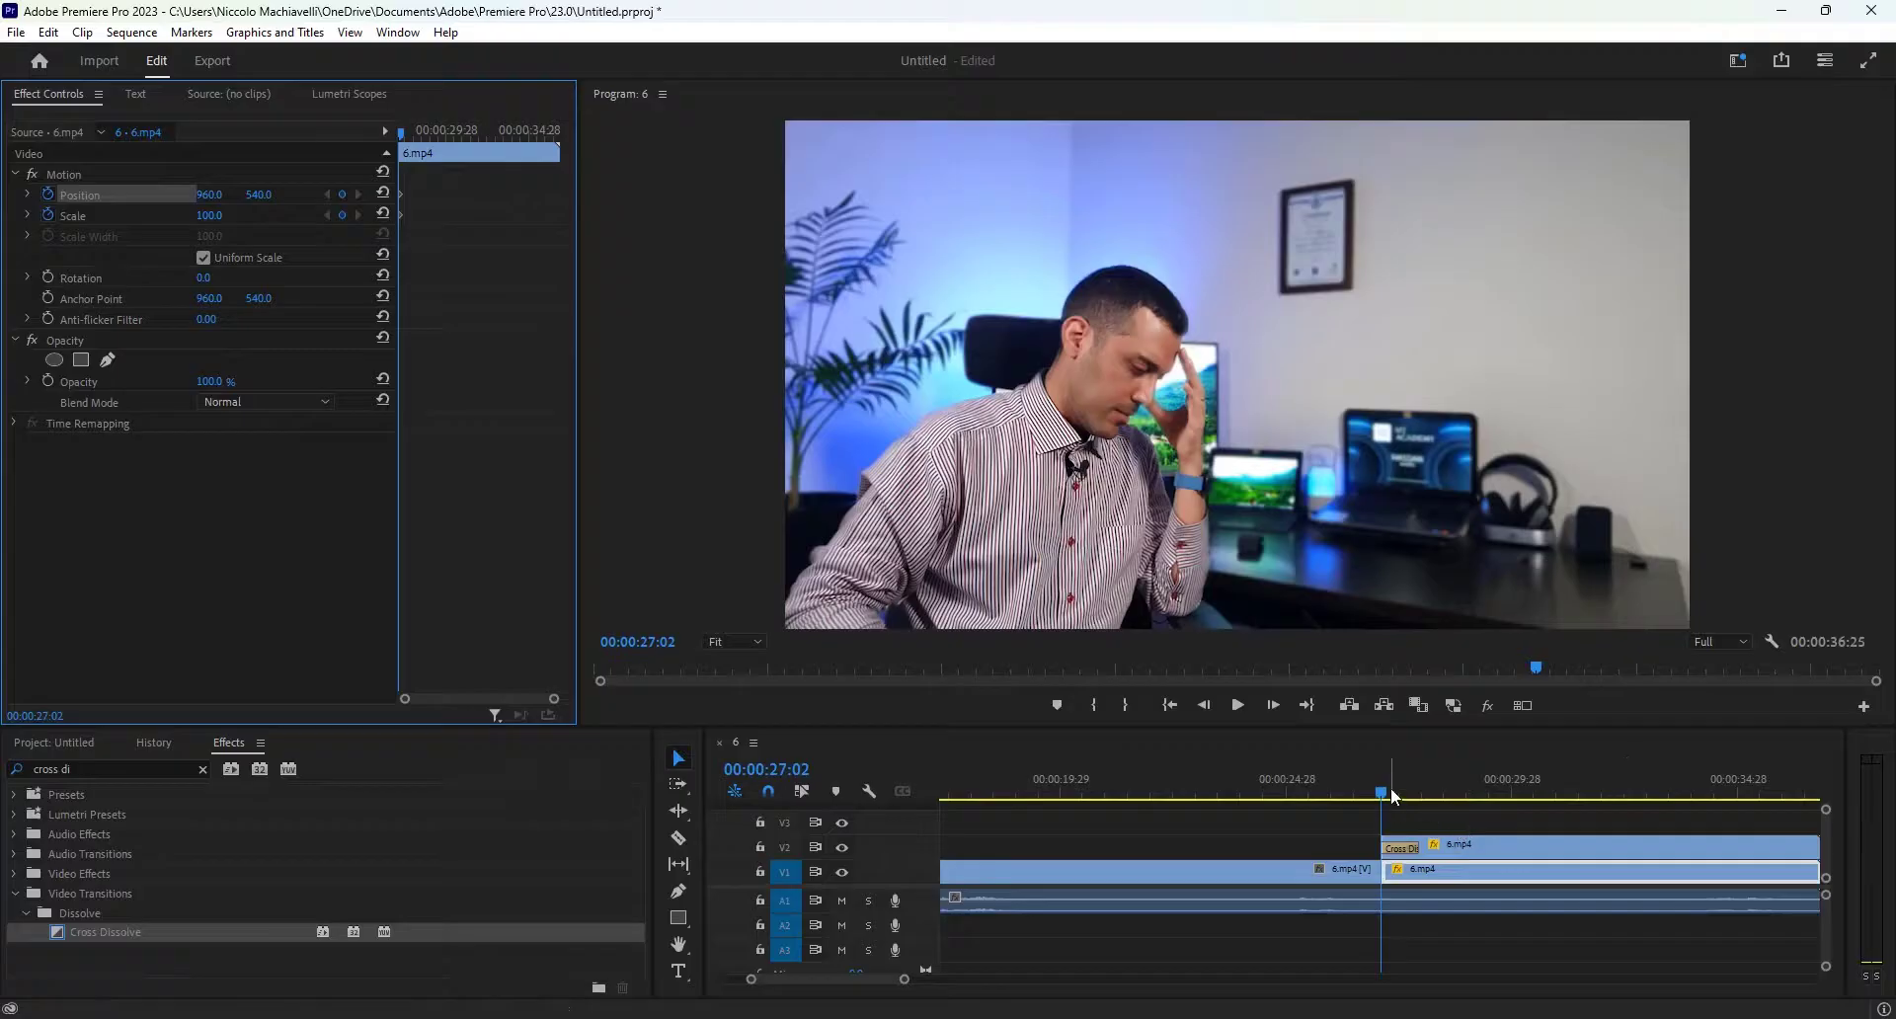
Step: Hold the V1 clip's Position and Scale with keyframes, and at 00:00:28:25 set horizontal Position to 890 and Scale to 116
left_click_drag(1383, 796, 1460, 796)
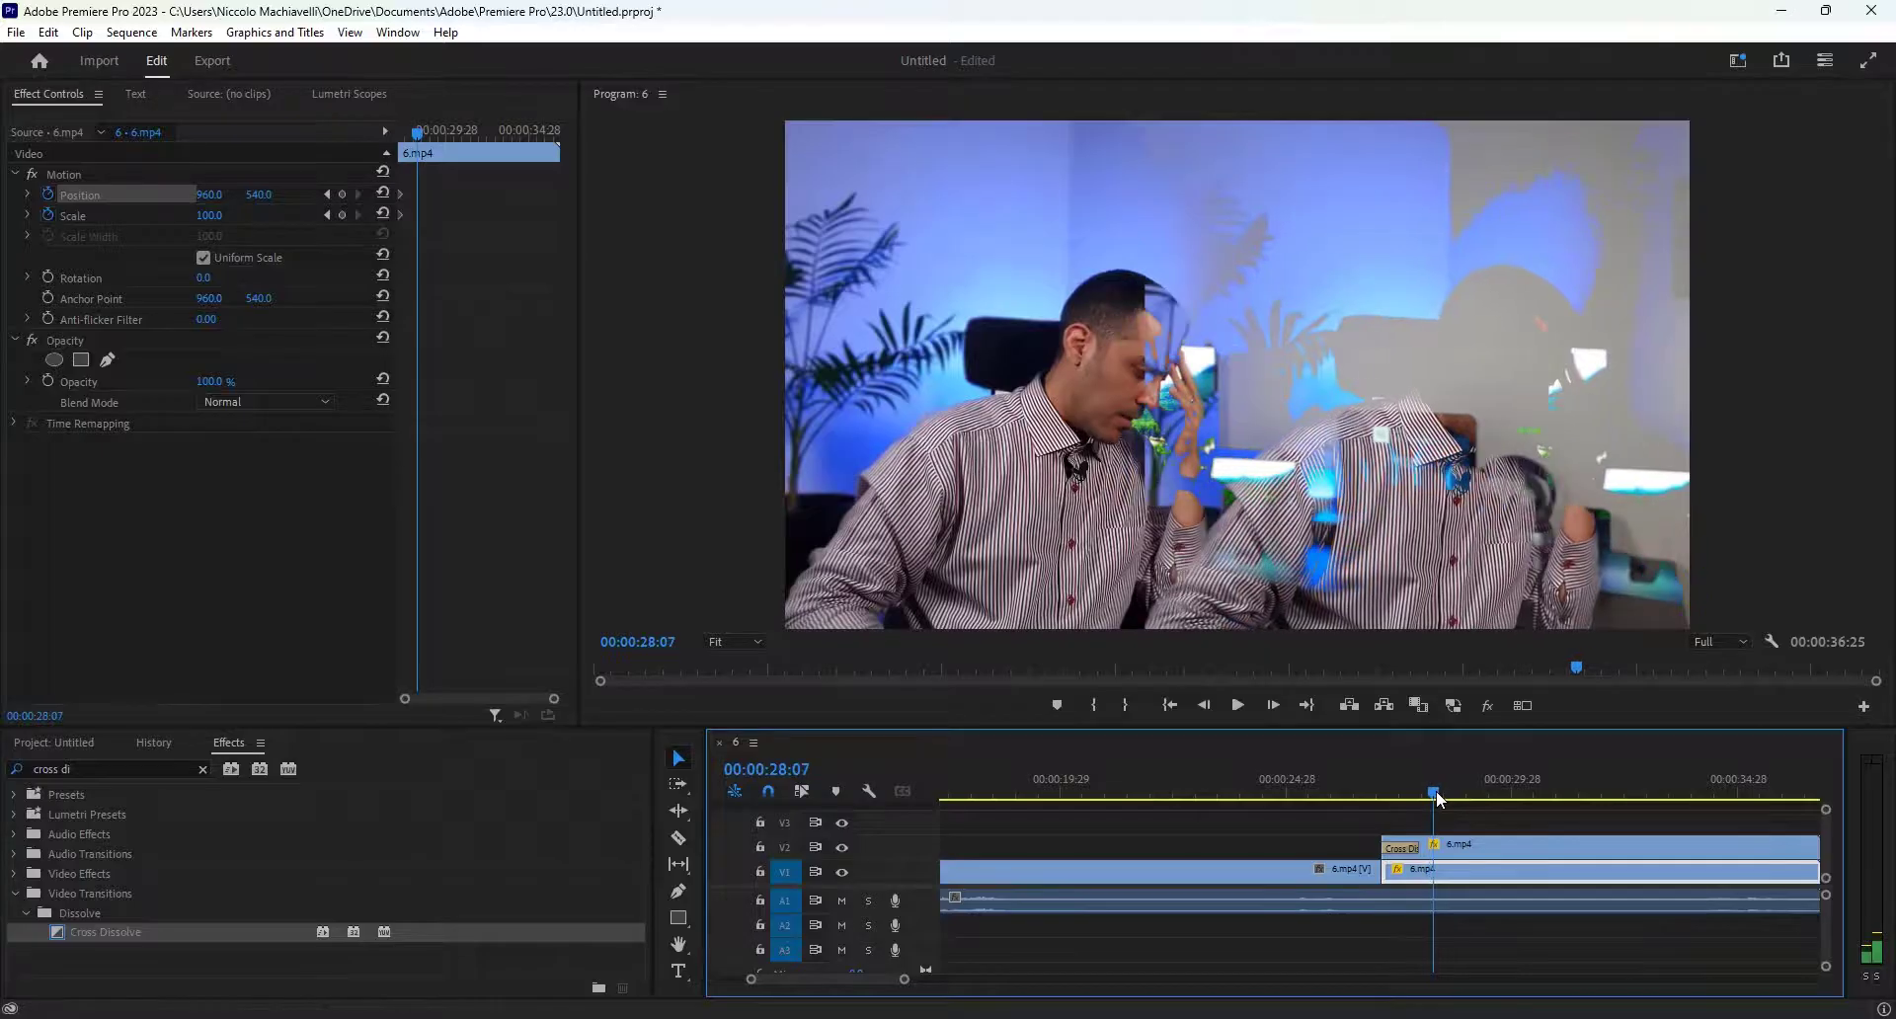
left_click(341, 214)
left_click(341, 195)
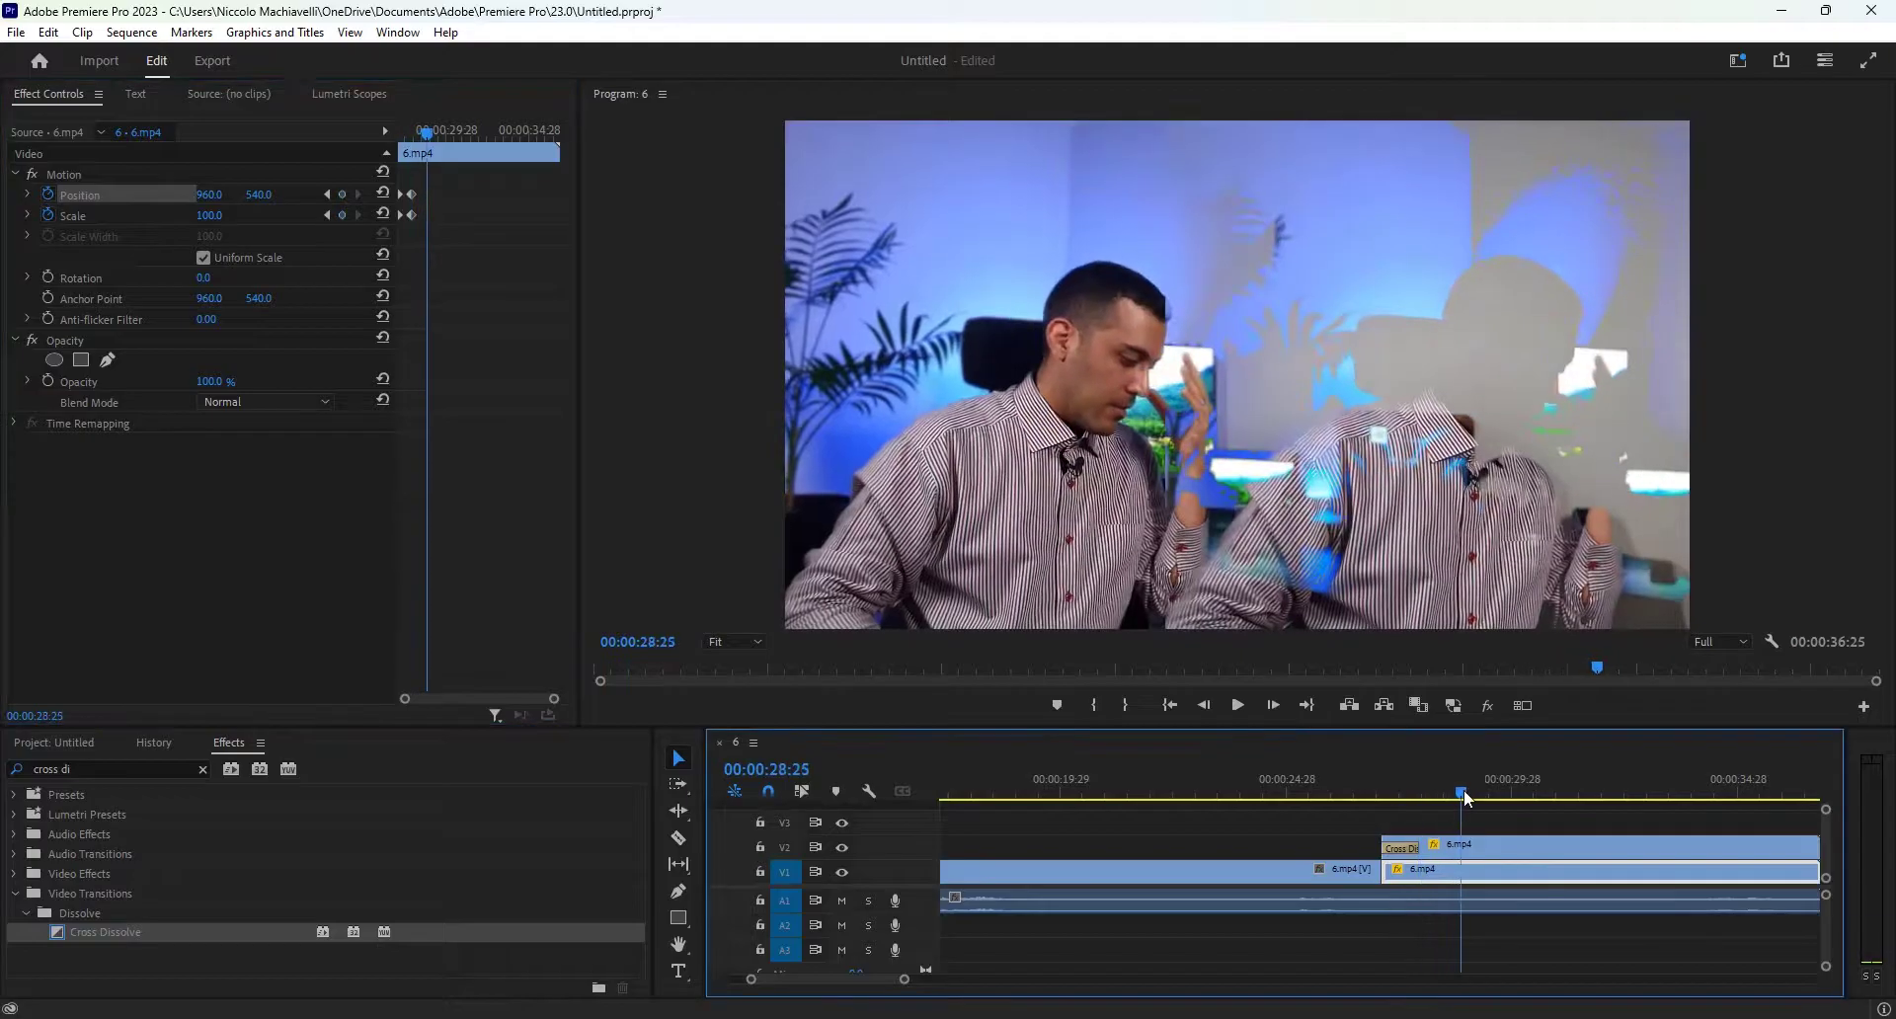
left_click_drag(209, 216, 140, 195)
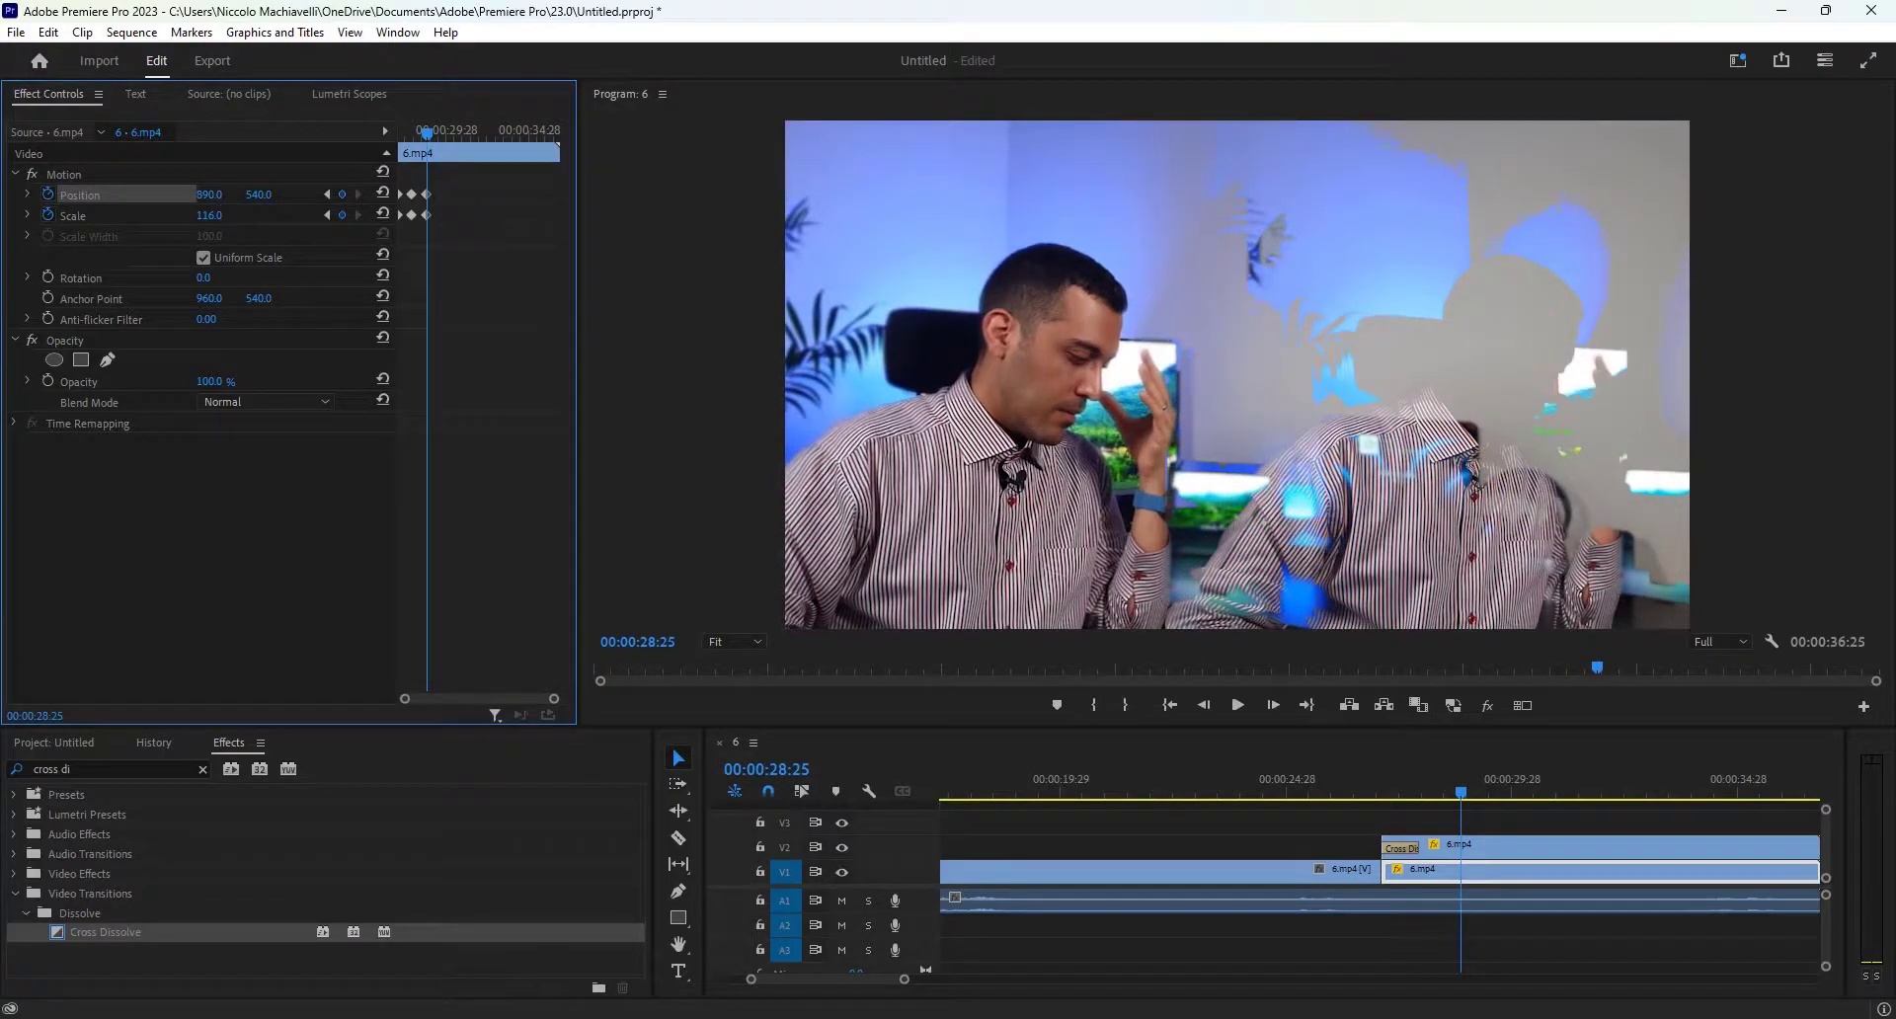
Step: Import Sad-Notification-1.mp3 from the file explorer and place it on track A2 at the start of the duplicated section
left_click(56, 750)
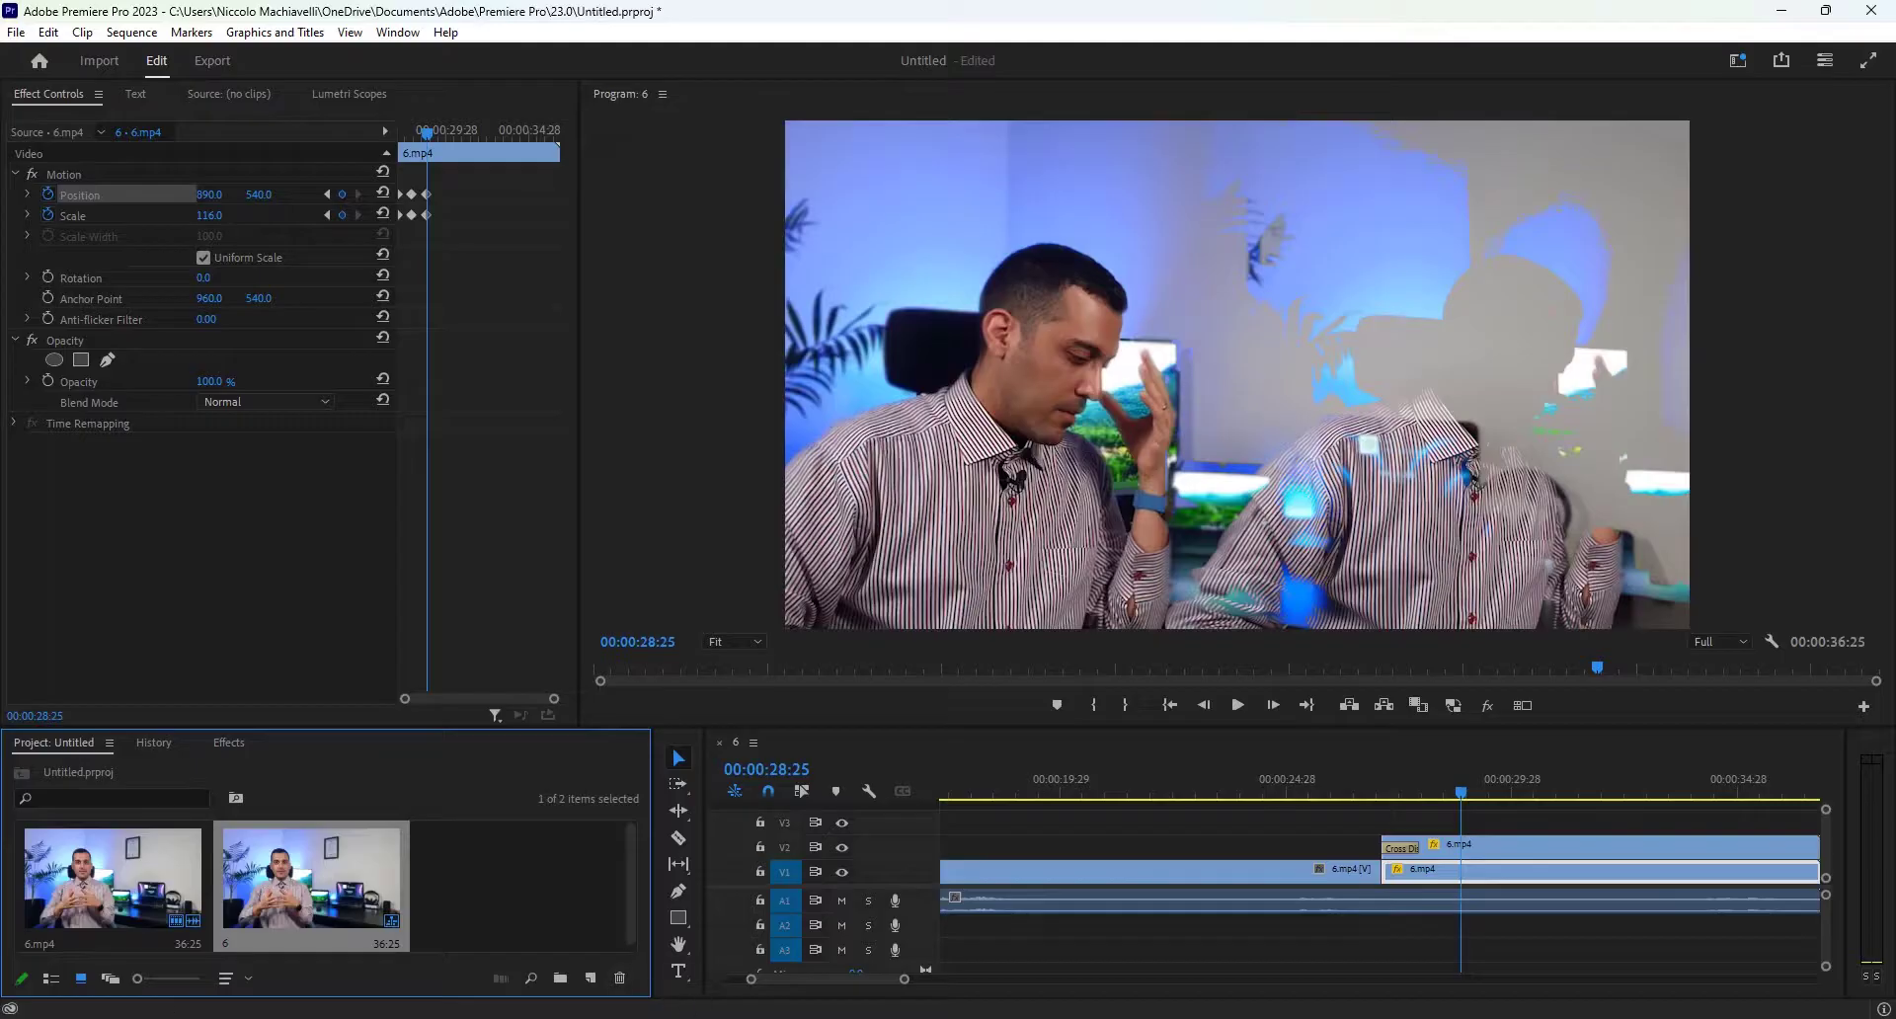
mouse_move(731, 1017)
left_click(804, 954)
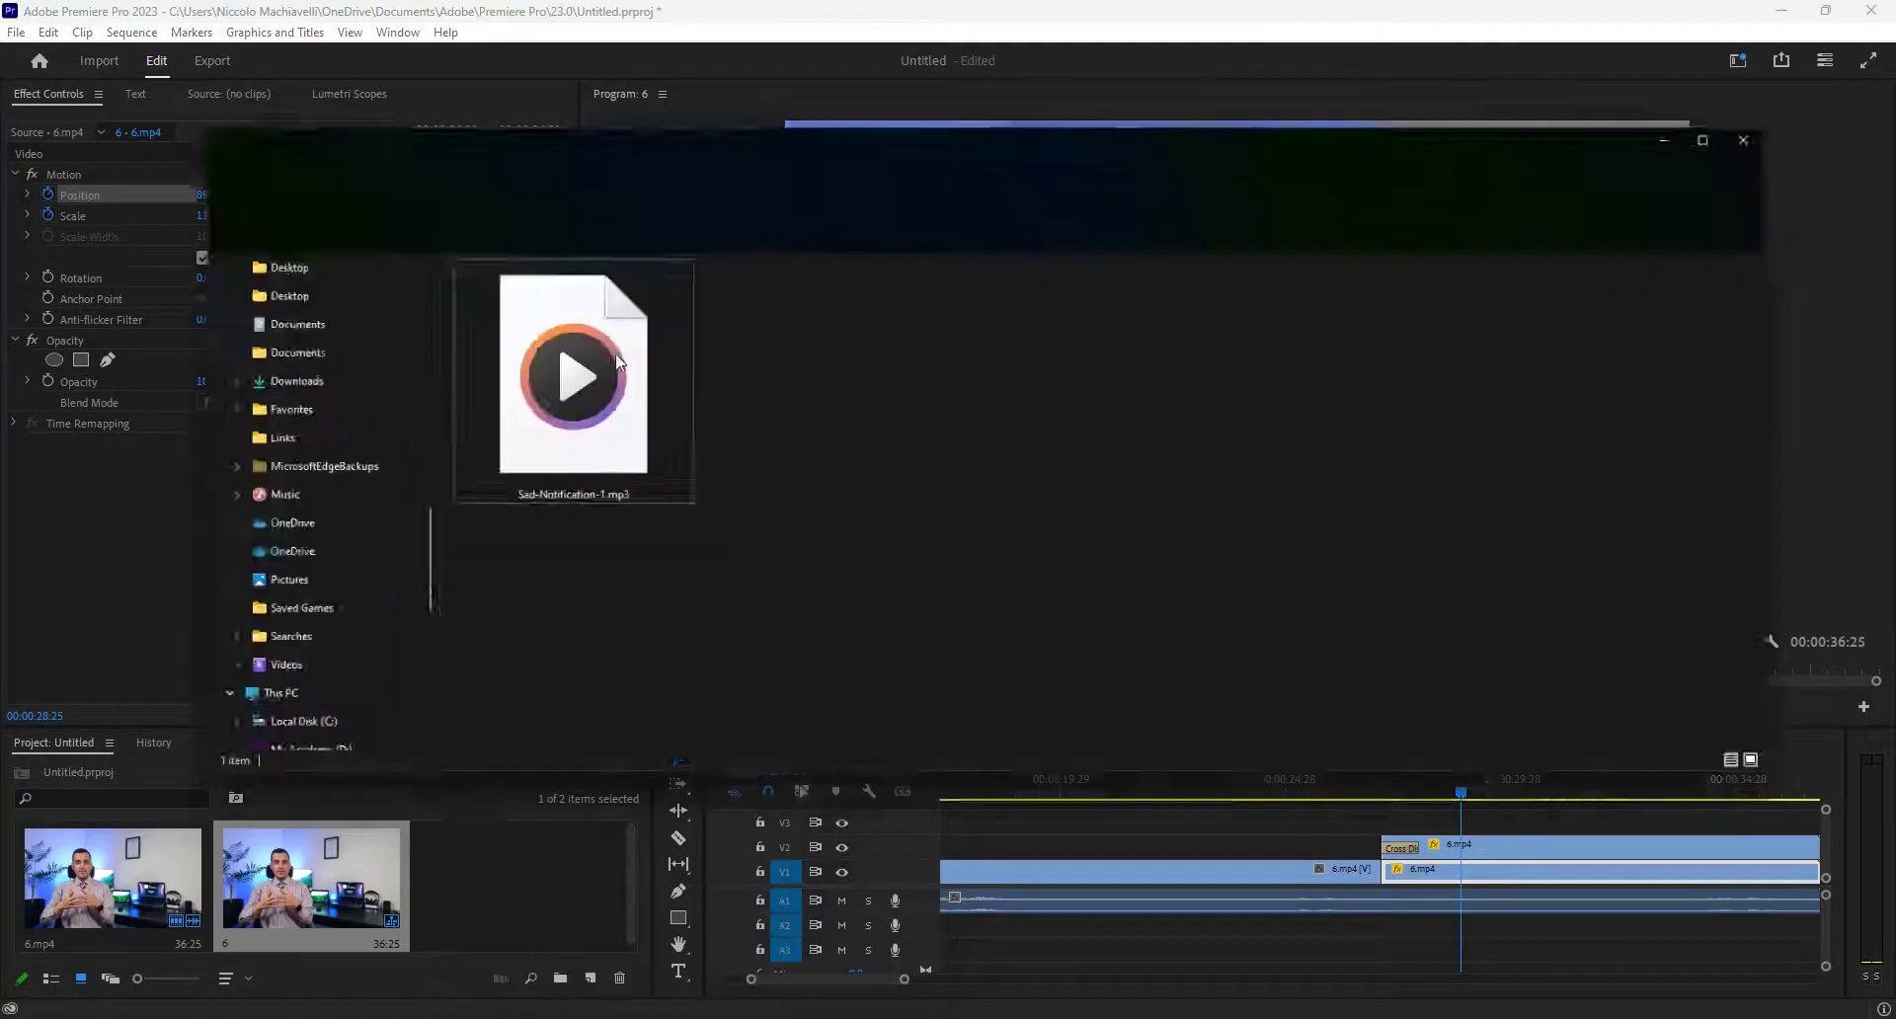
left_click_drag(557, 296, 1385, 926)
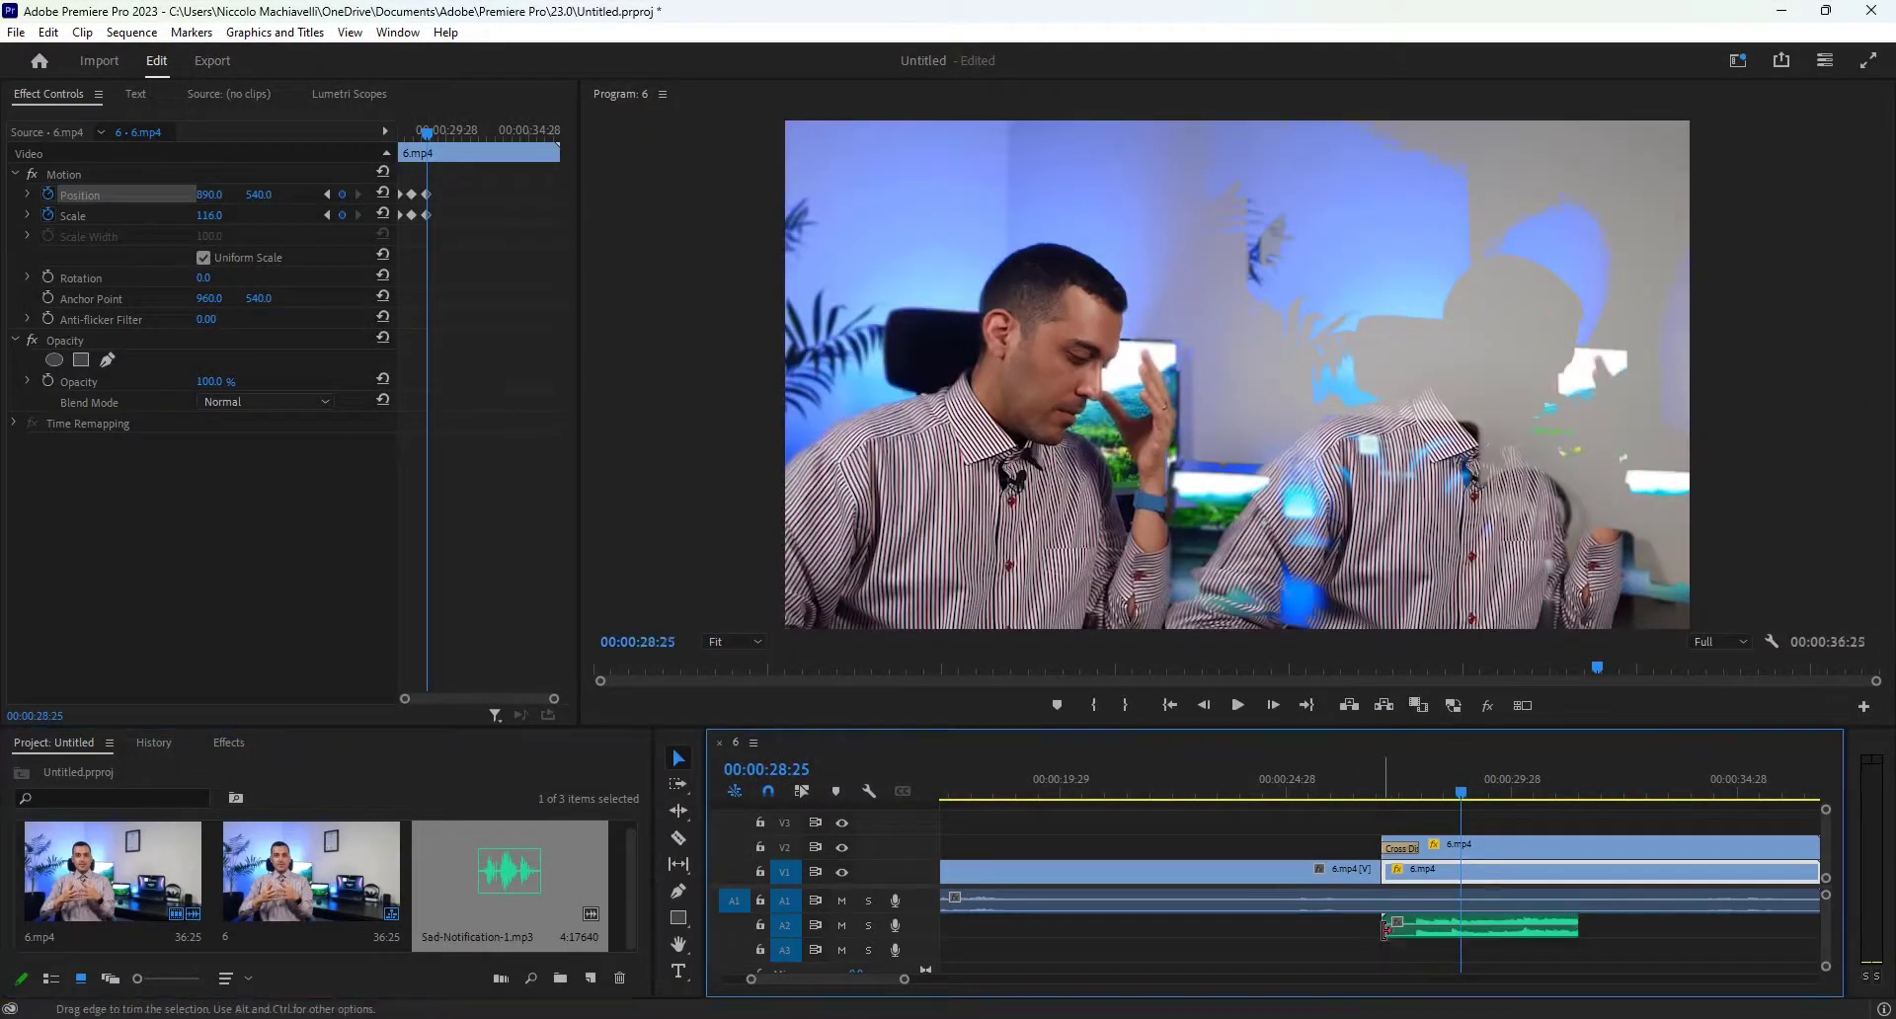
Step: Shift the Sad-Notification-1.mp3 clip slightly earlier on A2 and set its volume Level to 10.3 dB at 00:00:27:02
left_click(1438, 928)
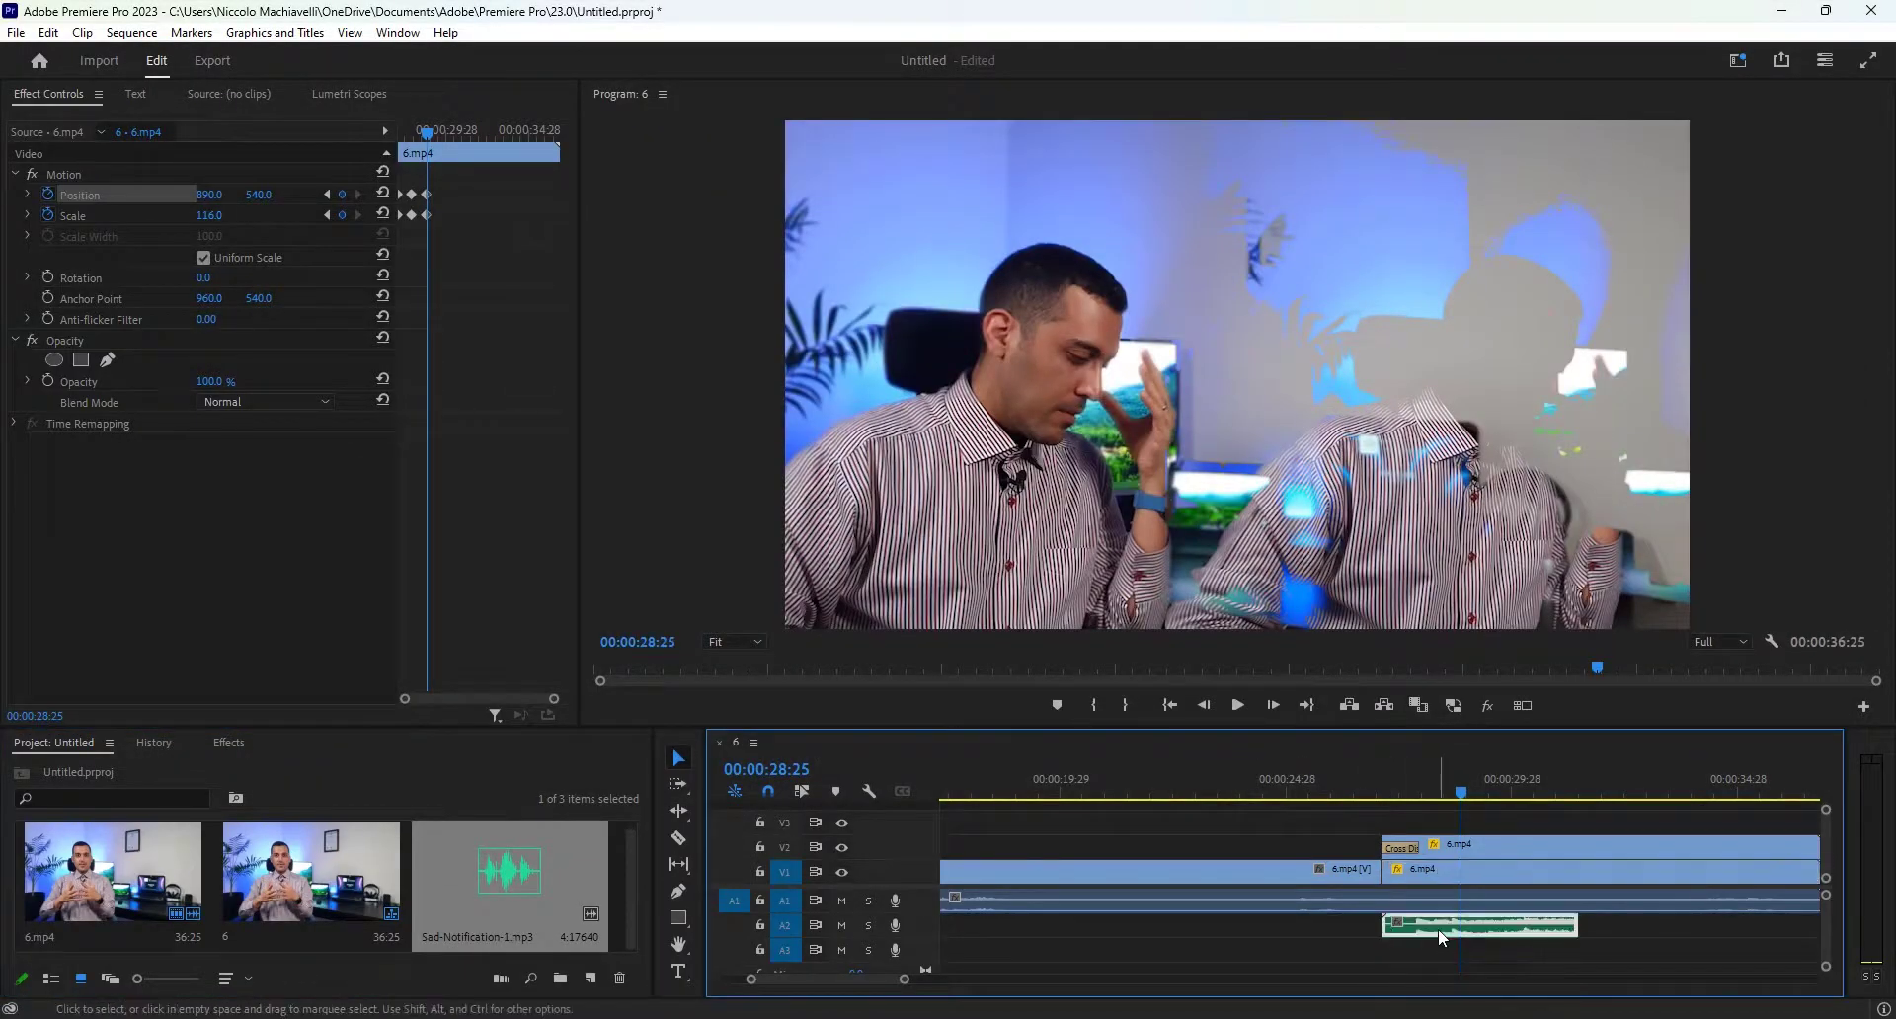
left_click_drag(1436, 929, 1422, 936)
key("Up")
left_click_drag(204, 215, 401, 352)
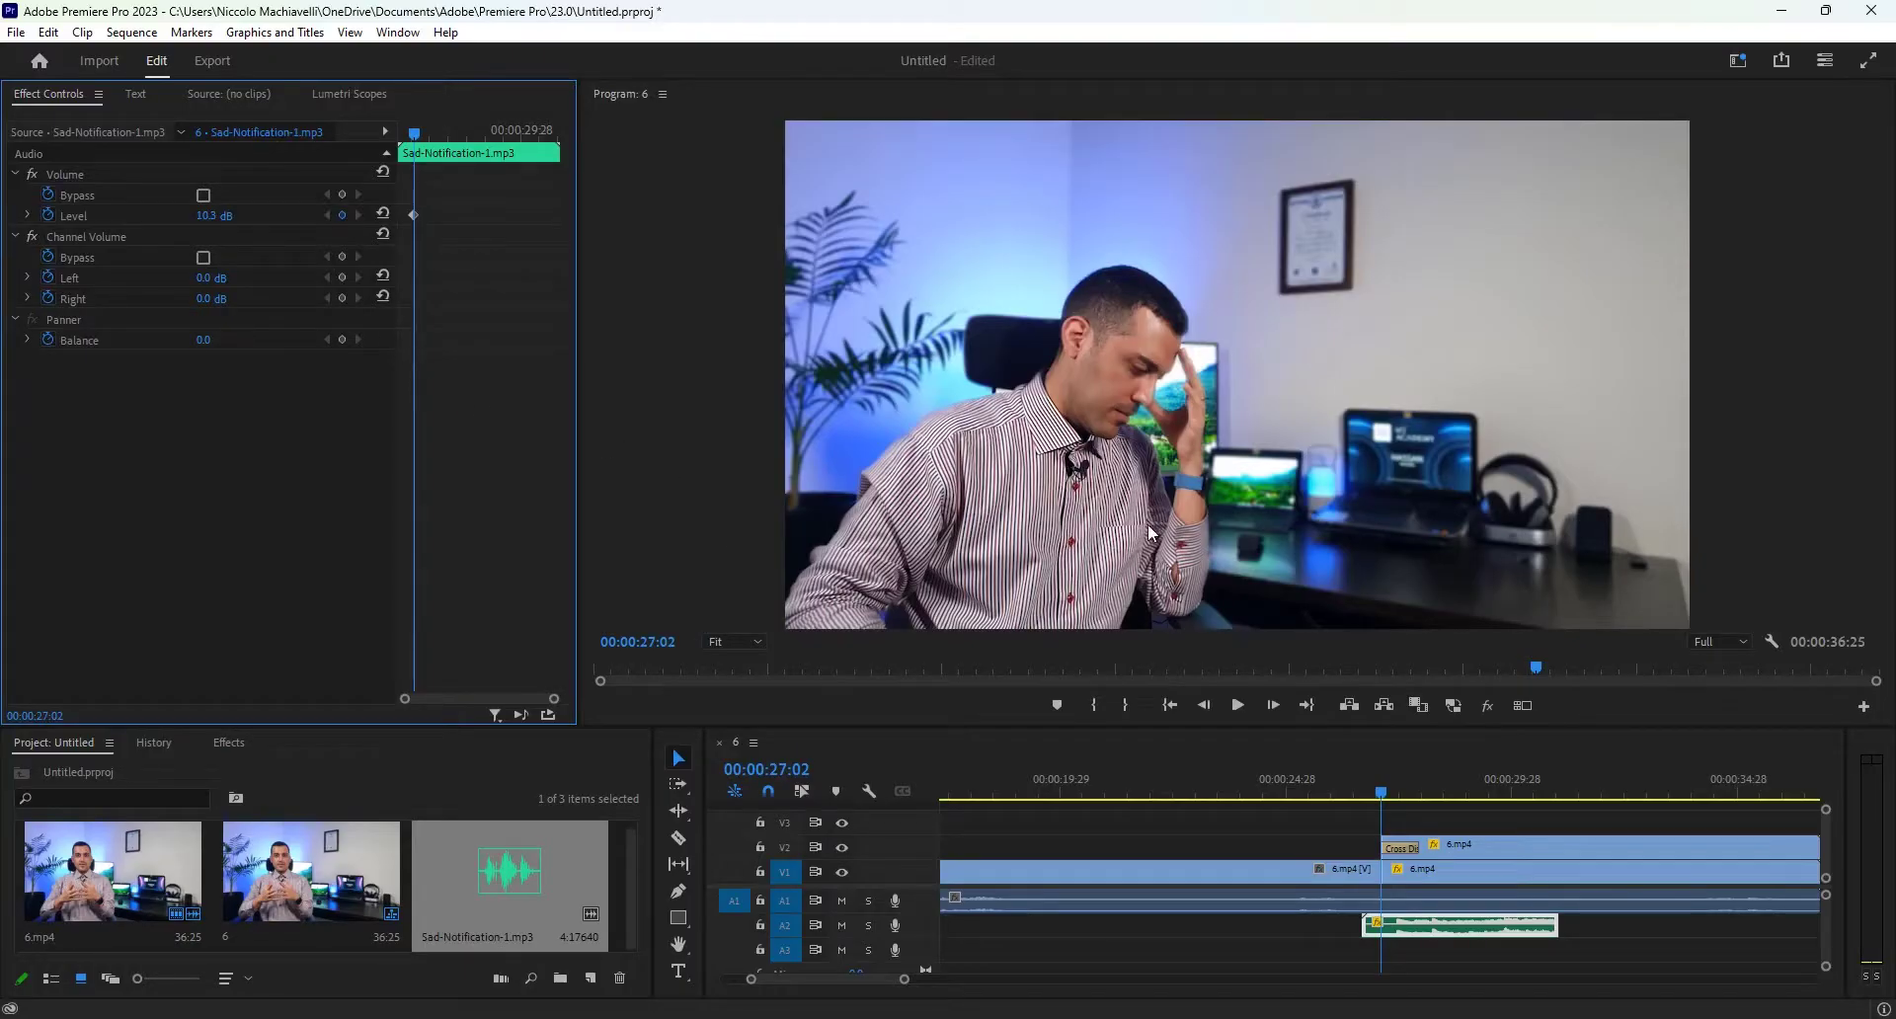
Step: Play back the duplicate effect with its sad notification sound in an enlarged preview, then restore the editing layout
key("grave")
key("space")
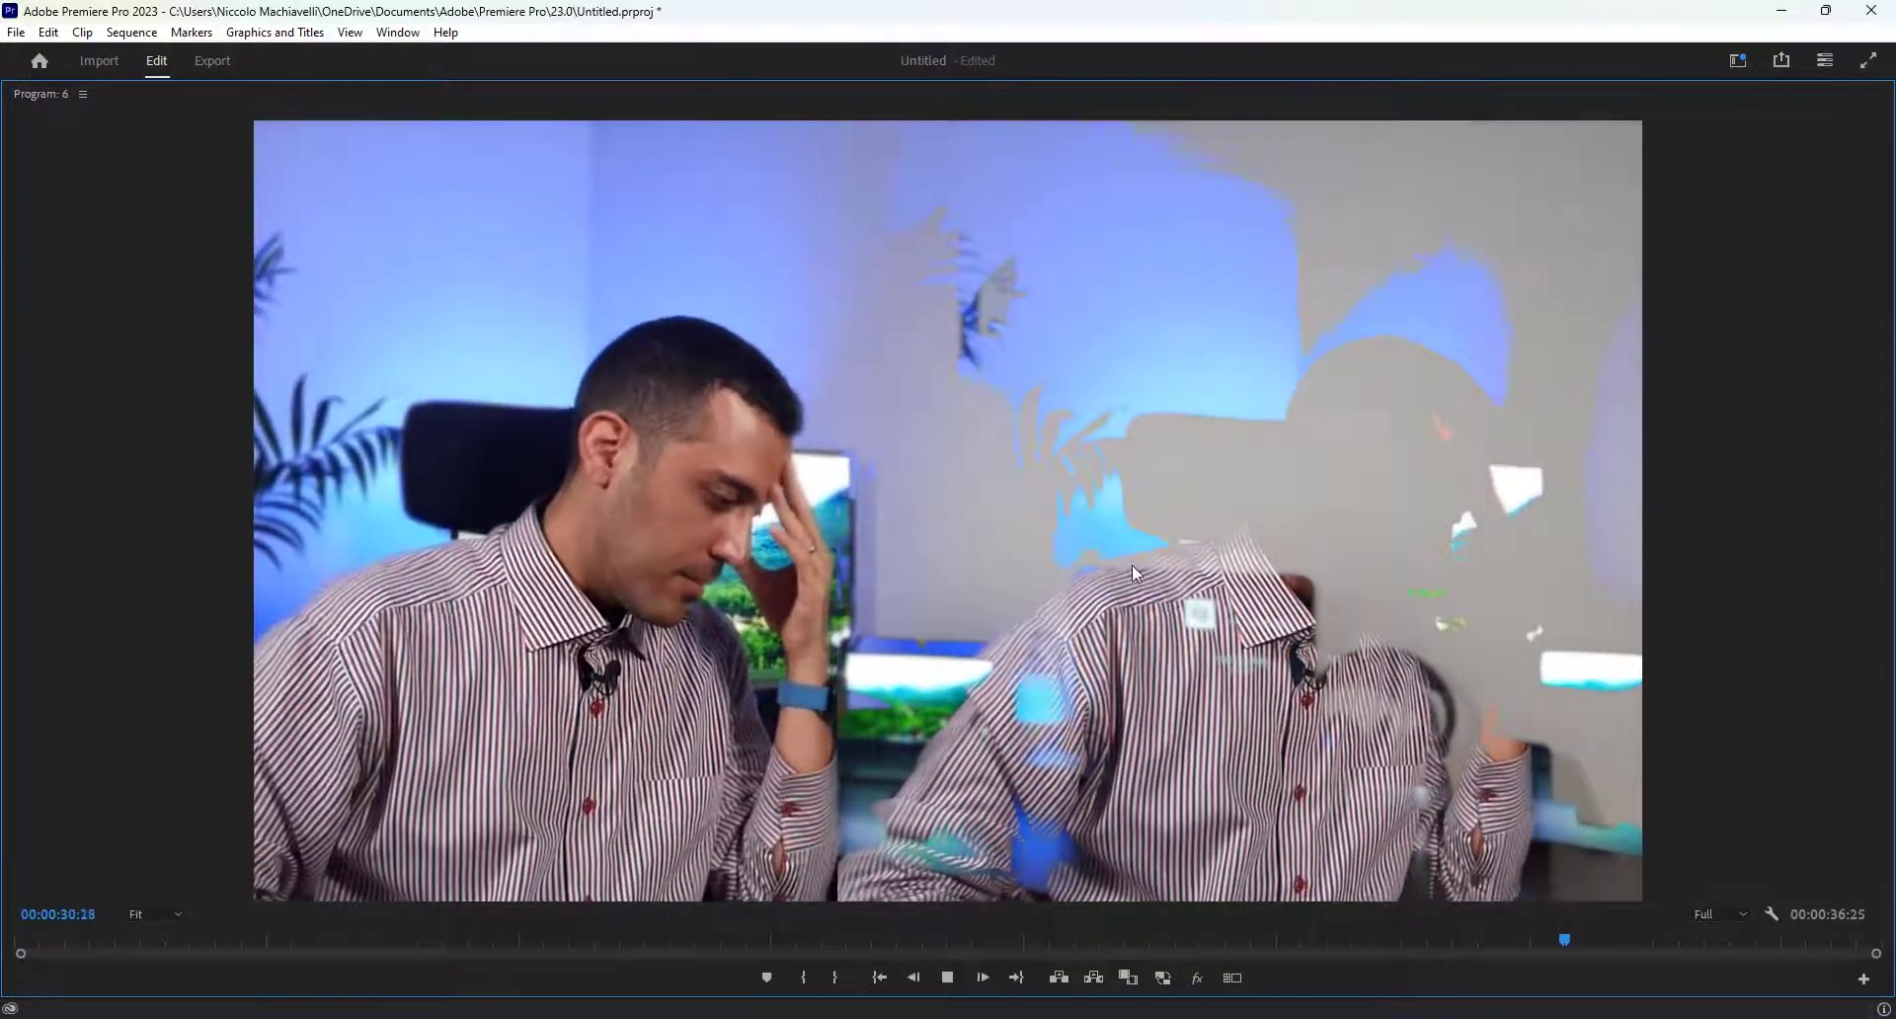
key("space")
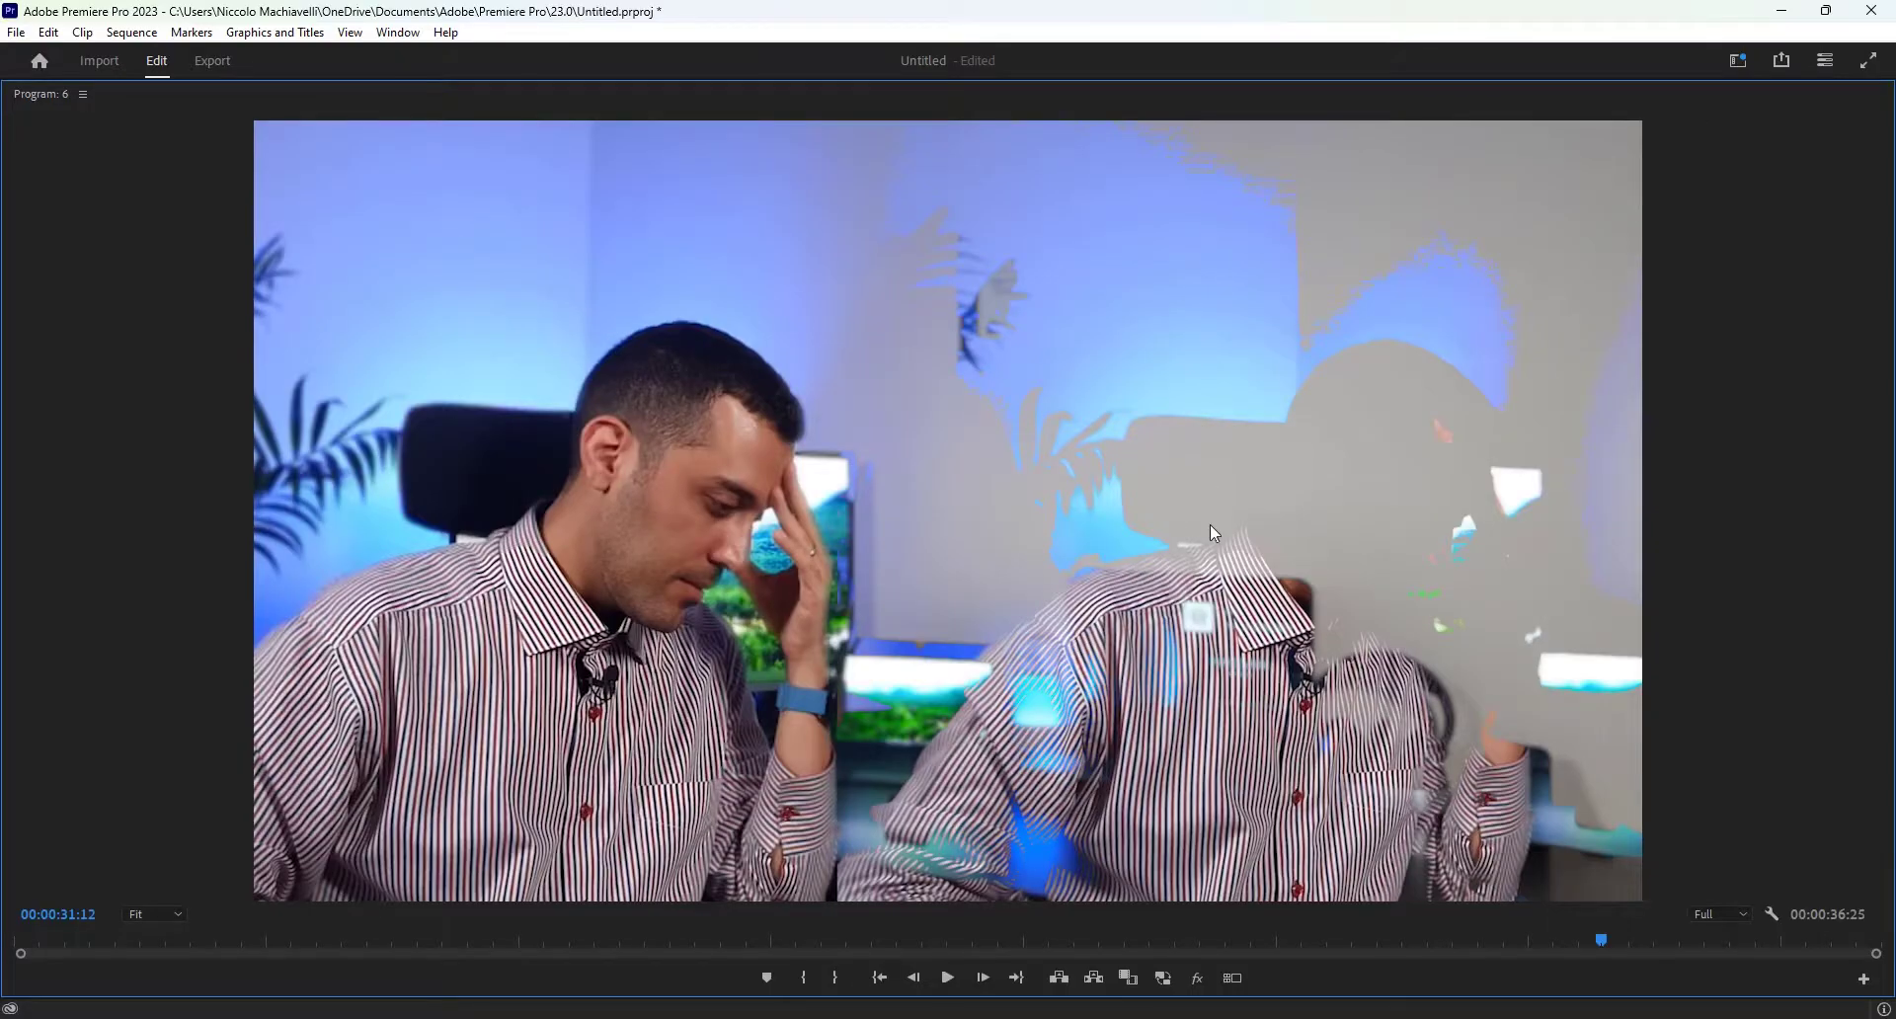
key("grave")
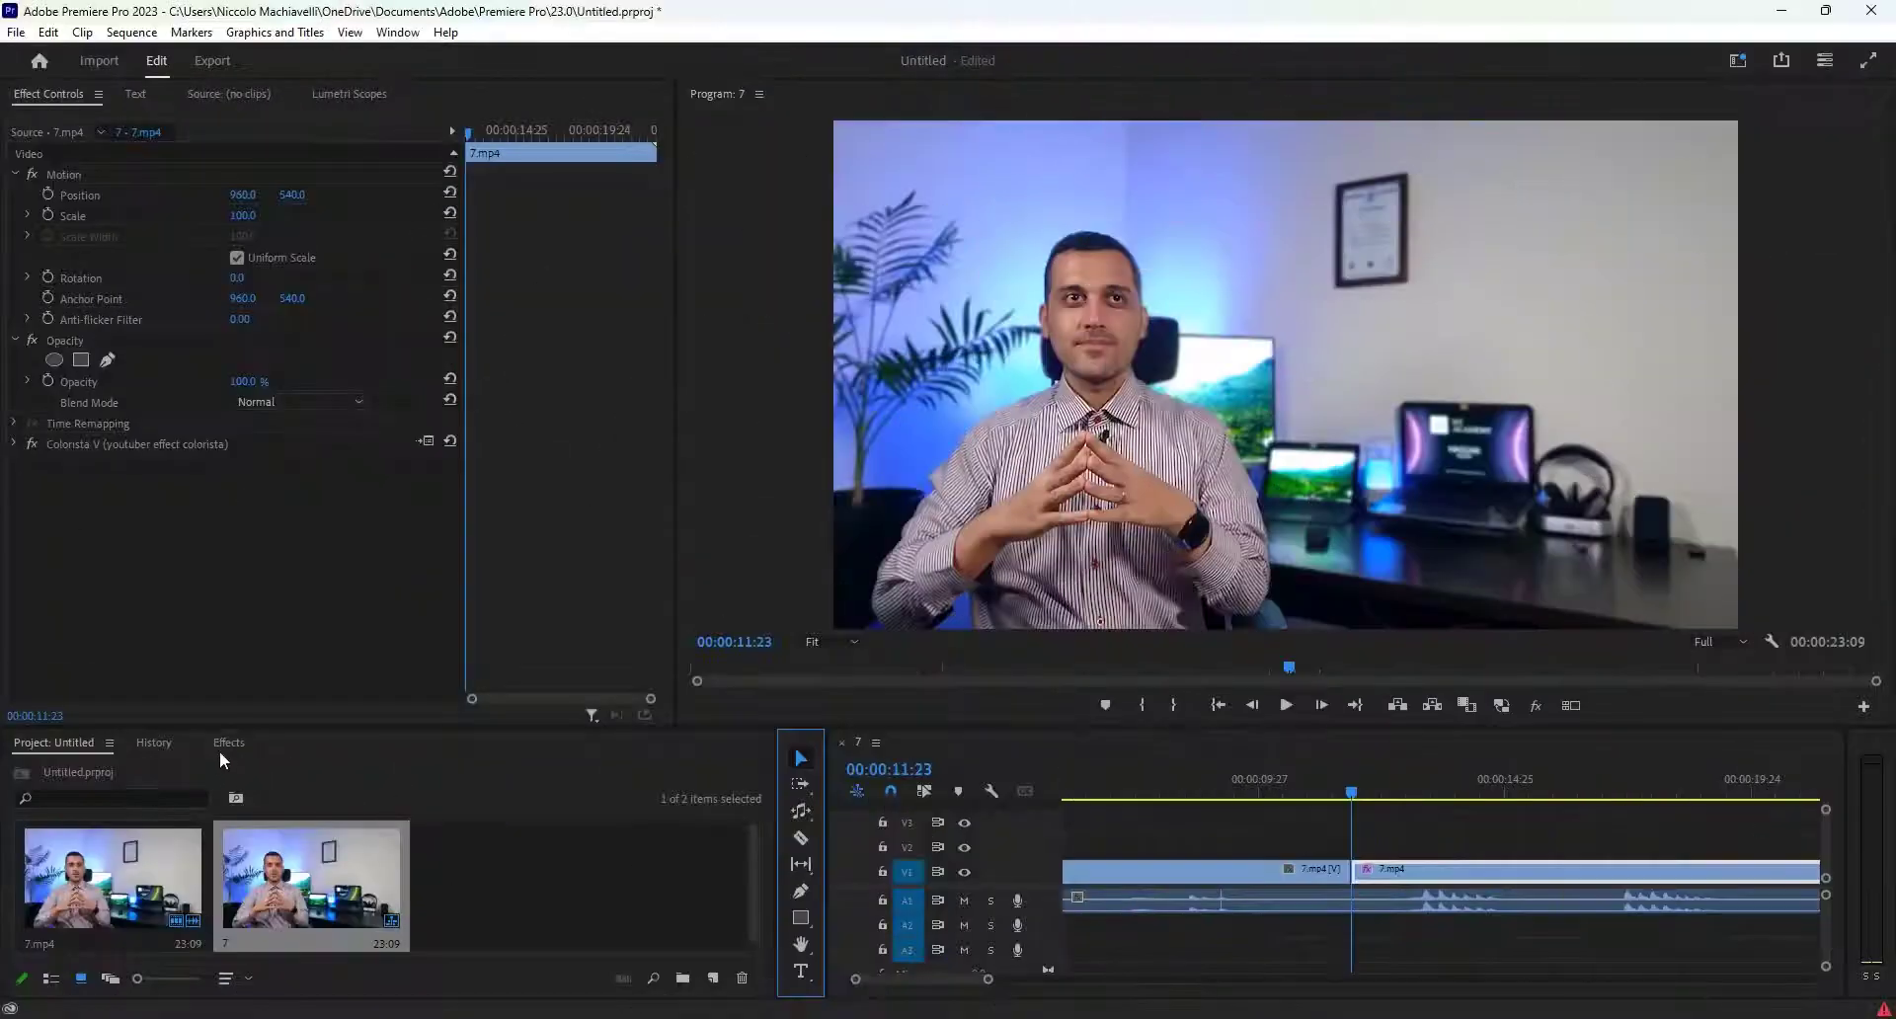
Step: Find the Lumetri Color effect and apply it to the second 7.mp4 clip on V1
left_click(224, 745)
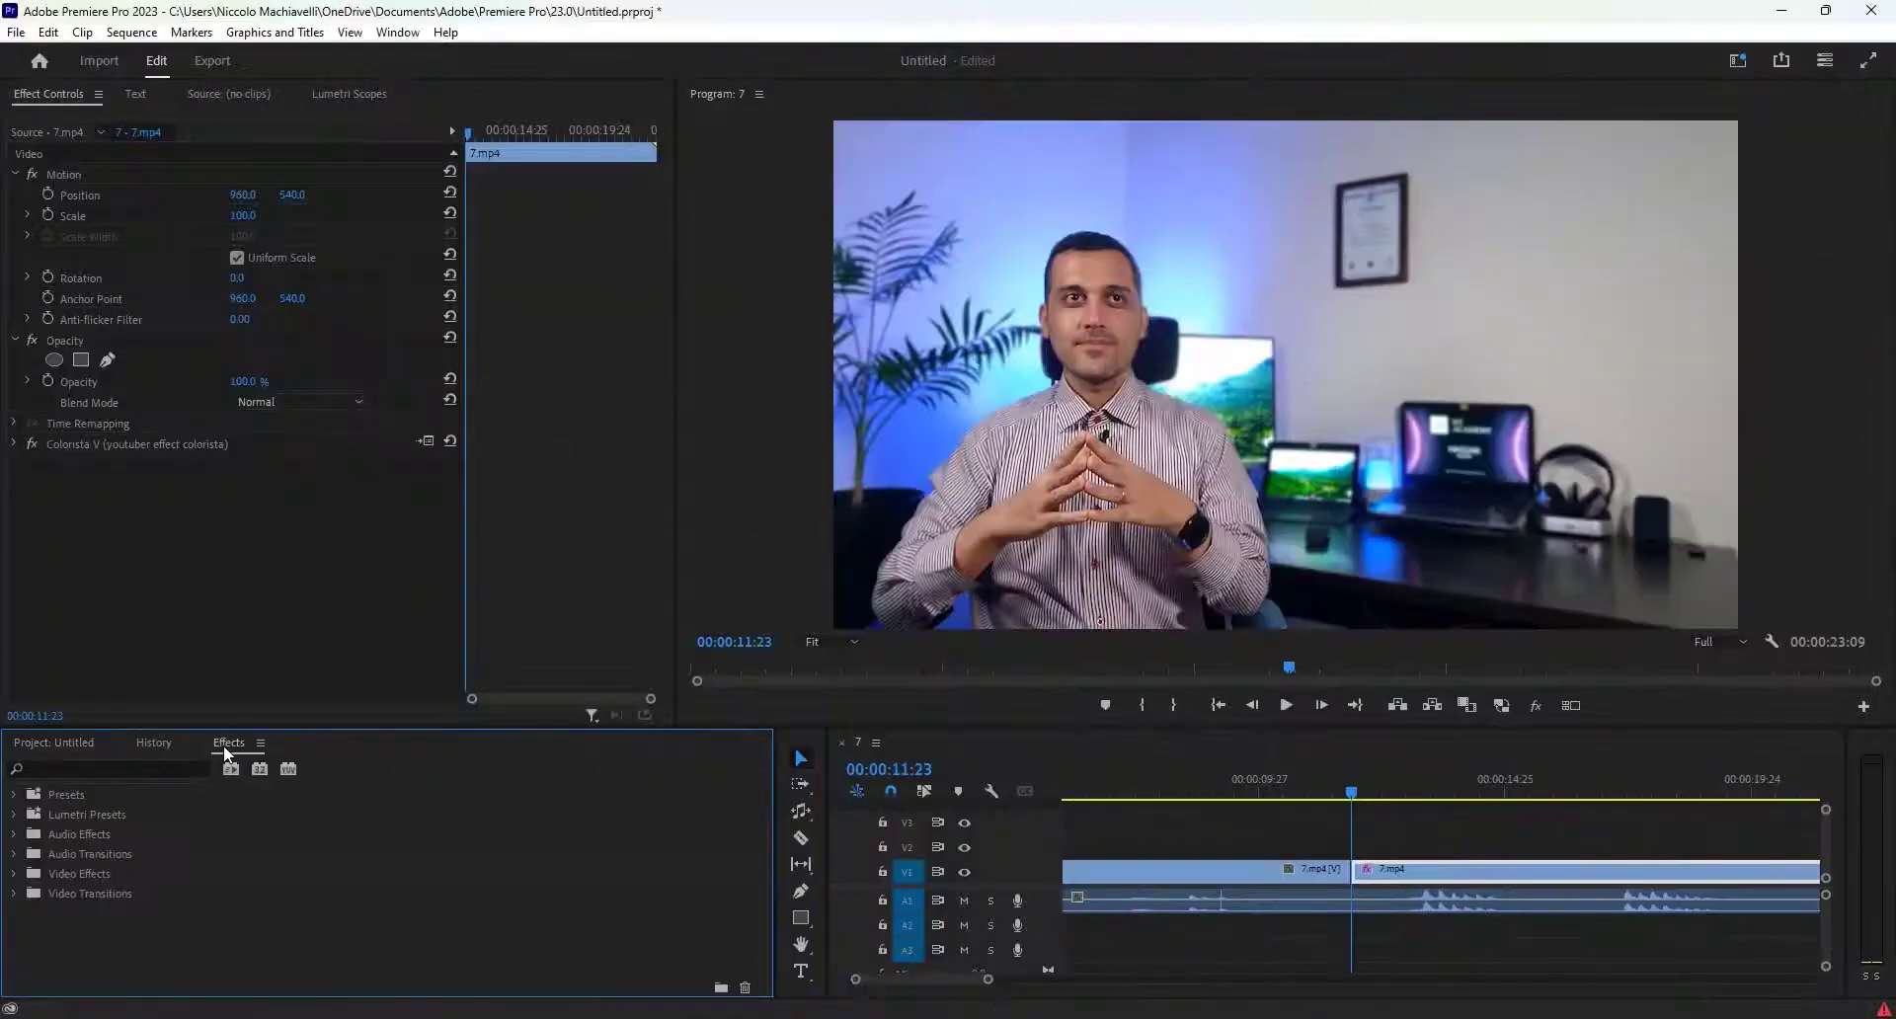
left_click(136, 767)
type("lumetri co")
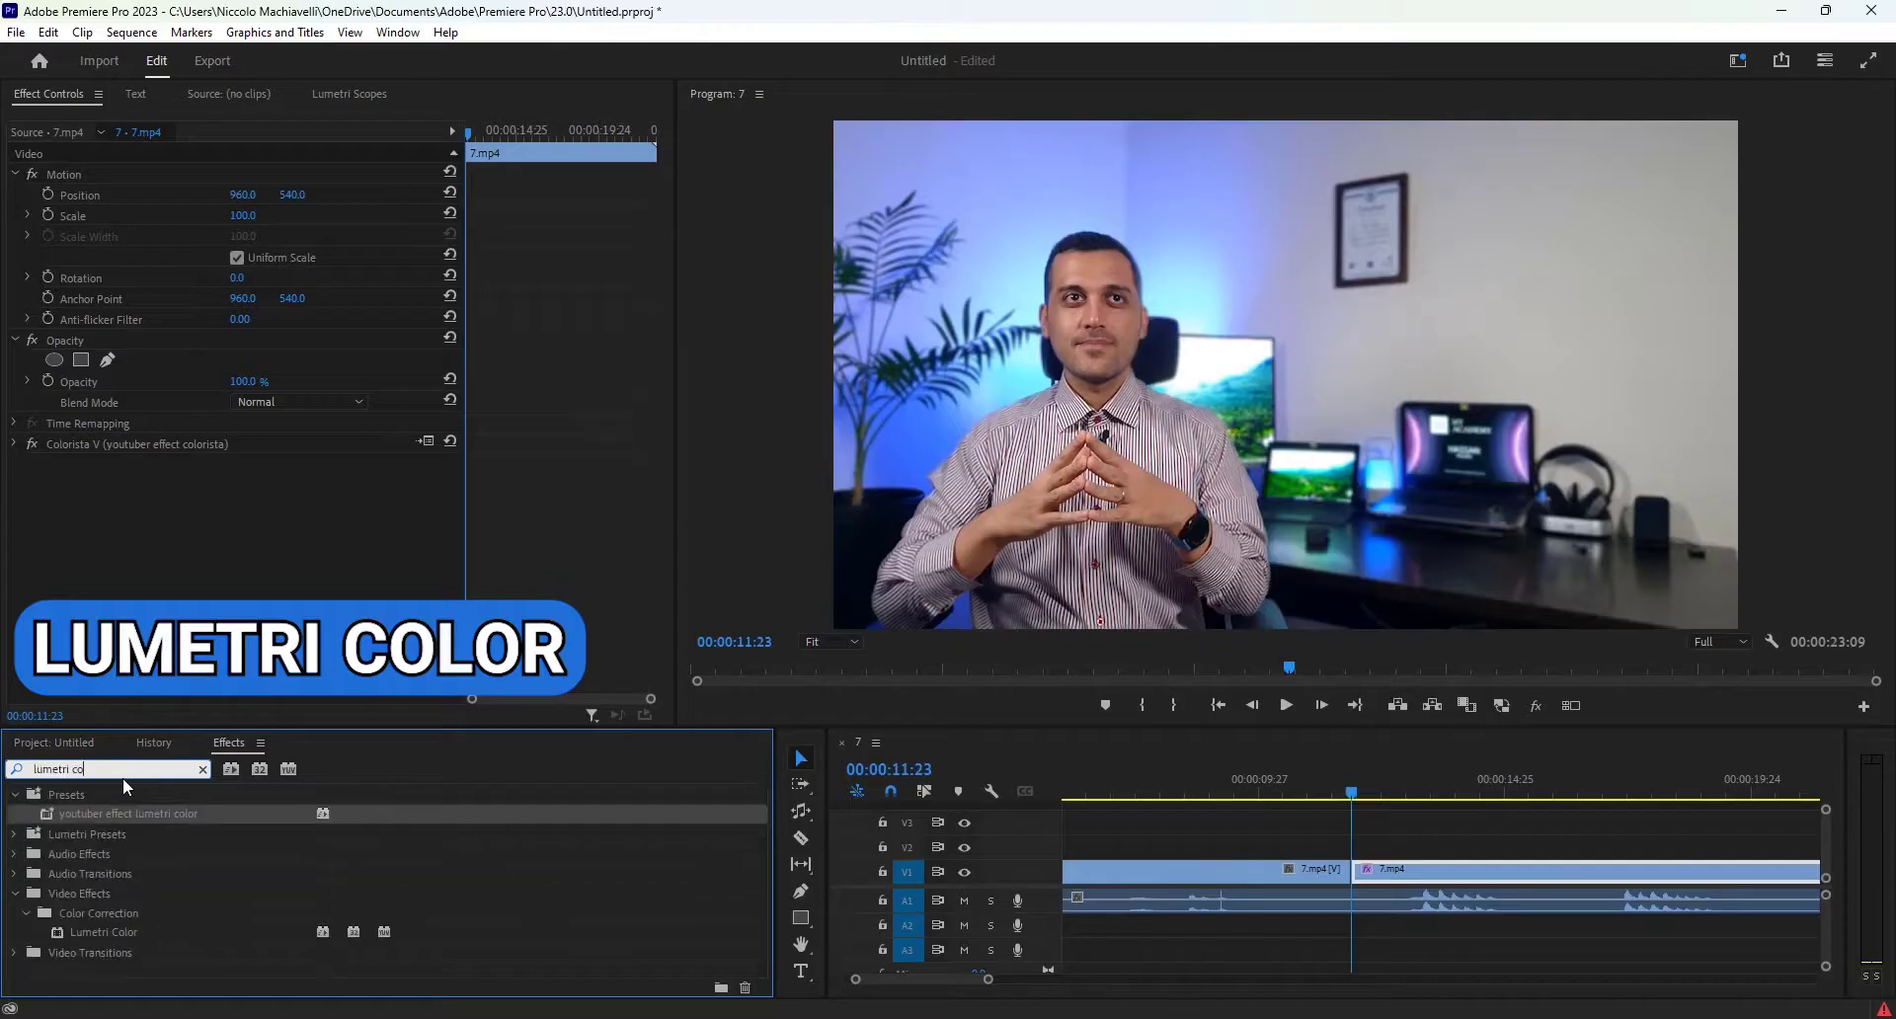
type("lor")
left_click_drag(100, 913, 1413, 879)
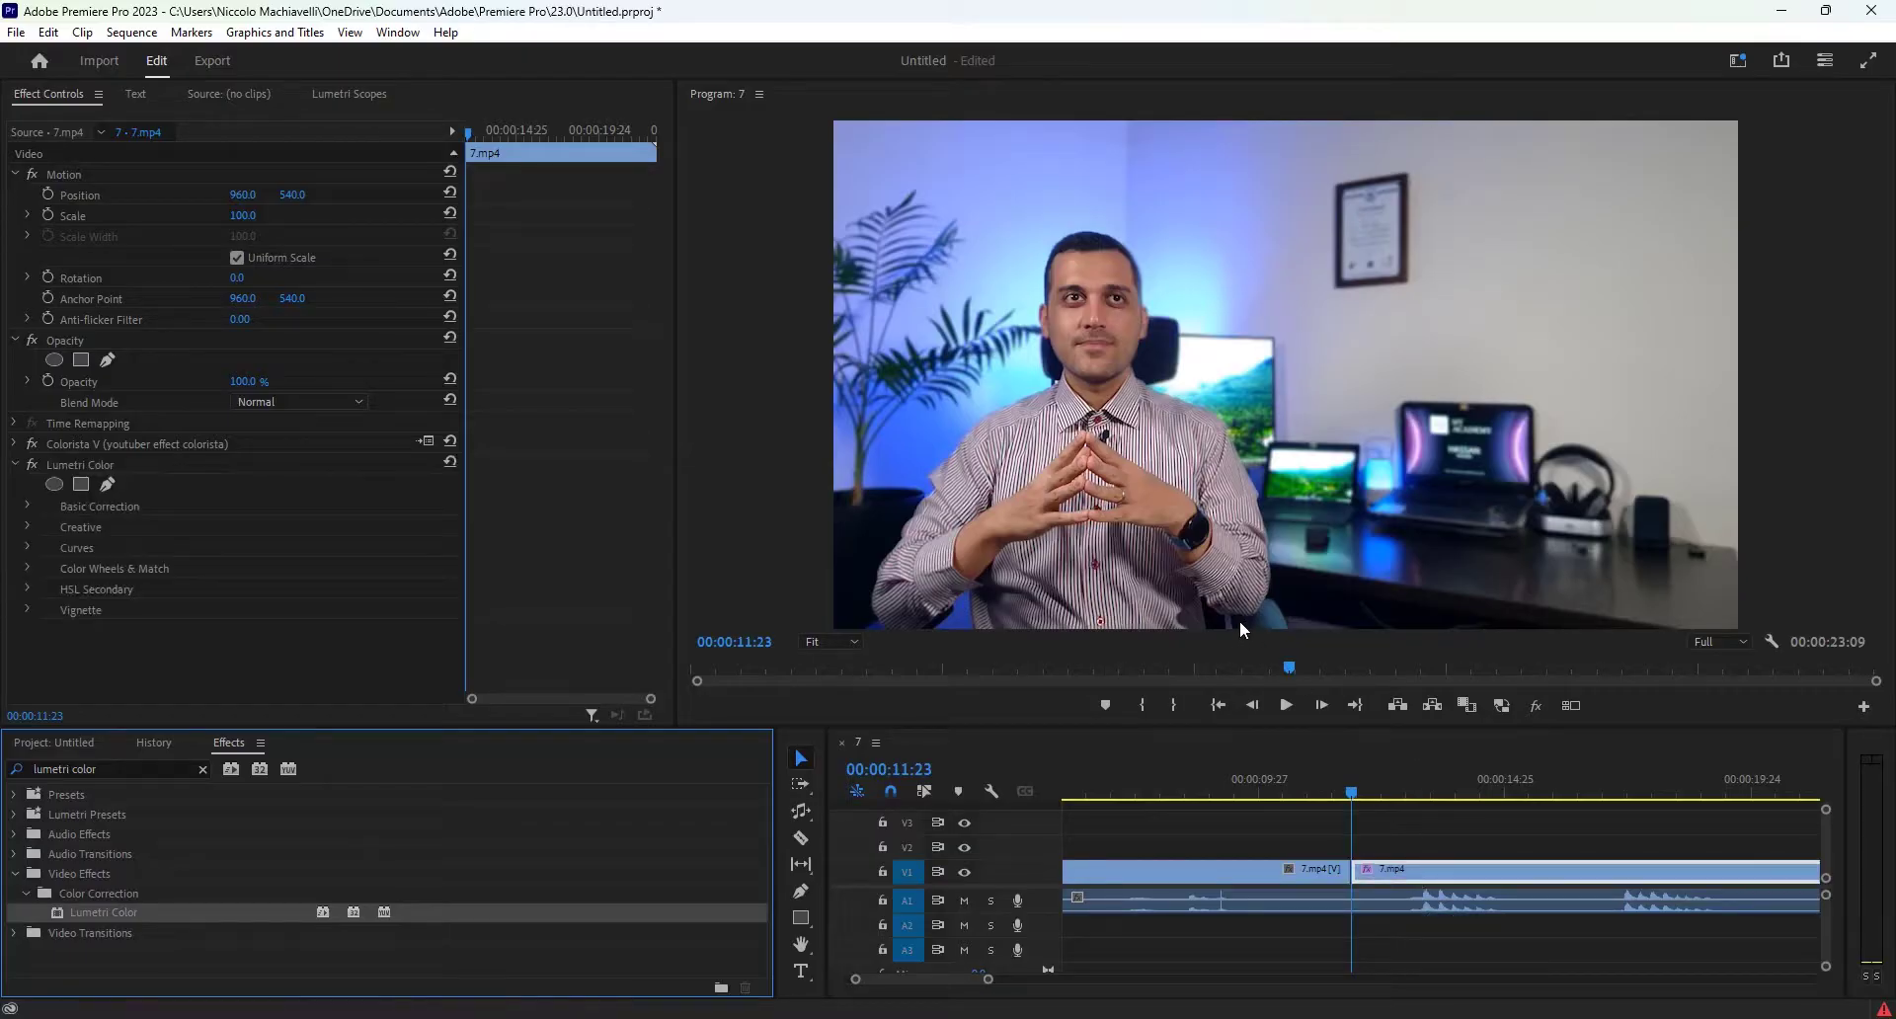
Step: Play the second 7.mp4 clip in an enlarged preview, then return the playhead to the clip's start
key("grave")
key("space")
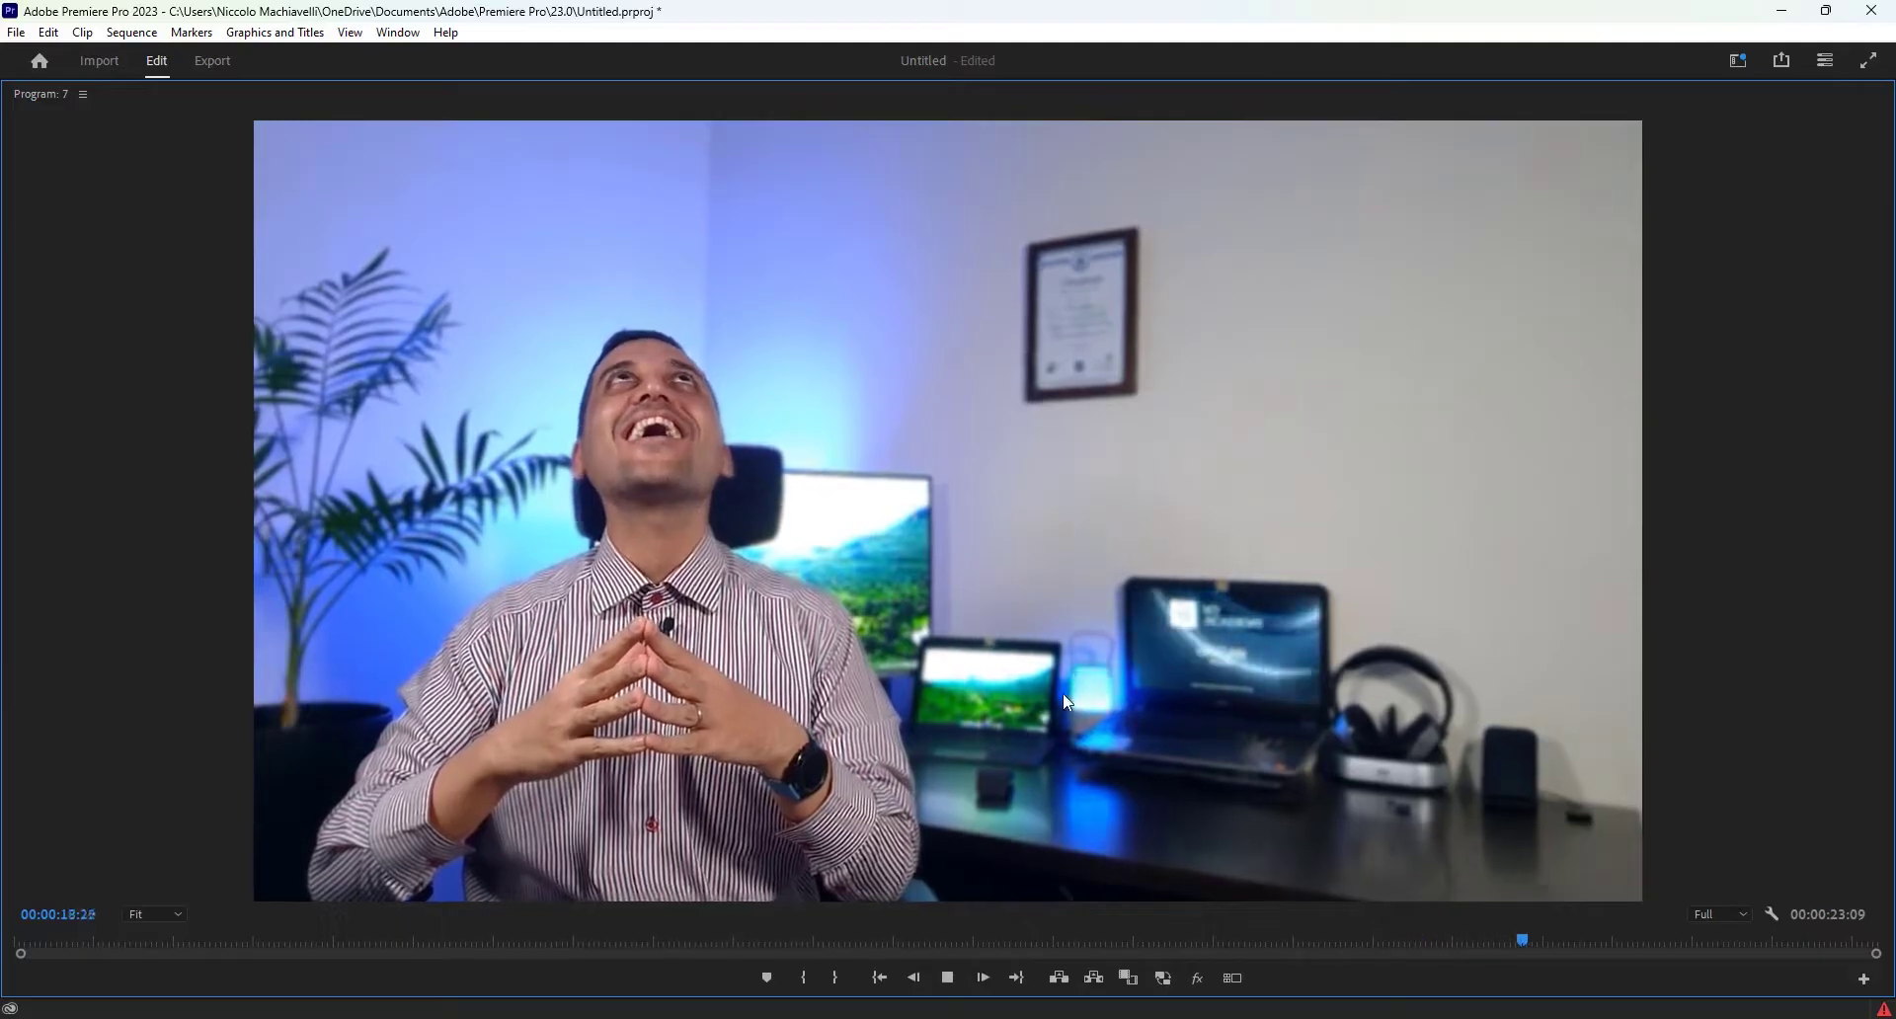
key("space")
key("grave")
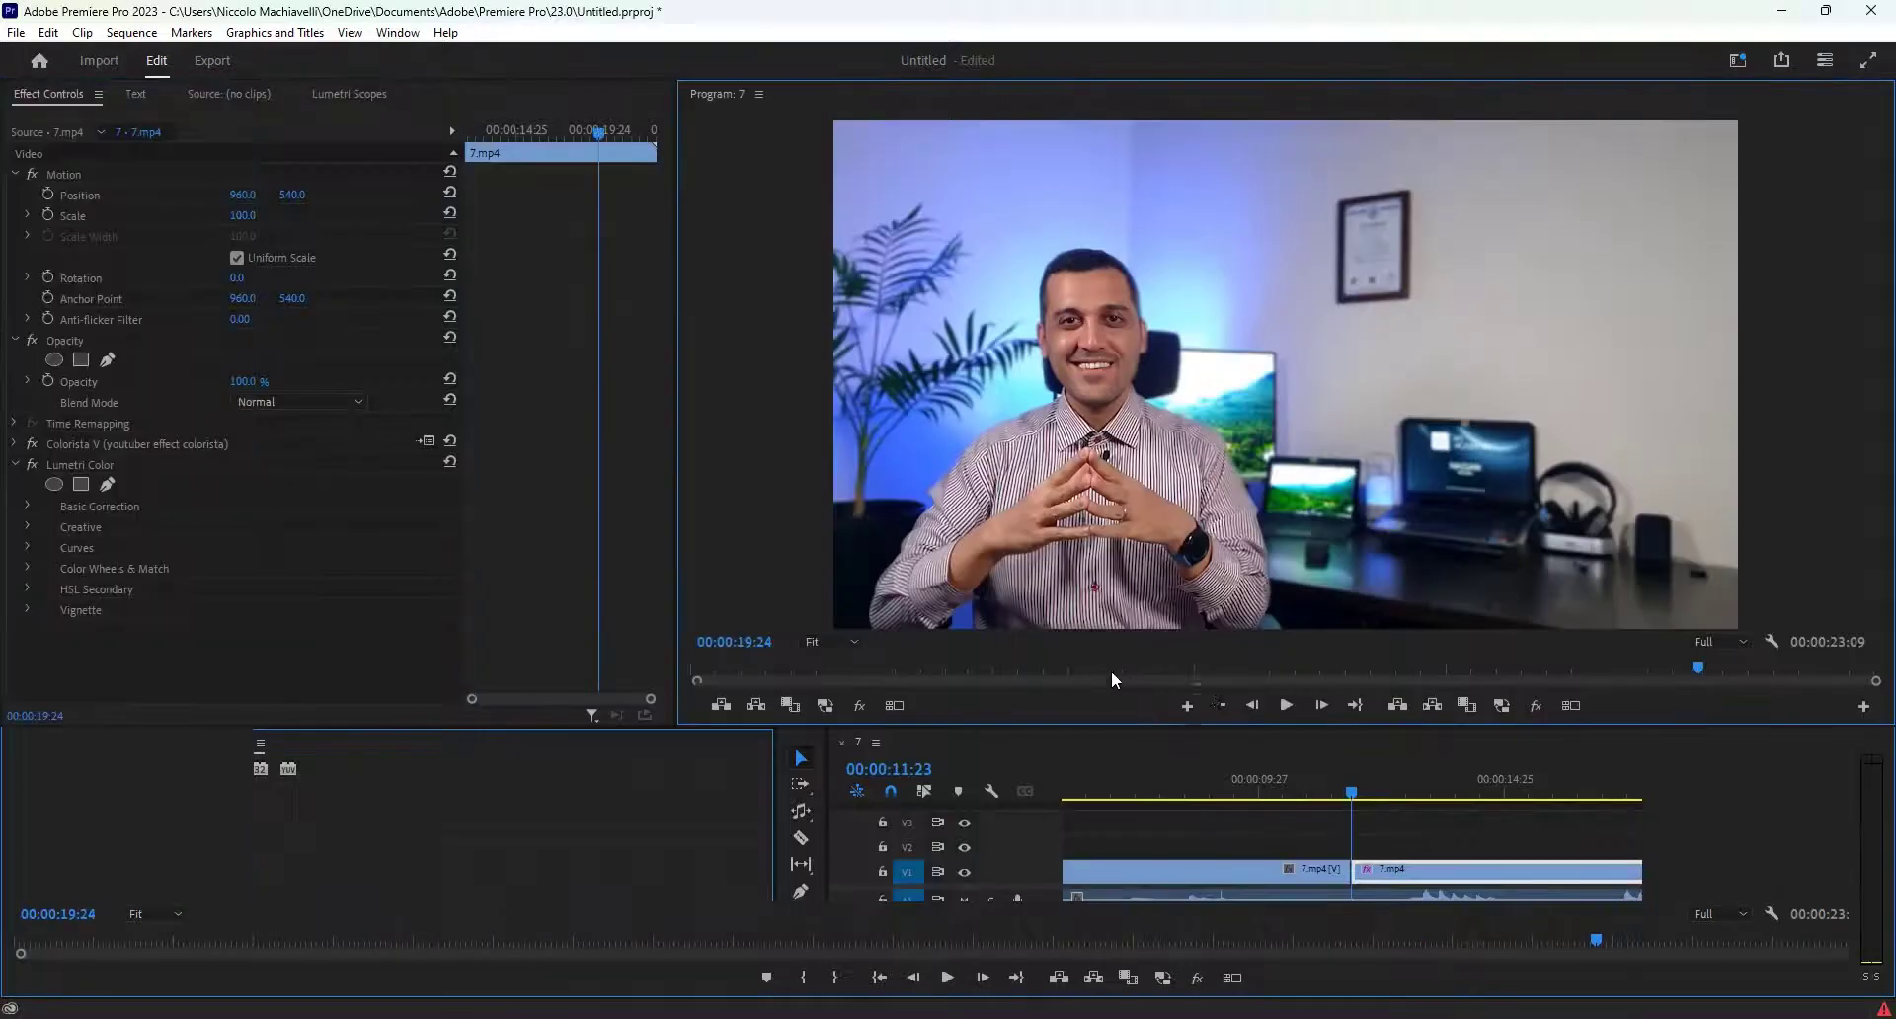
key("Up")
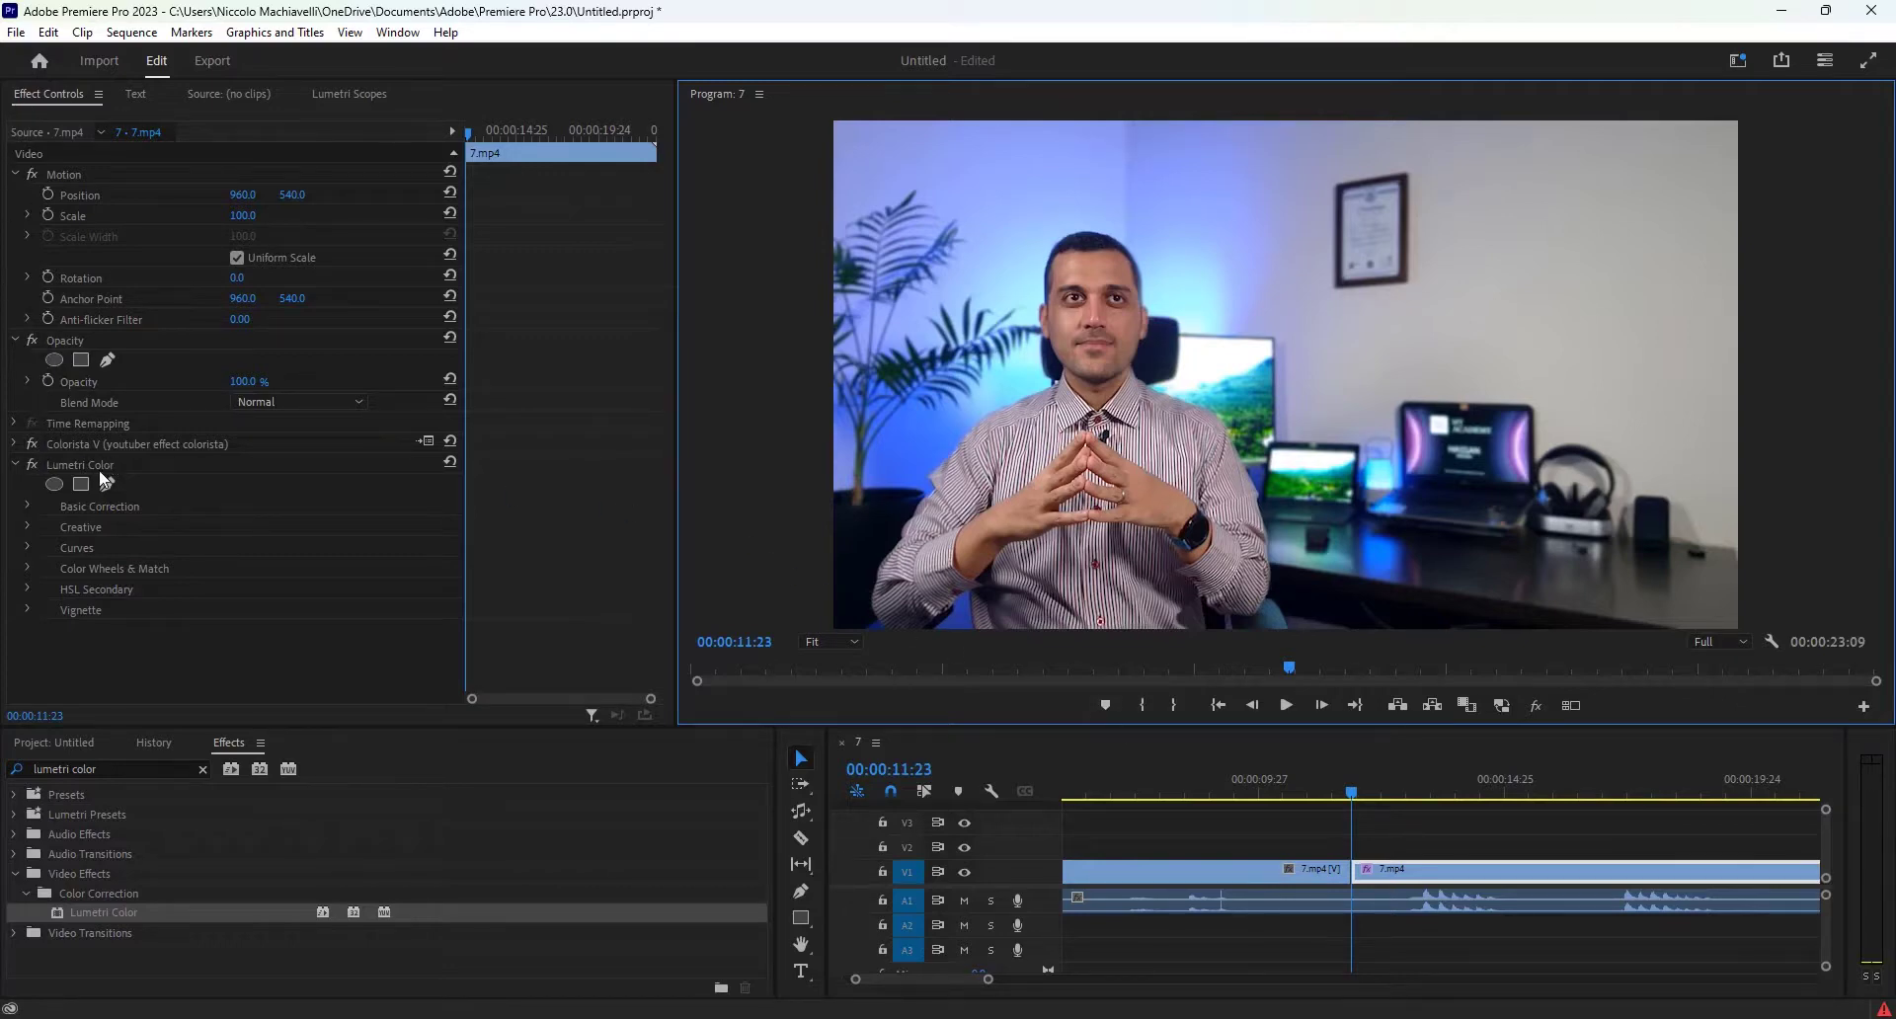
Step: Start keyframing Lumetri Color's Creative tint wheels at 00:00:11:23 and add a second neutral keyframe at 00:00:12:24
left_click(27, 526)
left_click_drag(659, 465, 655, 681)
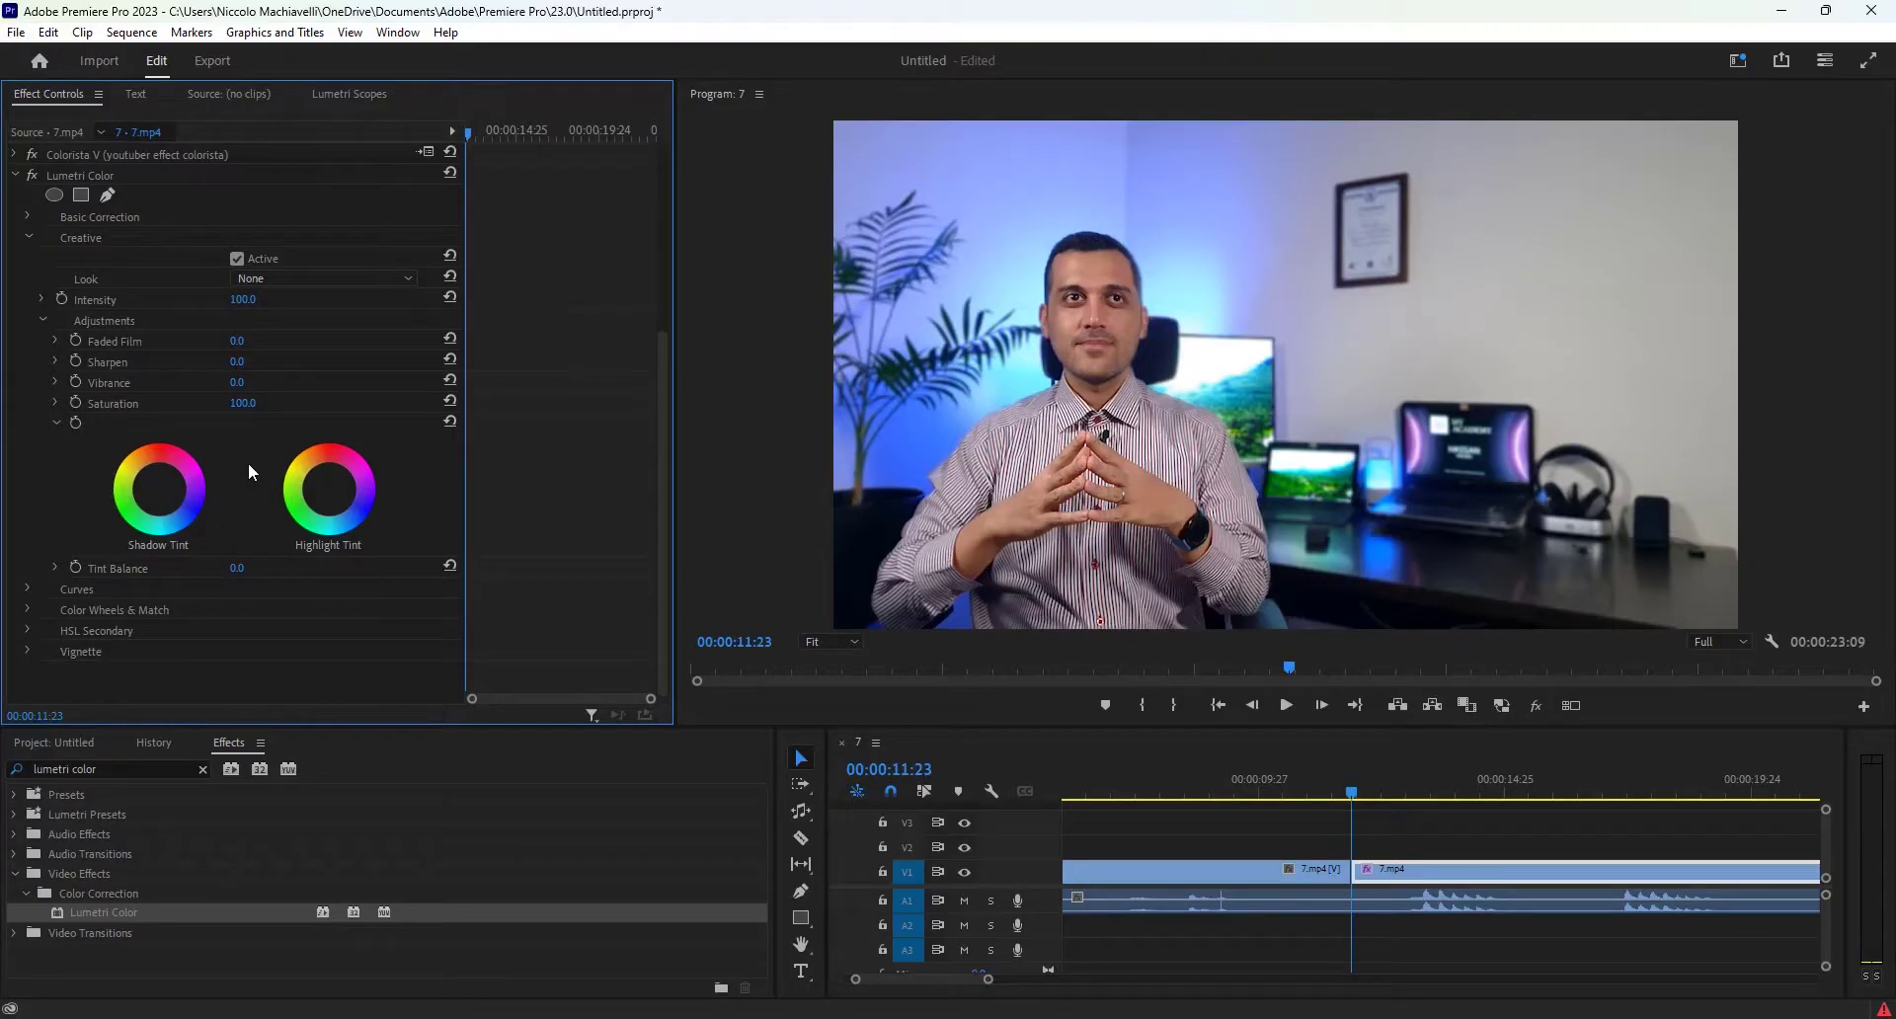
left_click(78, 423)
left_click_drag(1348, 798, 1406, 799)
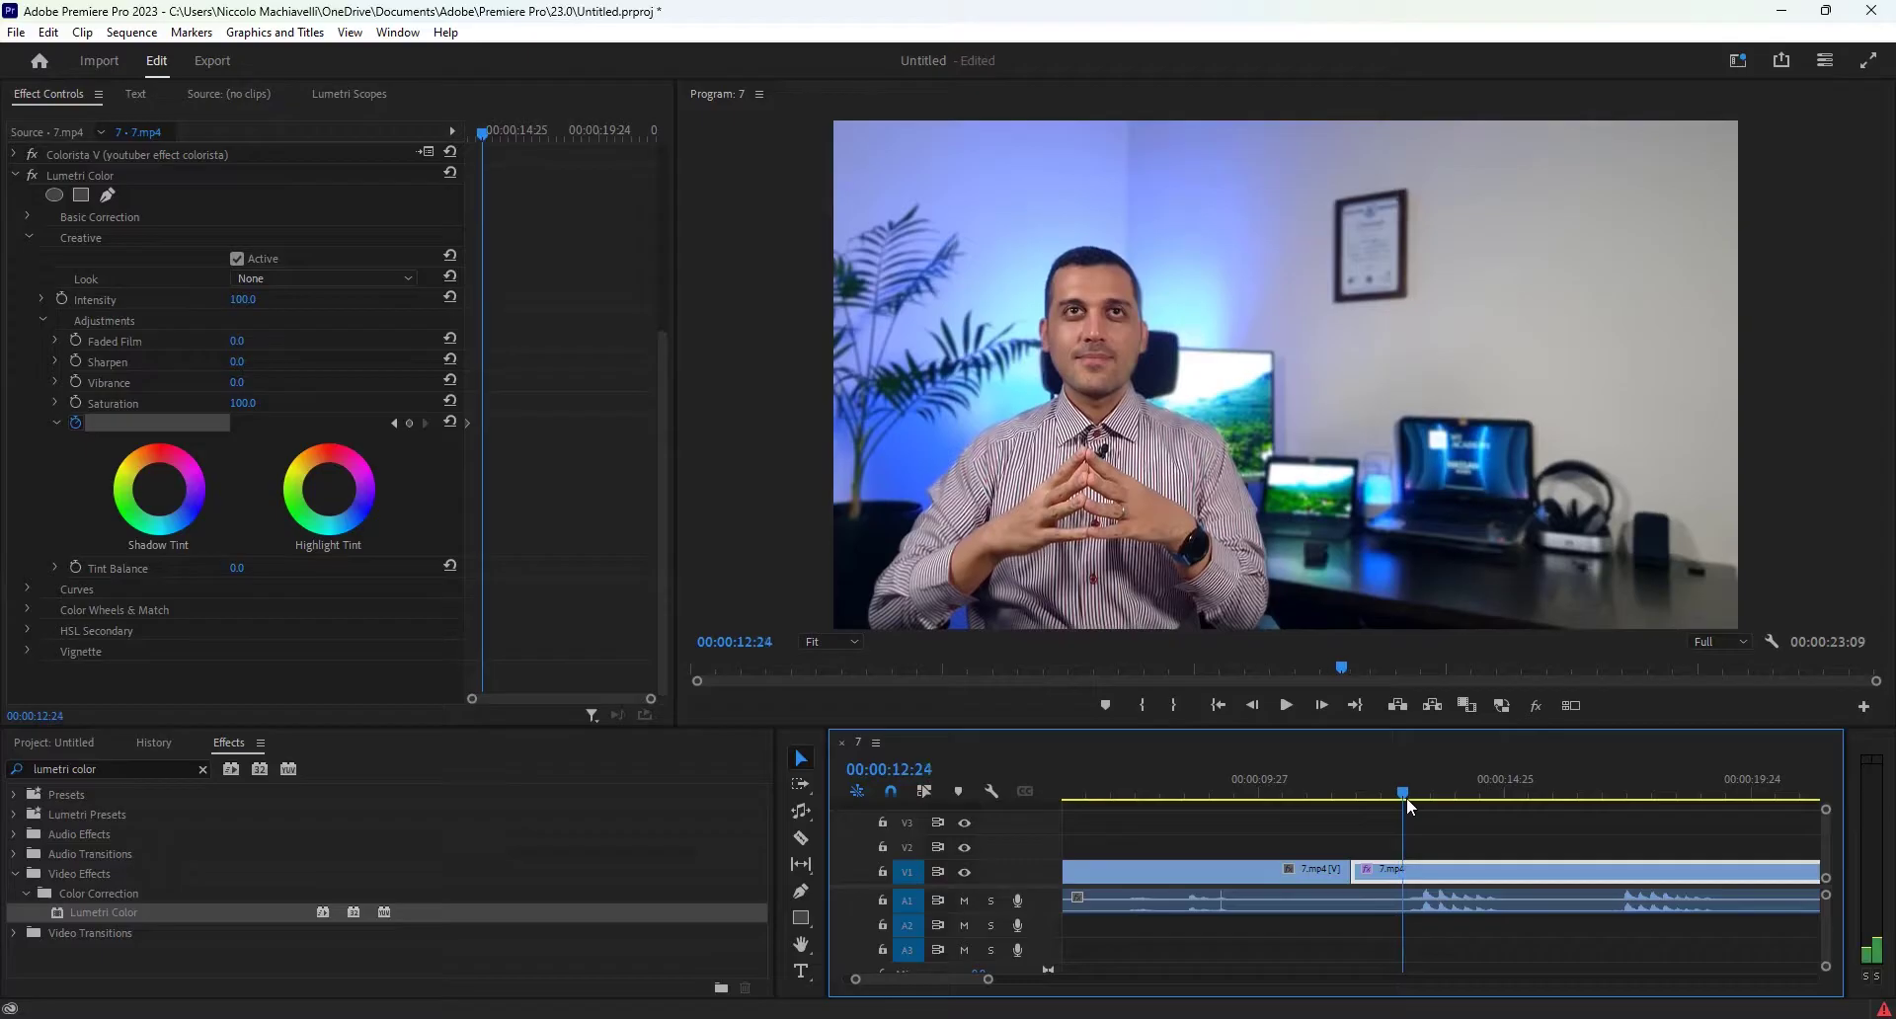
left_click(411, 423)
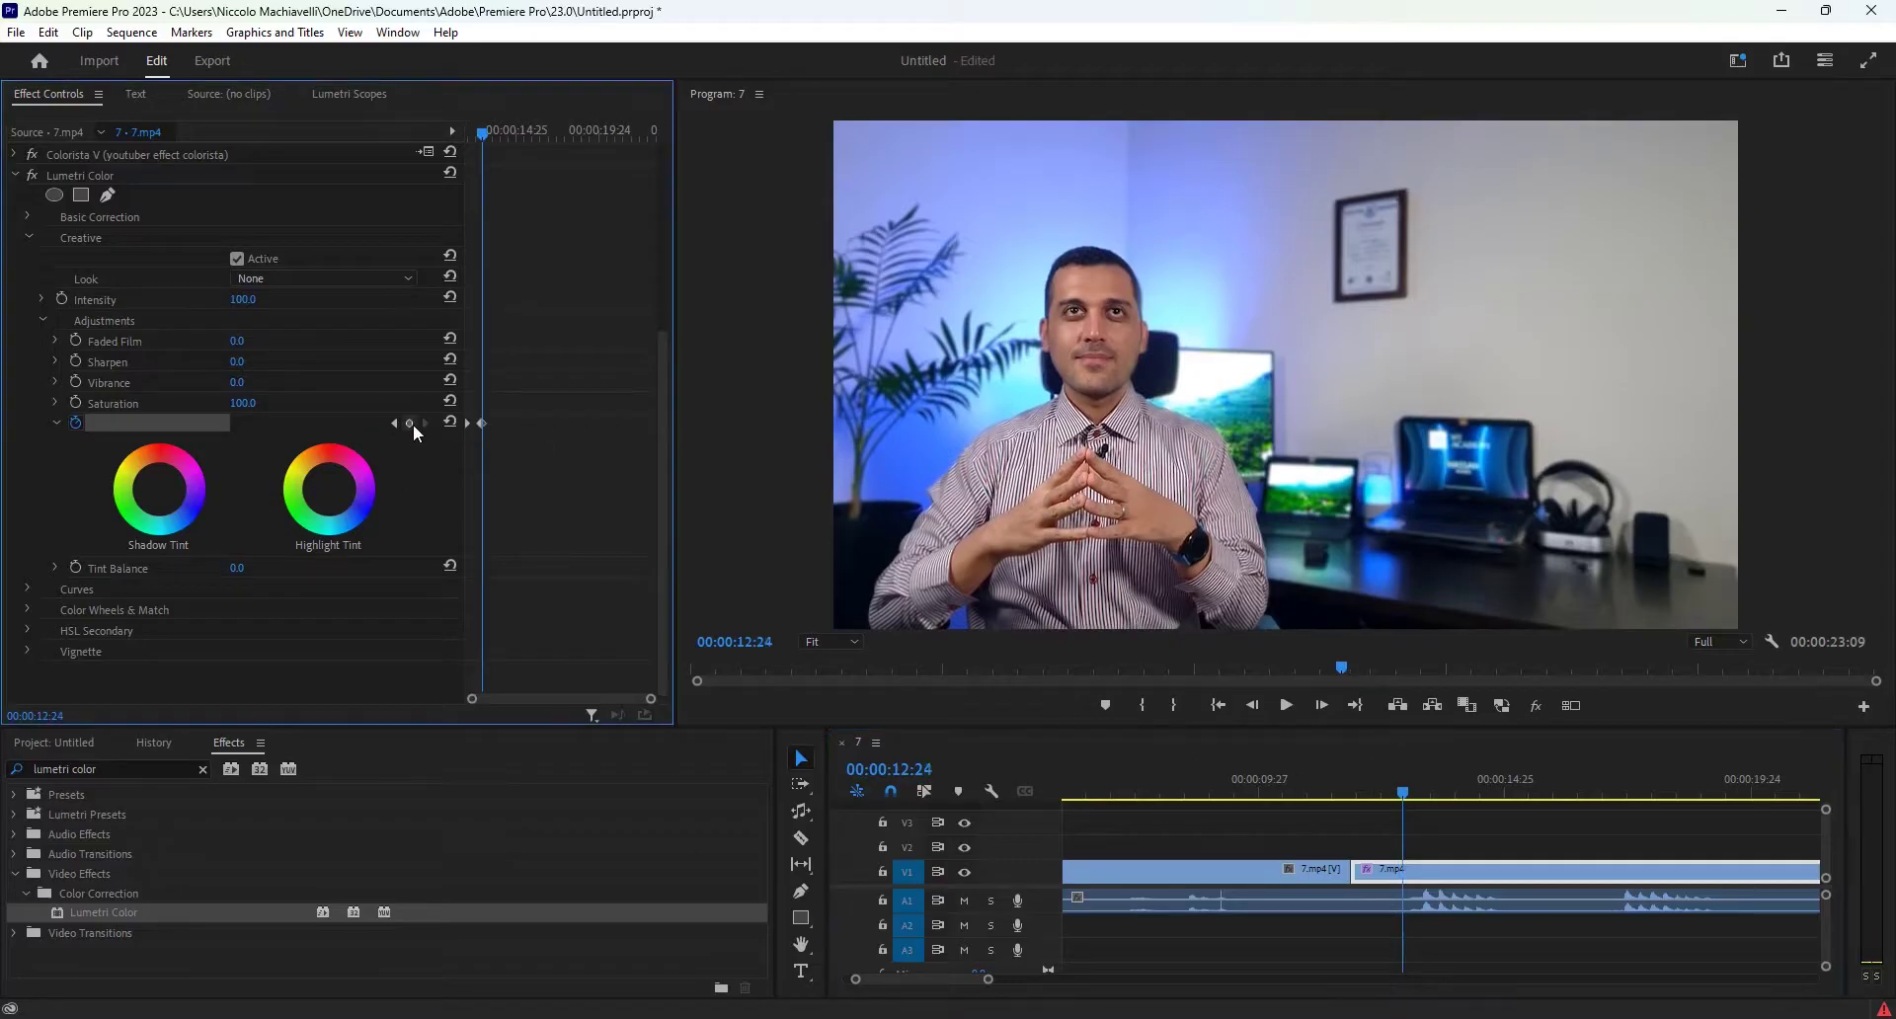
Step: At 00:00:15:11, shift Shadow Tint strongly and Highlight Tint moderately toward red
left_click_drag(1407, 790, 1536, 805)
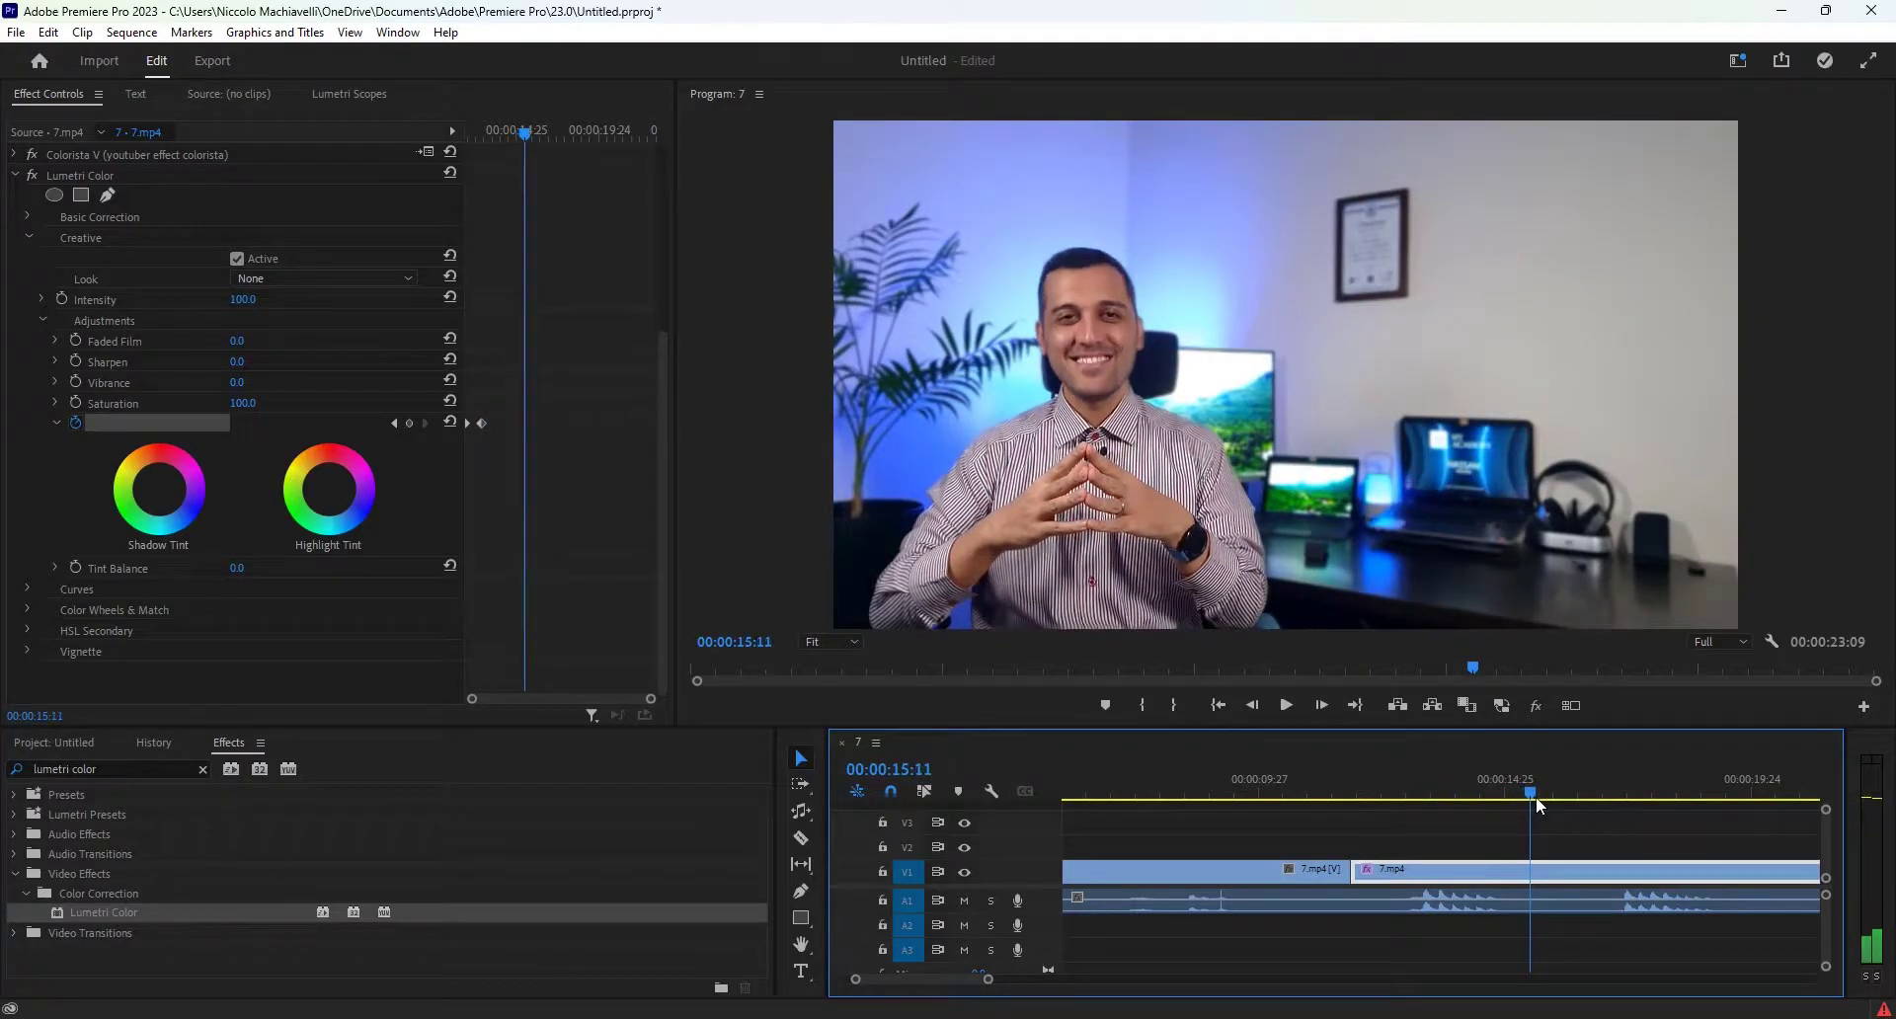
left_click(331, 493)
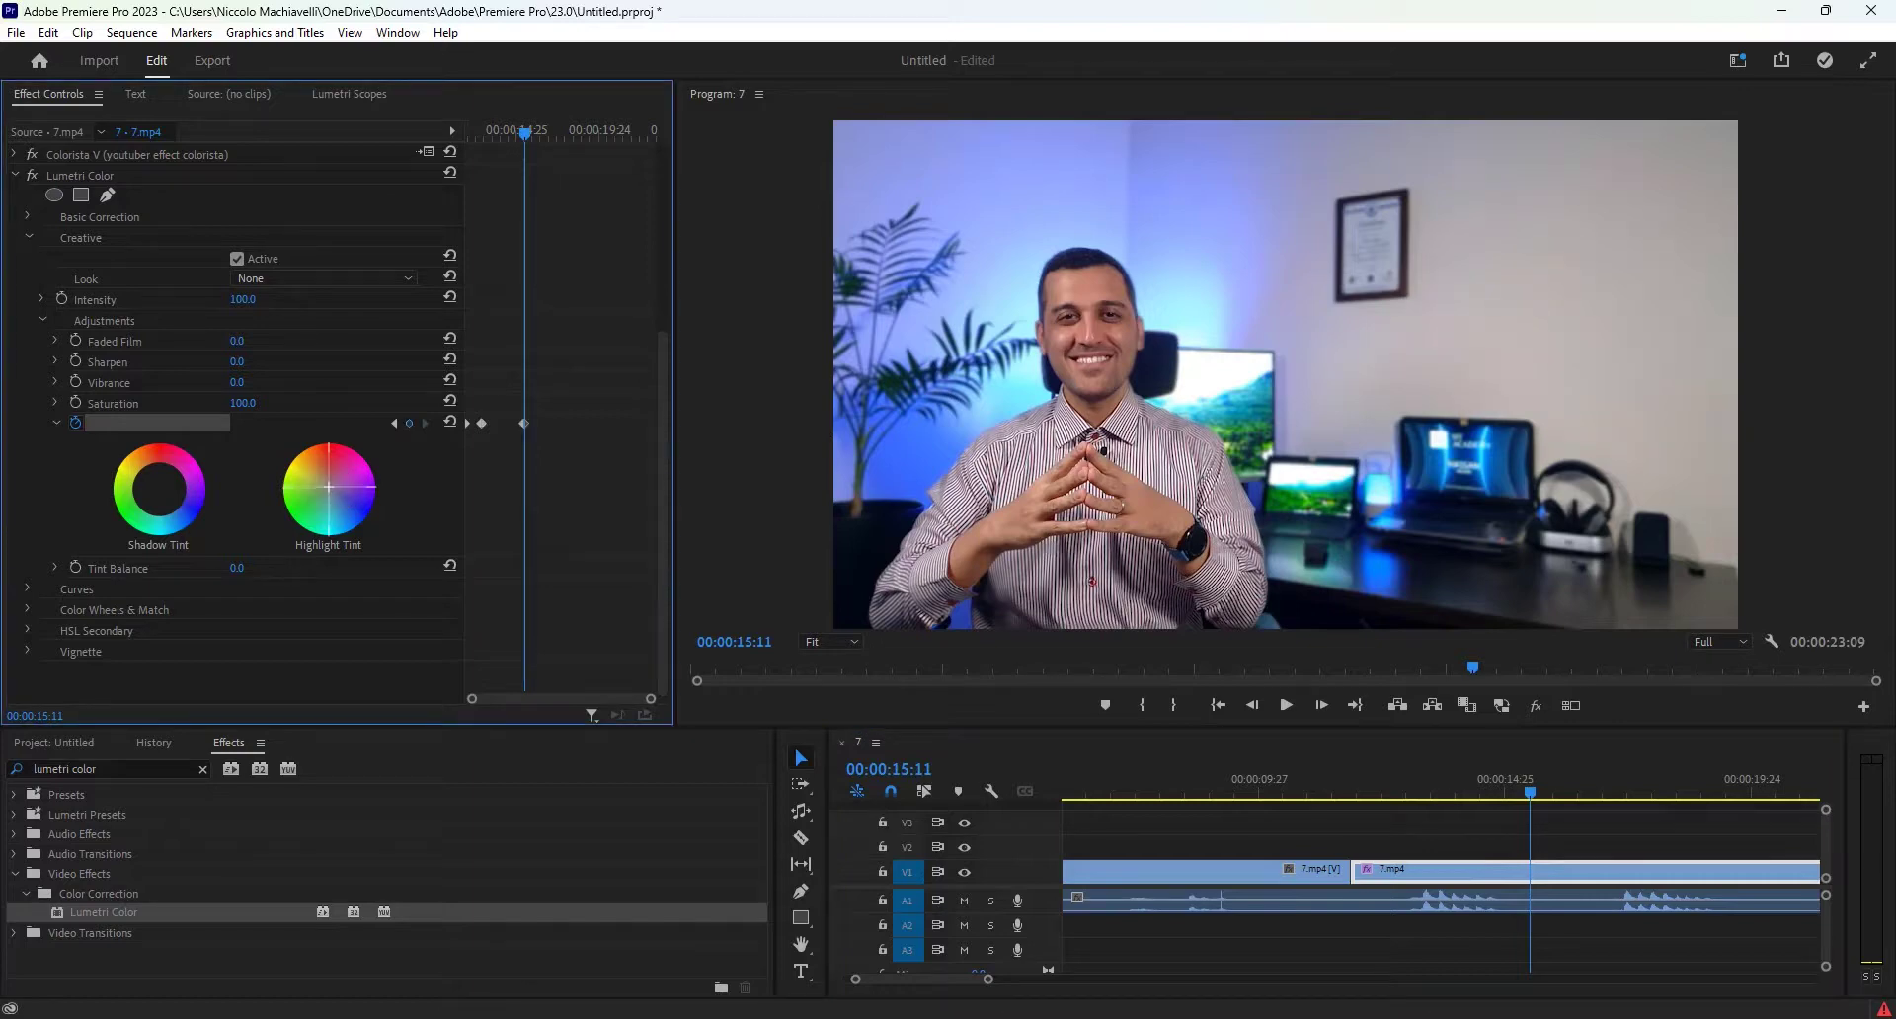
left_click_drag(329, 473, 330, 446)
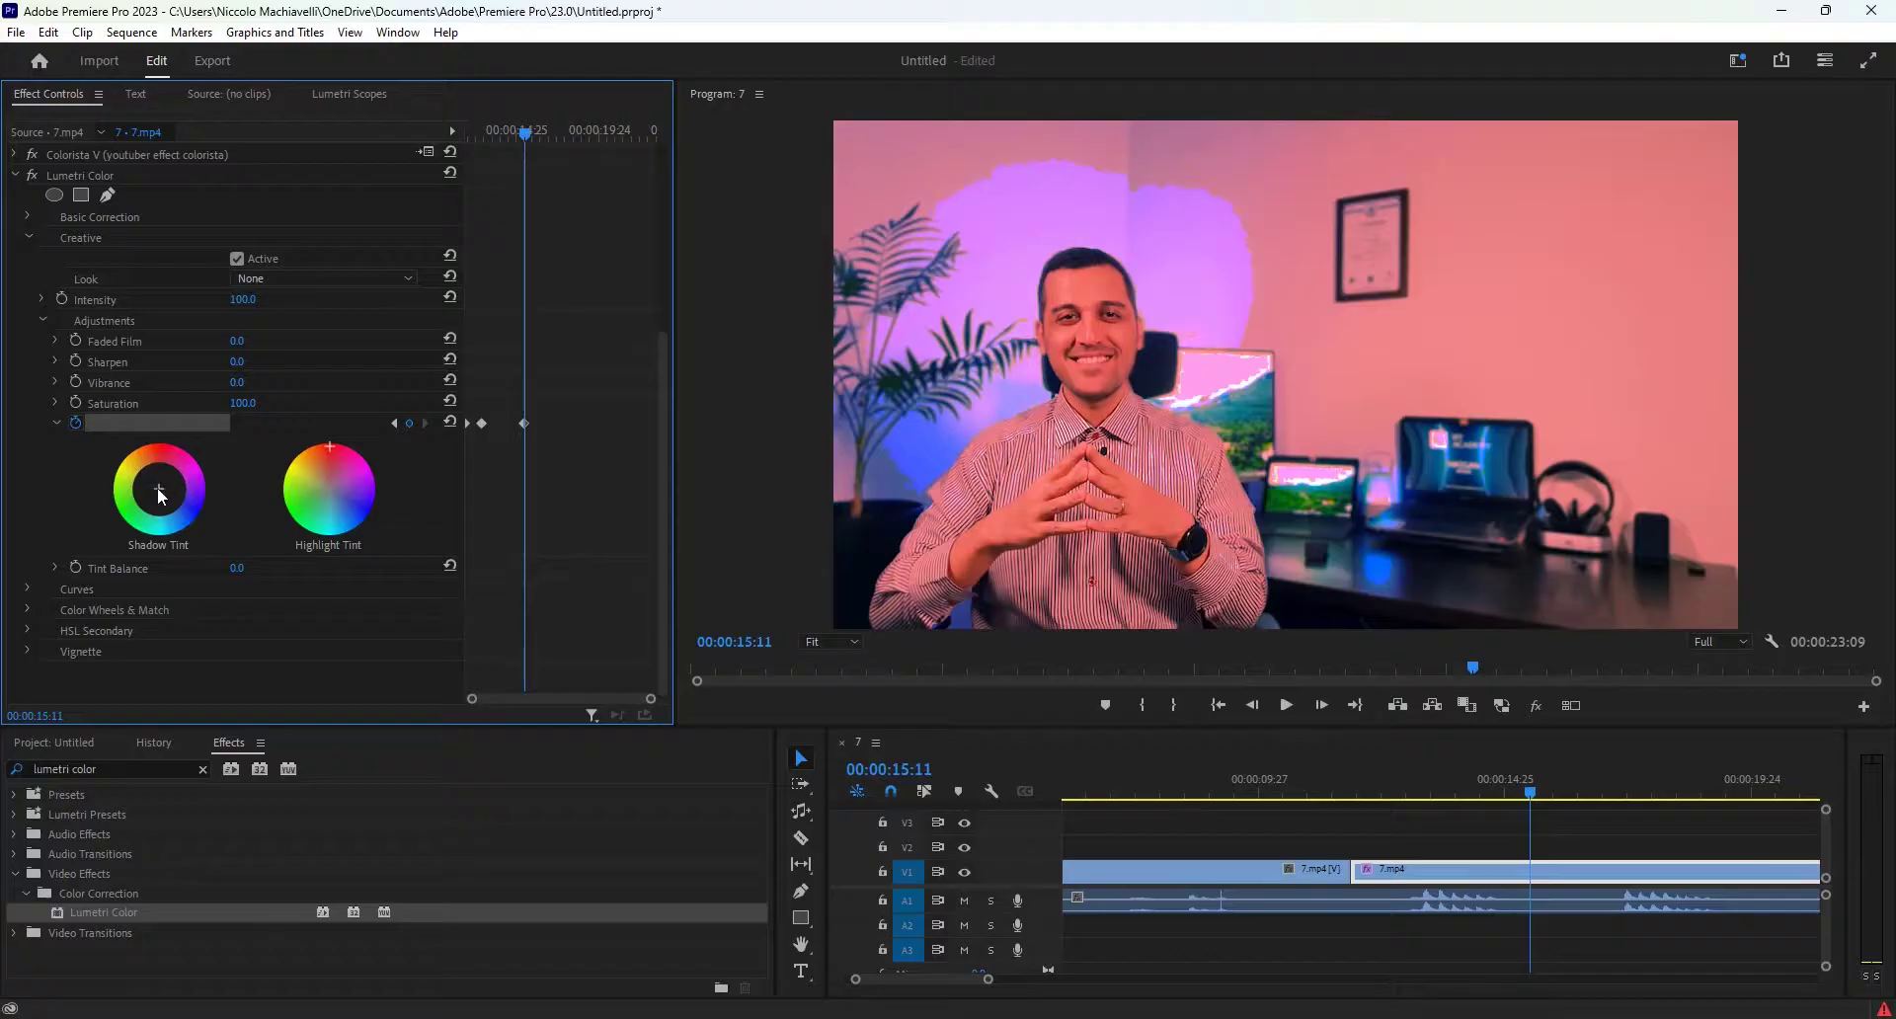
left_click_drag(158, 488, 159, 466)
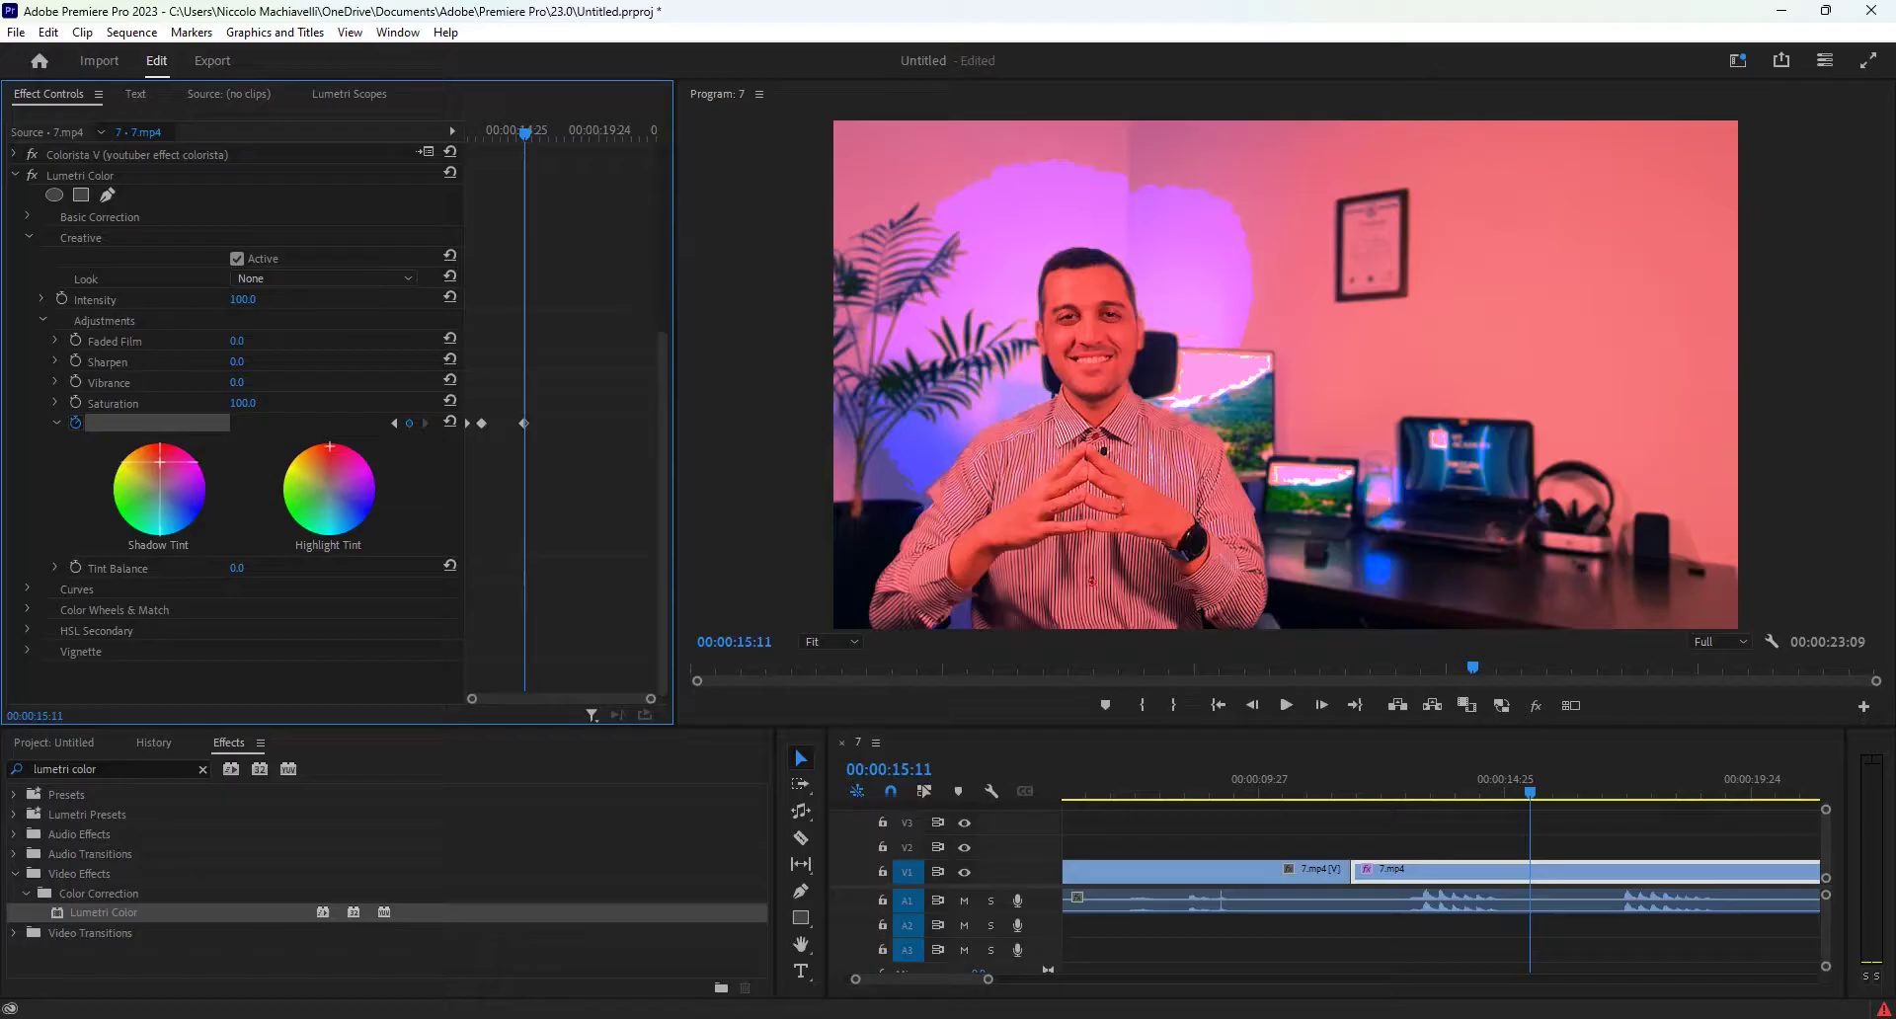
left_click_drag(160, 461, 160, 450)
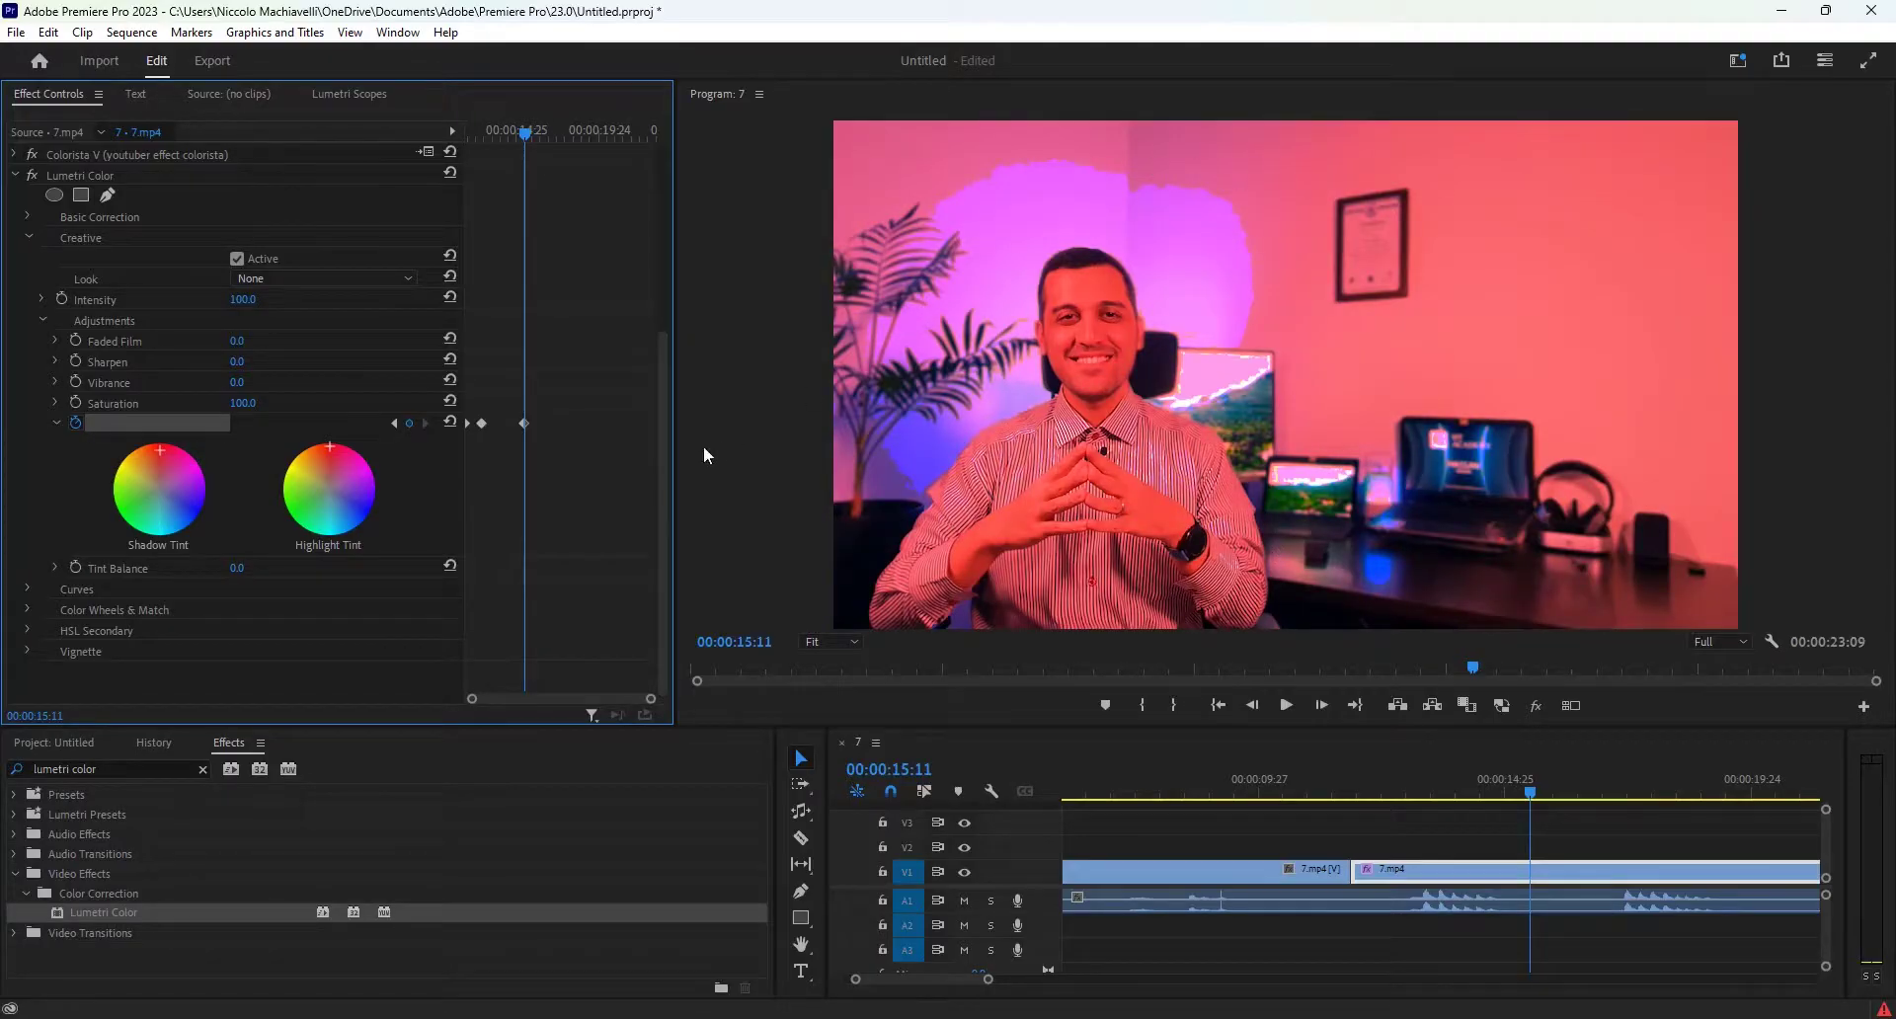
left_click_drag(340, 455, 331, 460)
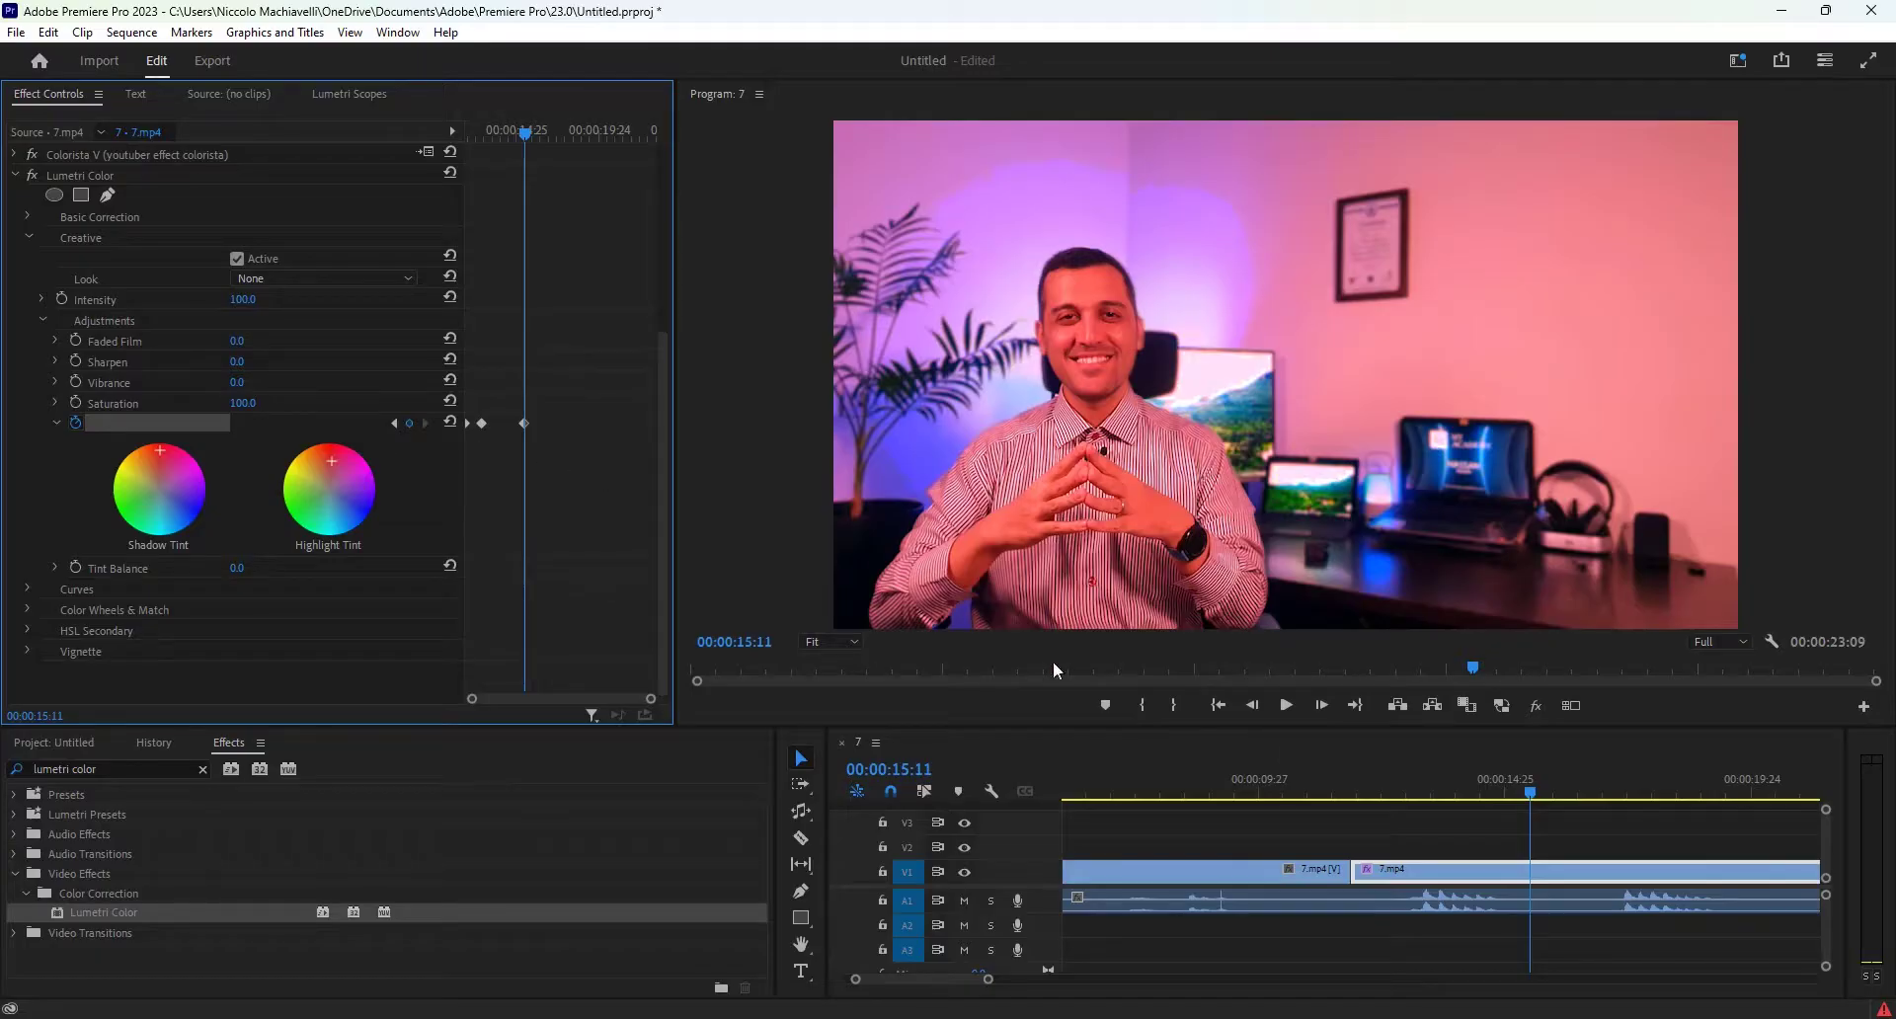
Step: Three frames on, at 00:00:15:14, reset Highlight Tint and Shadow Tint to neutral
key("Right")
key("Right")
key("Right")
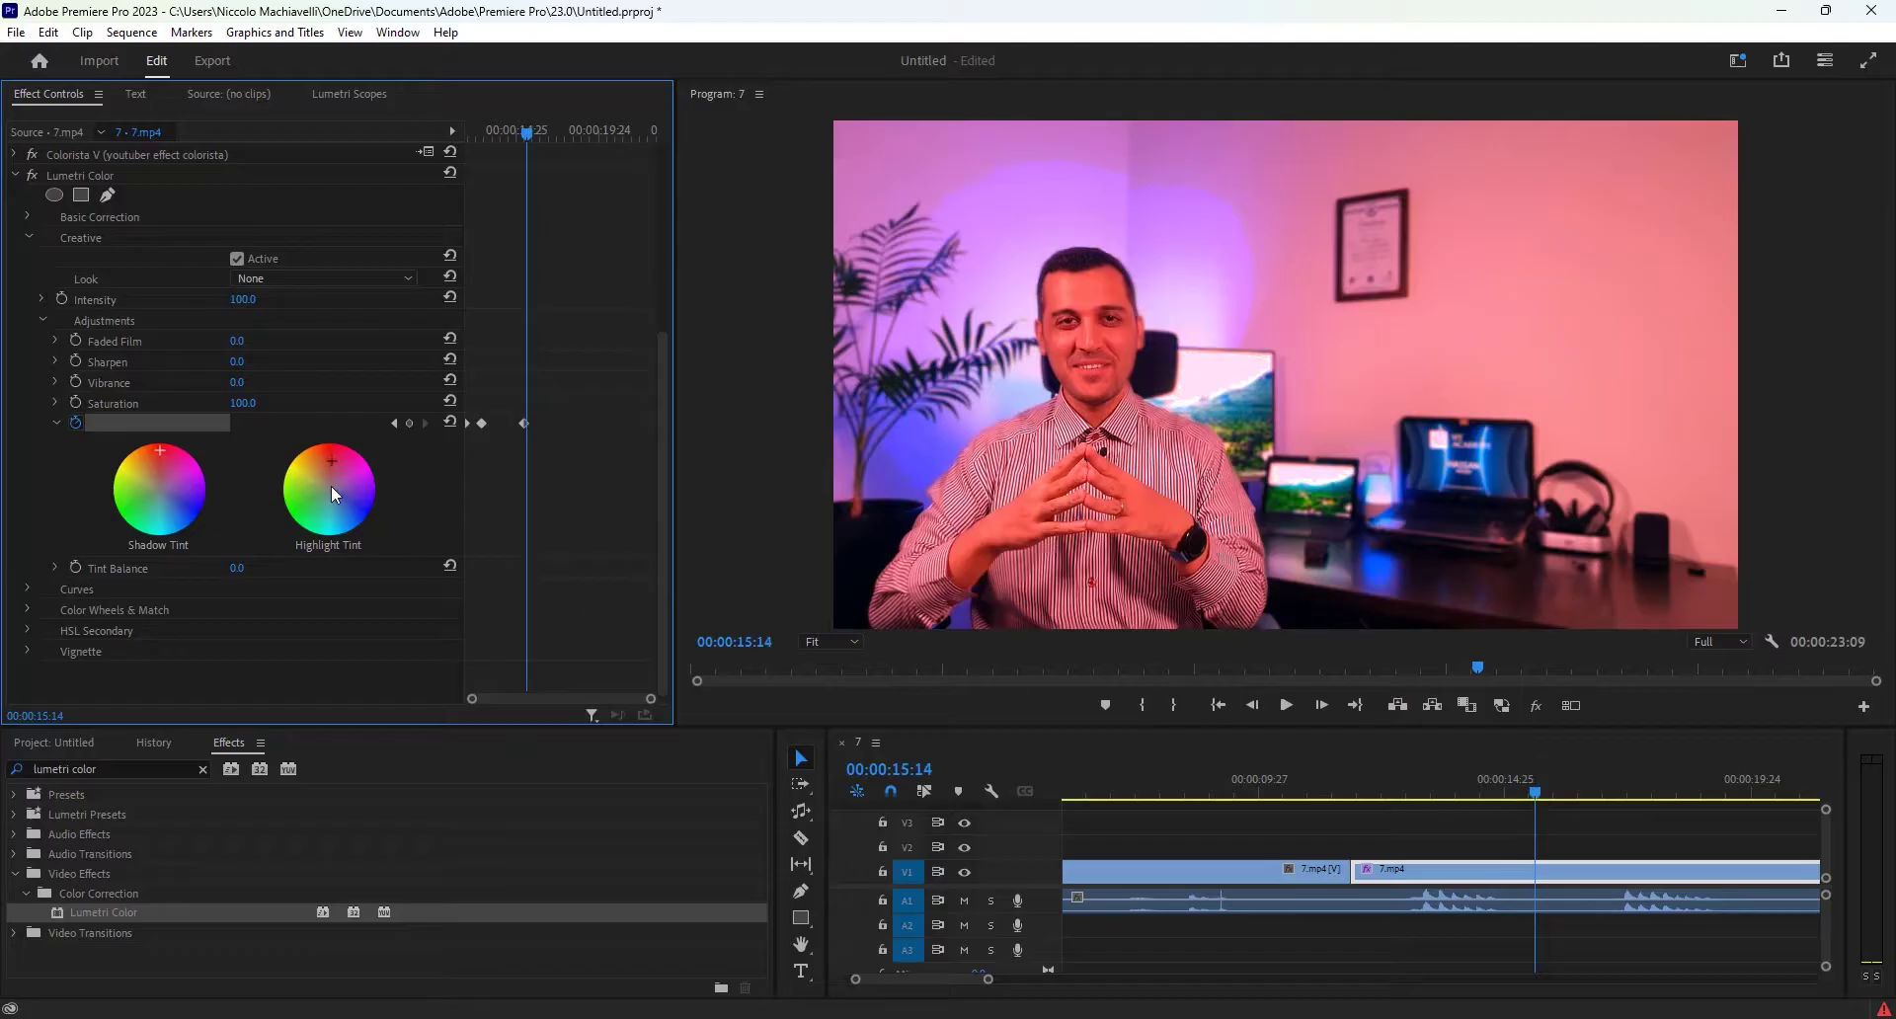
double_click(329, 488)
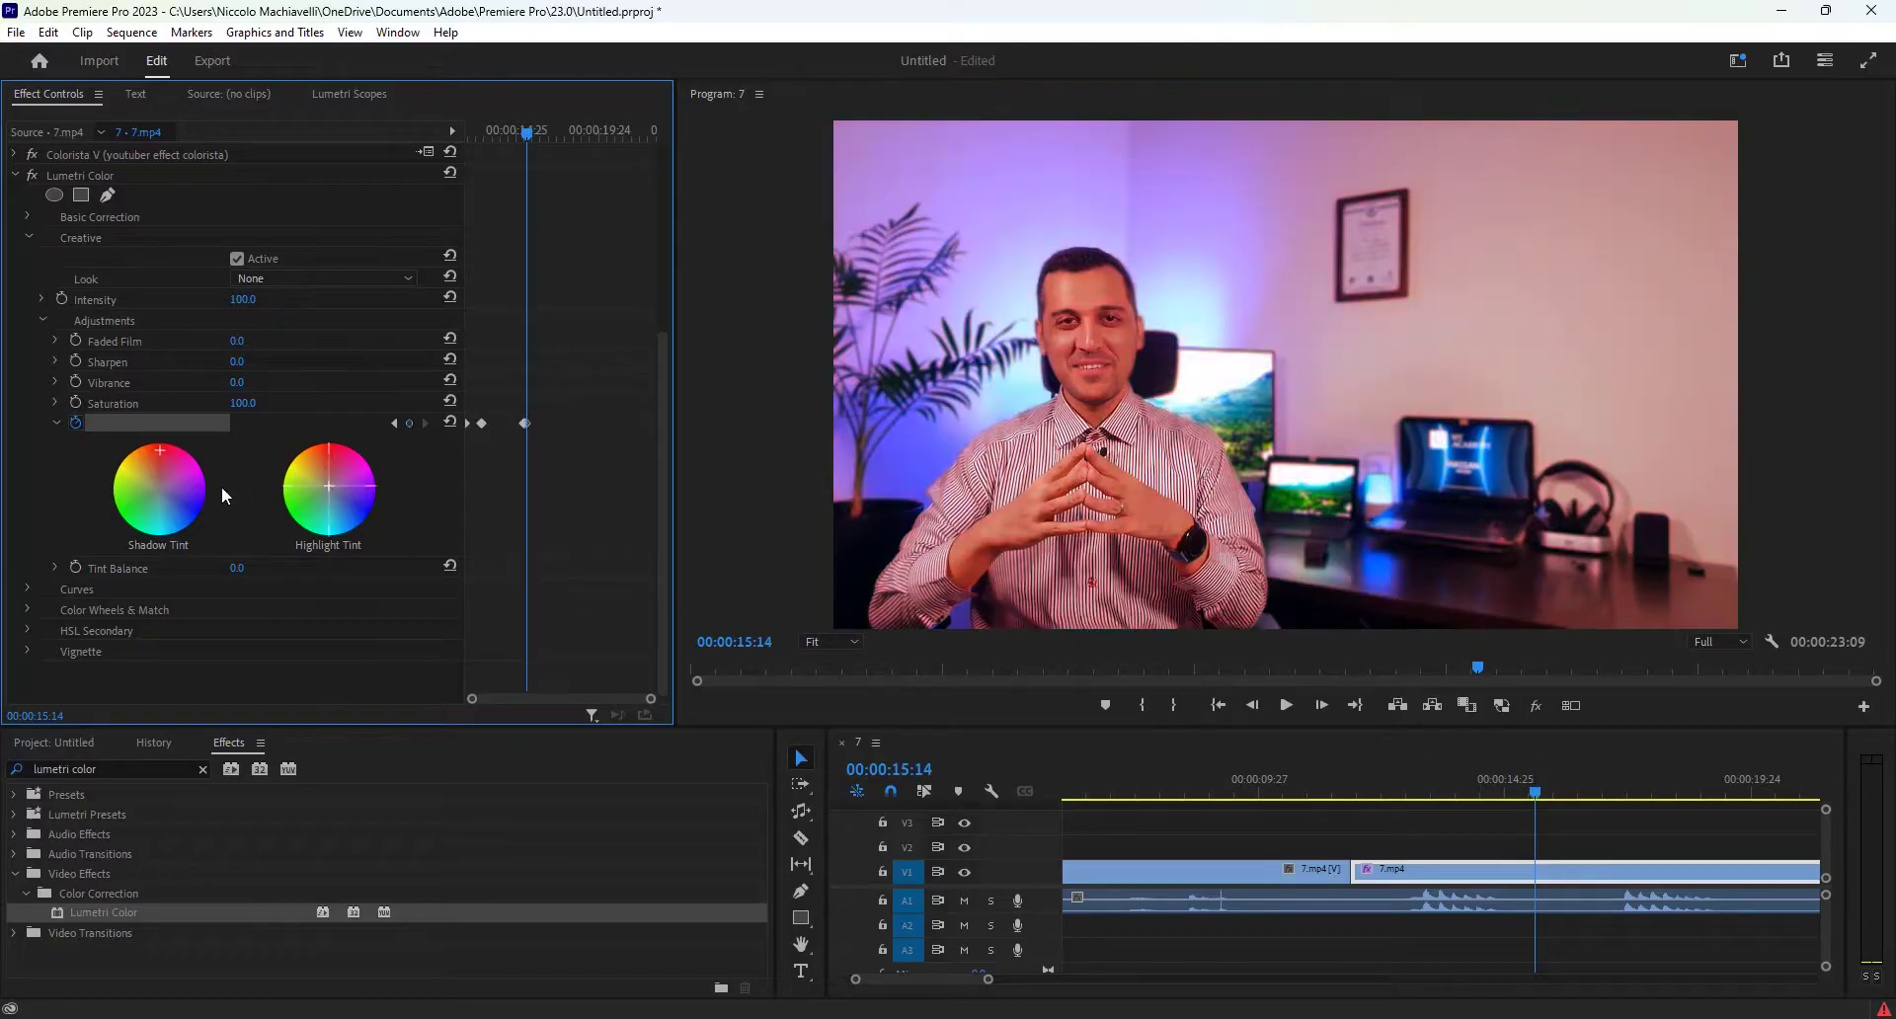
double_click(157, 483)
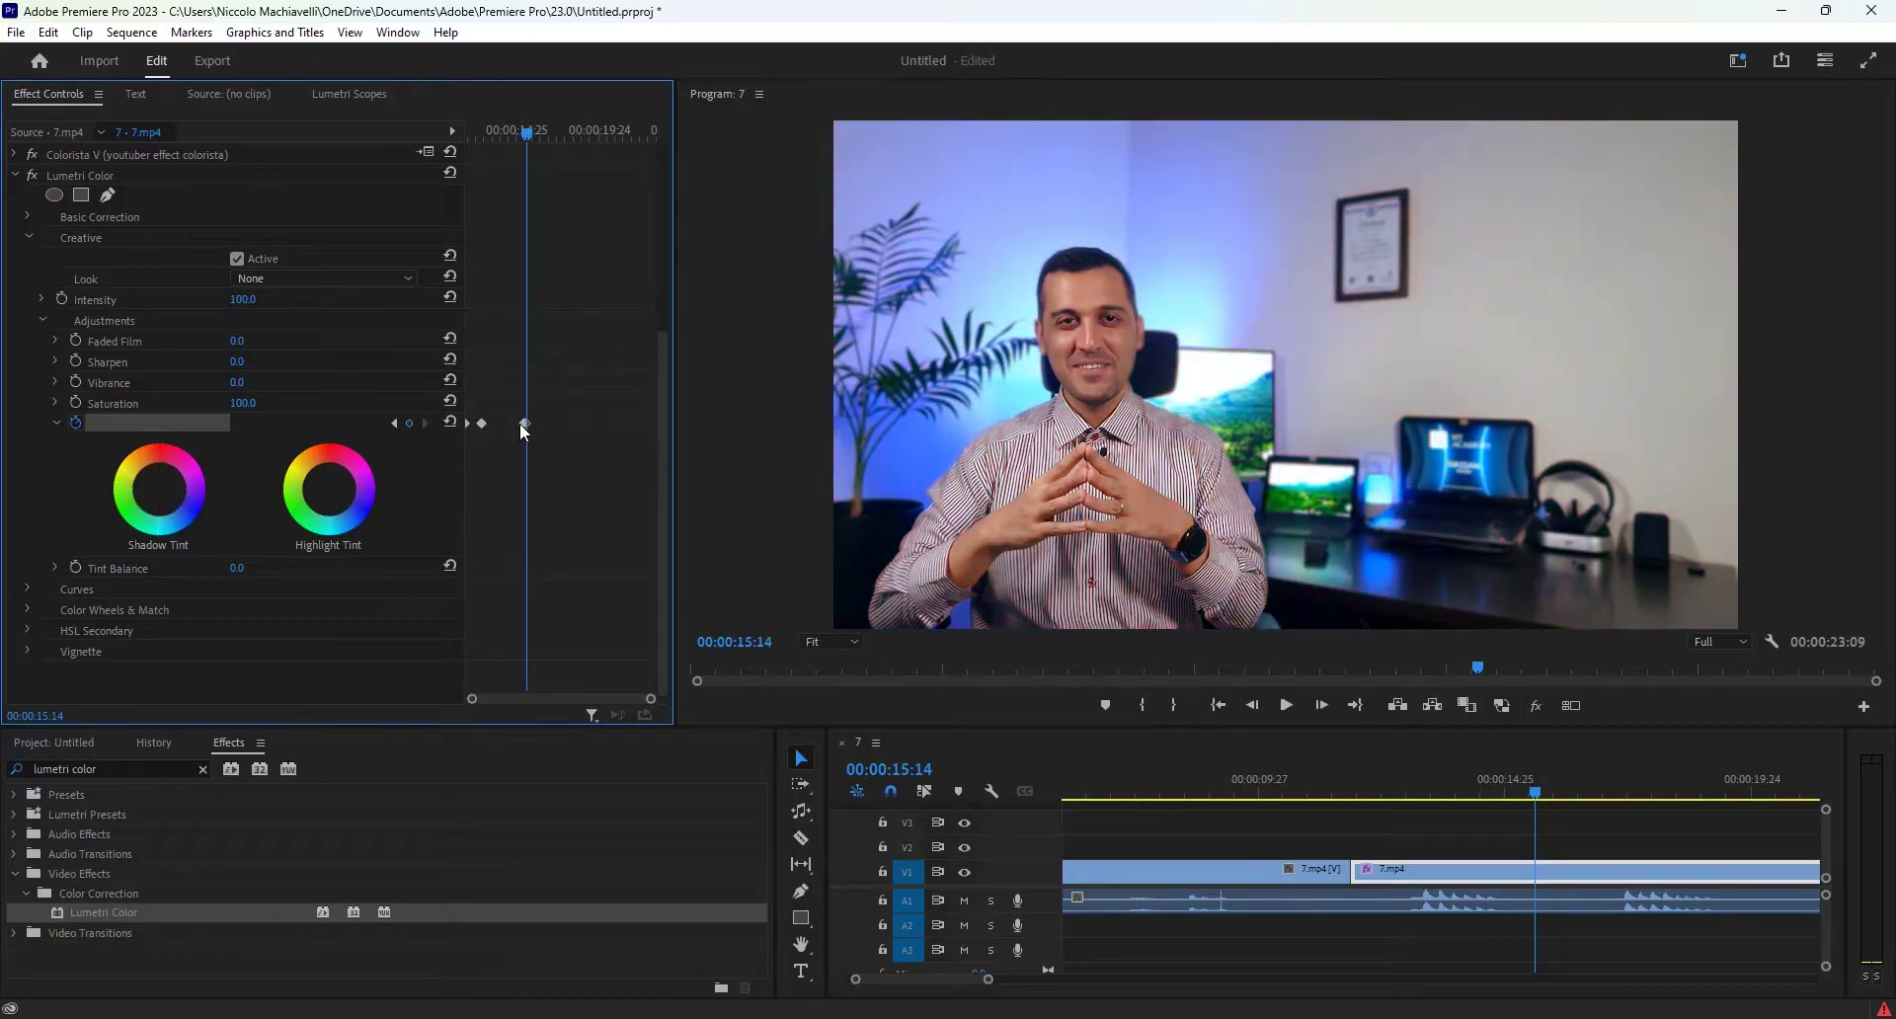
Step: Add a neutral tint keyframe at 00:00:17:02, and at 00:00:19:28 shift Shadow Tint strongly and Highlight Tint slightly toward red
left_click(1612, 785)
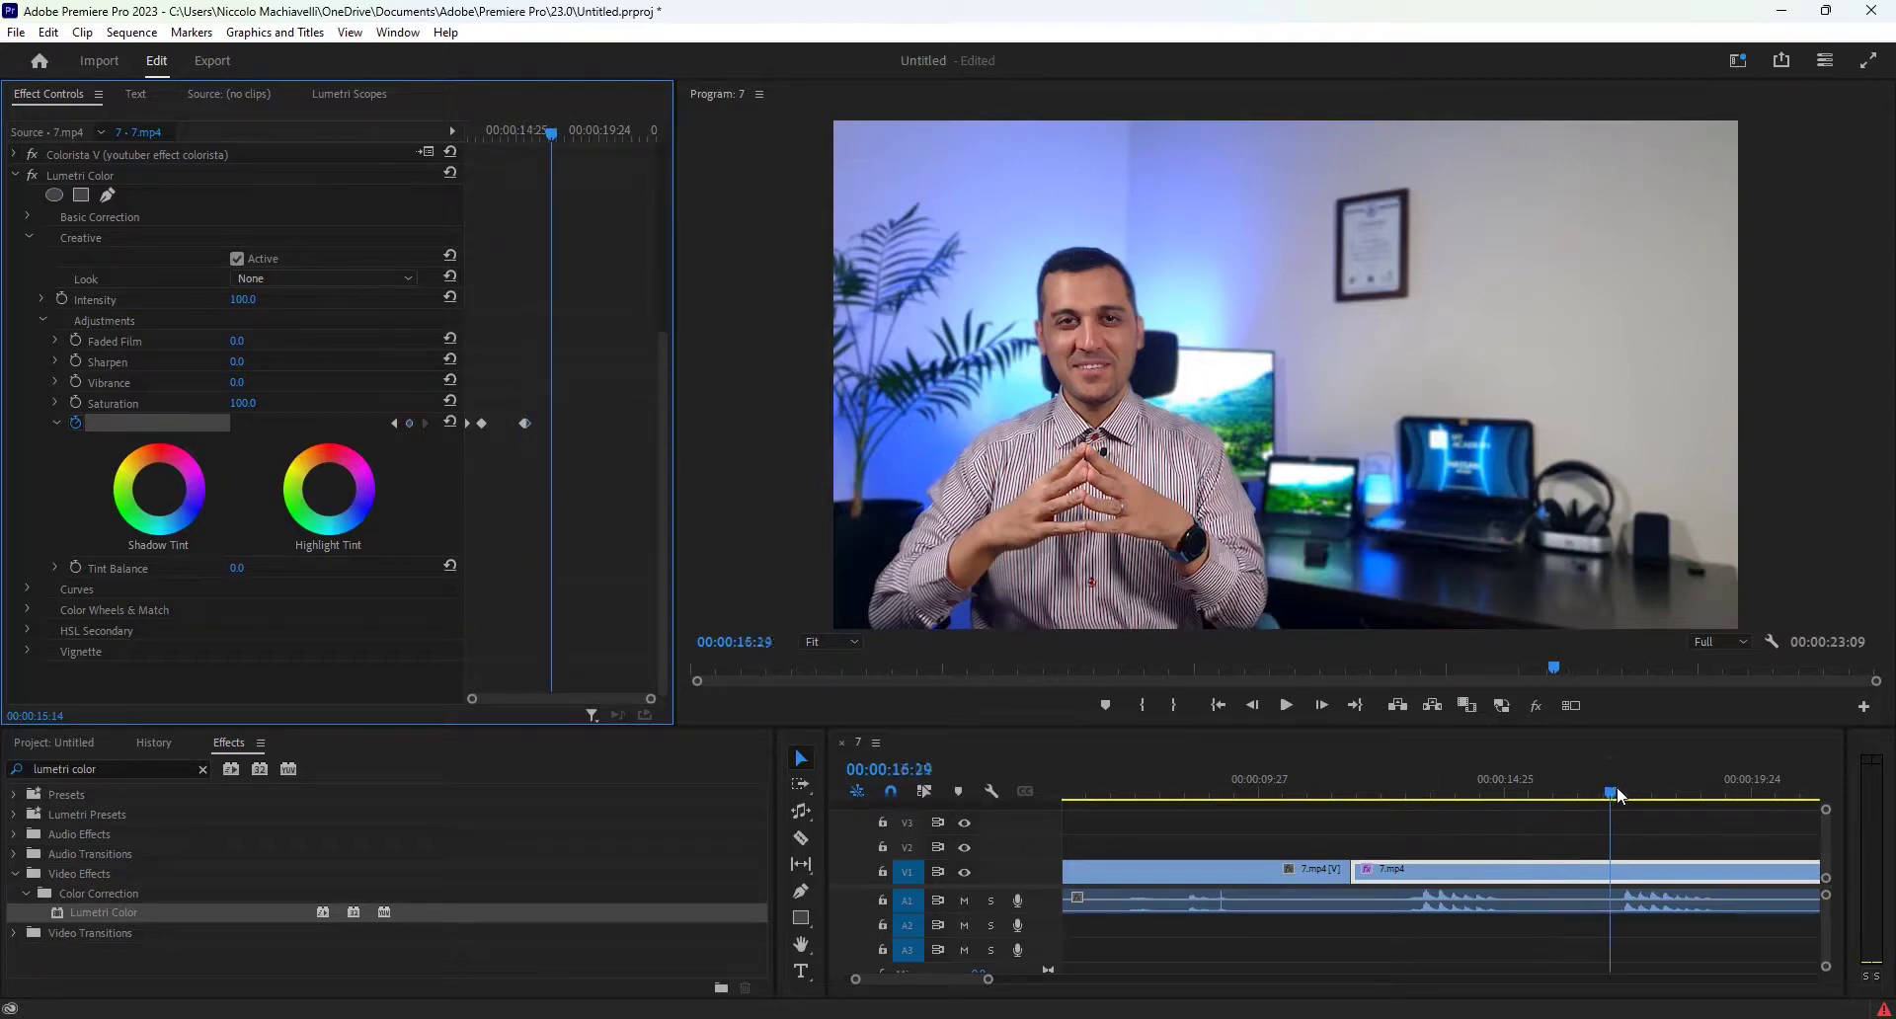
left_click(411, 422)
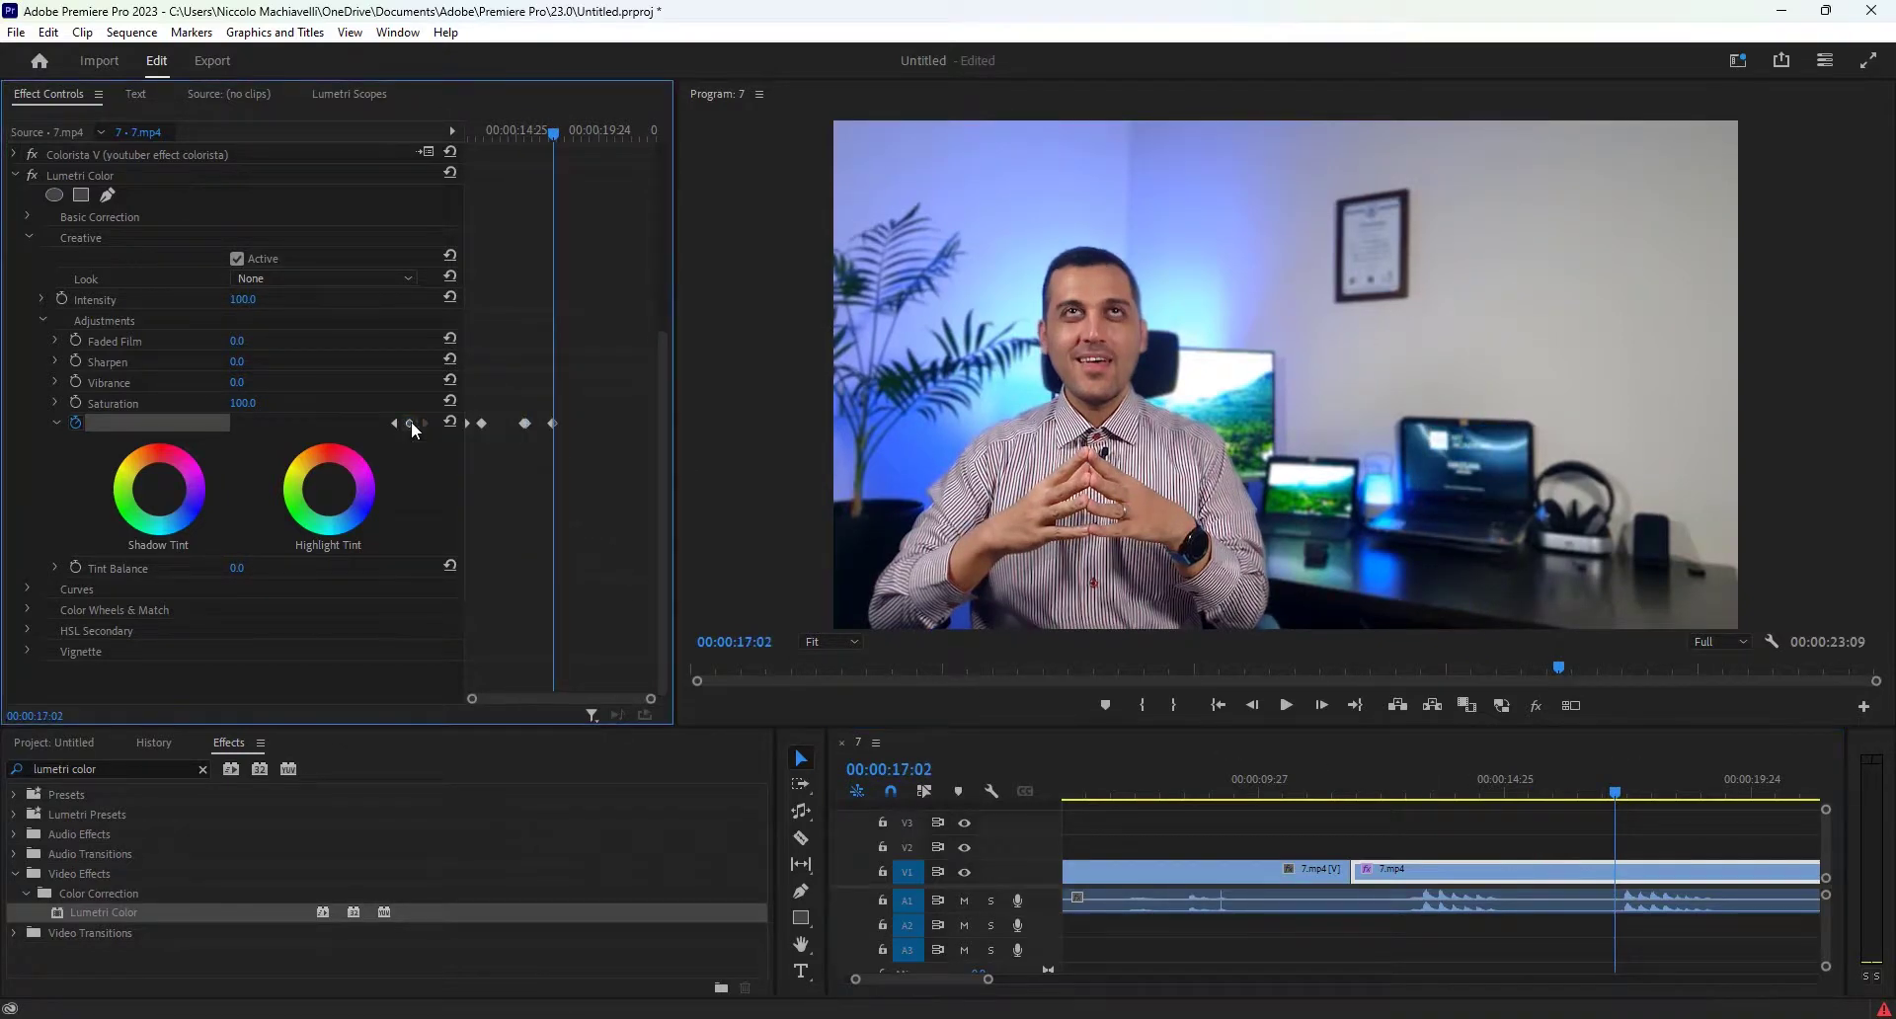
left_click(1759, 789)
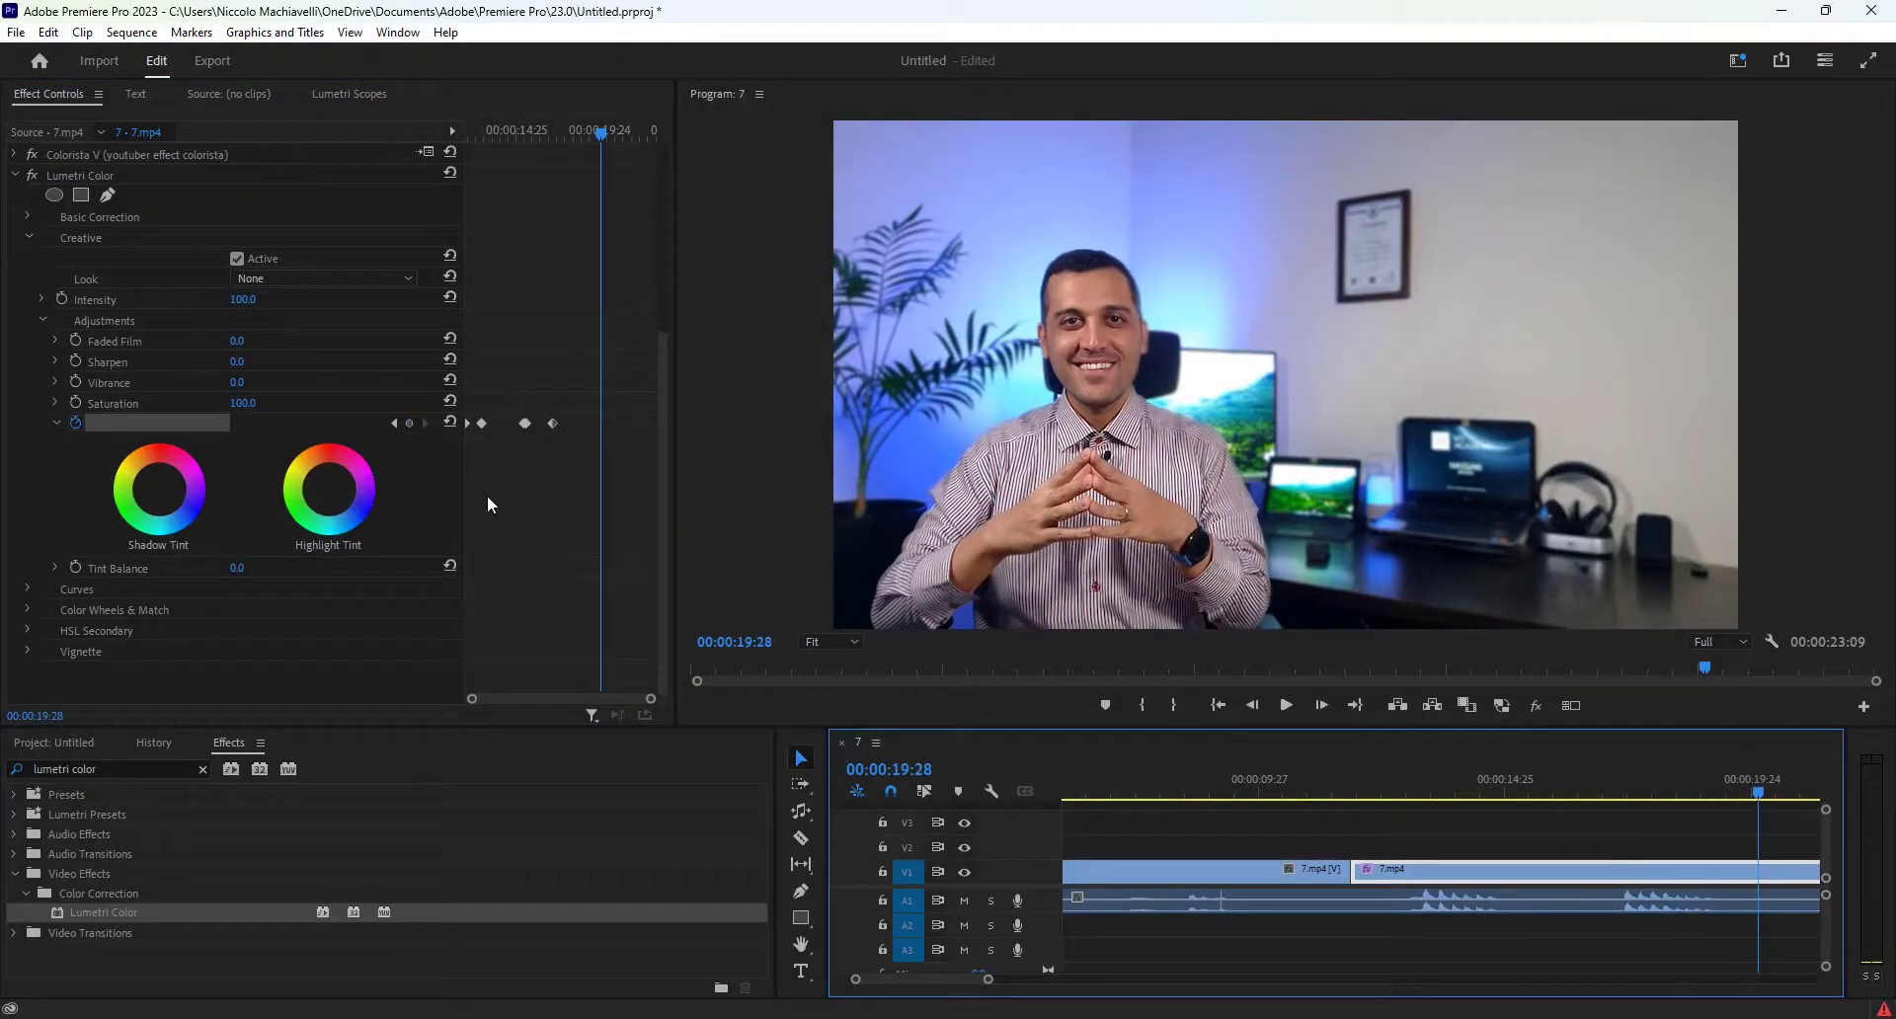
left_click(326, 486)
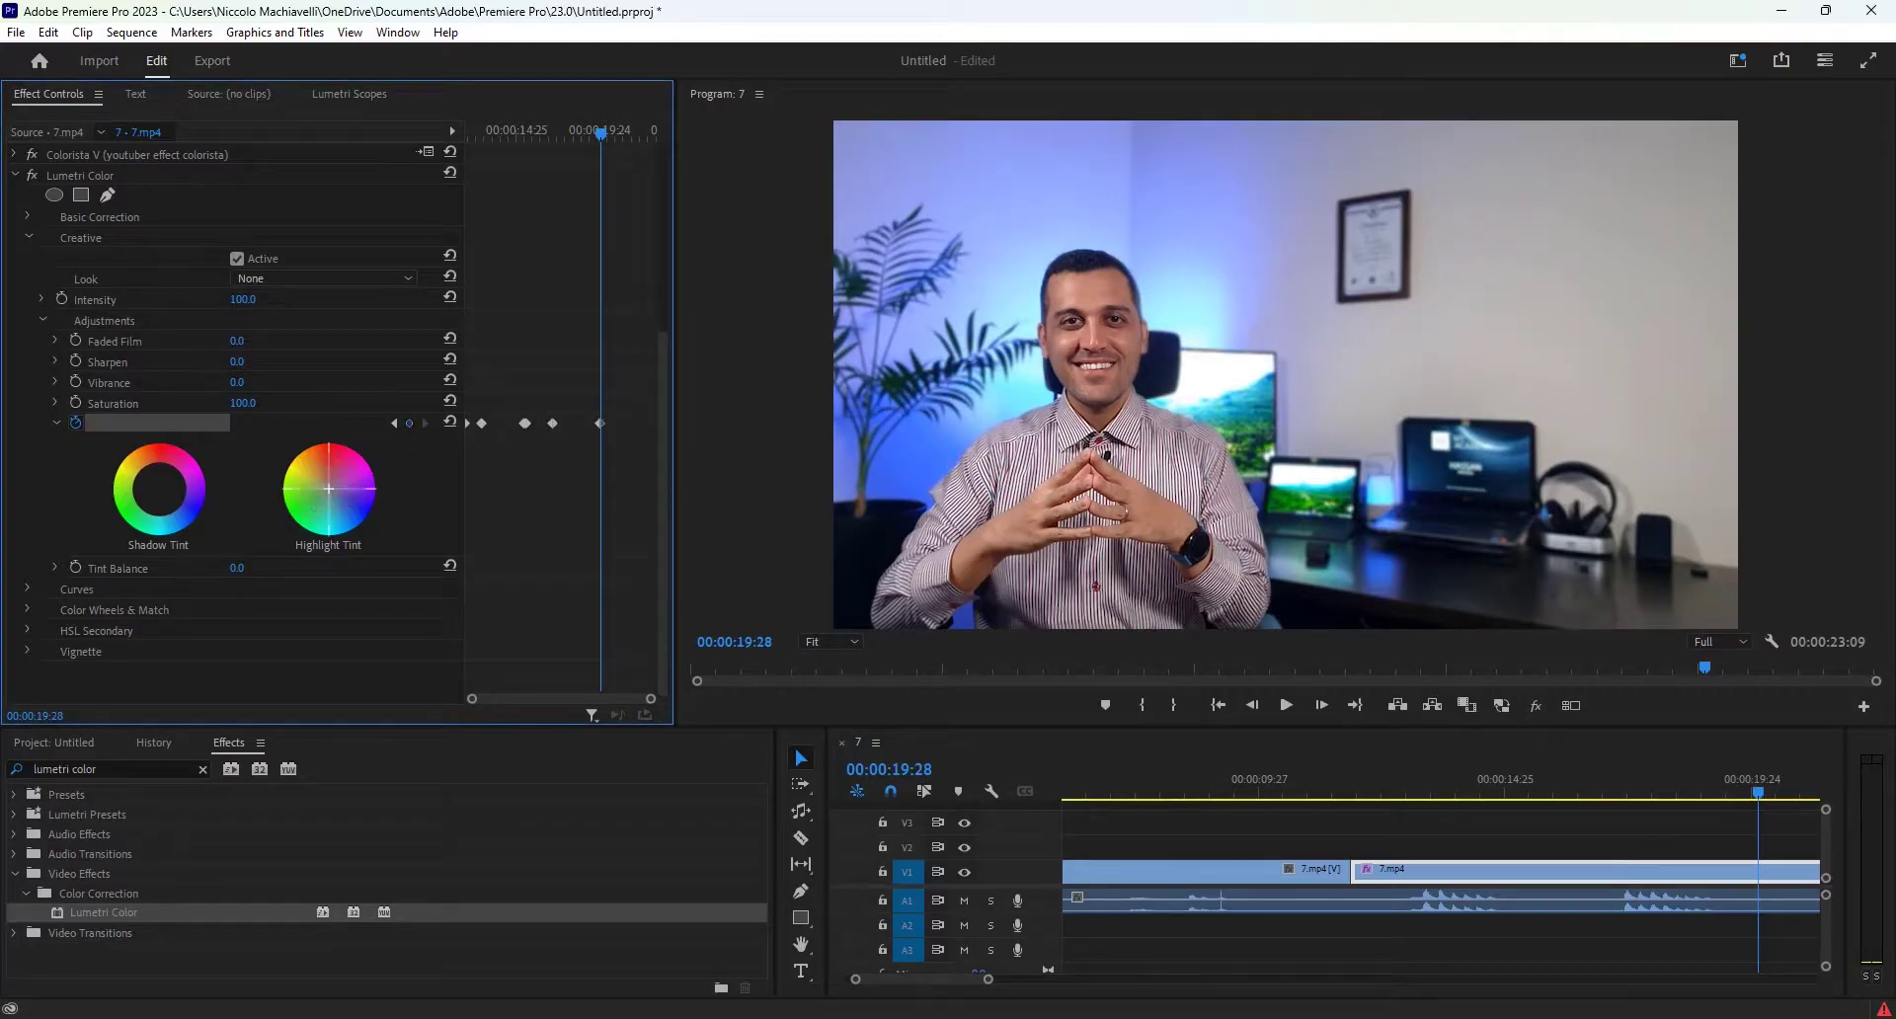
mouse_move(326, 486)
left_mouse_down()
mouse_move(140, 489)
mouse_move(161, 446)
left_mouse_up()
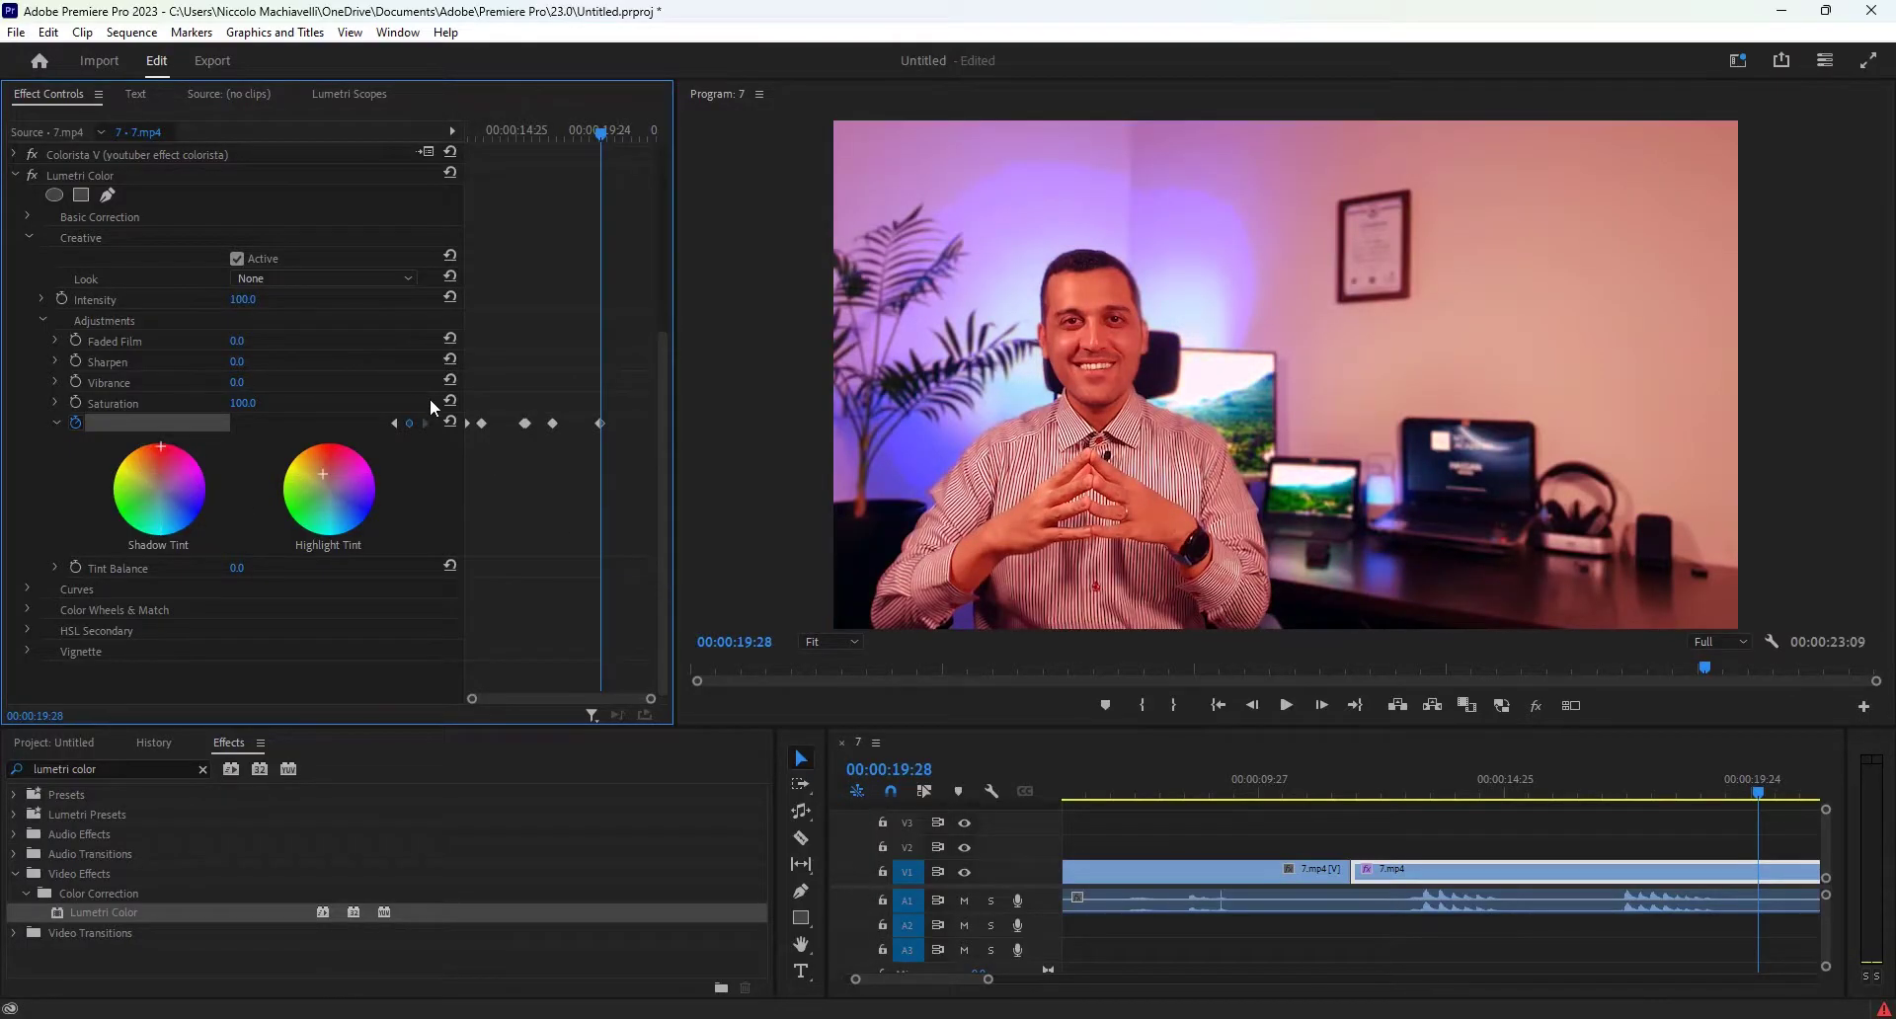
Step: Return to the tint keyframe at 00:00:12:24 and start Scale and Position keyframes there with their default values
left_click(394, 422)
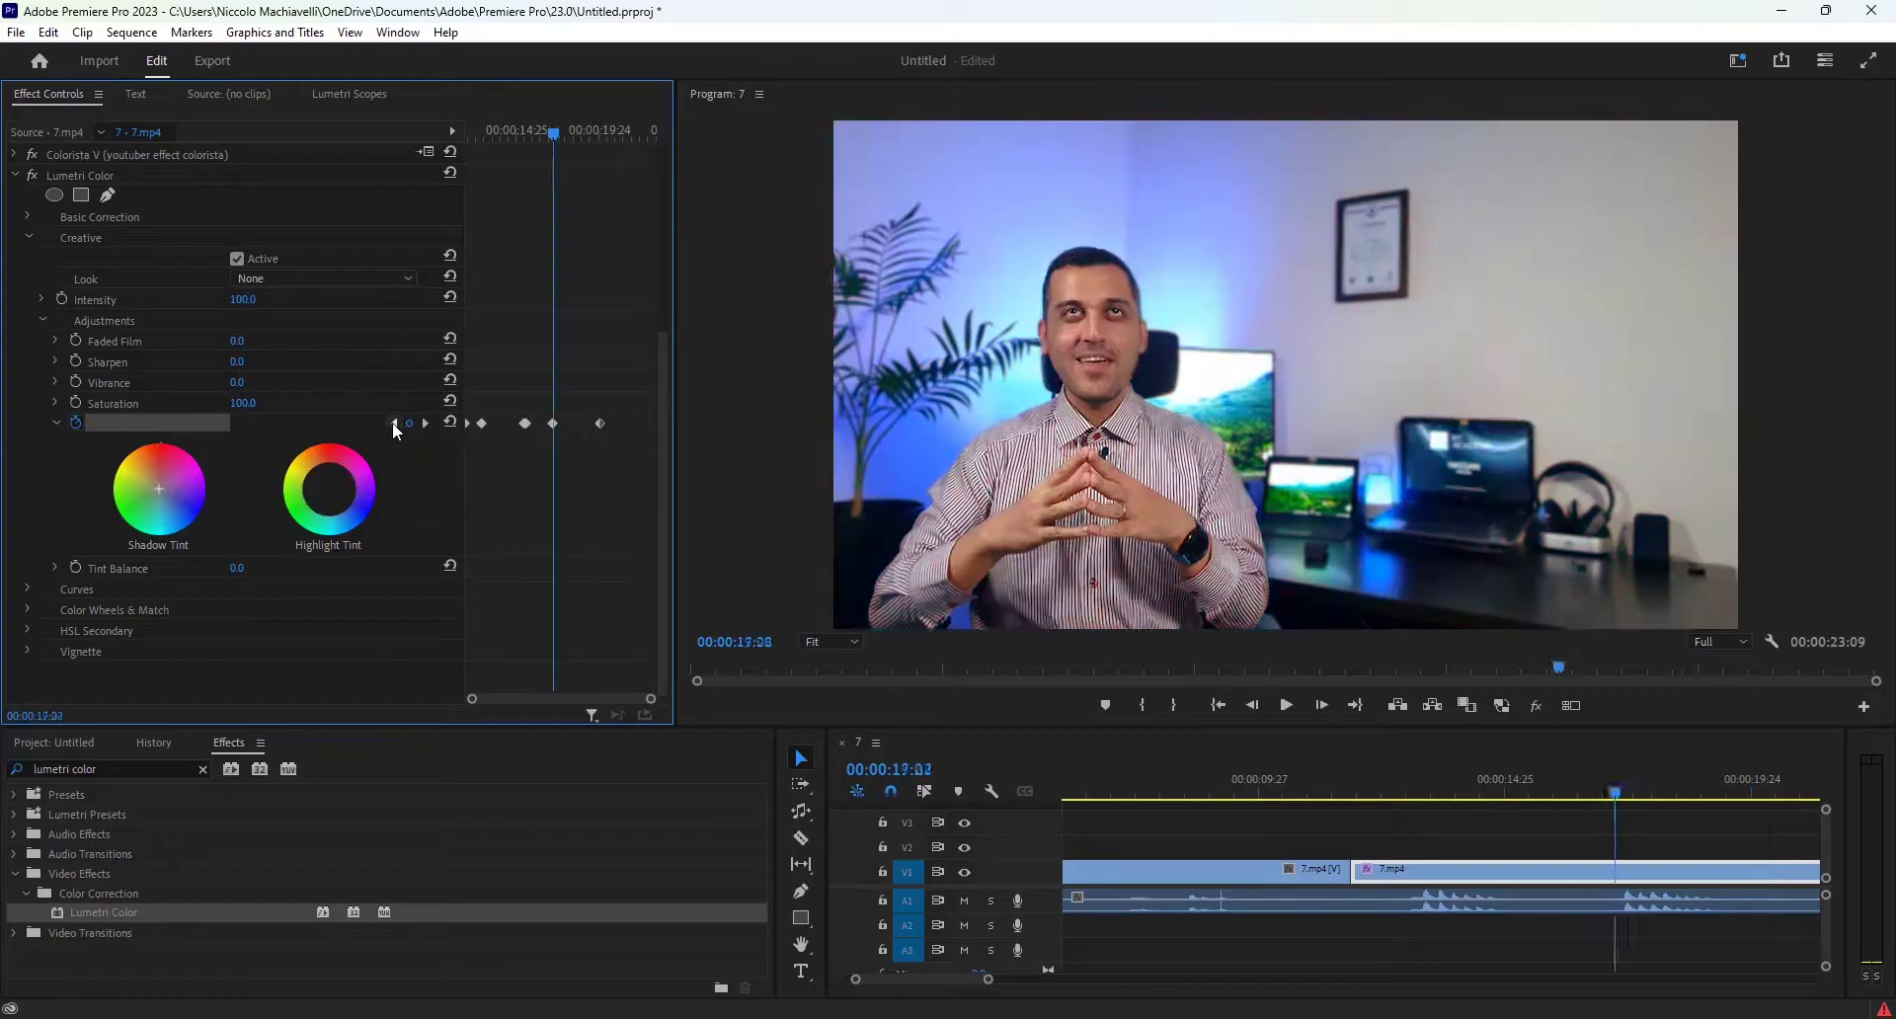
left_click(393, 423)
left_click(393, 423)
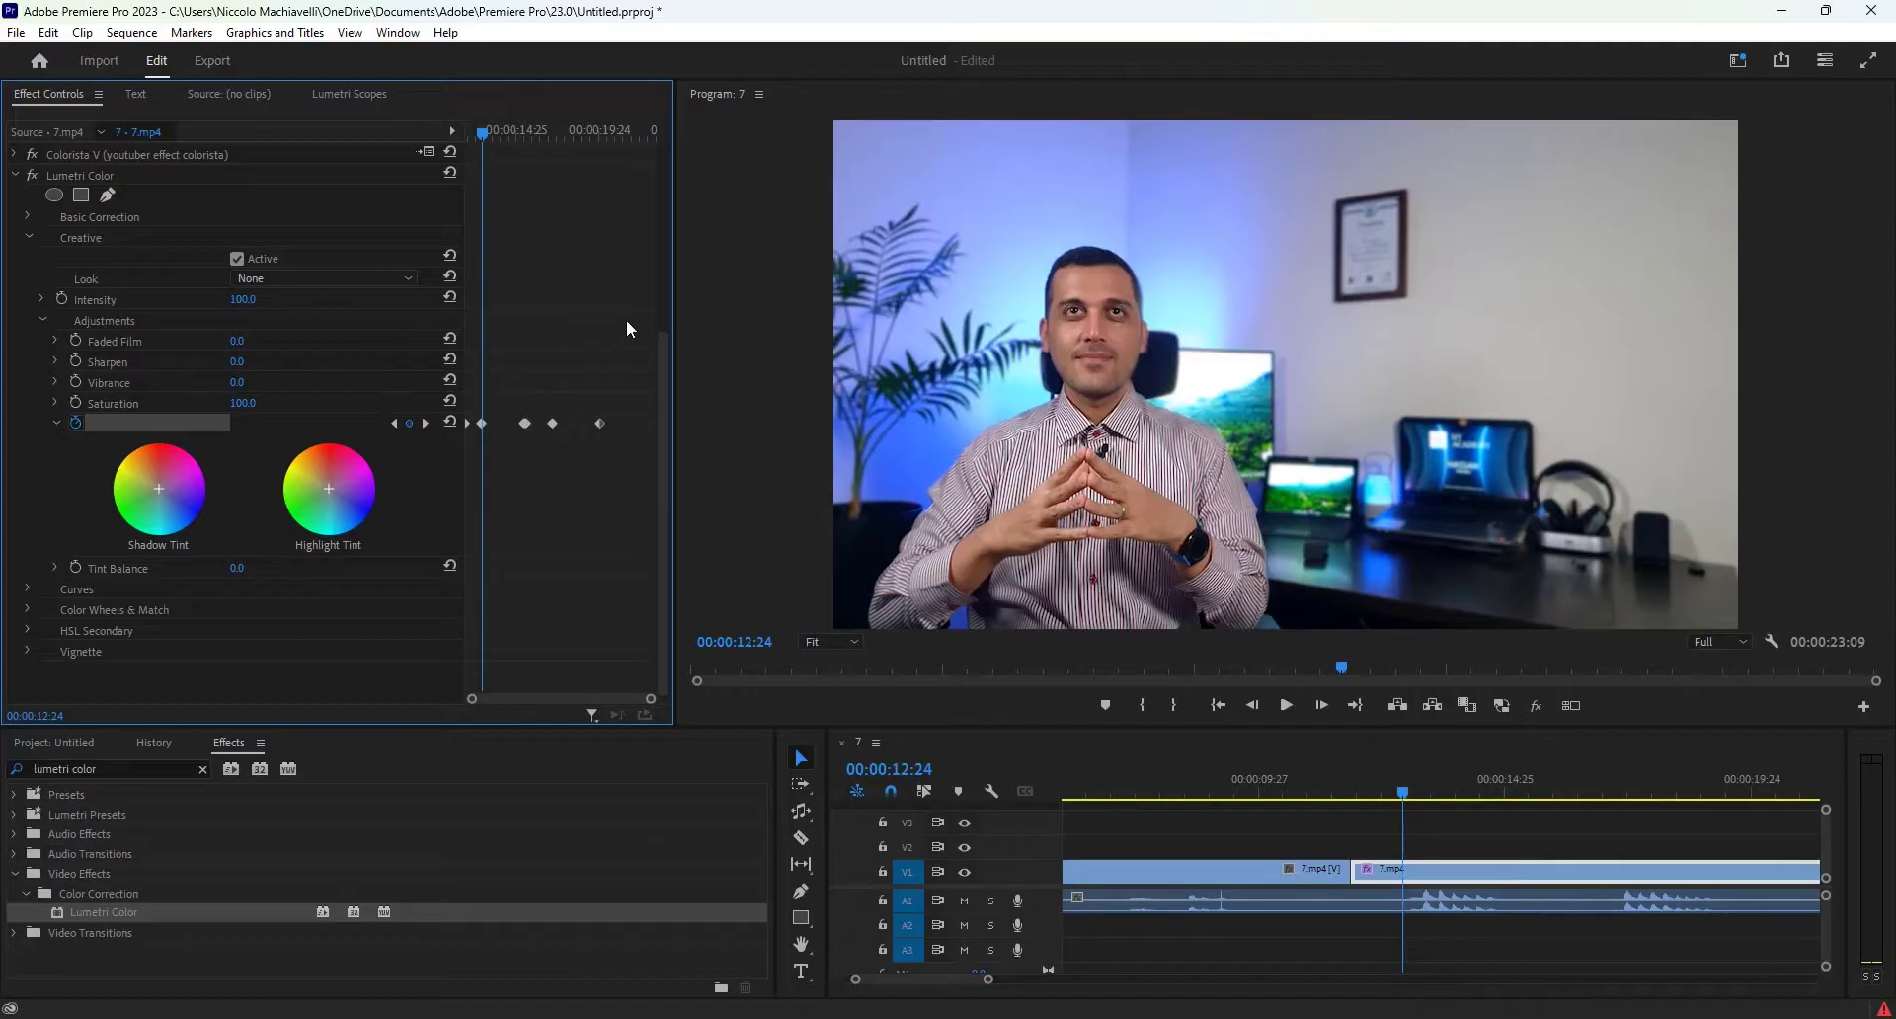
left_click_drag(658, 348, 654, 154)
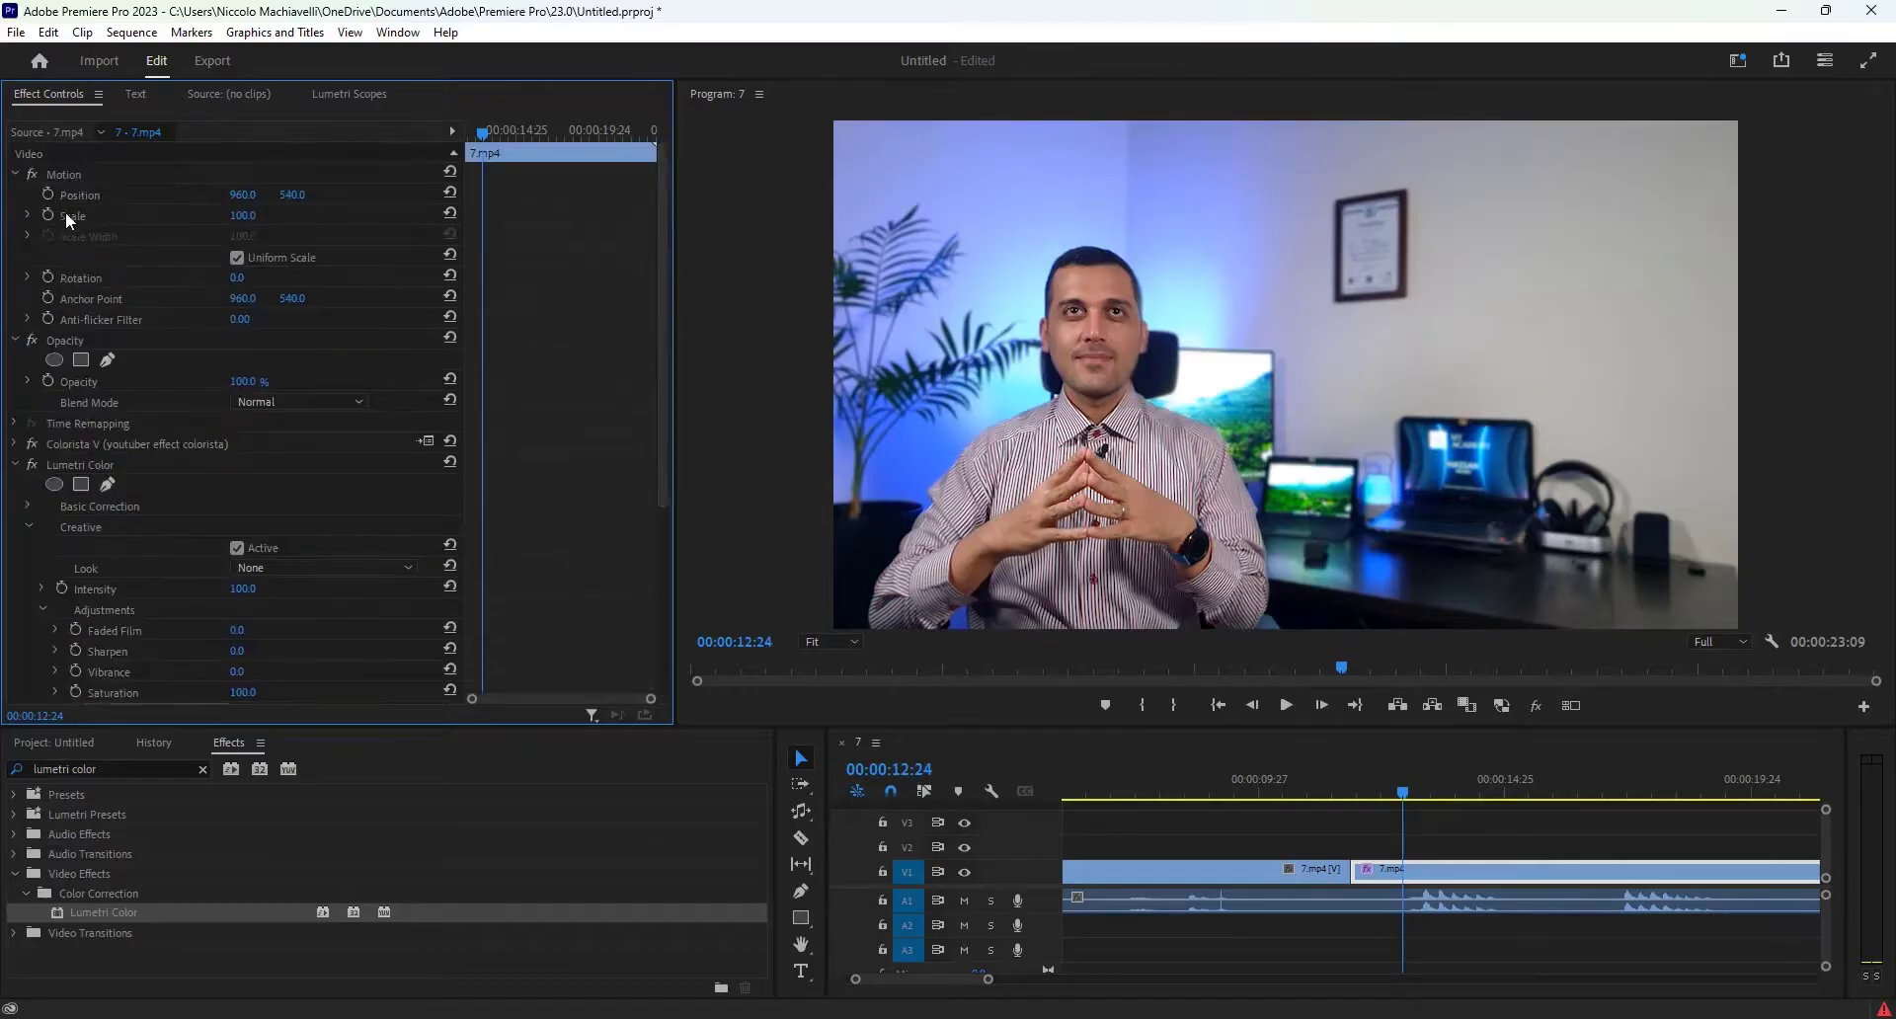
left_click(49, 214)
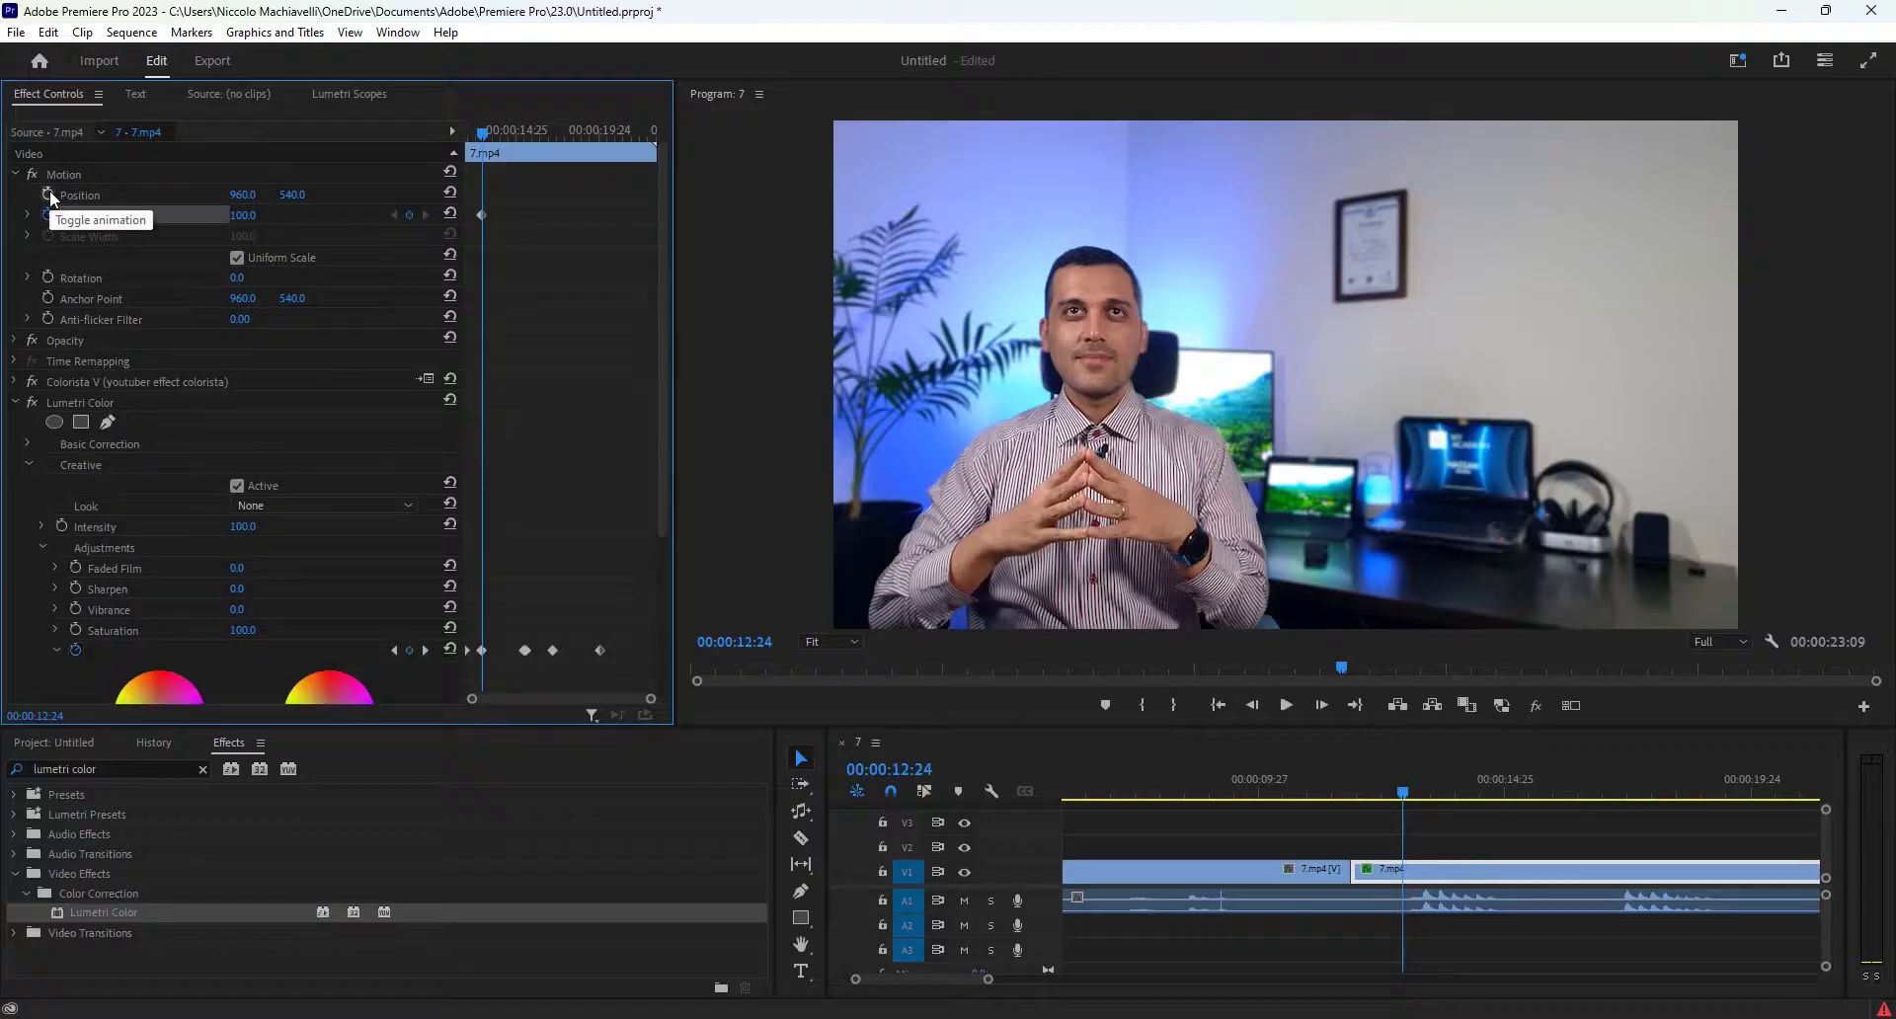
left_click(48, 193)
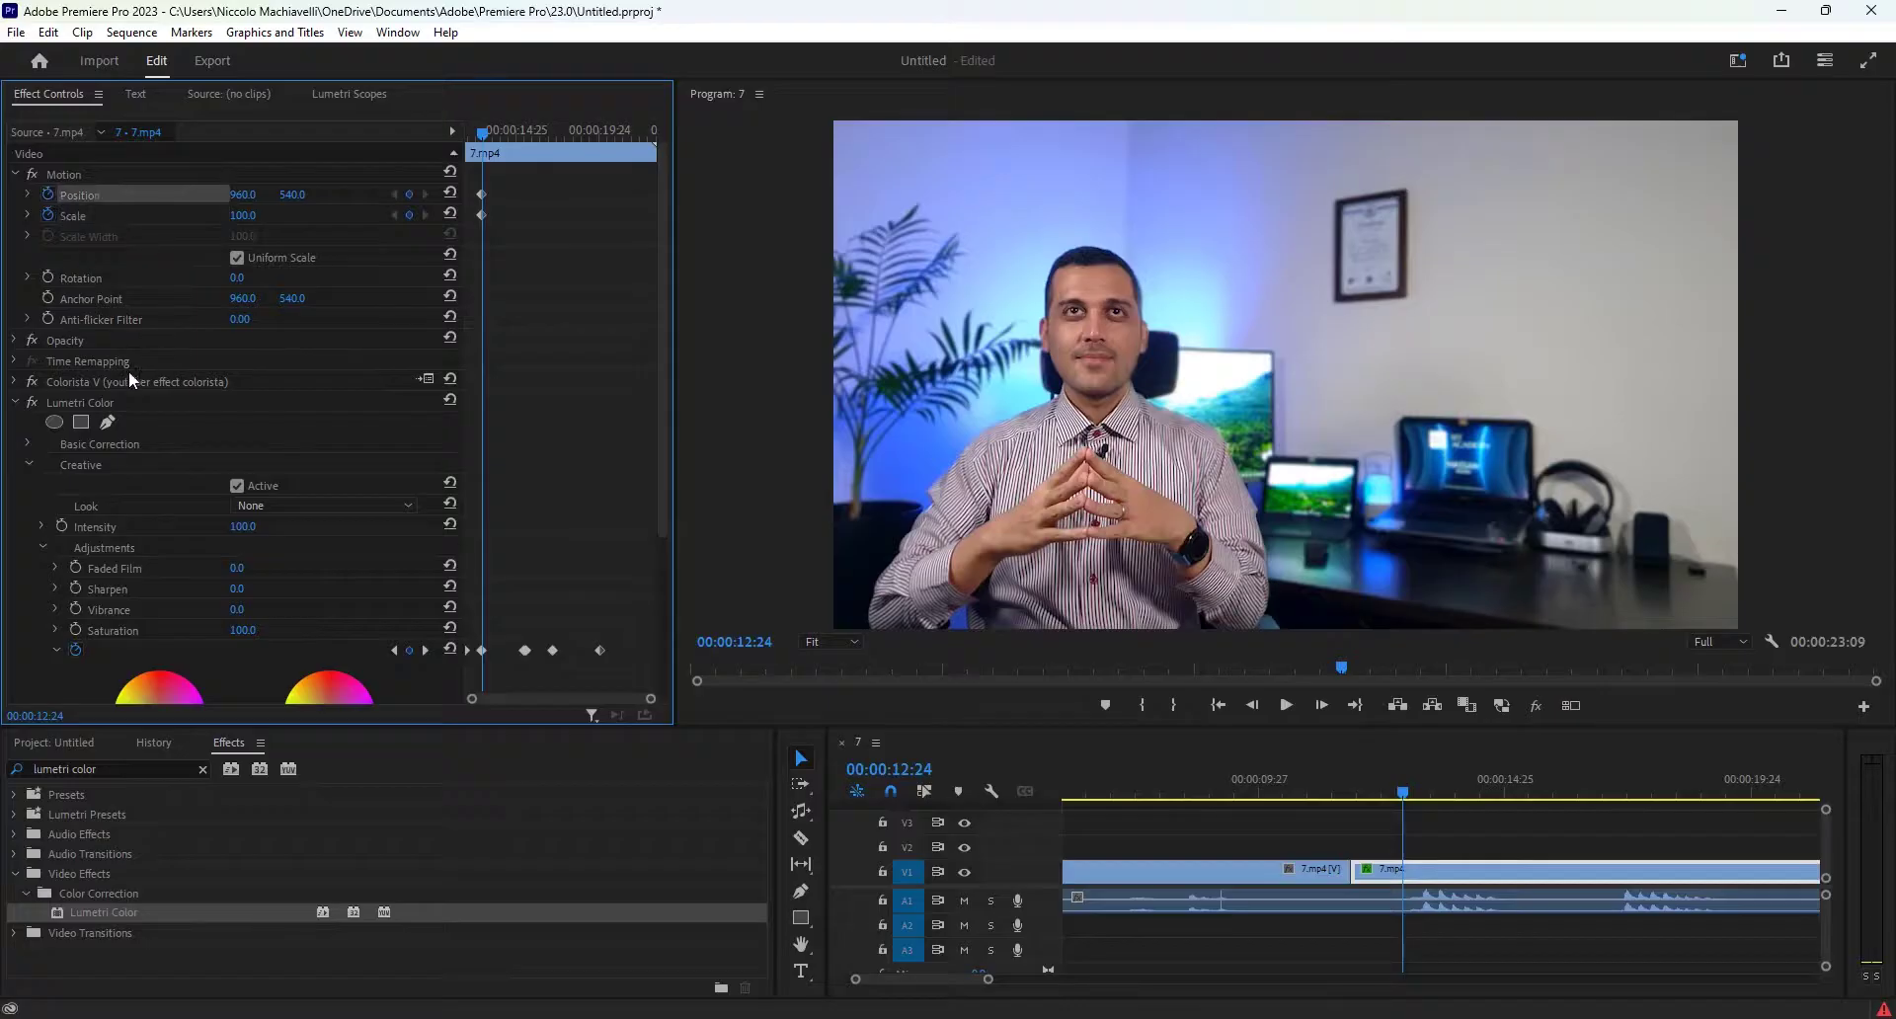
Step: Set Scale to 155 and horizontal Position to 1288 at 00:00:14:01, and reset both to their defaults at 00:00:15:11
left_click(1466, 786)
left_click_drag(242, 215, 573, 195)
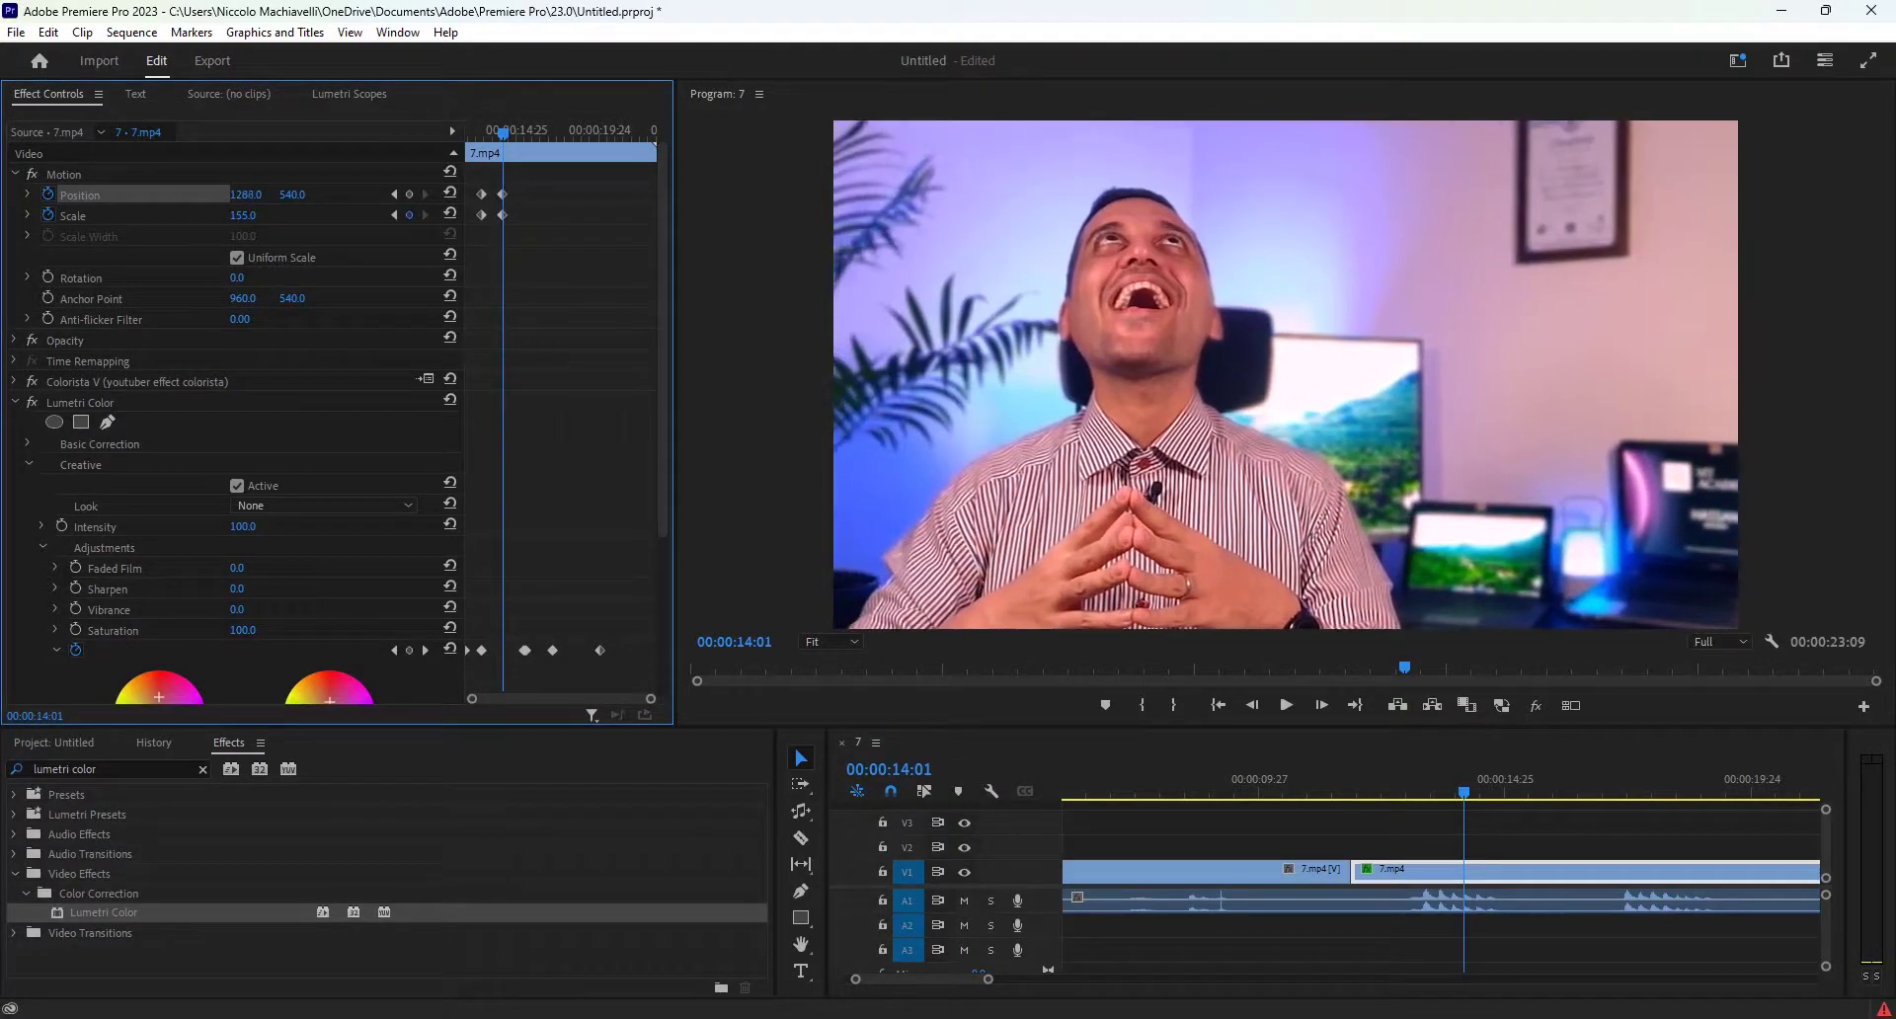
left_click(426, 649)
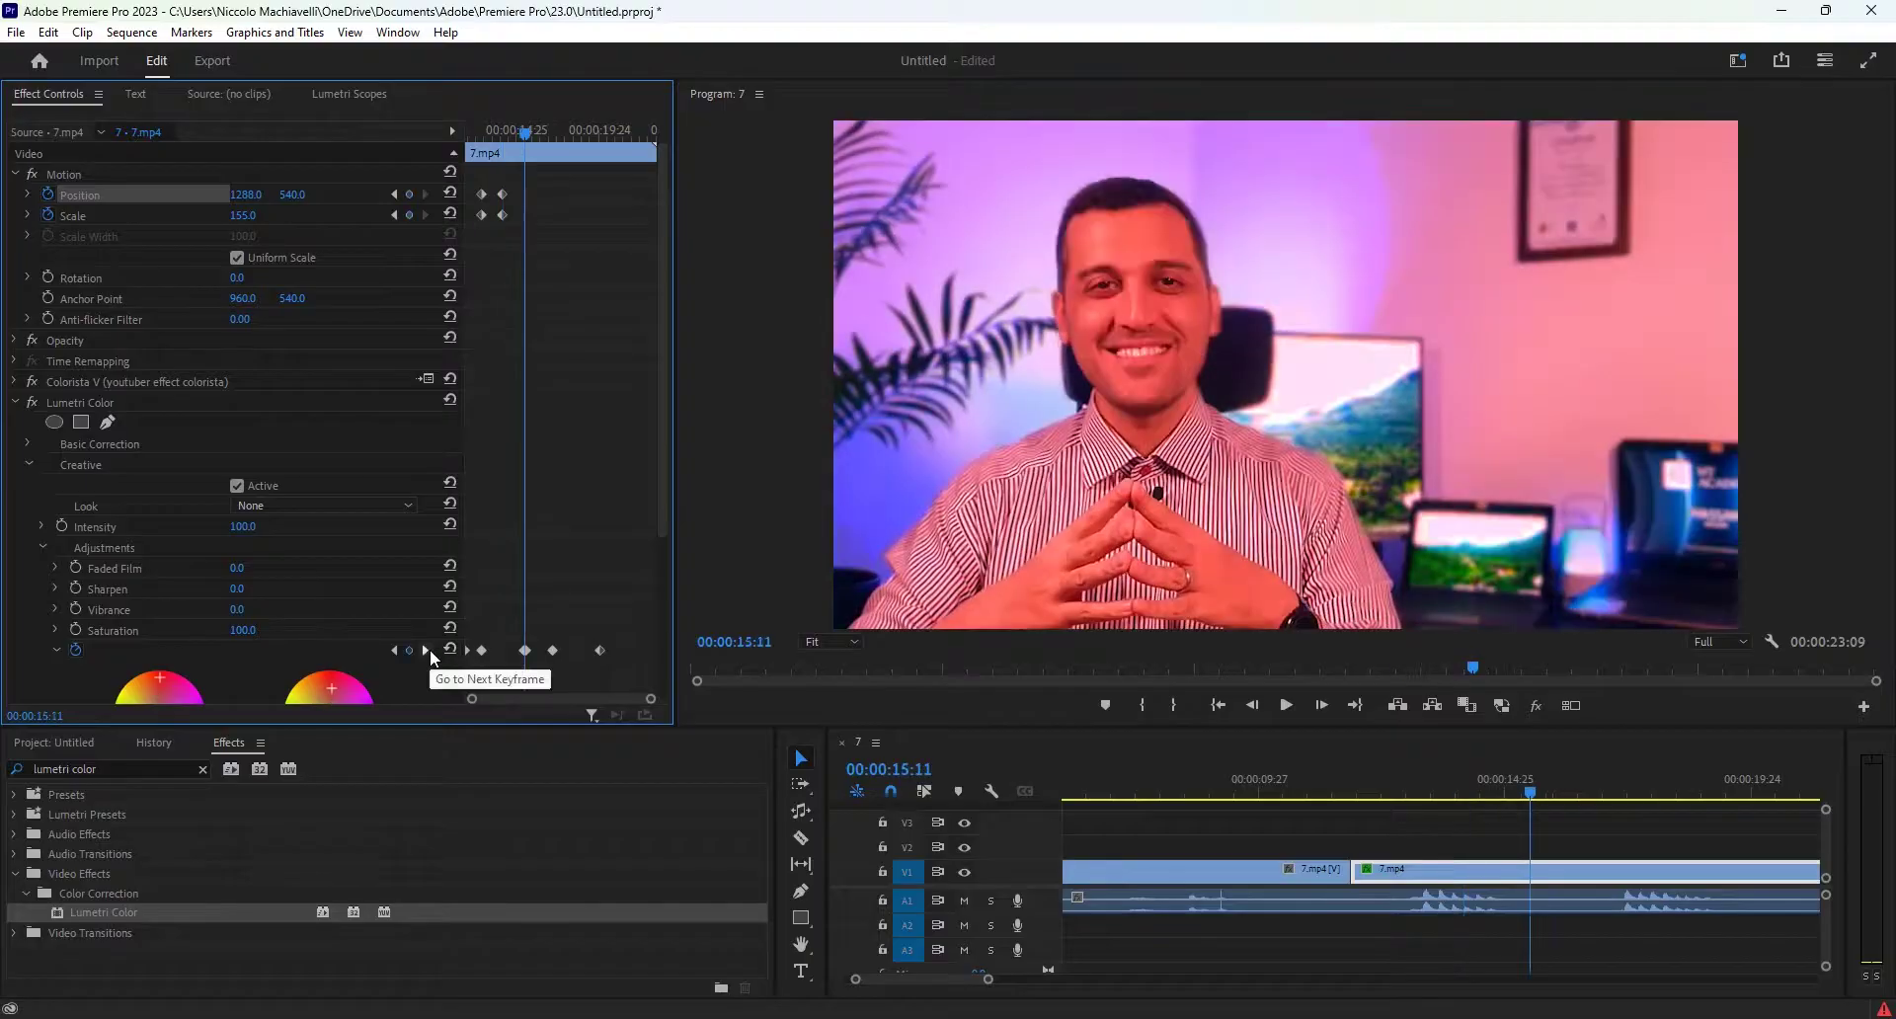
left_click(450, 214)
left_click(450, 195)
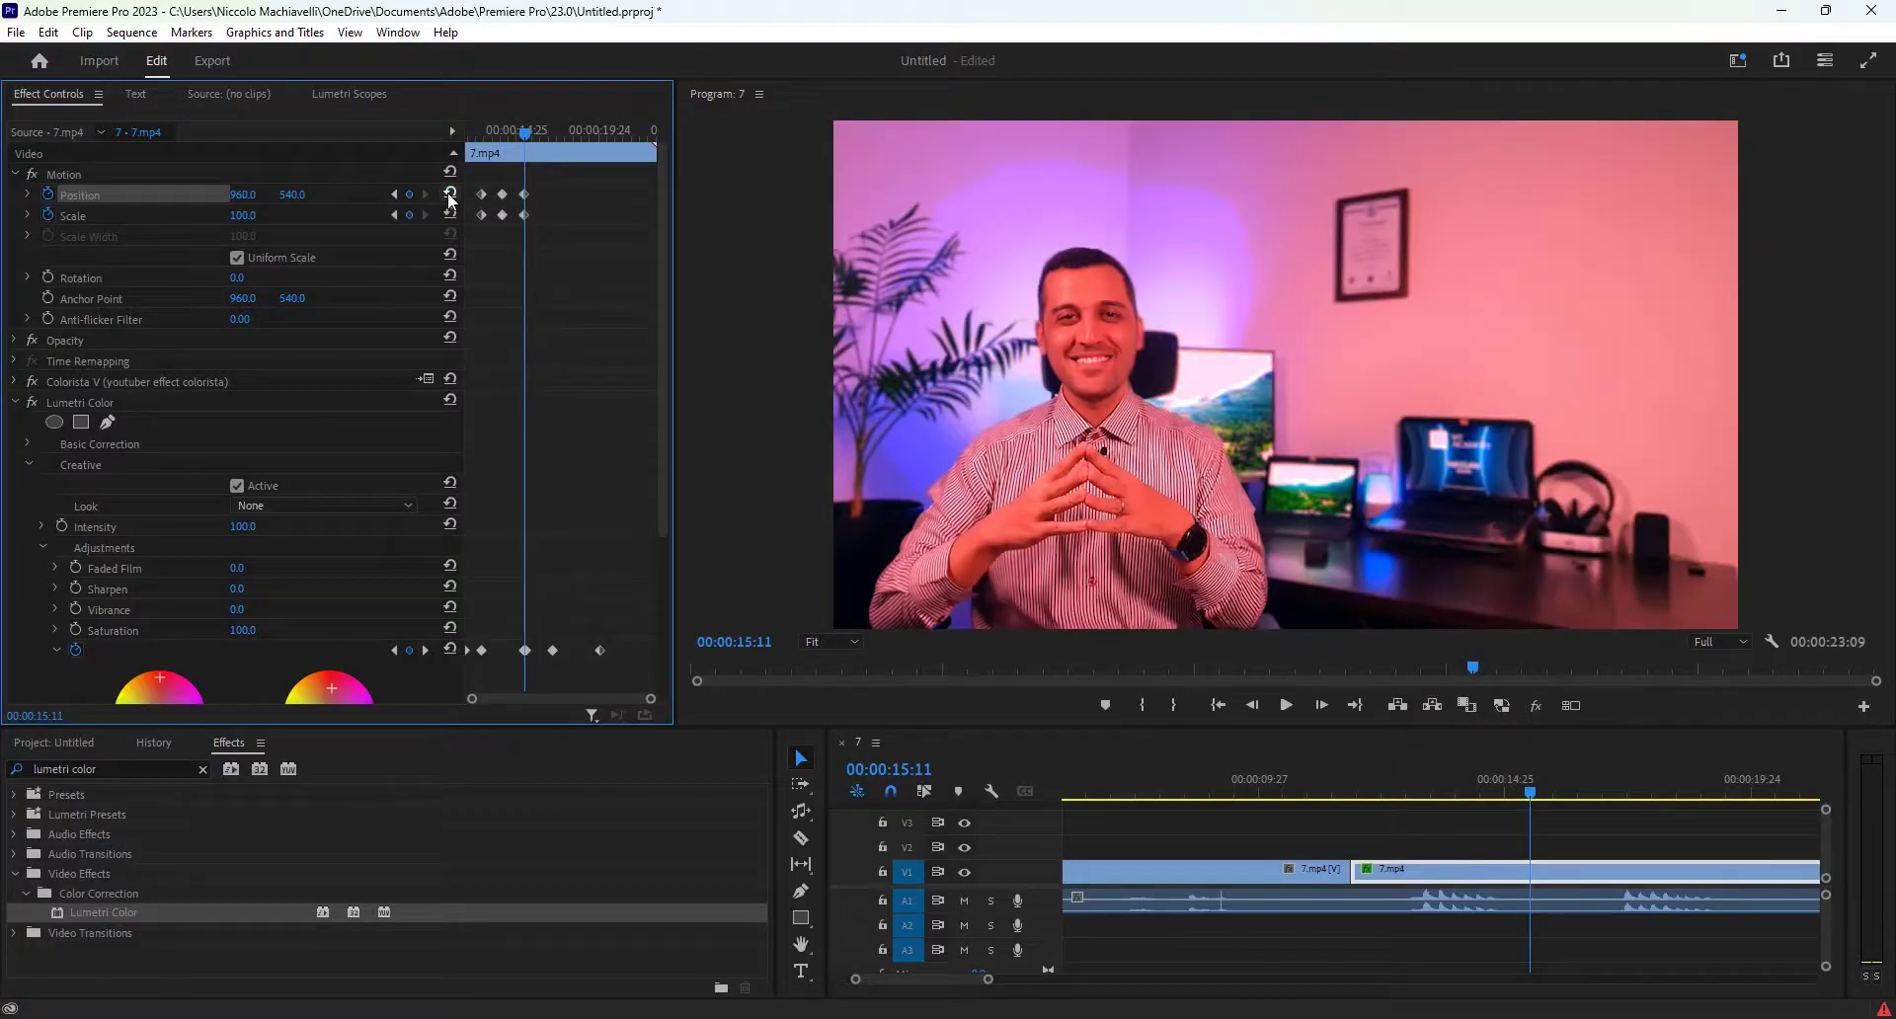
Step: At the neutral tint keyframe at 00:00:17:02, add Position and Scale keyframes with their default values
left_click(424, 652)
left_click(424, 650)
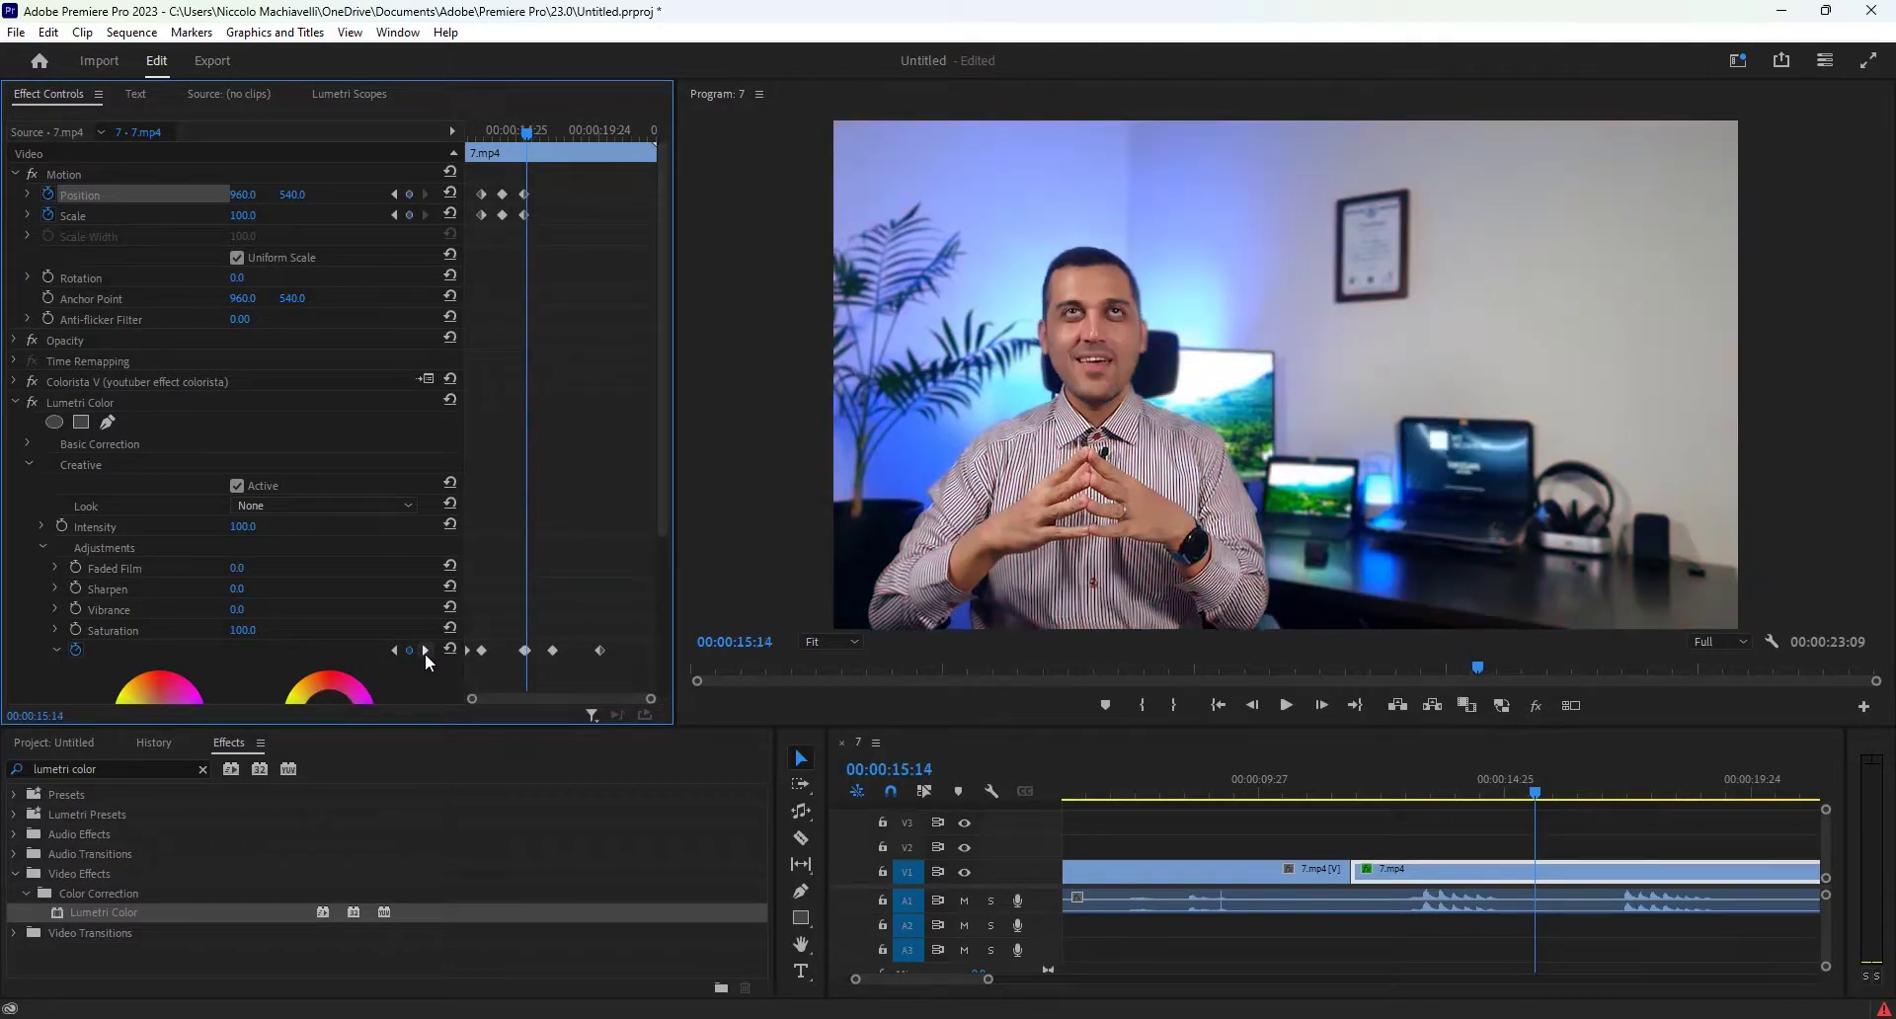
left_click(409, 195)
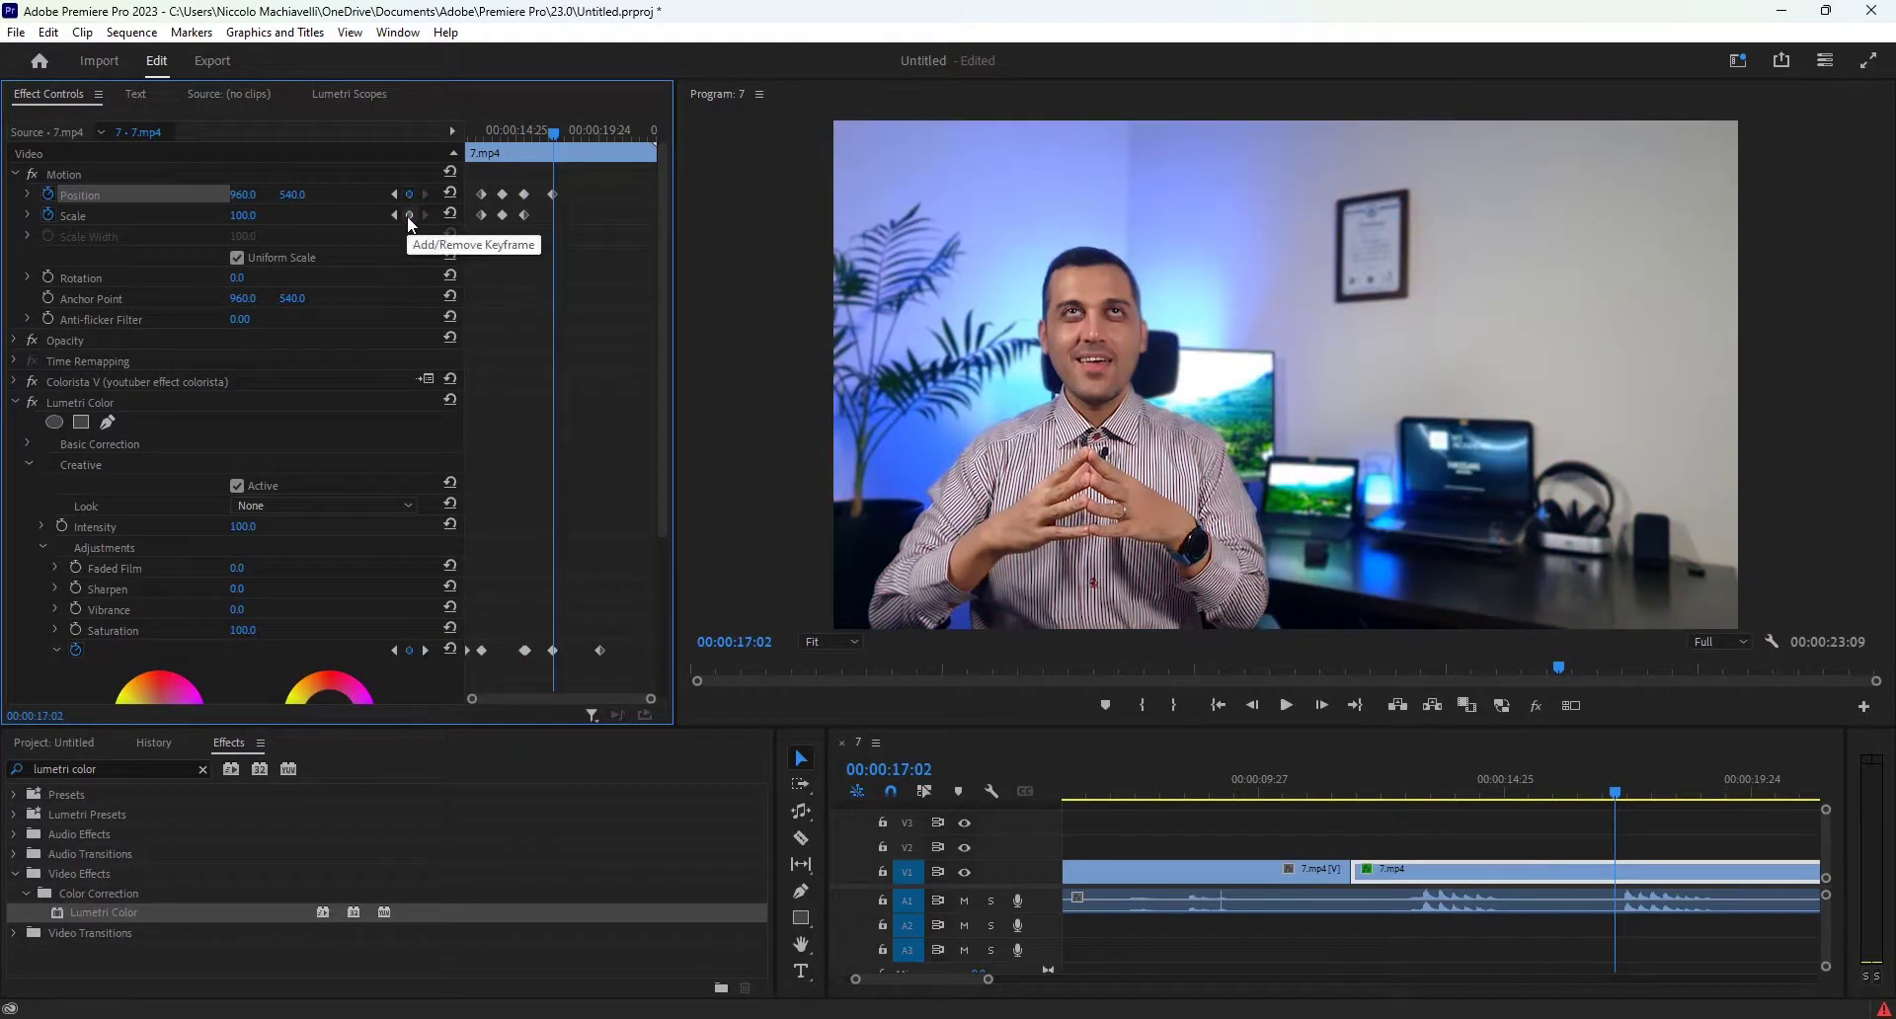
left_click(409, 214)
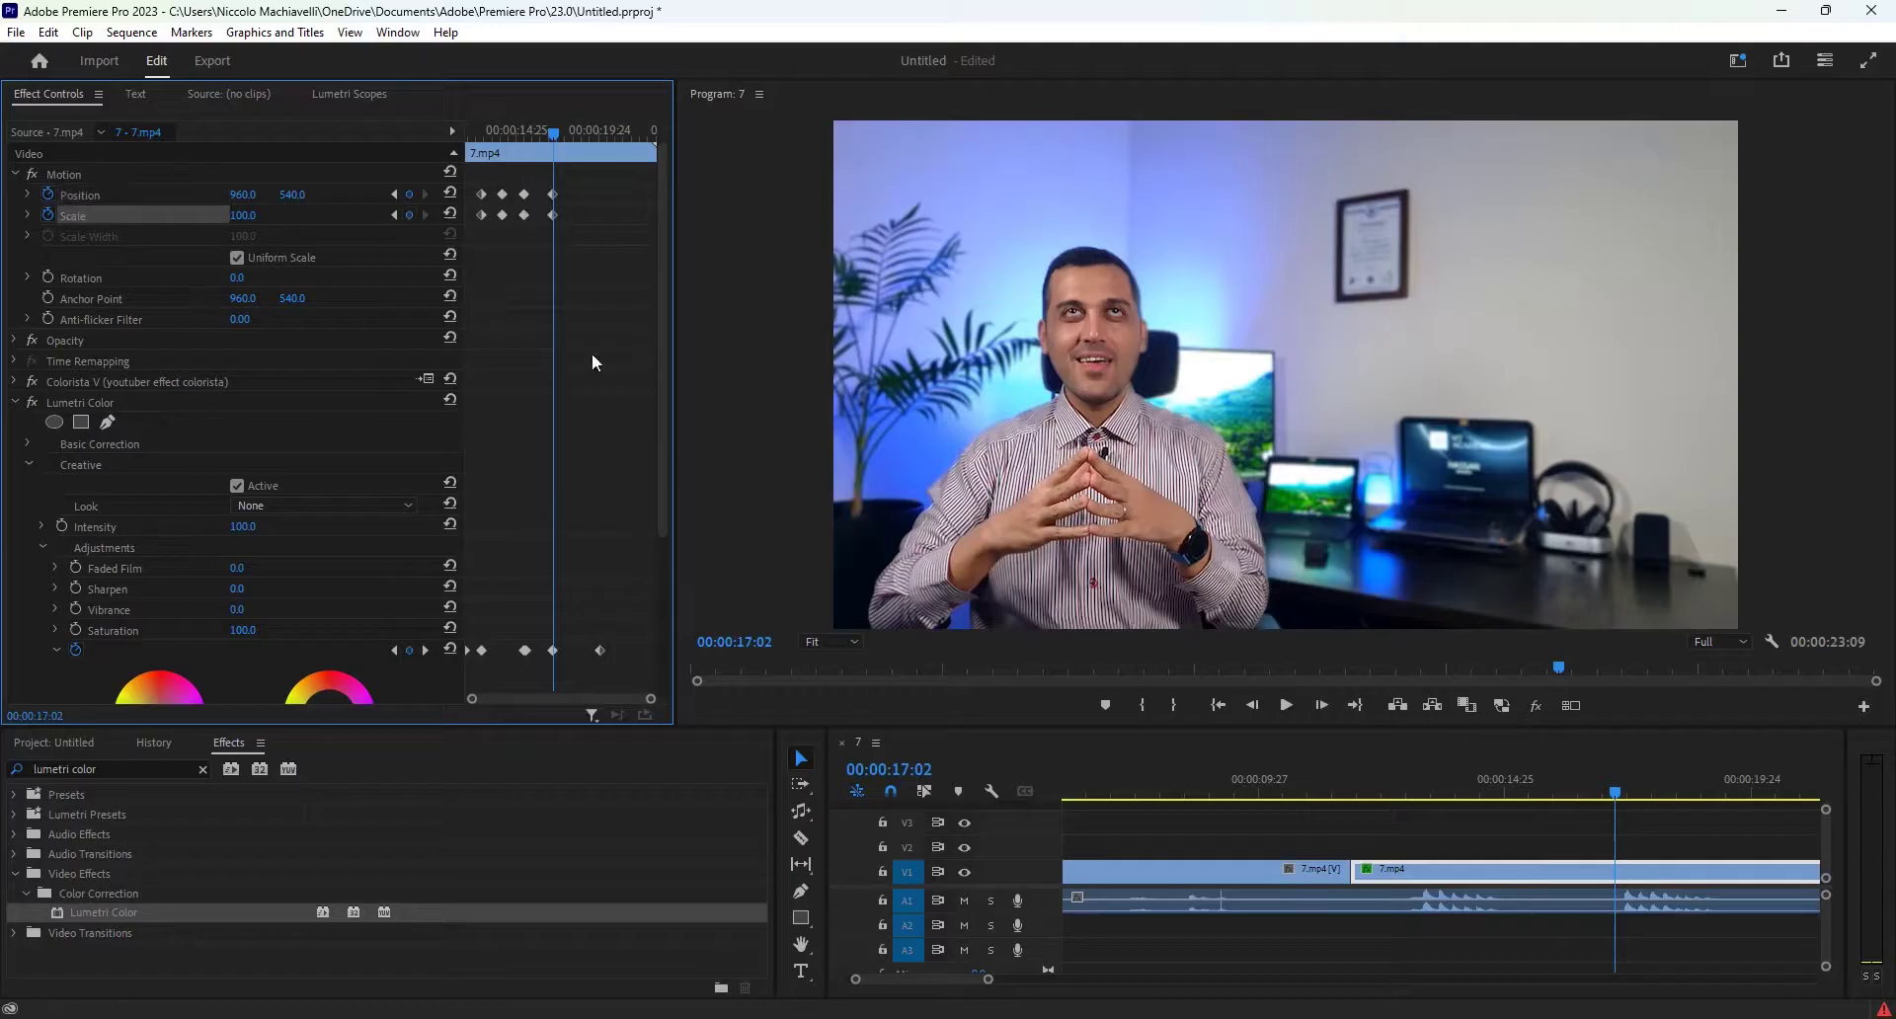
Step: At 00:00:18:01, set Scale to 151 and Position to 1305, 566, and move the red tint keyframe to that time
left_click(1661, 784)
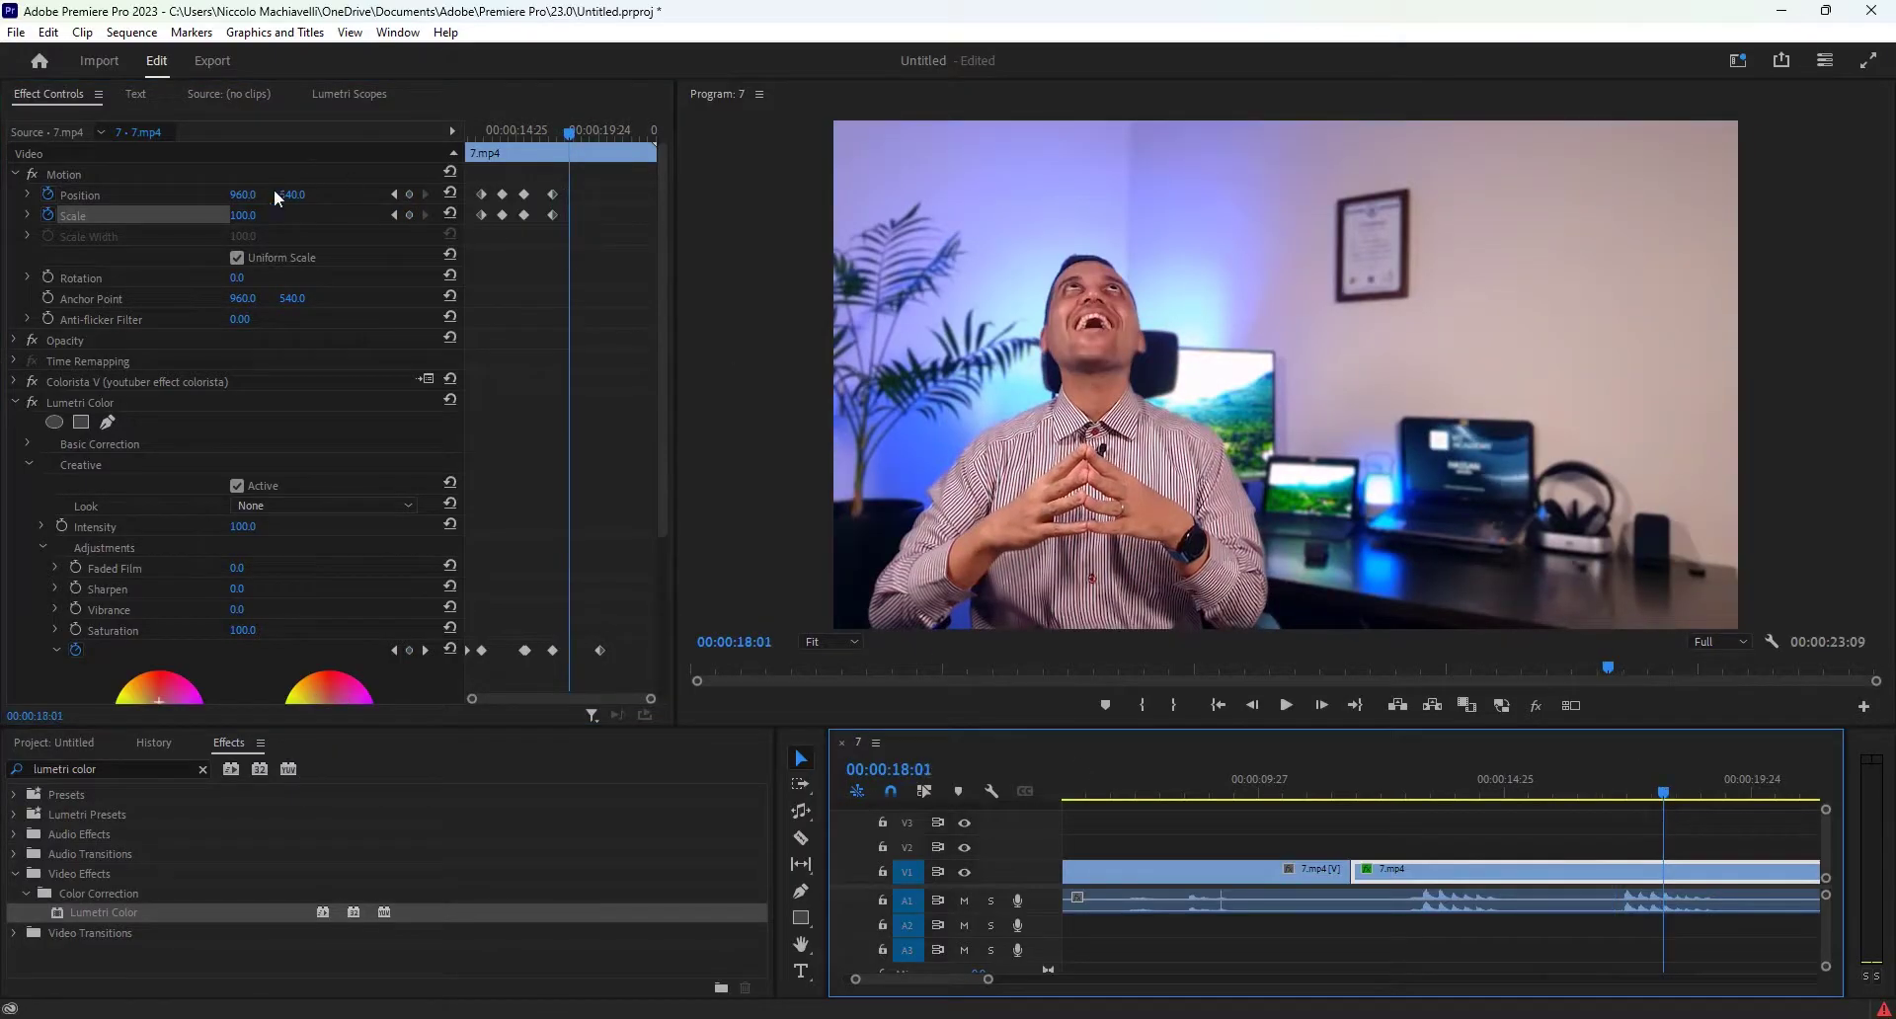
left_click_drag(241, 216, 438, 357)
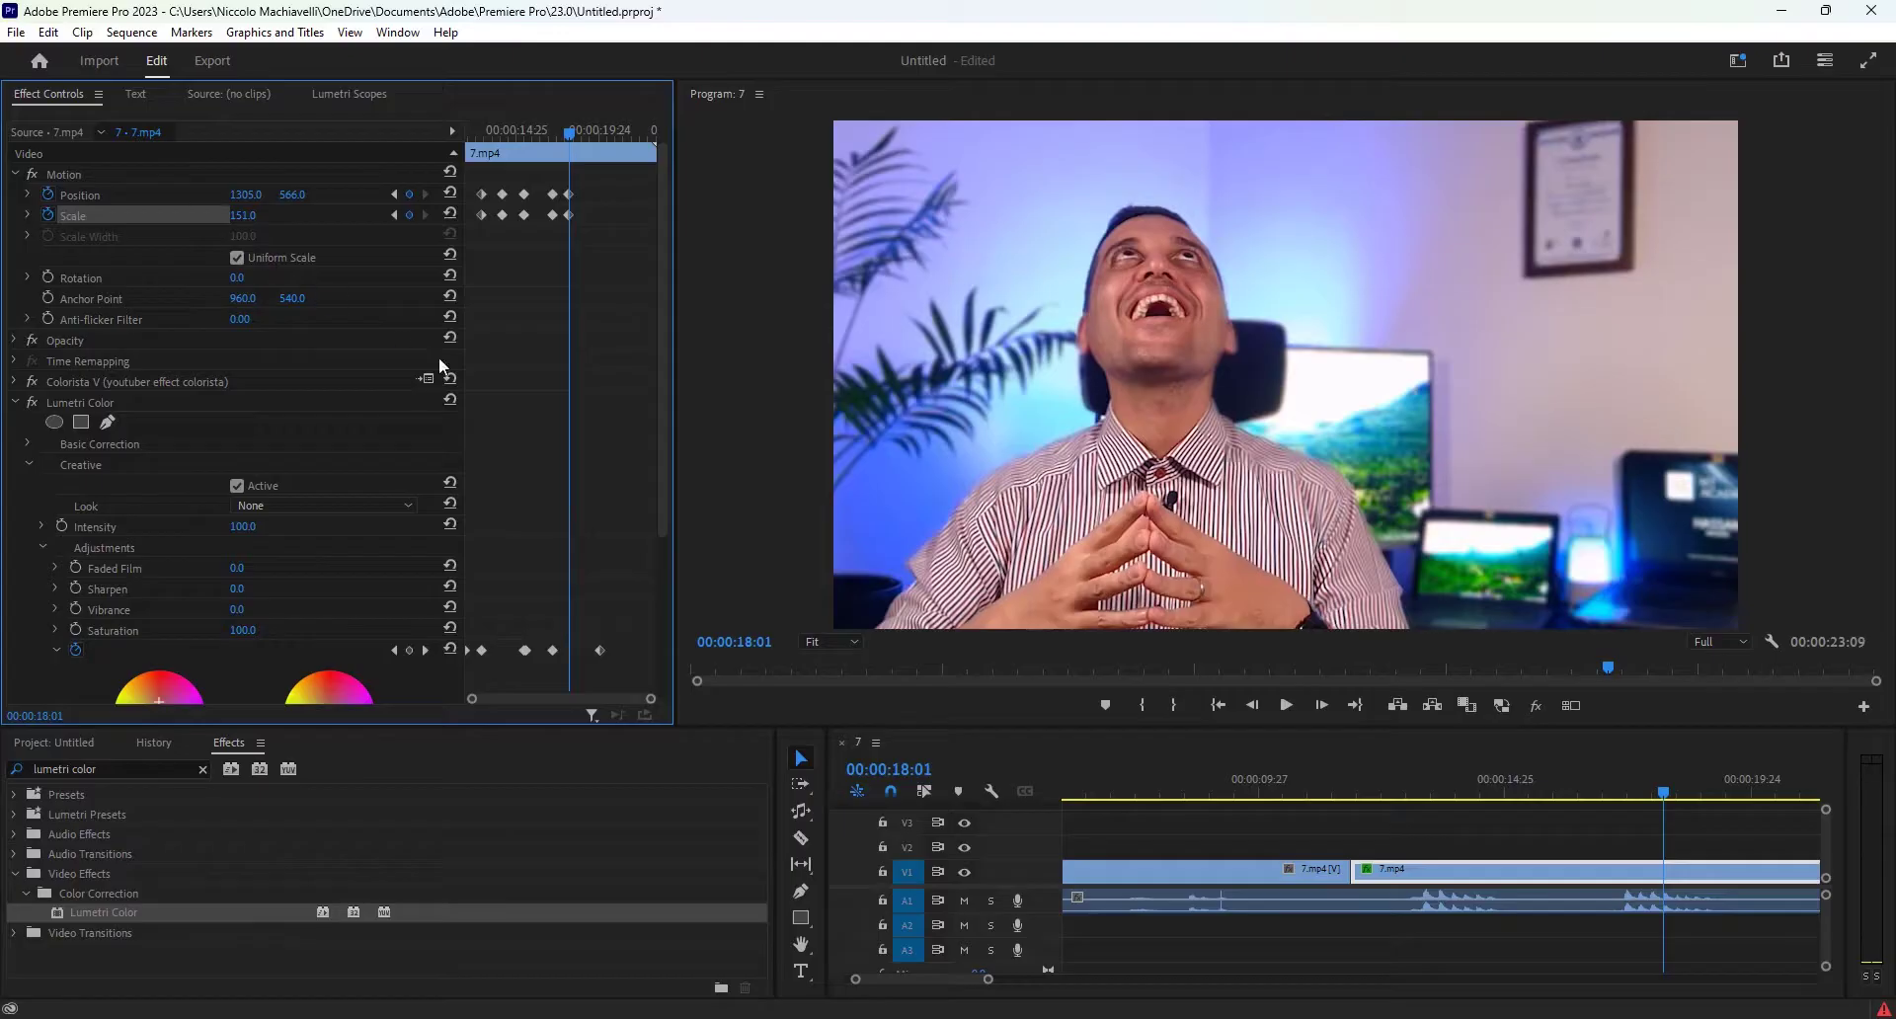
left_click(424, 651)
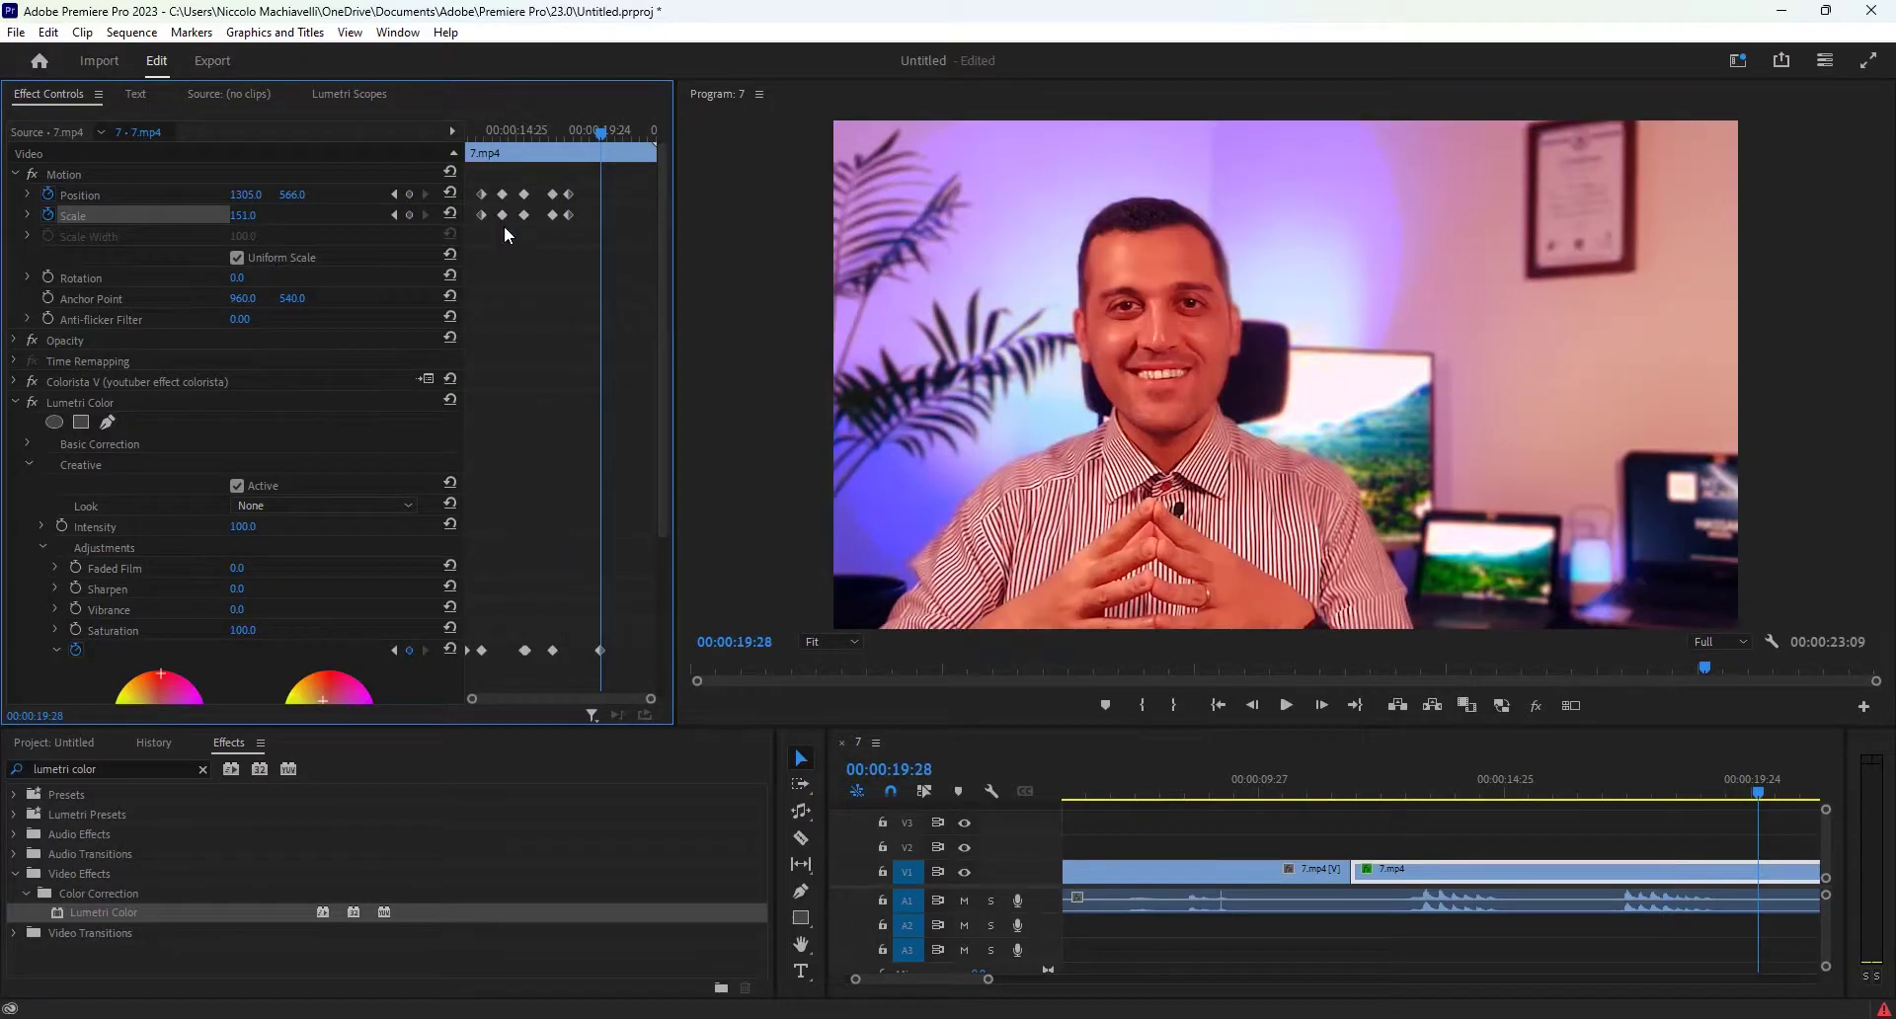
left_click(394, 194)
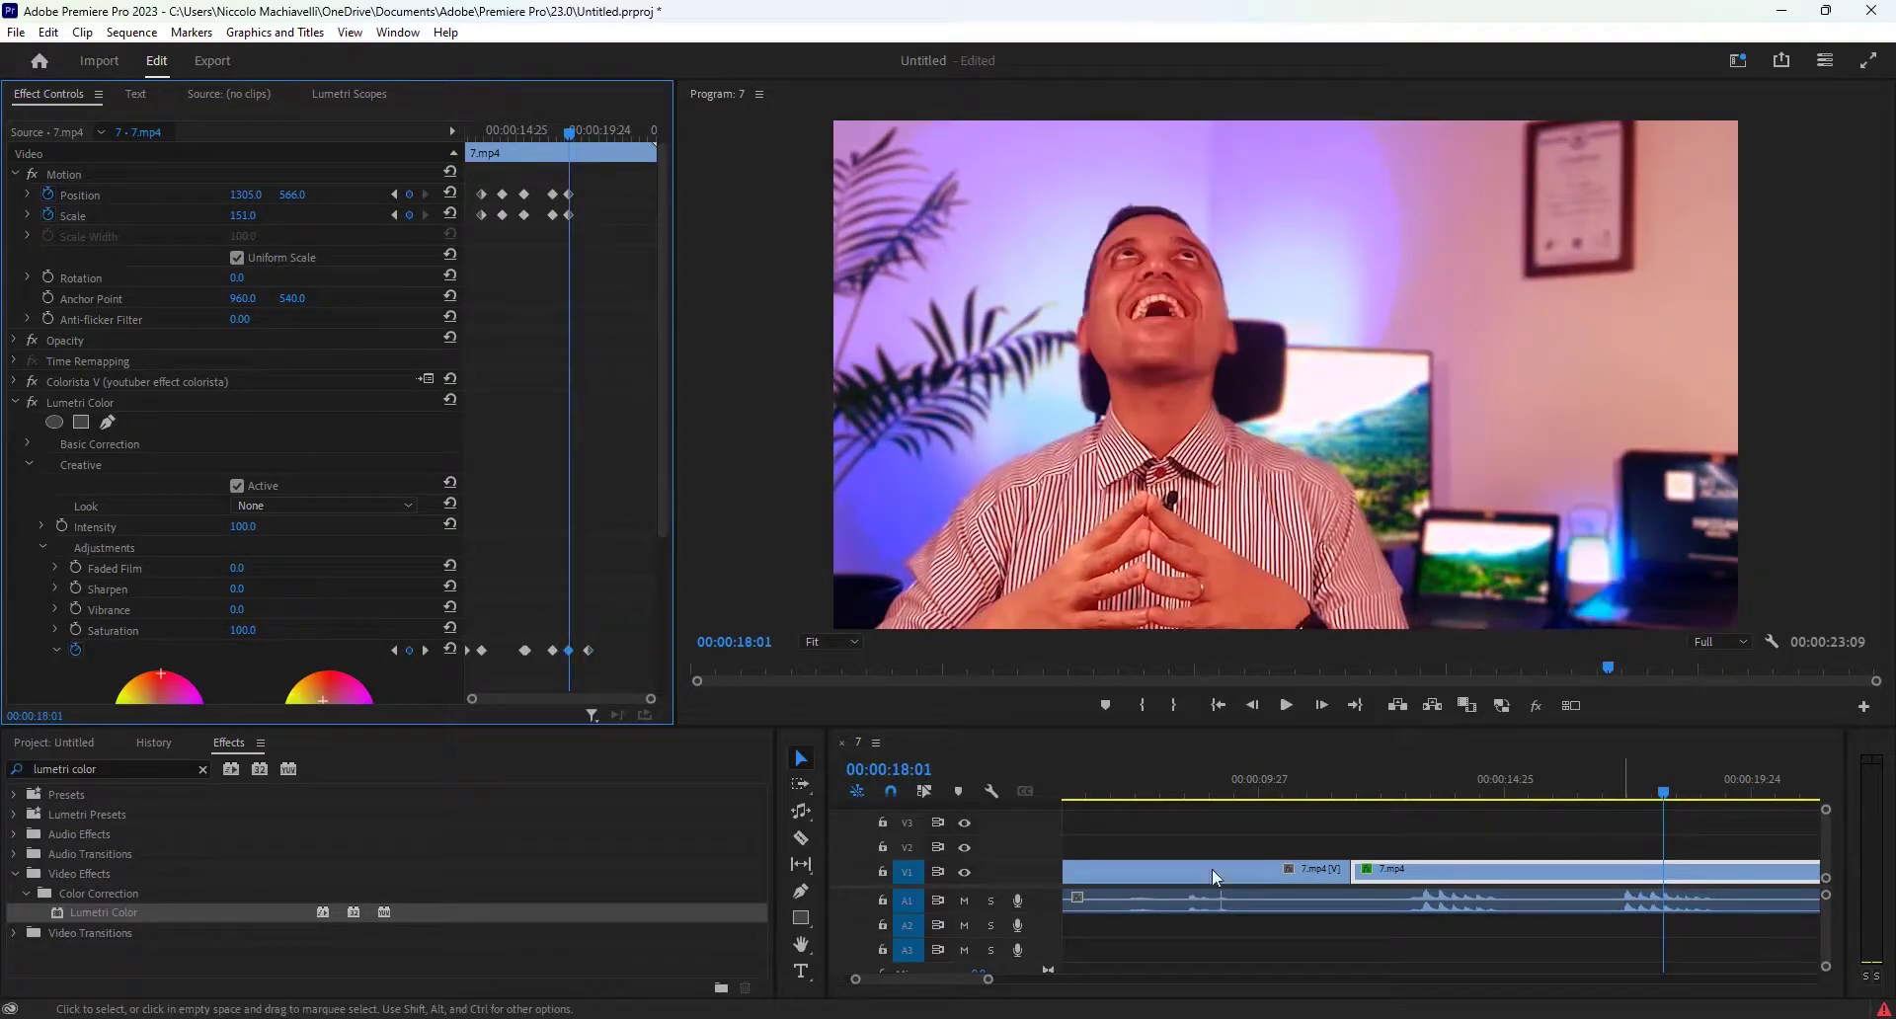
Step: At the neutral tint keyframe at 00:00:19:06, reset Scale and Position to their defaults
left_click(427, 650)
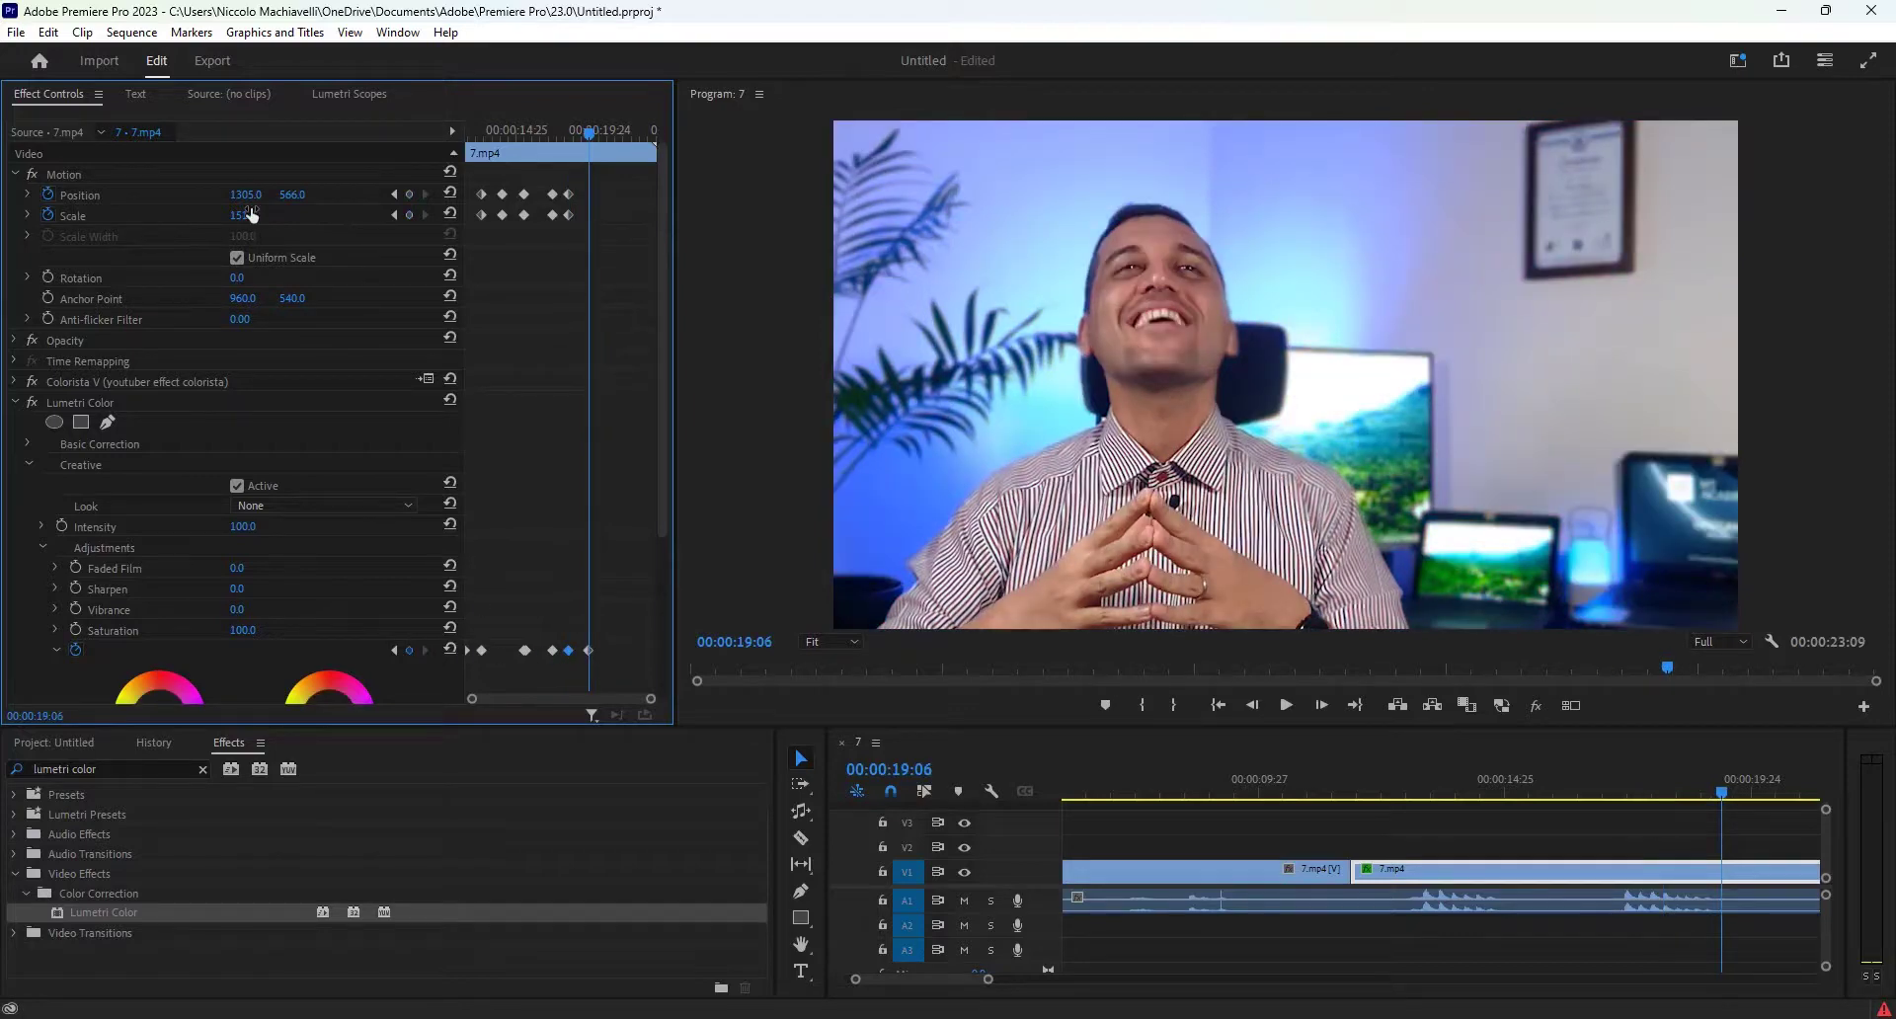
left_click(450, 216)
left_click(451, 194)
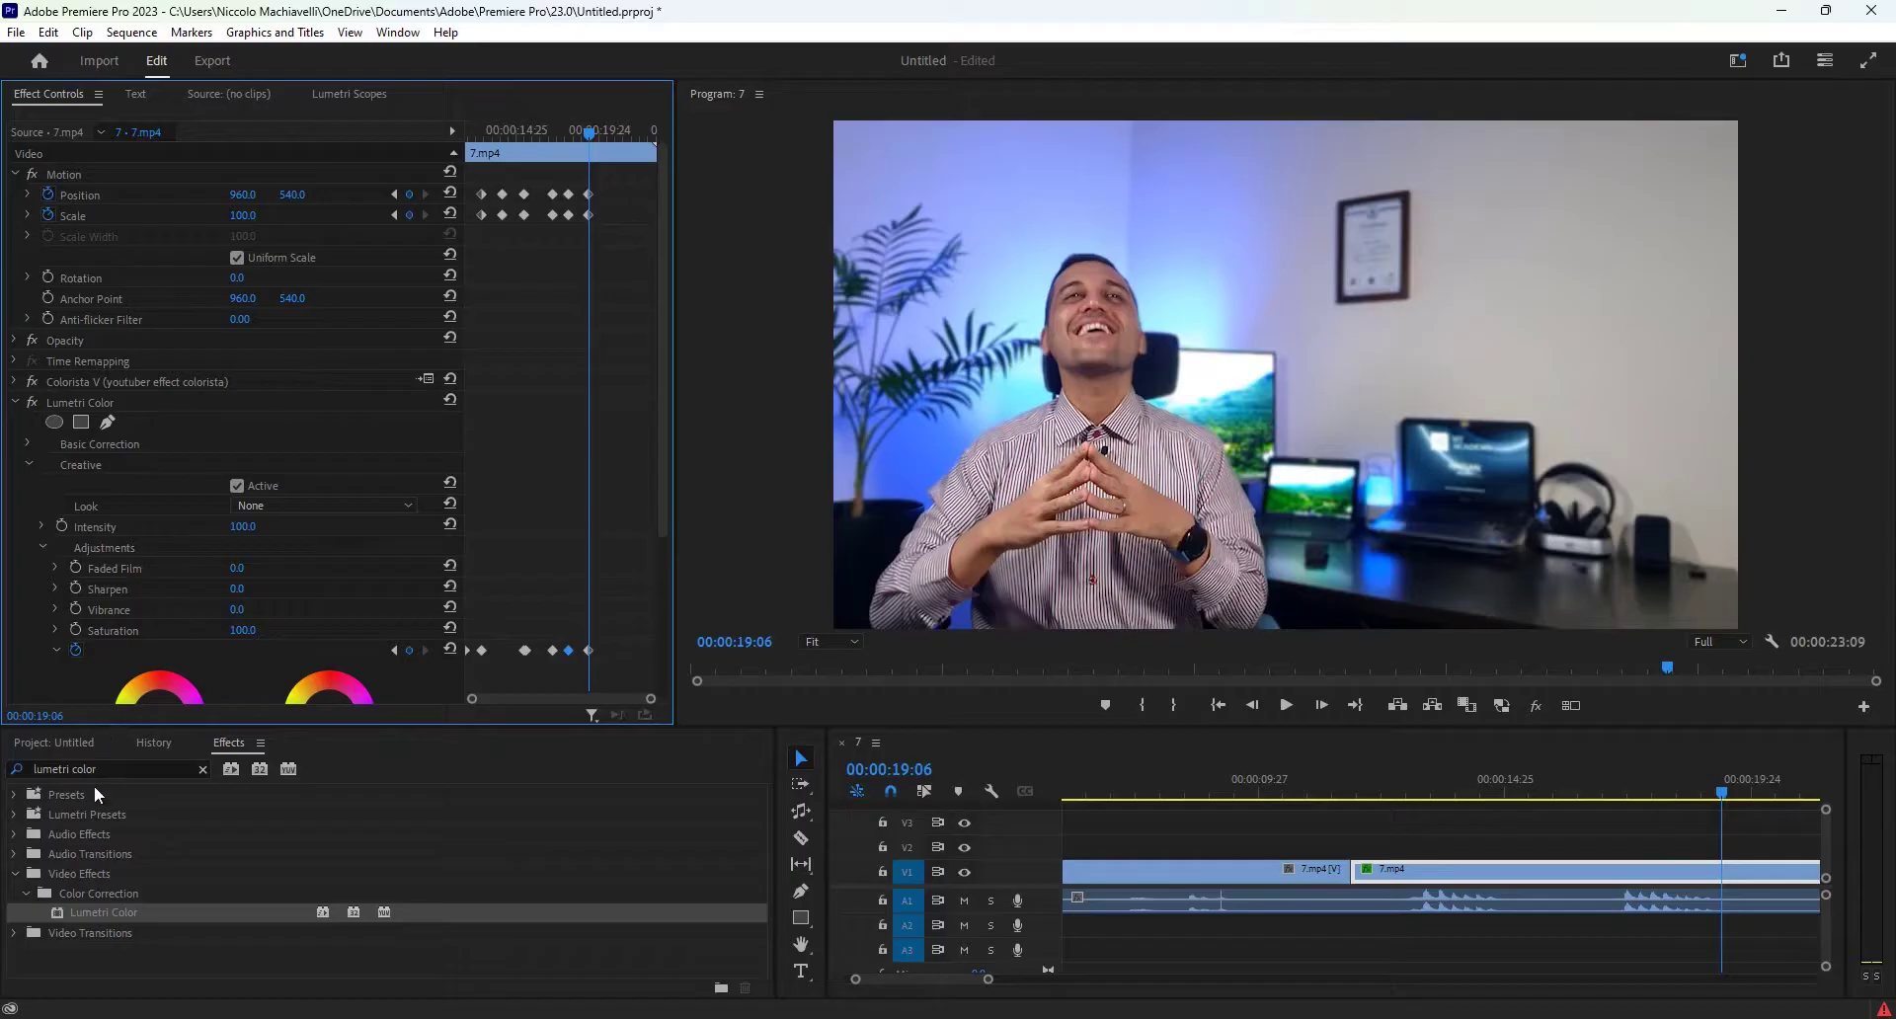
Step: Find the Studio Reverb audio effect and apply it to the audio of clip 7 on track A1
left_click_drag(112, 768, 18, 768)
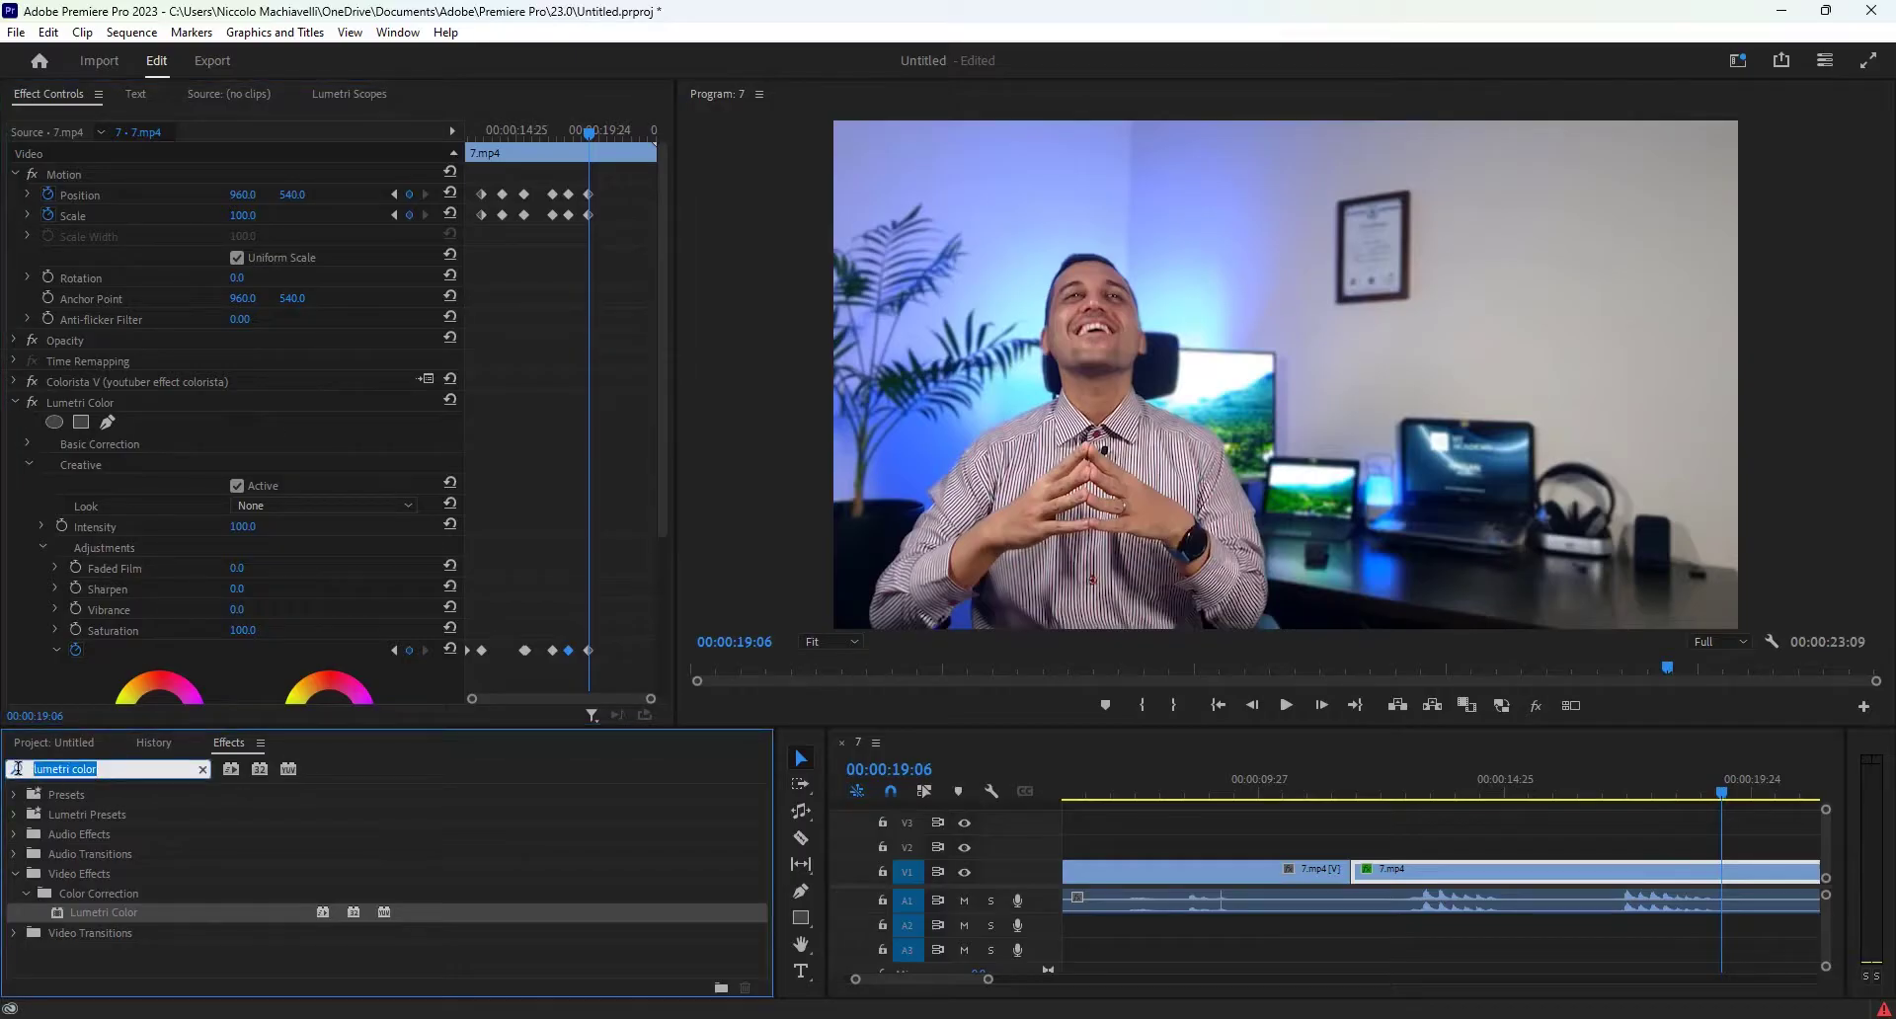
type("studi")
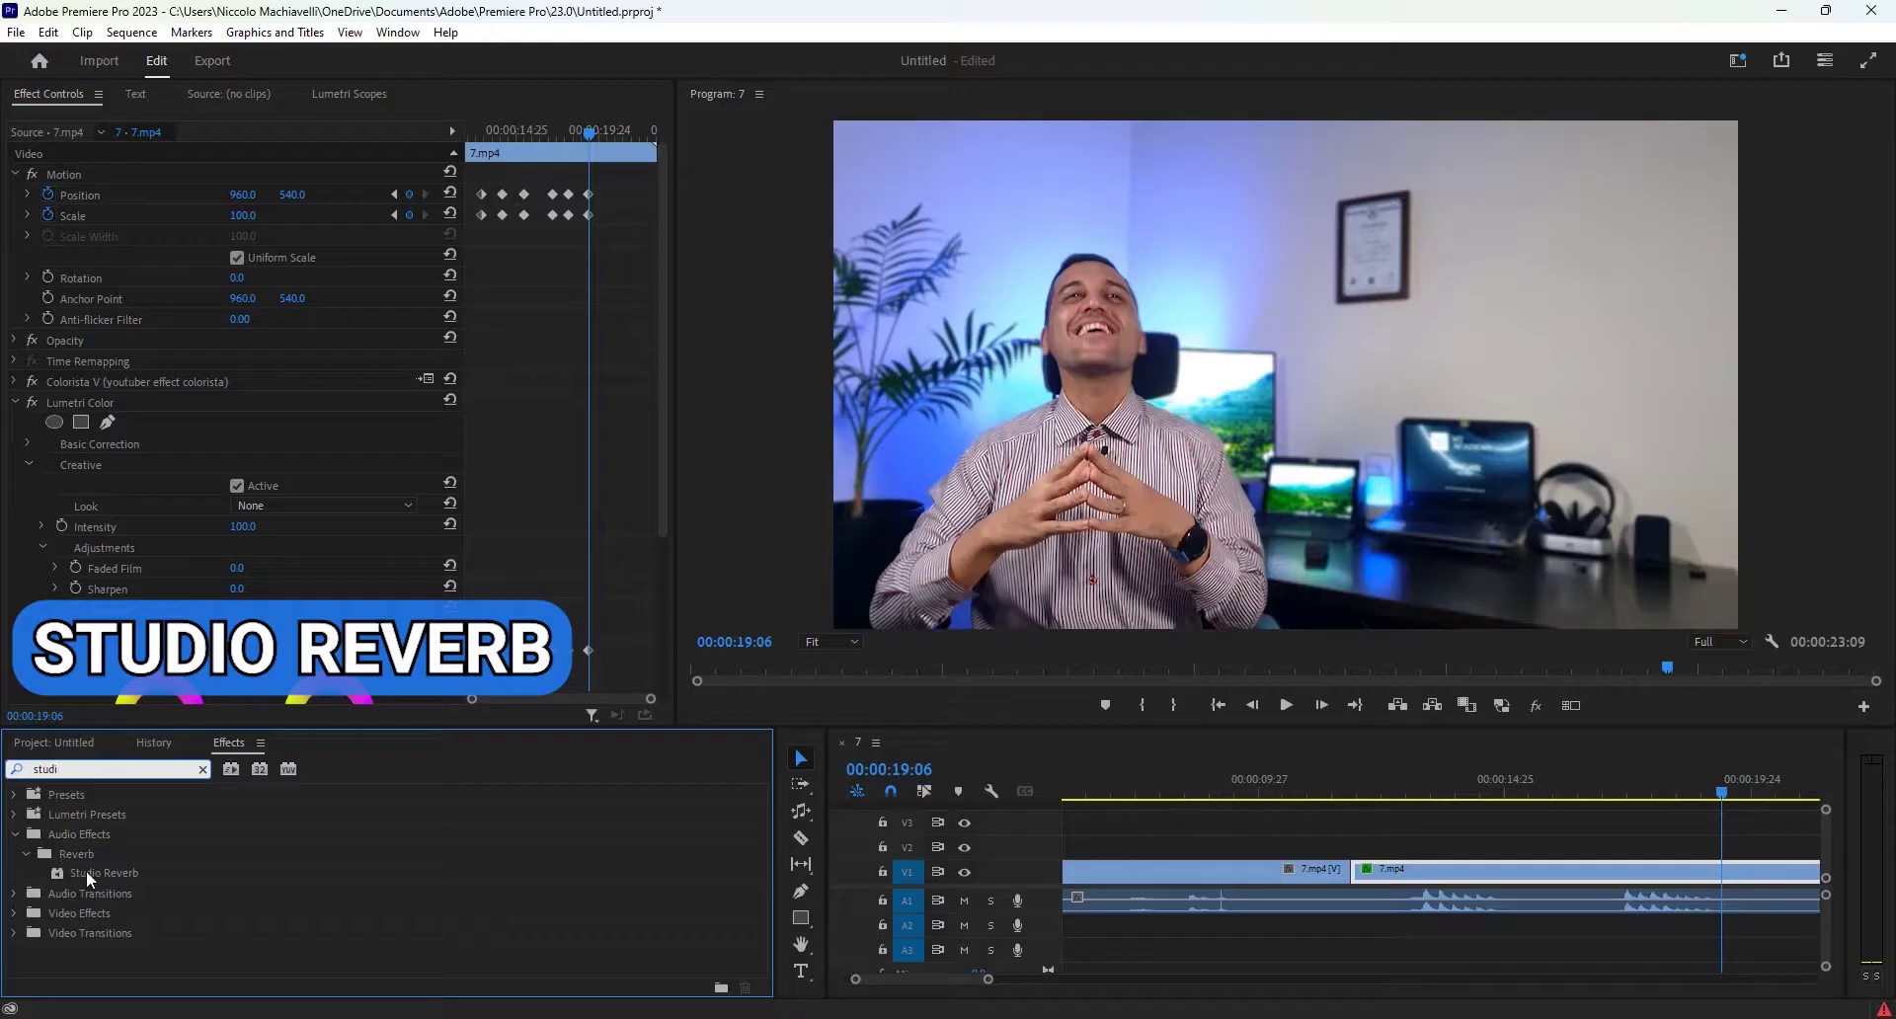
left_click_drag(88, 875, 1430, 900)
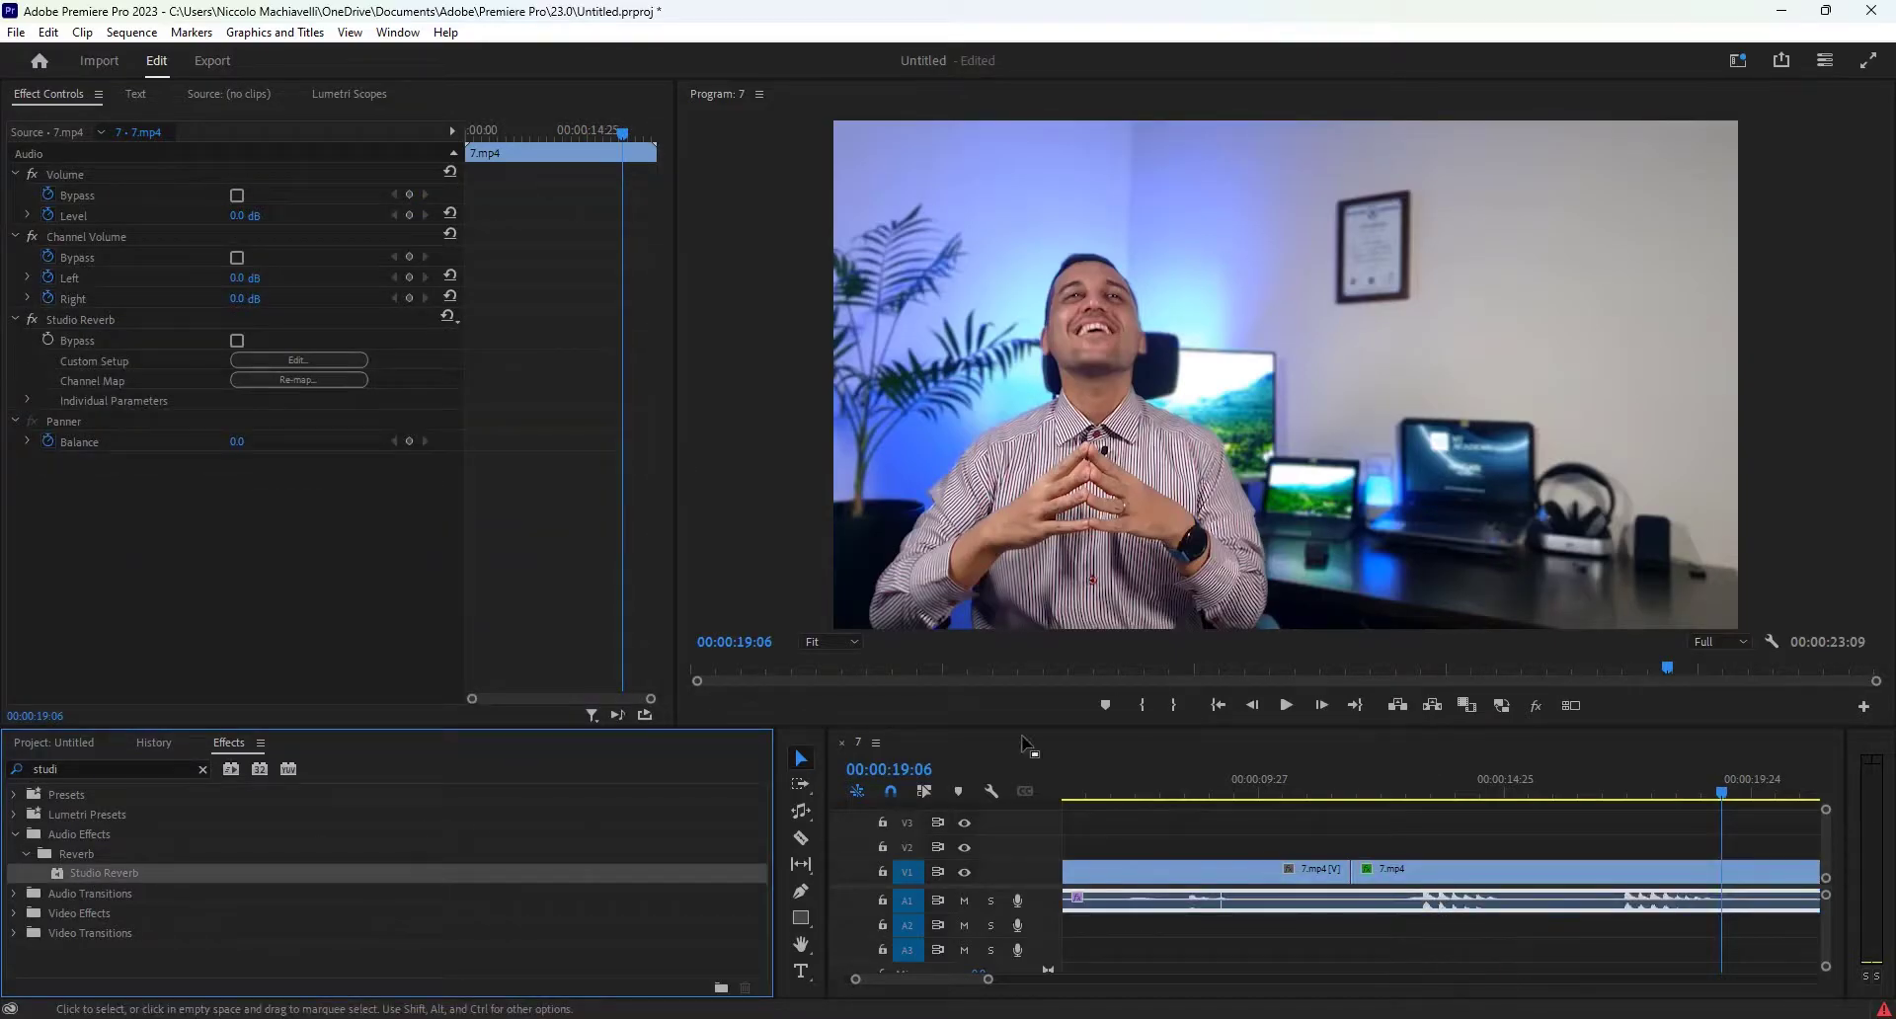
Step: Open the Studio Reverb custom setup and load the Great Hall preset
left_click(300, 361)
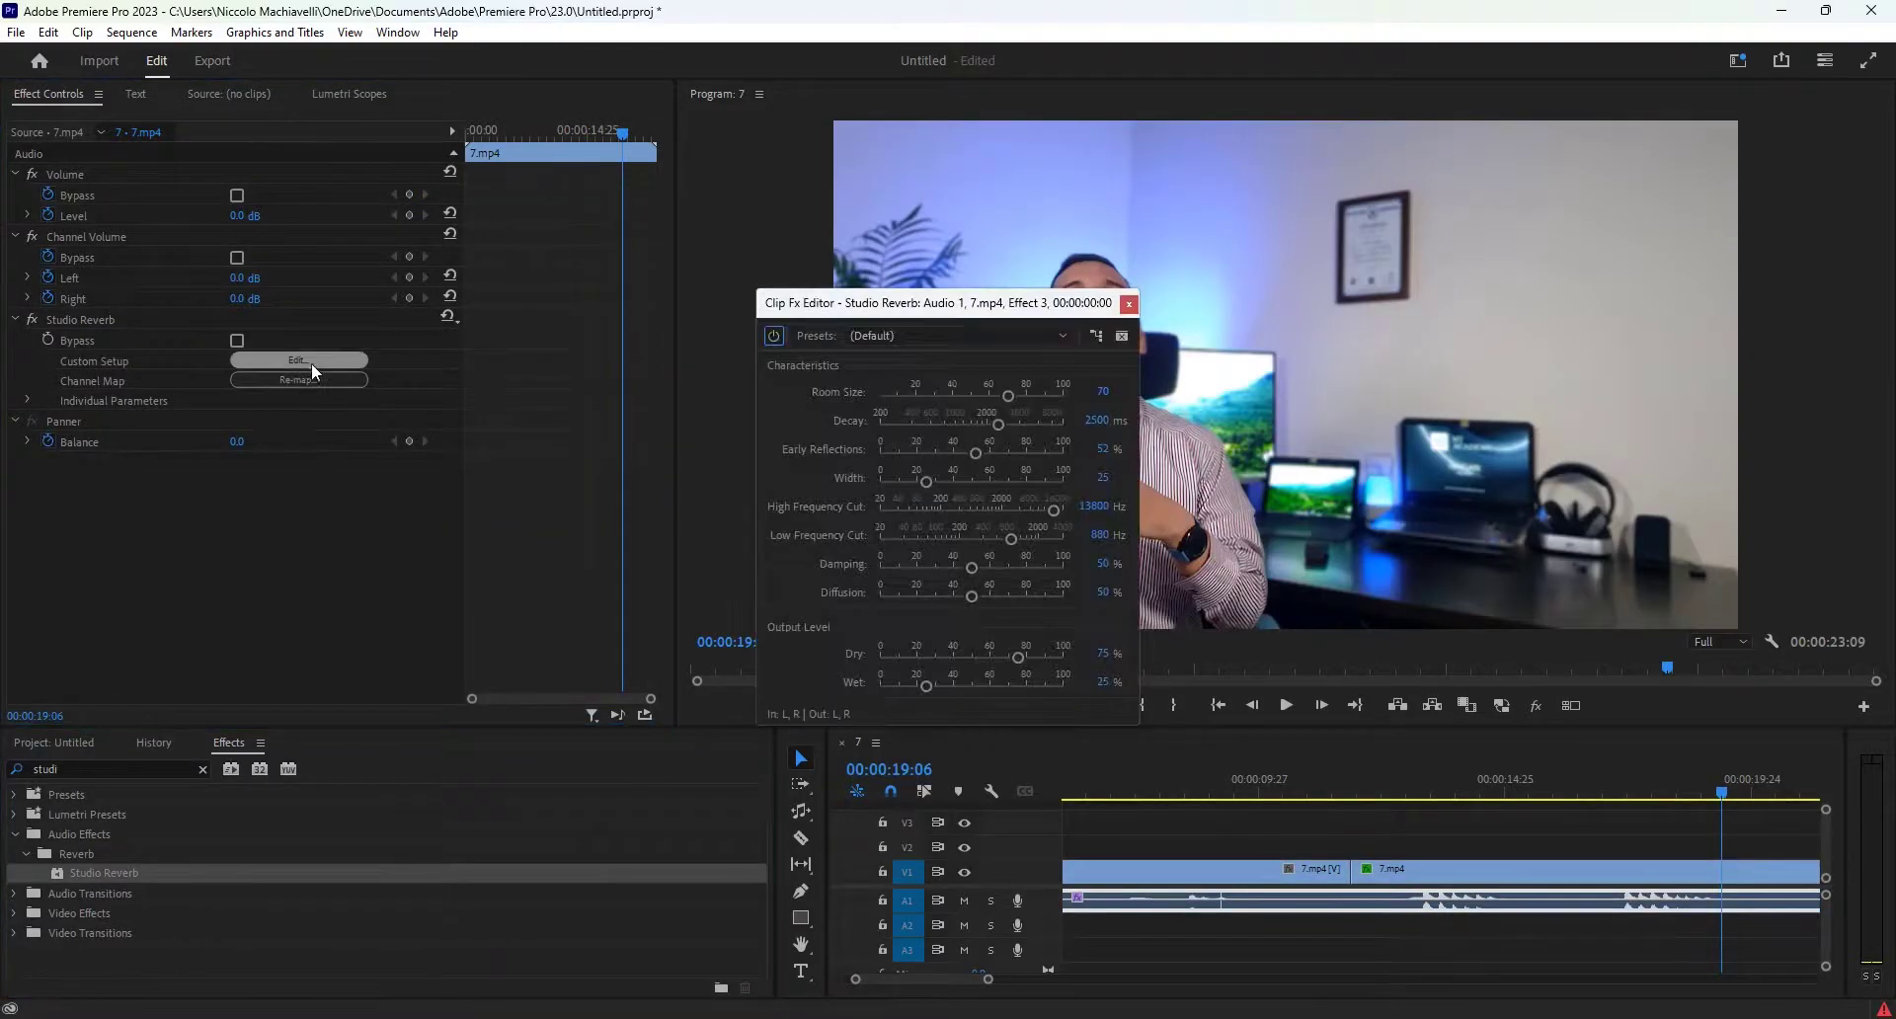
left_click_drag(1145, 304, 476, 305)
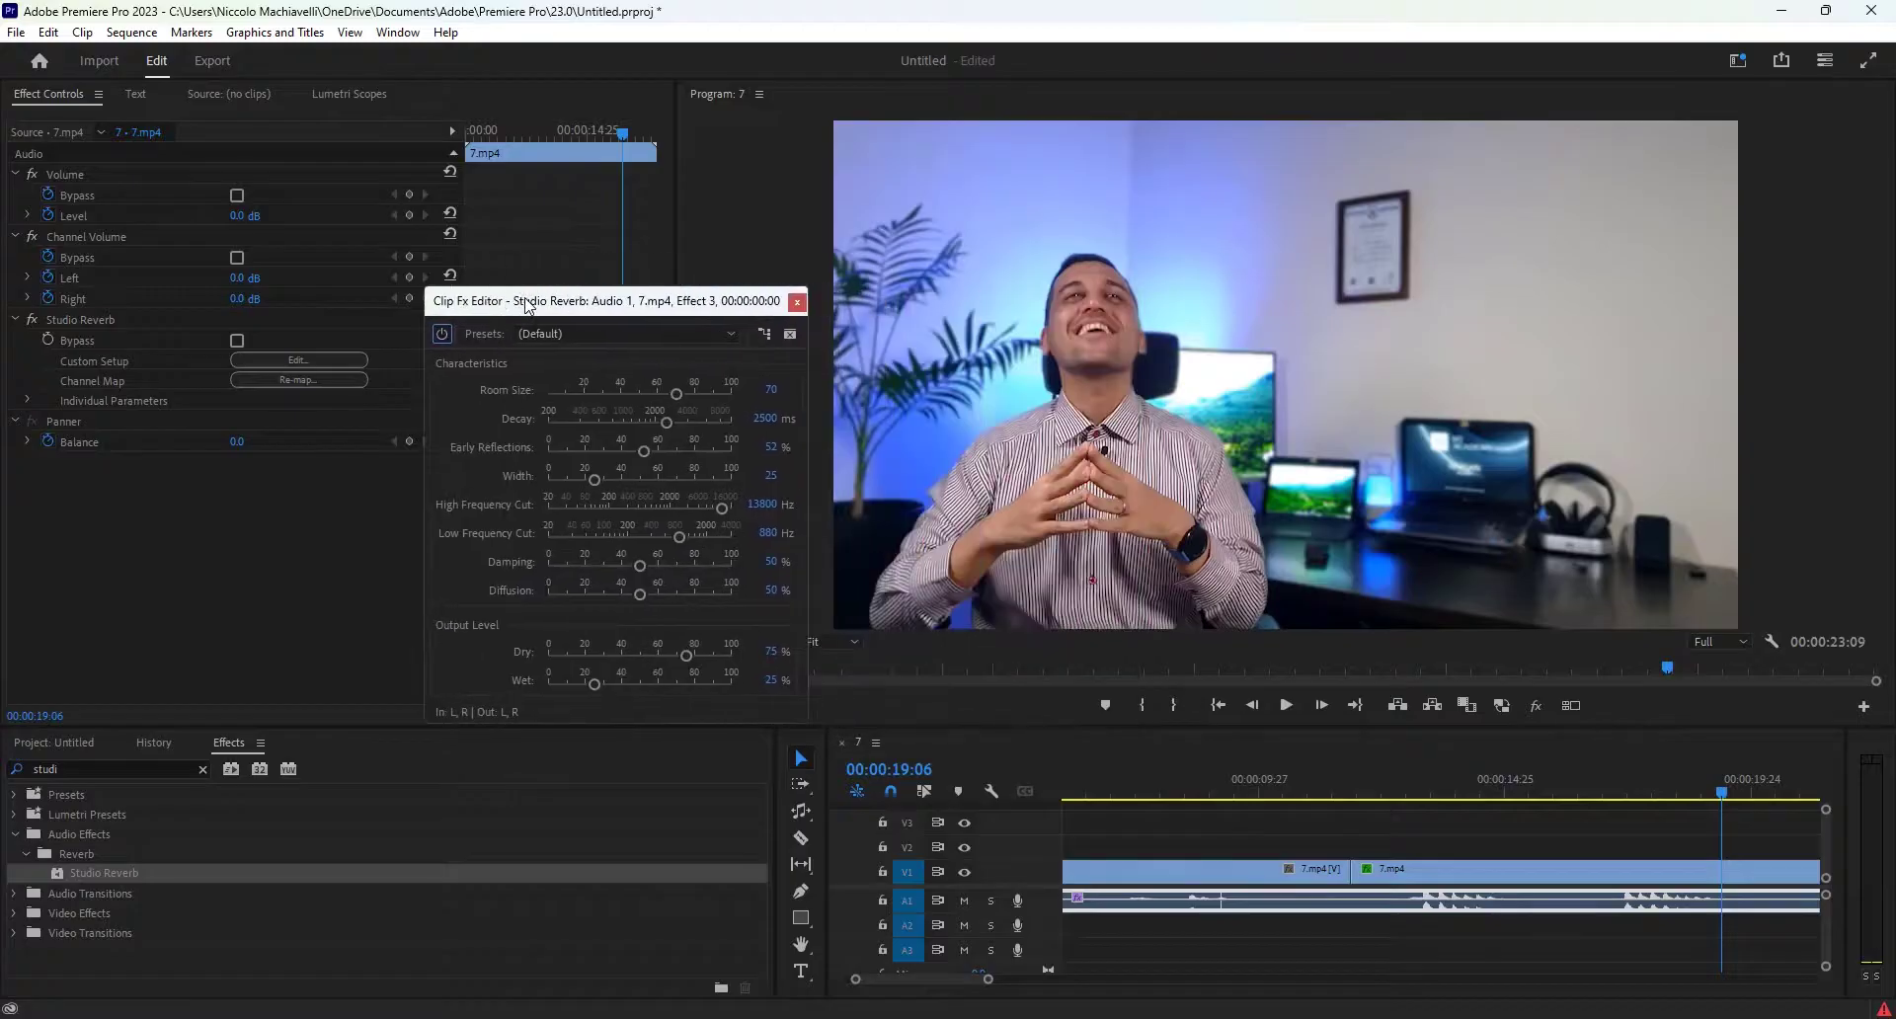
left_click(613, 336)
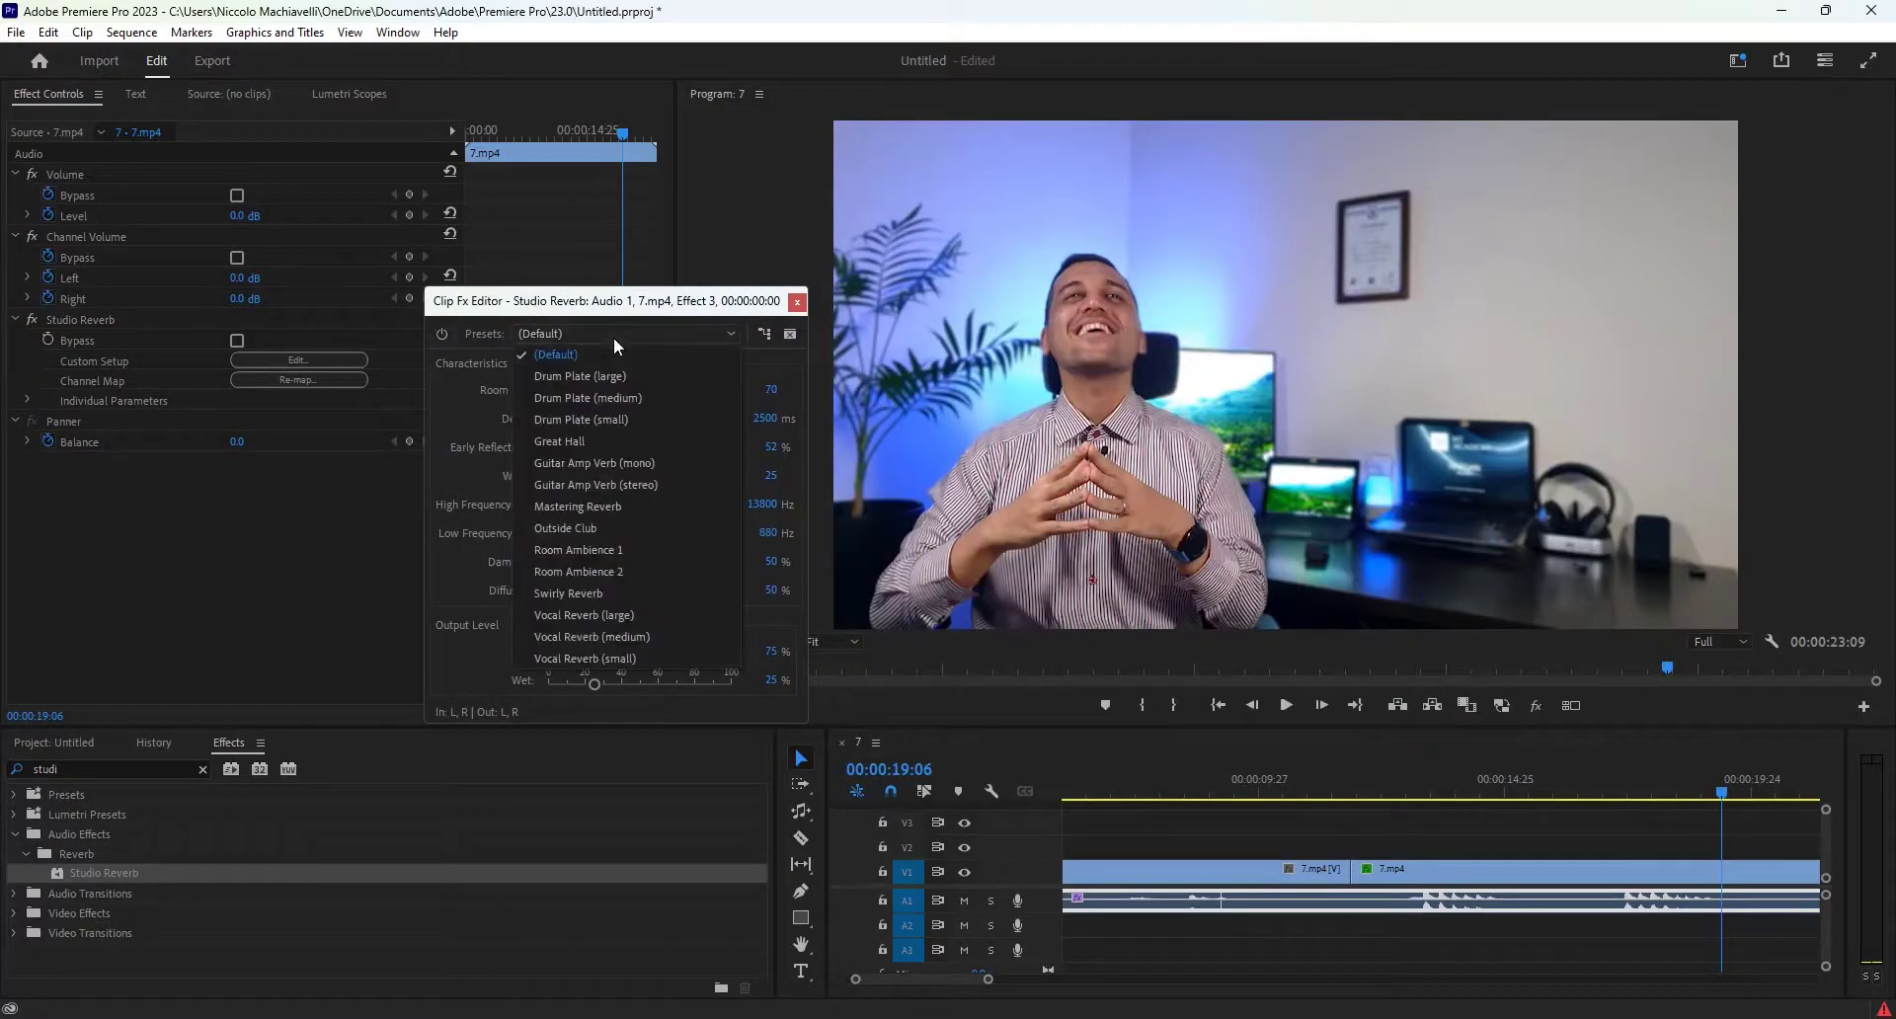
left_click(583, 441)
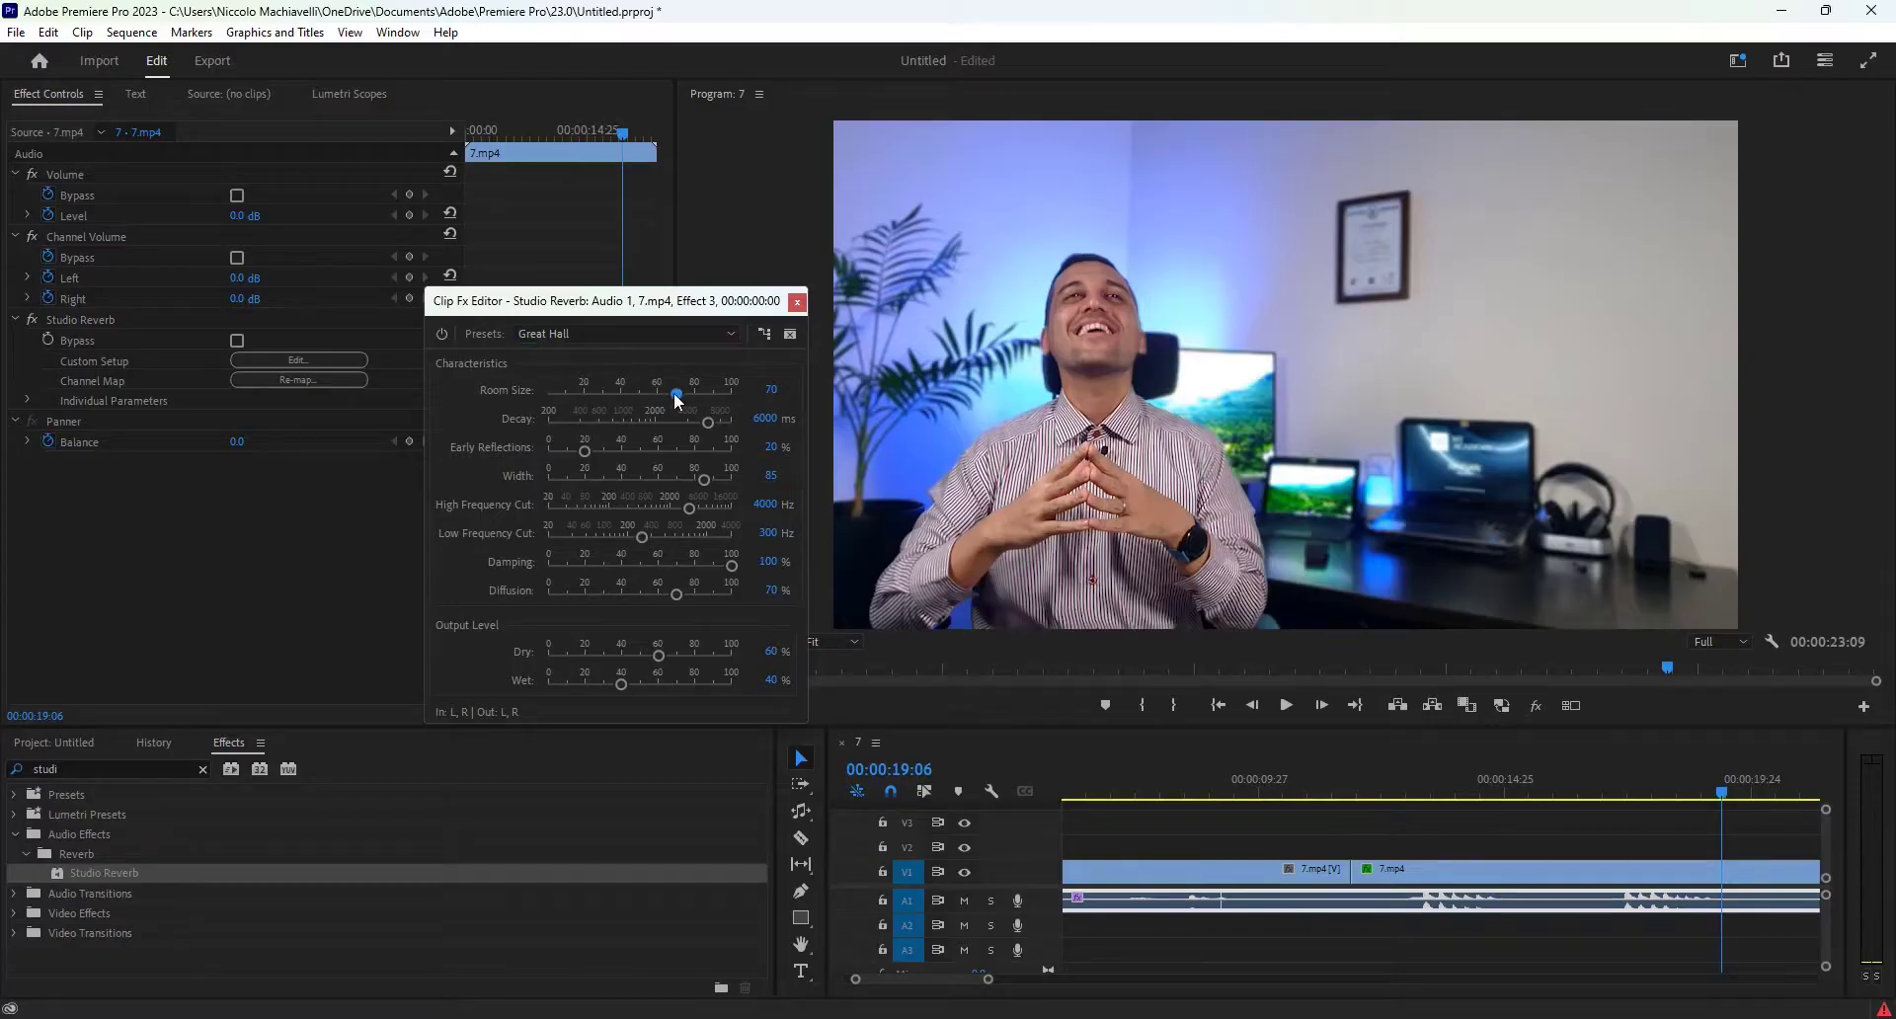
Step: Raise the reverb's Room Size to the maximum, lower its Low Frequency Cut, and close the effect editor
left_click_drag(676, 394, 731, 393)
left_click_drag(638, 540, 599, 540)
left_click(796, 302)
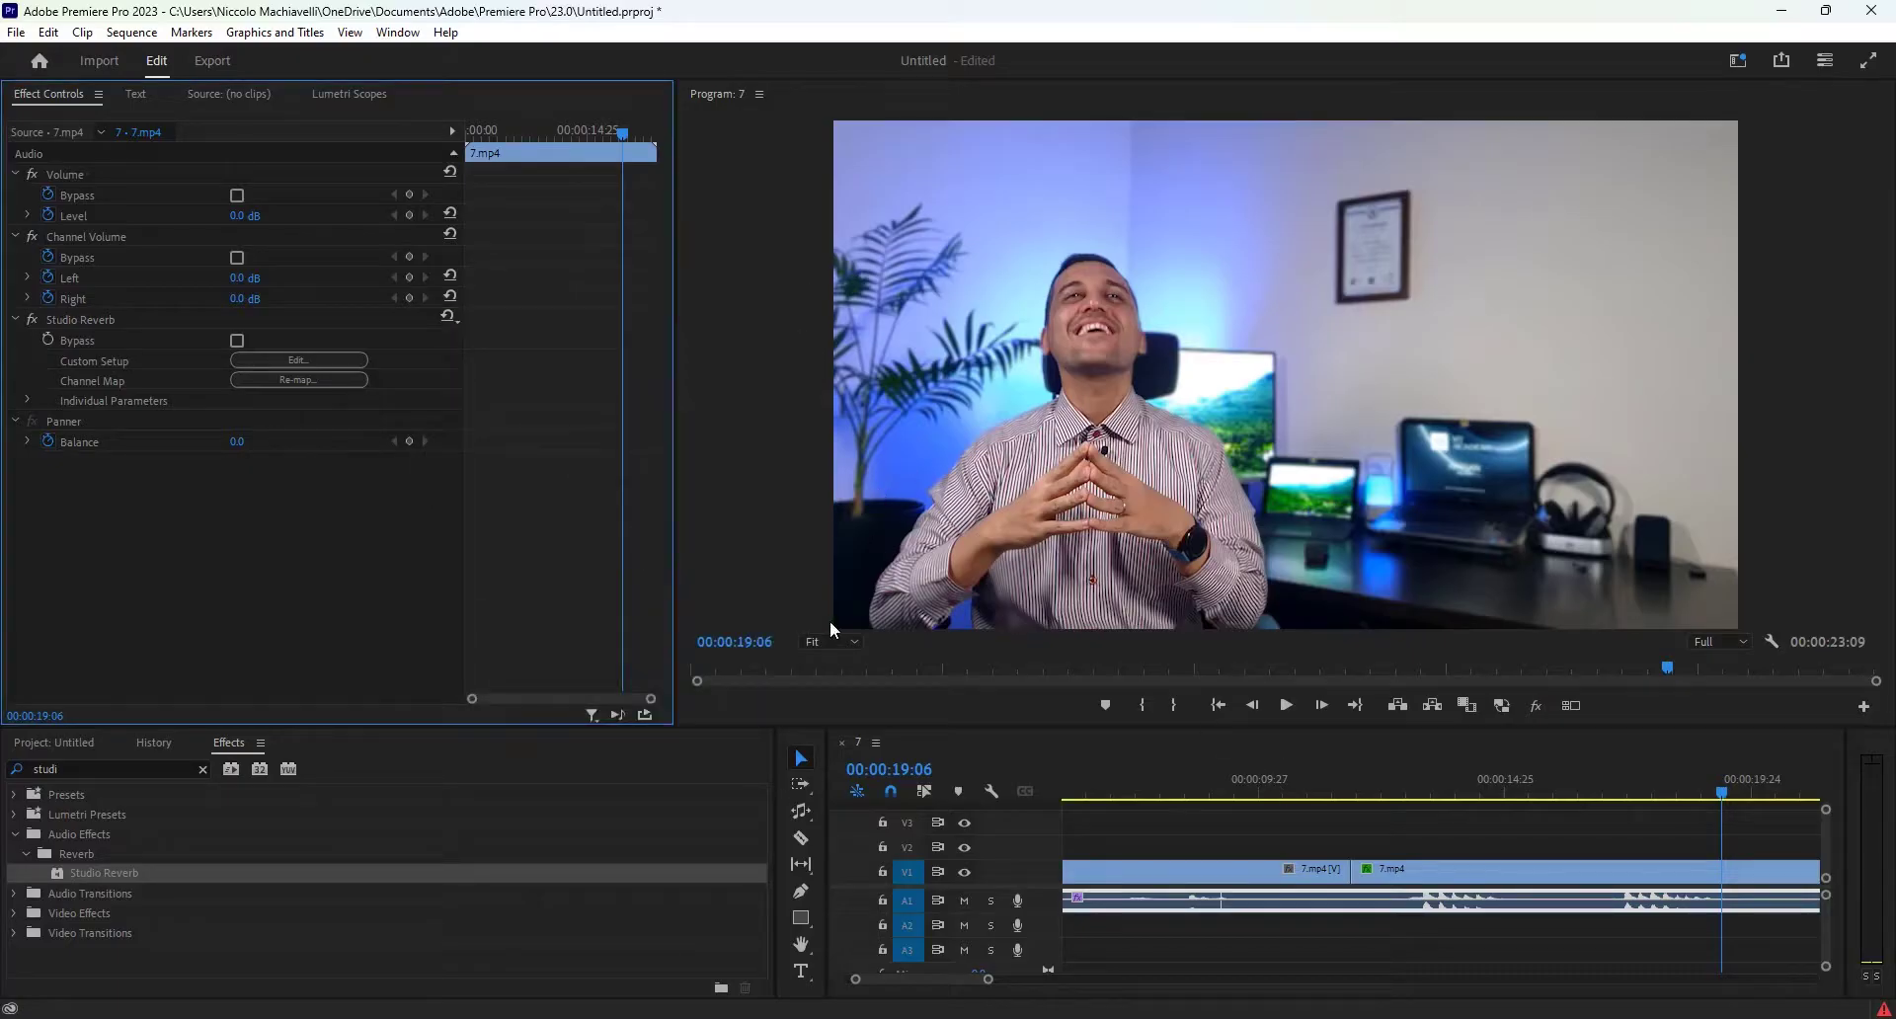
Step: Play the evil-laugh effect from the cut at 00:00:11:23 in a maximized program view to review picture and sound
key("Up")
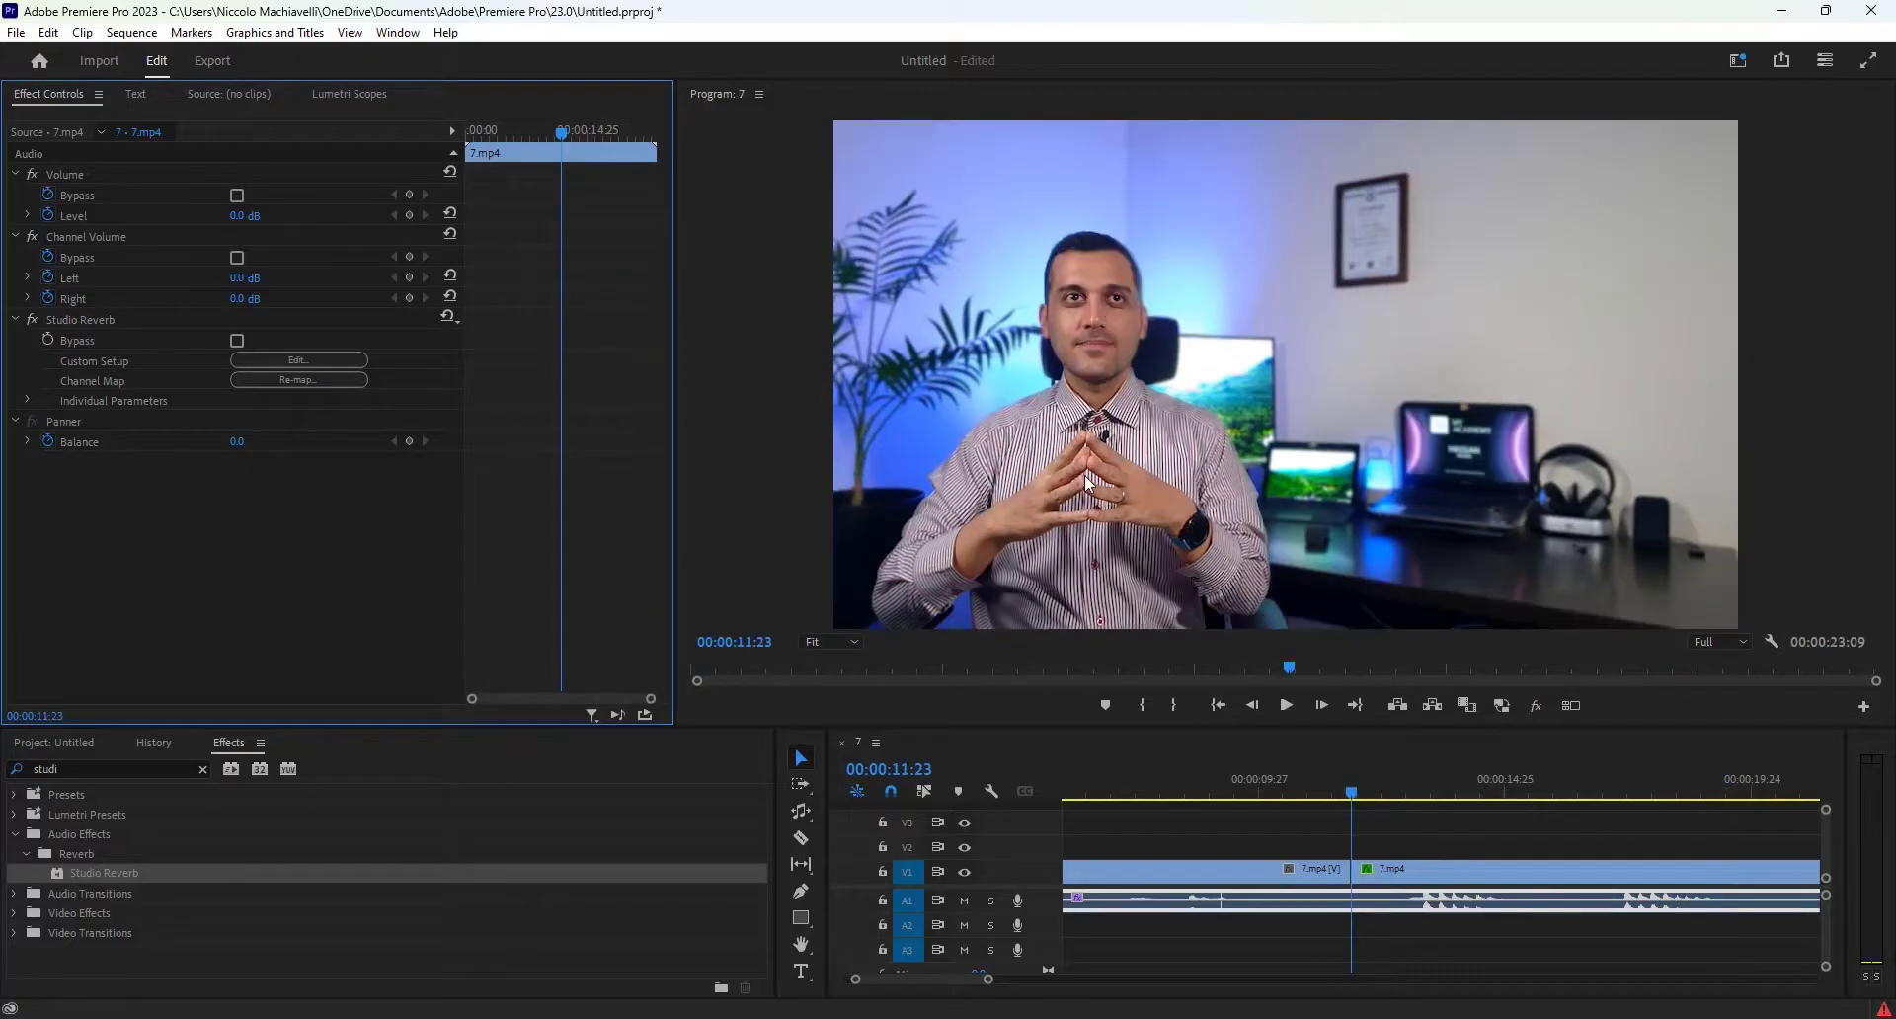
key("grave")
key("space")
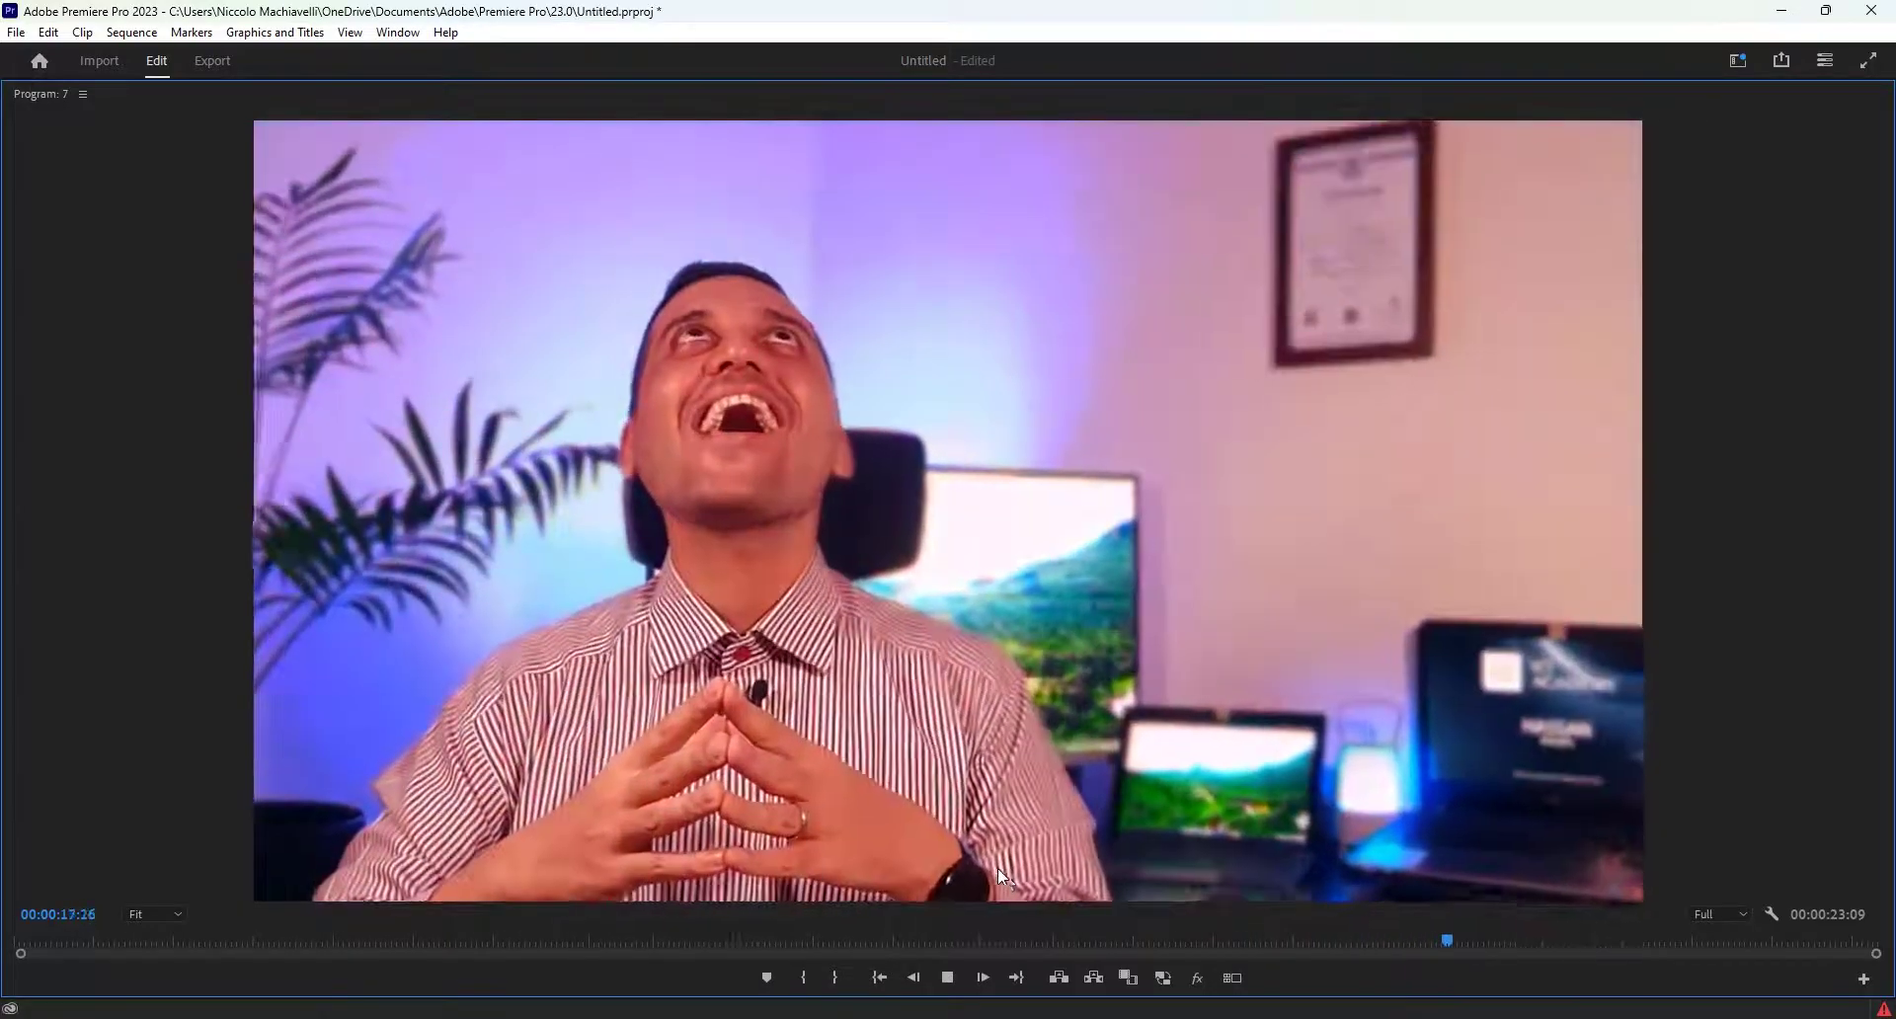
key("space")
key("grave")
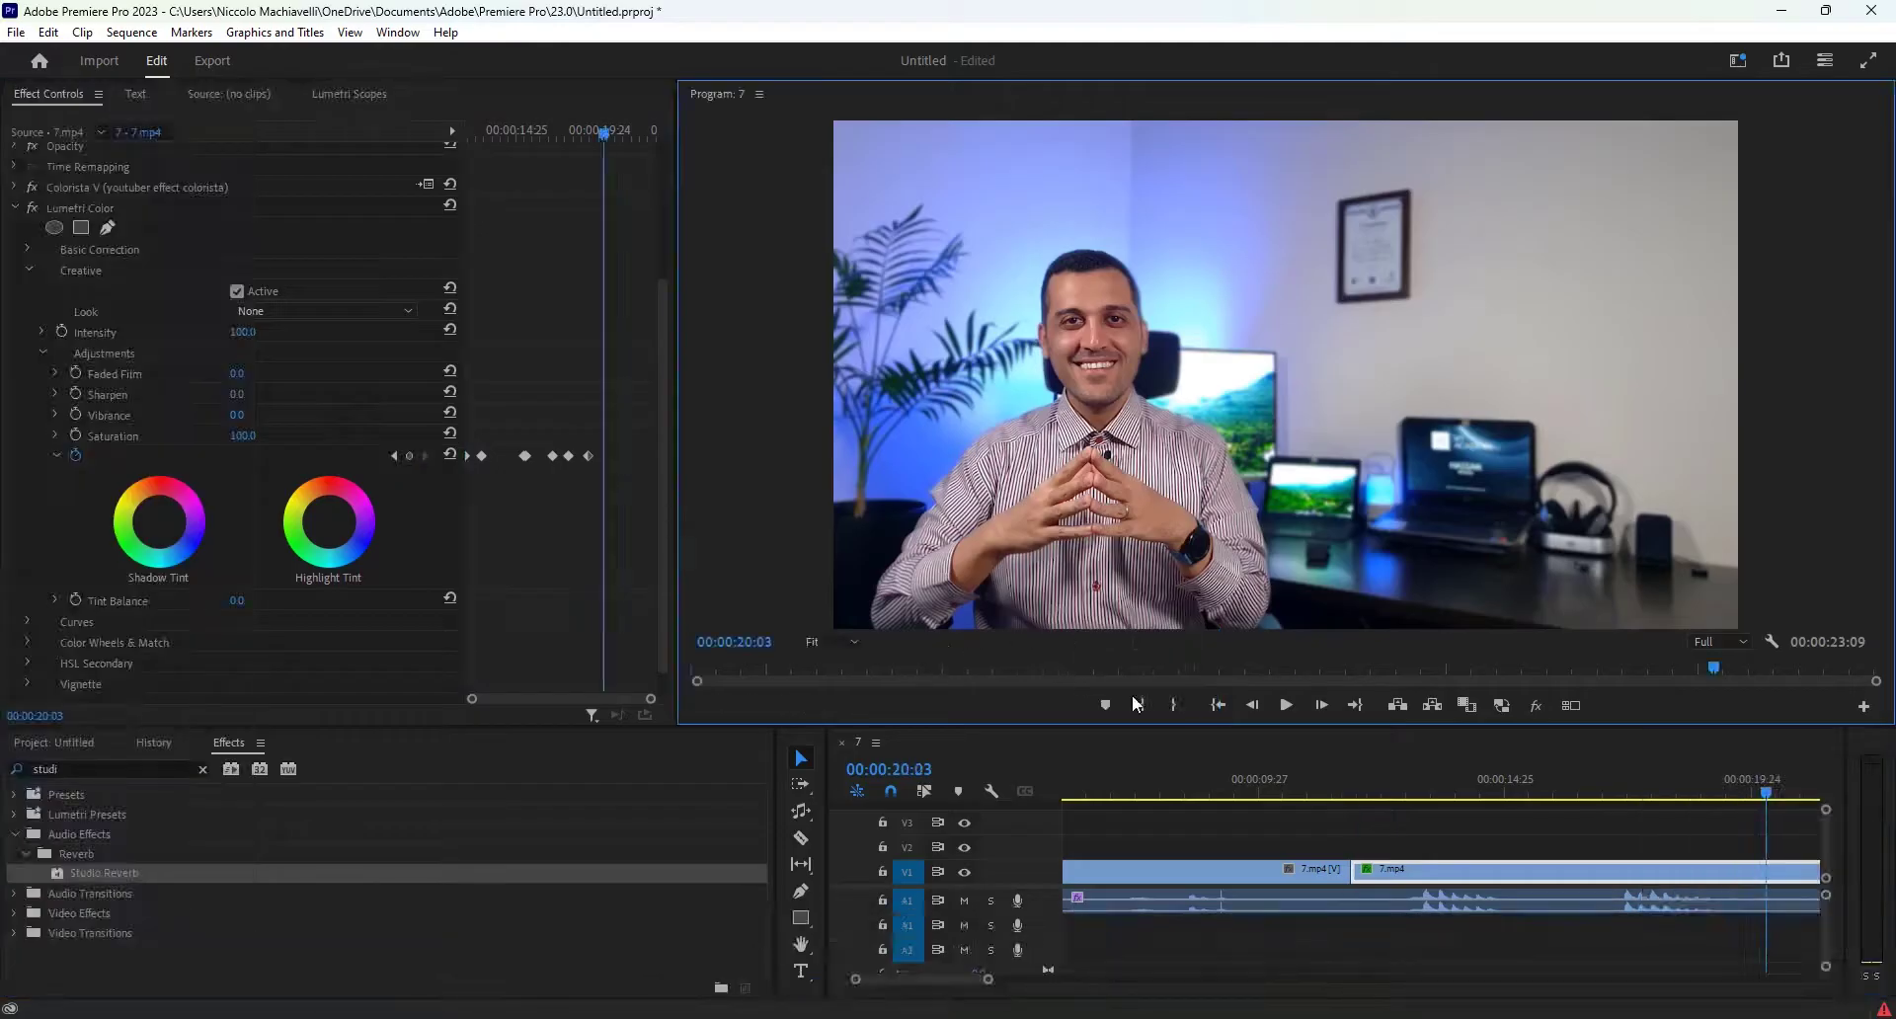
Step: Split the clip in the 9 academy sequence at 00:00:03:23
left_click(1356, 778)
key("Left")
key("Left")
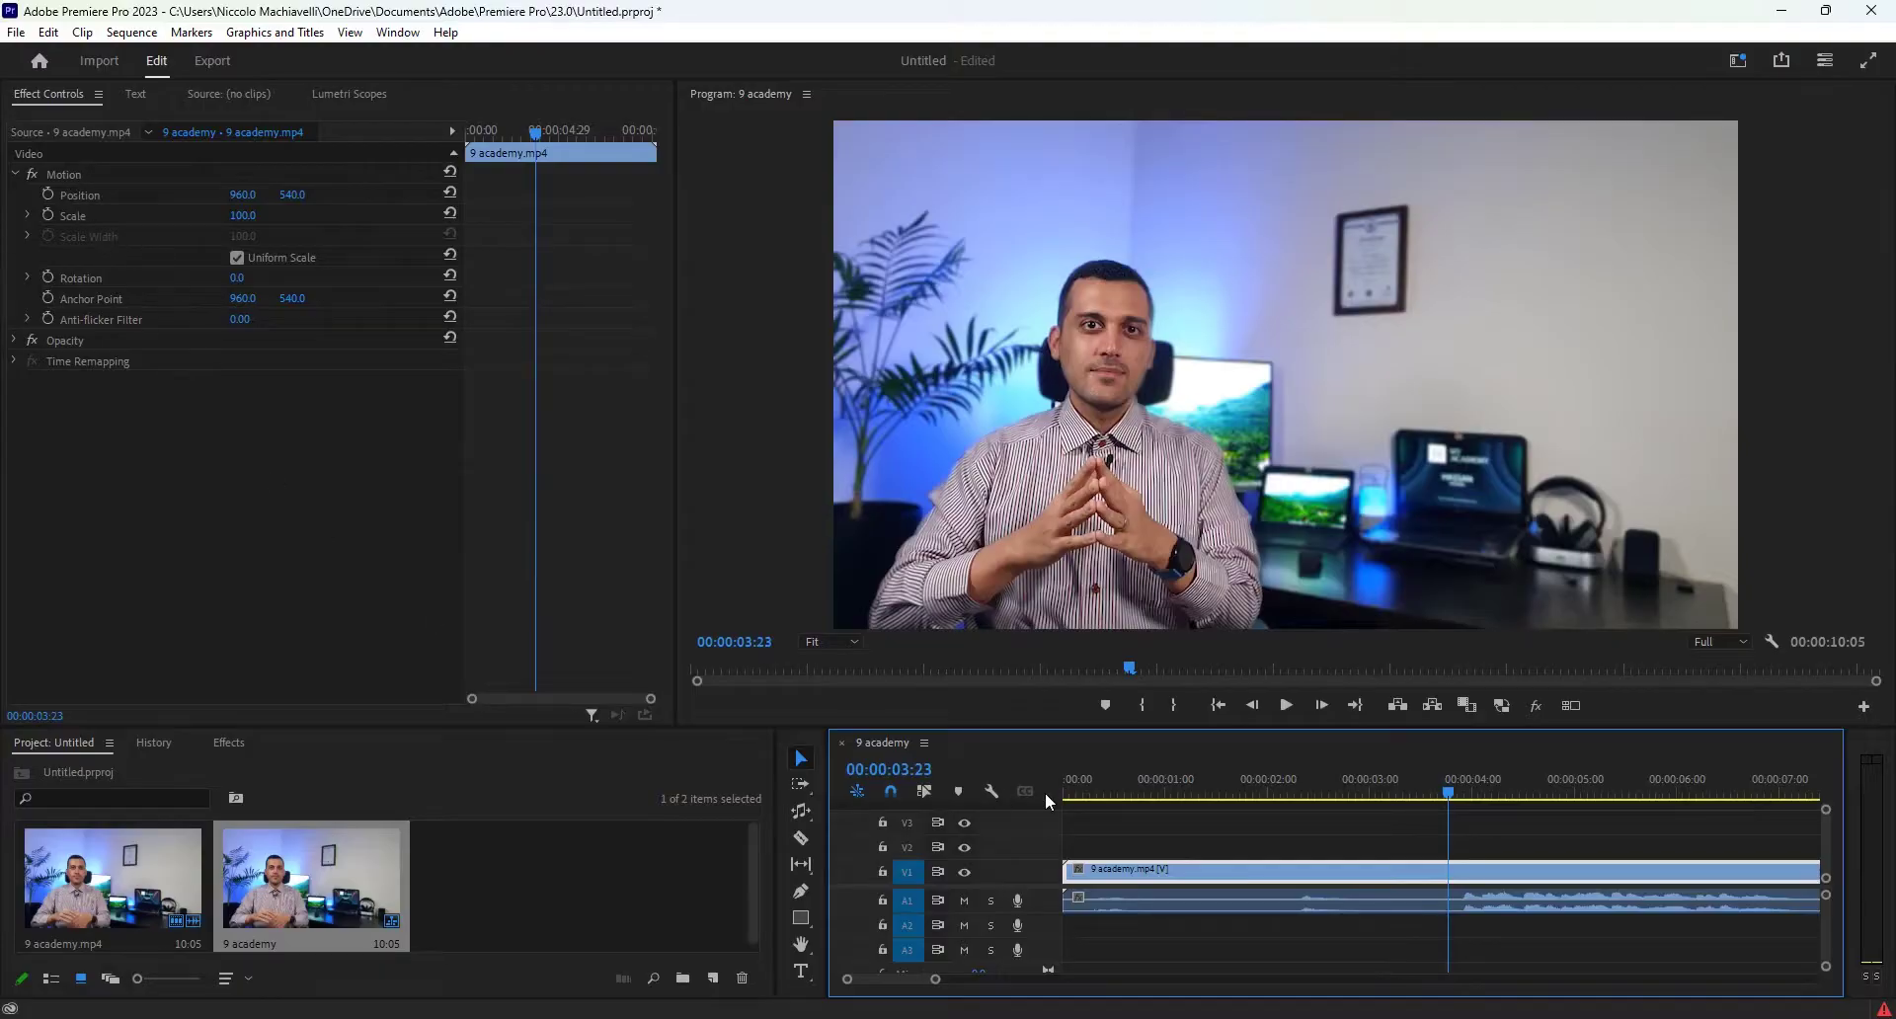
left_click(801, 837)
left_click(1456, 874)
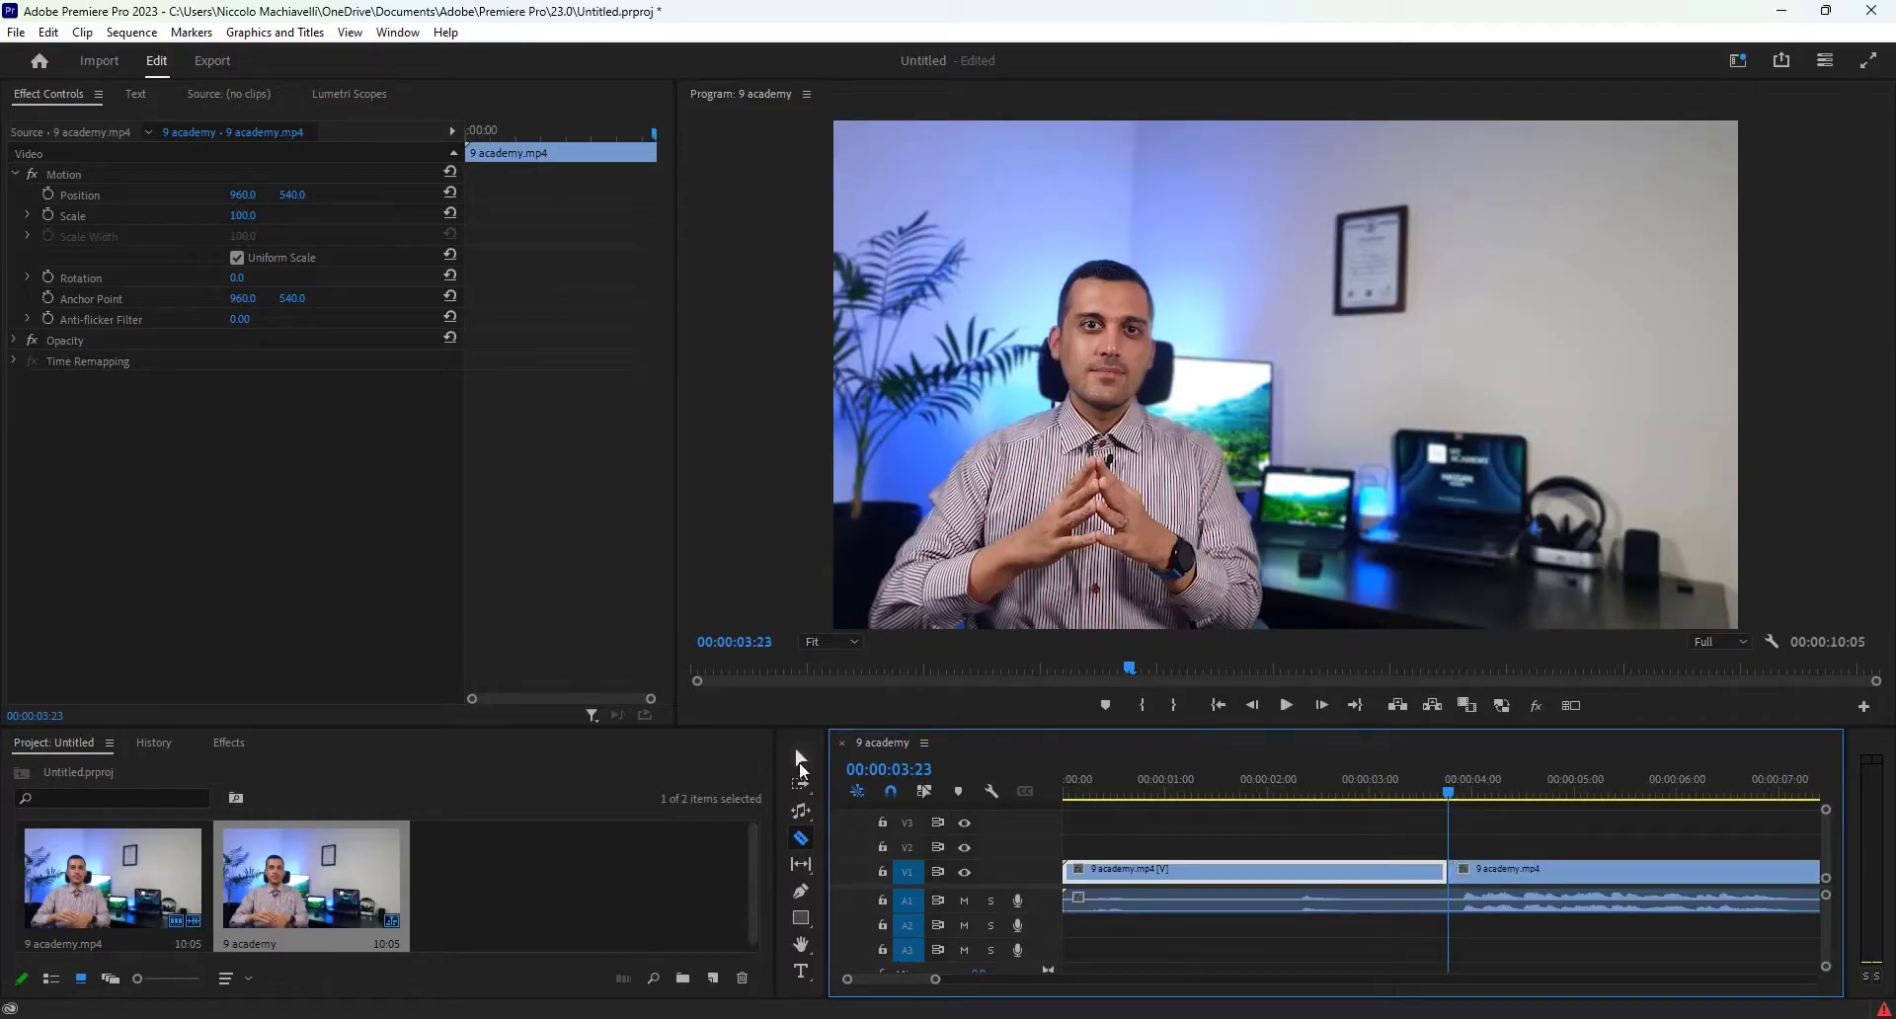
left_click(800, 758)
Step: Preview the second 9 academy segment and start Position, Scale and Rotation keyframes at its beginning, 00:00:03:23, with default values
key("space")
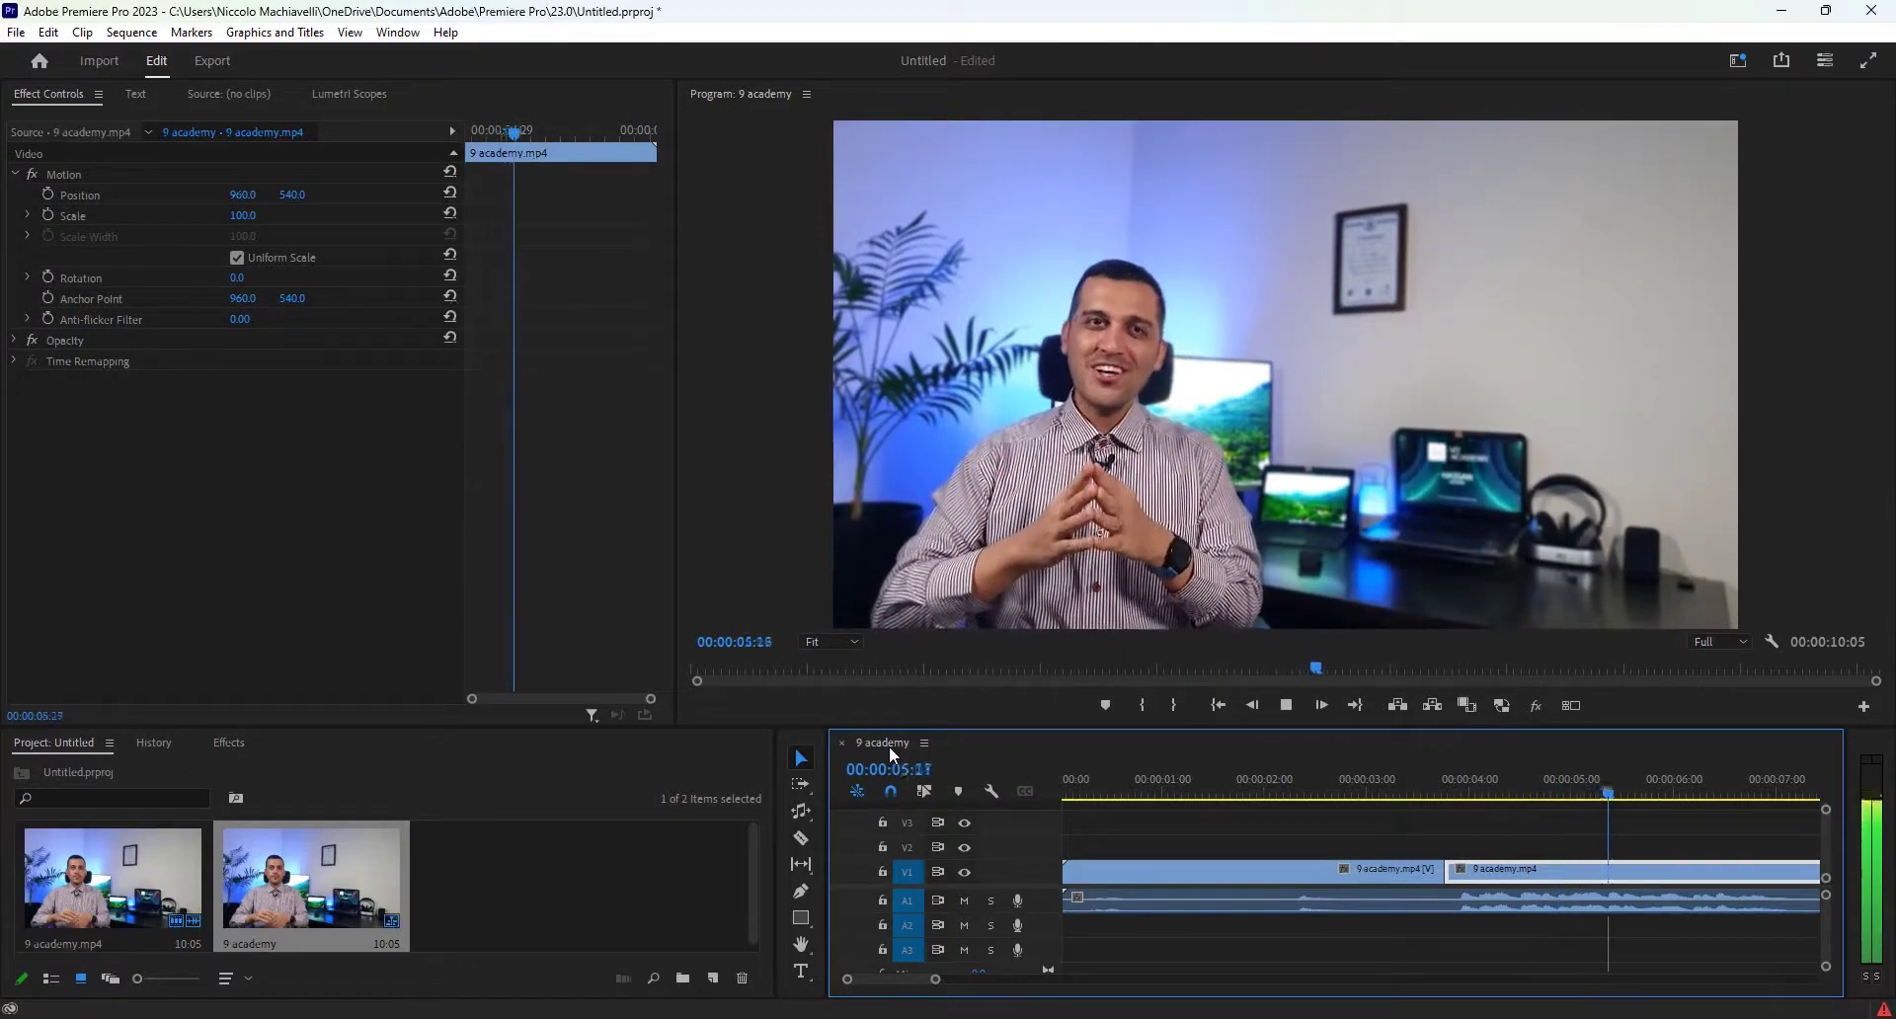
key("space")
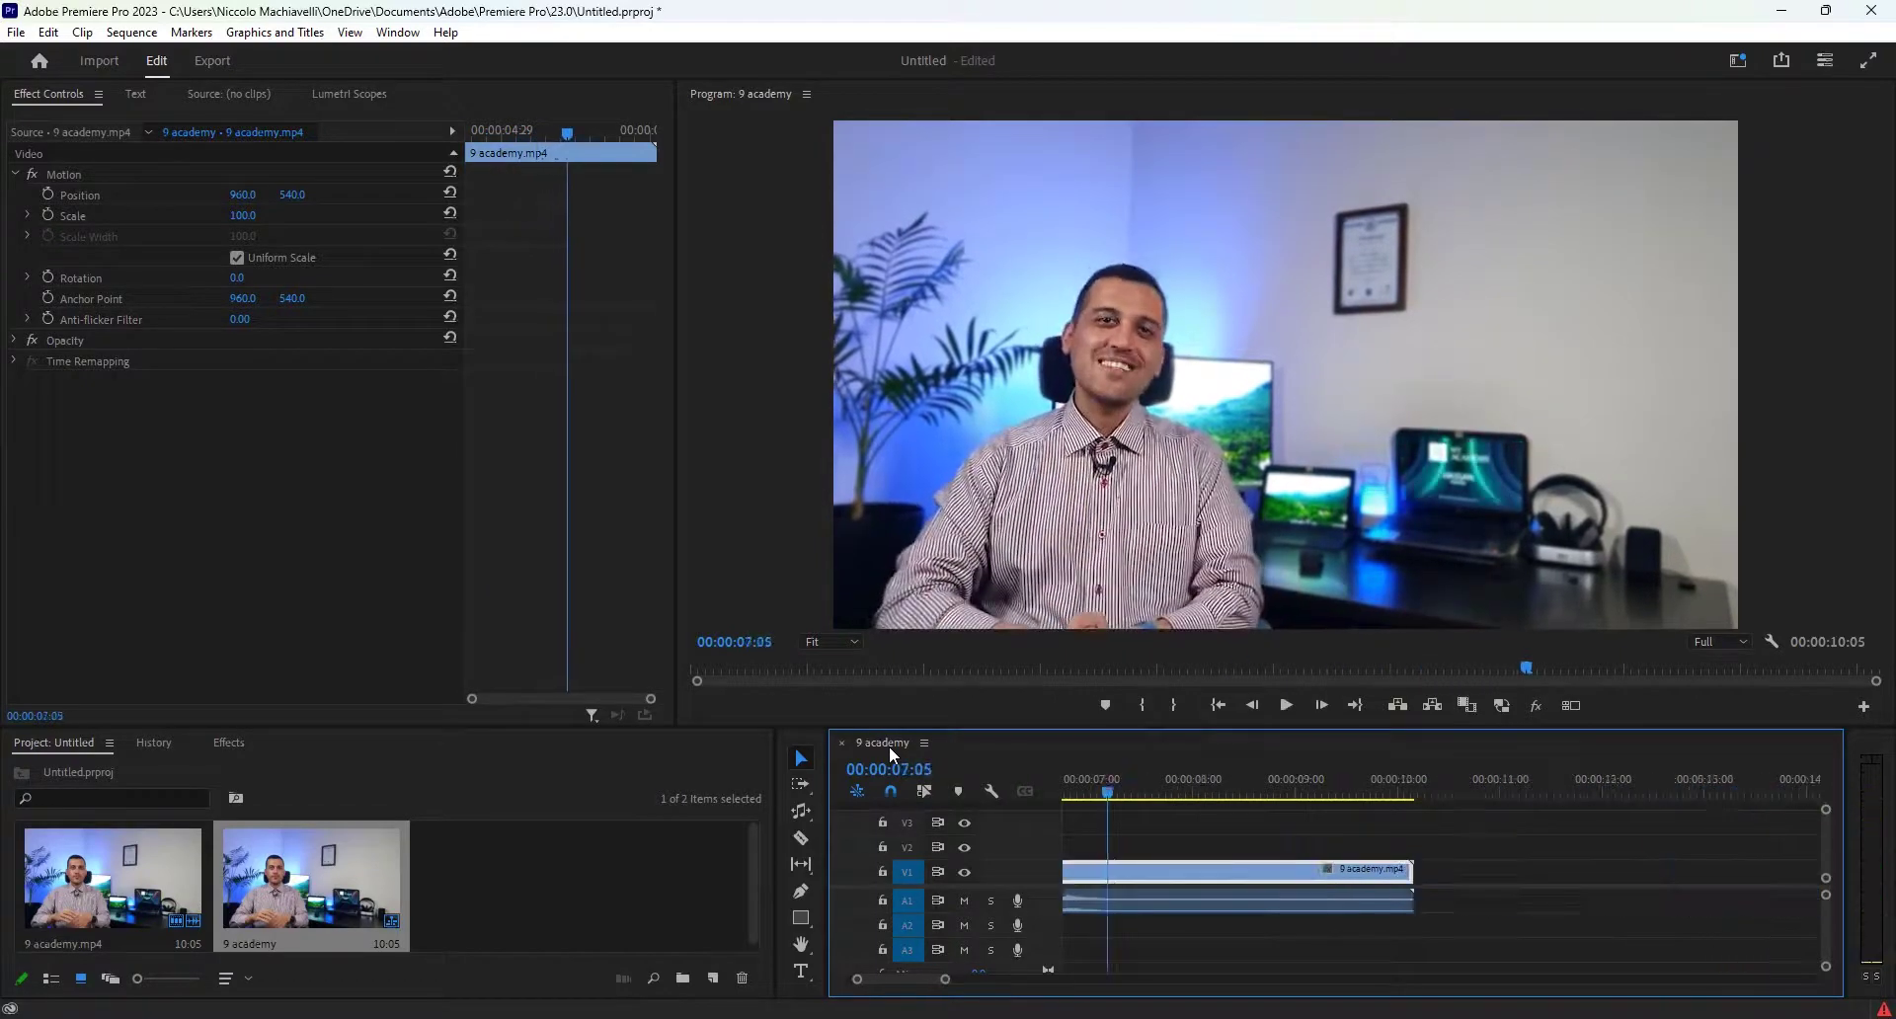
key("Up")
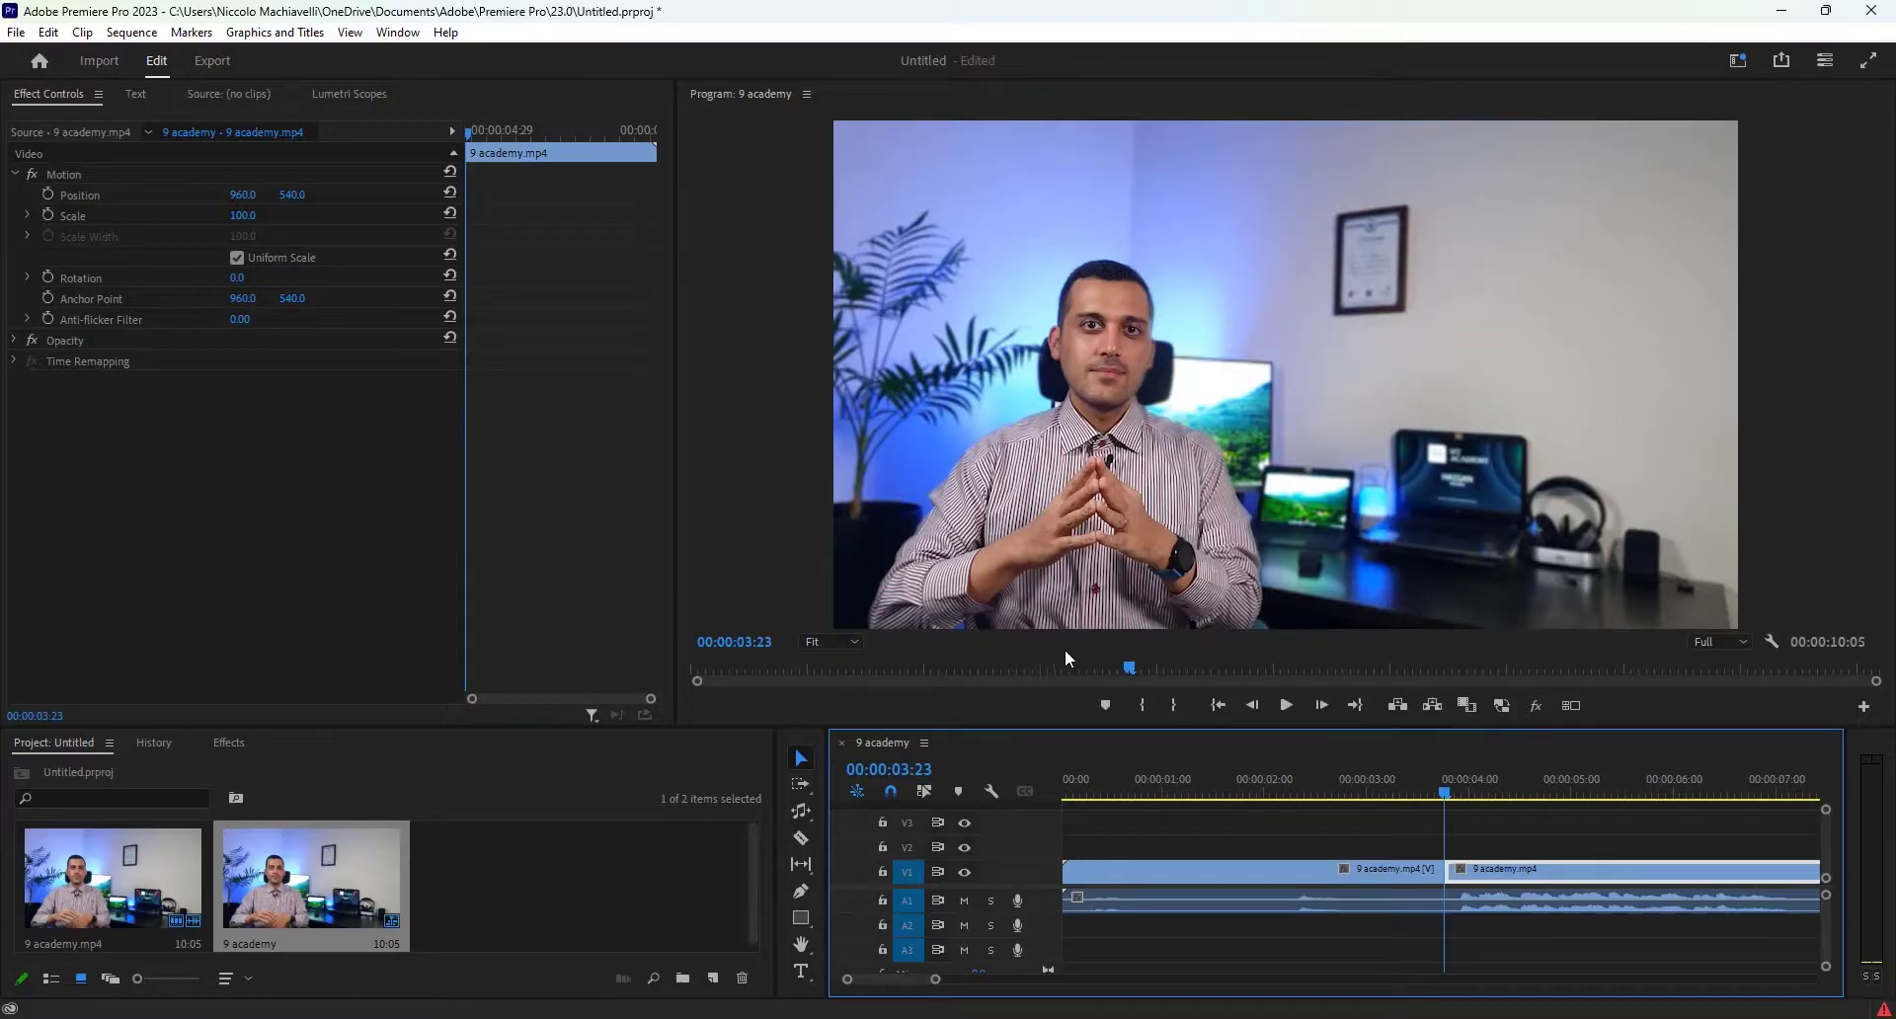
left_click(47, 193)
left_click(49, 216)
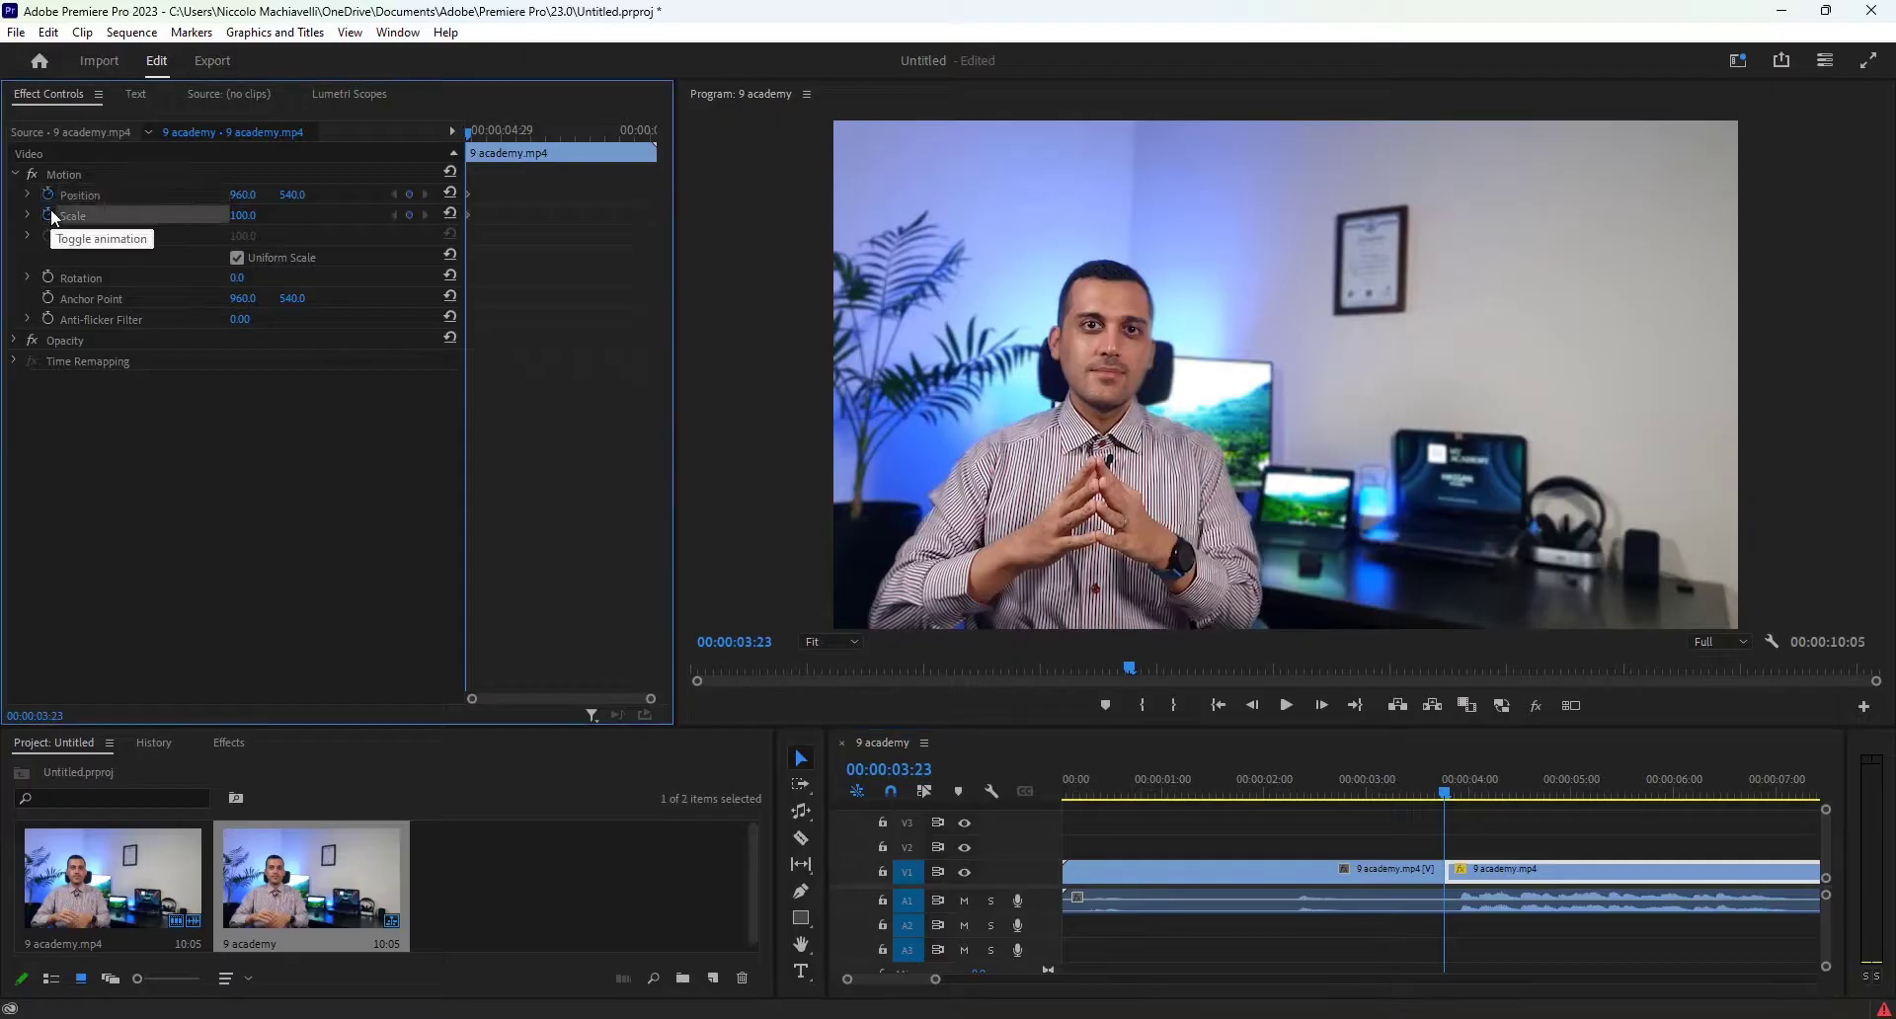
left_click(47, 277)
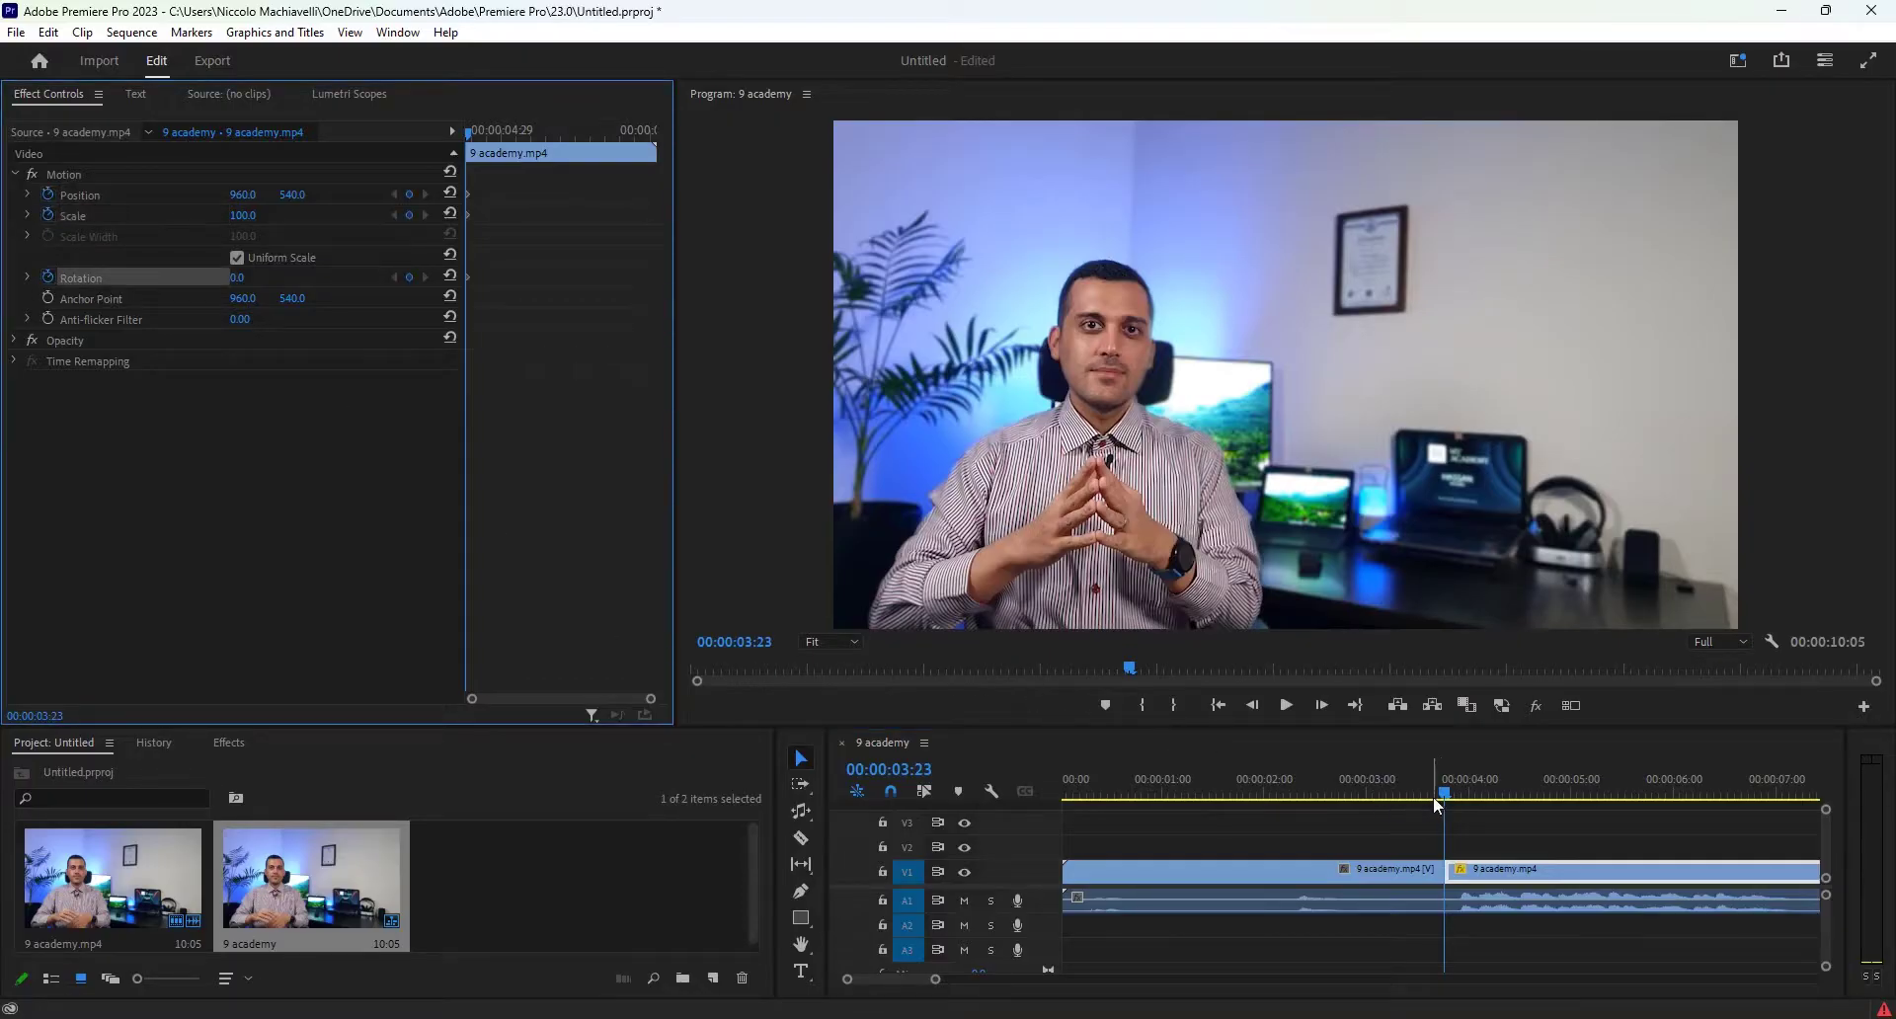
Step: At 00:00:05:21, add Scale and Position keyframes with their default values
left_click_drag(1444, 792, 1643, 793)
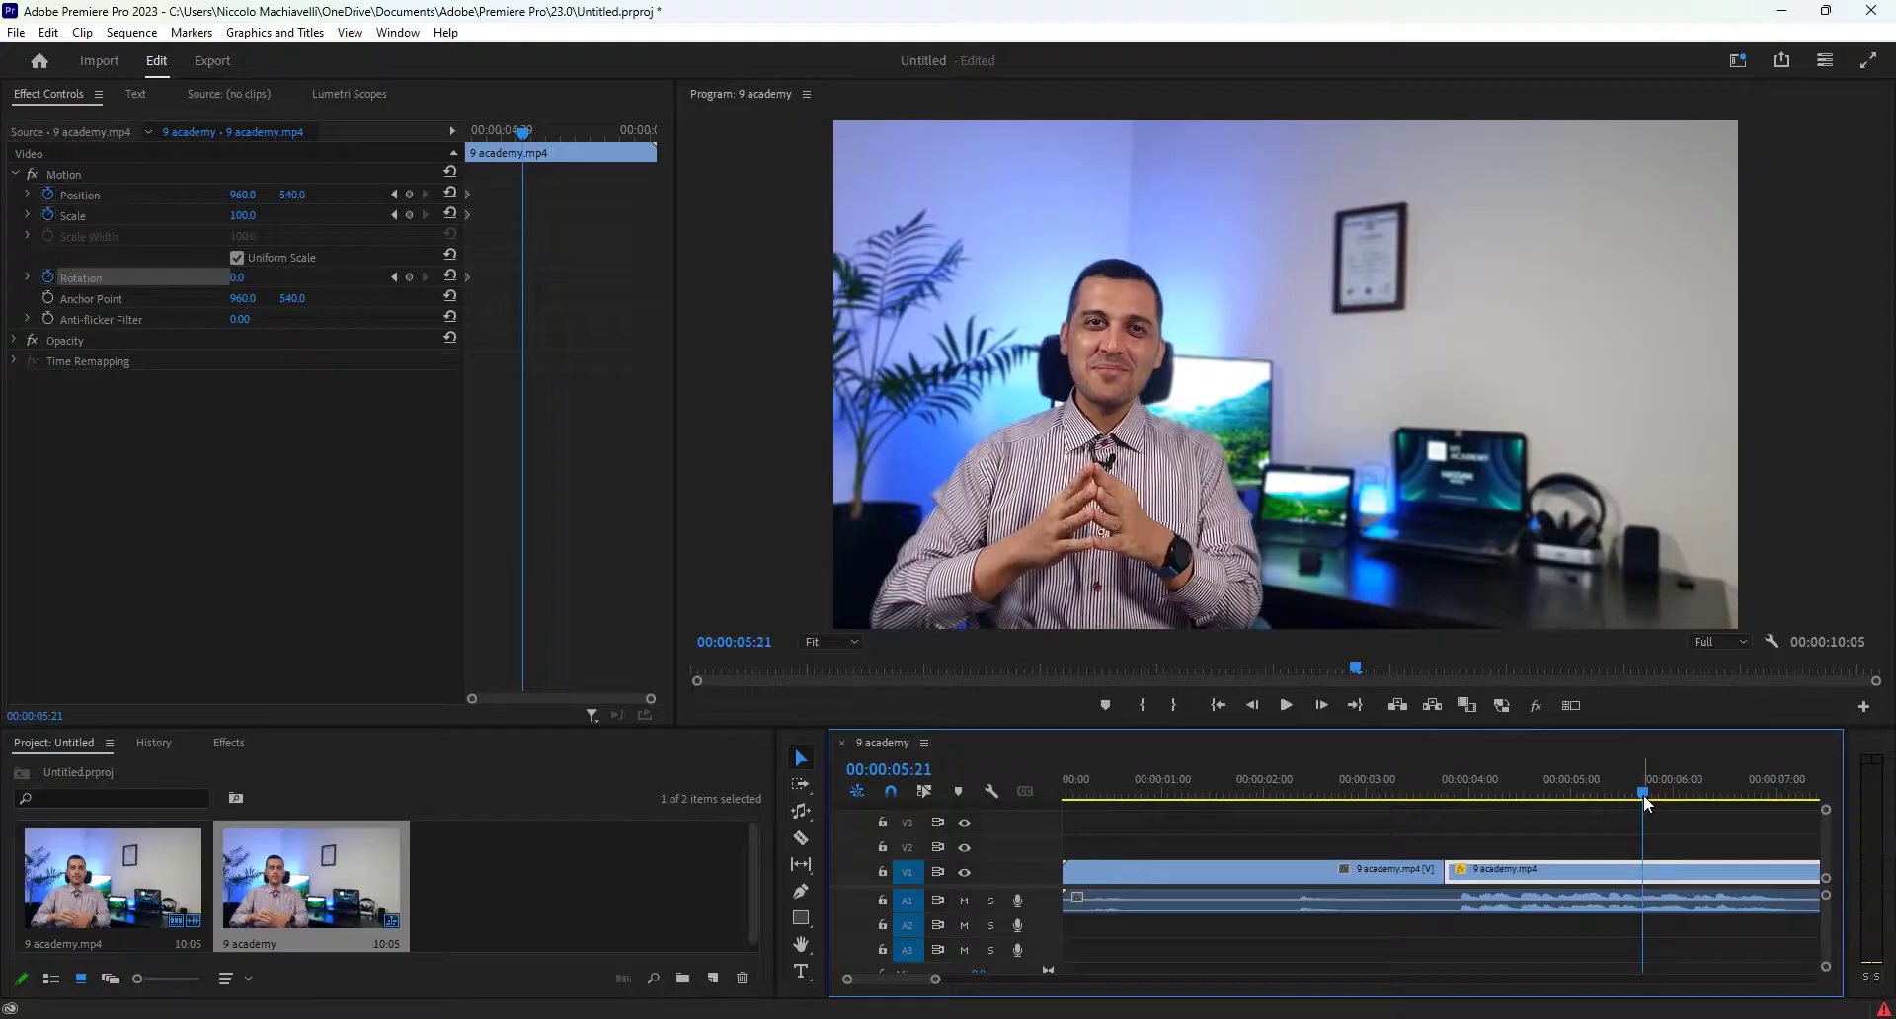
left_click(409, 215)
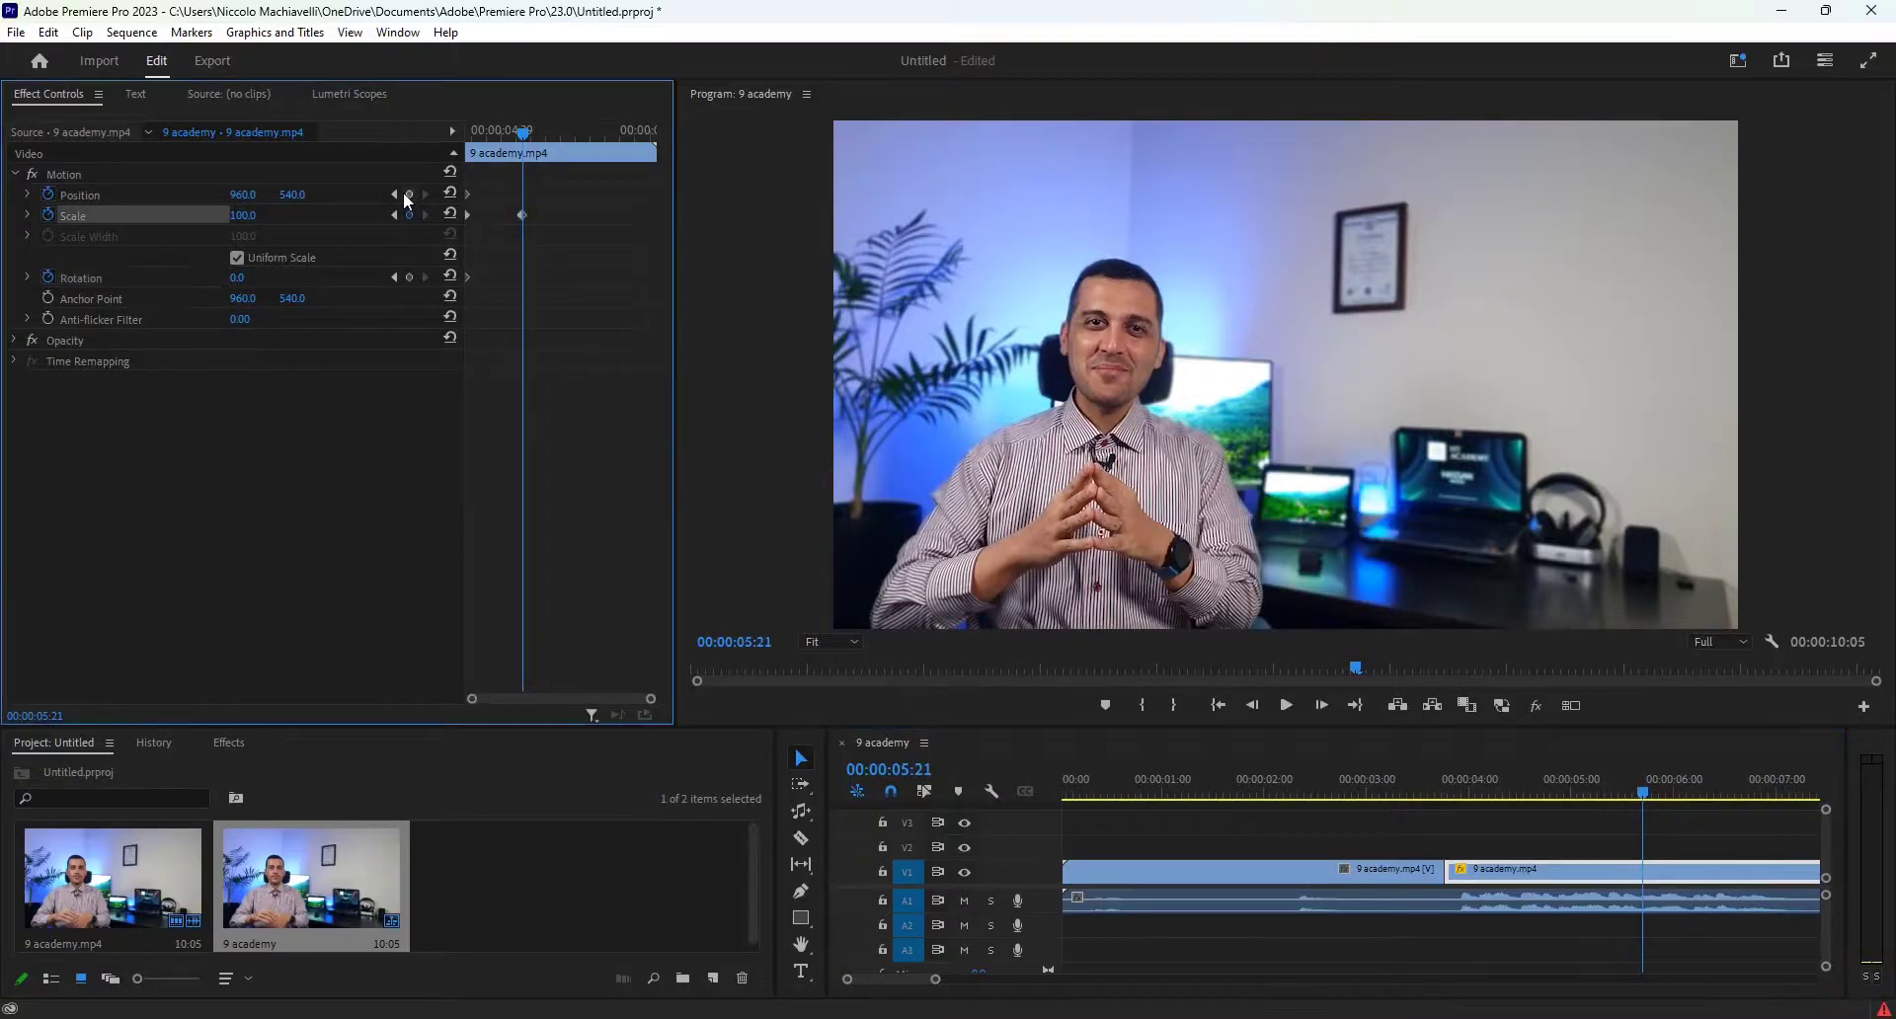
left_click(409, 195)
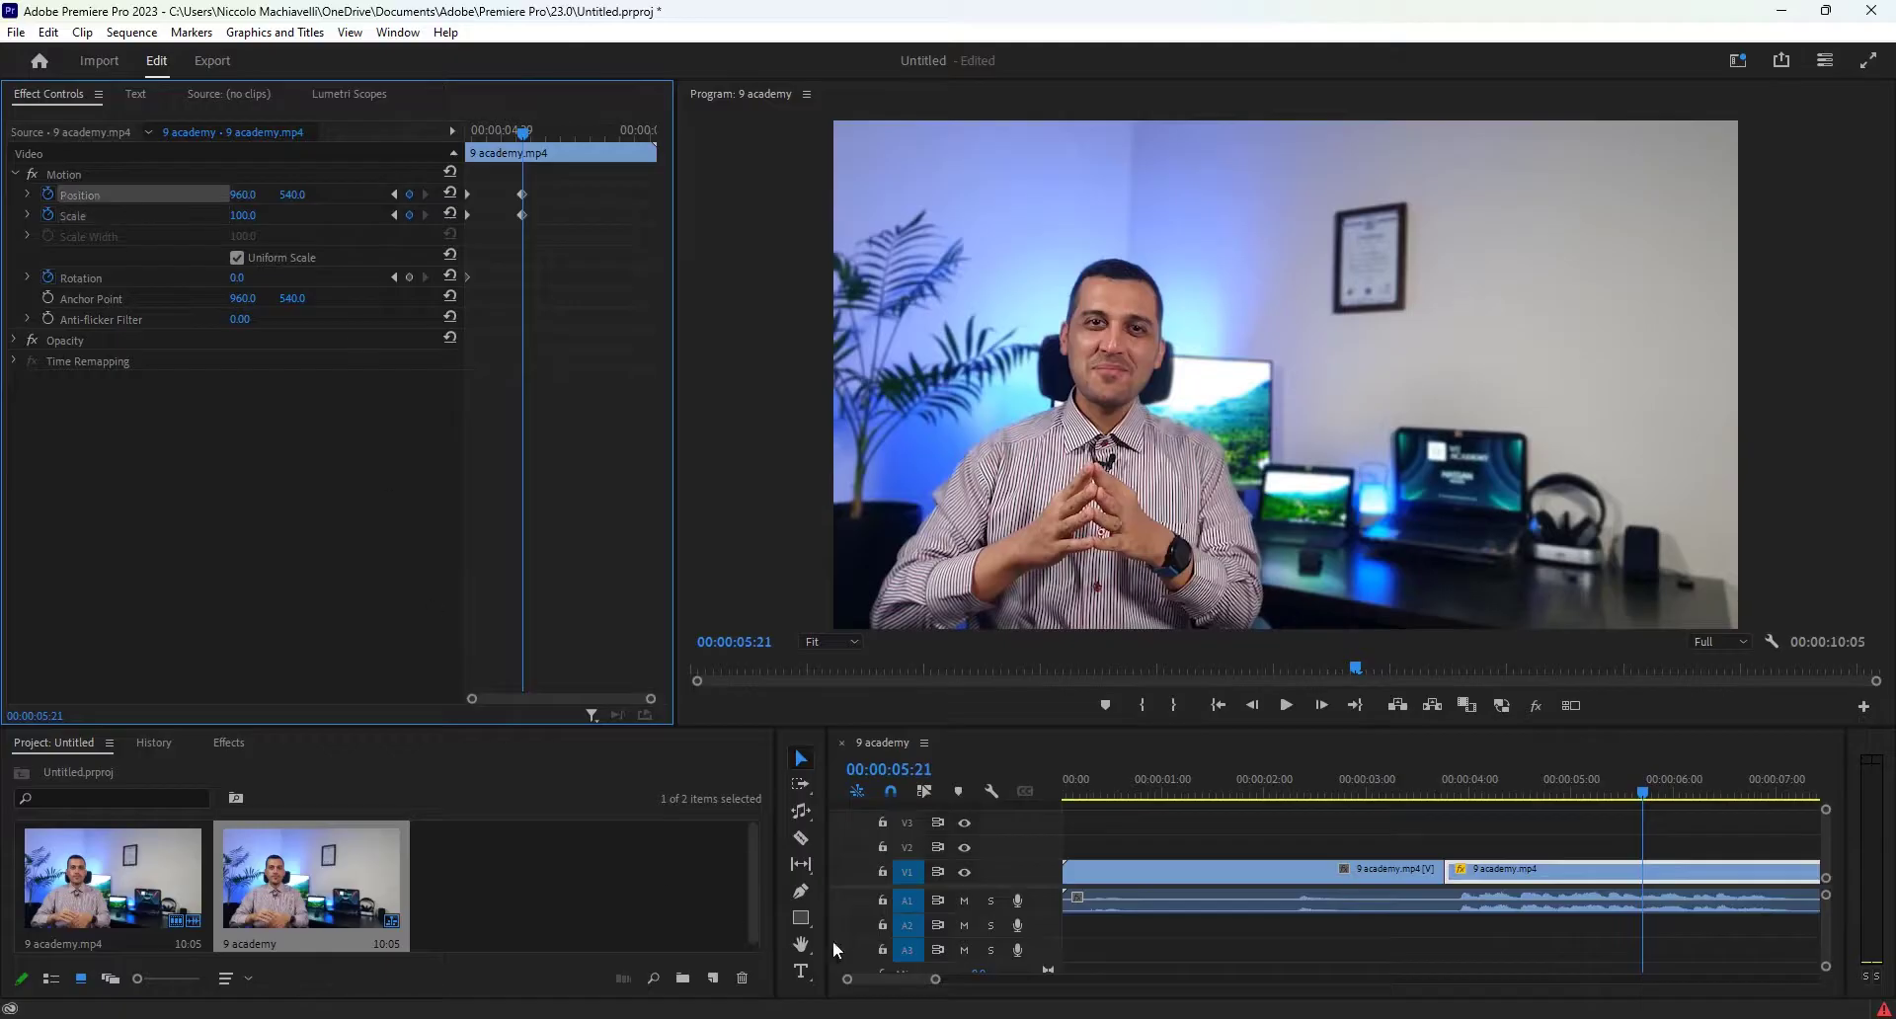
Step: At 00:00:06:05, set Scale to 147, Position to 1220, 521 and Rotation to -4°
left_click(1691, 786)
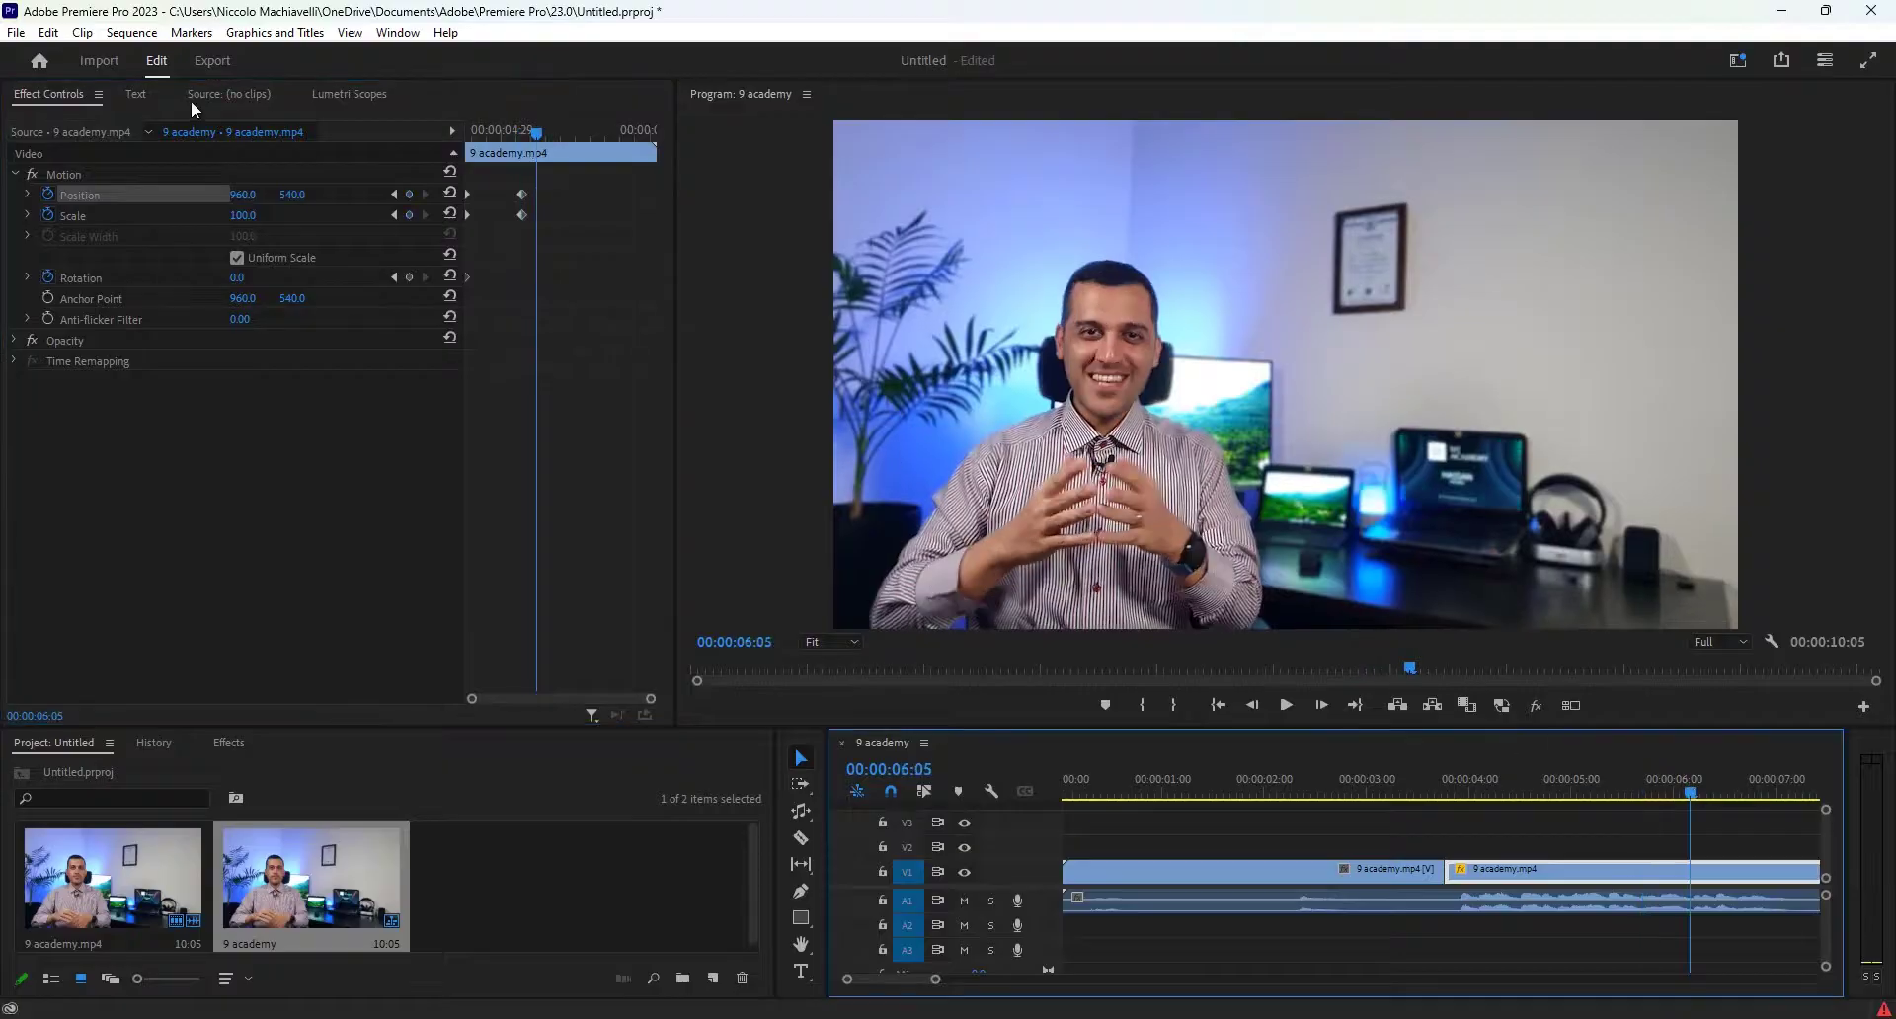
left_click_drag(243, 216, 282, 194)
mouse_move(236, 280)
left_mouse_down()
mouse_move(252, 280)
mouse_move(228, 281)
left_mouse_up()
Step: Add impact.mp3 from New folder in File Explorer to track A2 and shift it so its peak falls at about 00:00:05:29
mouse_move(731, 1015)
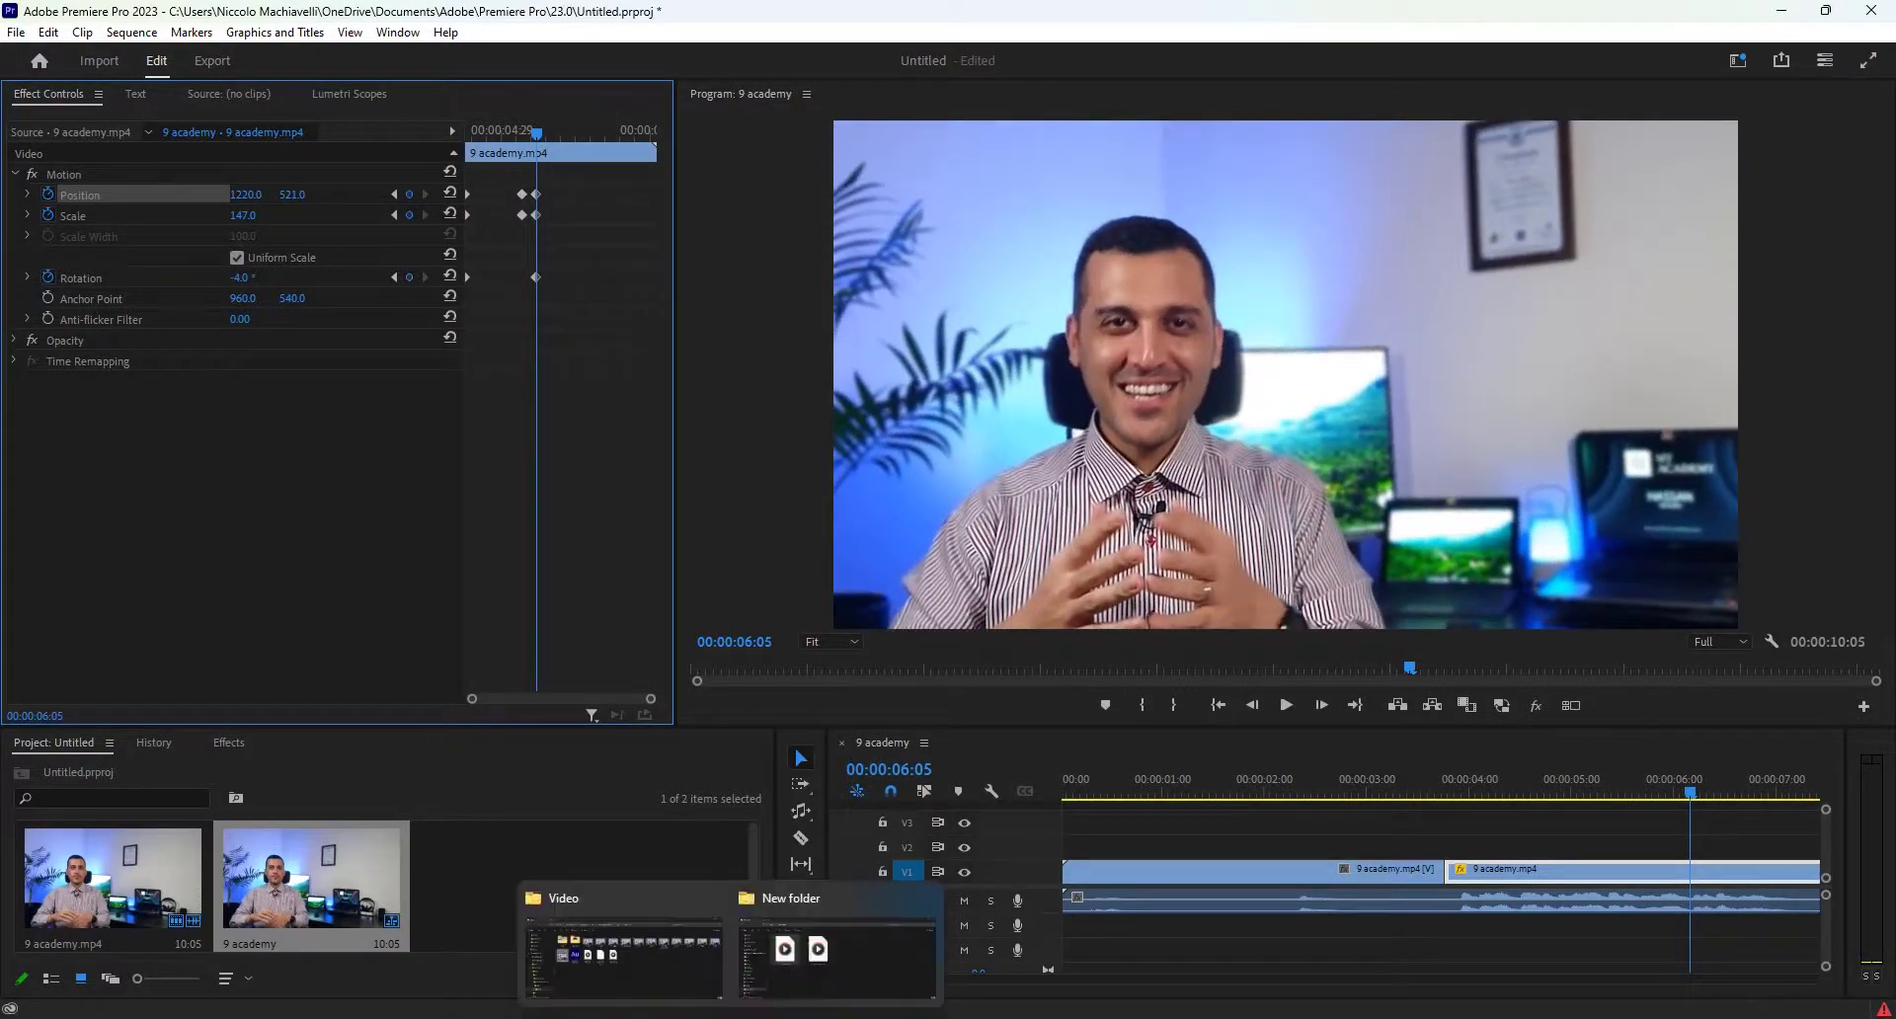
left_click(855, 939)
left_click_drag(559, 381, 1488, 924)
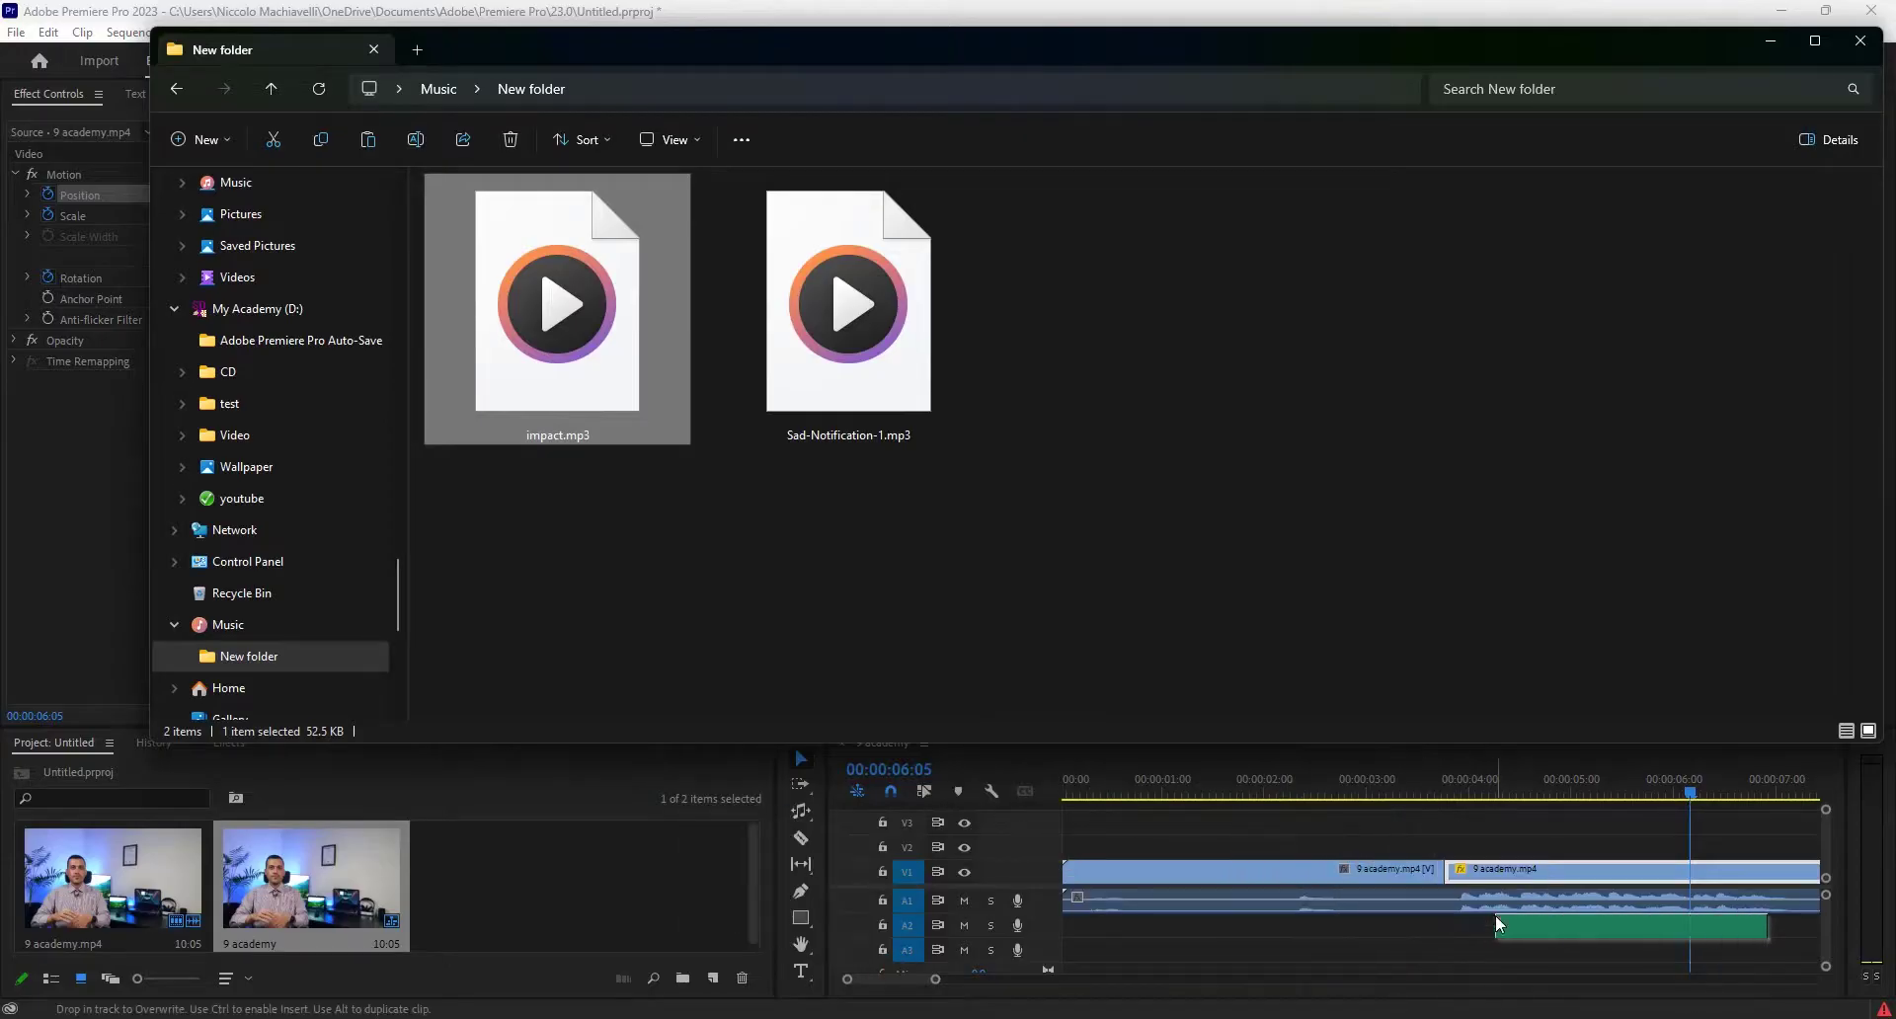
left_click(1765, 39)
left_click_drag(539, 135, 533, 138)
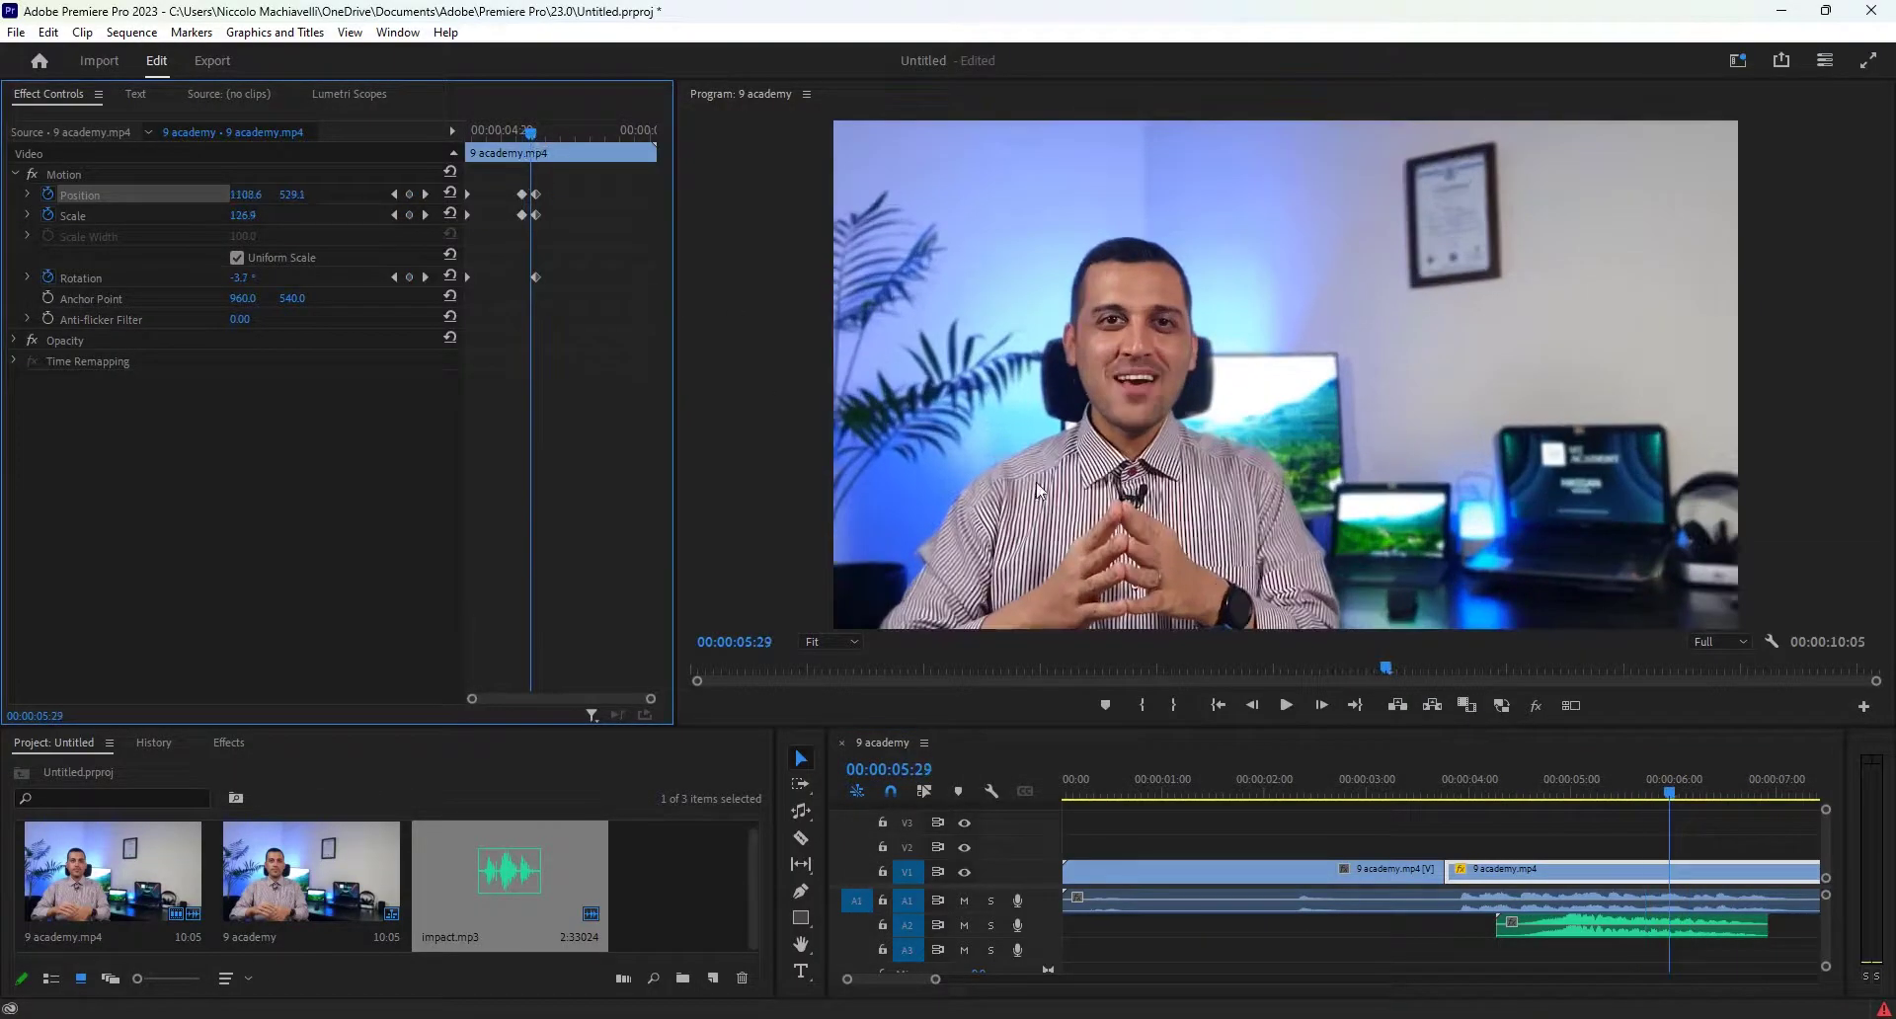
left_click_drag(1593, 932, 1684, 938)
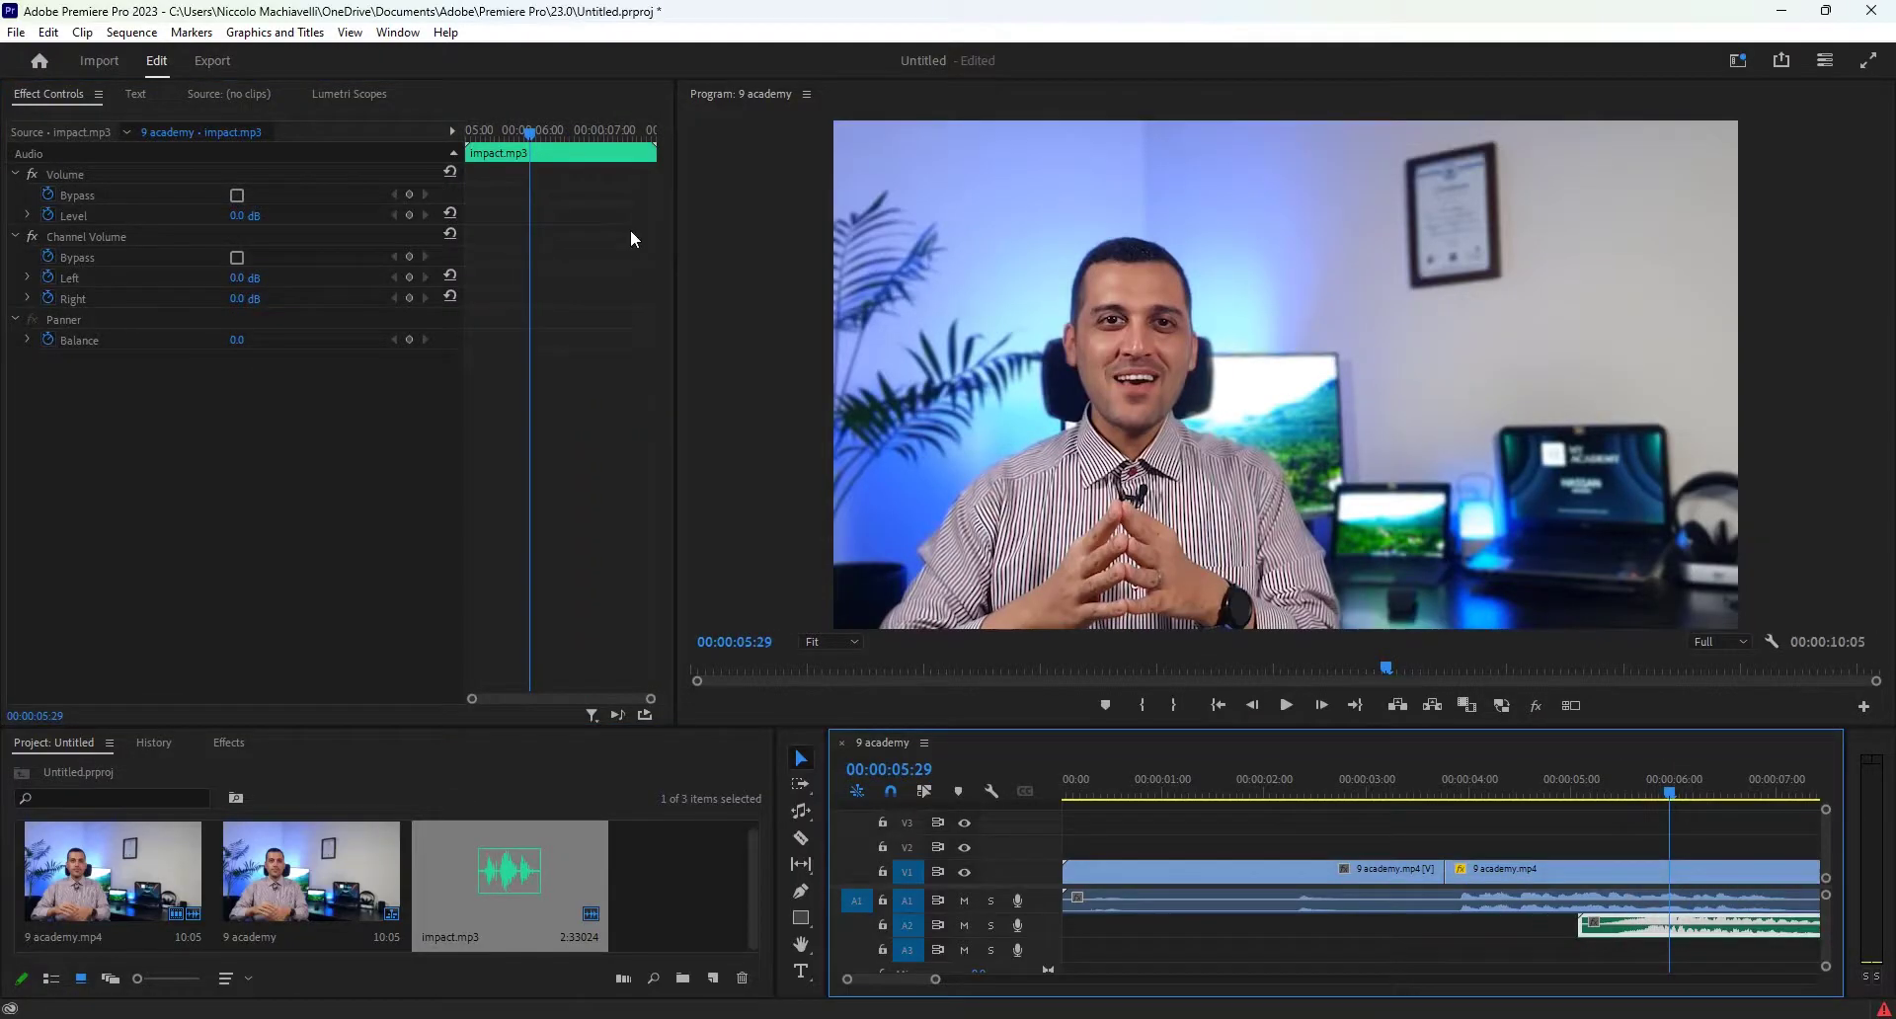
Step: Move the middle Position and Scale keyframes of the second 9 academy segment earlier so the zoom starts sooner
left_click(1644, 873)
left_click_drag(560, 175, 505, 216)
Step: At 00:00:07:18, reset Position, Scale and Rotation to their defaults (960, 540; 100; 0°) to keyframe the zoom's return
left_click_drag(902, 980, 907, 979)
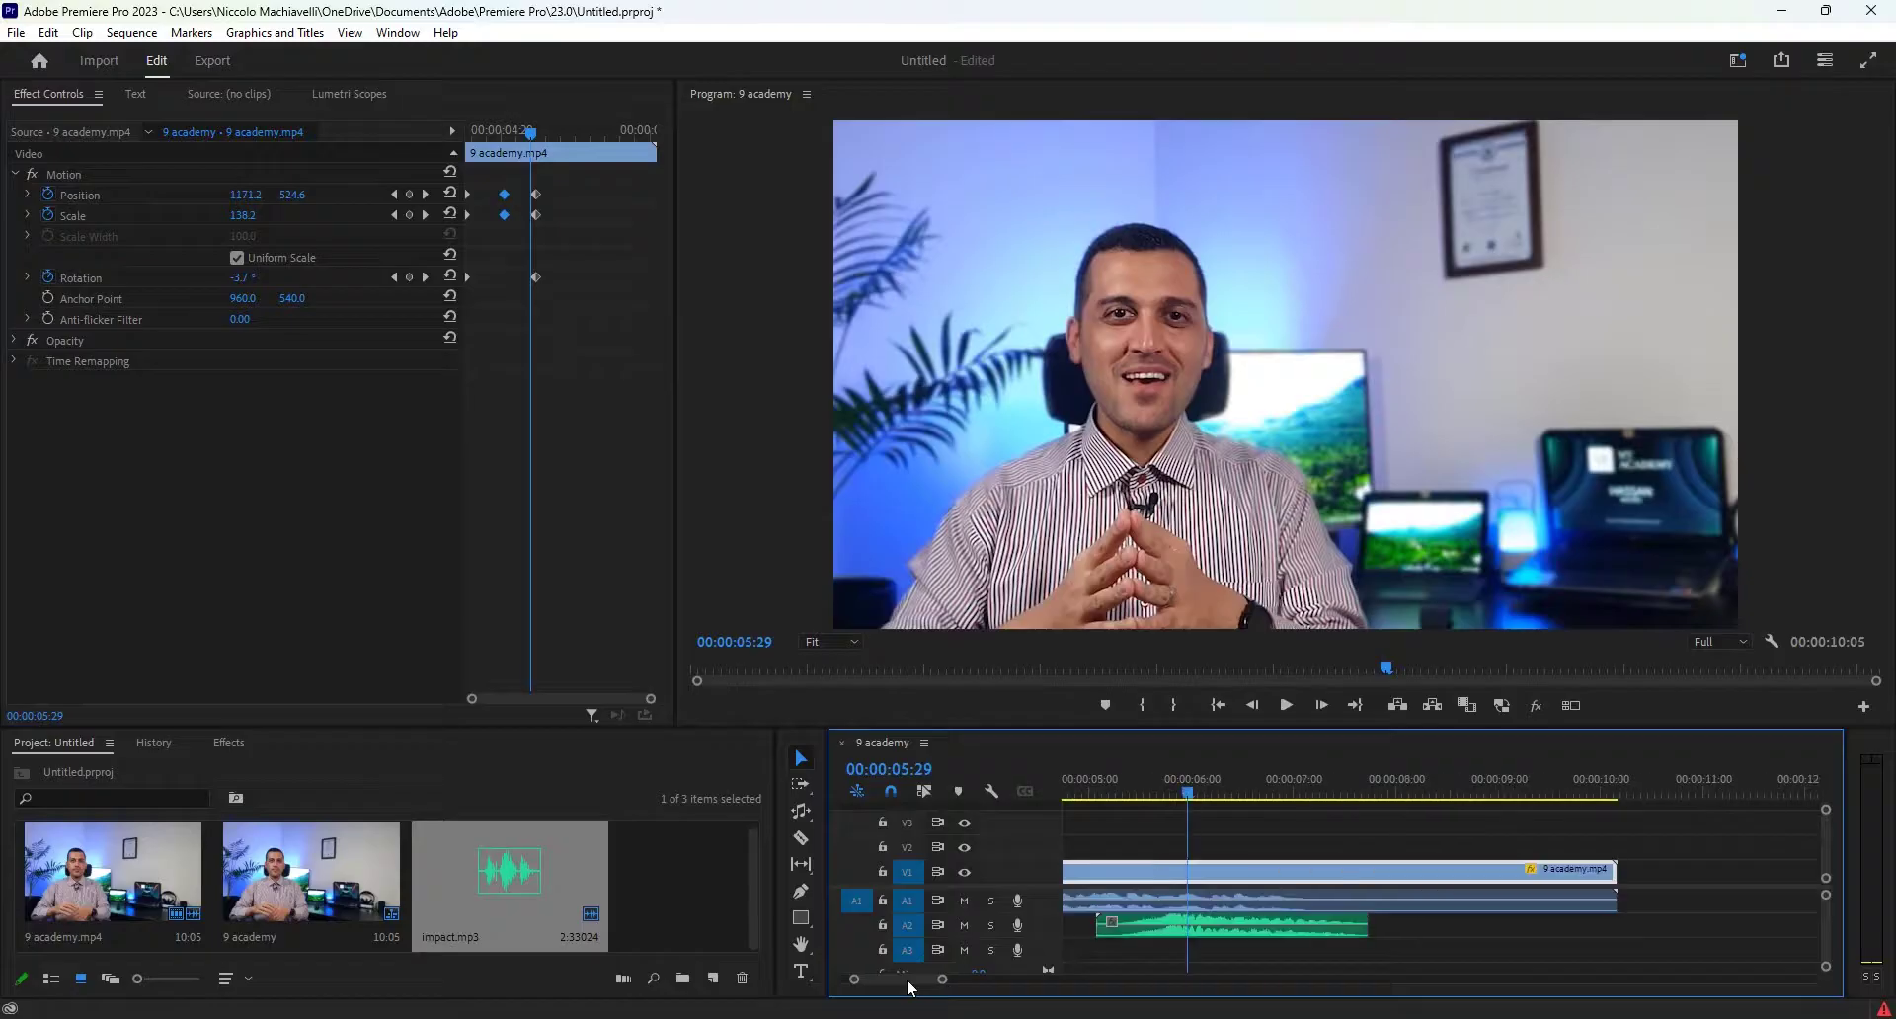
left_click(1311, 780)
left_click(1334, 780)
left_click(1355, 778)
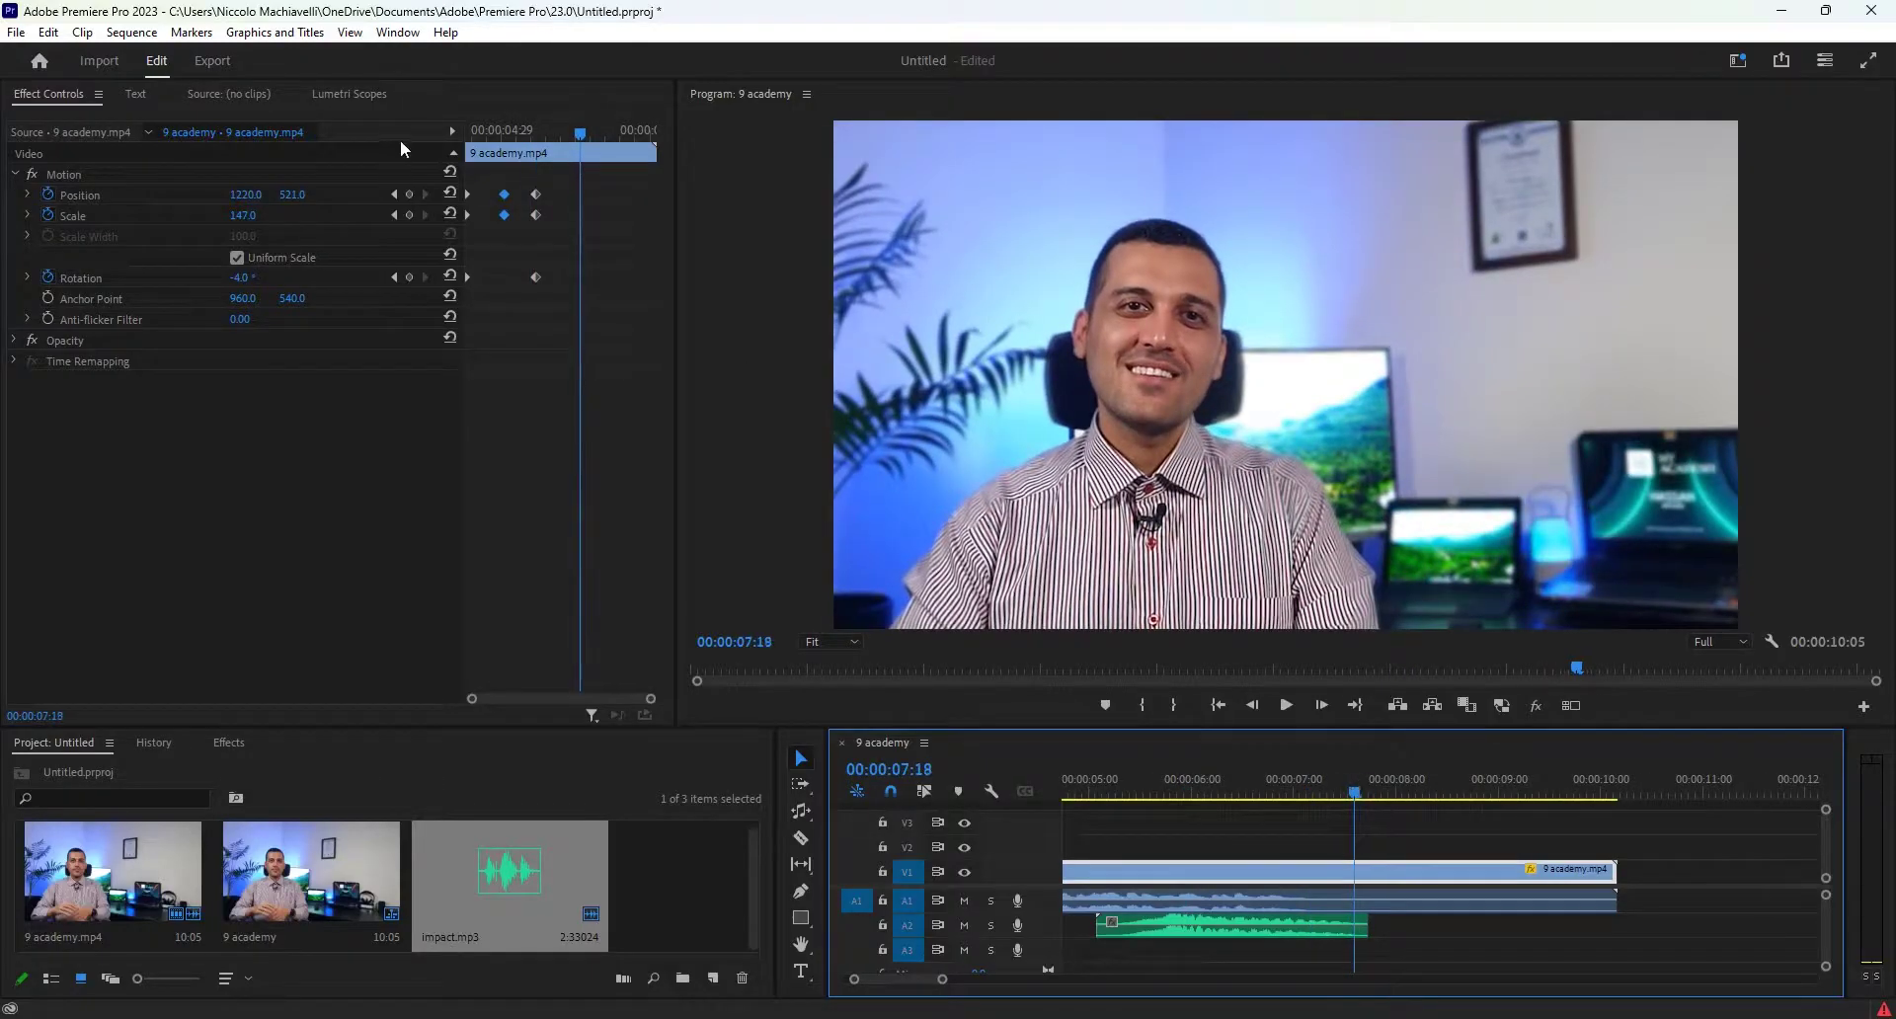
left_click(450, 194)
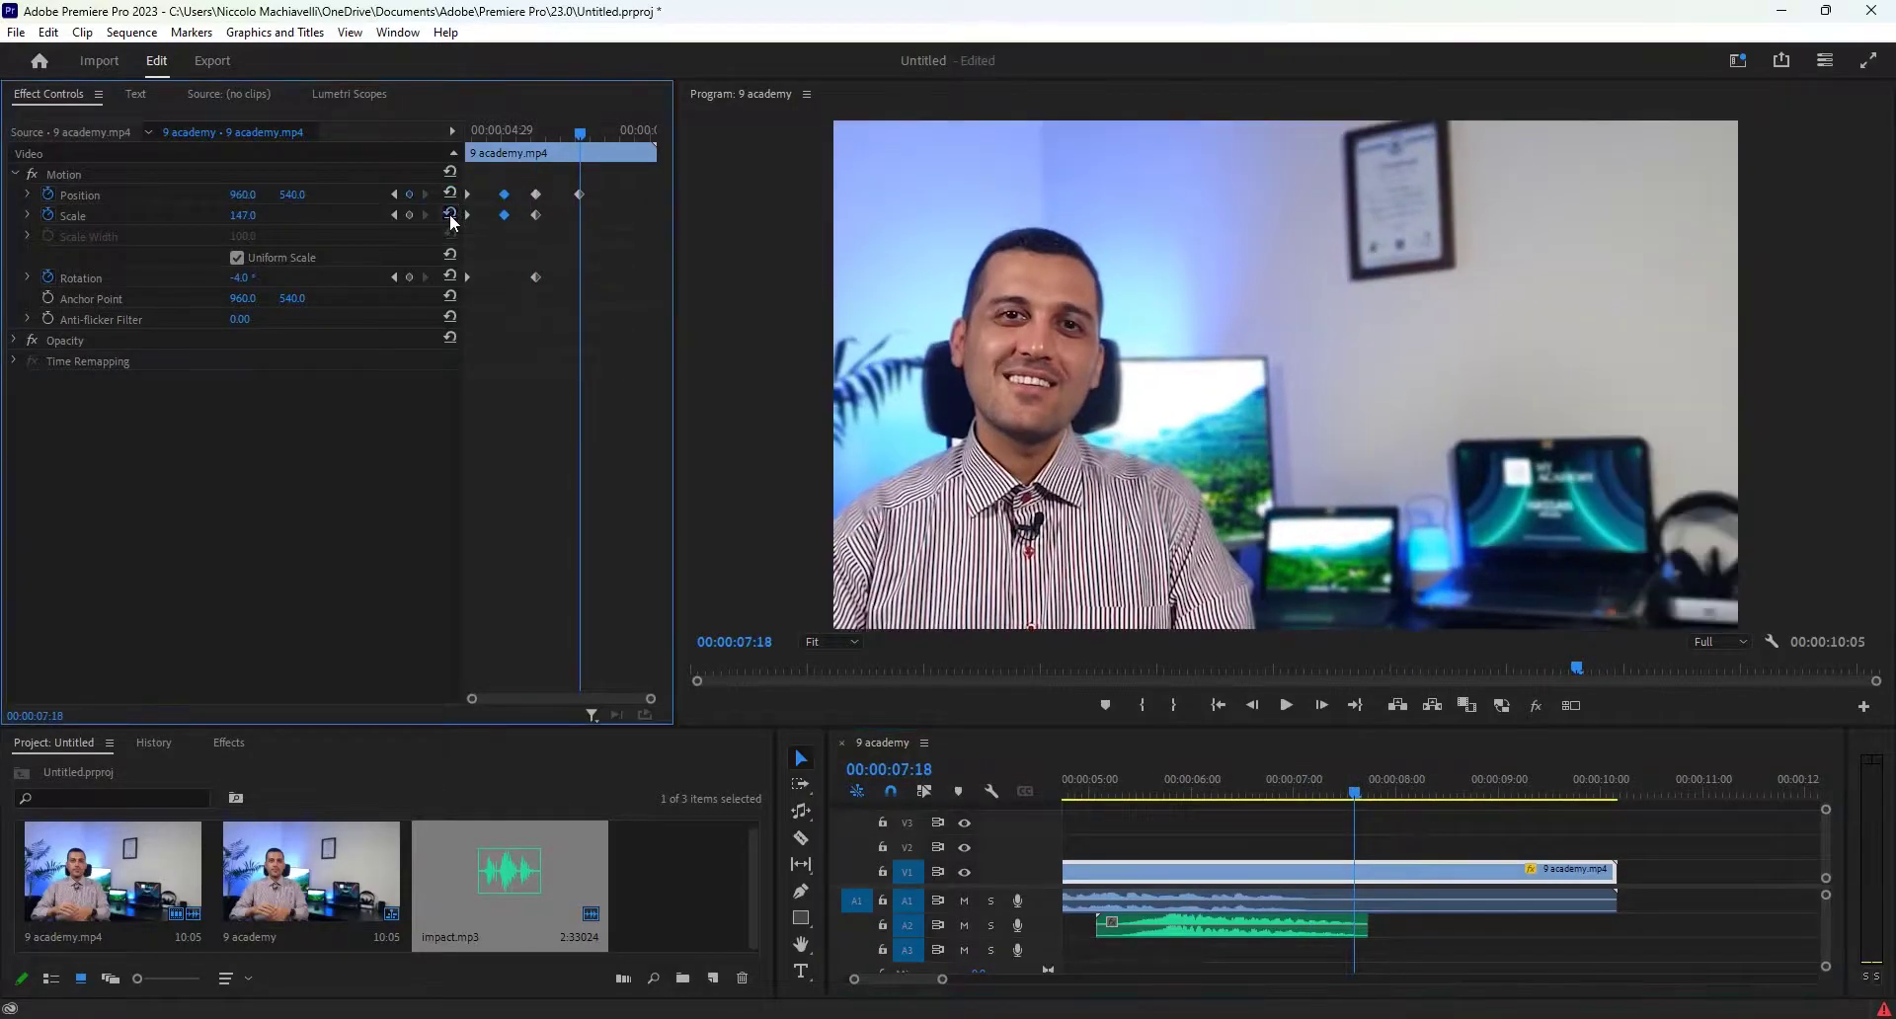
left_click(450, 214)
left_click(449, 276)
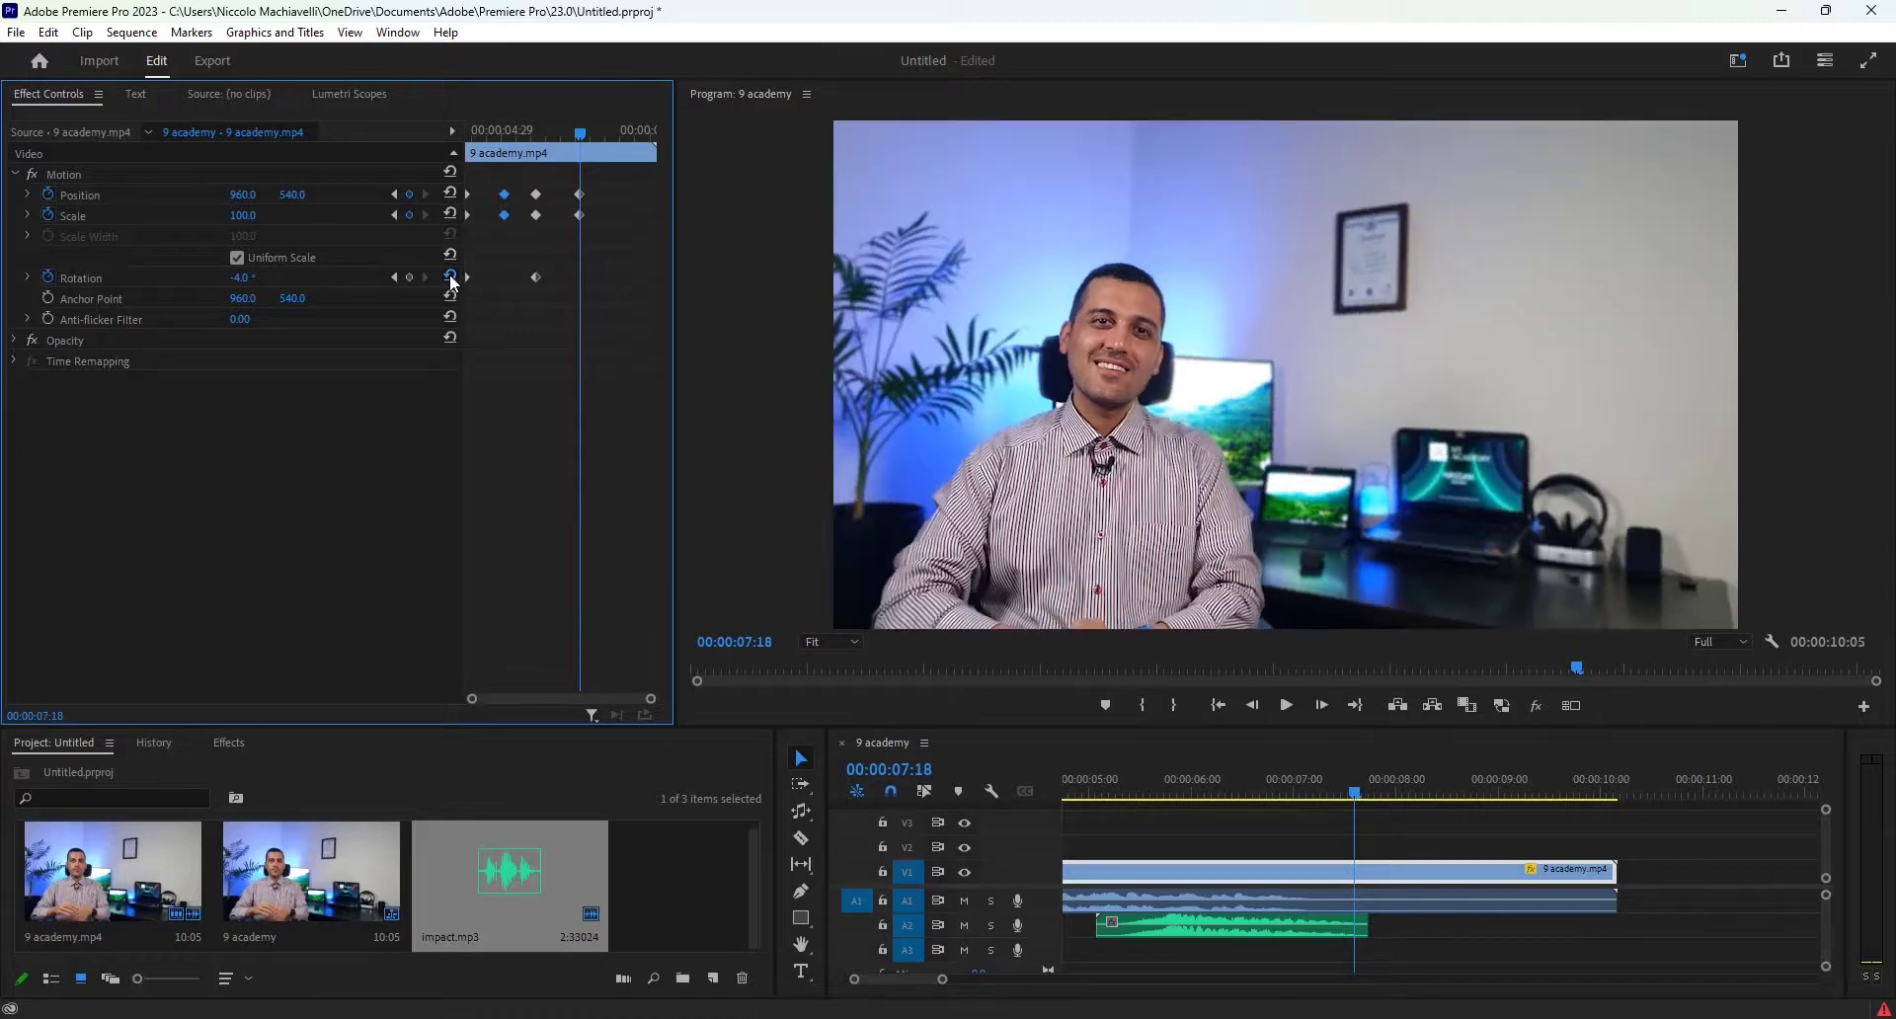
Step: Play back the tilted zoom with its impact sound at enlarged size, then restore the normal layout
left_click(1078, 780)
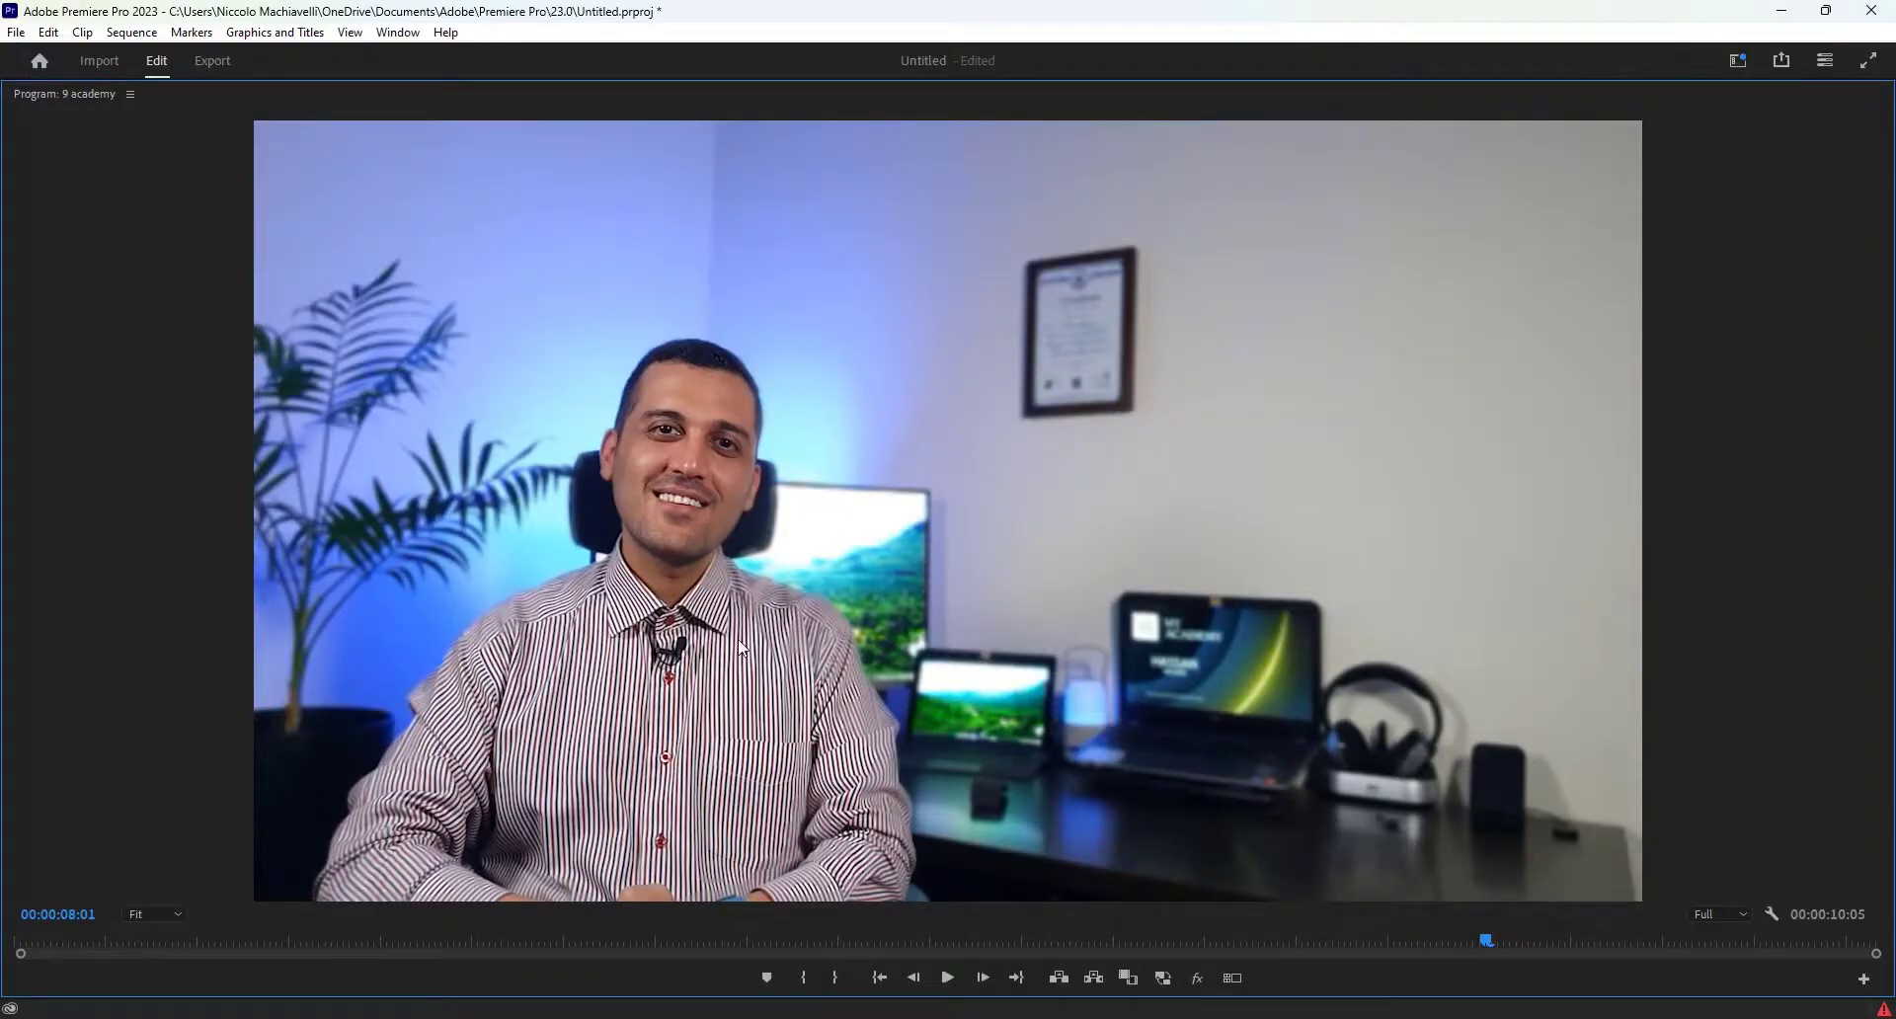
key("grave")
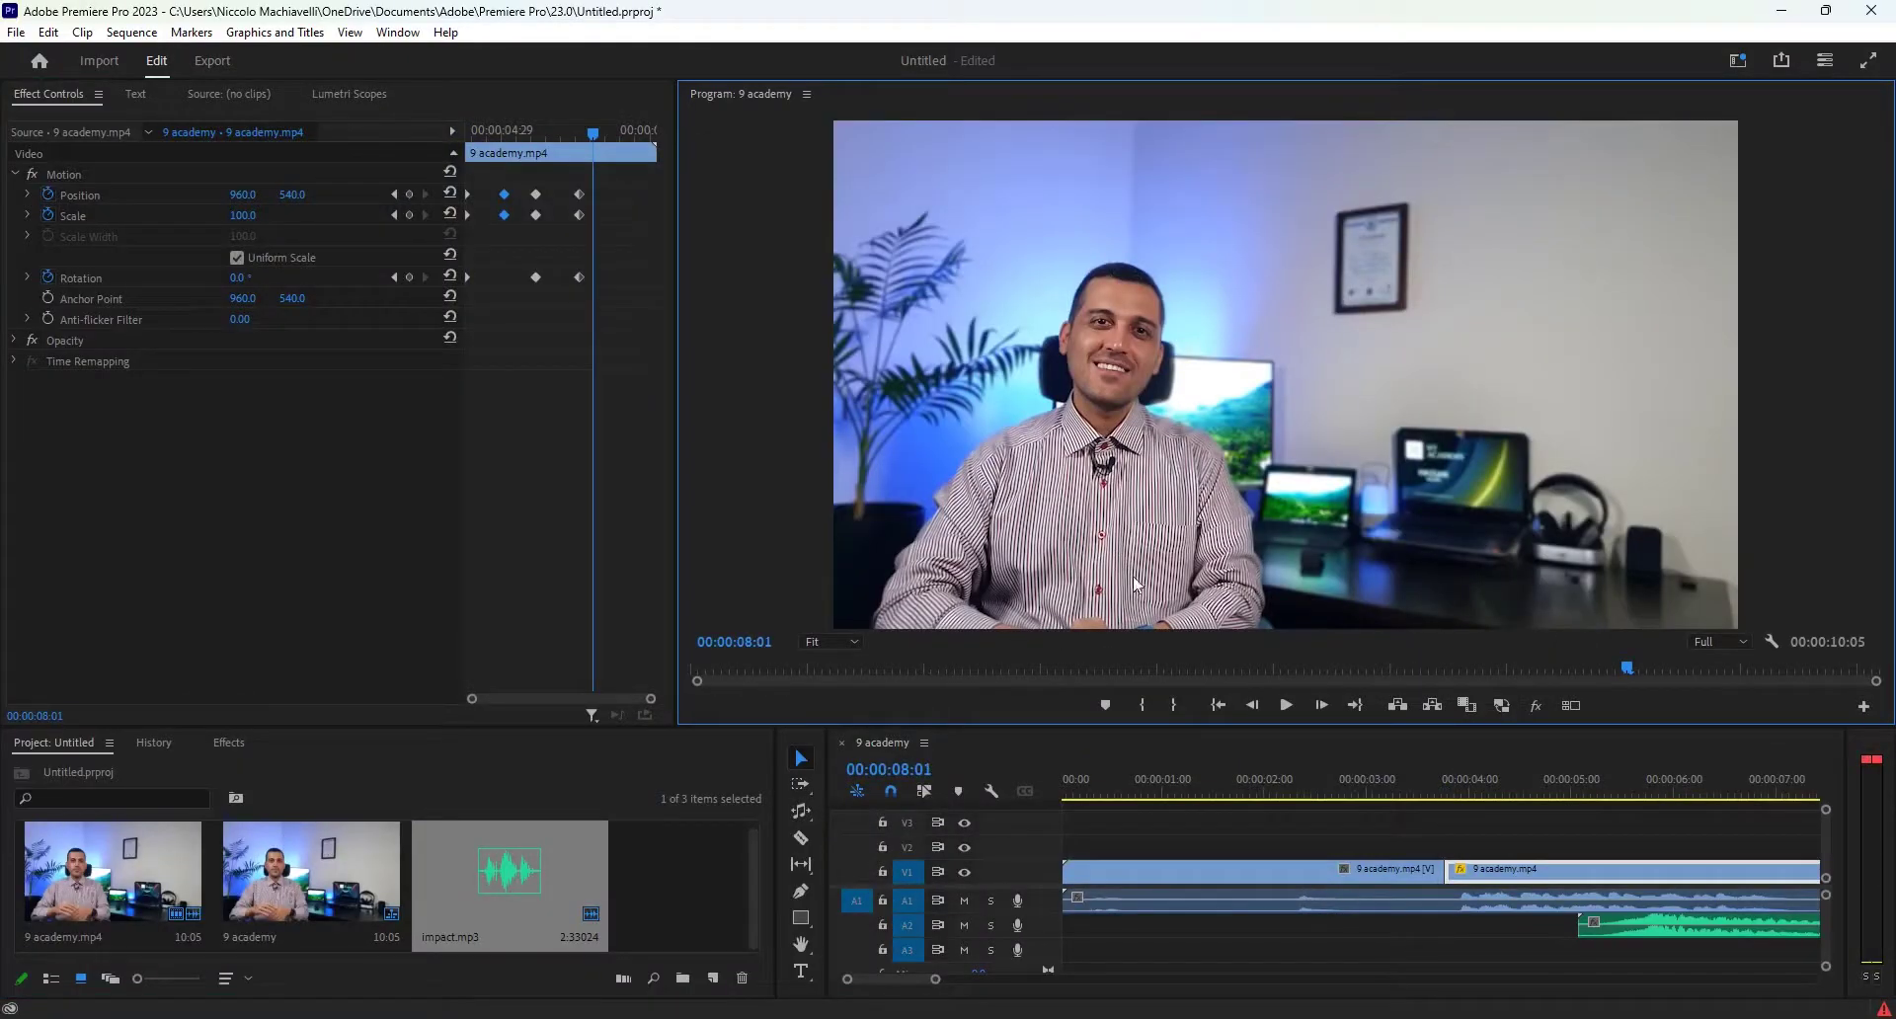
left_click(453, 362)
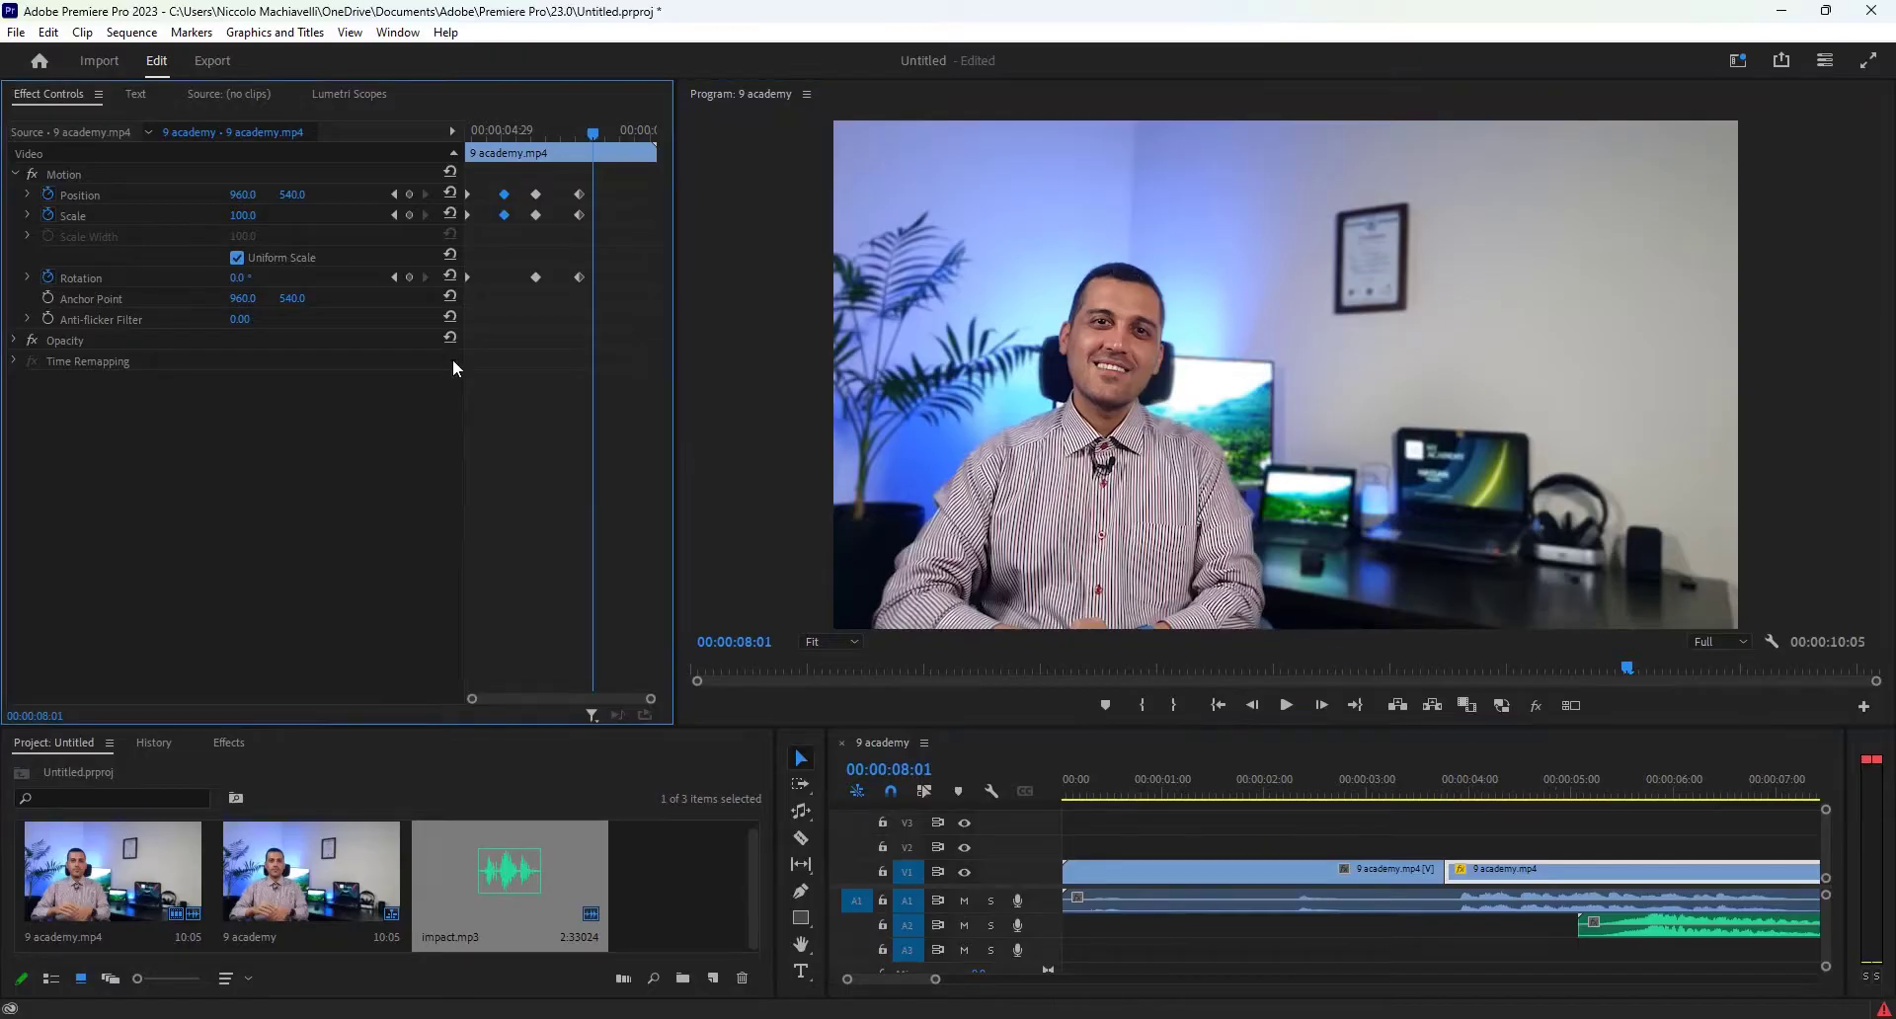
Step: At 00:00:08:01, turn off Uniform Scale, set Scale Height to 96 and Scale Width to 107, and turn Uniform Scale back on
left_click(238, 259)
left_click(238, 258)
mouse_move(242, 236)
left_mouse_down()
mouse_move(274, 215)
mouse_move(259, 217)
left_mouse_up()
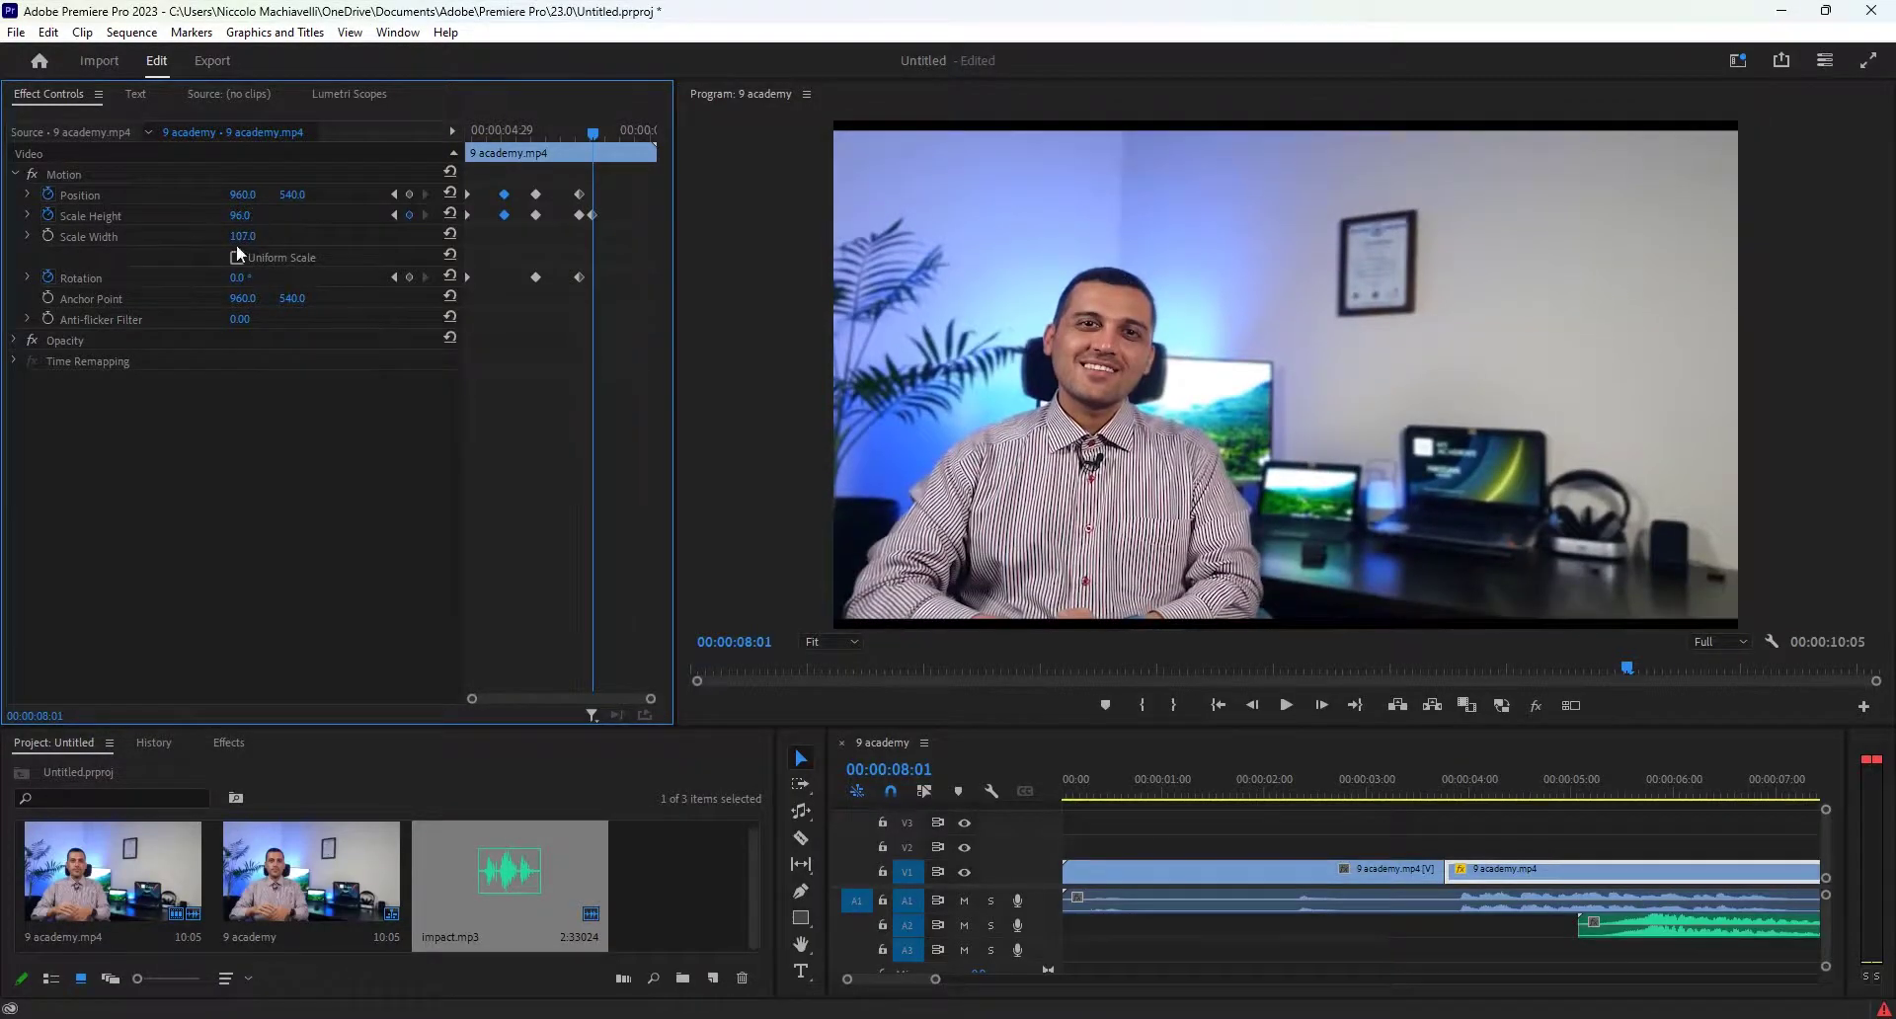
left_click(237, 259)
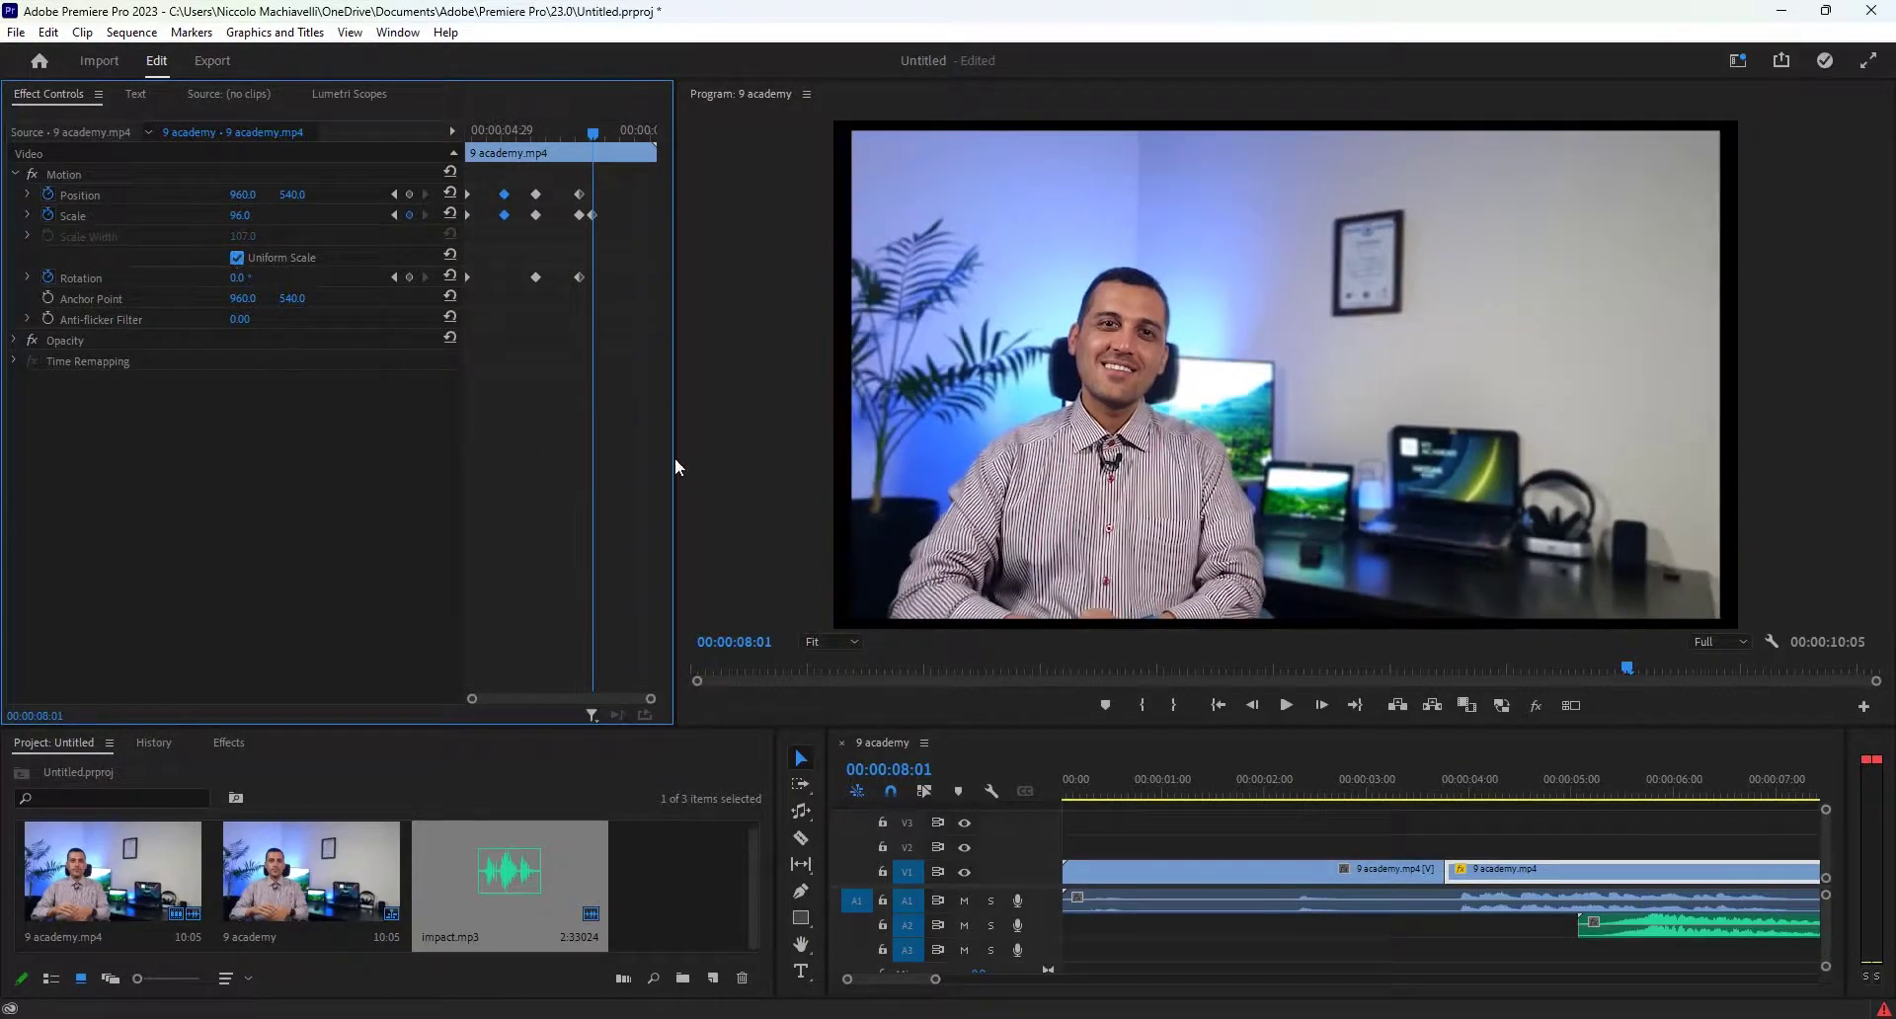